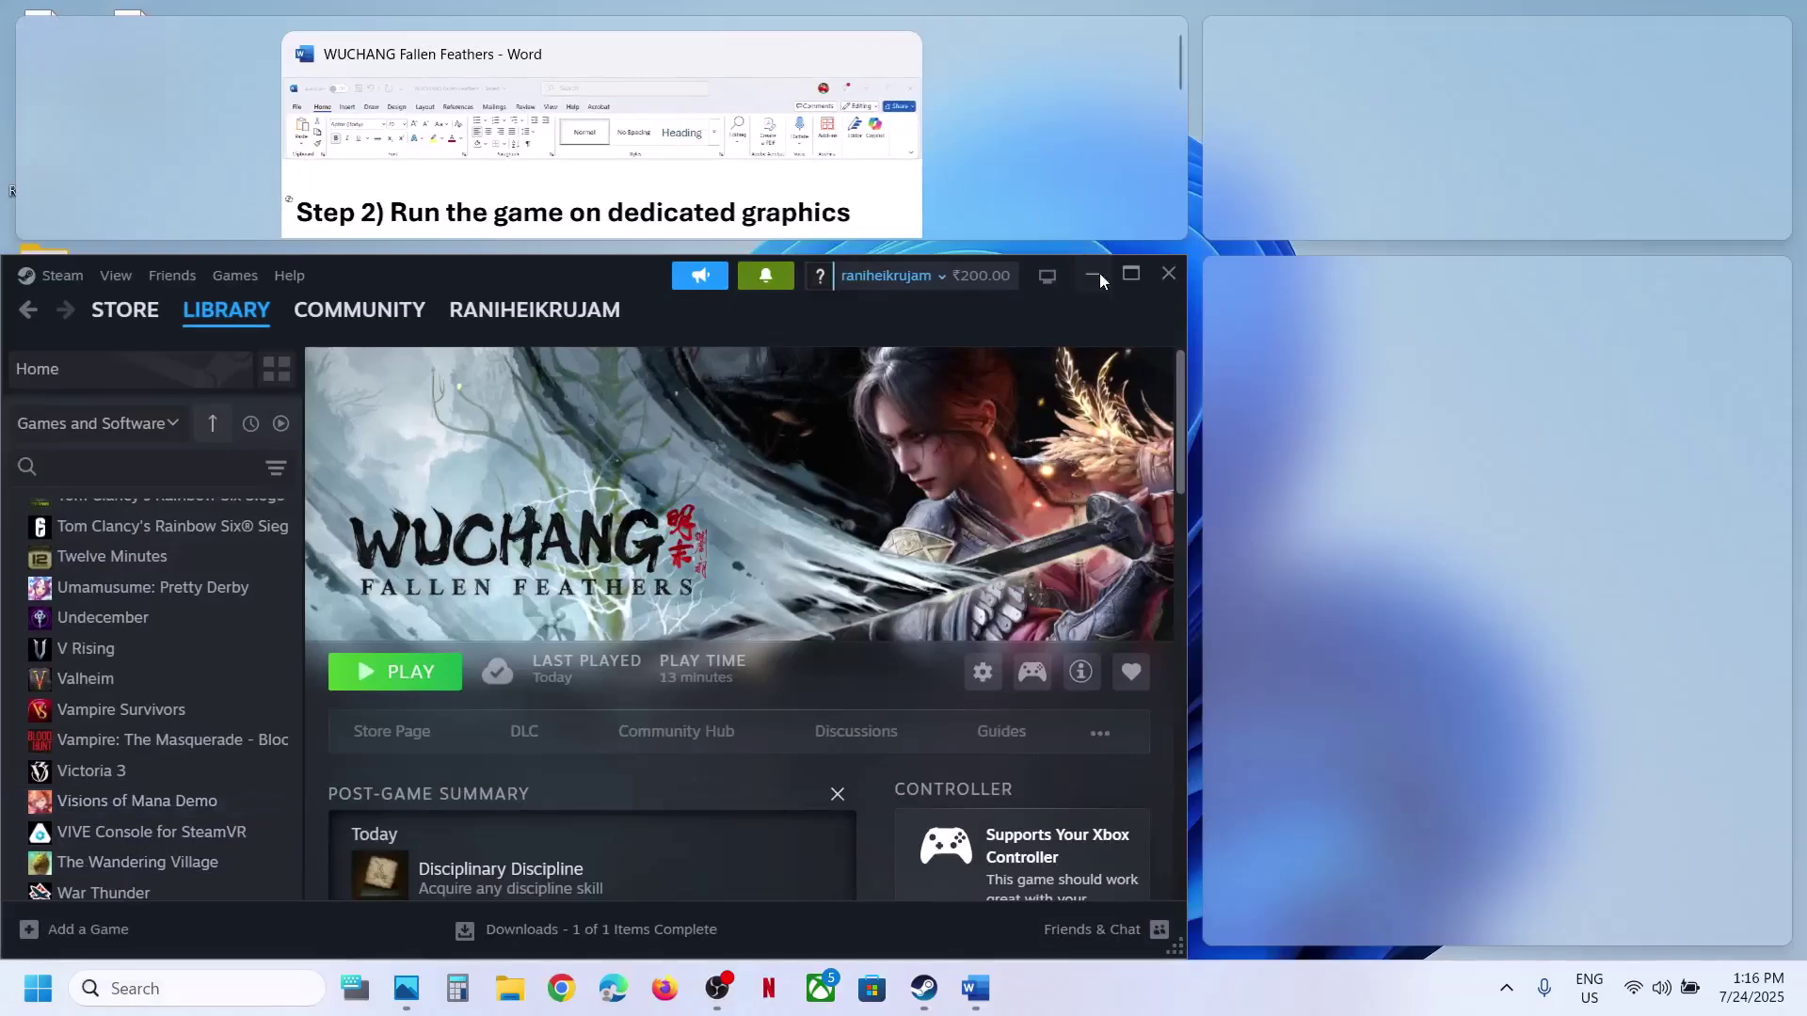
# - Maximize the Steam window, then search Windows for "graphics" and open Graphics settings
pyautogui.click(1131, 274)
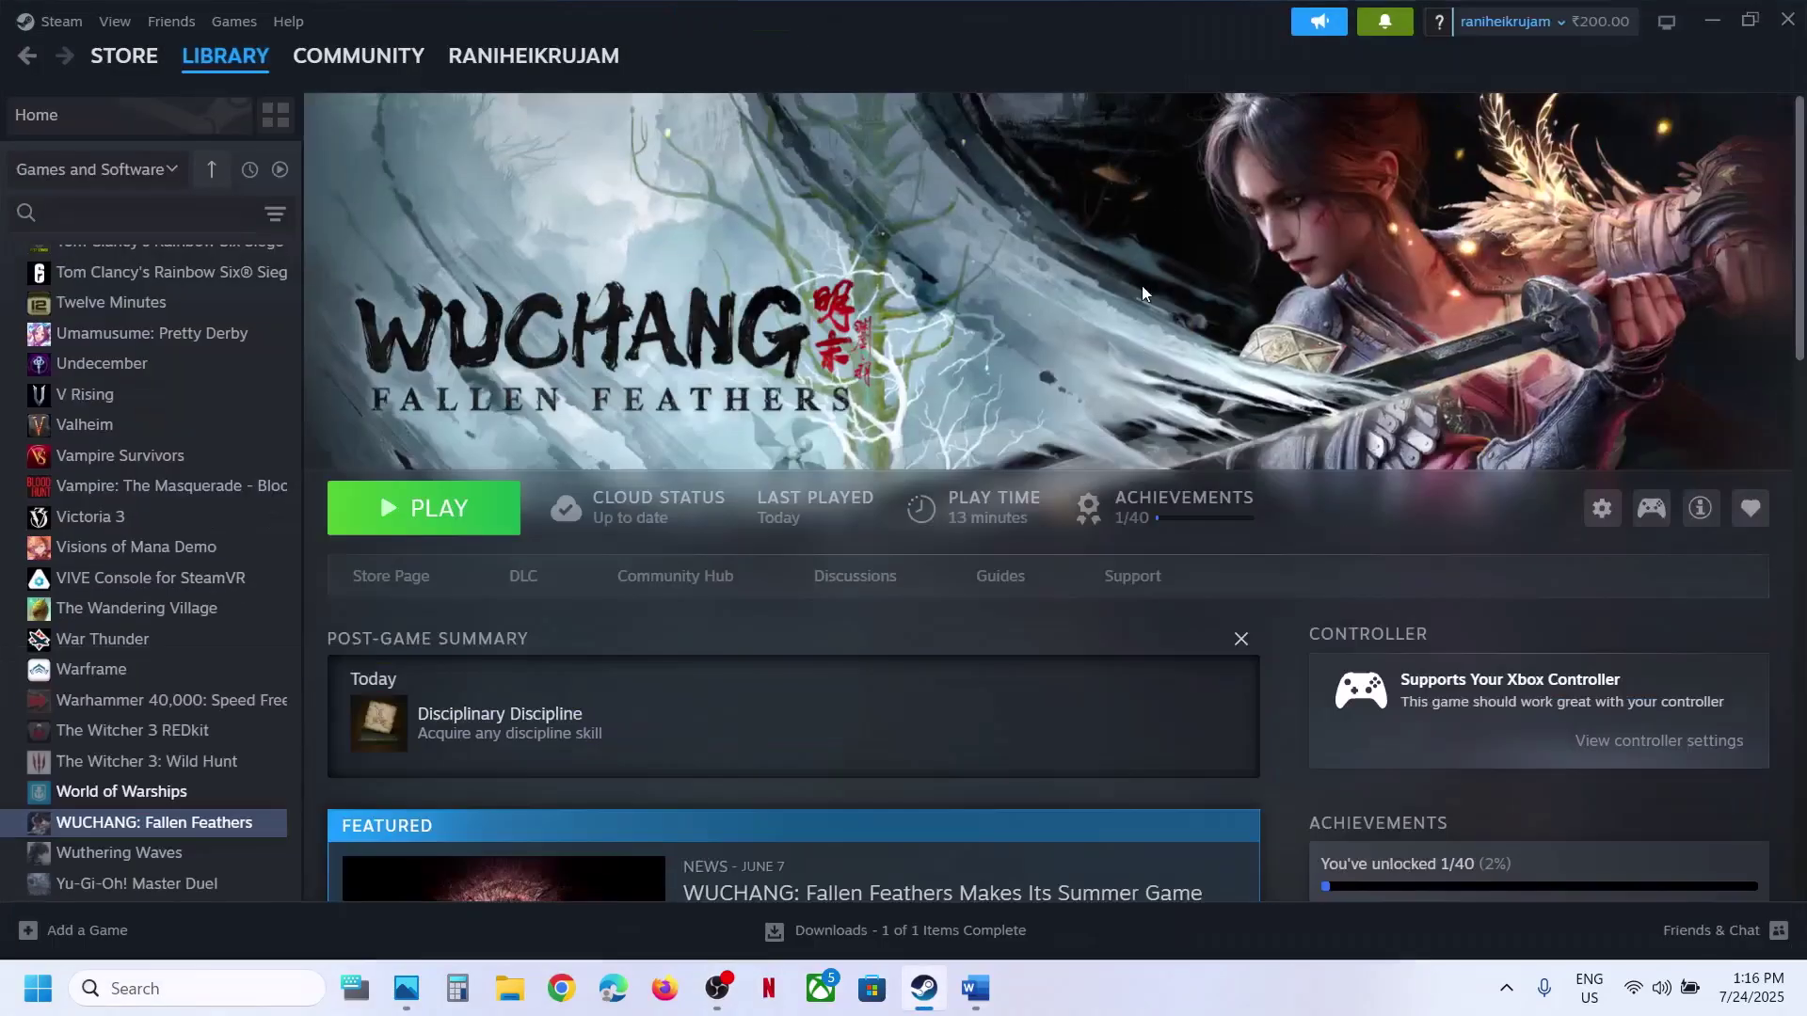
pyautogui.click(179, 984)
pyautogui.write('graphic')
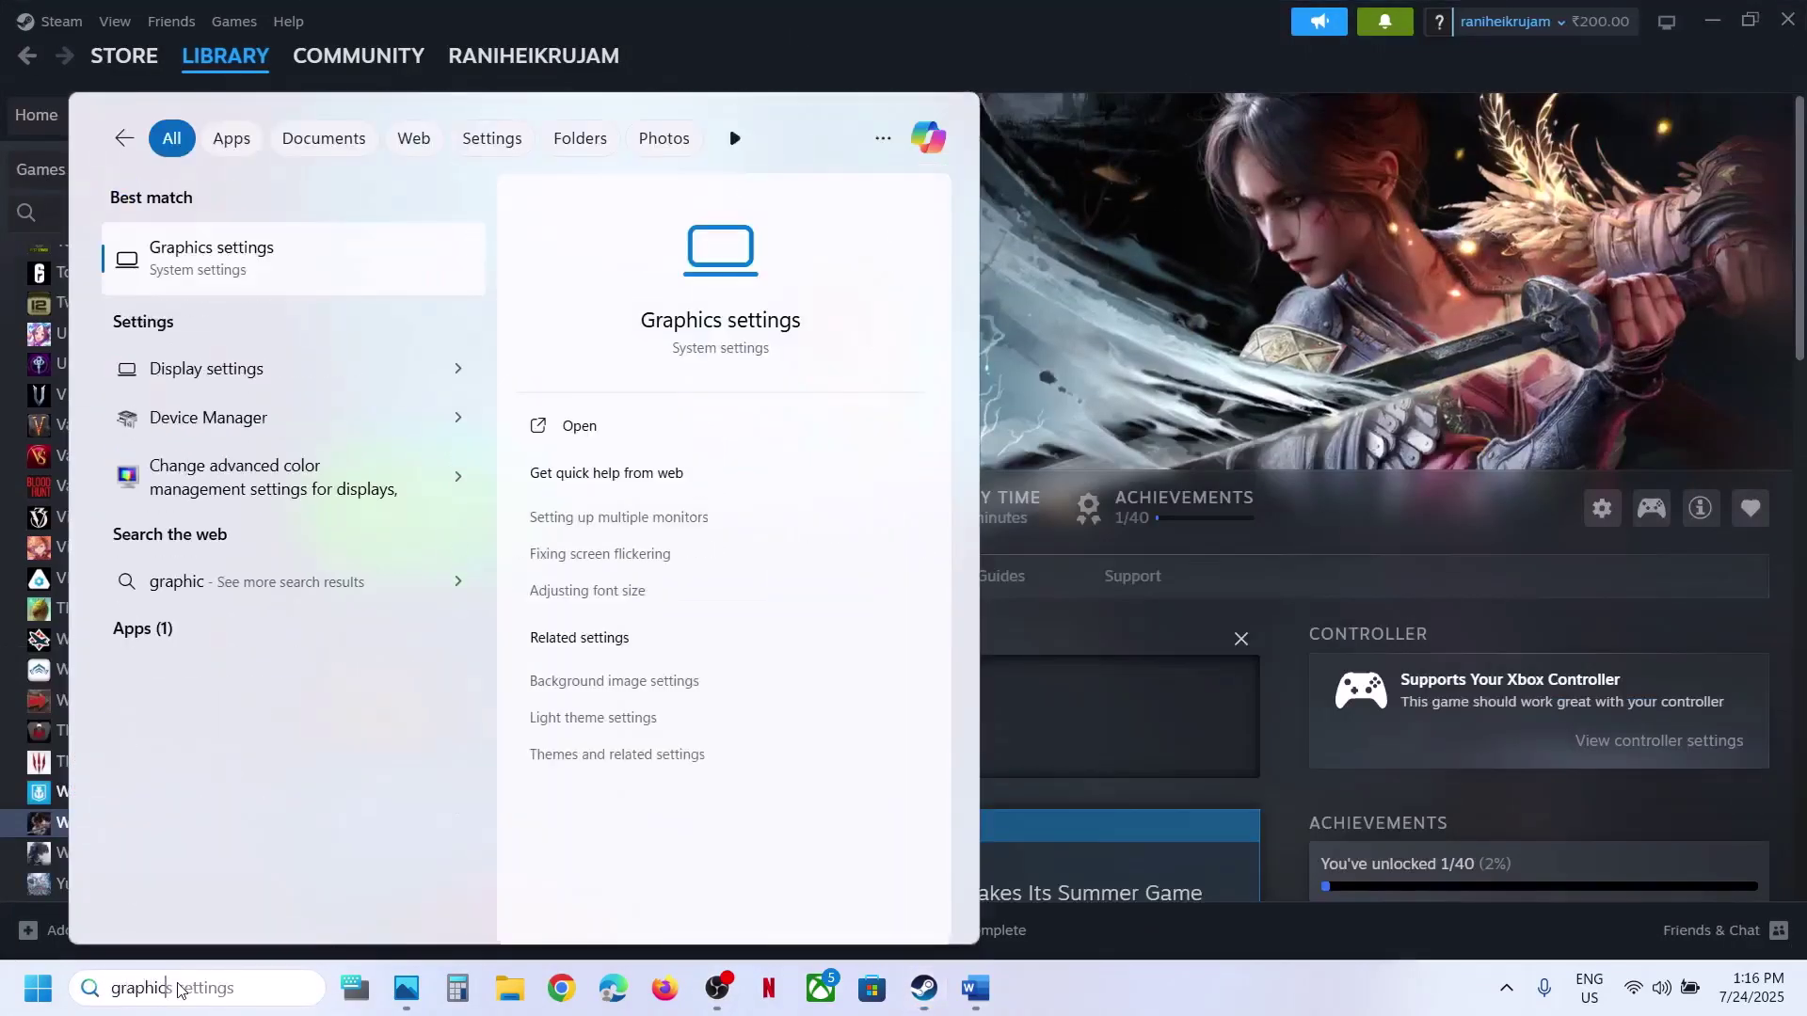
pyautogui.write('s')
pyautogui.press('Return')
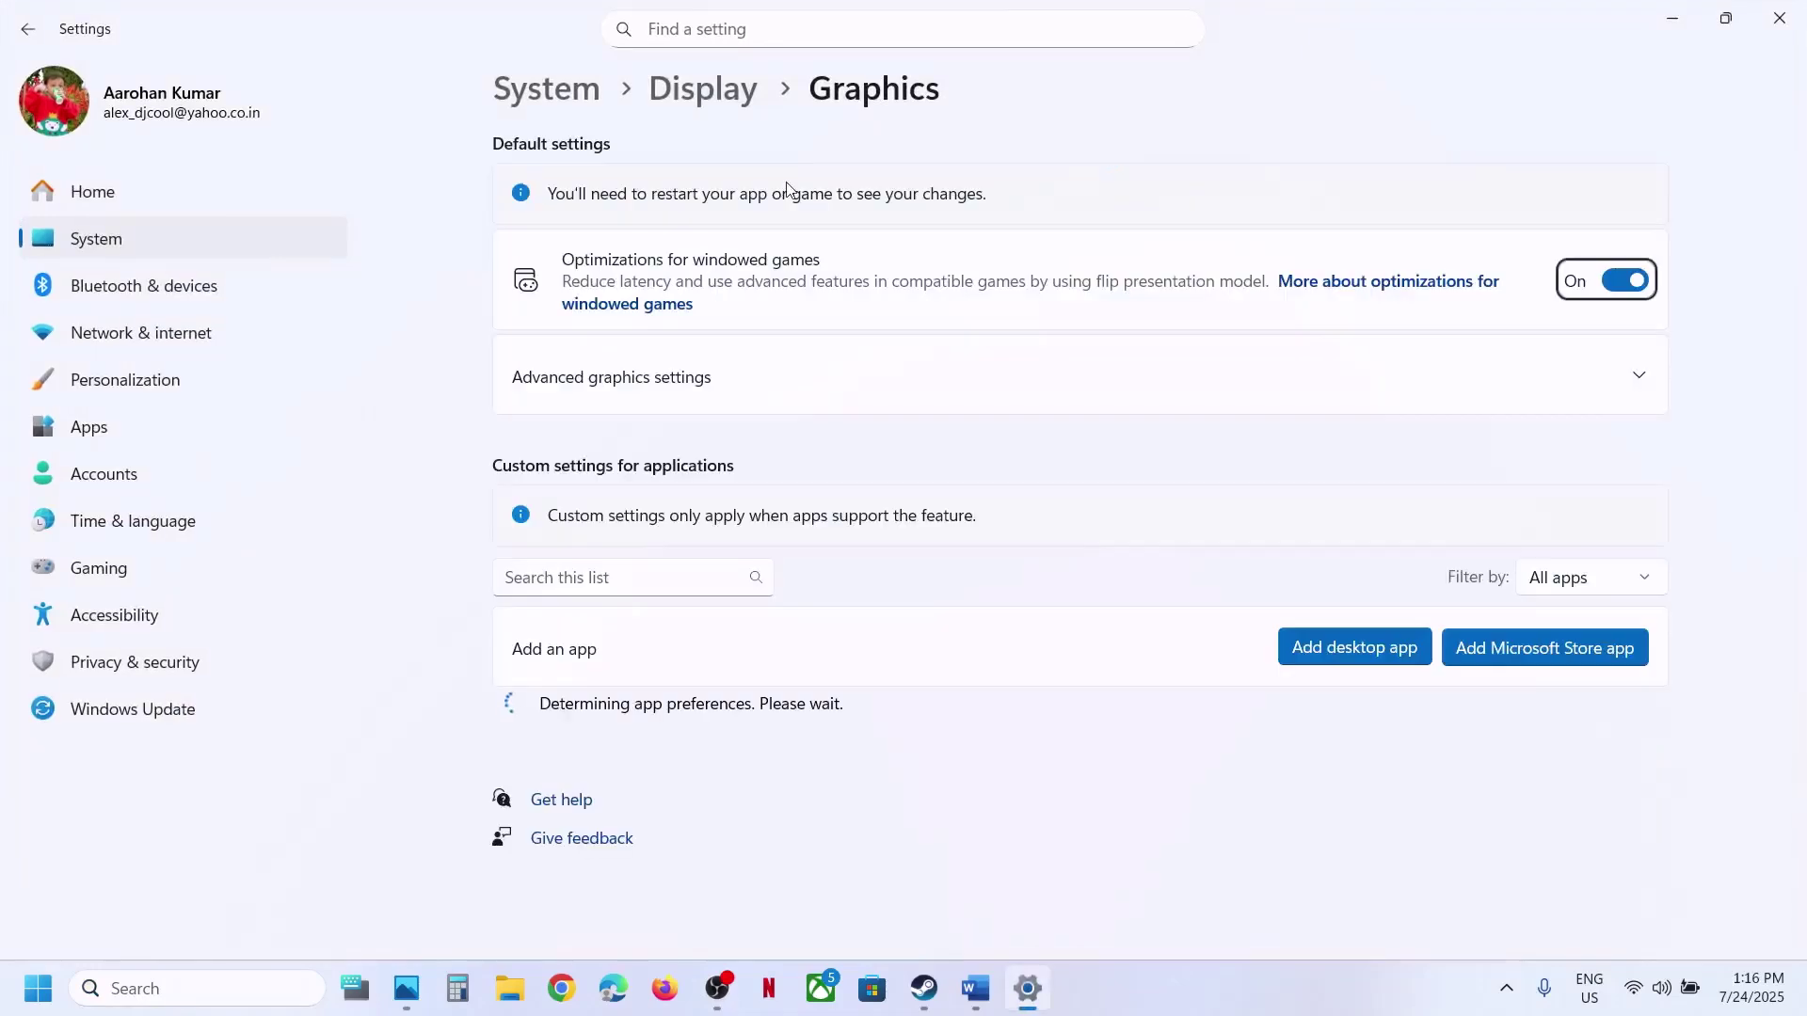
# - Add the desktop app Project_Plague-Win64-Shipping from Wuchang Fallen Feathers\Project_Plague\Binaries\Win64 to the custom graphics settings
pyautogui.click(1342, 638)
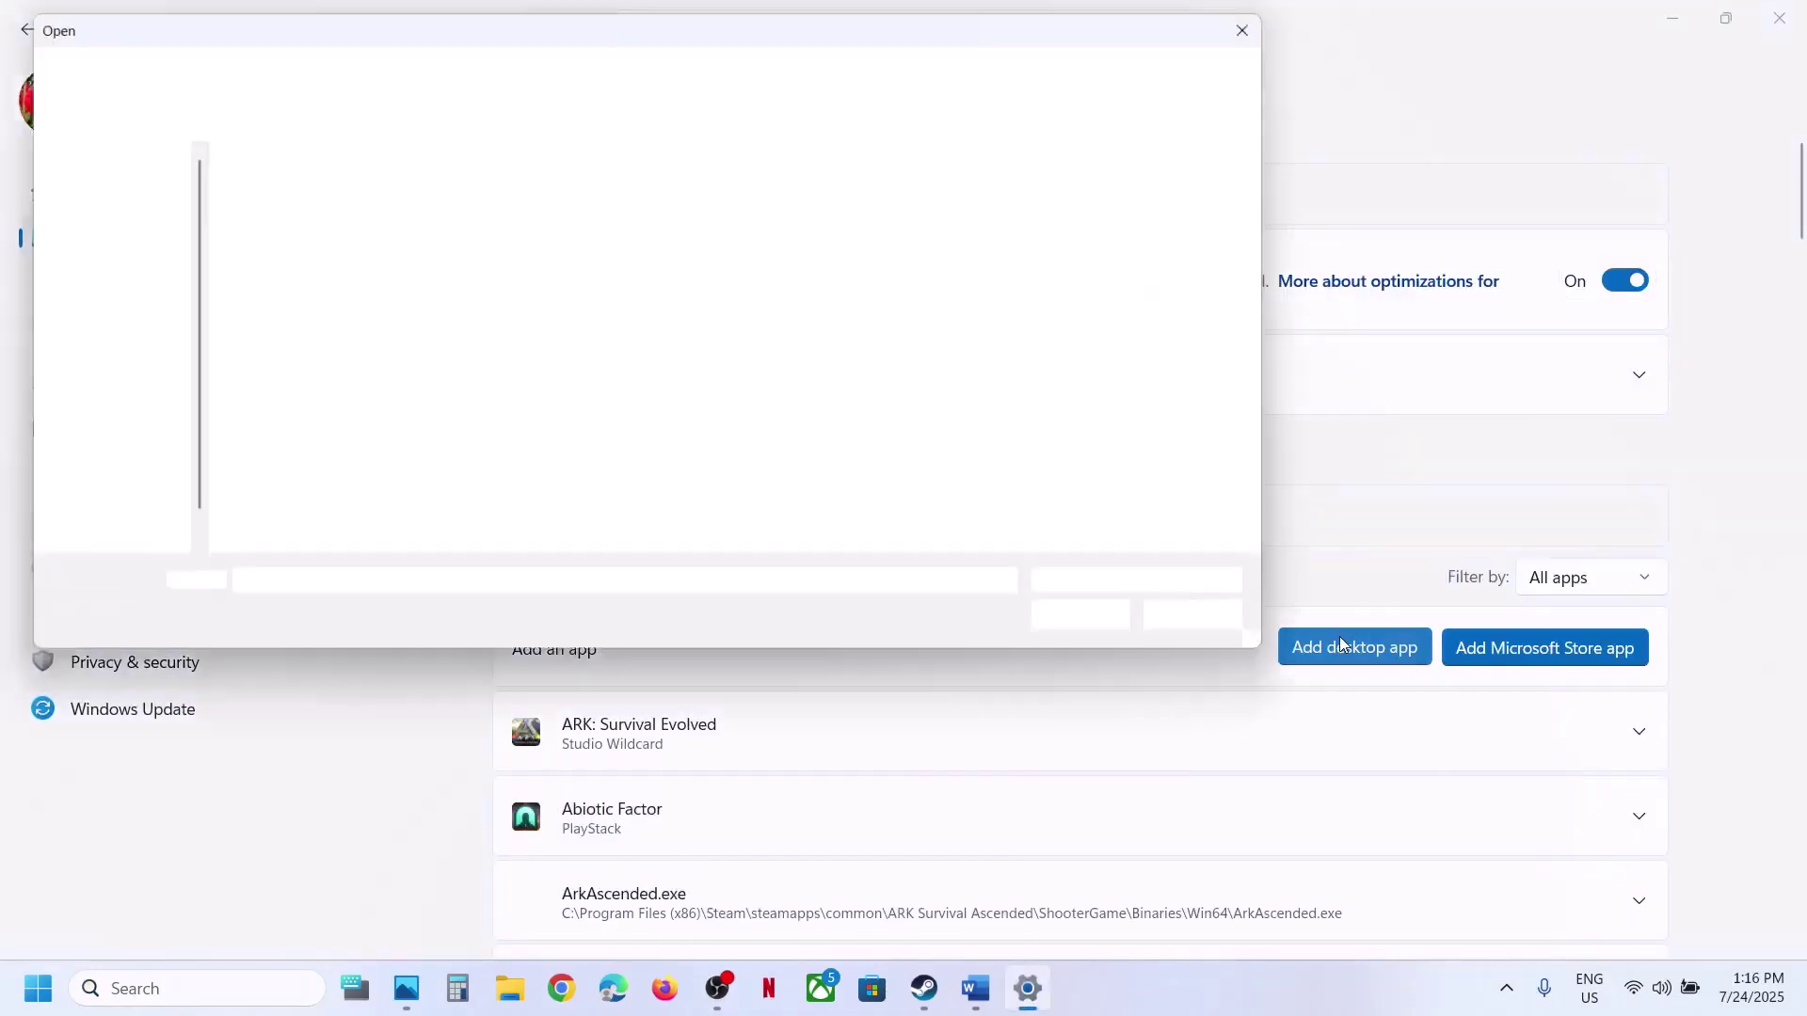
pyautogui.click(630, 65)
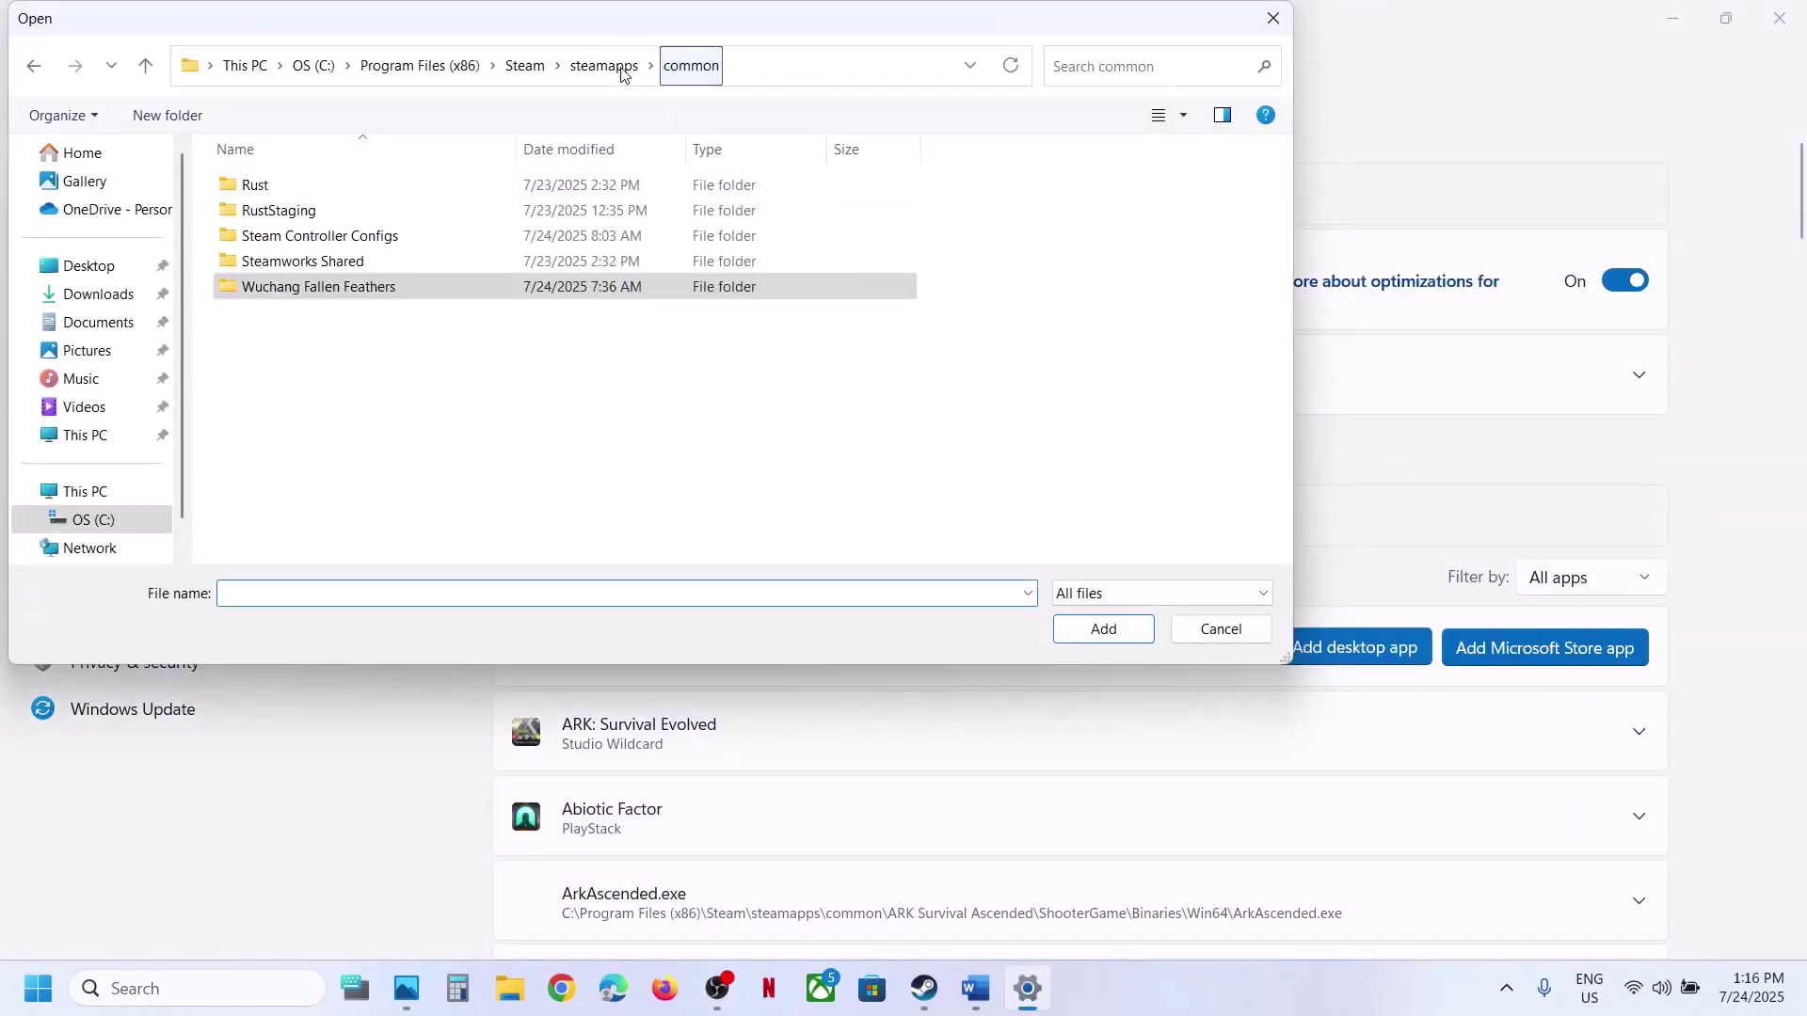
pyautogui.doubleClick(420, 301)
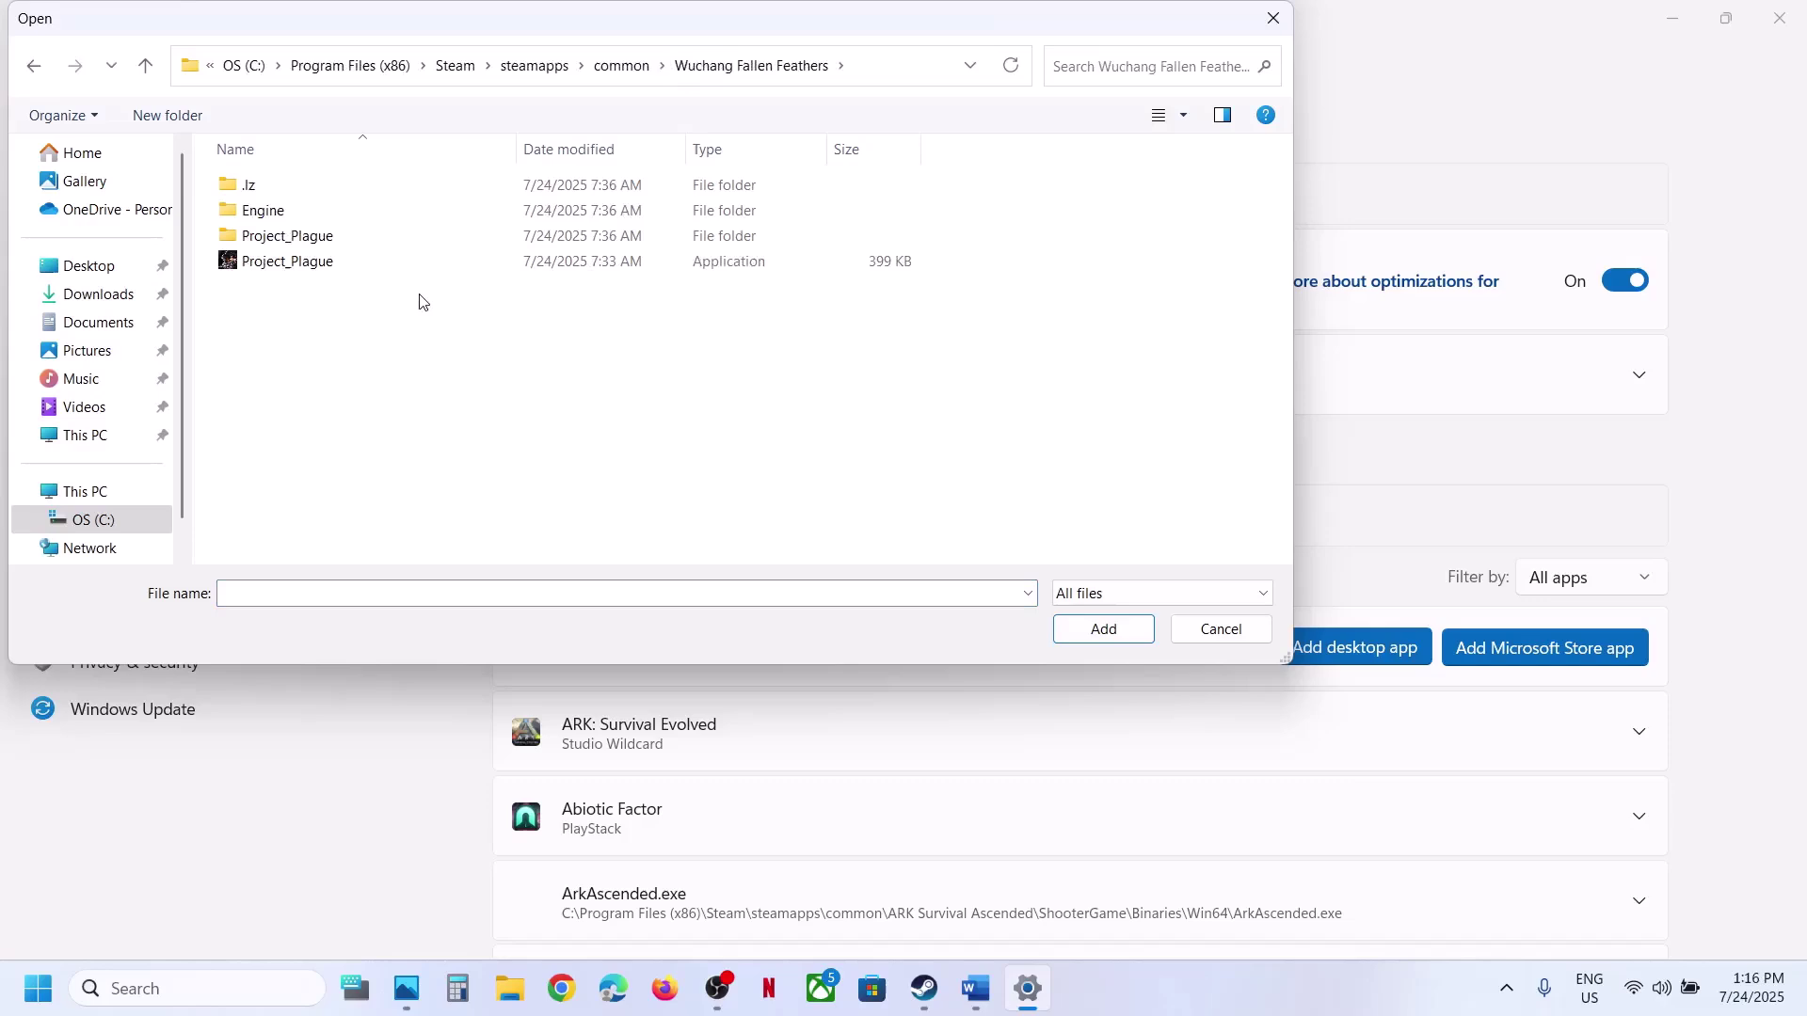
pyautogui.doubleClick(301, 239)
pyautogui.doubleClick(295, 185)
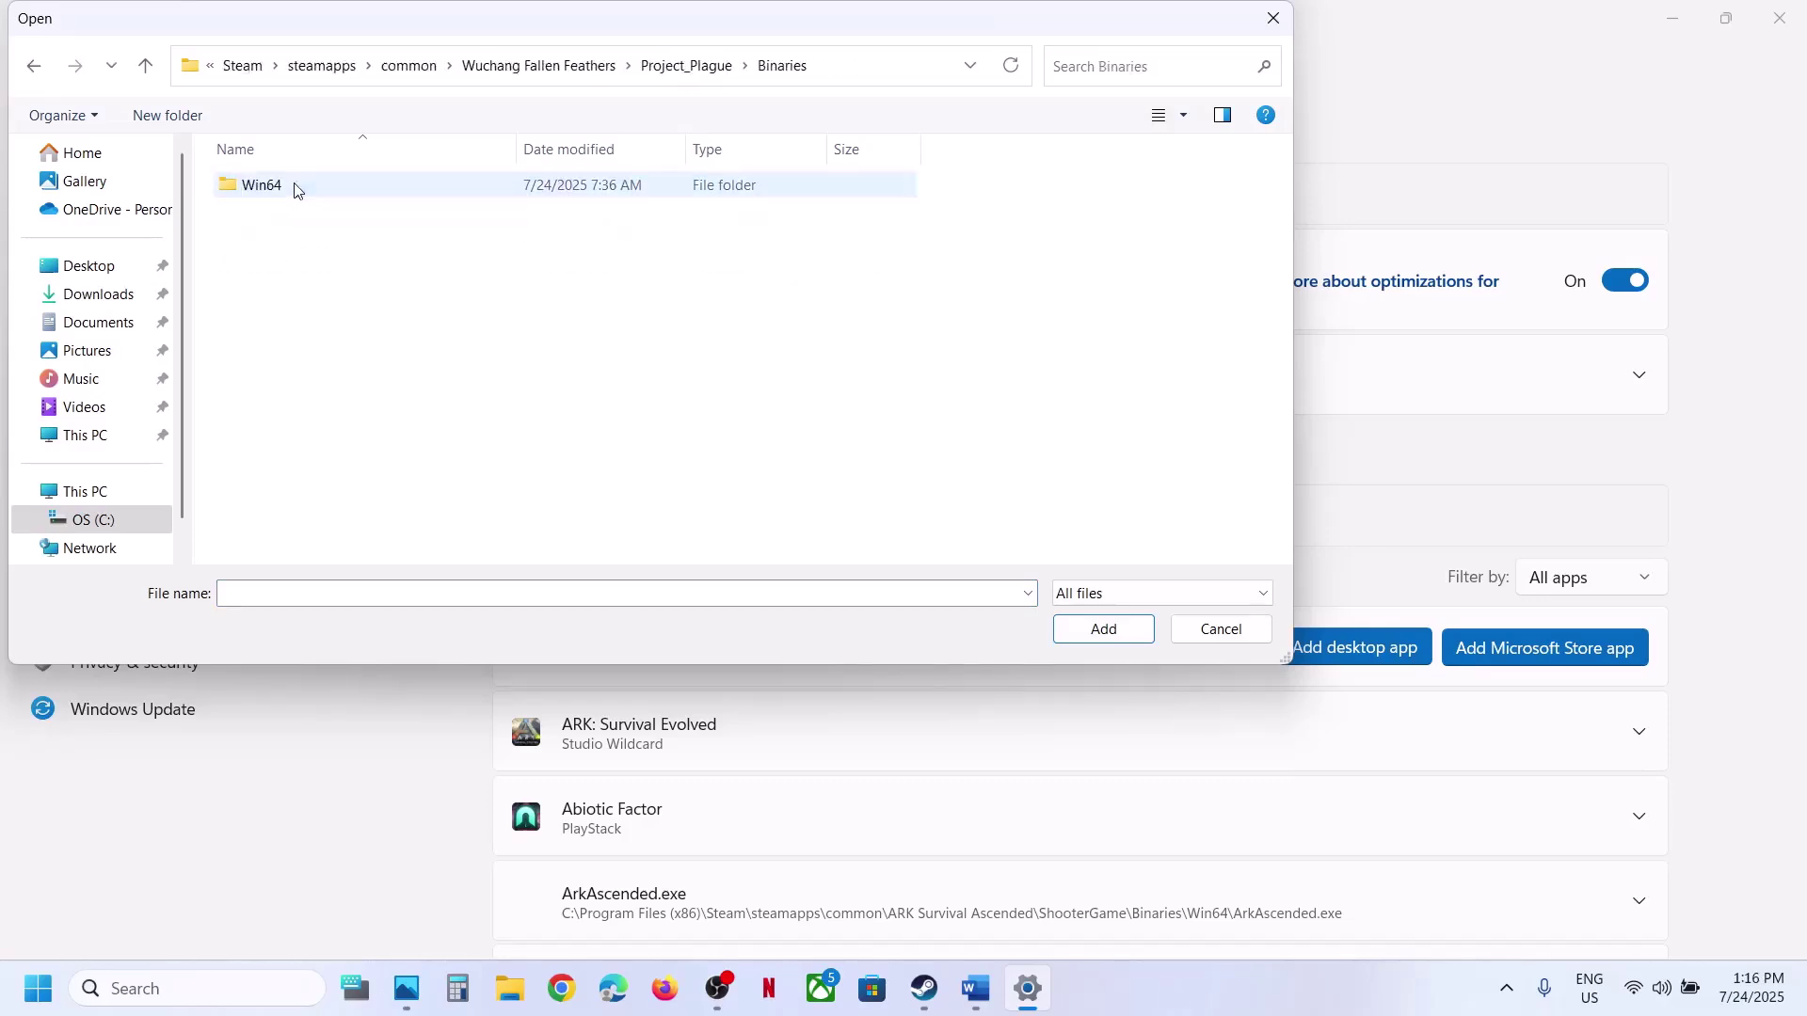
pyautogui.doubleClick(294, 185)
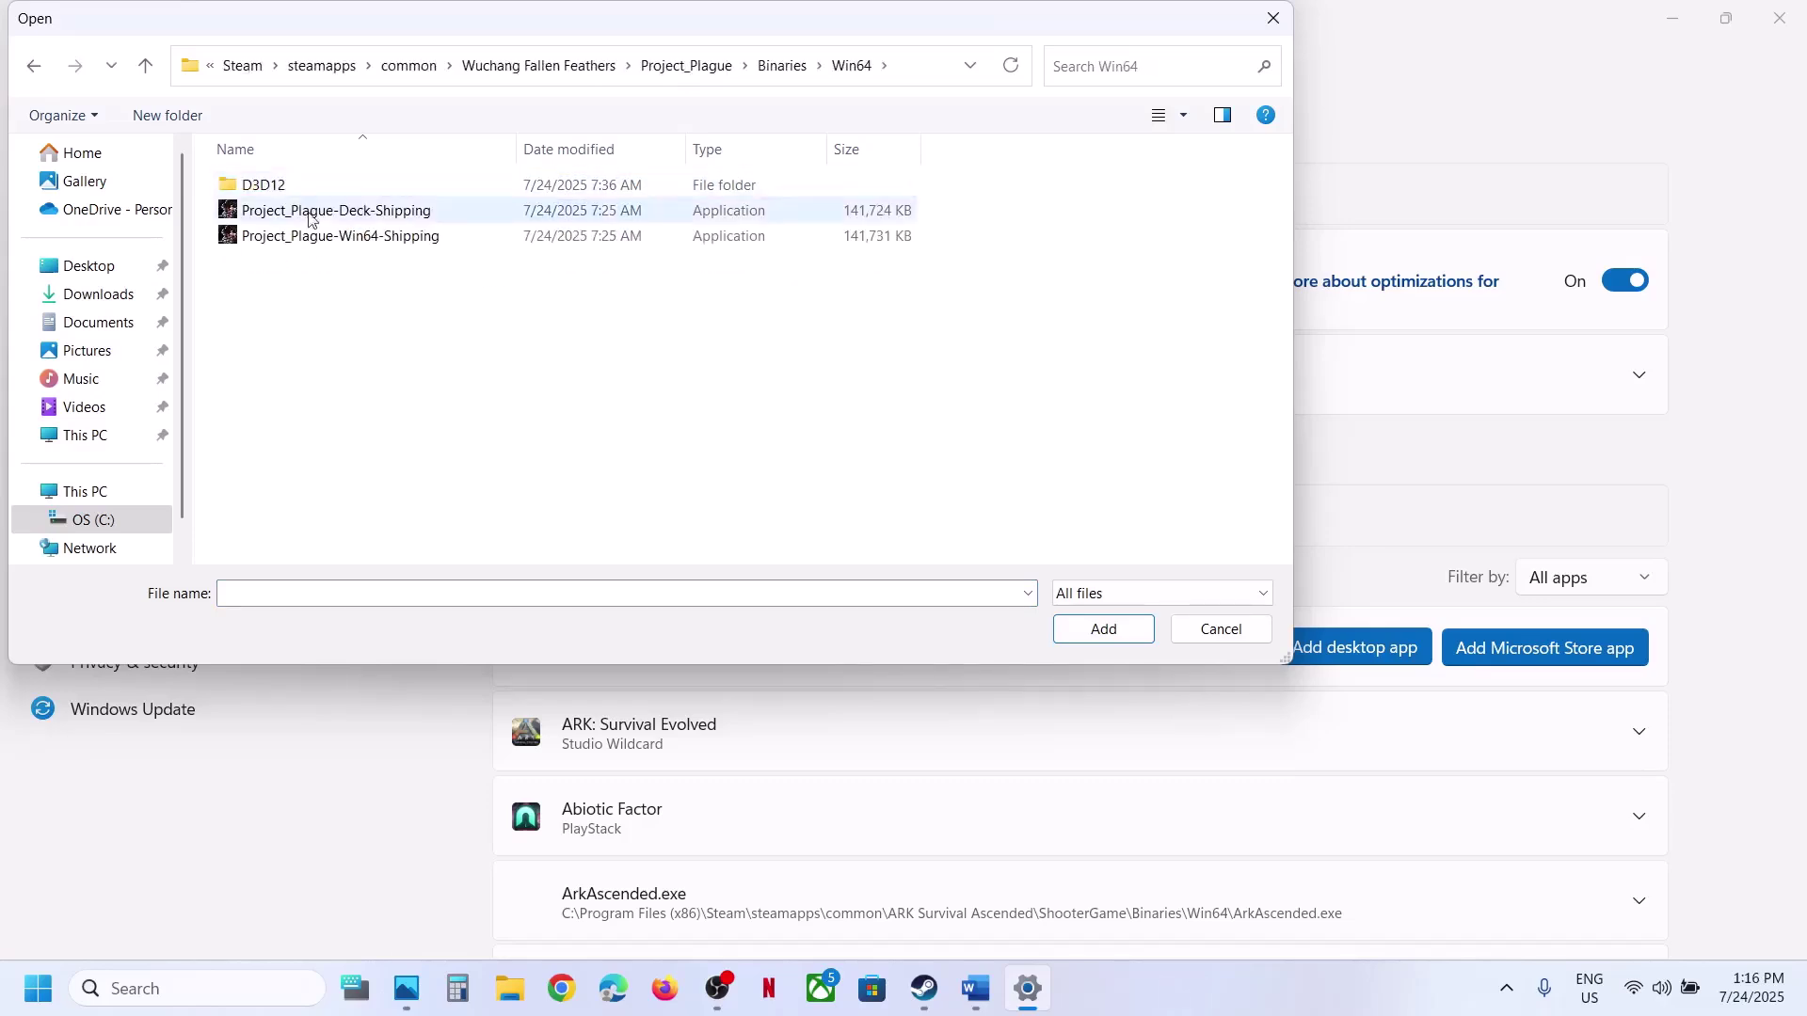
pyautogui.click(354, 243)
pyautogui.click(1102, 628)
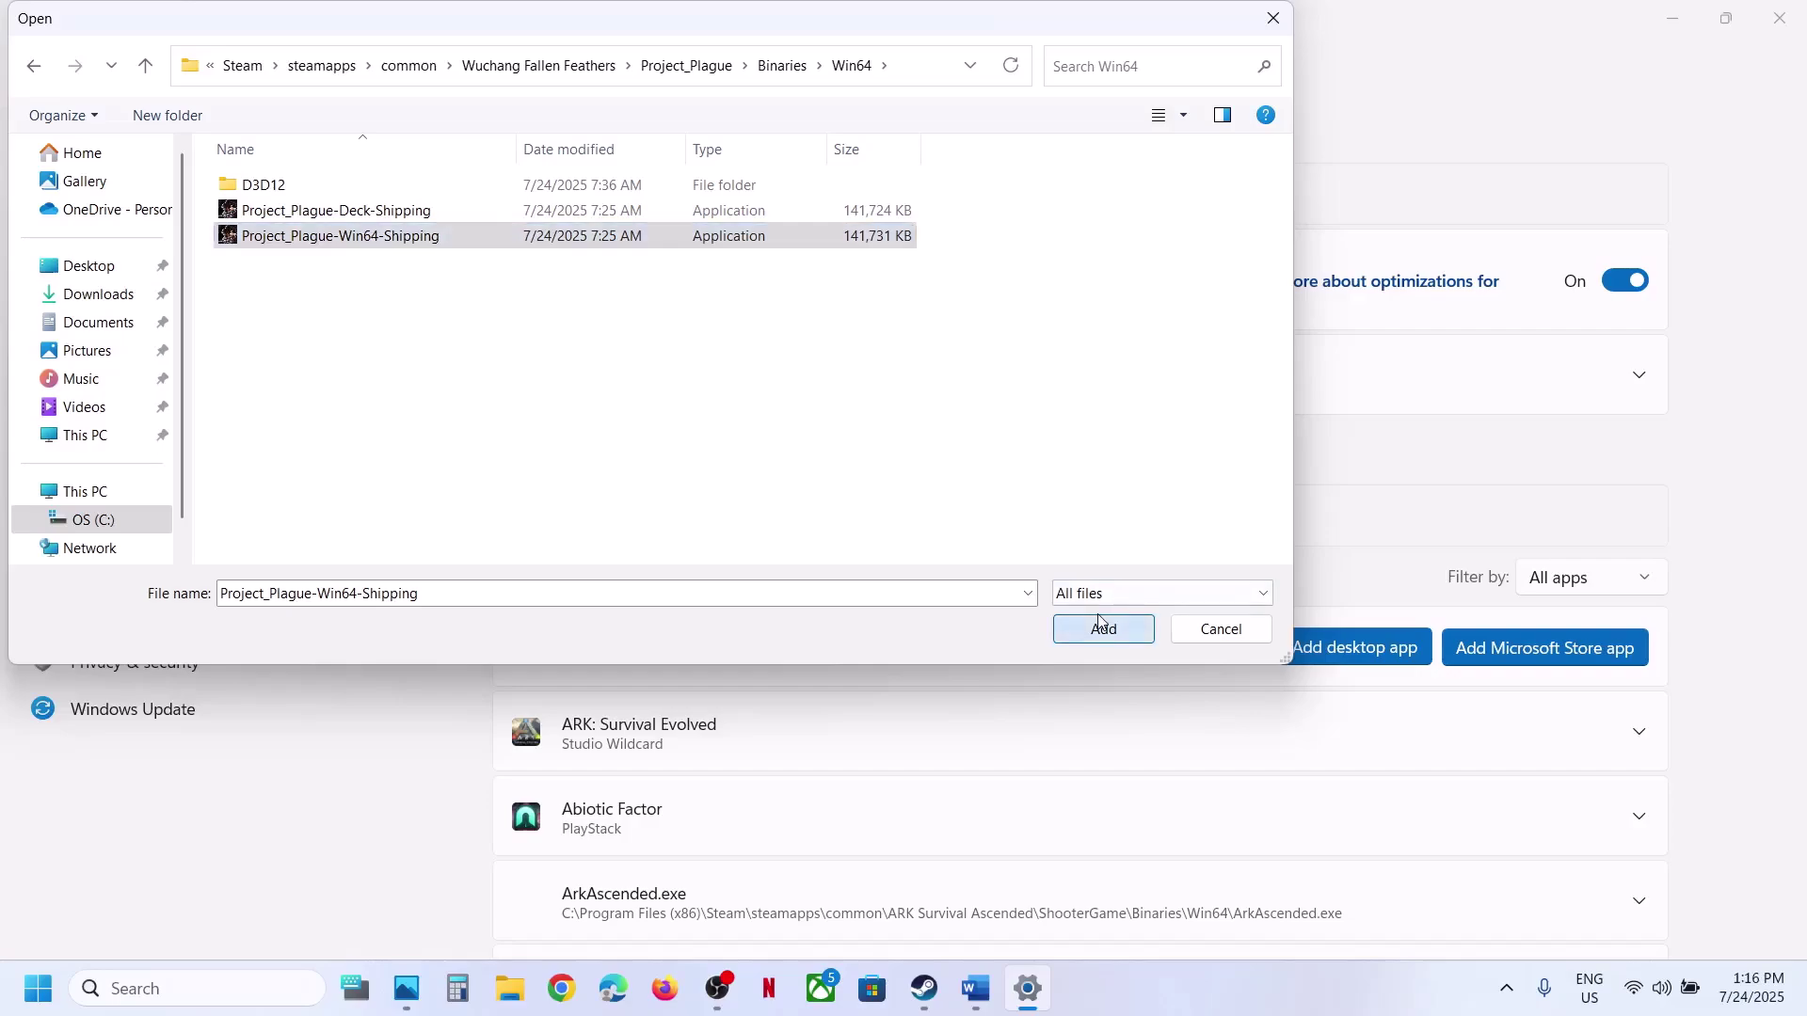
# - Set the GPU preference of WUCHANG: Fallen Feathers to High Performance (NVIDIA GeForce RTX 3050 Laptop GPU)
pyautogui.scroll(-15, 976, 760)
pyautogui.scroll(-15, 975, 763)
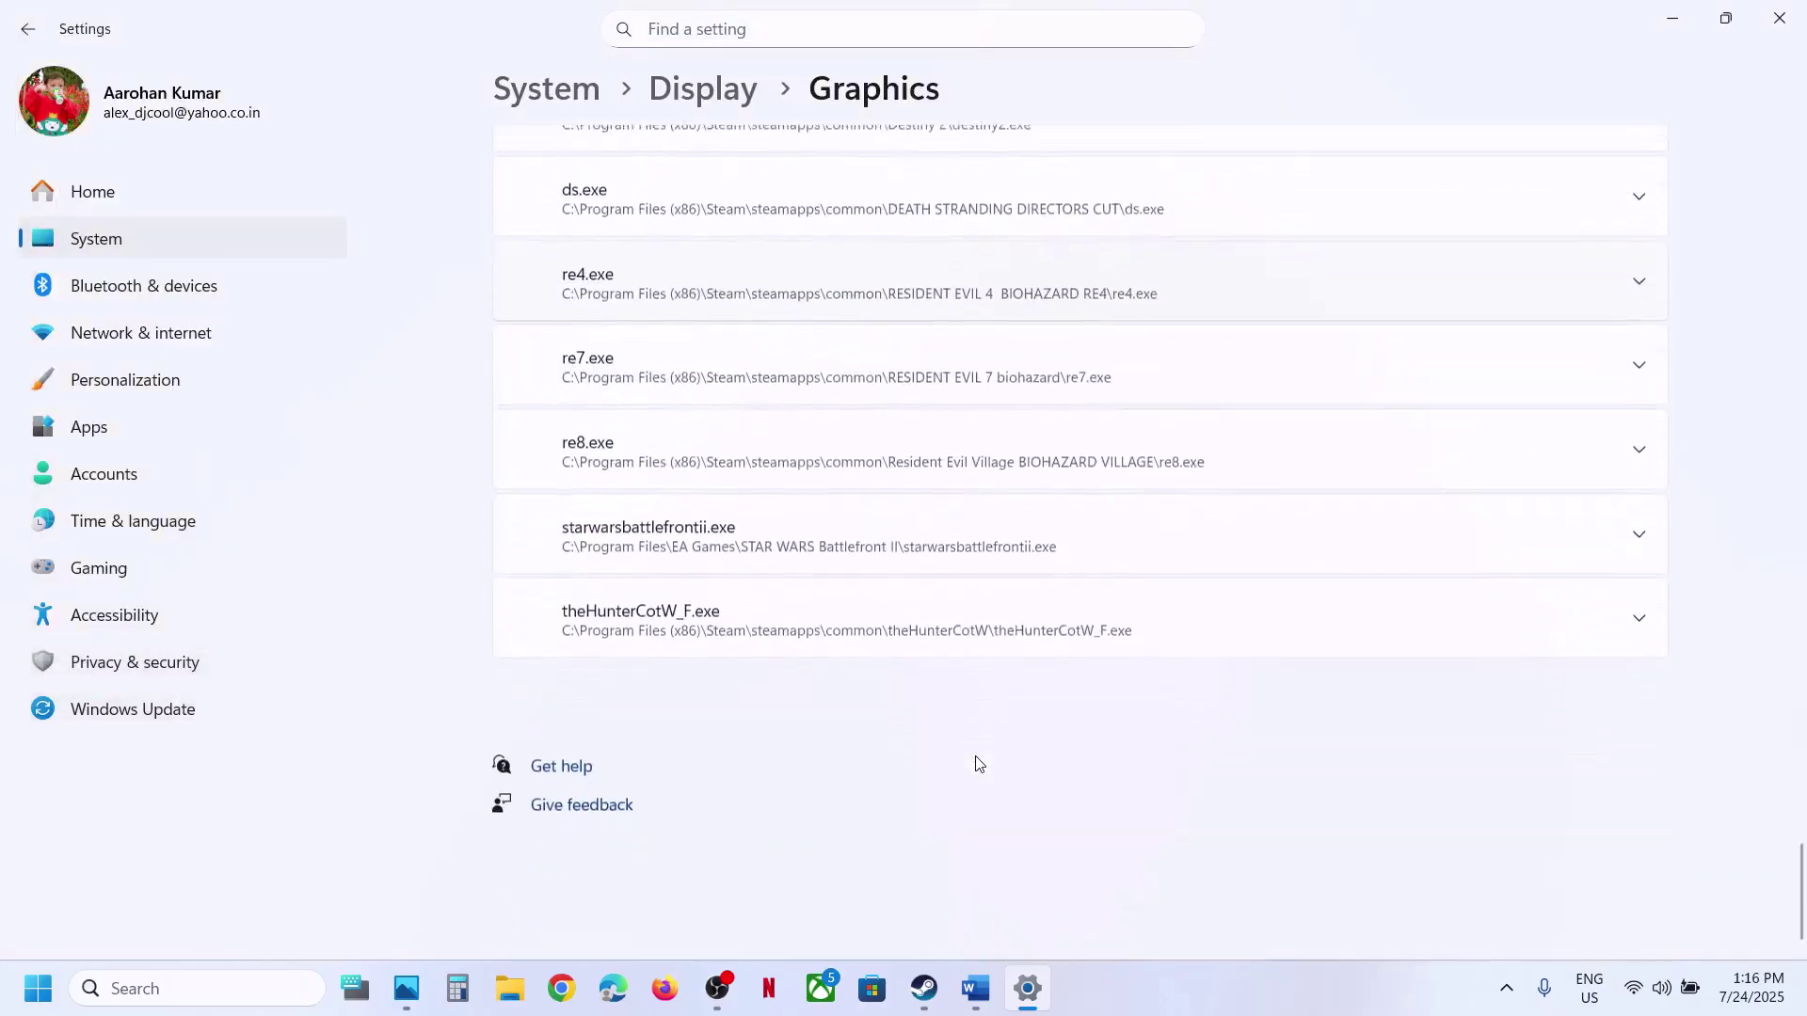
pyautogui.scroll(7, 972, 762)
pyautogui.click(656, 527)
pyautogui.scroll(1, 746, 517)
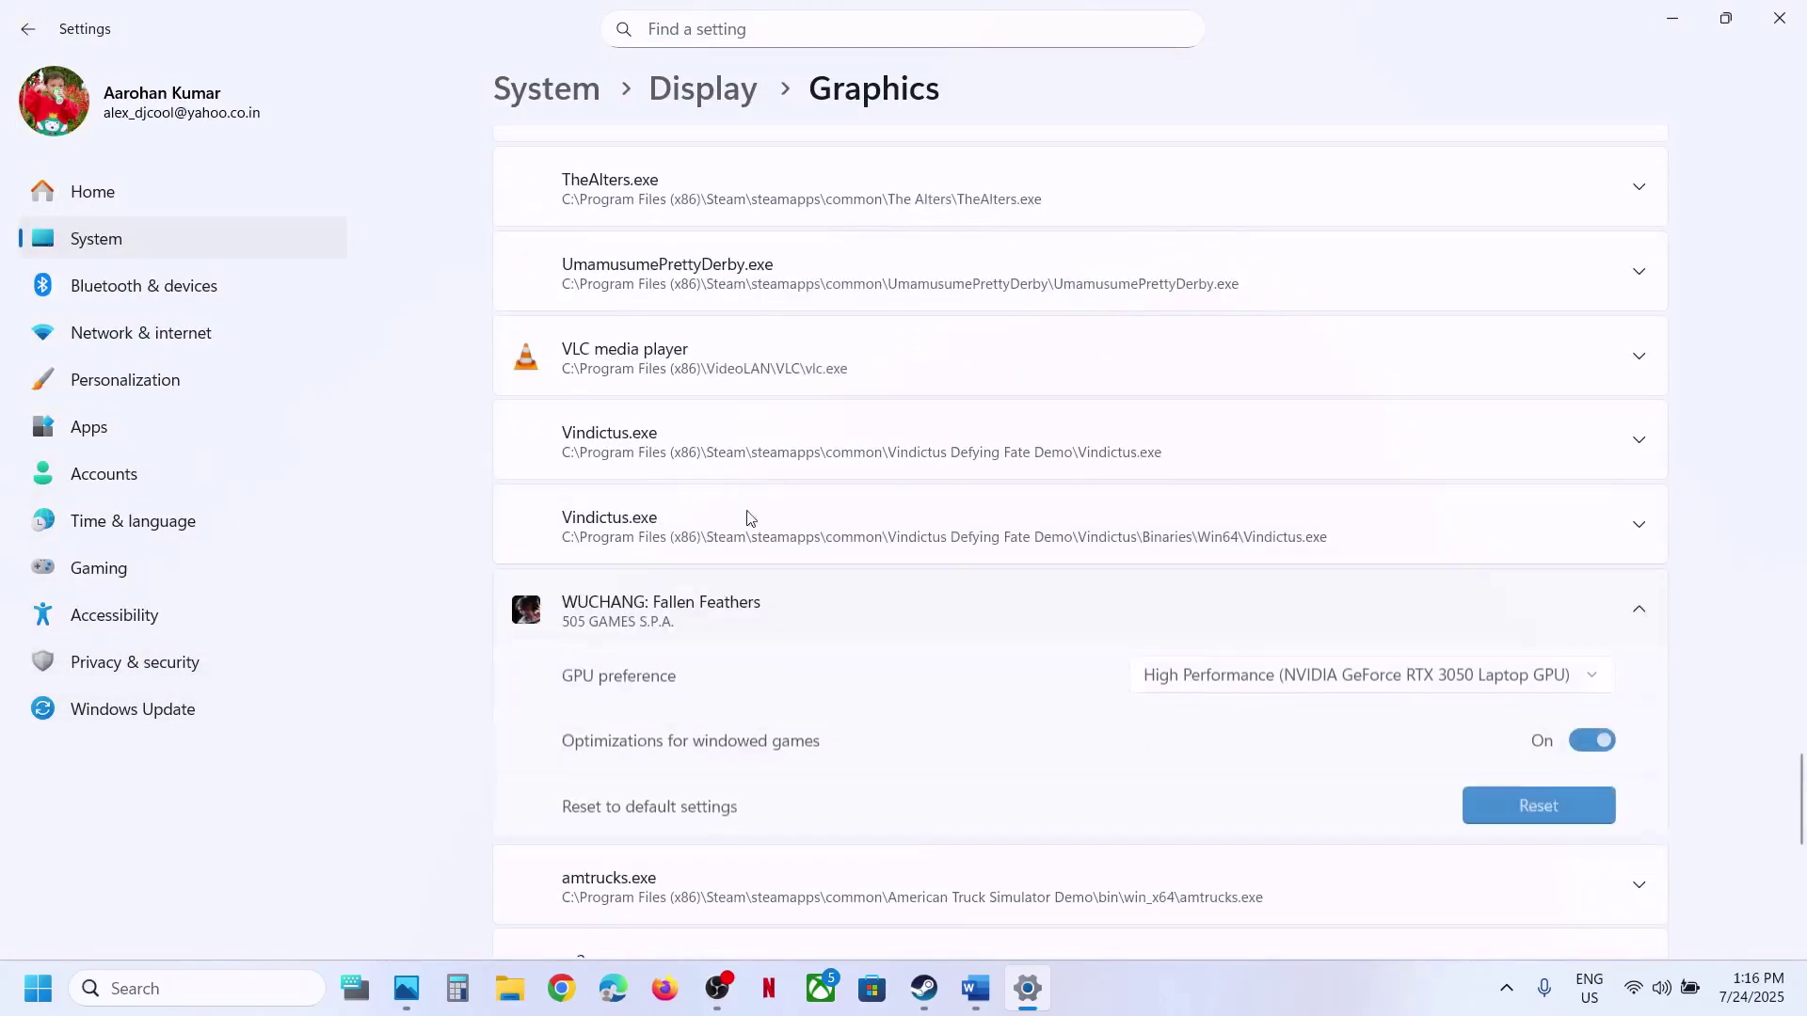
pyautogui.click(1430, 681)
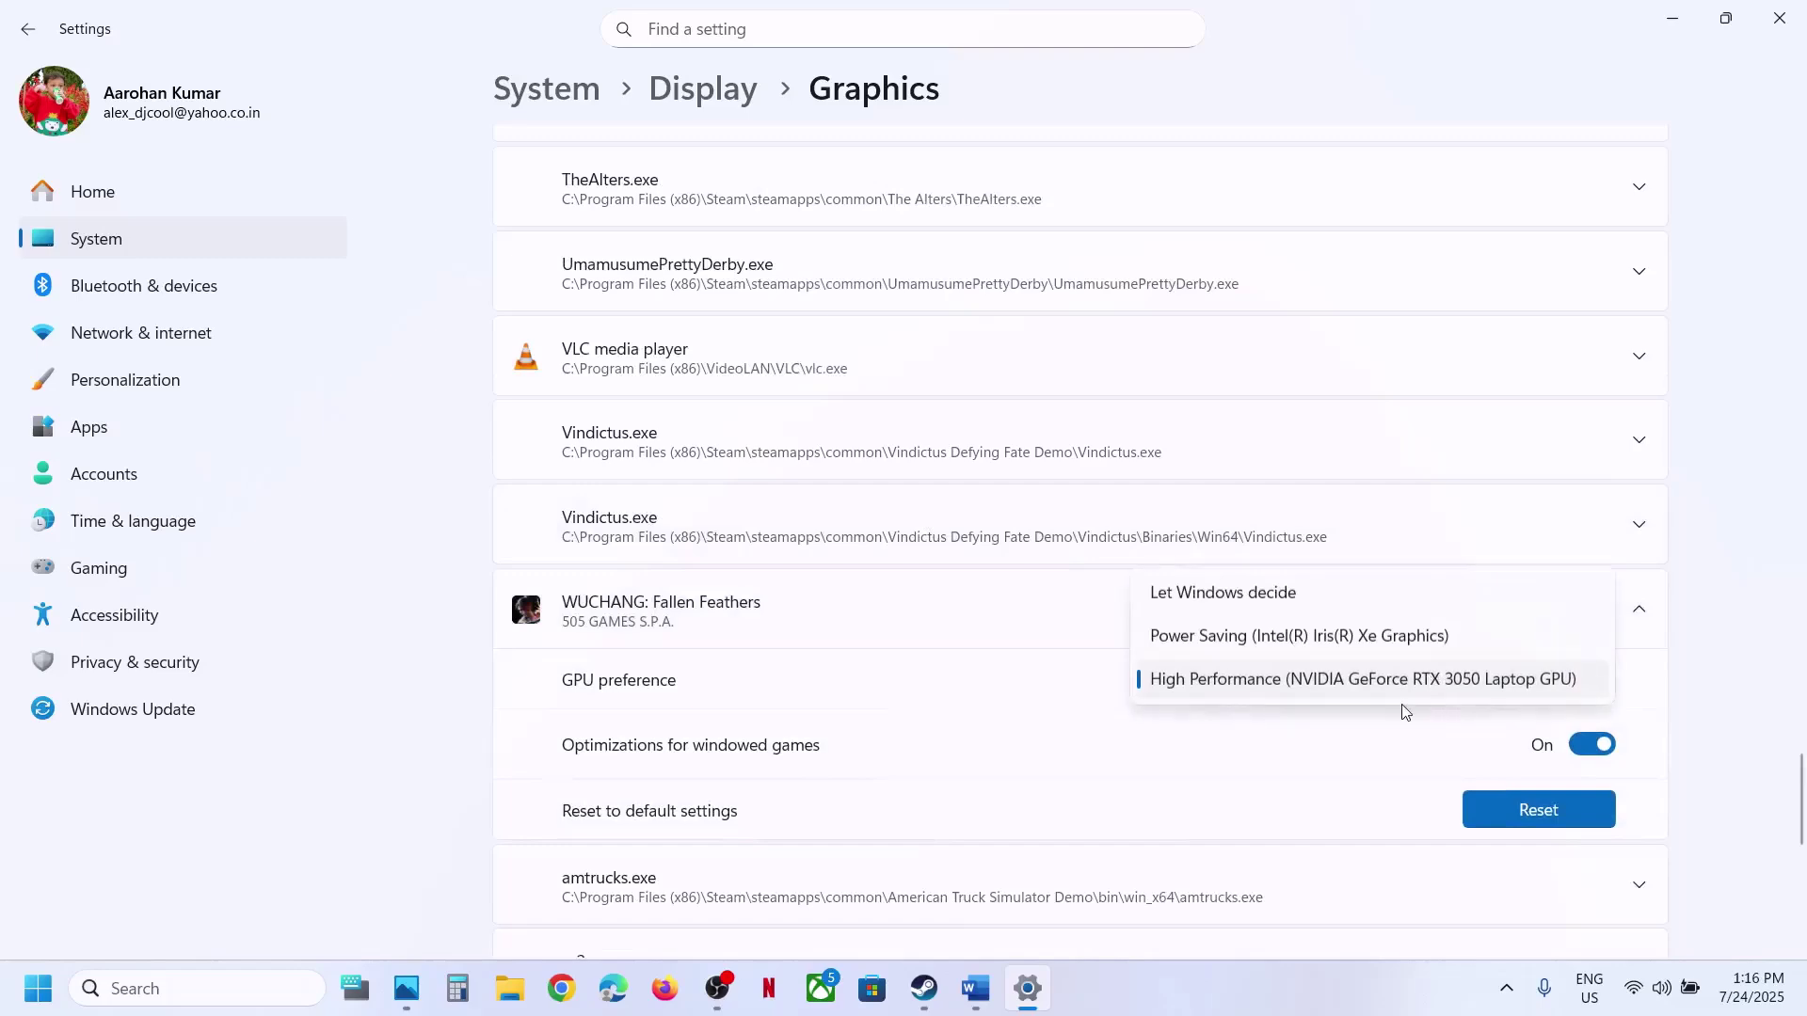
pyautogui.click(1405, 682)
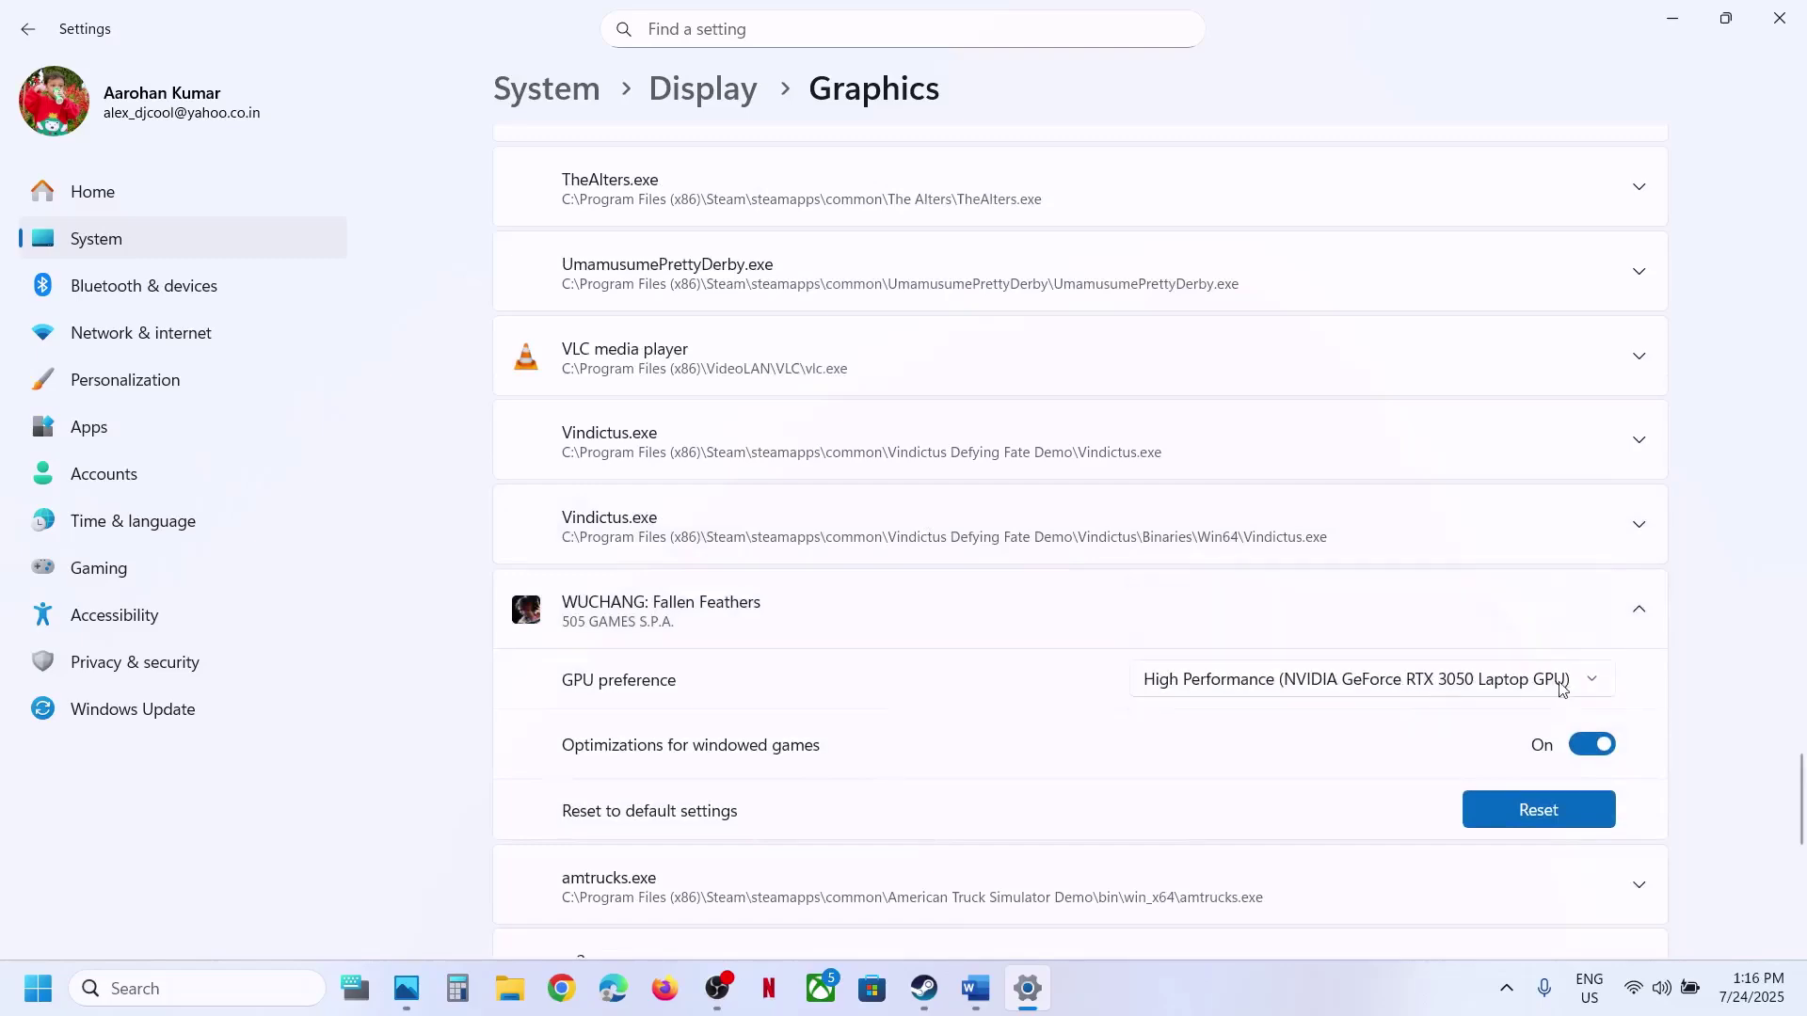
# - Add the Project_Plague application from the main Wuchang Fallen Feathers folder as another desktop app in the custom graphics settings
pyautogui.scroll(20, 1128, 752)
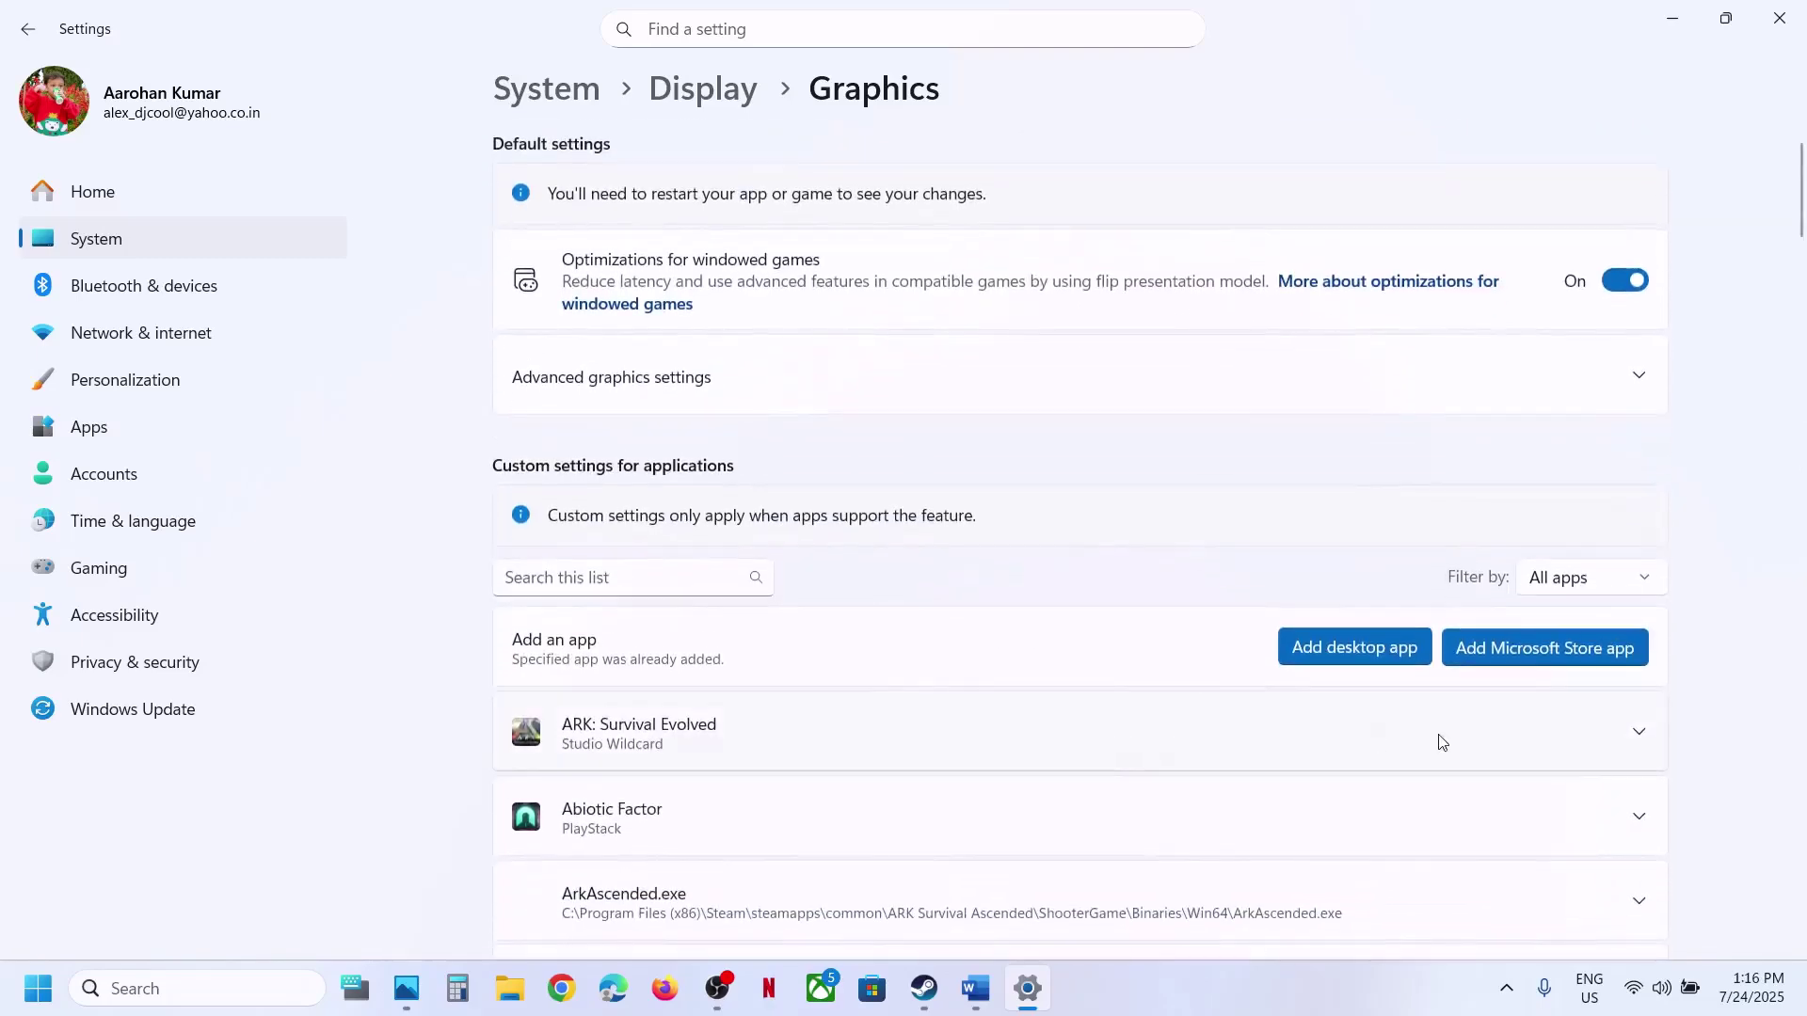
pyautogui.click(1356, 662)
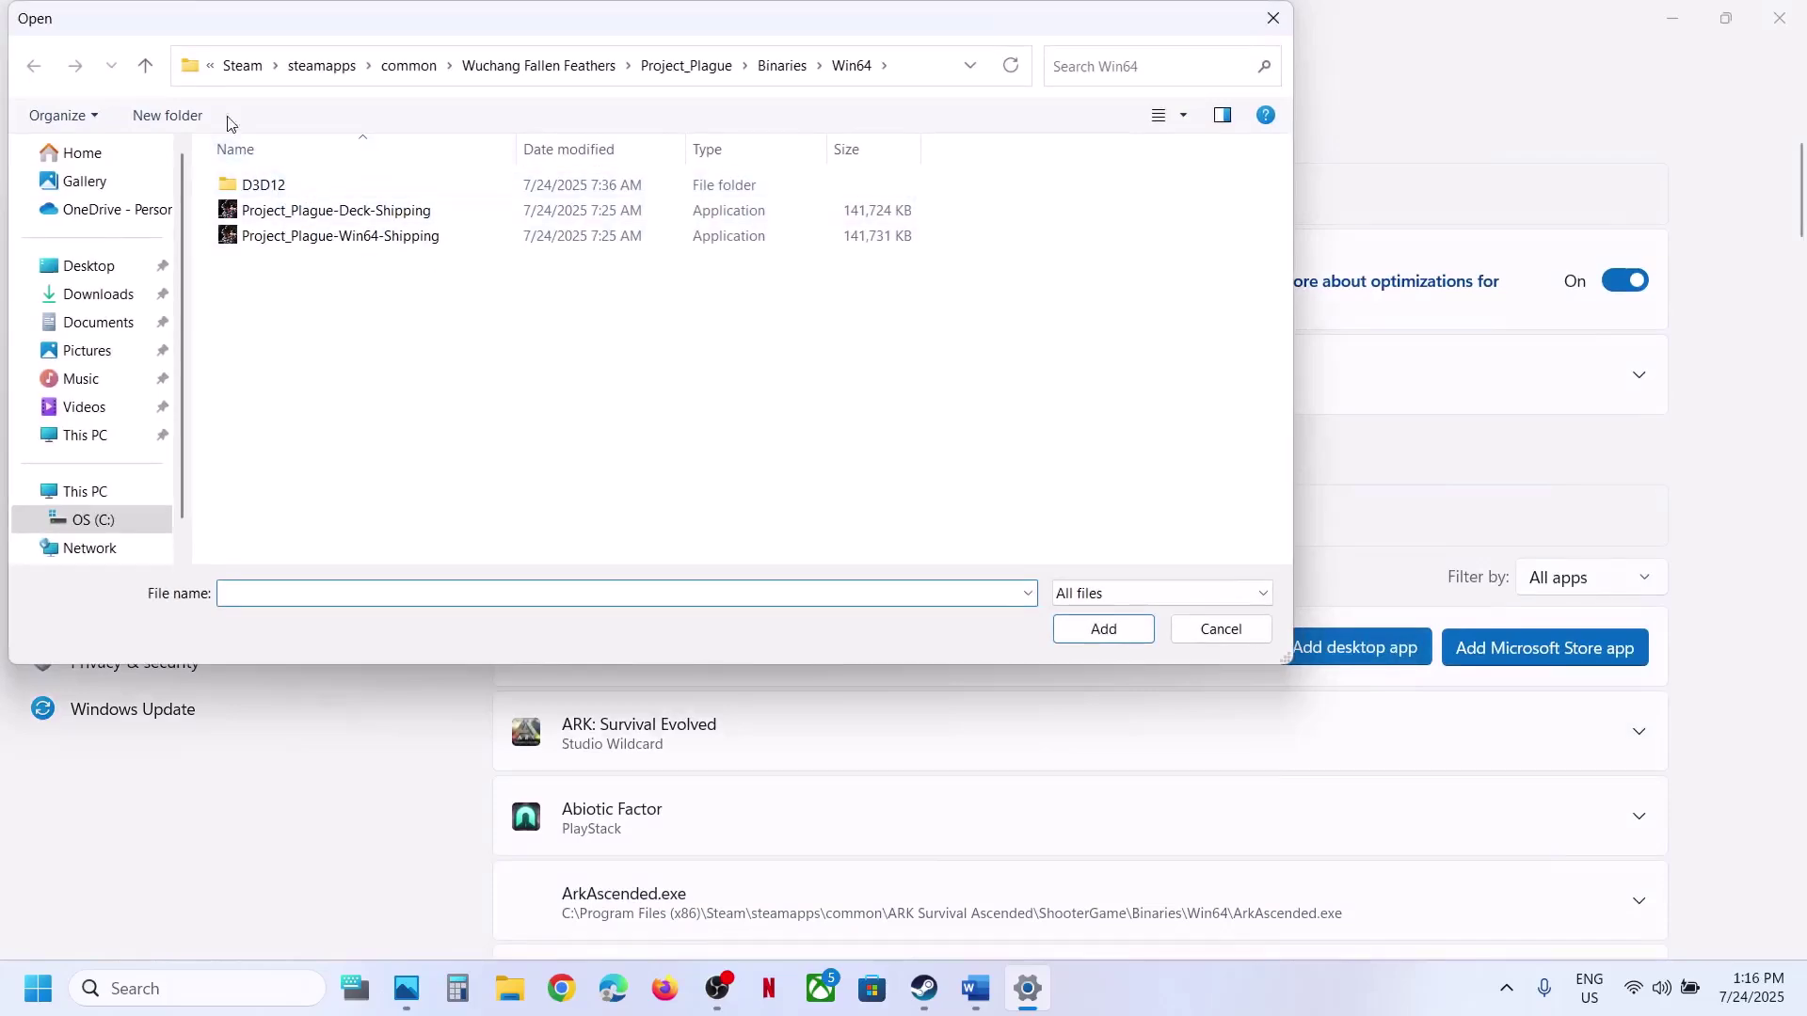
pyautogui.click(156, 70)
pyautogui.click(156, 70)
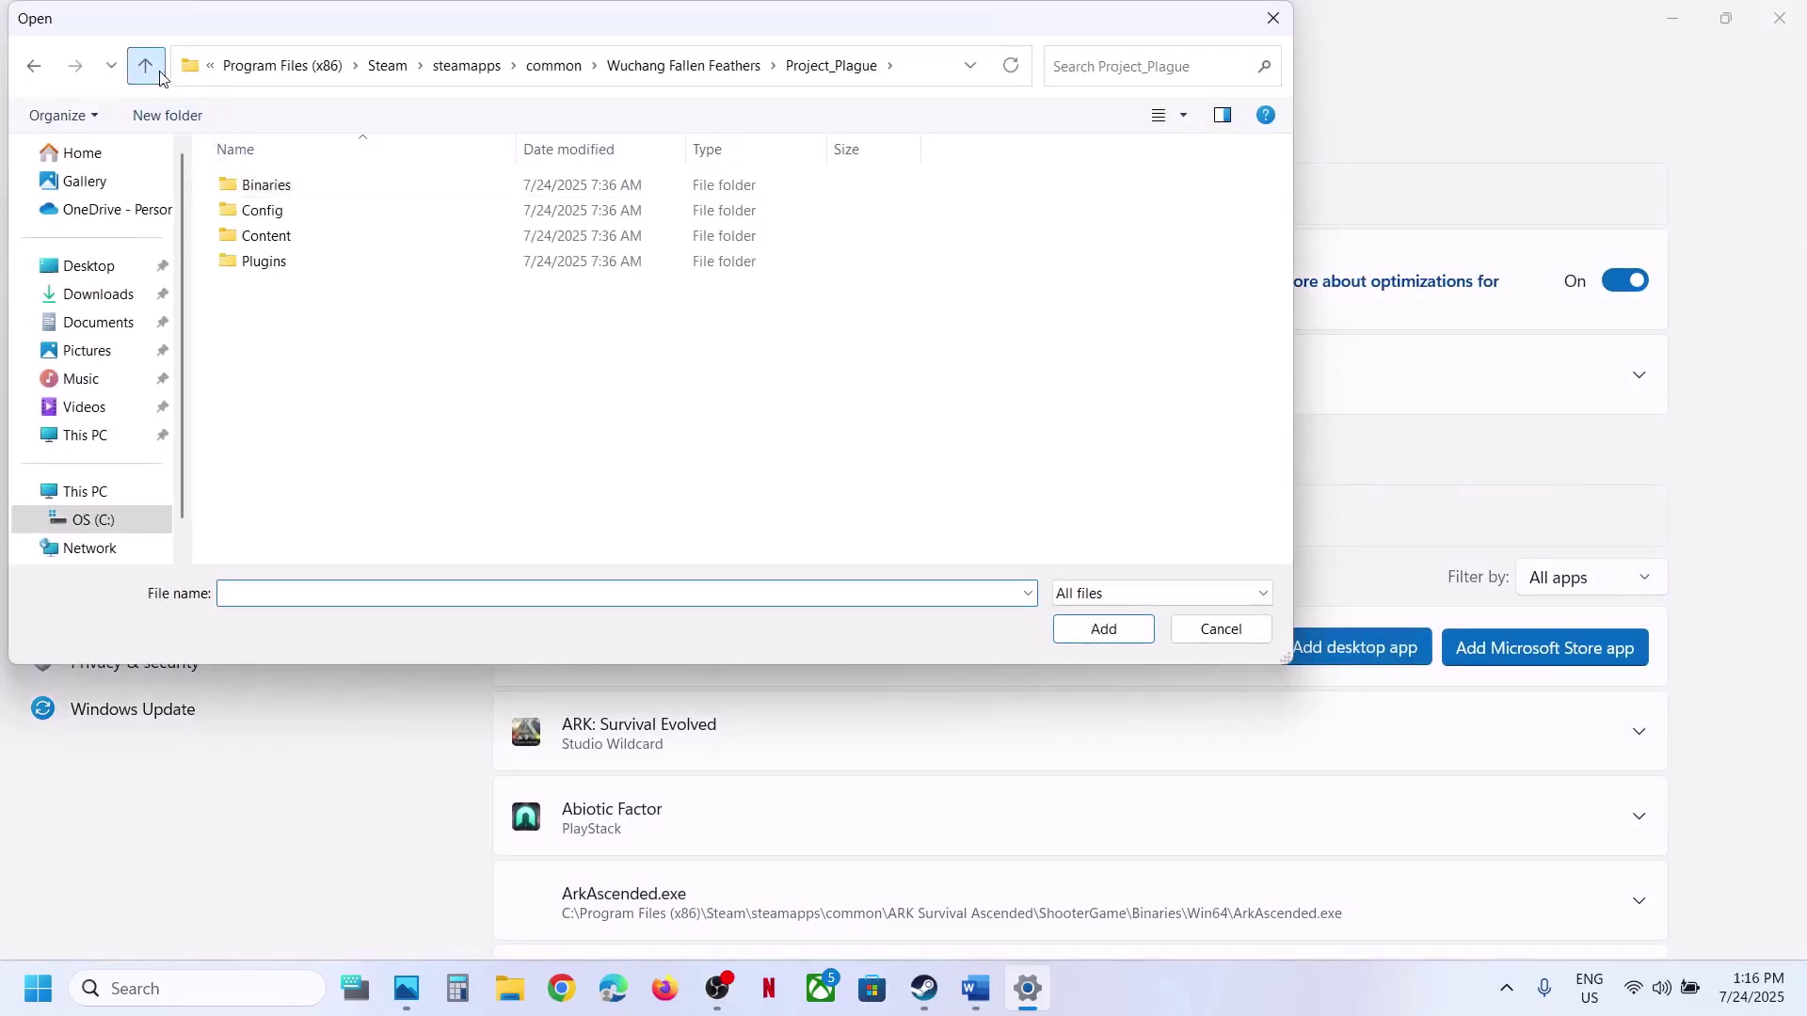
pyautogui.click(157, 69)
pyautogui.click(283, 262)
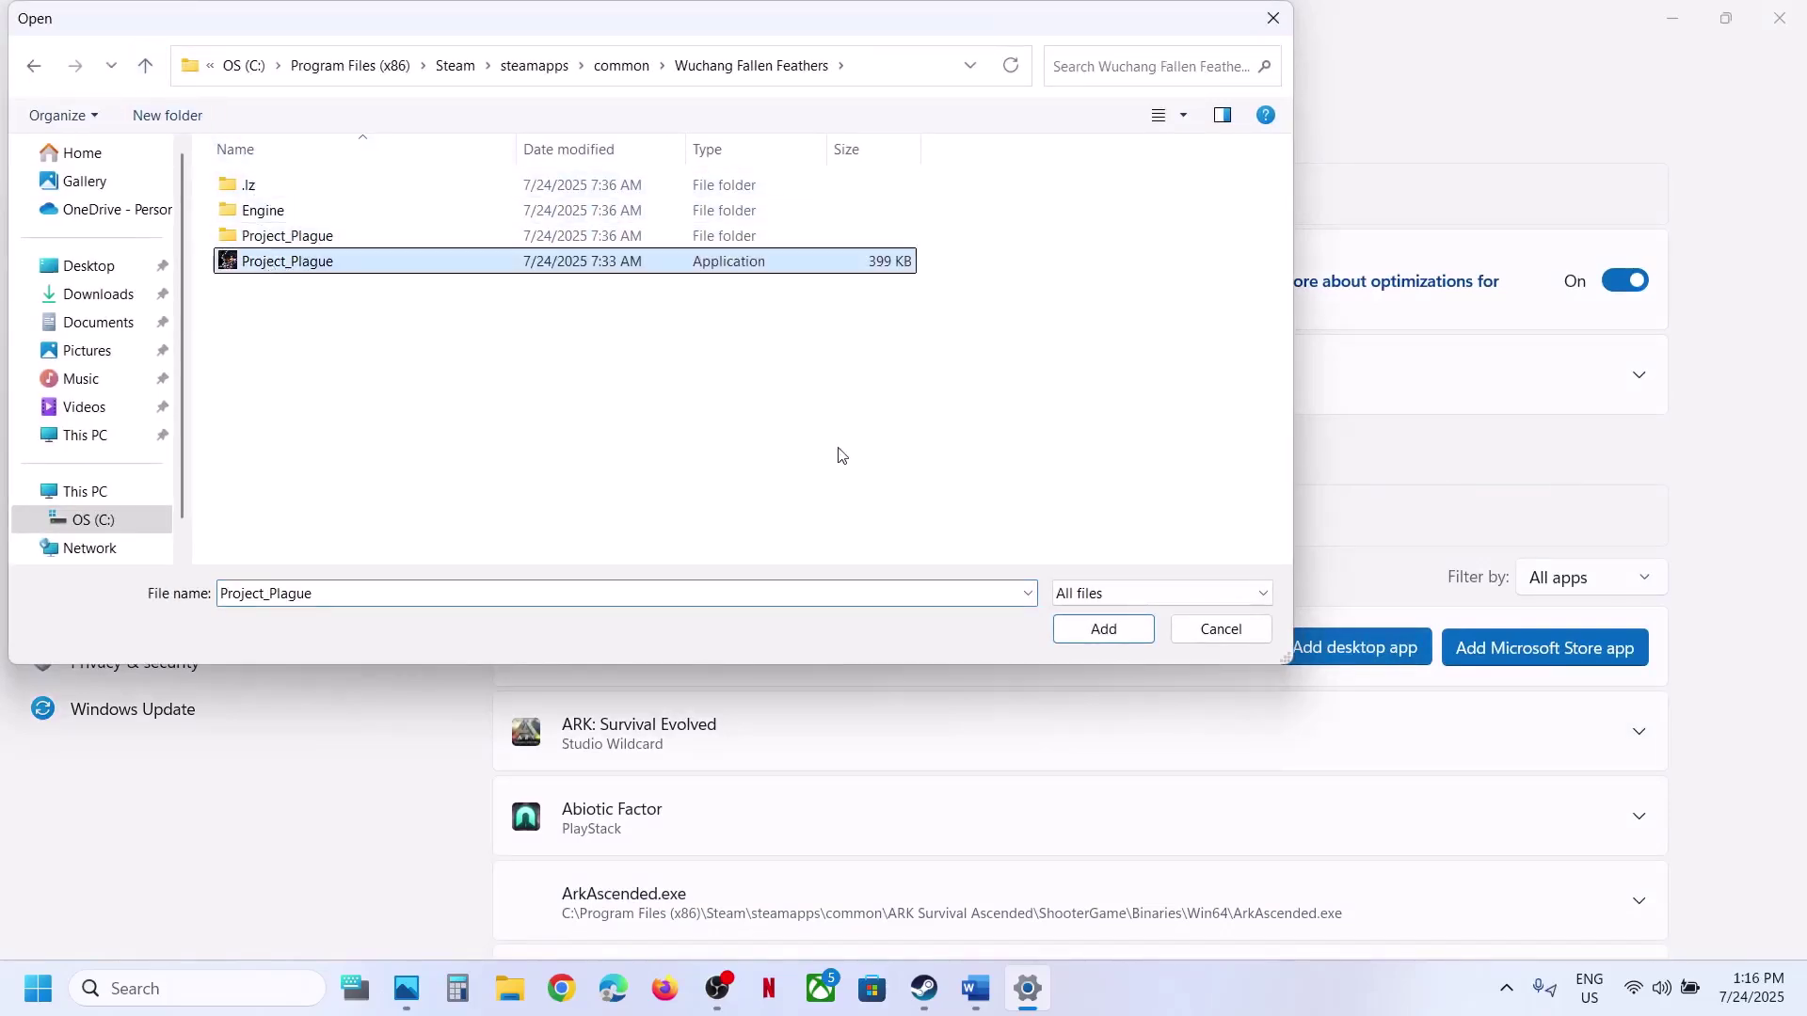
pyautogui.click(1135, 644)
# - Set BootstrapPackagedGame's GPU preference to High Performance (NVIDIA GeForce RTX 3050 Laptop GPU) and close Settings
pyautogui.scroll(-4, 1135, 646)
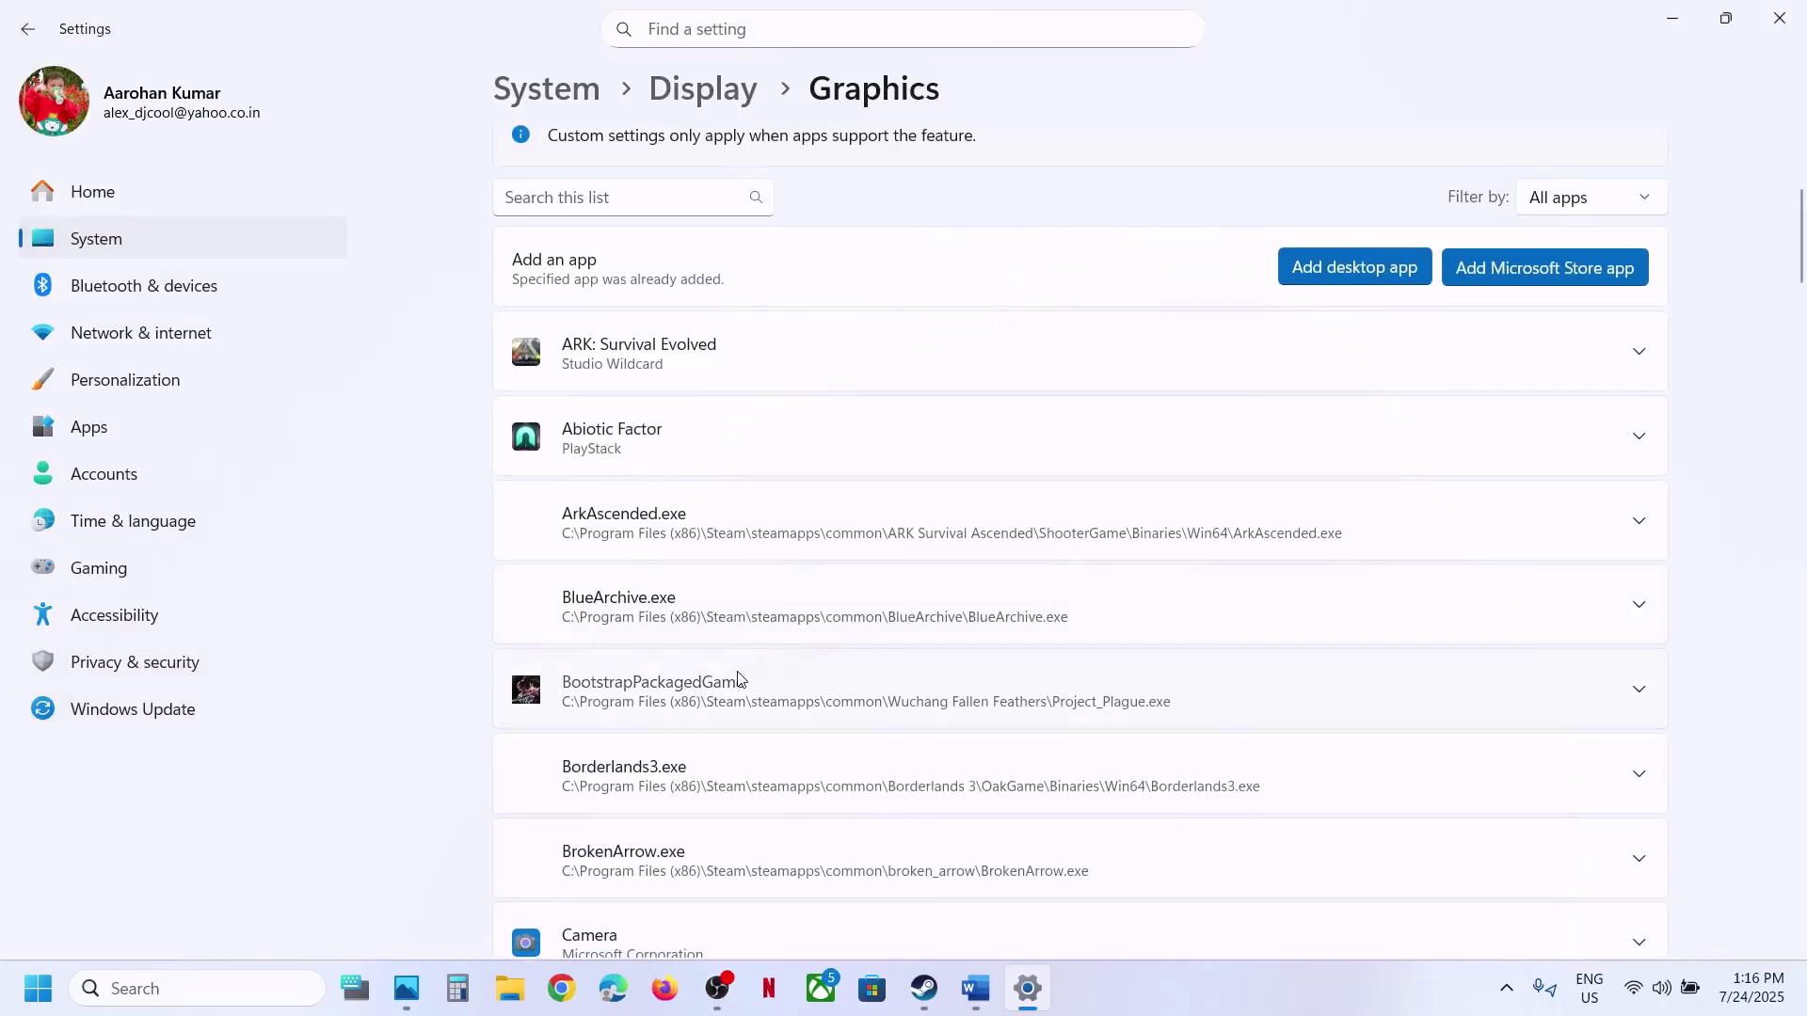
pyautogui.click(737, 679)
pyautogui.scroll(-1, 1465, 591)
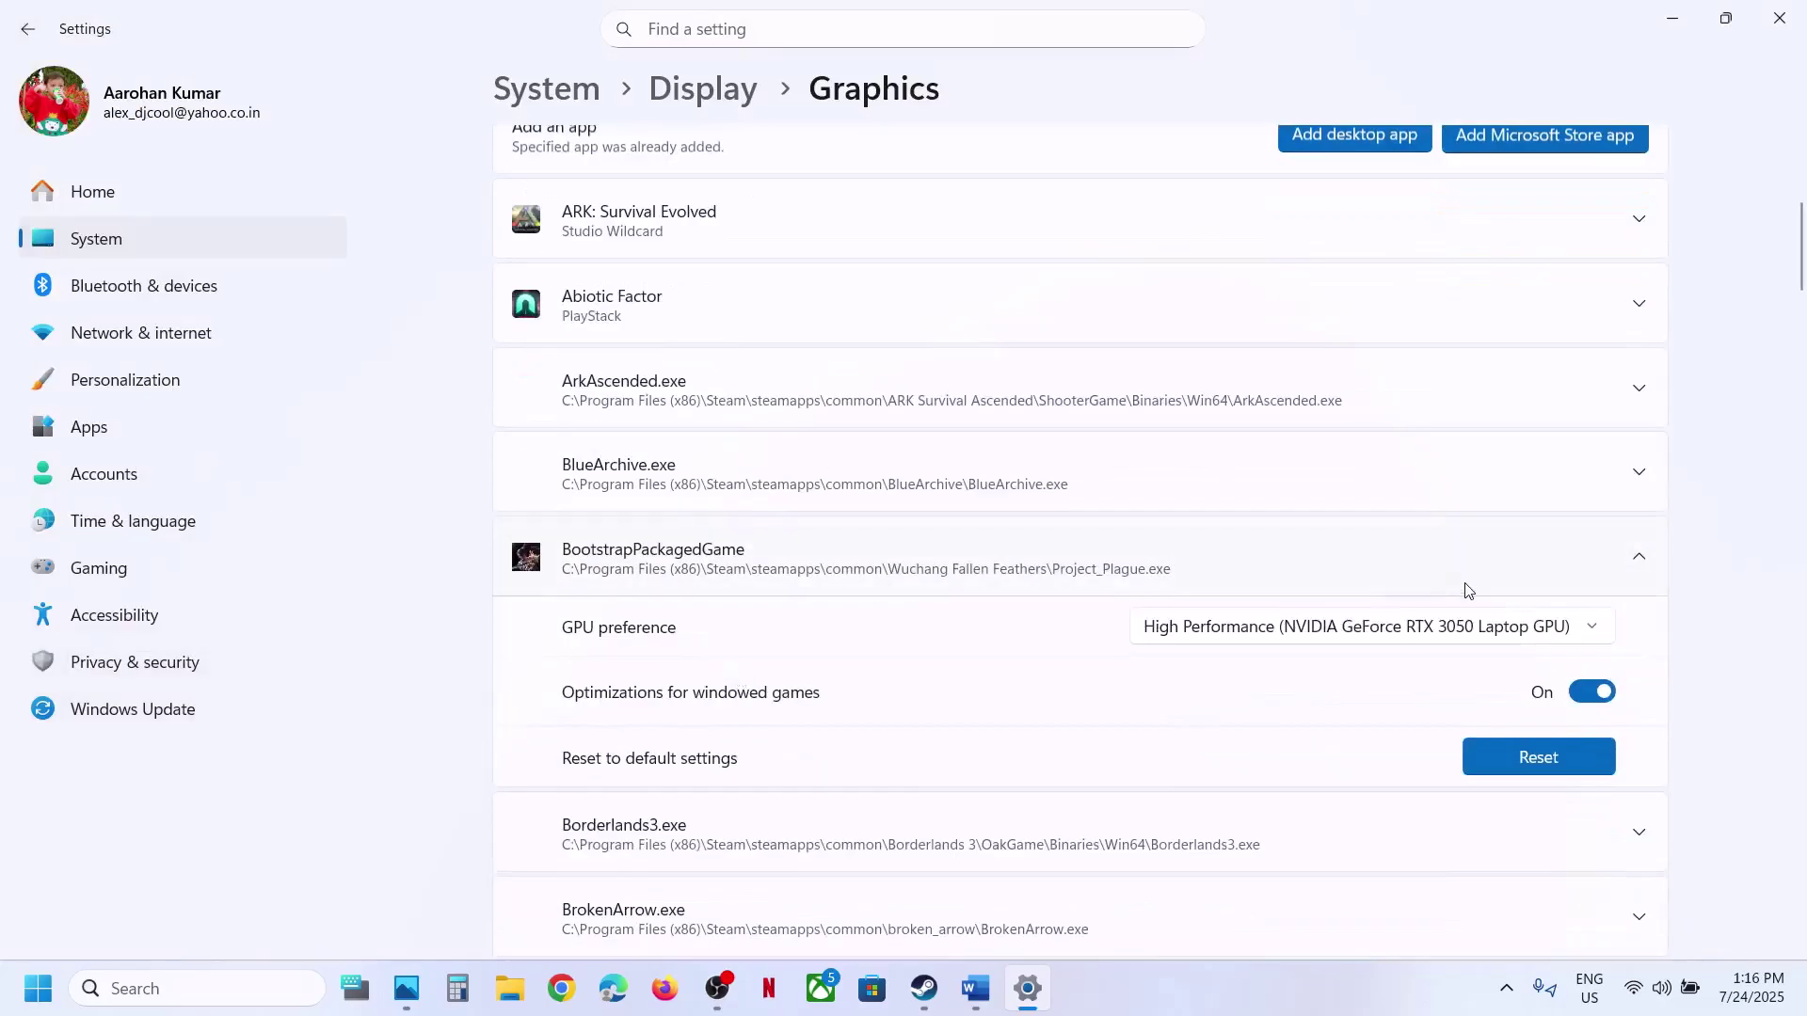
pyautogui.click(1410, 648)
pyautogui.click(1391, 643)
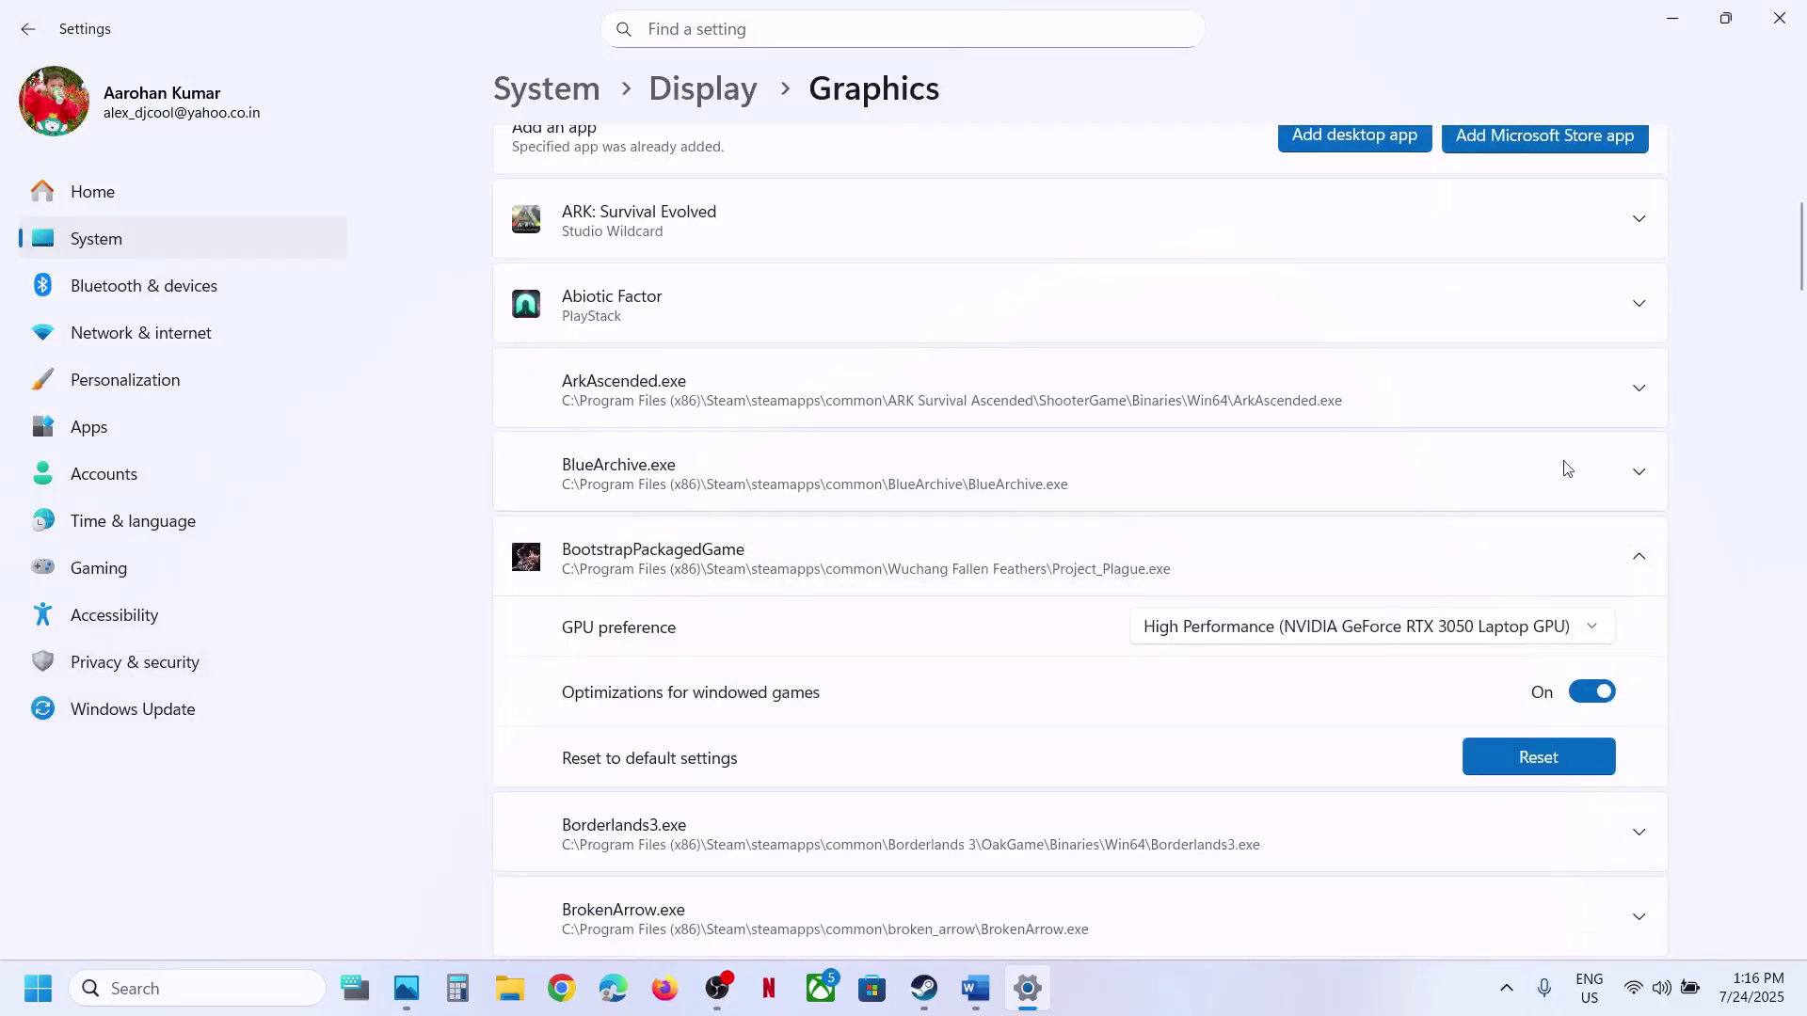
pyautogui.click(1778, 20)
# - Show the desktop and open the per-program 3D settings in NVIDIA Control Panel
pyautogui.press('super+d')
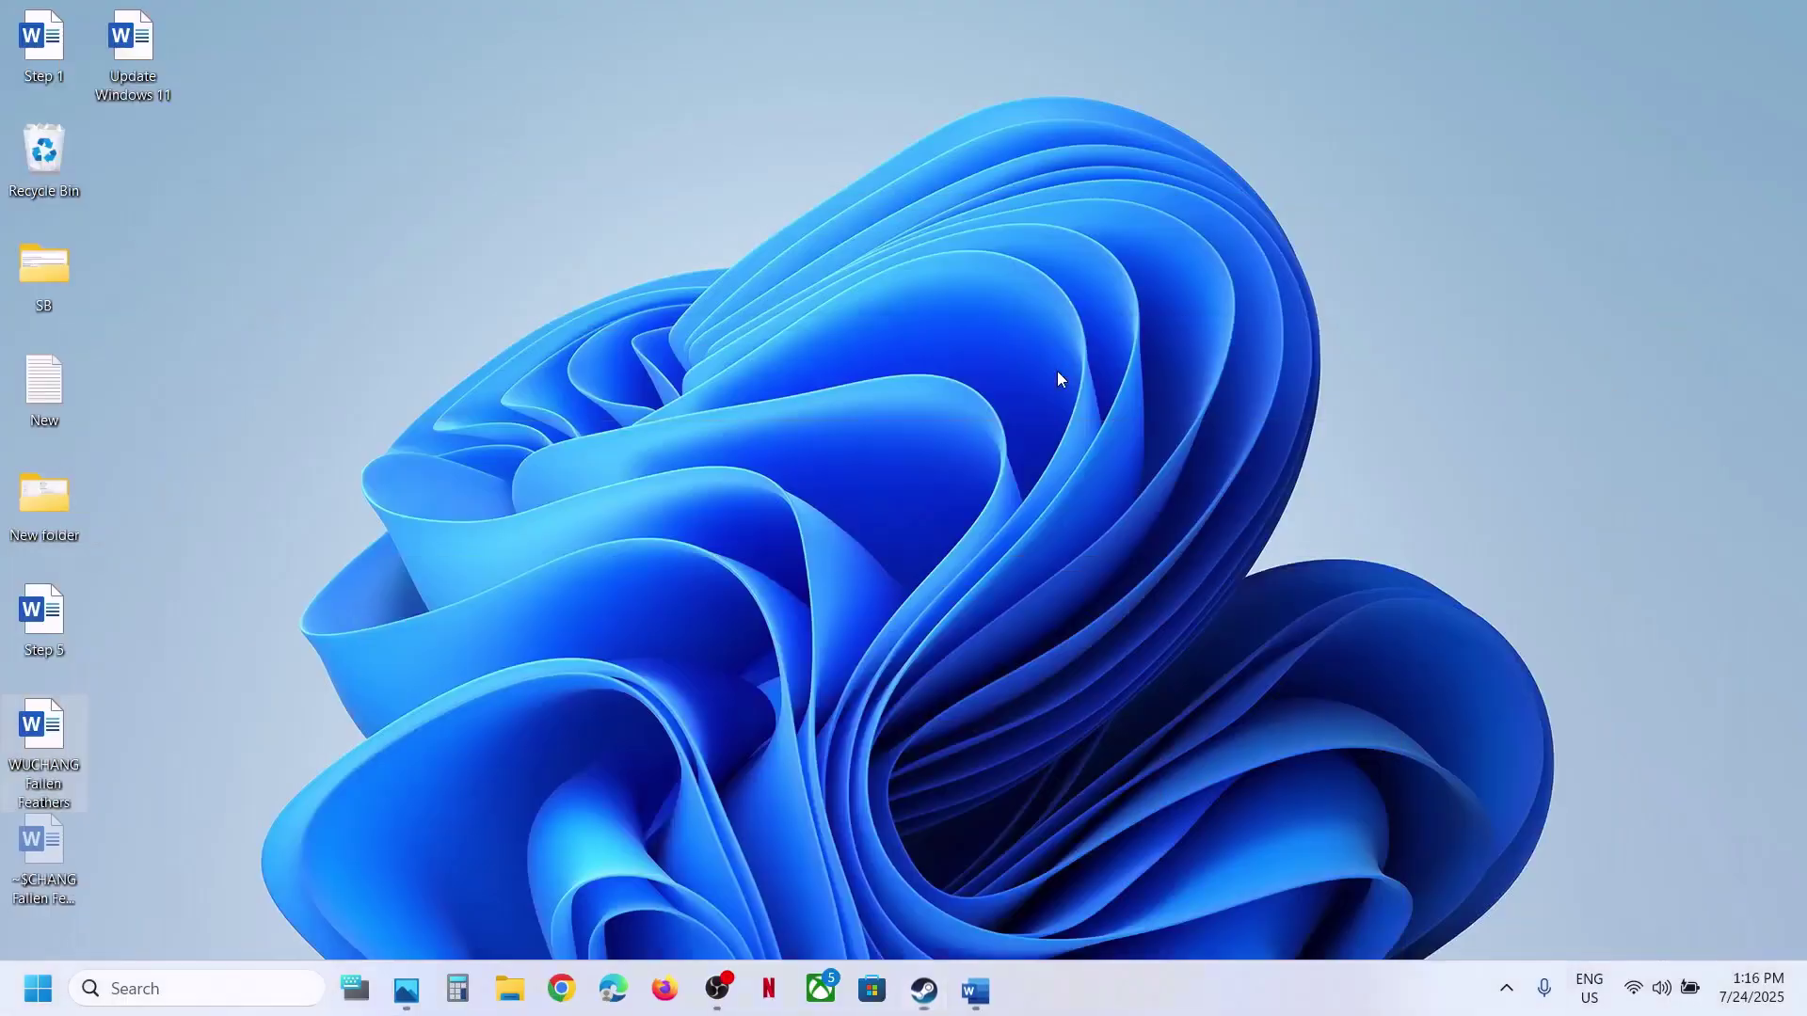
pyautogui.rightClick(920, 341)
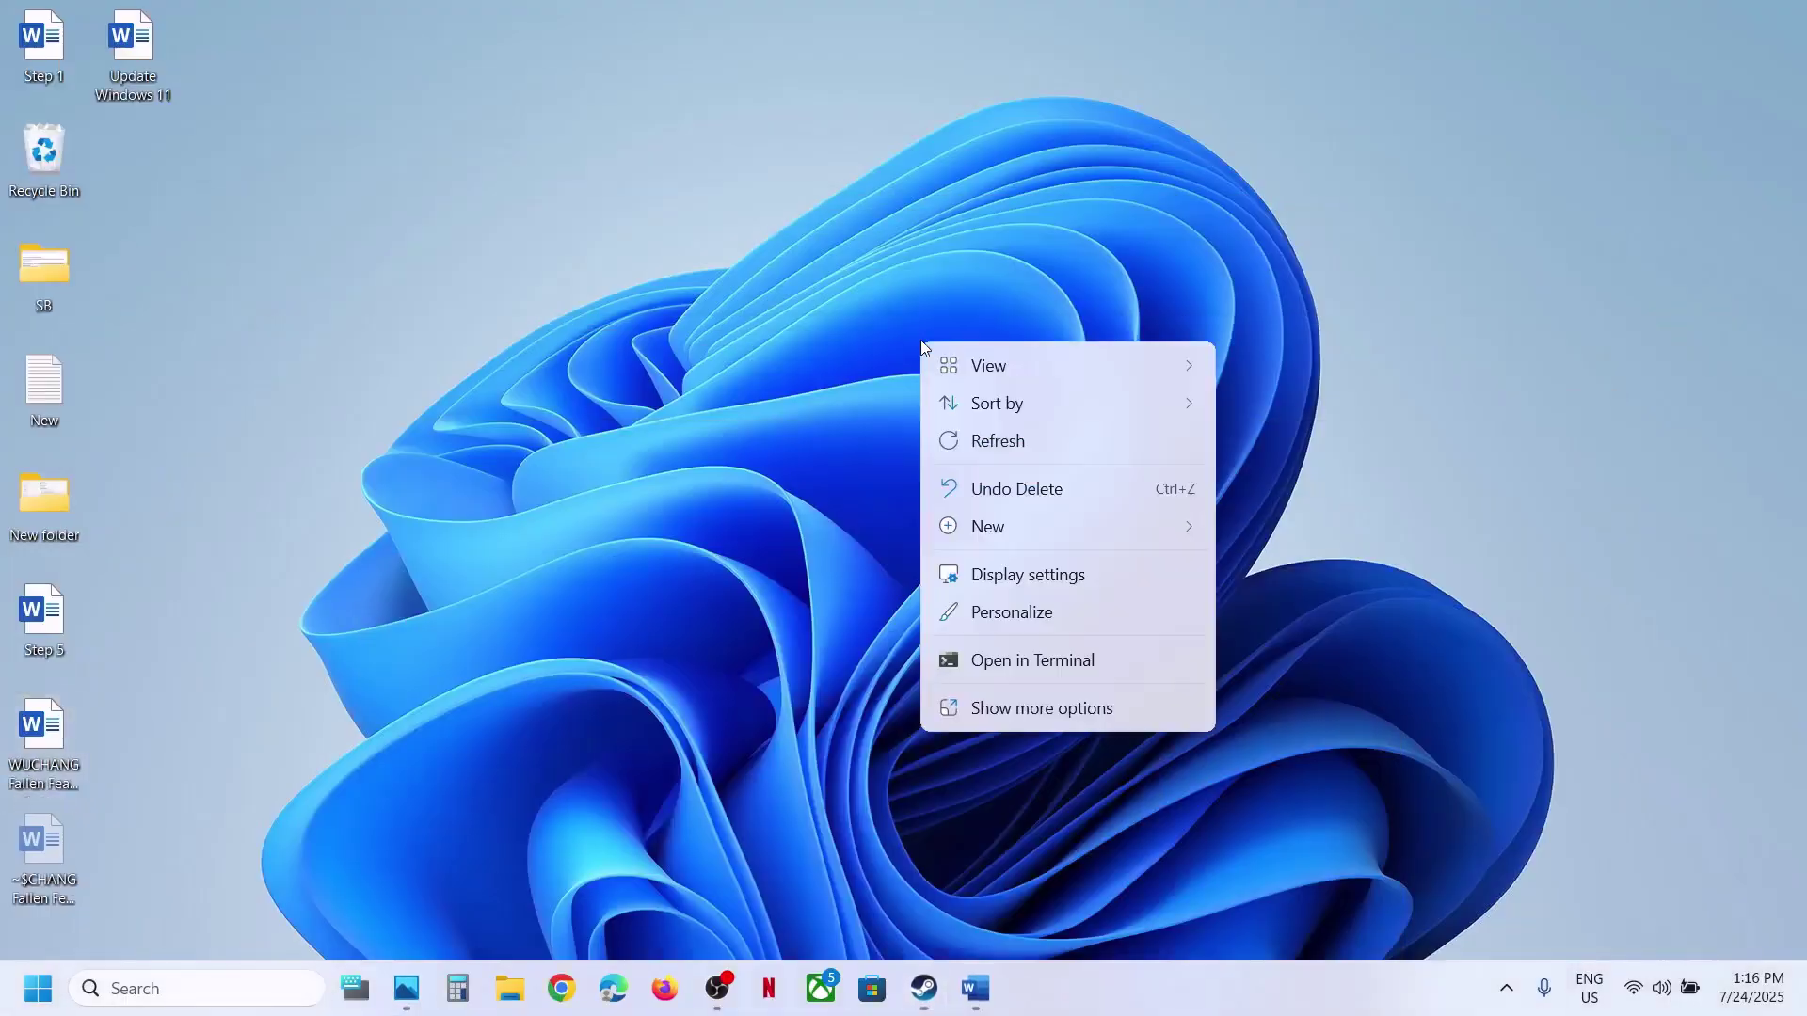
pyautogui.click(1036, 708)
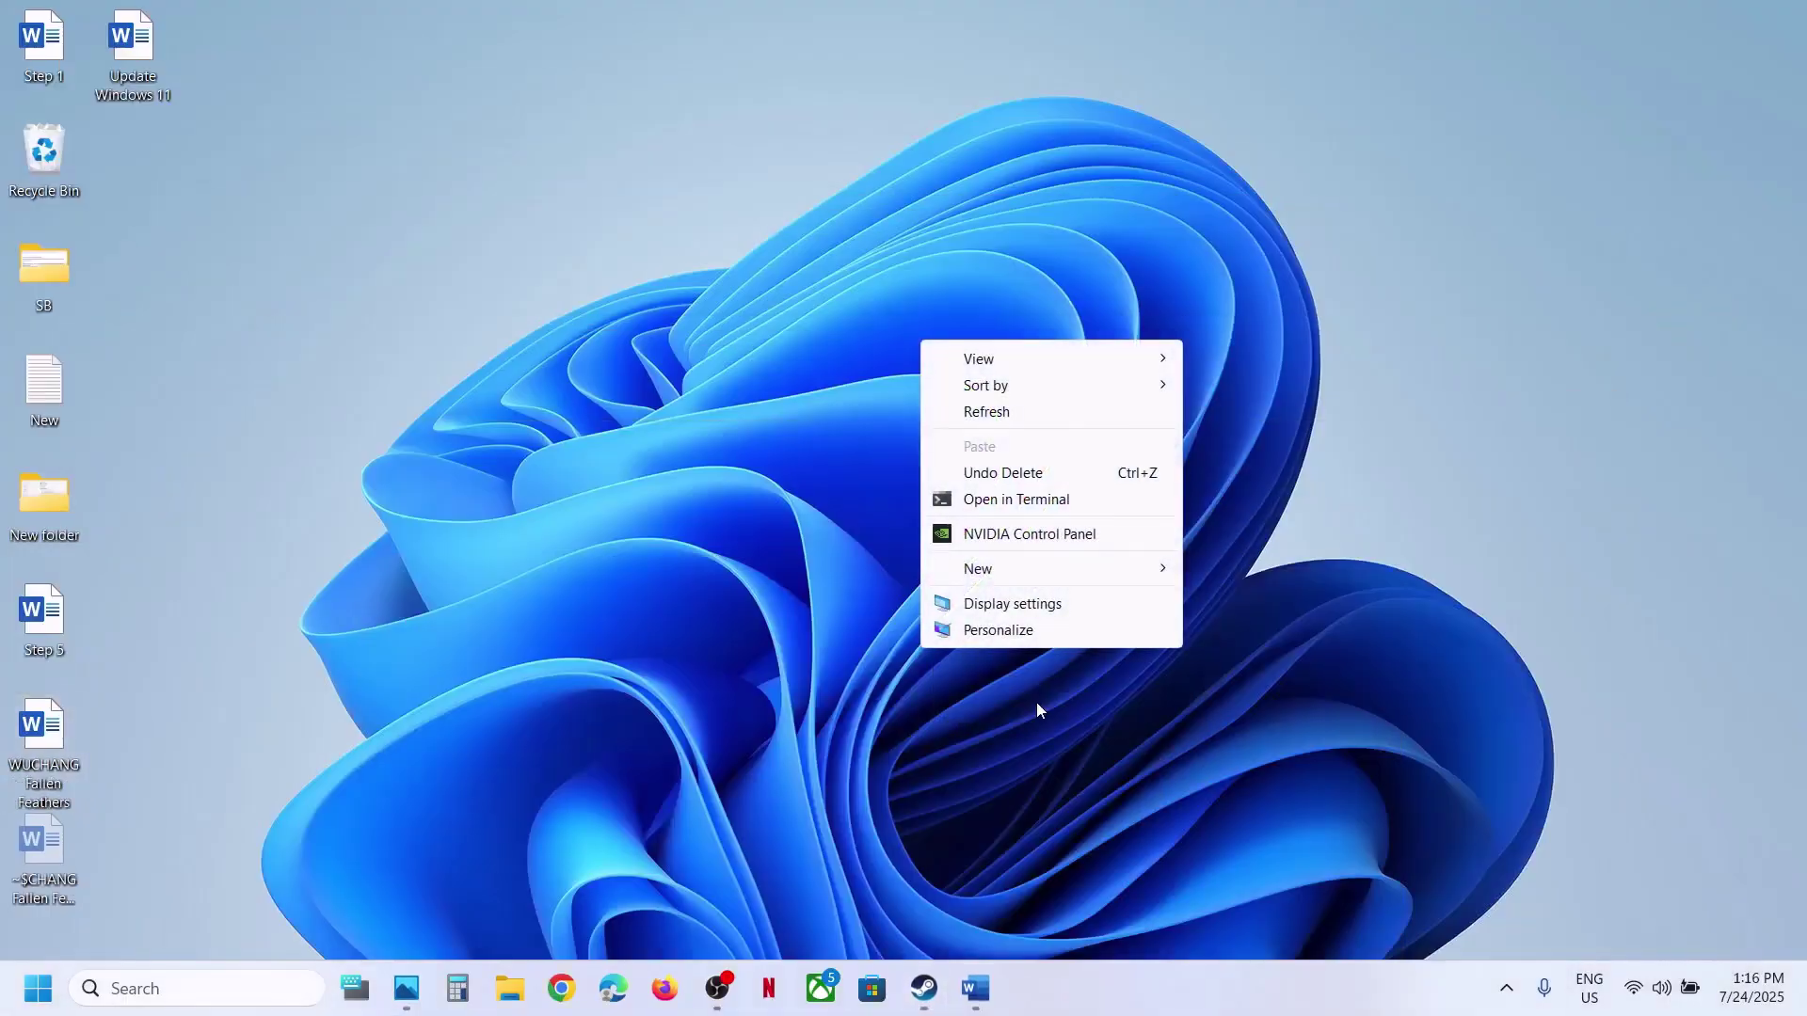
pyautogui.click(1058, 534)
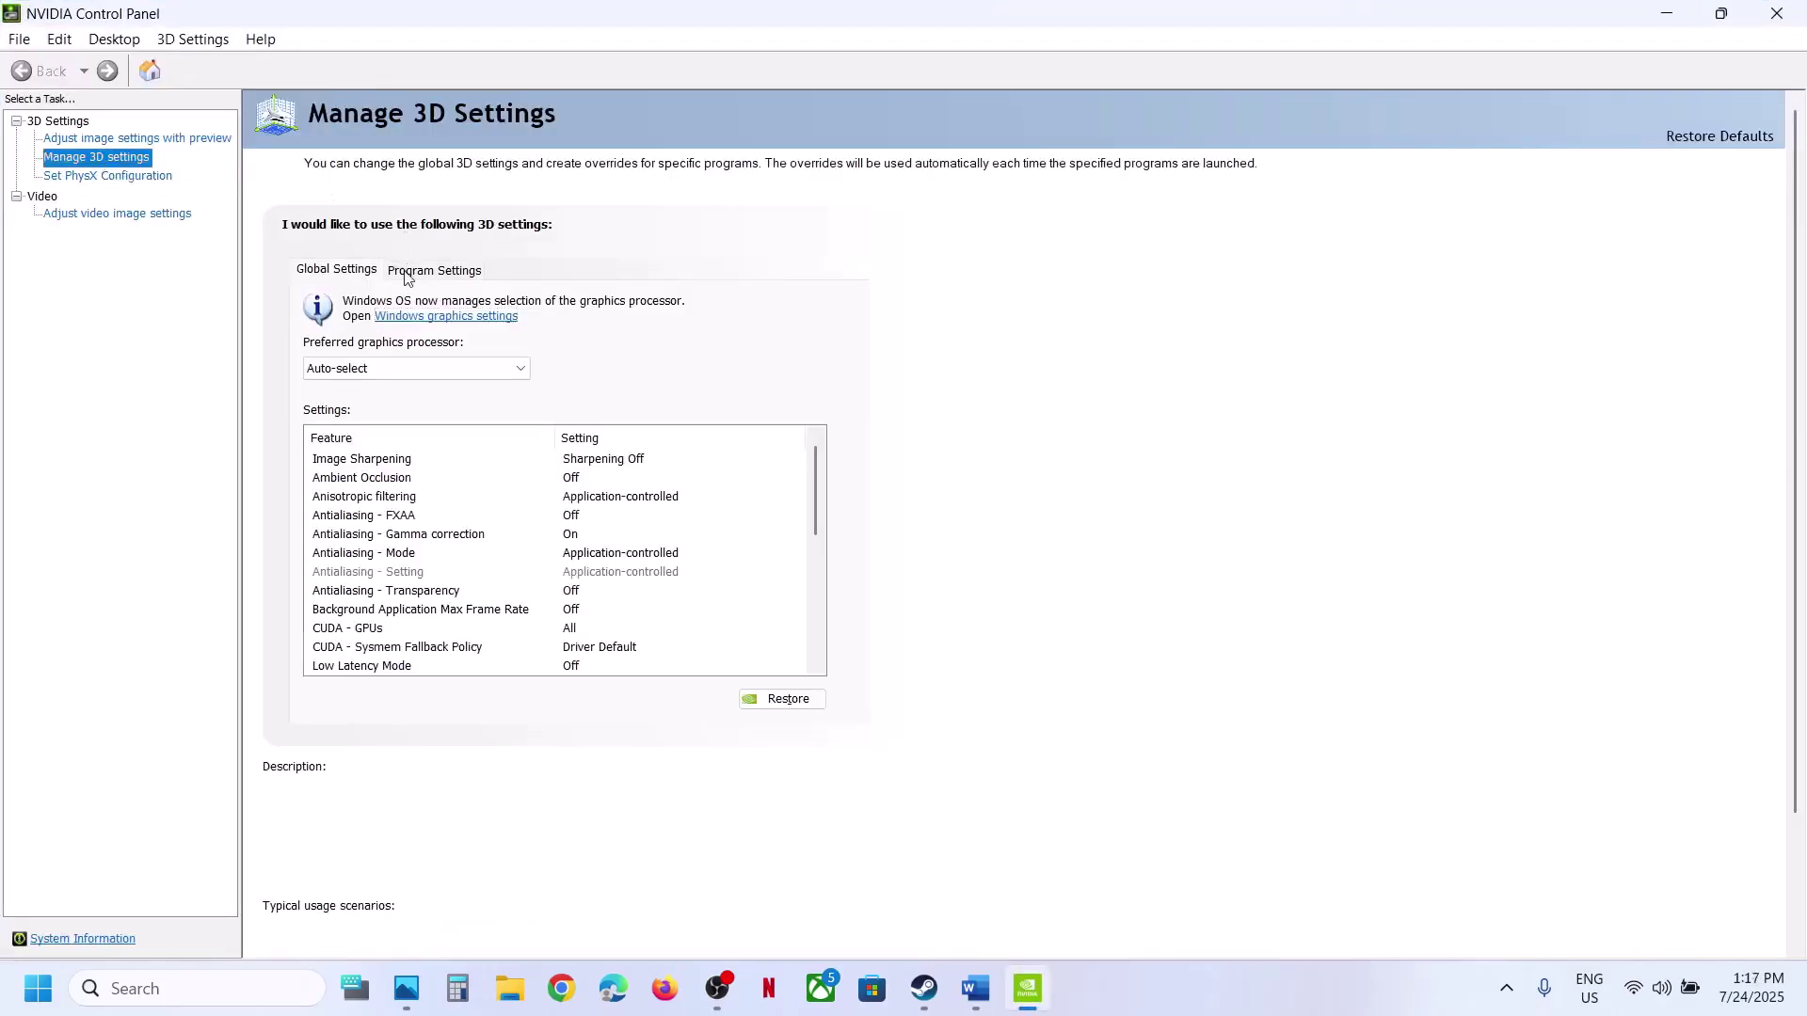
pyautogui.click(405, 273)
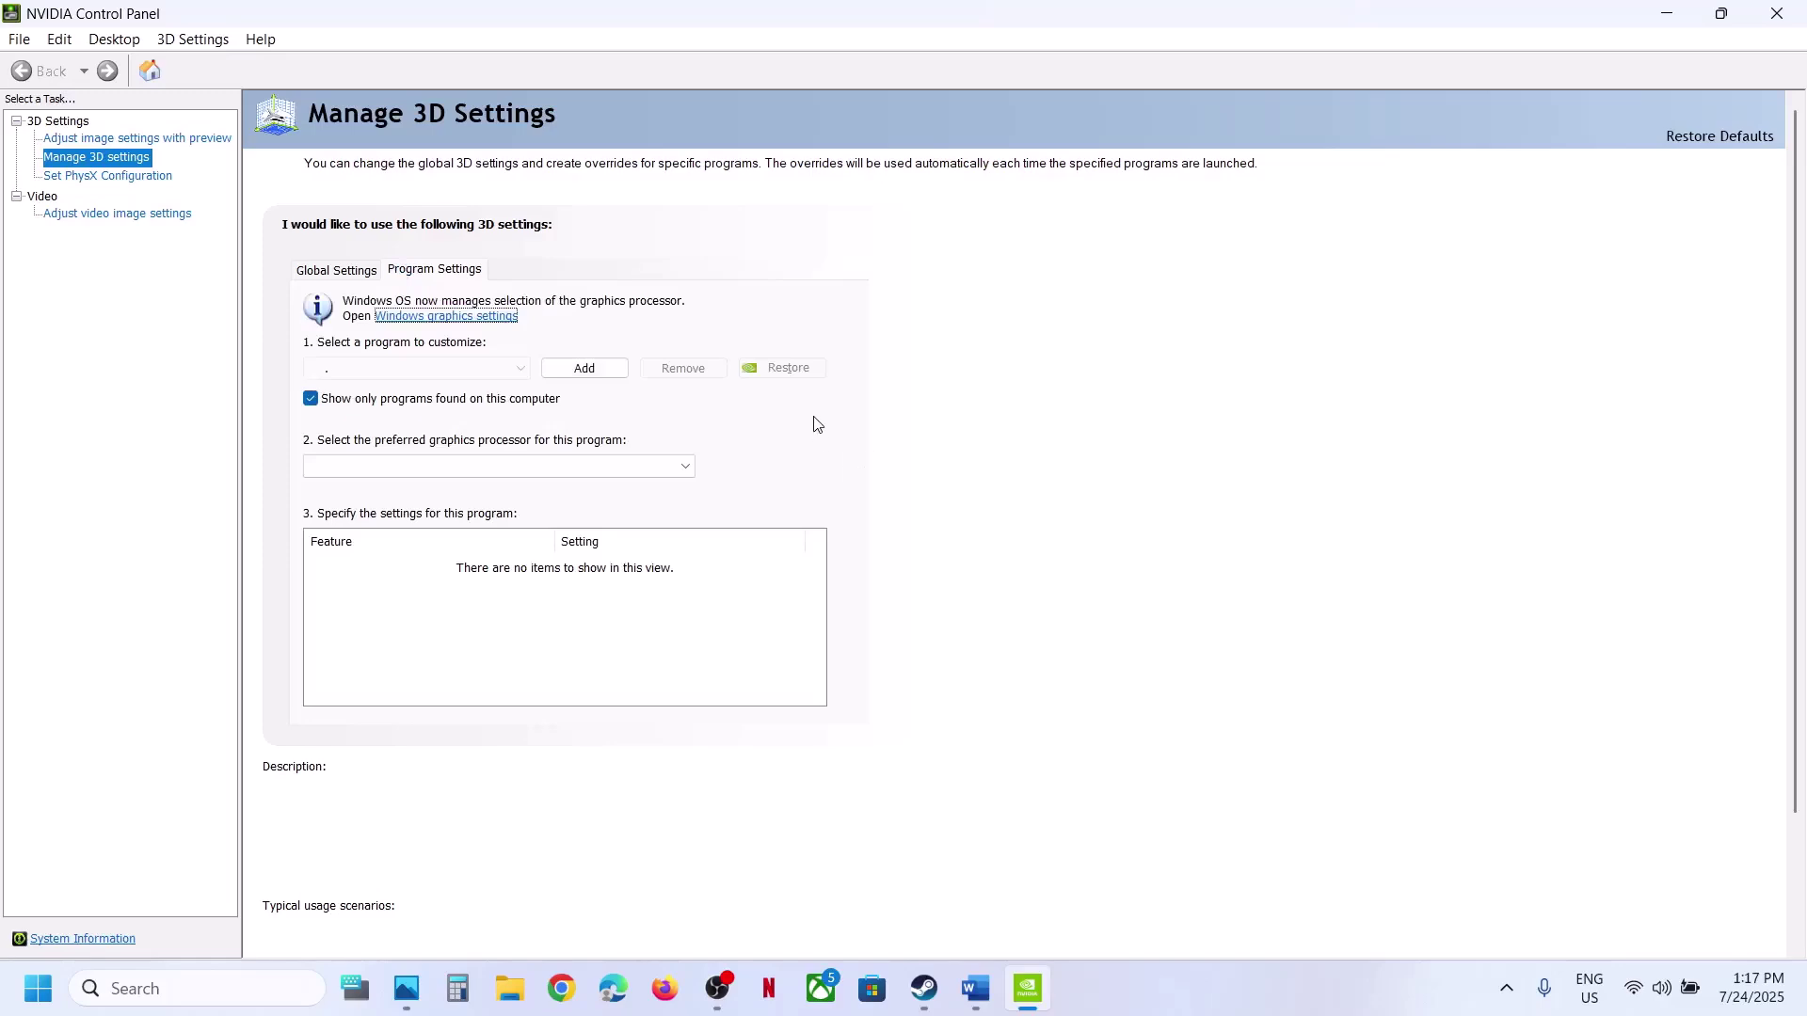
# - Browse to the game's Win64 folder and add Project_Plague-Win64-Shipping as a program to customize
pyautogui.click(597, 368)
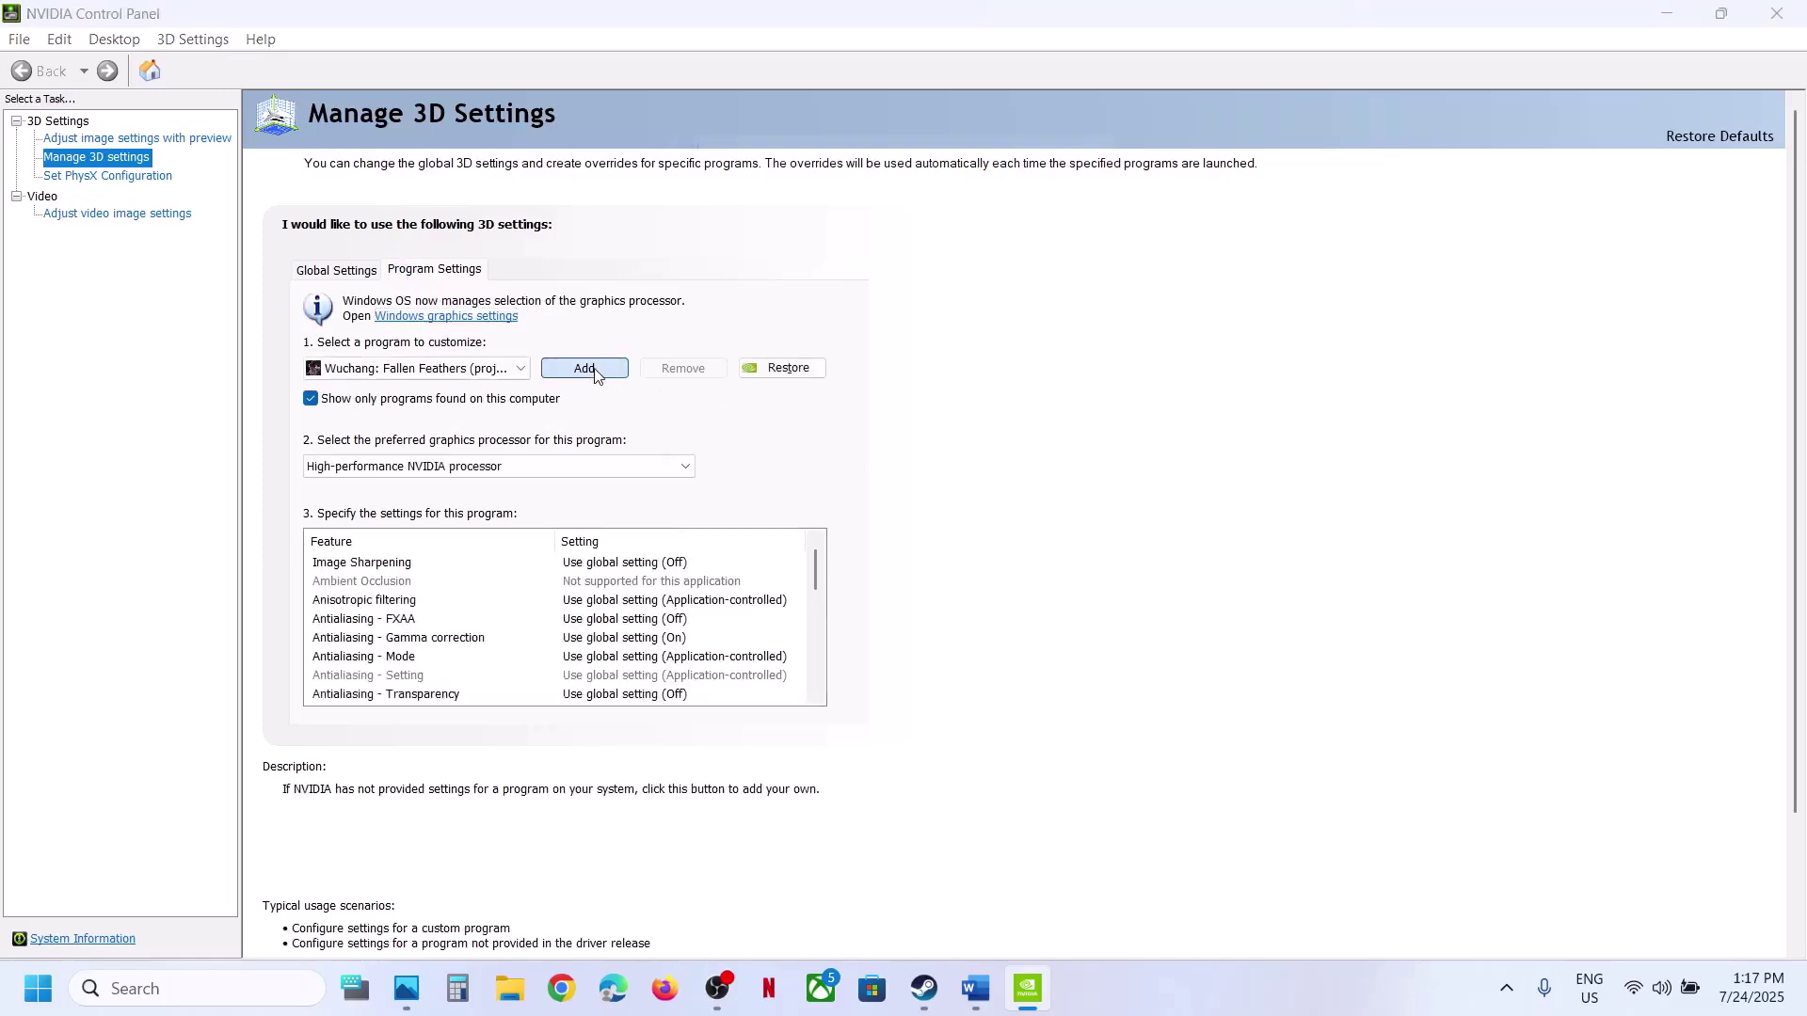
pyautogui.scroll(-5, 805, 503)
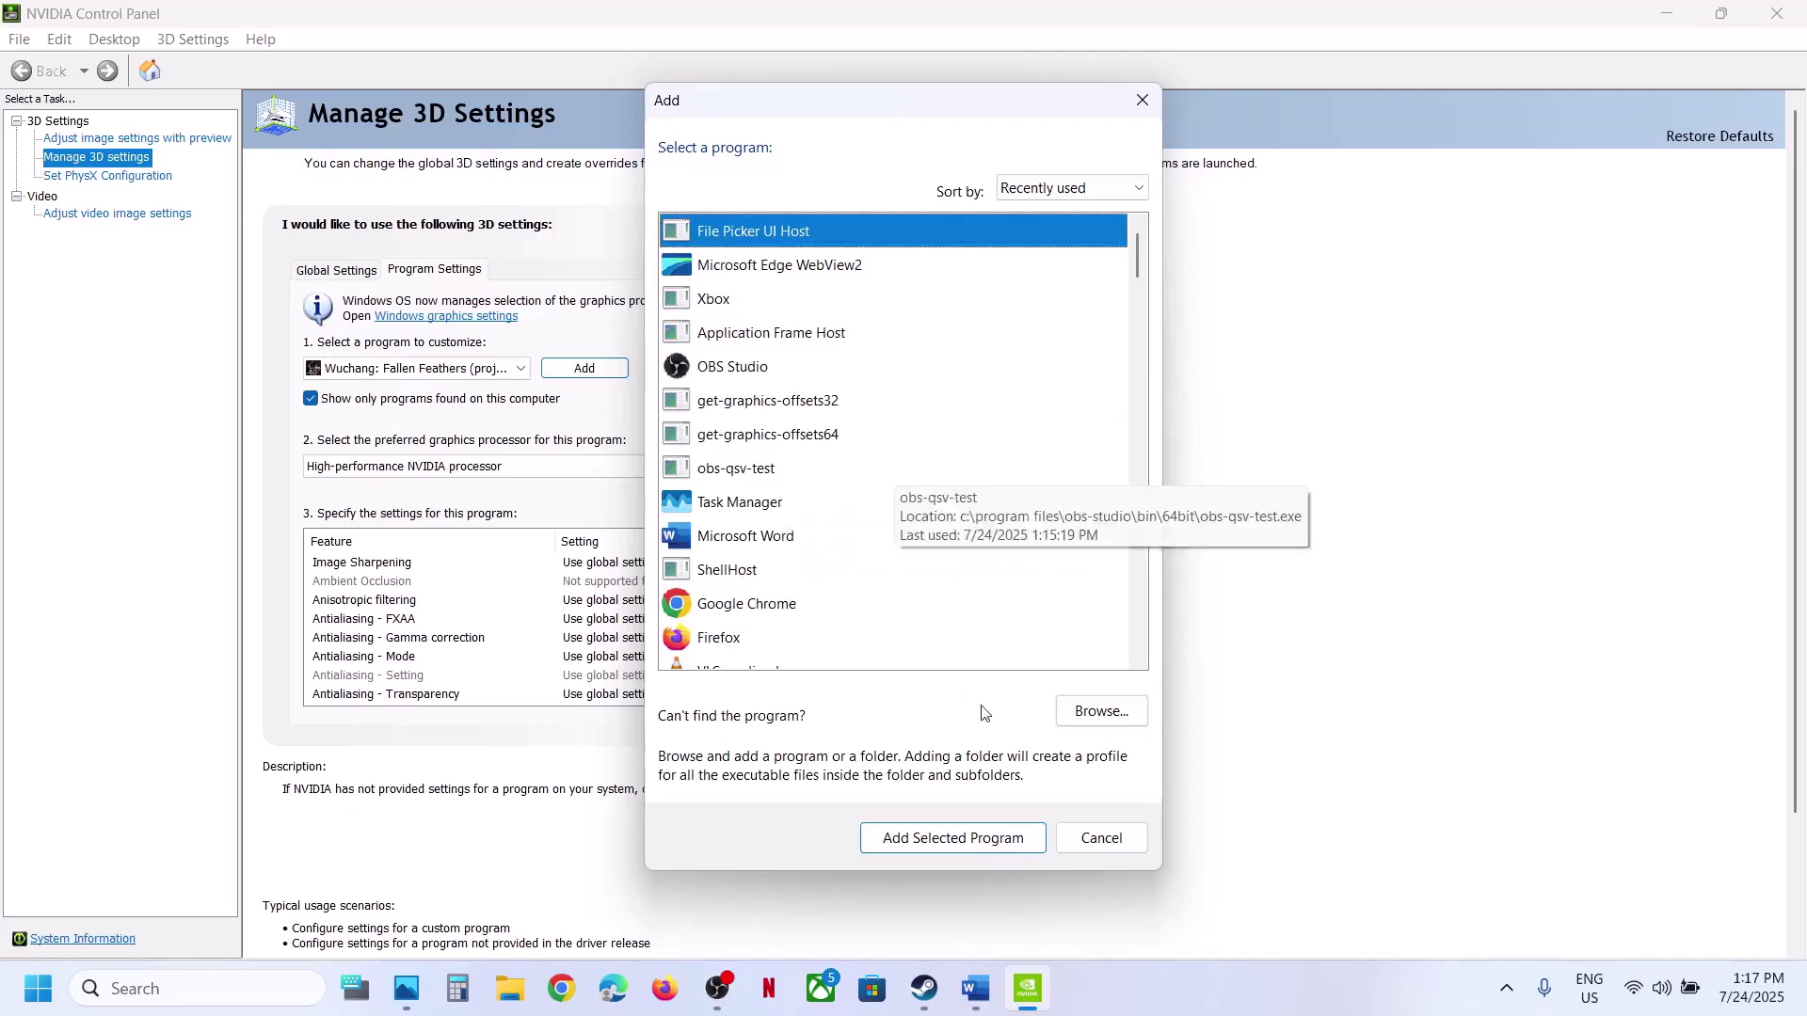
pyautogui.click(1090, 717)
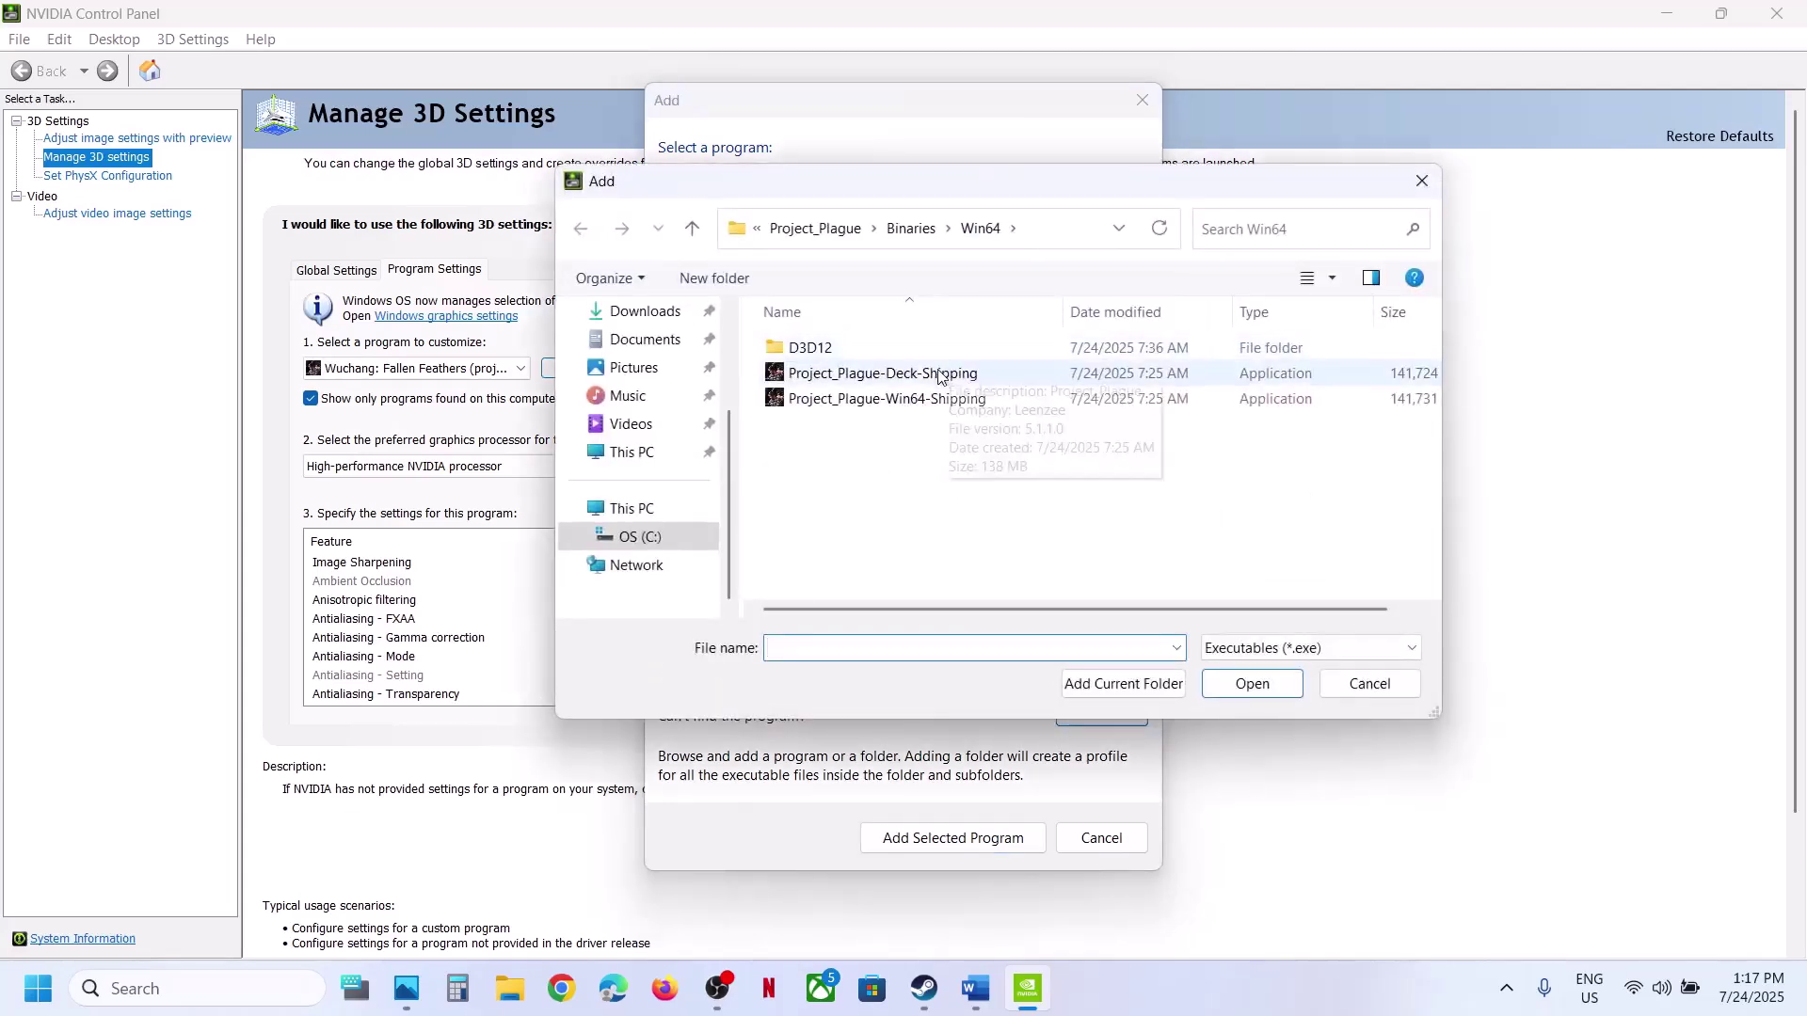
pyautogui.click(913, 400)
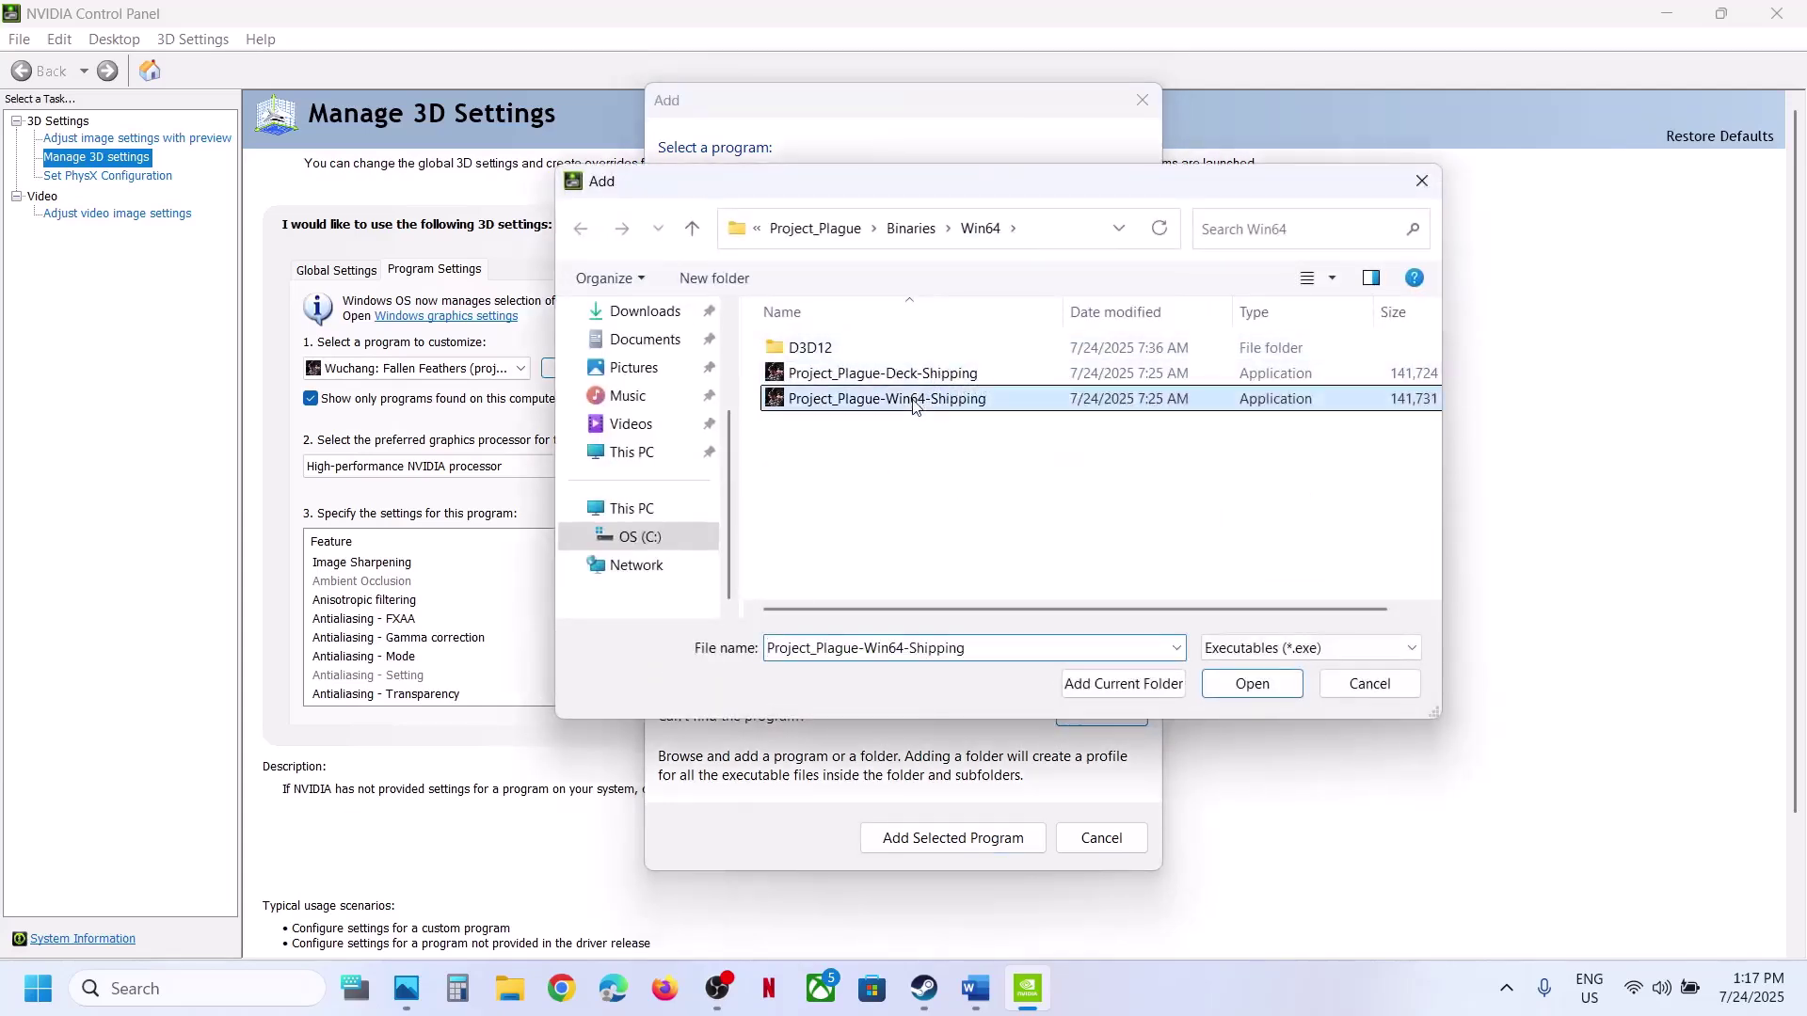
pyautogui.click(1066, 239)
pyautogui.click(920, 406)
pyautogui.click(1249, 681)
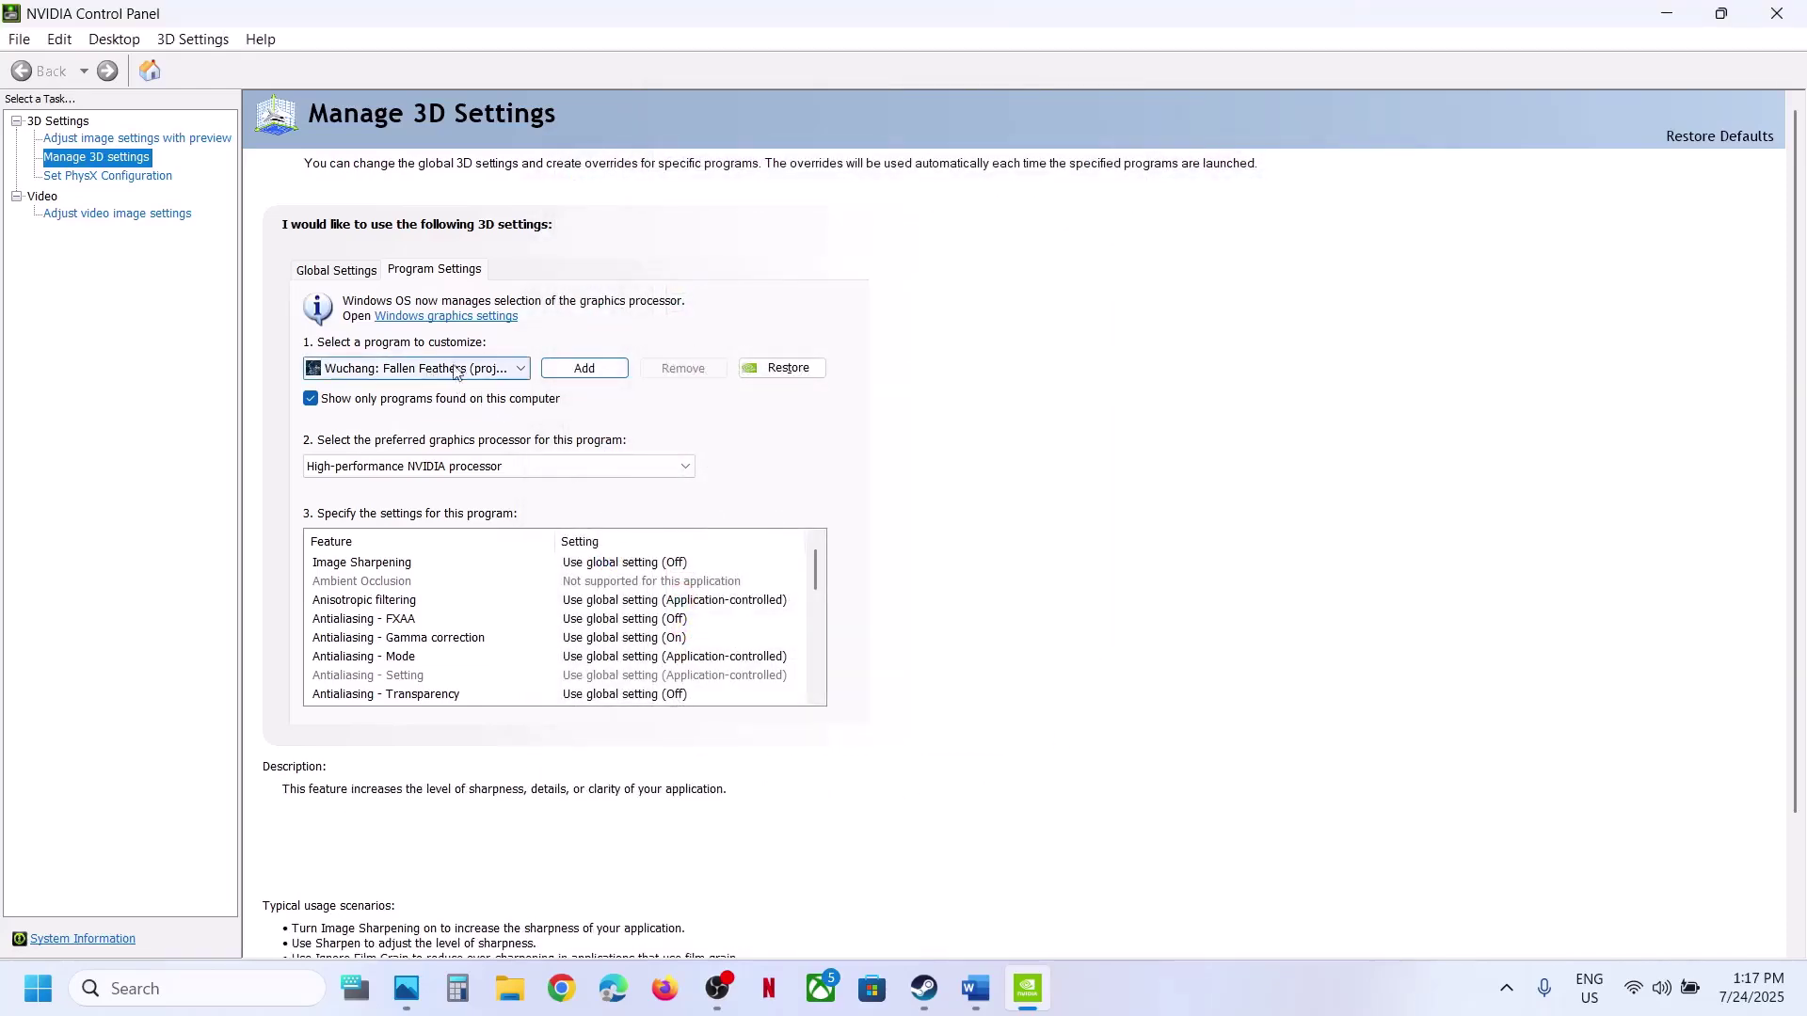
# - Set the game's preferred graphics processor to High-performance NVIDIA processor, apply the change and close NVIDIA Control Panel
pyautogui.click(451, 467)
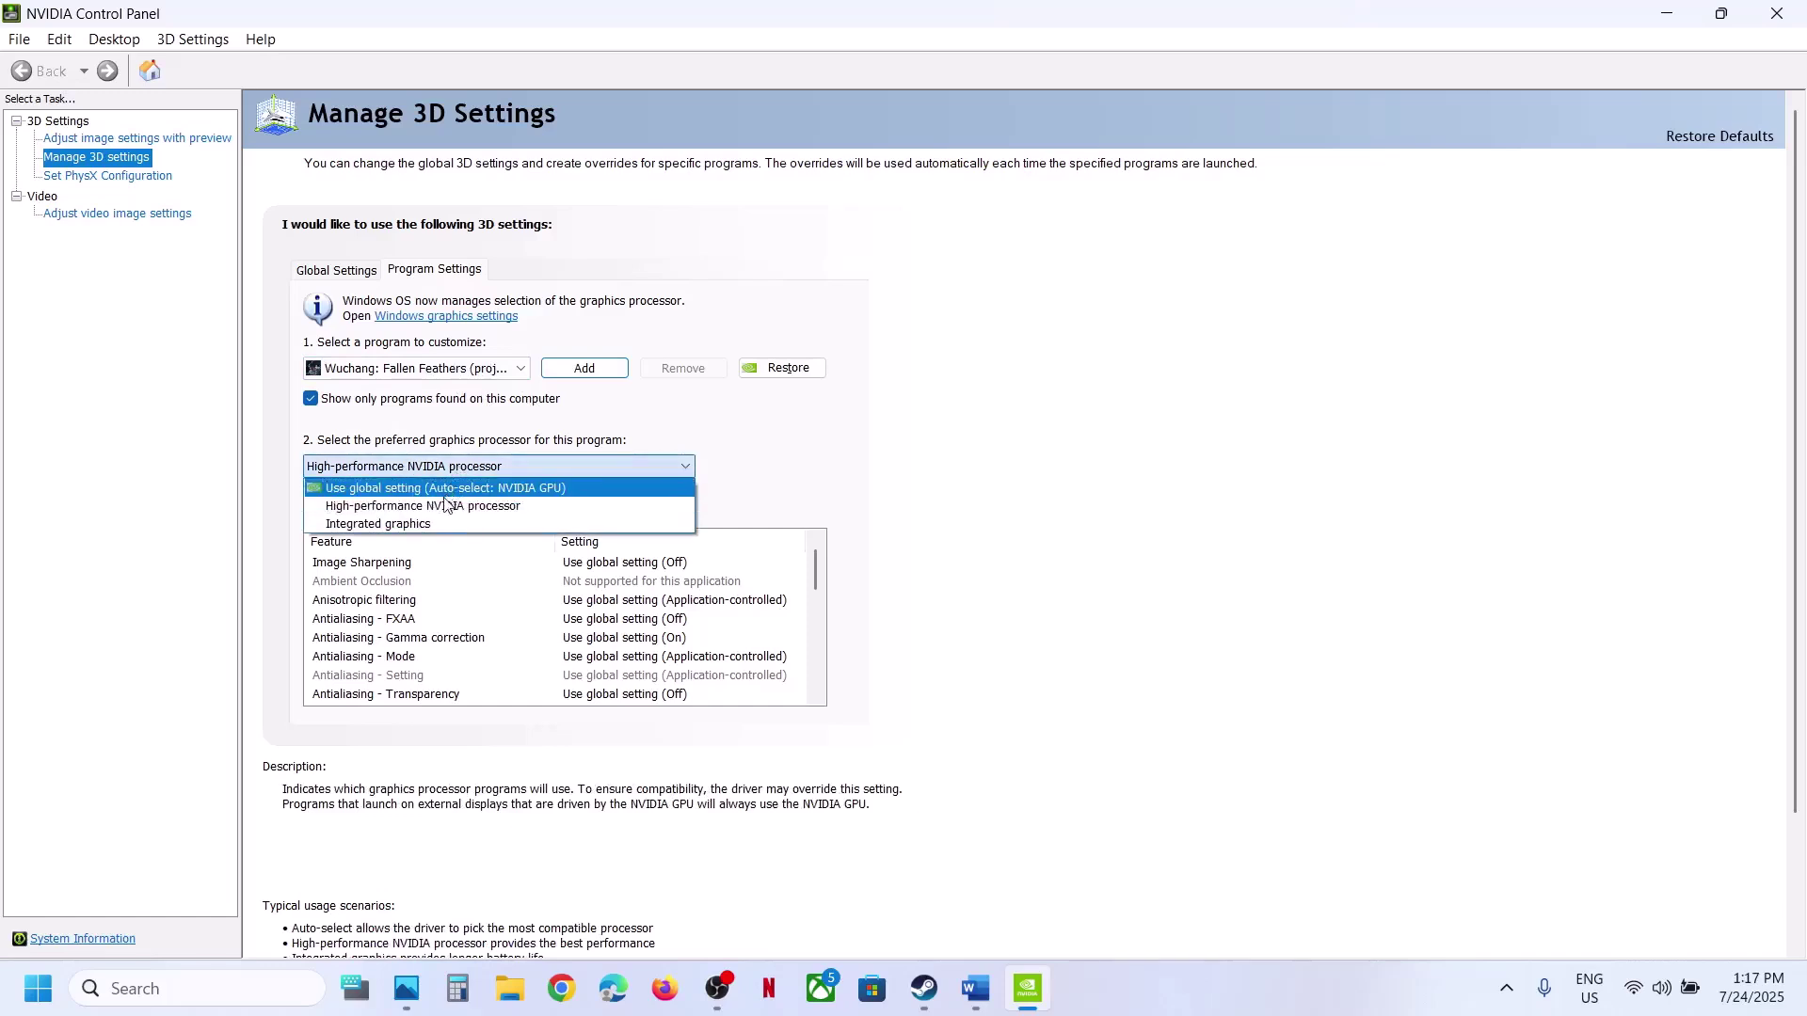
pyautogui.click(440, 506)
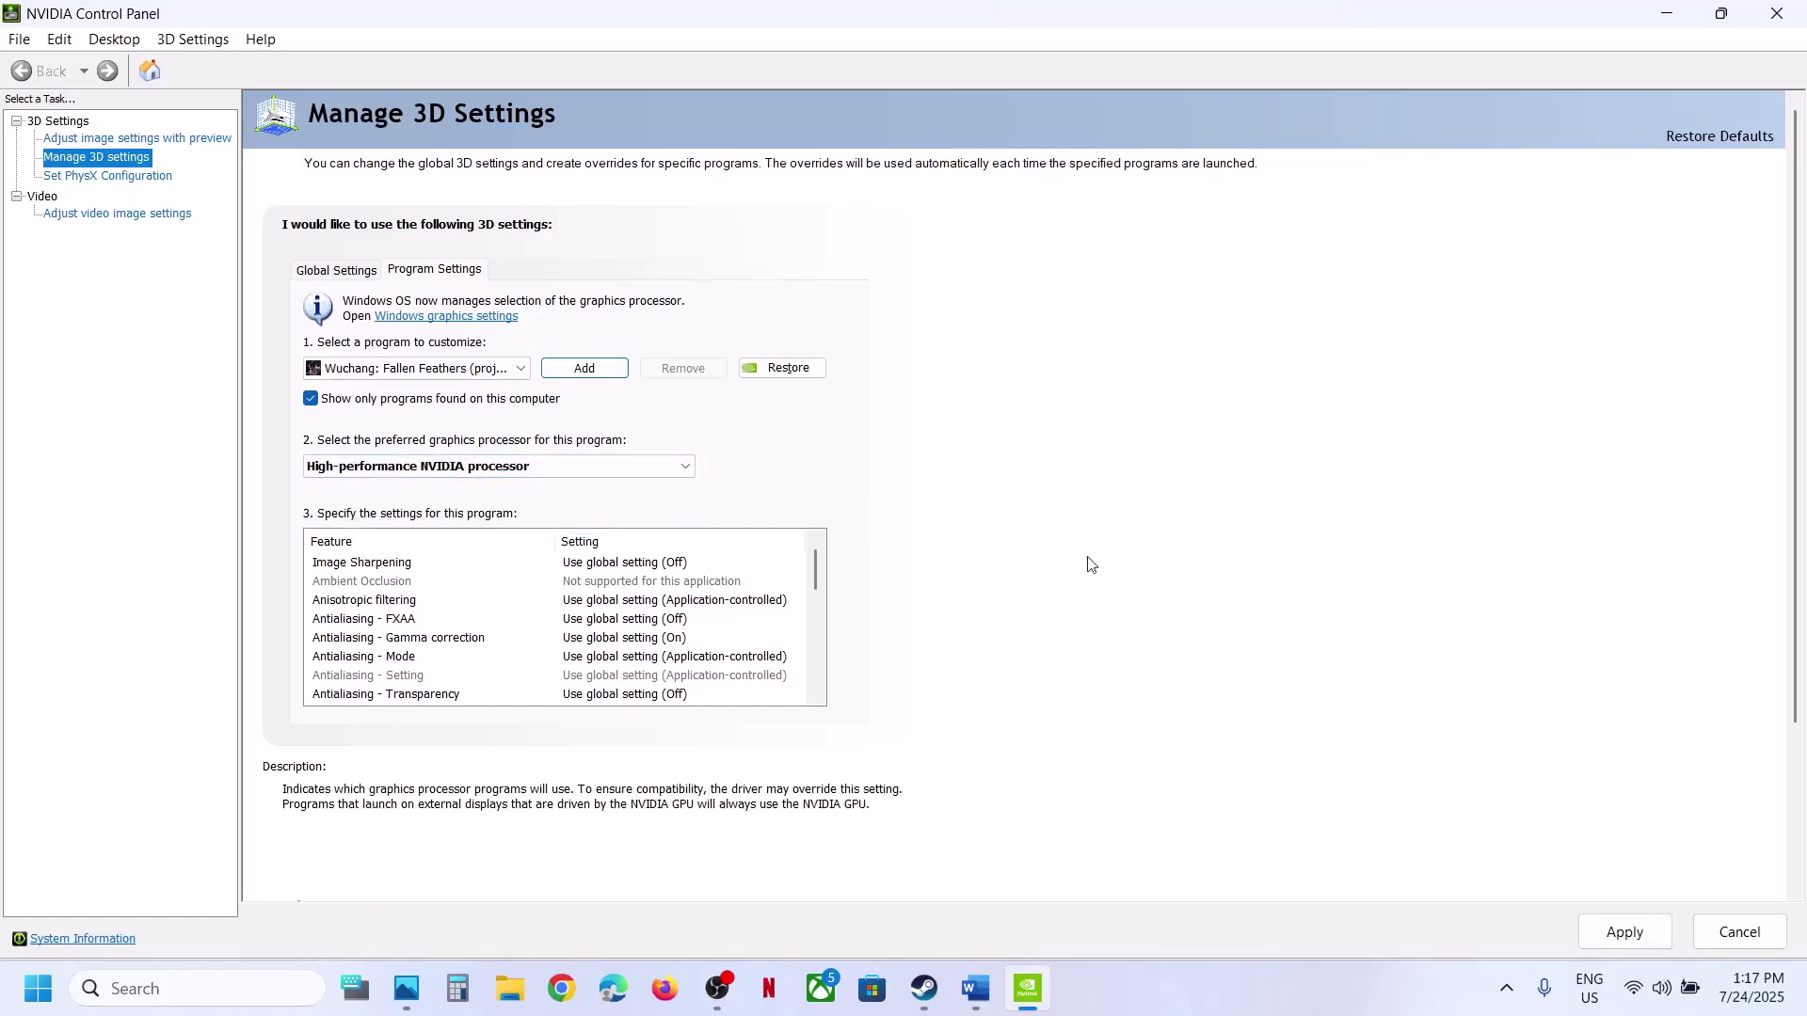
pyautogui.click(1631, 934)
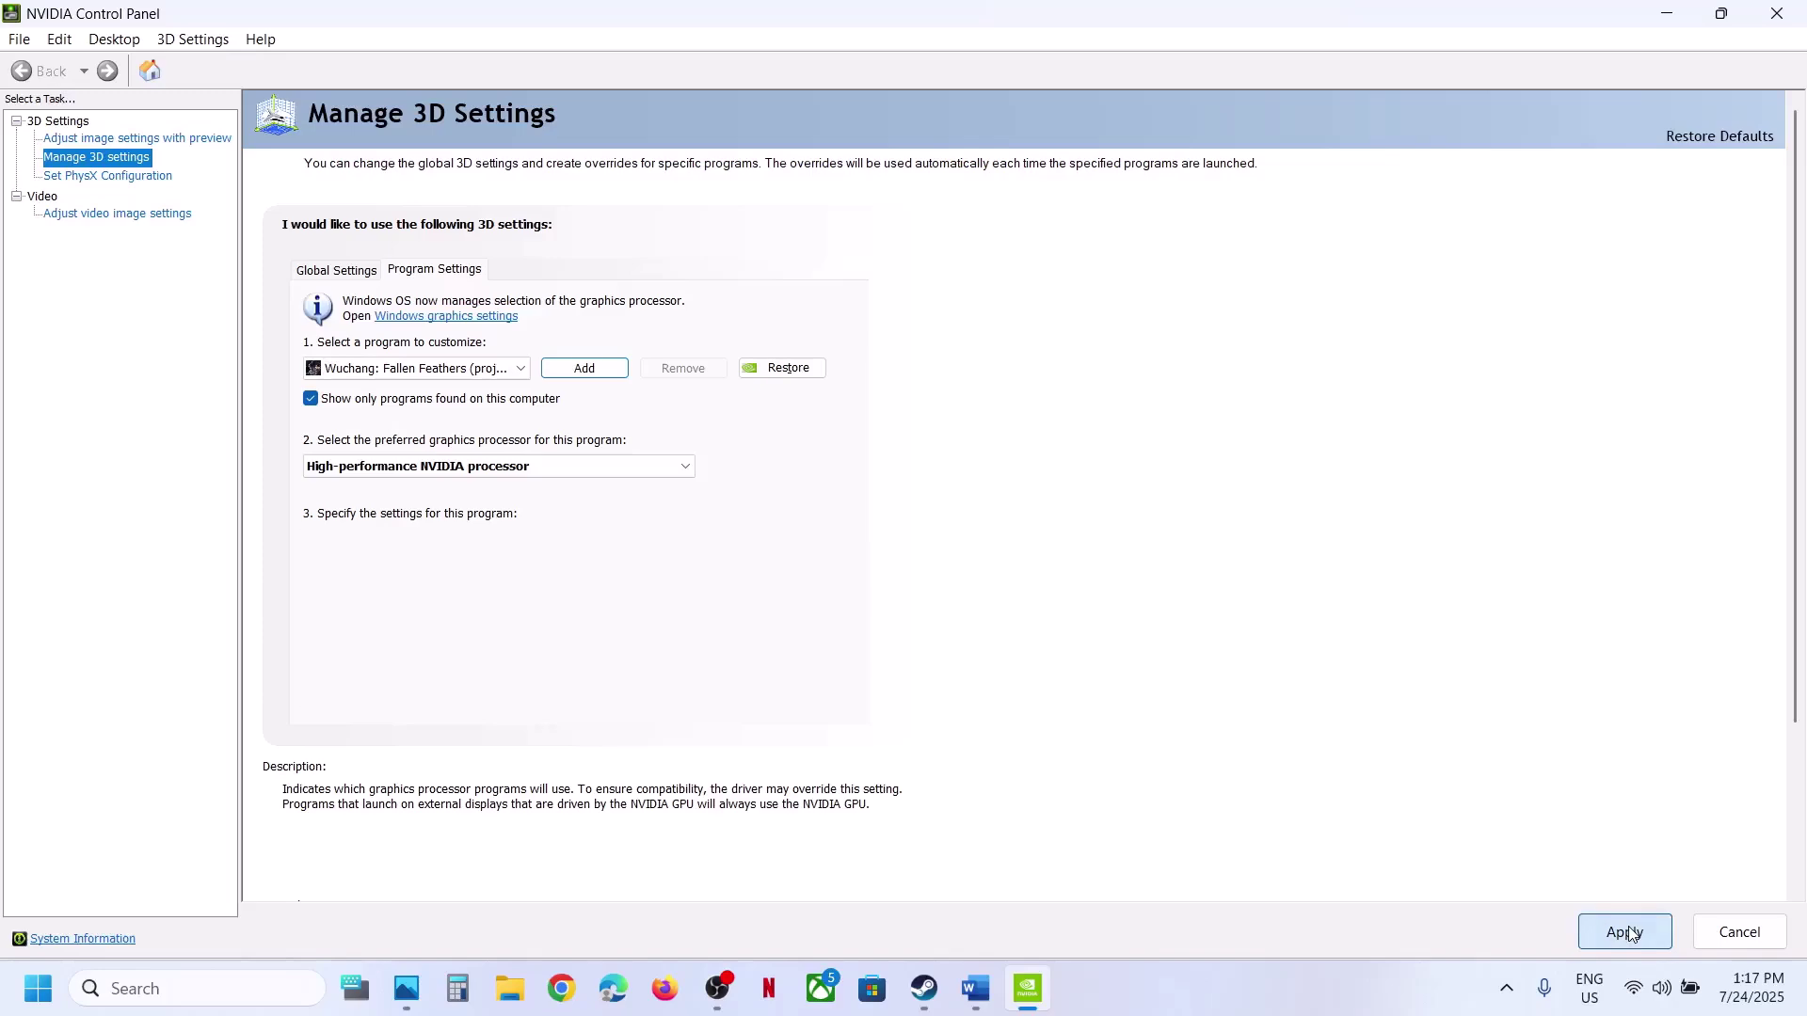
pyautogui.click(1778, 13)
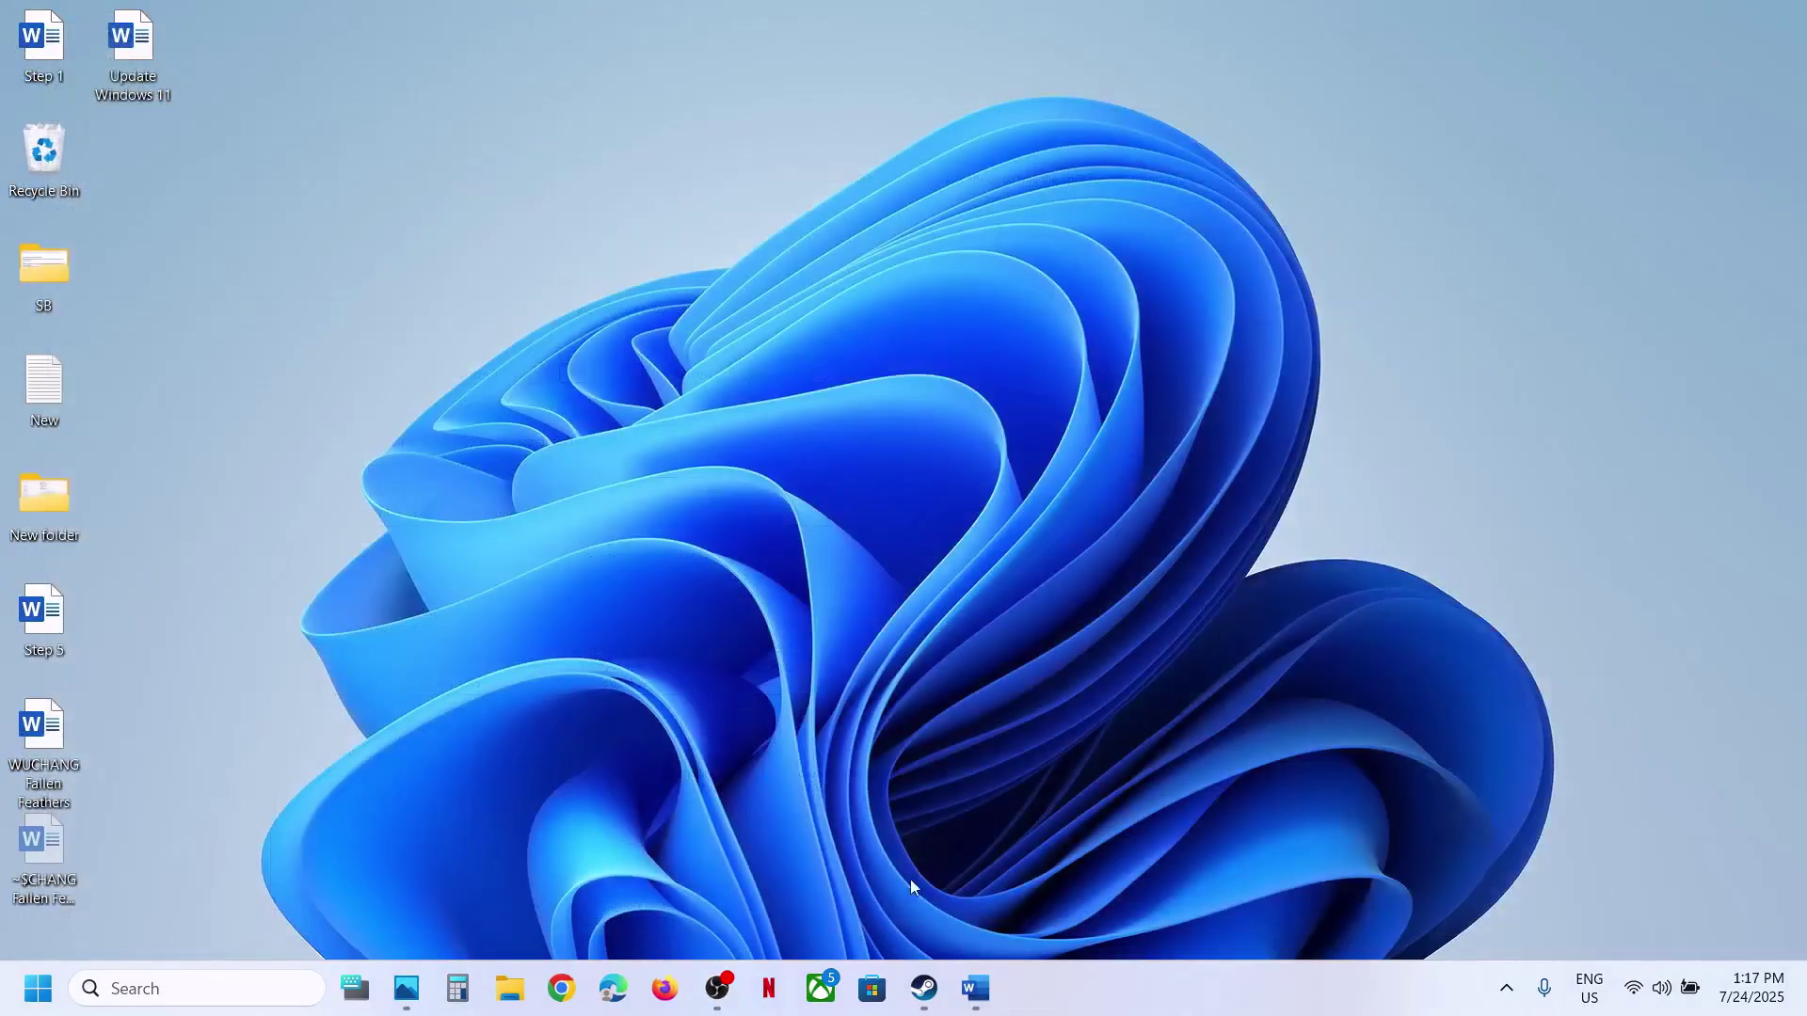
# - Bring Steam back up and switch to the WUCHANG Fallen Feathers document in Word
pyautogui.click(936, 993)
pyautogui.click(976, 988)
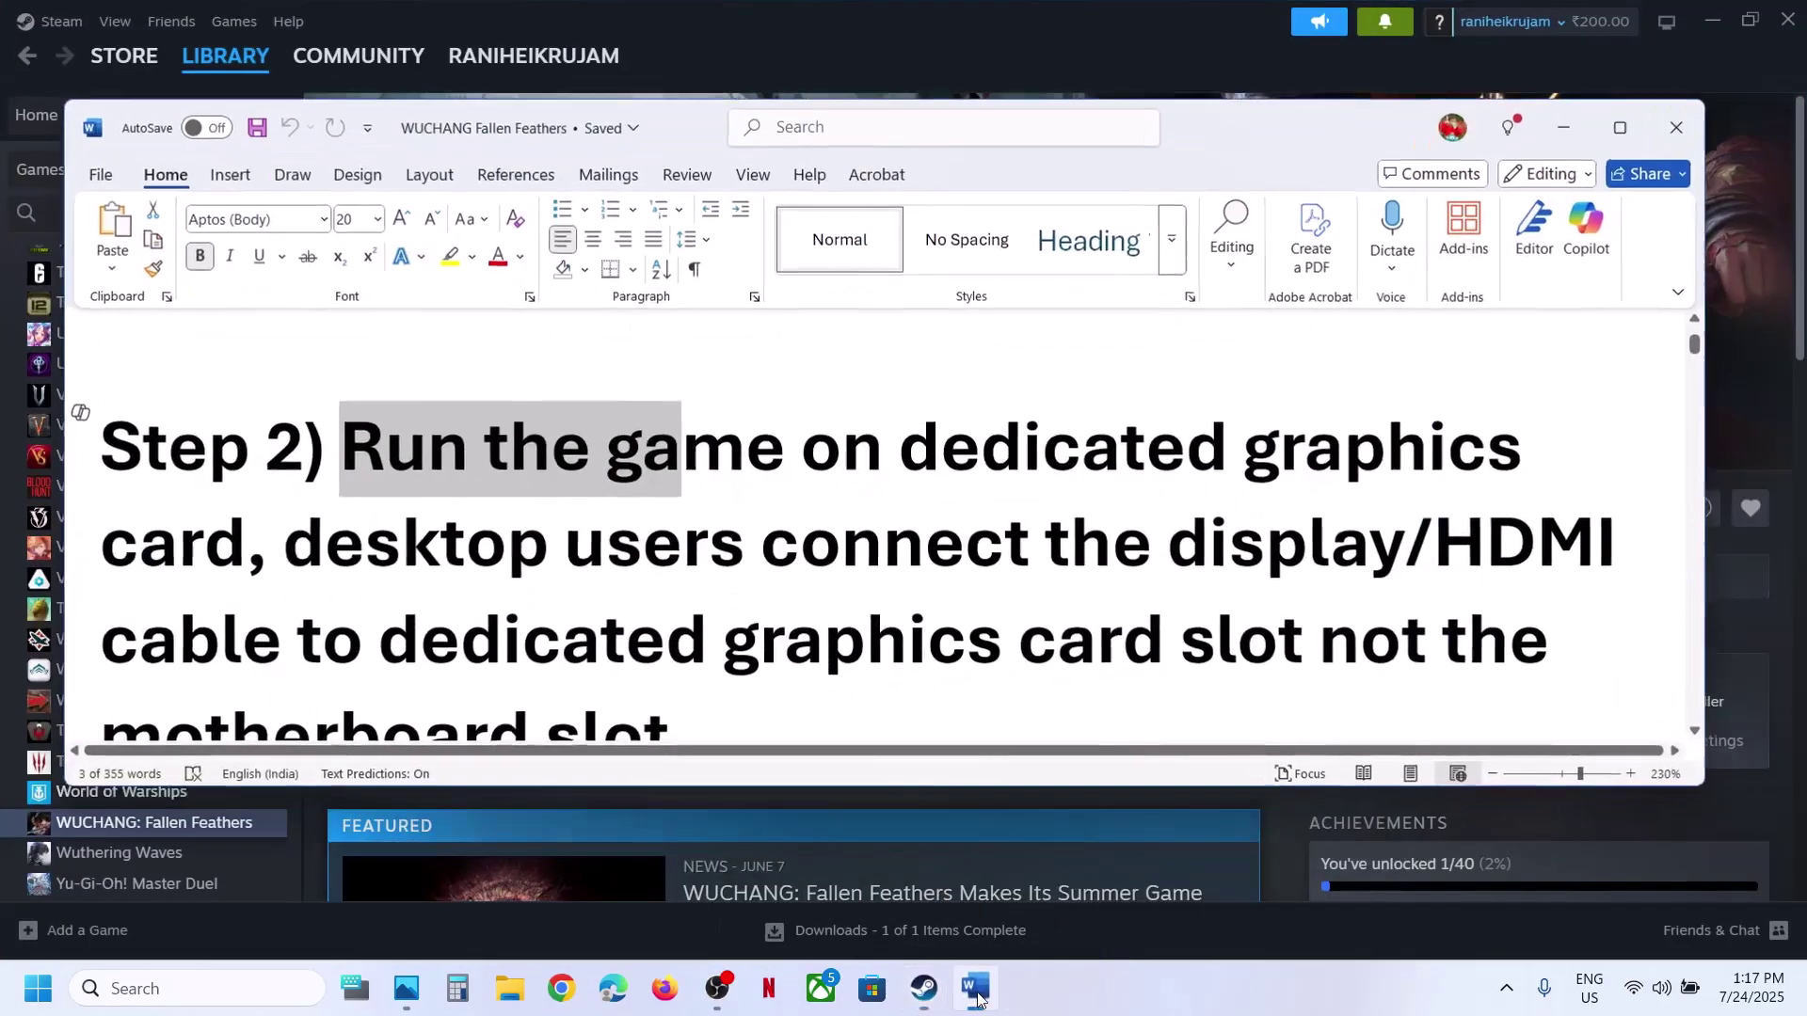
# - Read Step 2 of the document and highlight the instruction for desktop users on connecting the display/HDMI cable
pyautogui.scroll(-1, 767, 651)
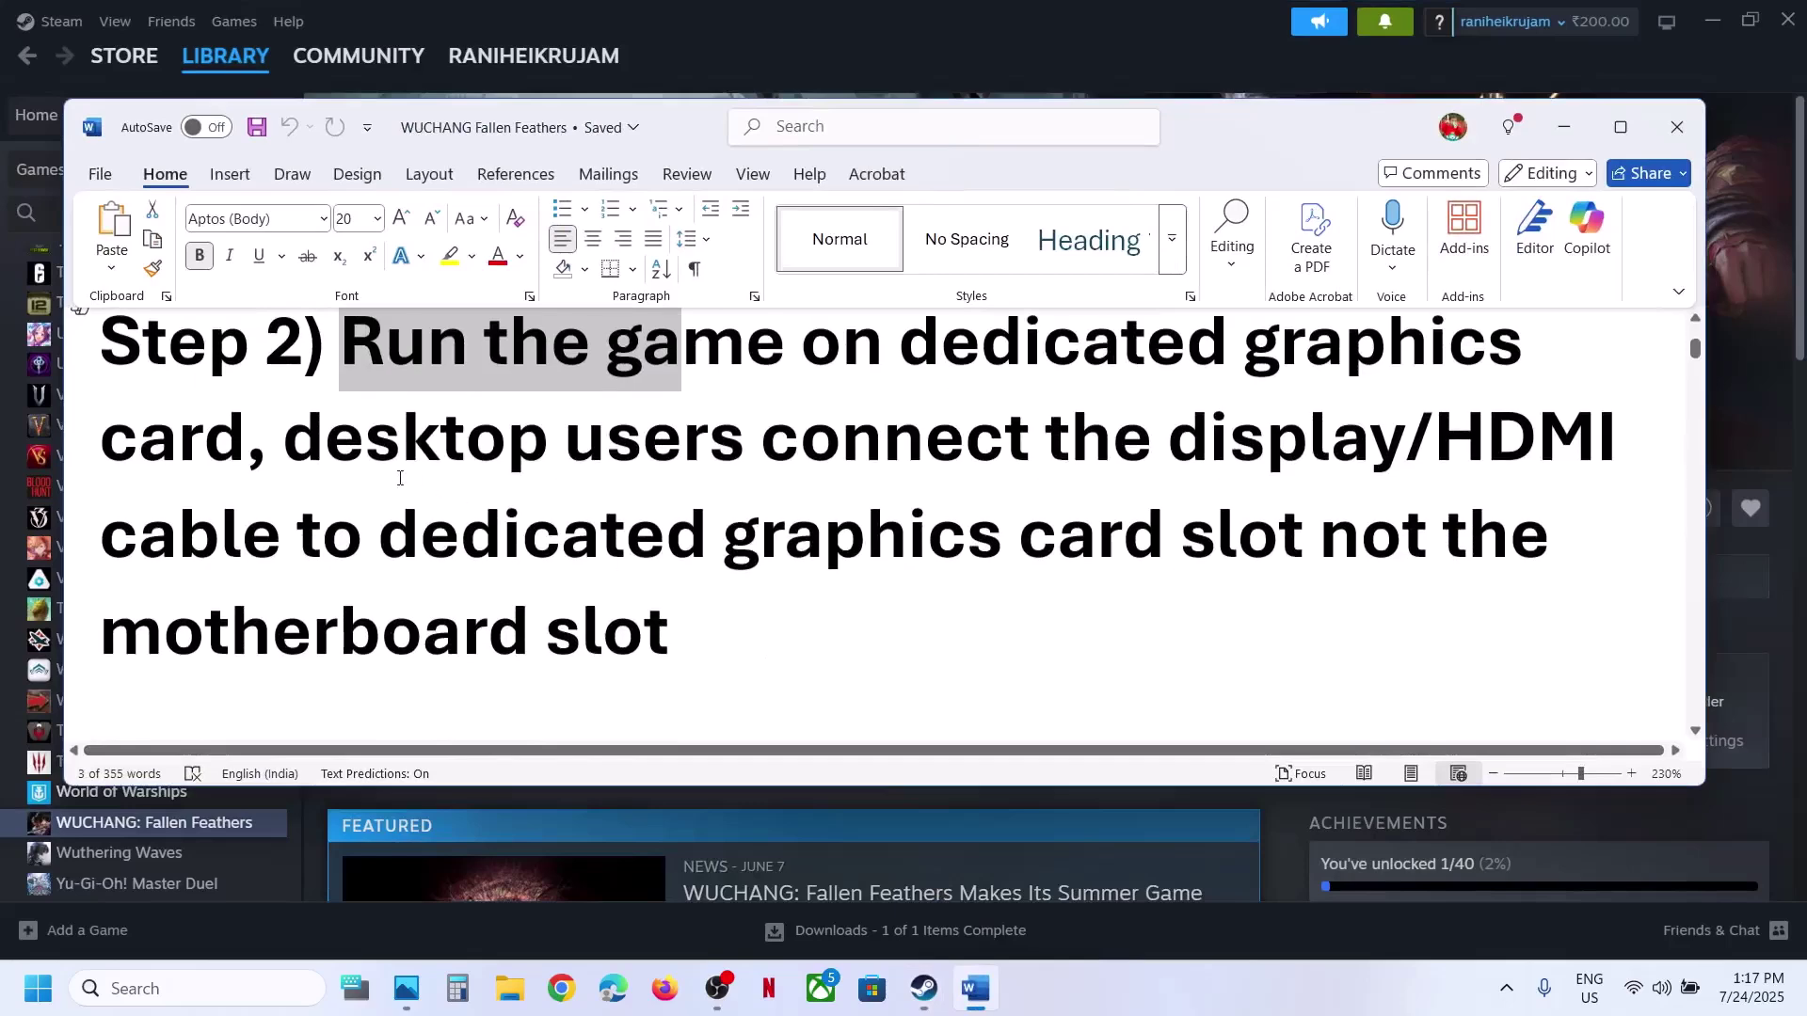
pyautogui.moveTo(340, 458); pyautogui.dragTo(1250, 555)
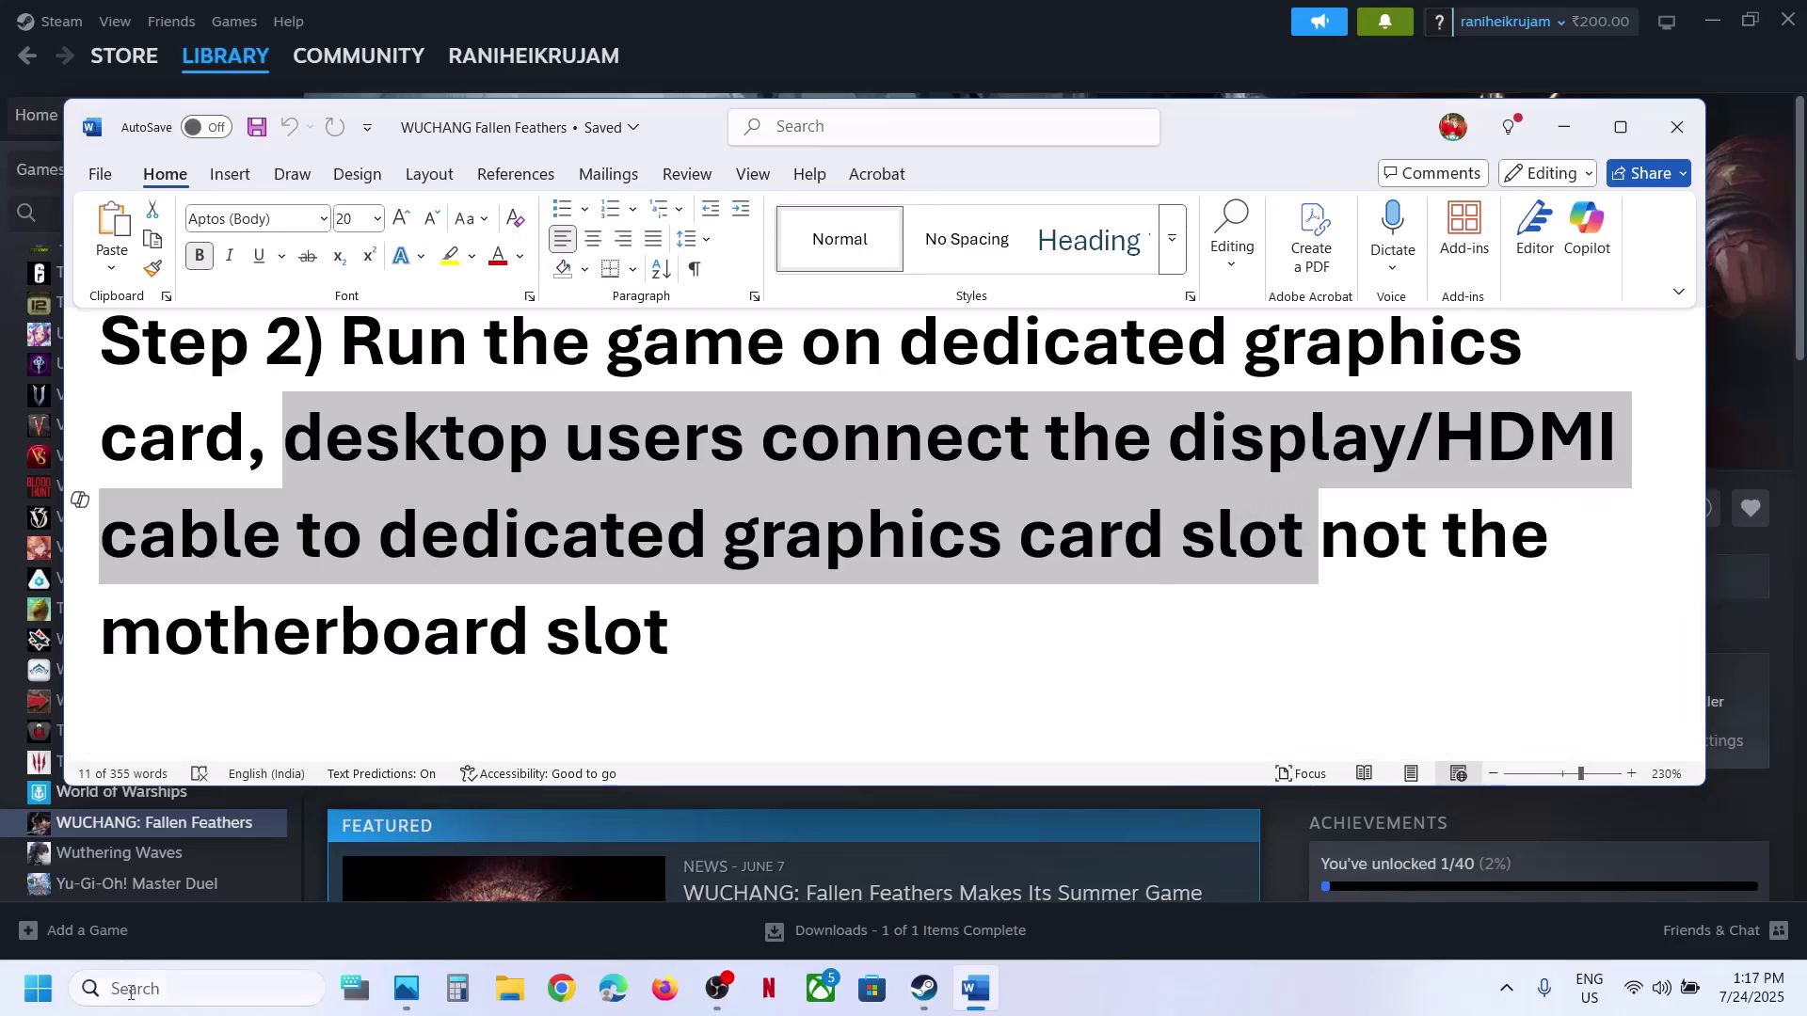
# - Check the NVIDIA graphics card listed under Display adapters in Device Manager and close the window
pyautogui.rightClick(42, 1007)
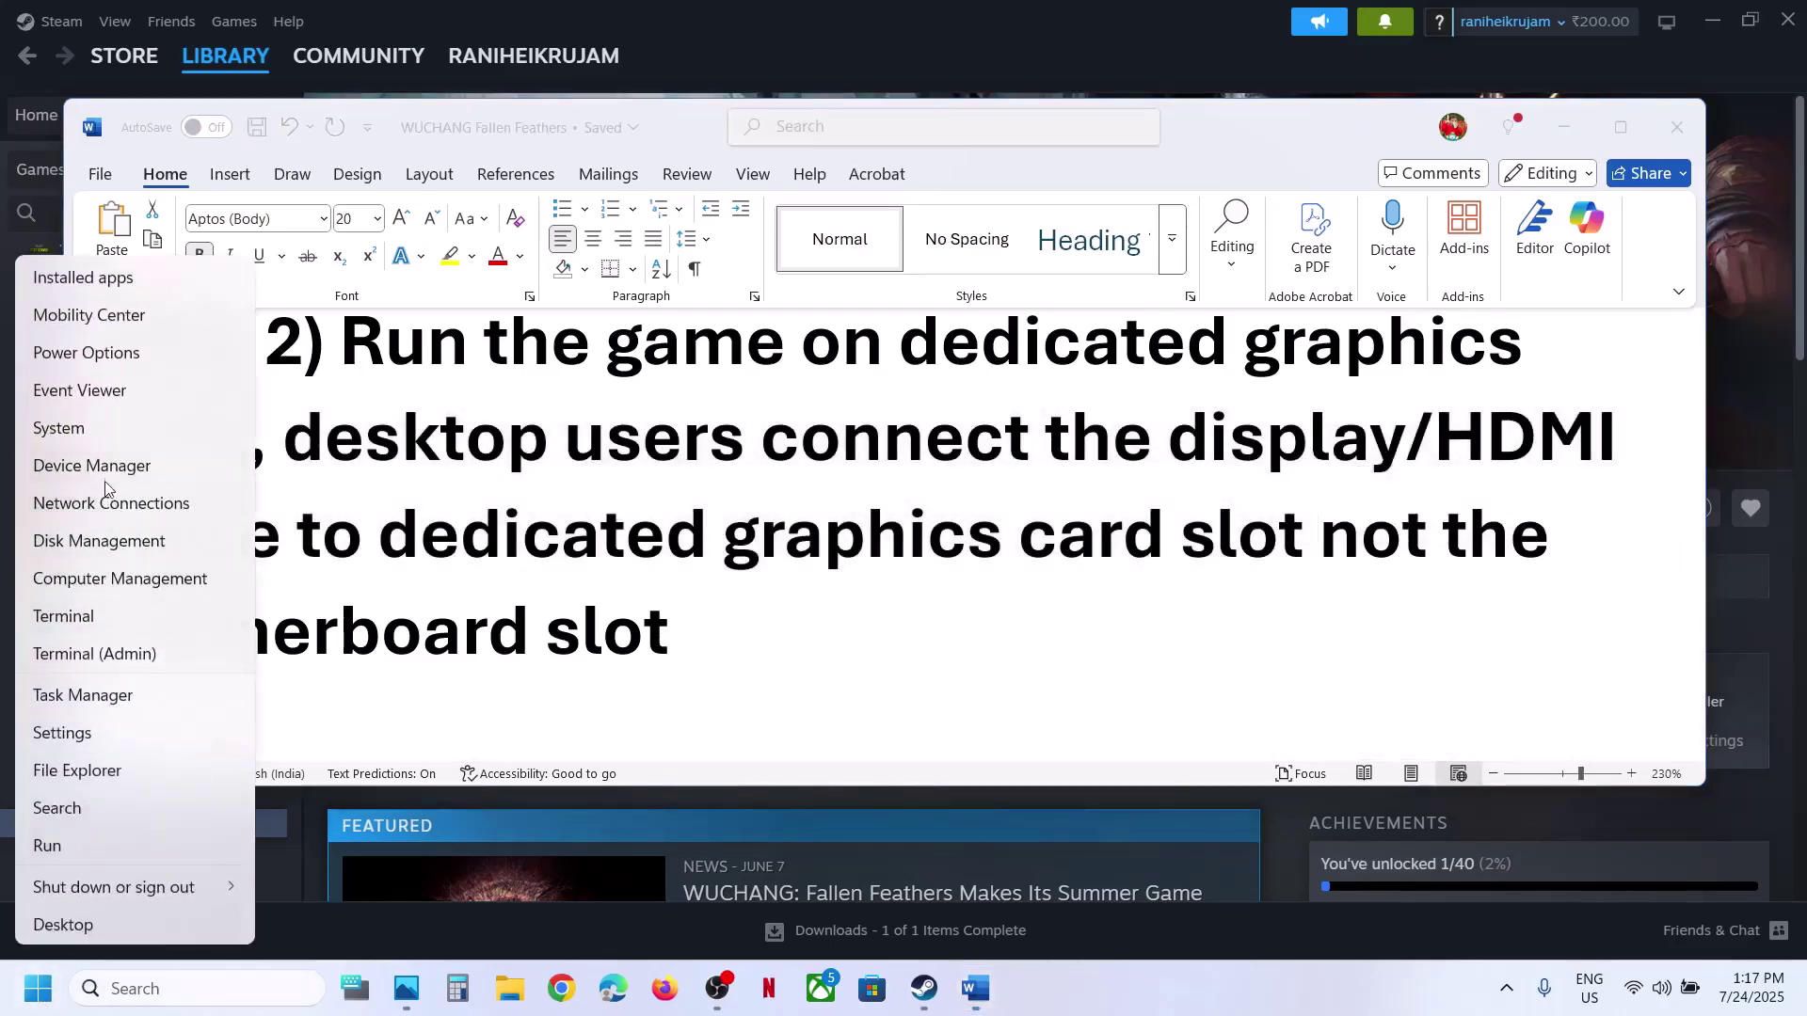
pyautogui.press('Escape')
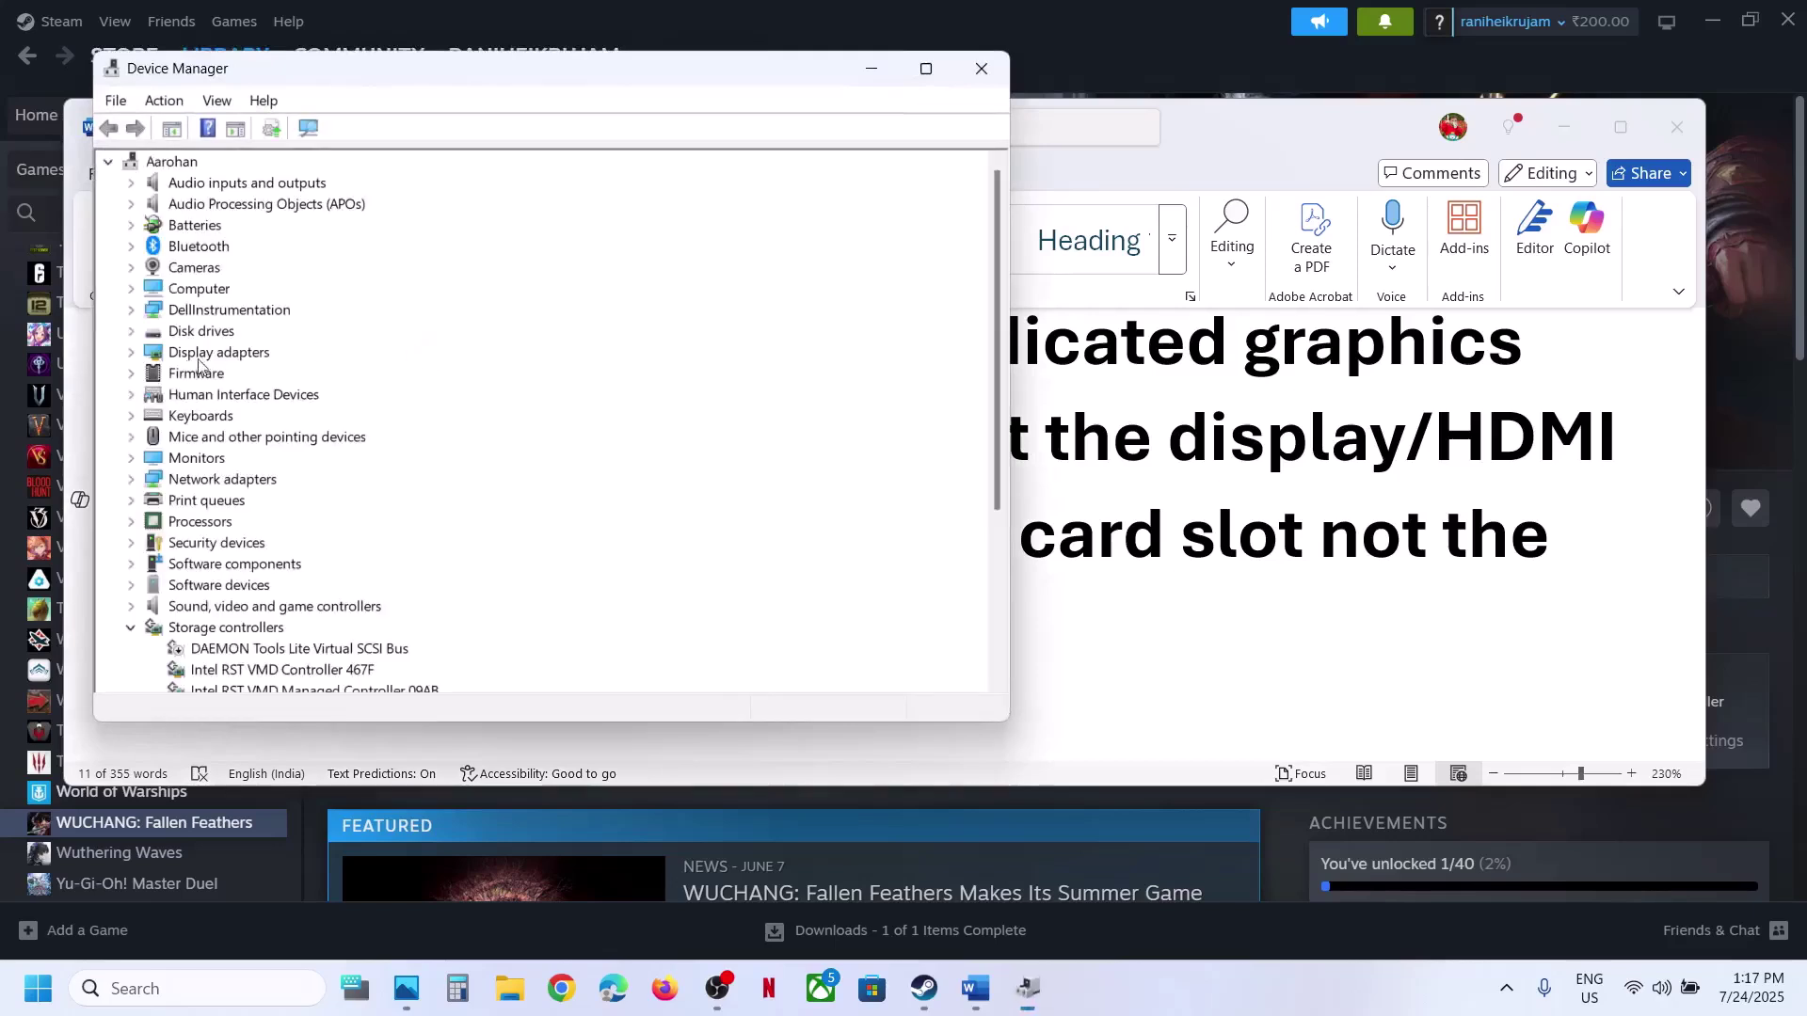
pyautogui.click(132, 354)
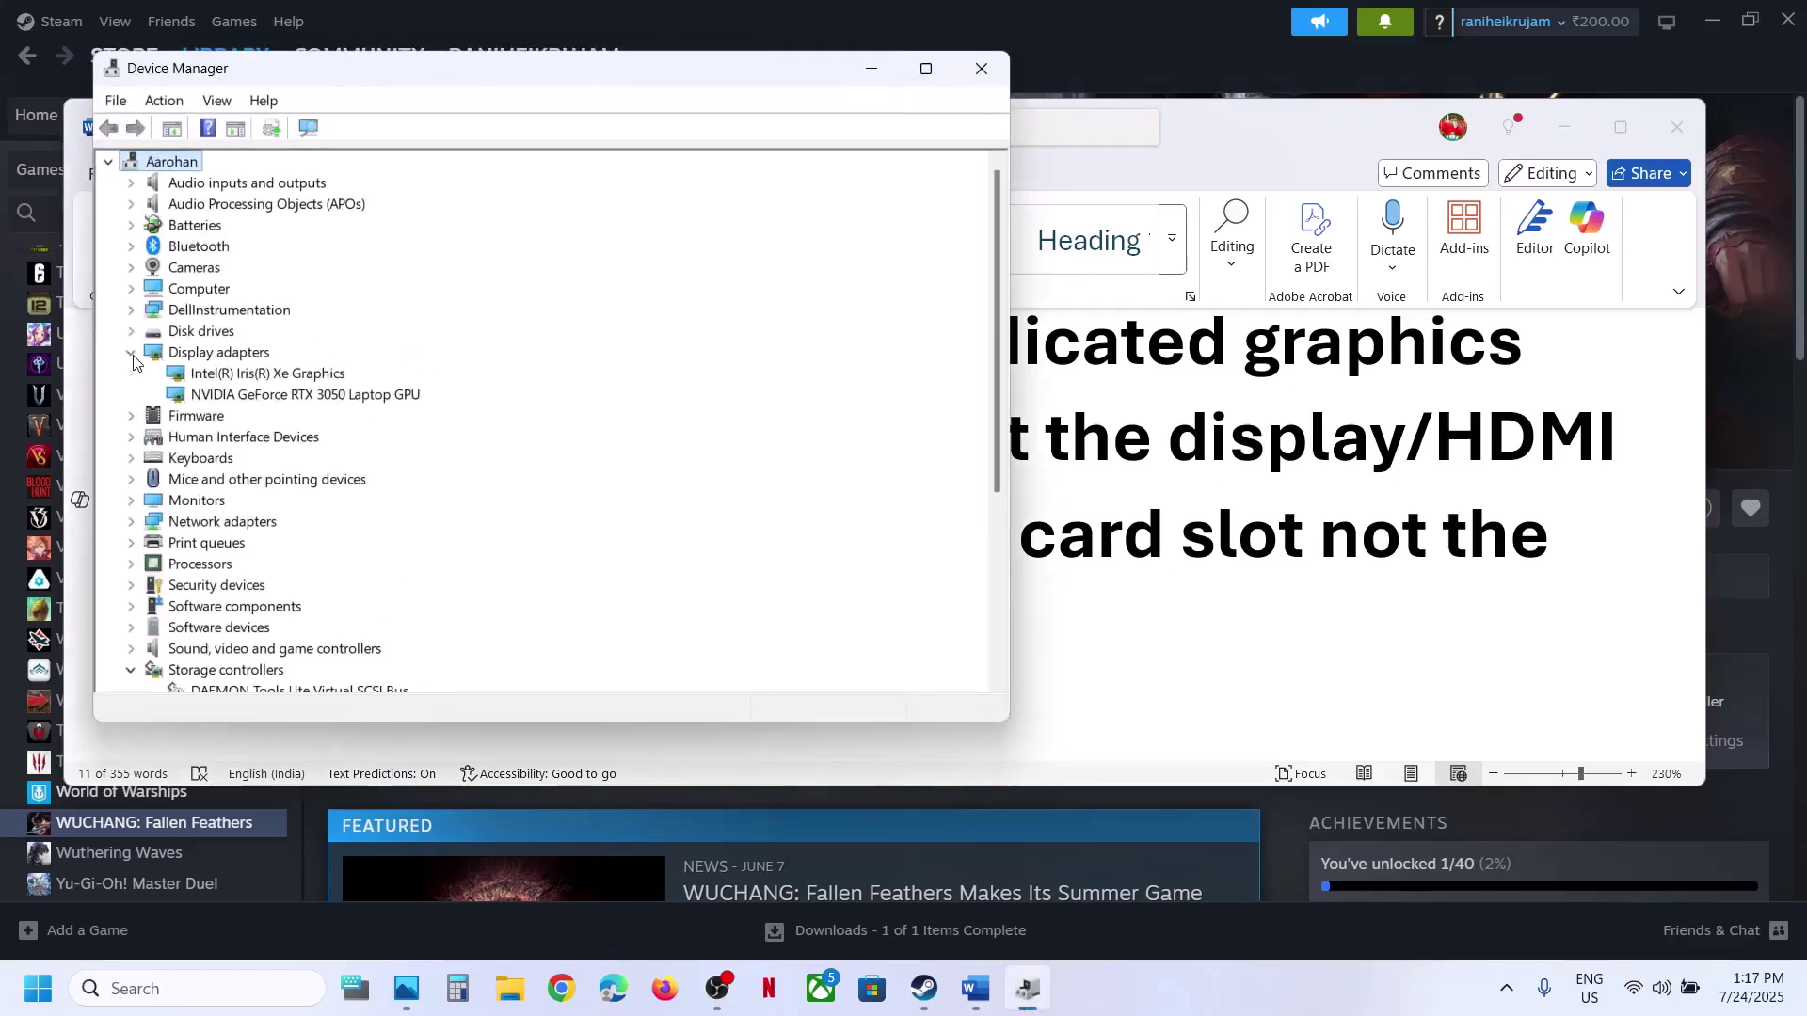
pyautogui.click(283, 396)
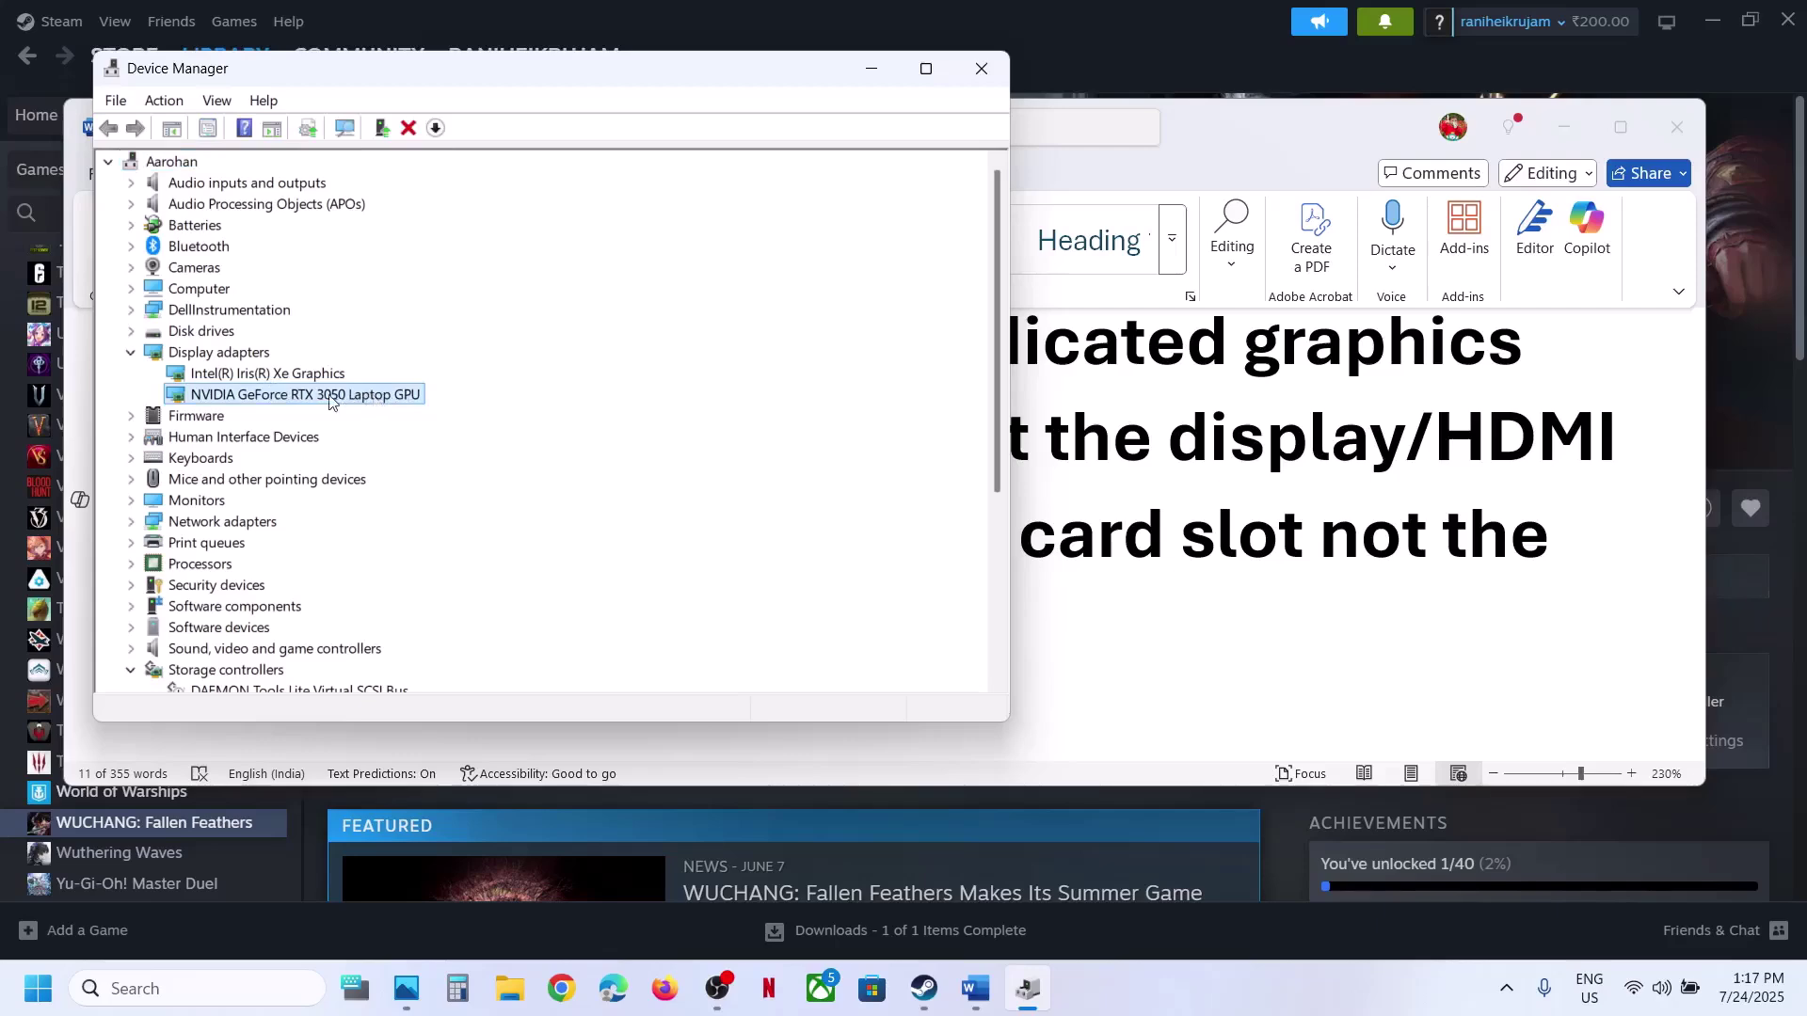
pyautogui.click(982, 68)
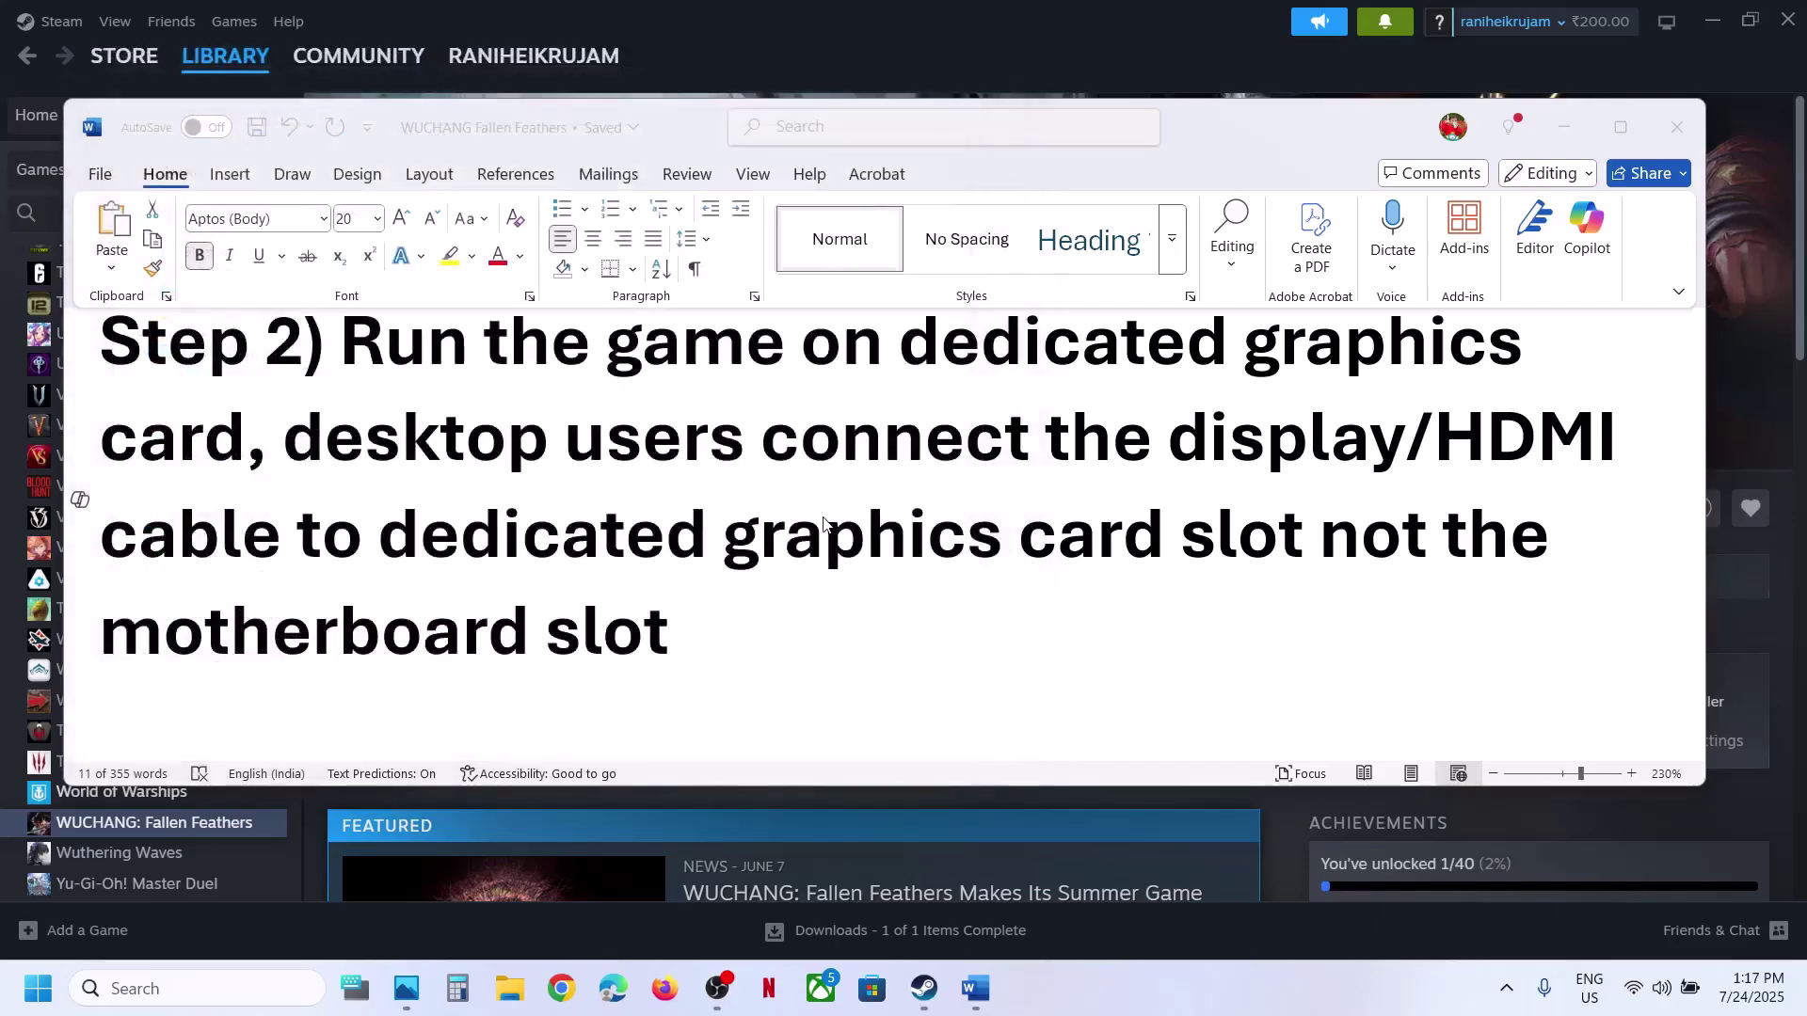
# - Read Step 3 of the document on renaming a game file and highlight the file name sl.pcl.dll
pyautogui.click(606, 636)
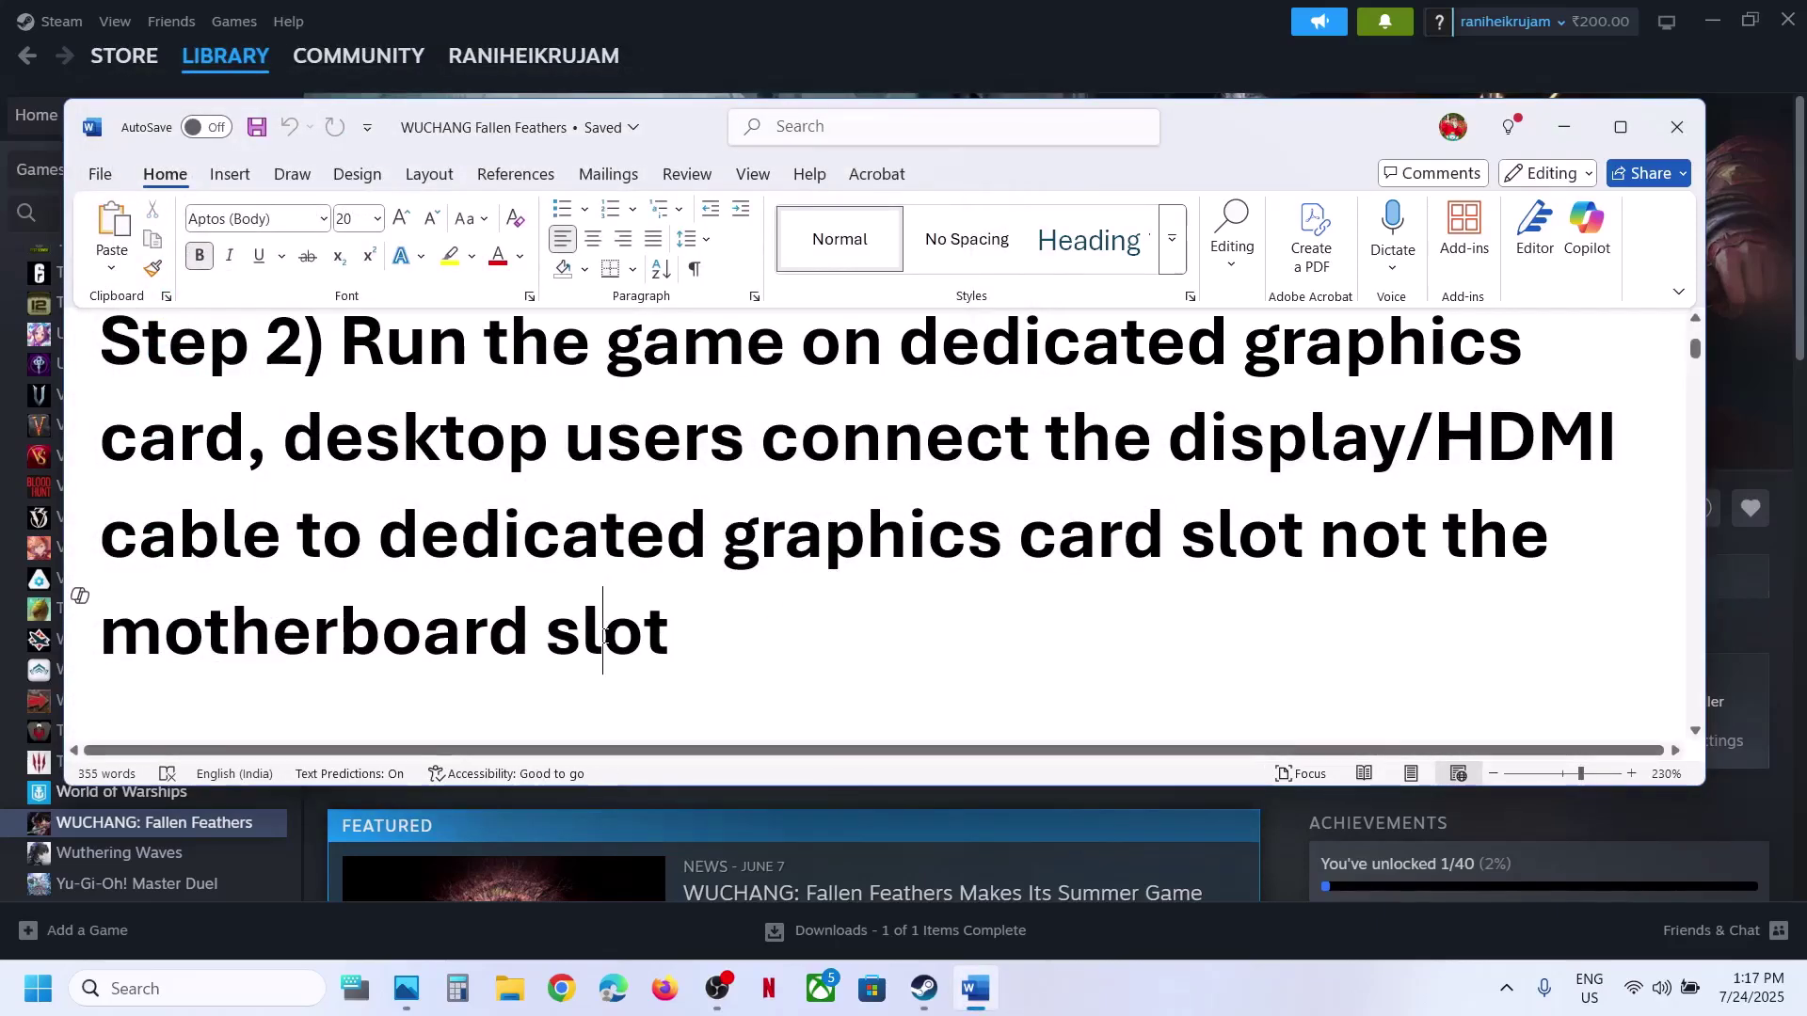
pyautogui.scroll(-3, 605, 636)
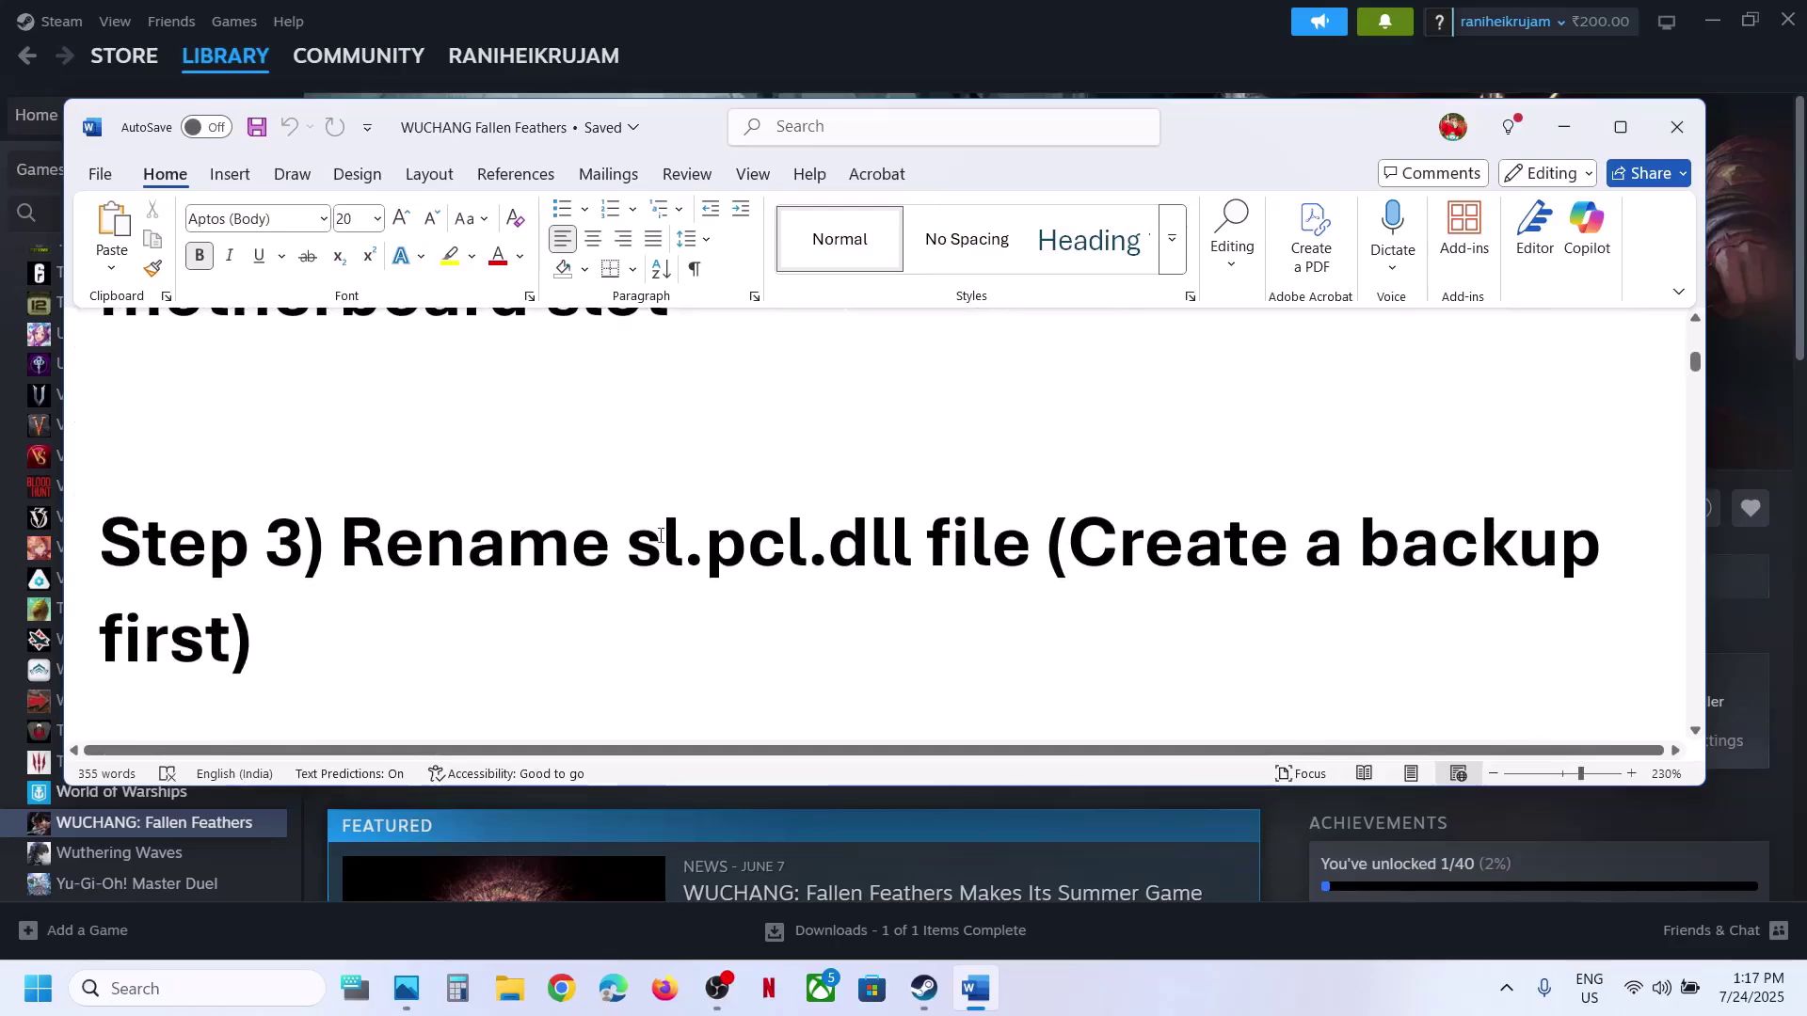
pyautogui.doubleClick(642, 542)
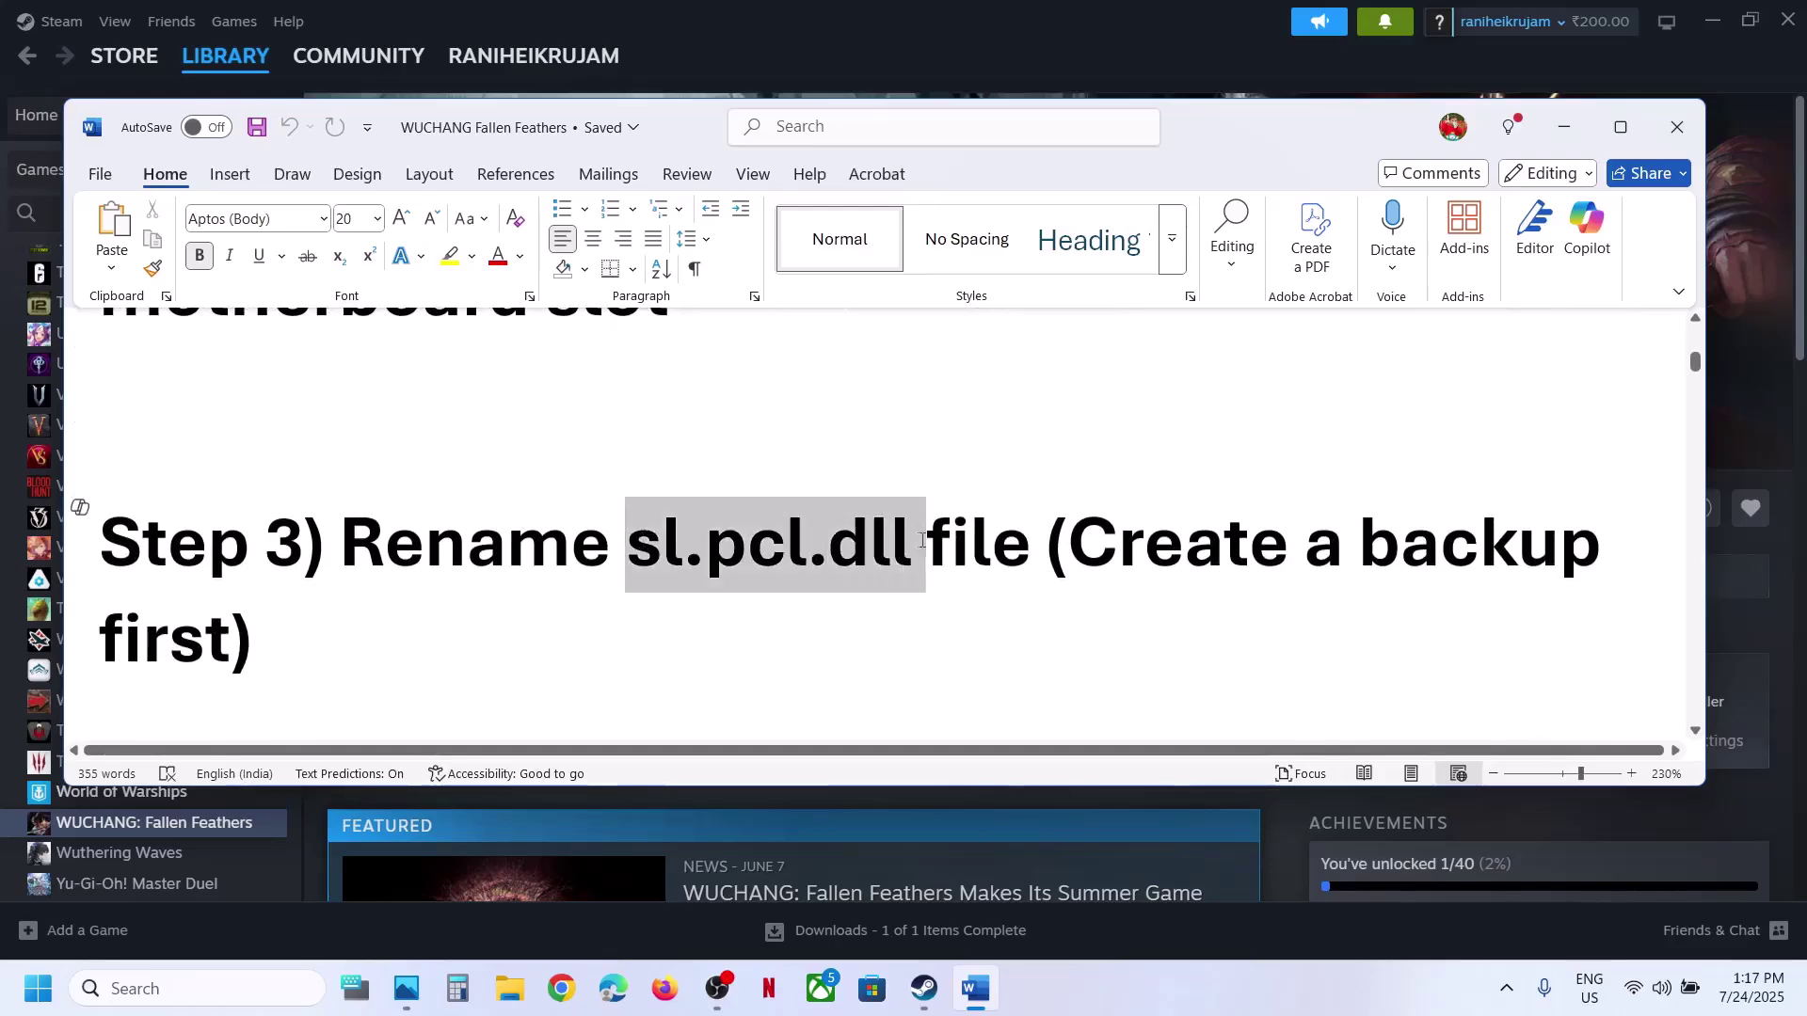
pyautogui.click(1067, 555)
# - Switch to Steam and browse the local files of WUCHANG: Fallen Feathers
pyautogui.click(861, 47)
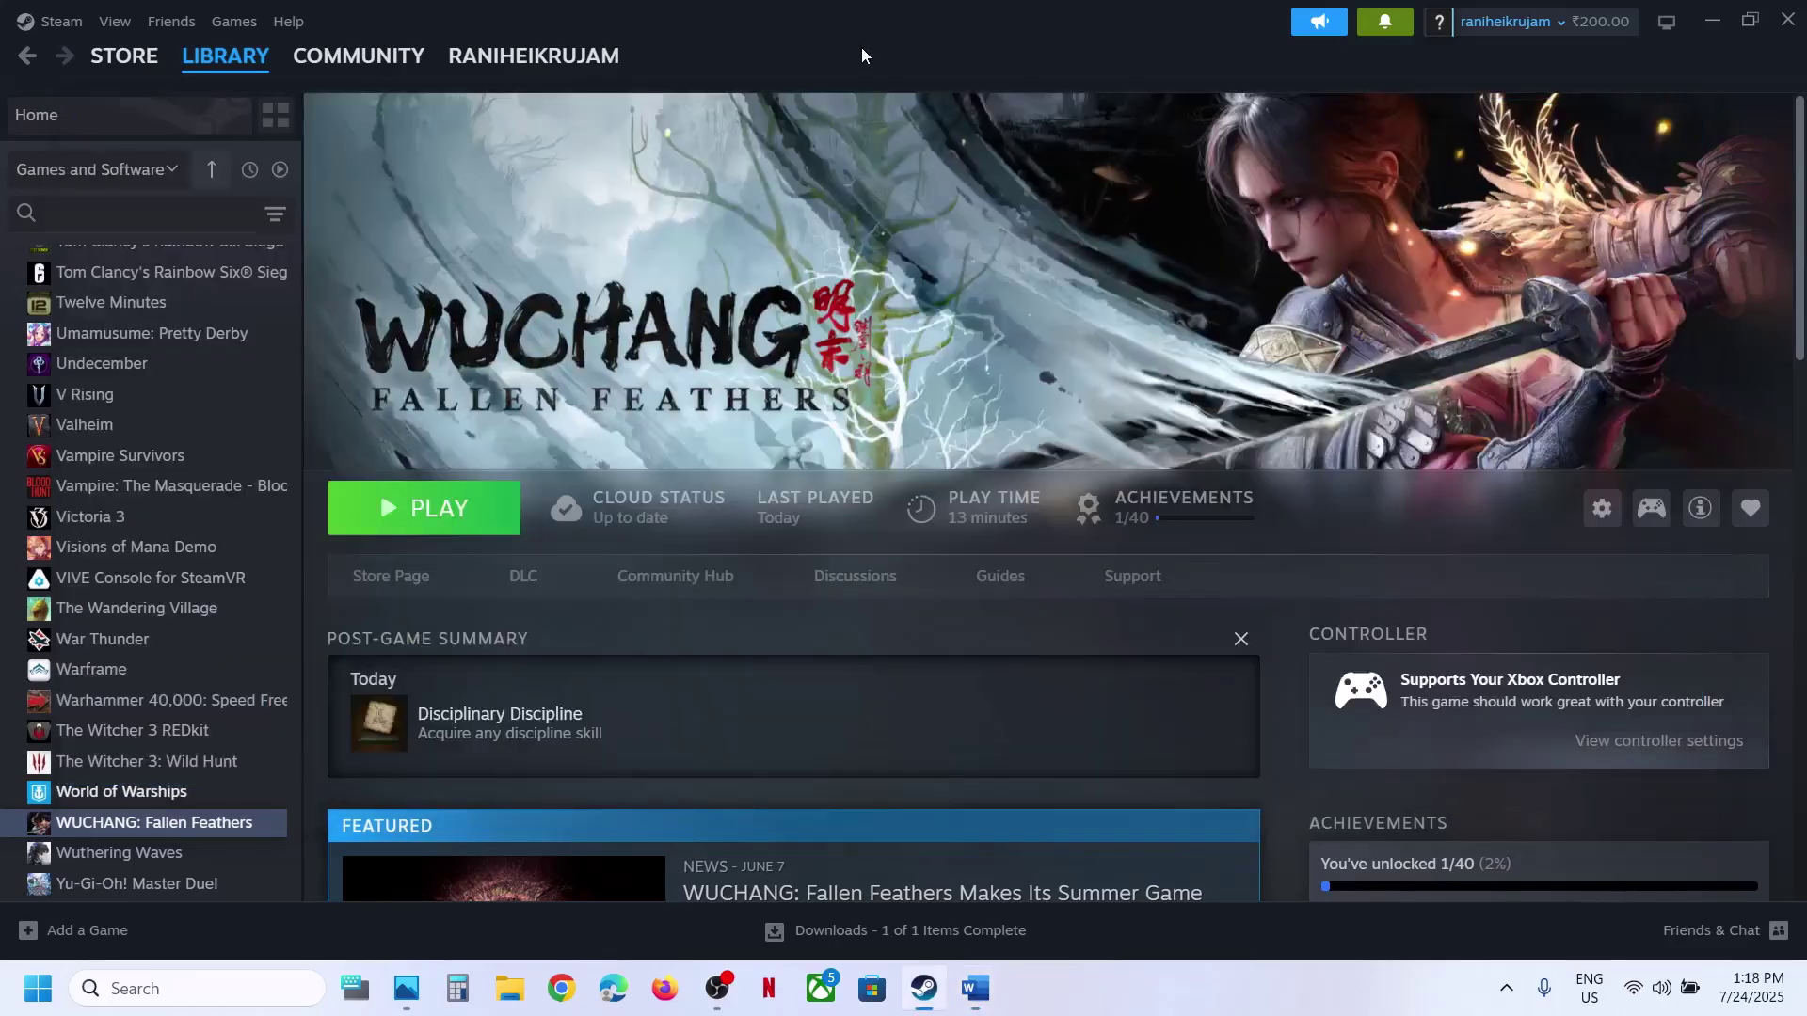
pyautogui.rightClick(154, 820)
pyautogui.moveTo(240, 754)
pyautogui.click(406, 597)
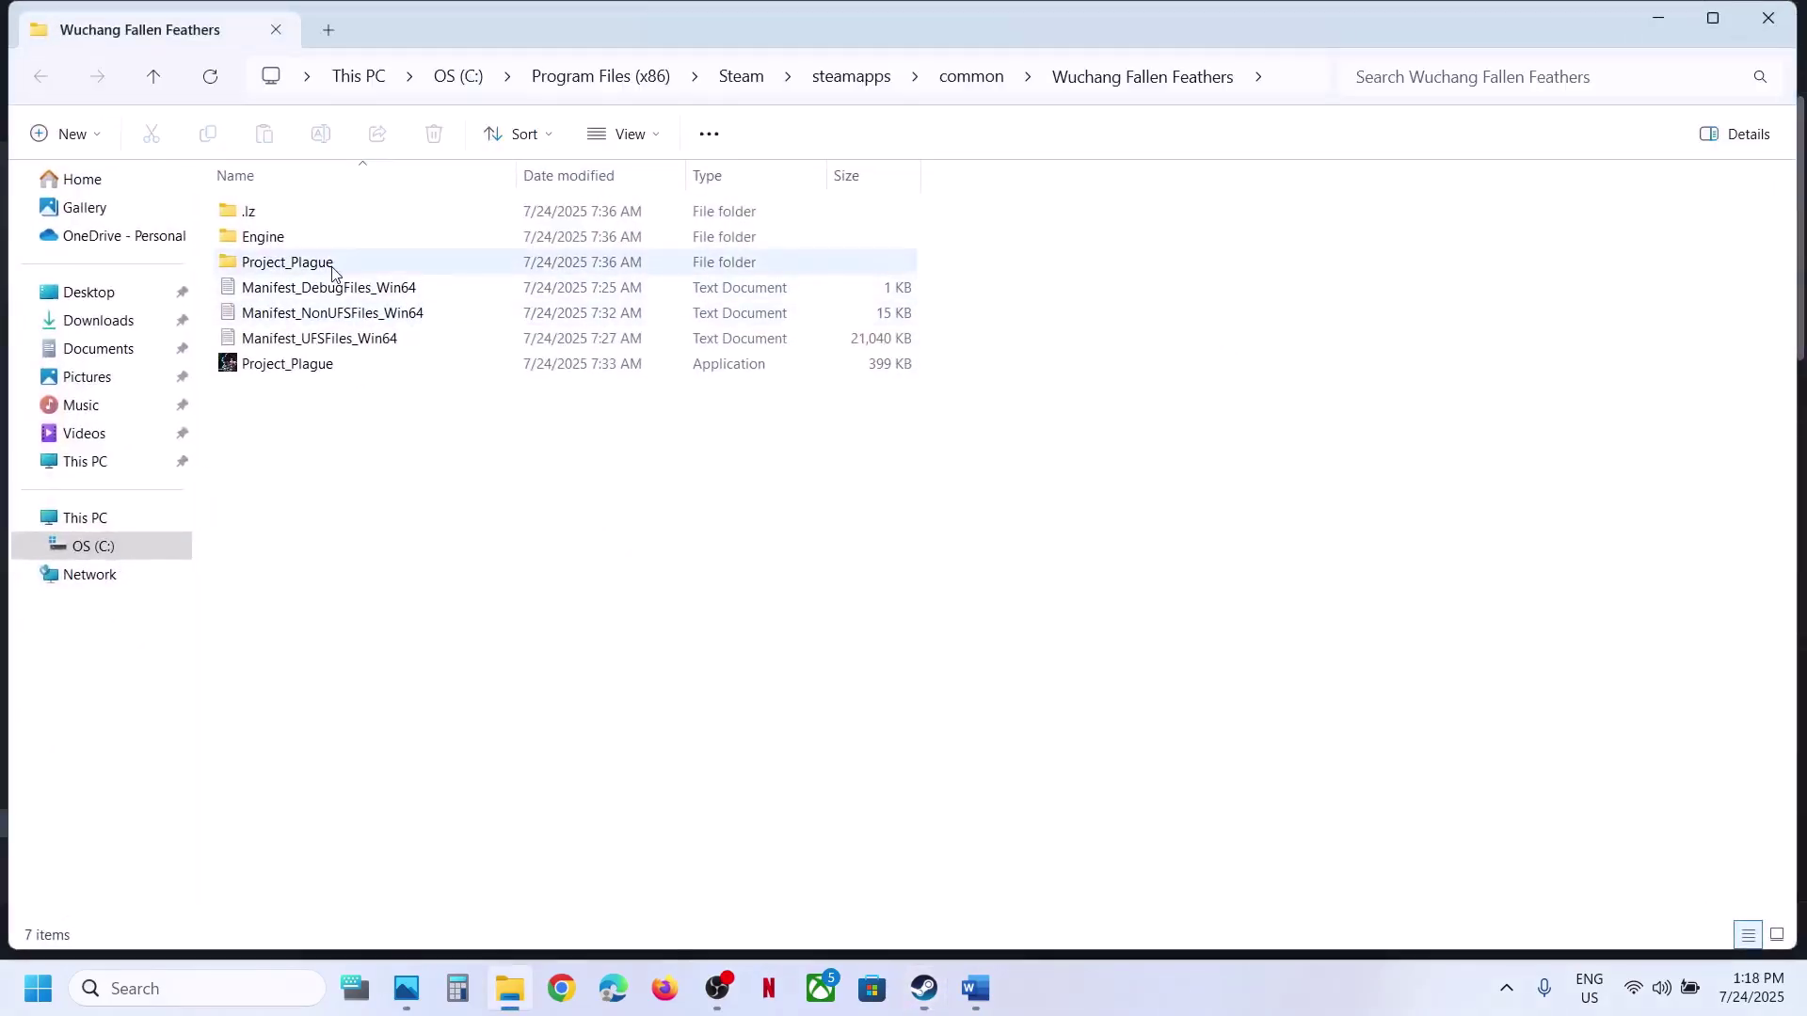
# - Navigate from the game folder to Engine\Plugins\Runtime\Nvidia\Streamline\Binaries\ThirdParty\Win64
pyautogui.moveTo(317, 275)
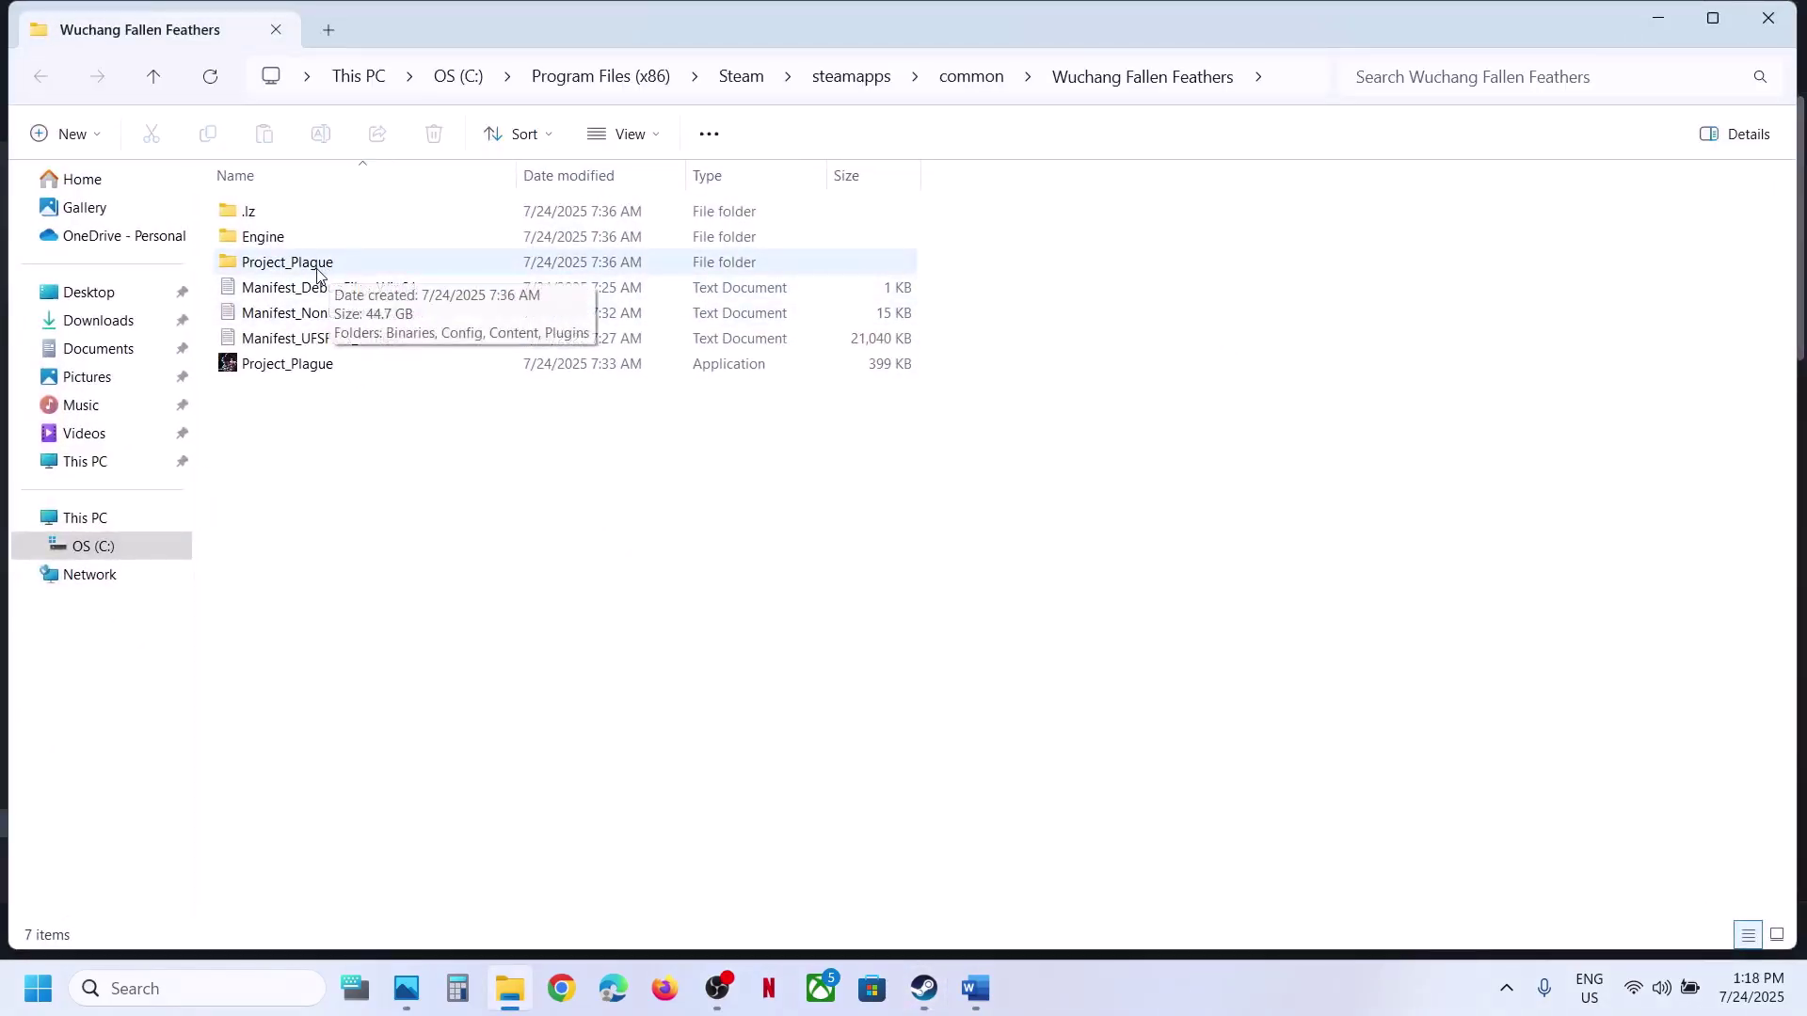
pyautogui.doubleClick(274, 238)
pyautogui.doubleClick(263, 286)
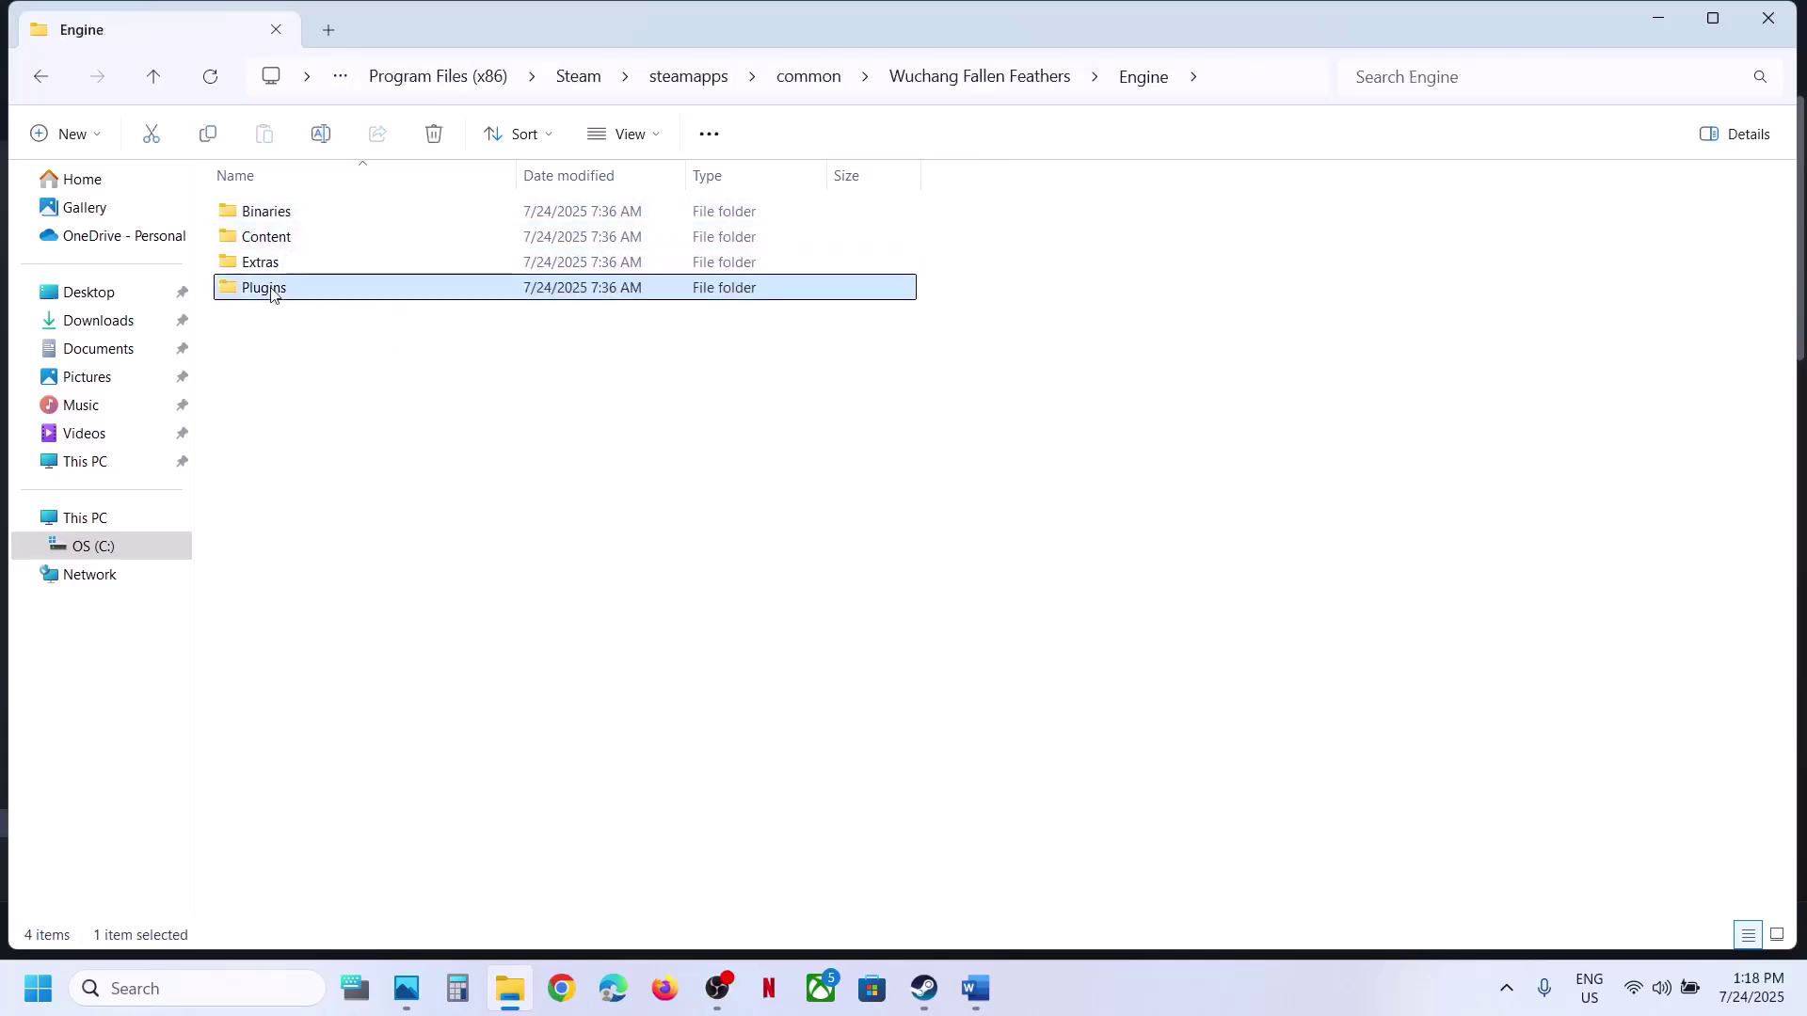
pyautogui.doubleClick(288, 241)
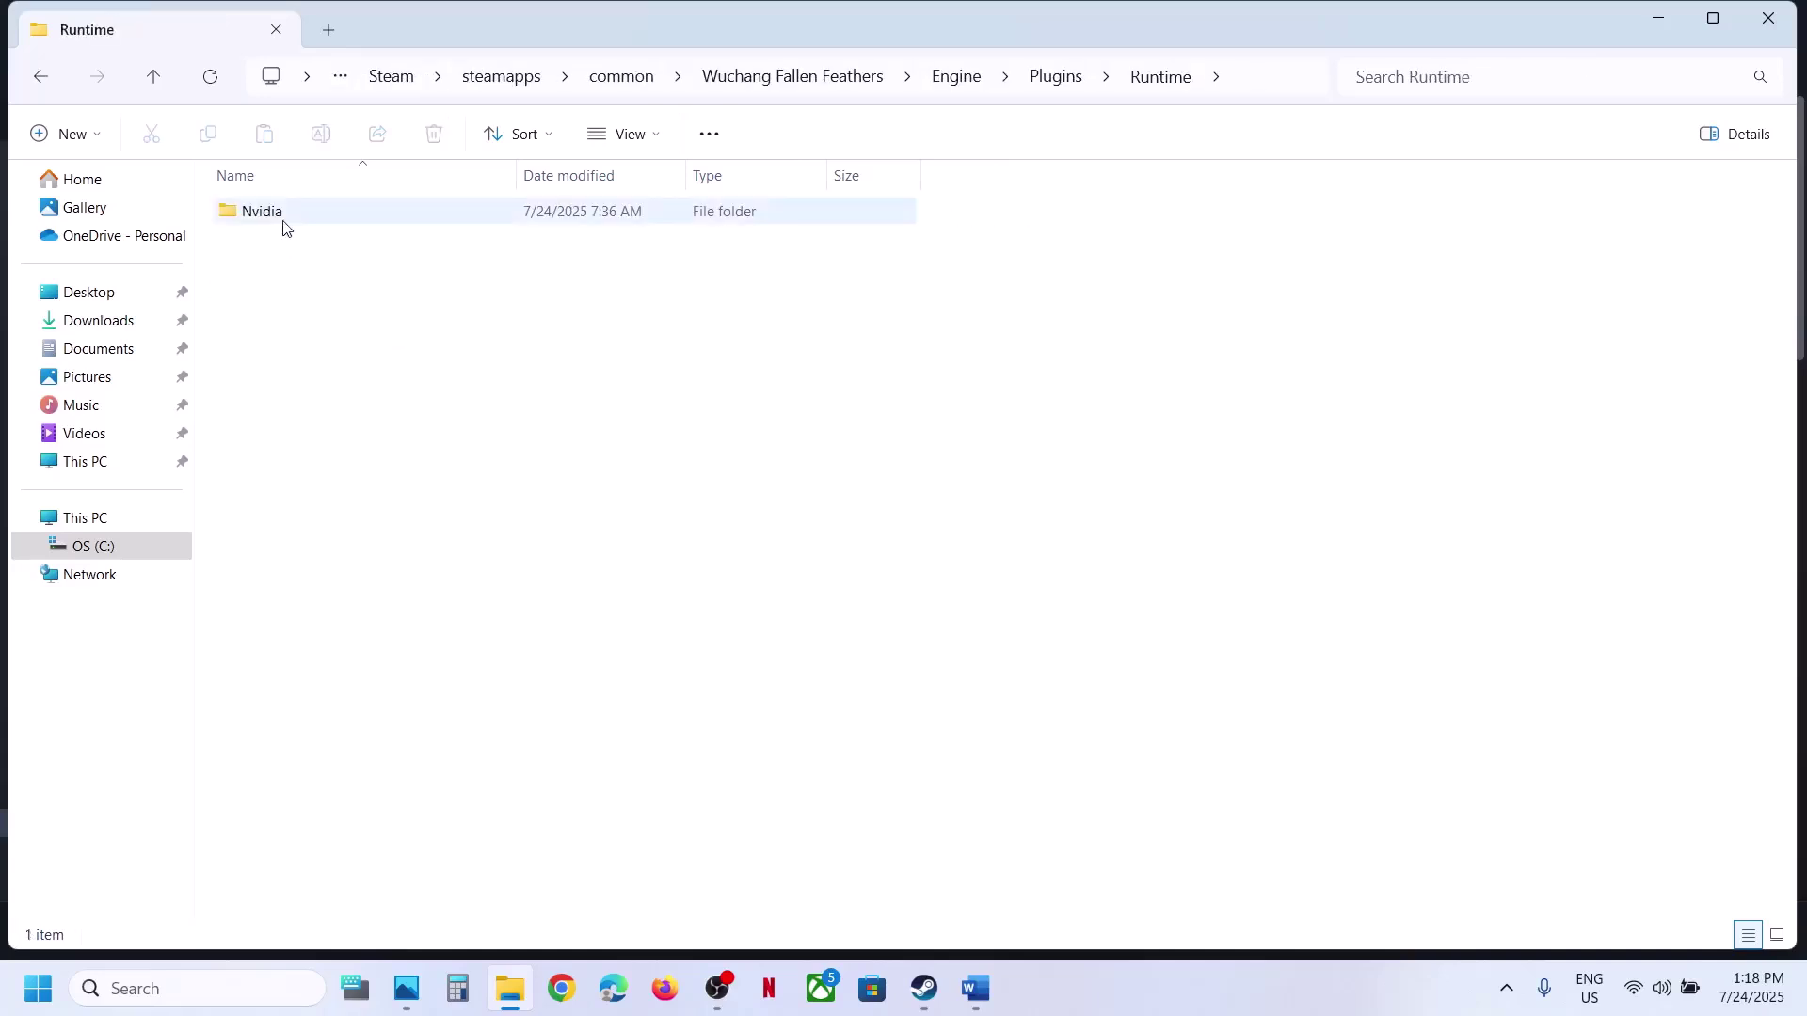
pyautogui.doubleClick(284, 217)
pyautogui.doubleClick(282, 247)
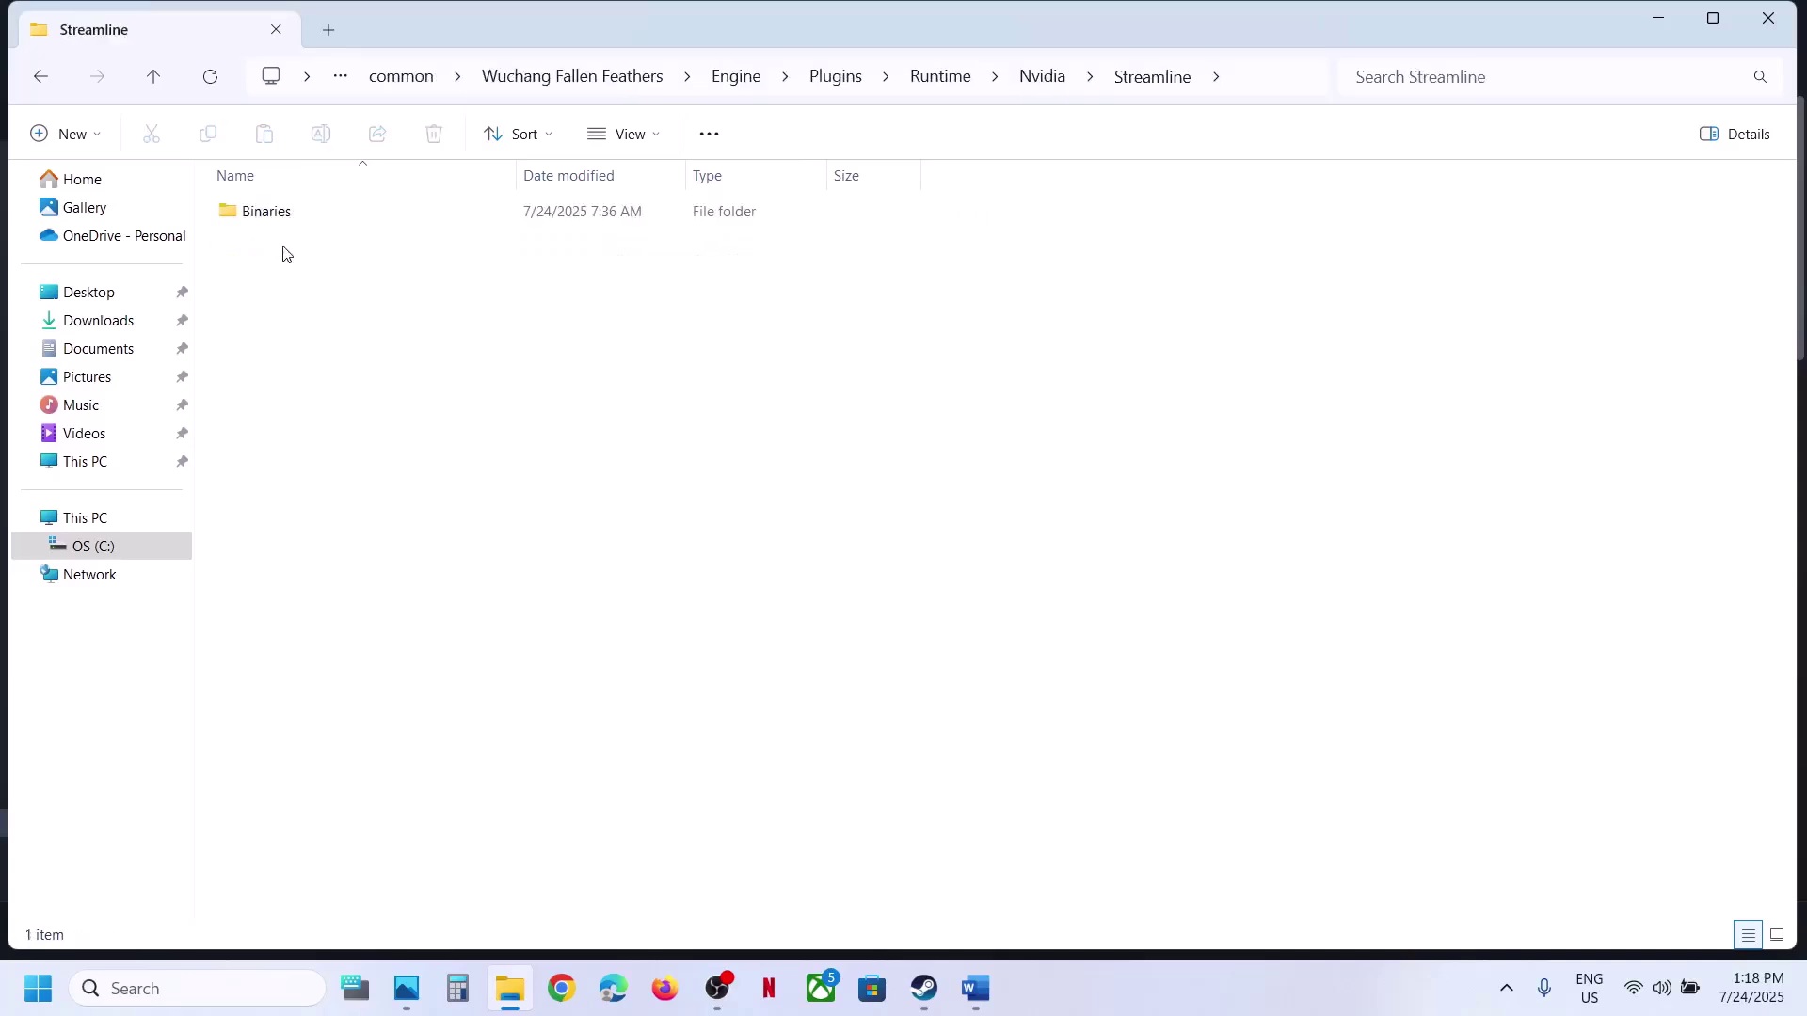
pyautogui.doubleClick(273, 211)
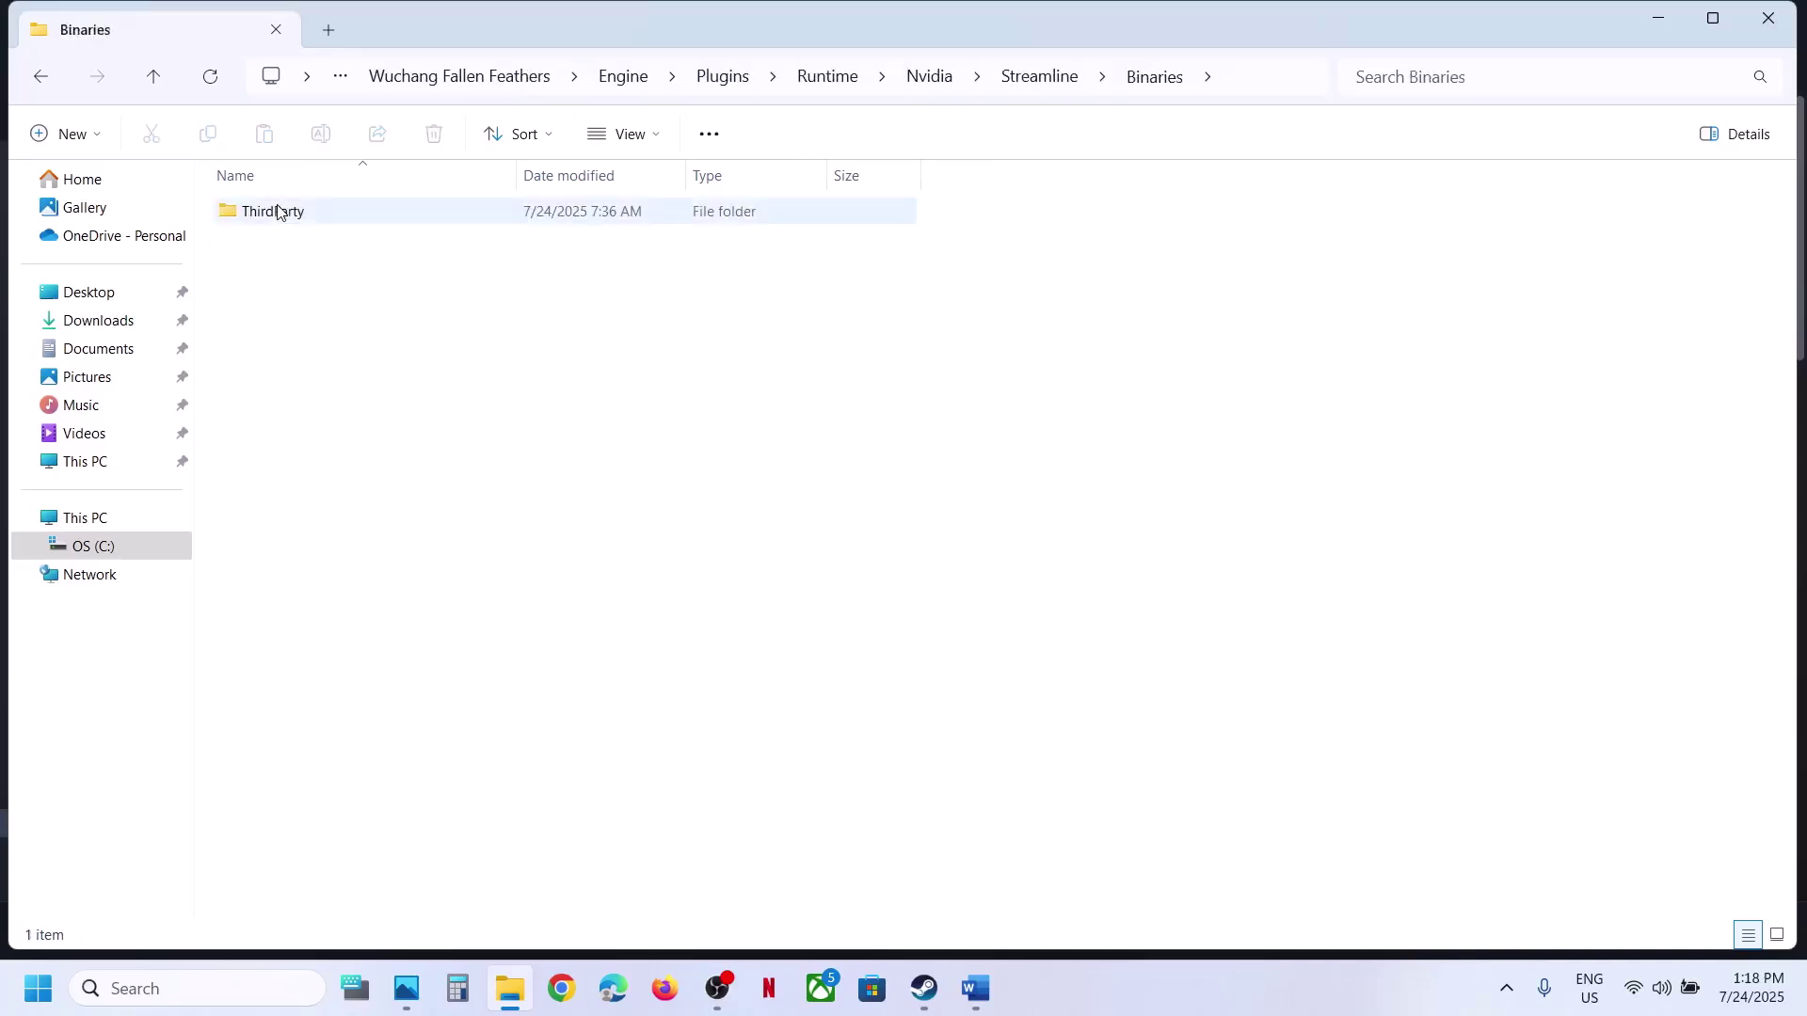
pyautogui.doubleClick(275, 211)
pyautogui.doubleClick(262, 210)
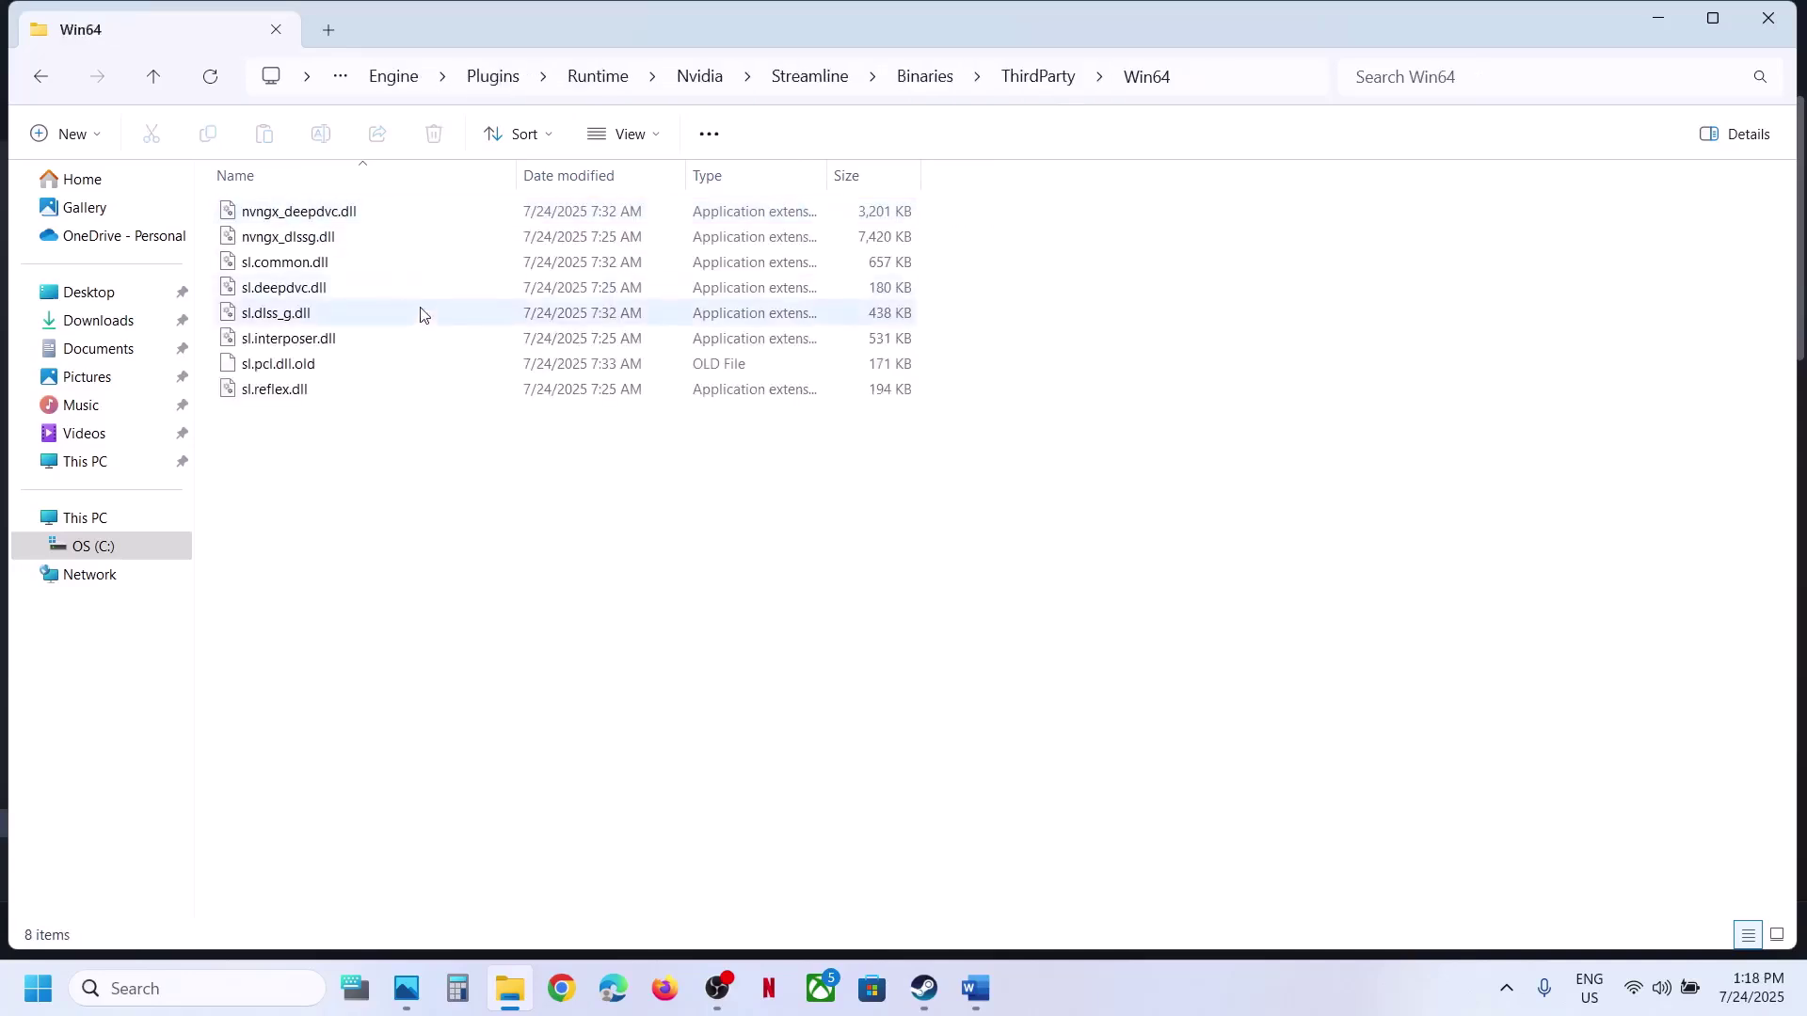
# - Rename the file sl.pcl.dll.old to sl.pcl.dll and accept the extension change
pyautogui.click(296, 366)
pyautogui.rightClick(297, 367)
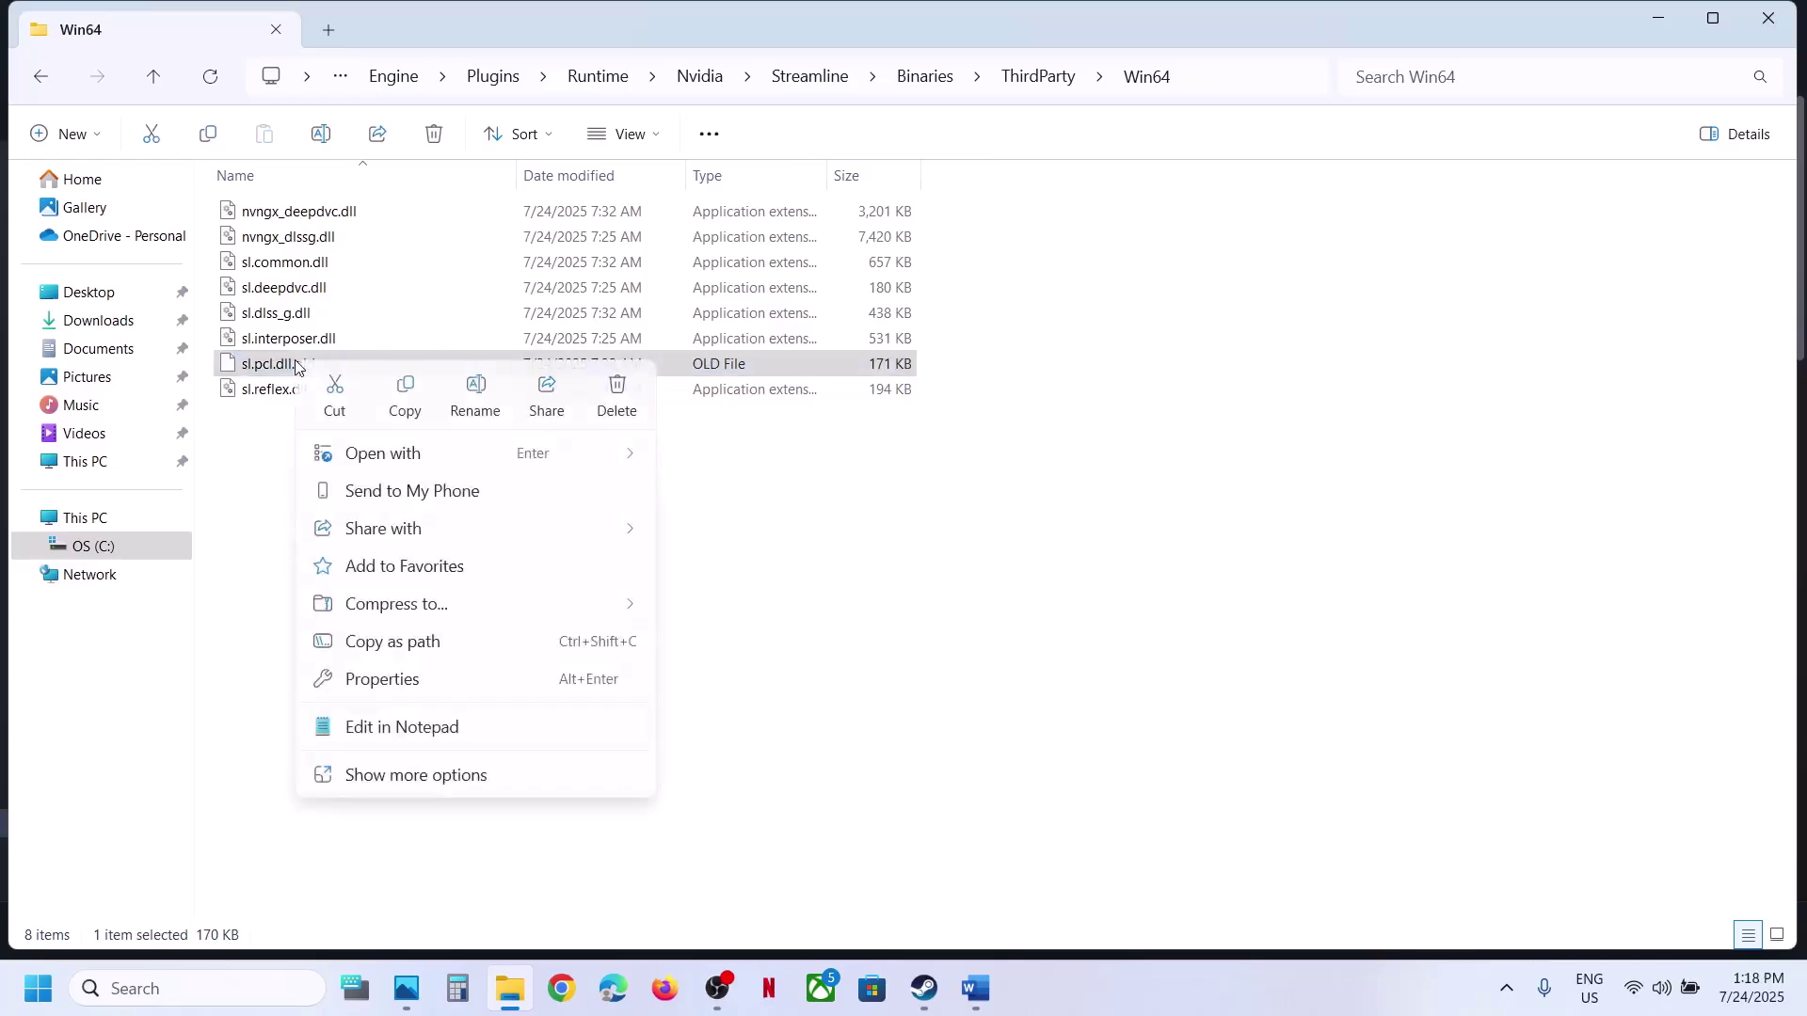
pyautogui.click(475, 395)
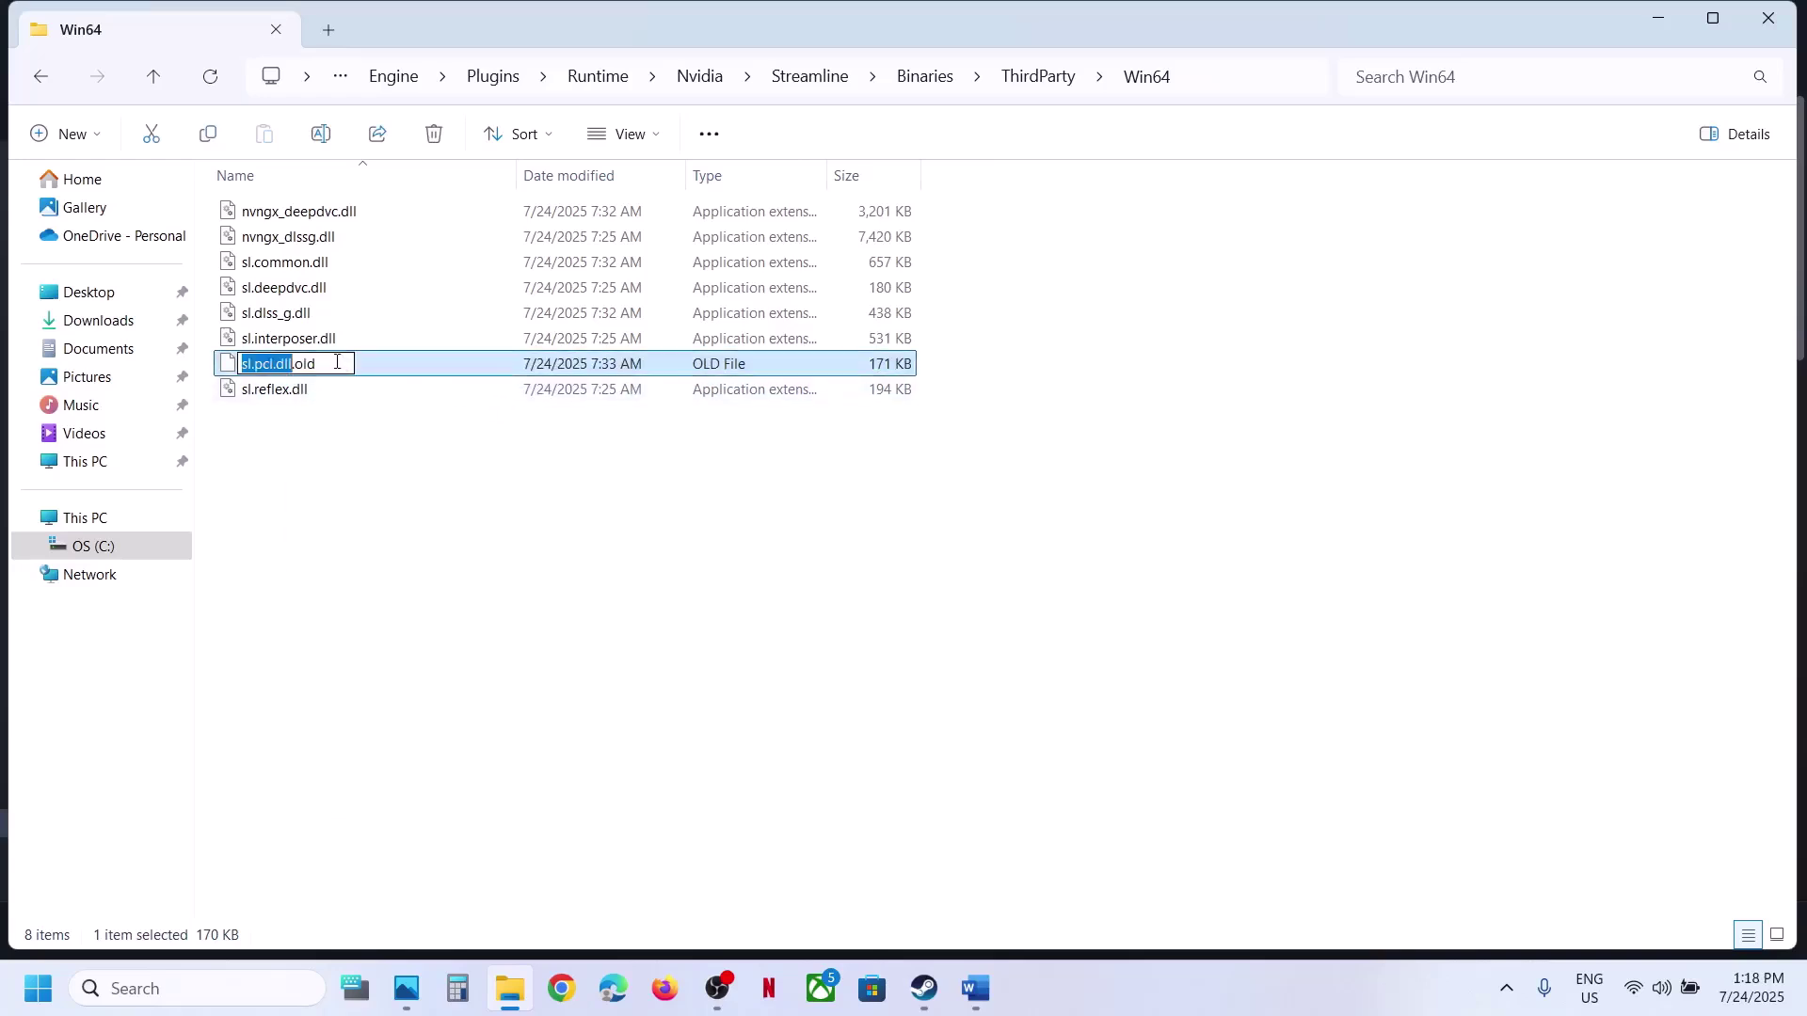
pyautogui.press('BackSpace')
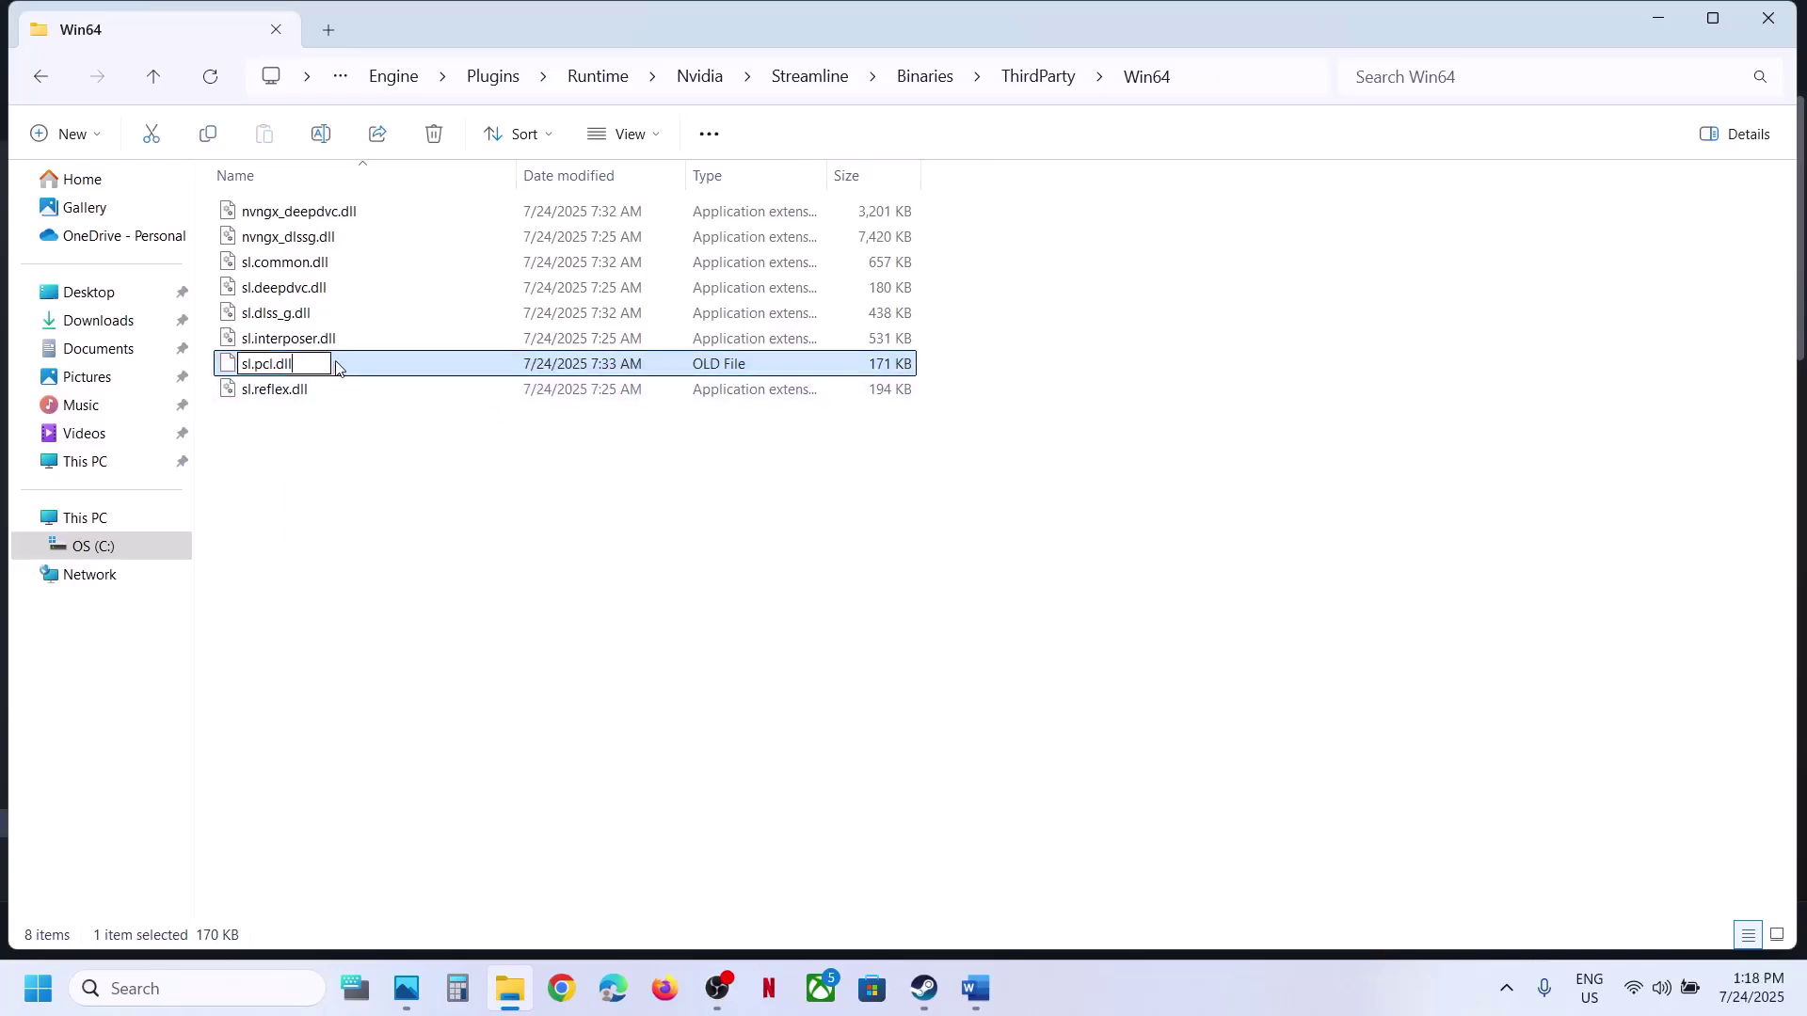
pyautogui.press('Return')
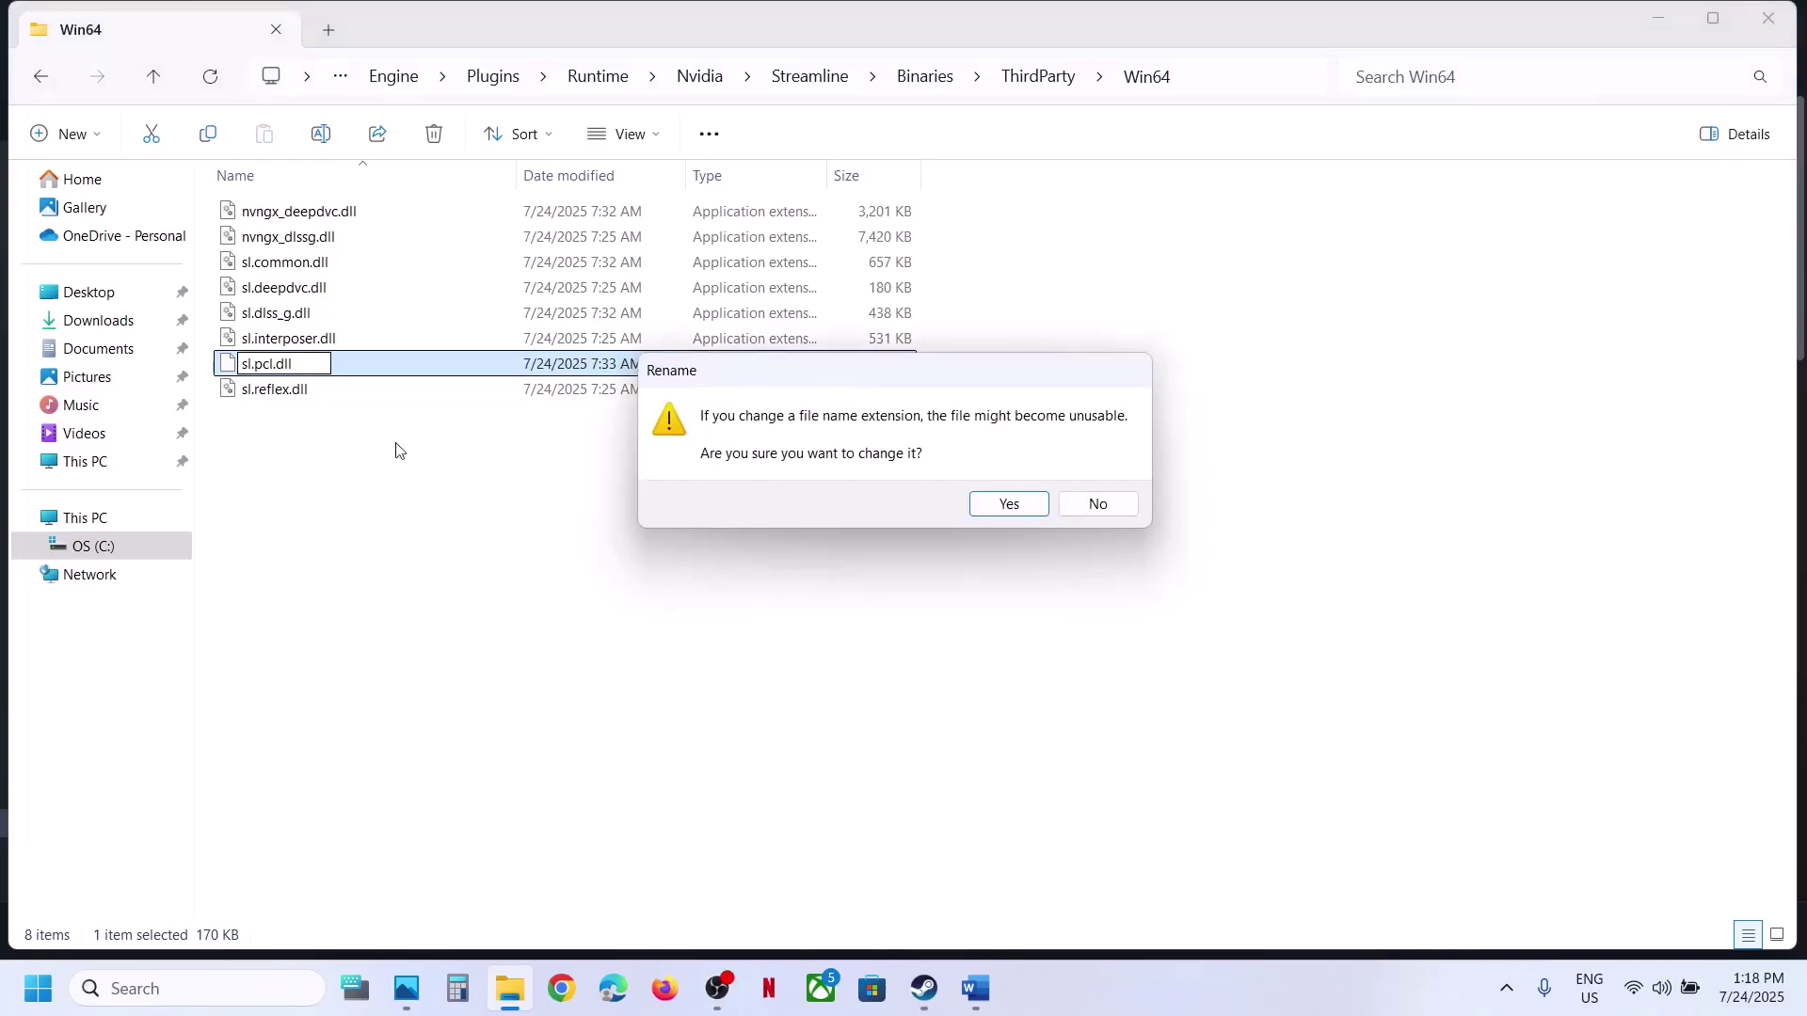
pyautogui.click(979, 509)
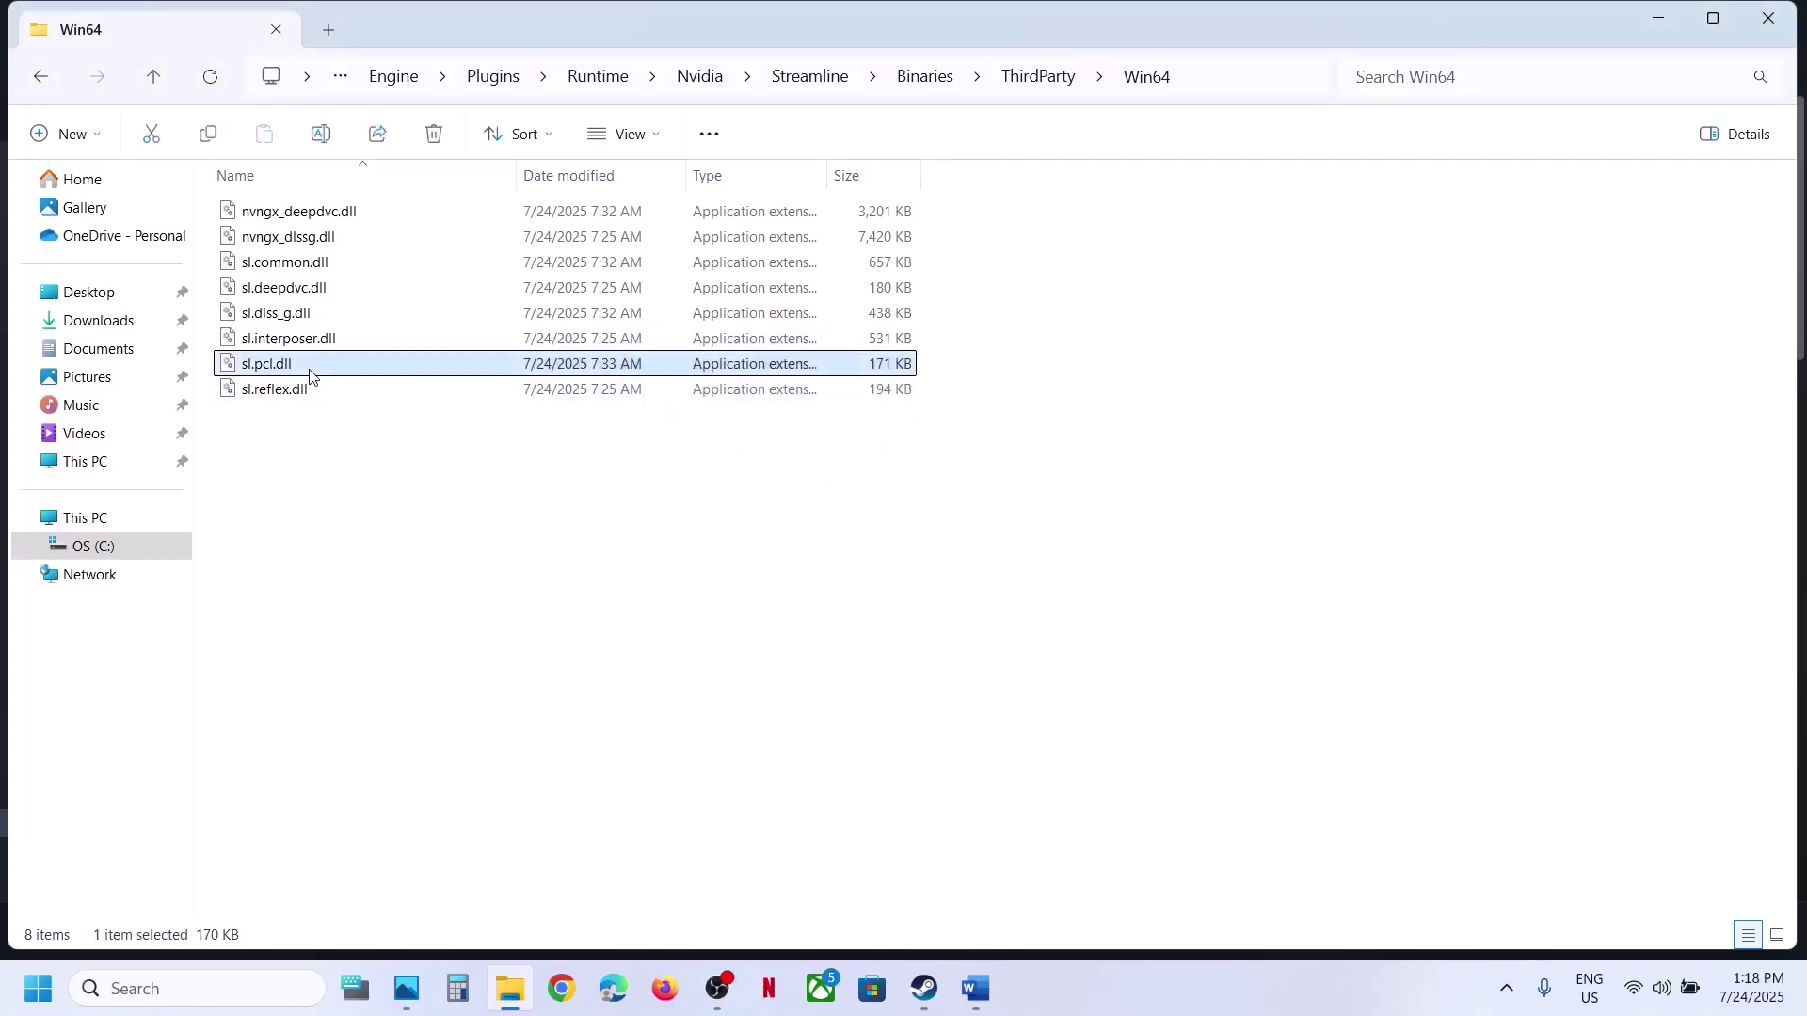
# - Copy sl.pcl.dll from the Win64 folder to the desktop as a backup
pyautogui.rightClick(312, 372)
pyautogui.click(420, 409)
pyautogui.press('super+d')
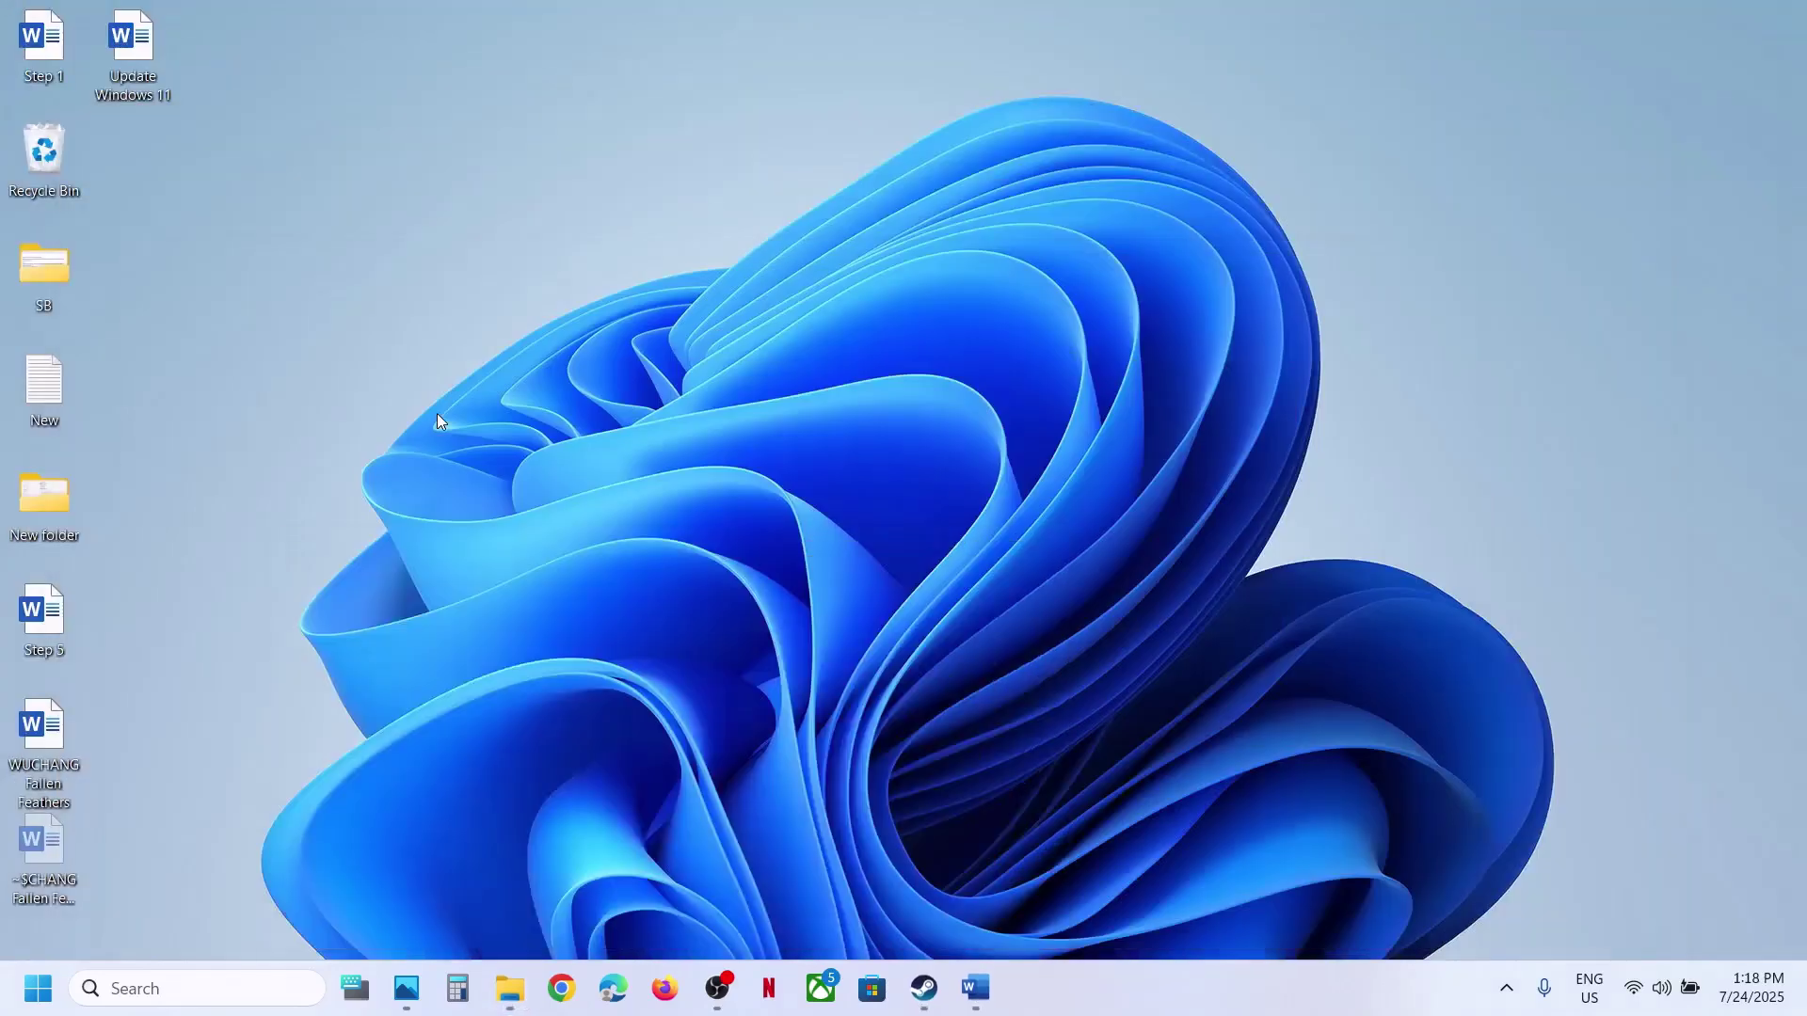
pyautogui.hotkey('ctrl', 'v')
pyautogui.rightClick(301, 292)
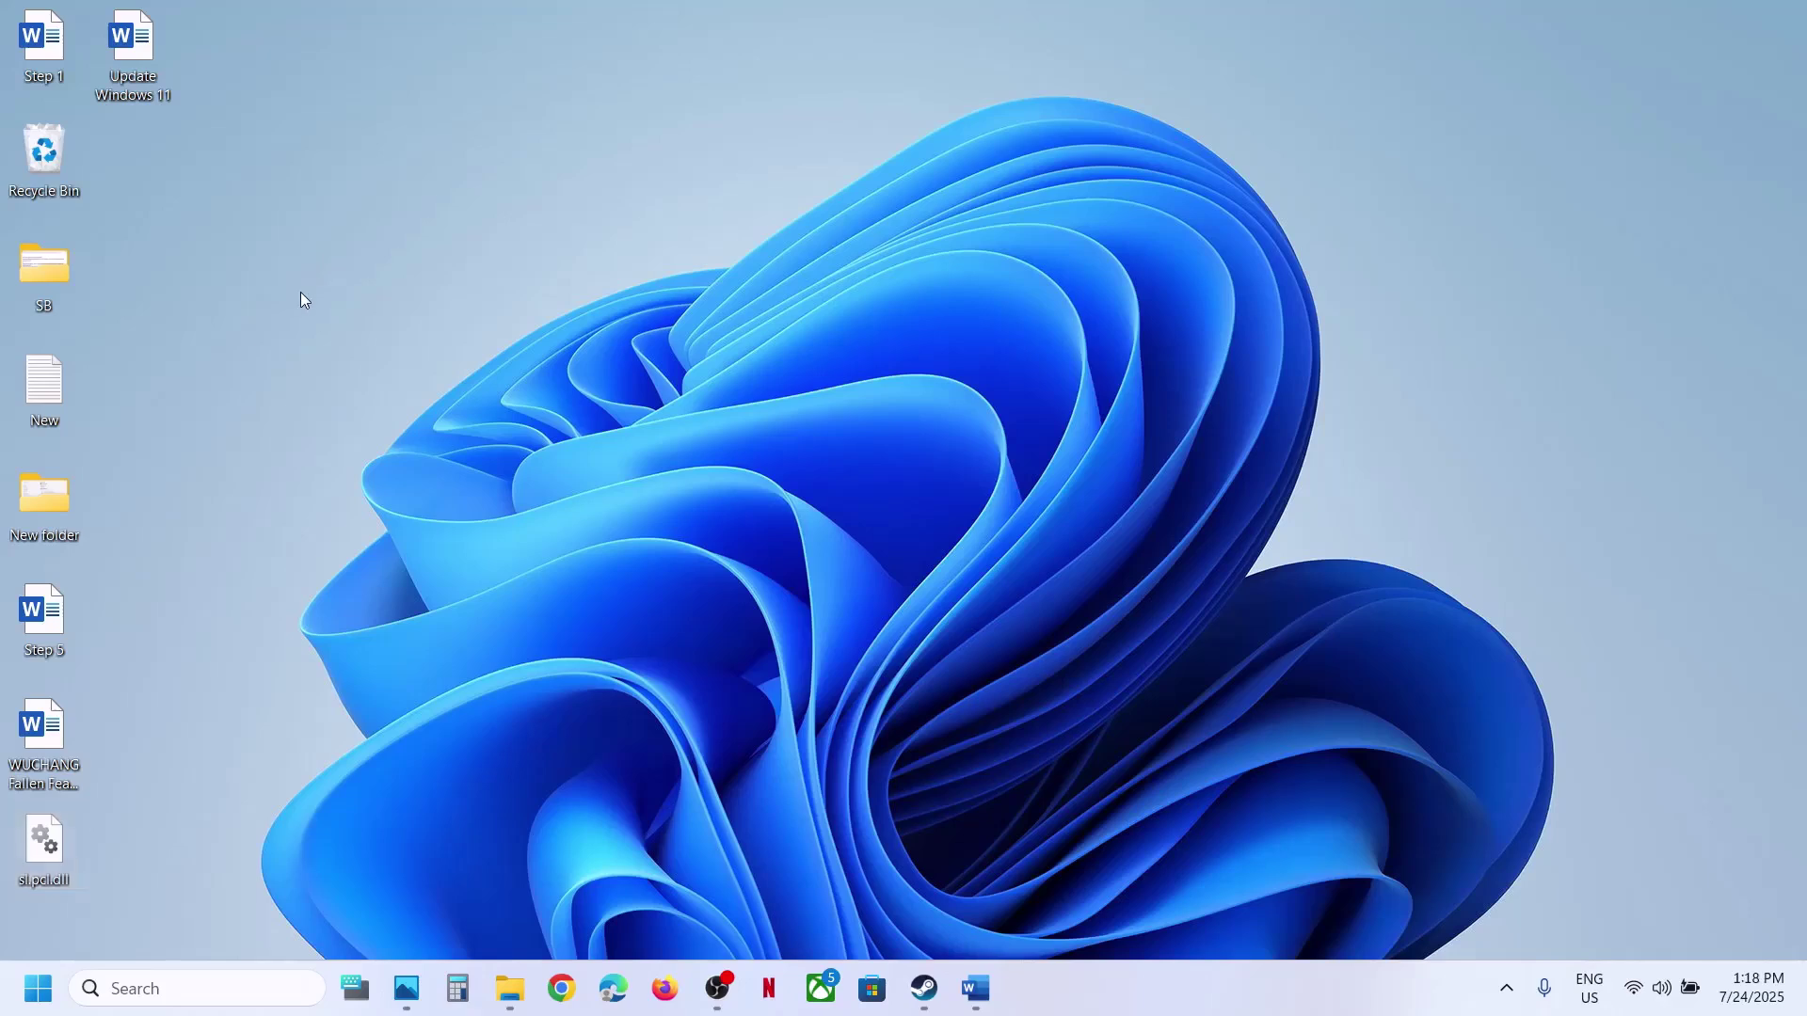
pyautogui.click(342, 322)
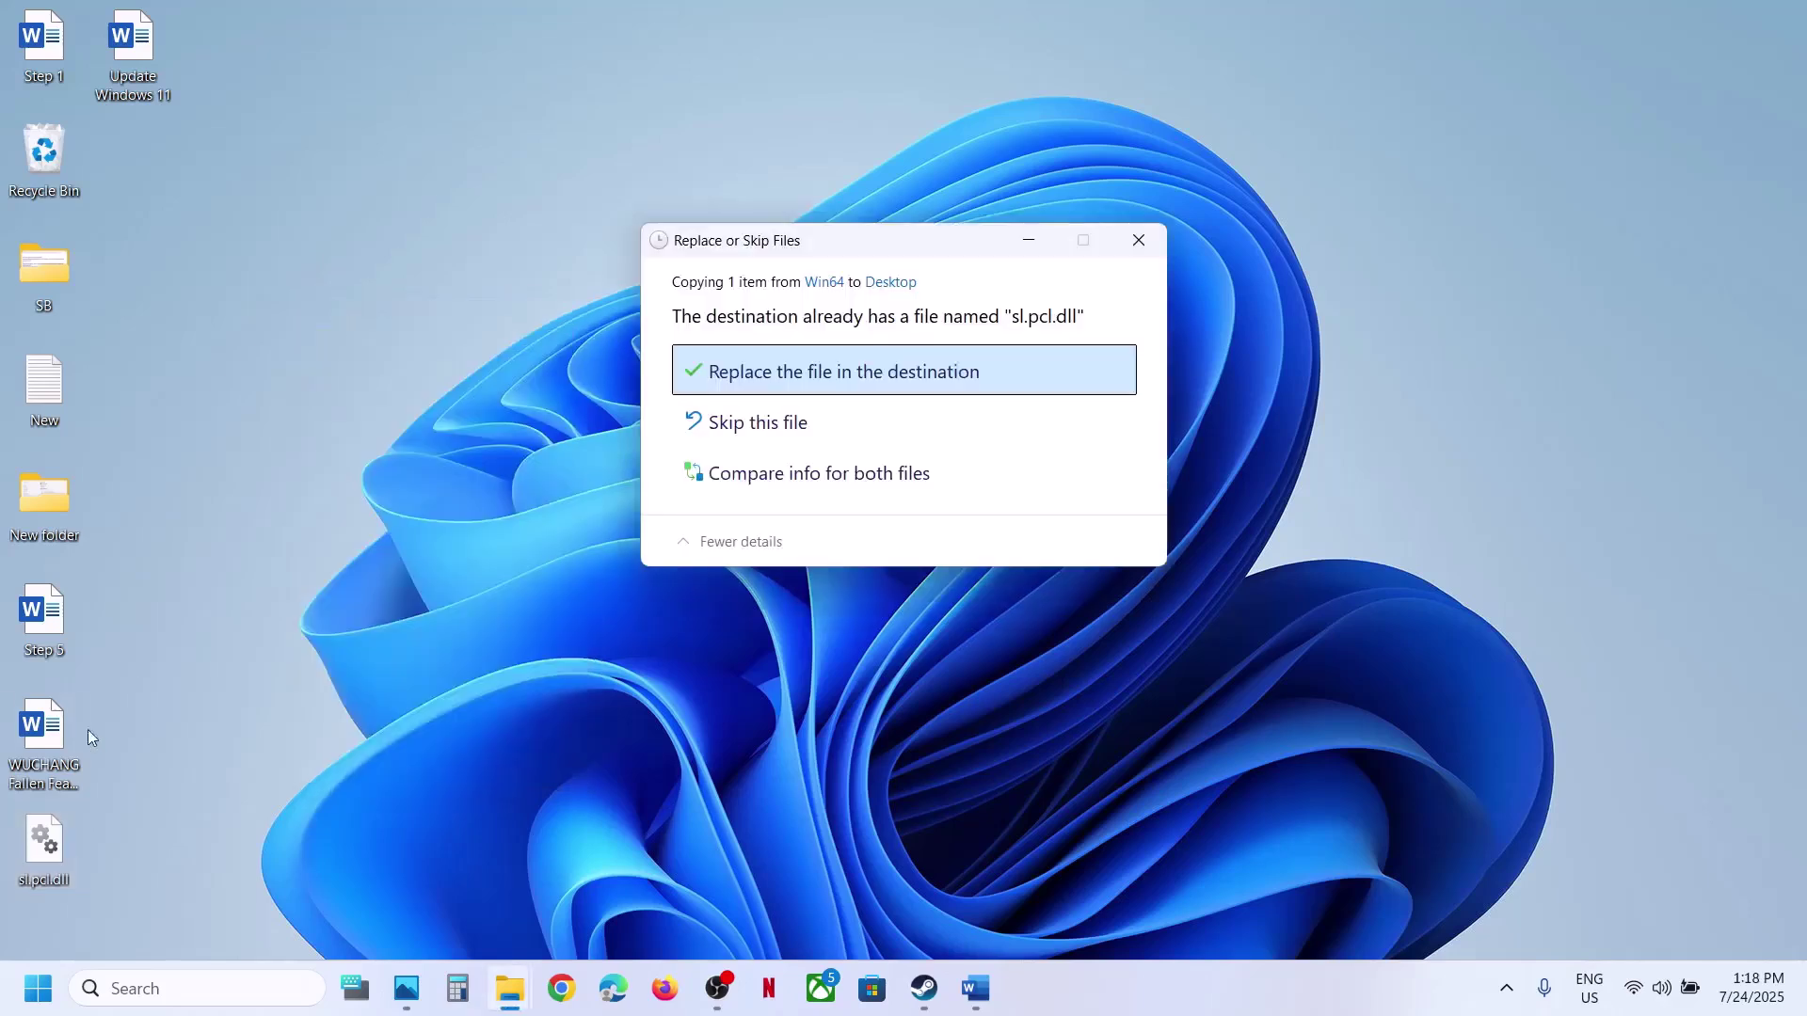
pyautogui.click(1131, 239)
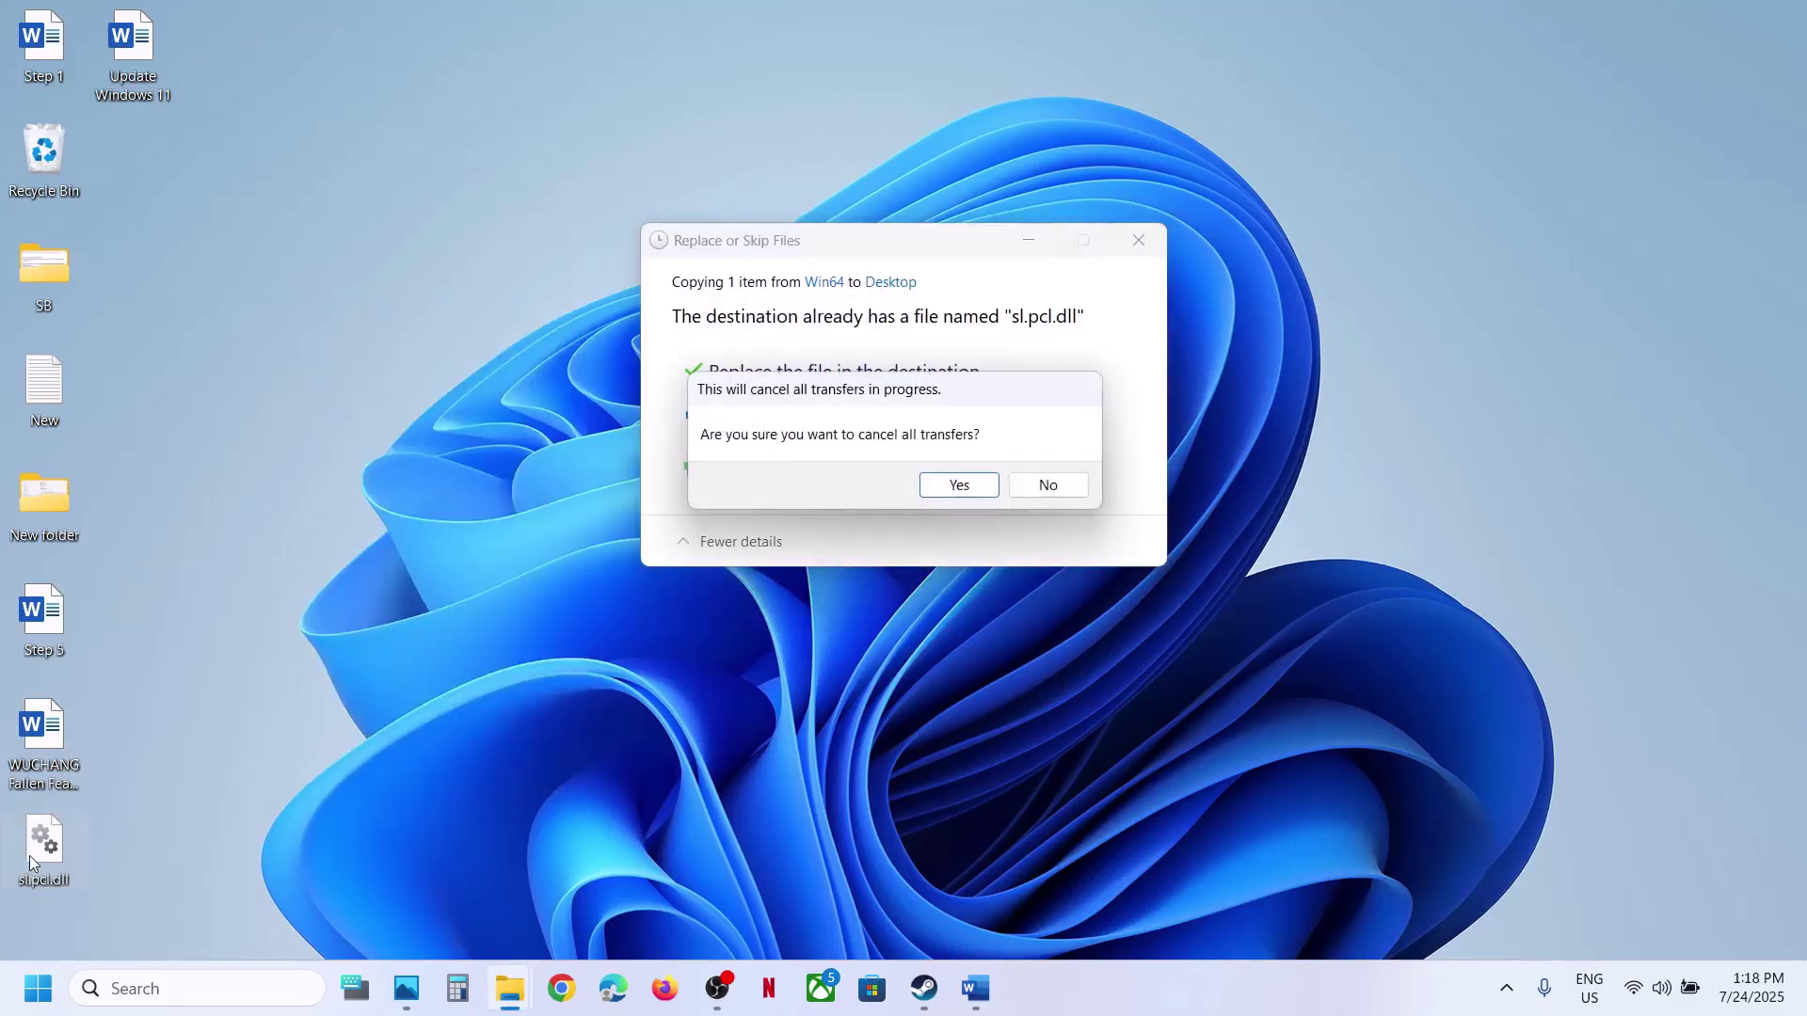
pyautogui.click(958, 484)
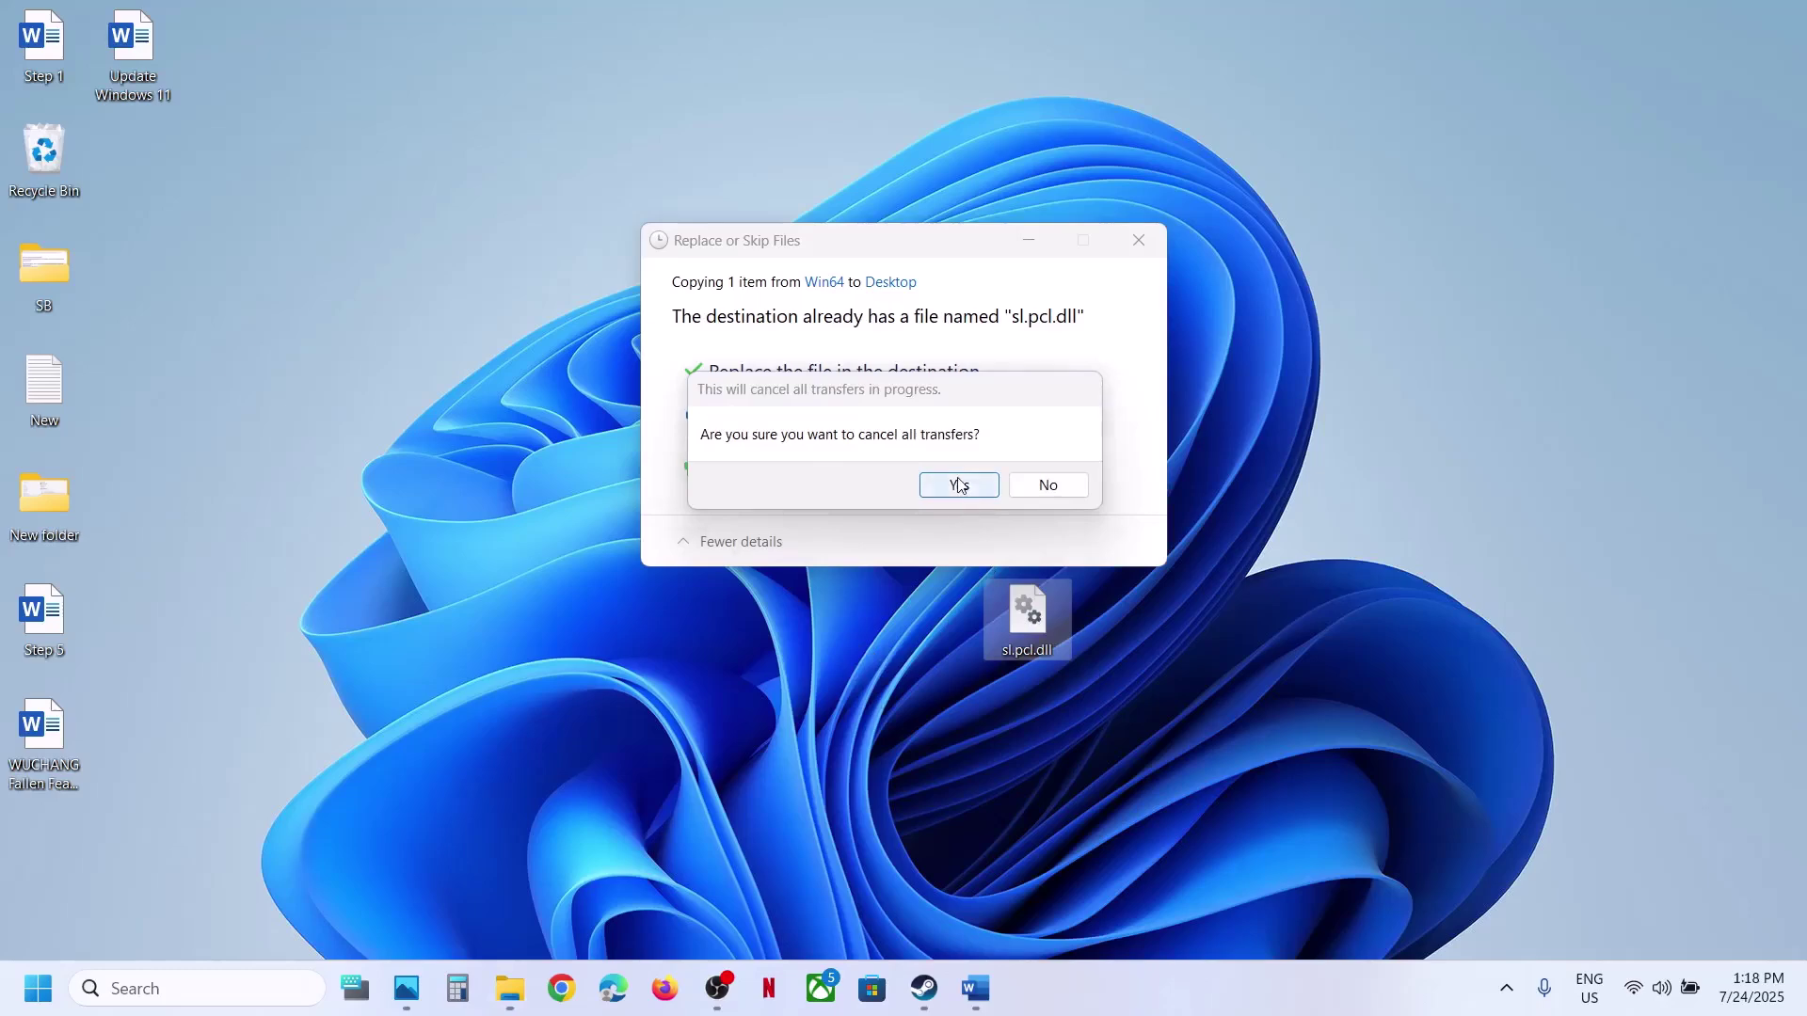
pyautogui.moveTo(1010, 625); pyautogui.dragTo(902, 471)
# - Return to the Win64 folder in File Explorer and rename sl.pcl.dll to sl.pcl.dll.old
pyautogui.click(513, 988)
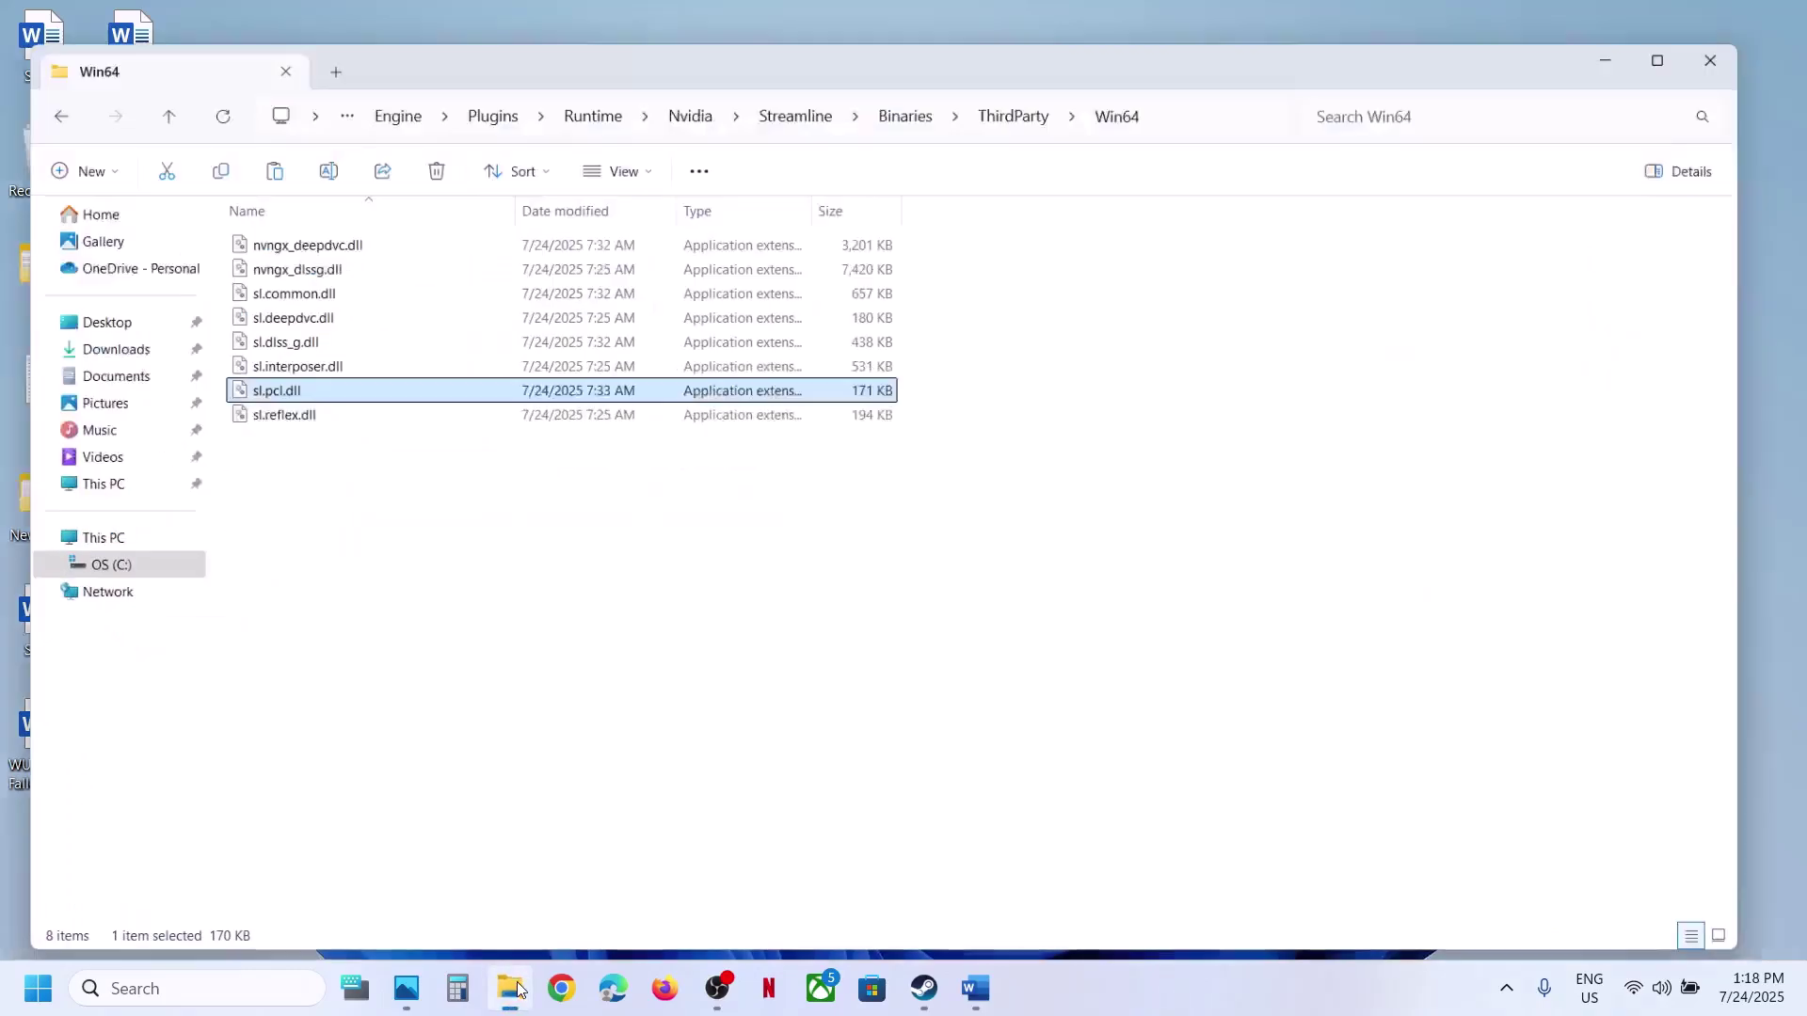
pyautogui.rightClick(320, 367)
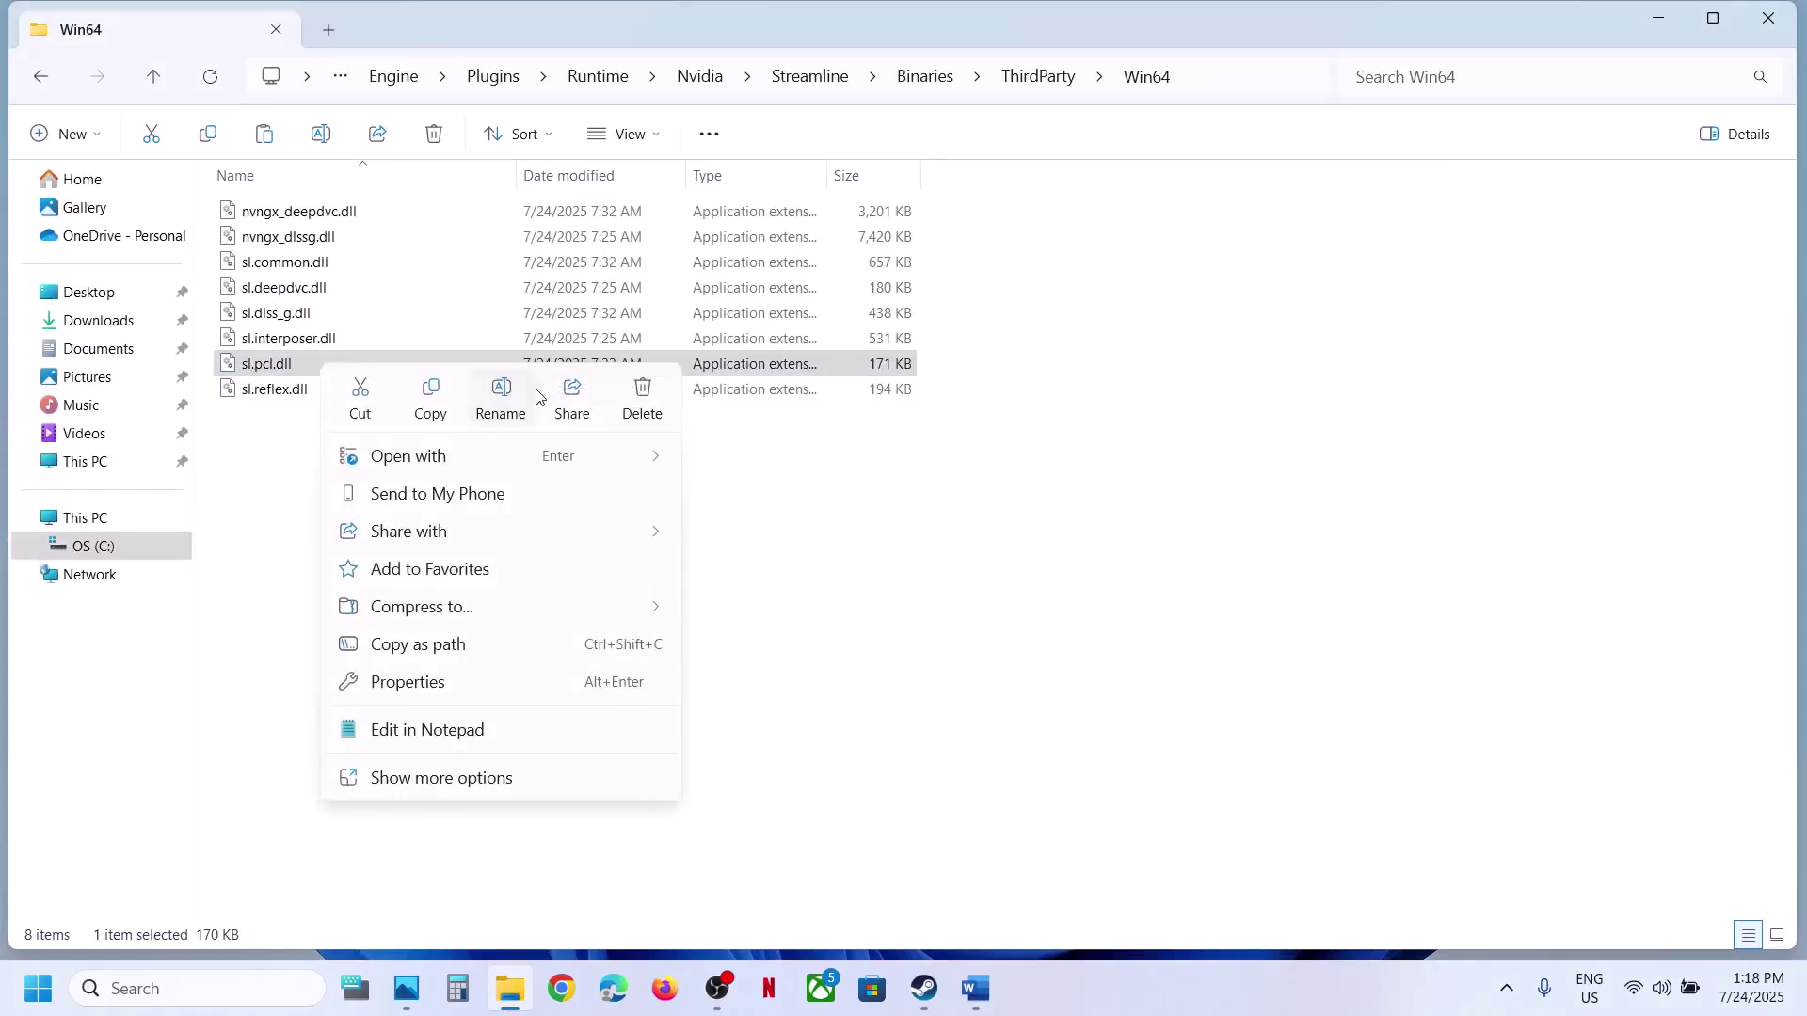
pyautogui.click(520, 396)
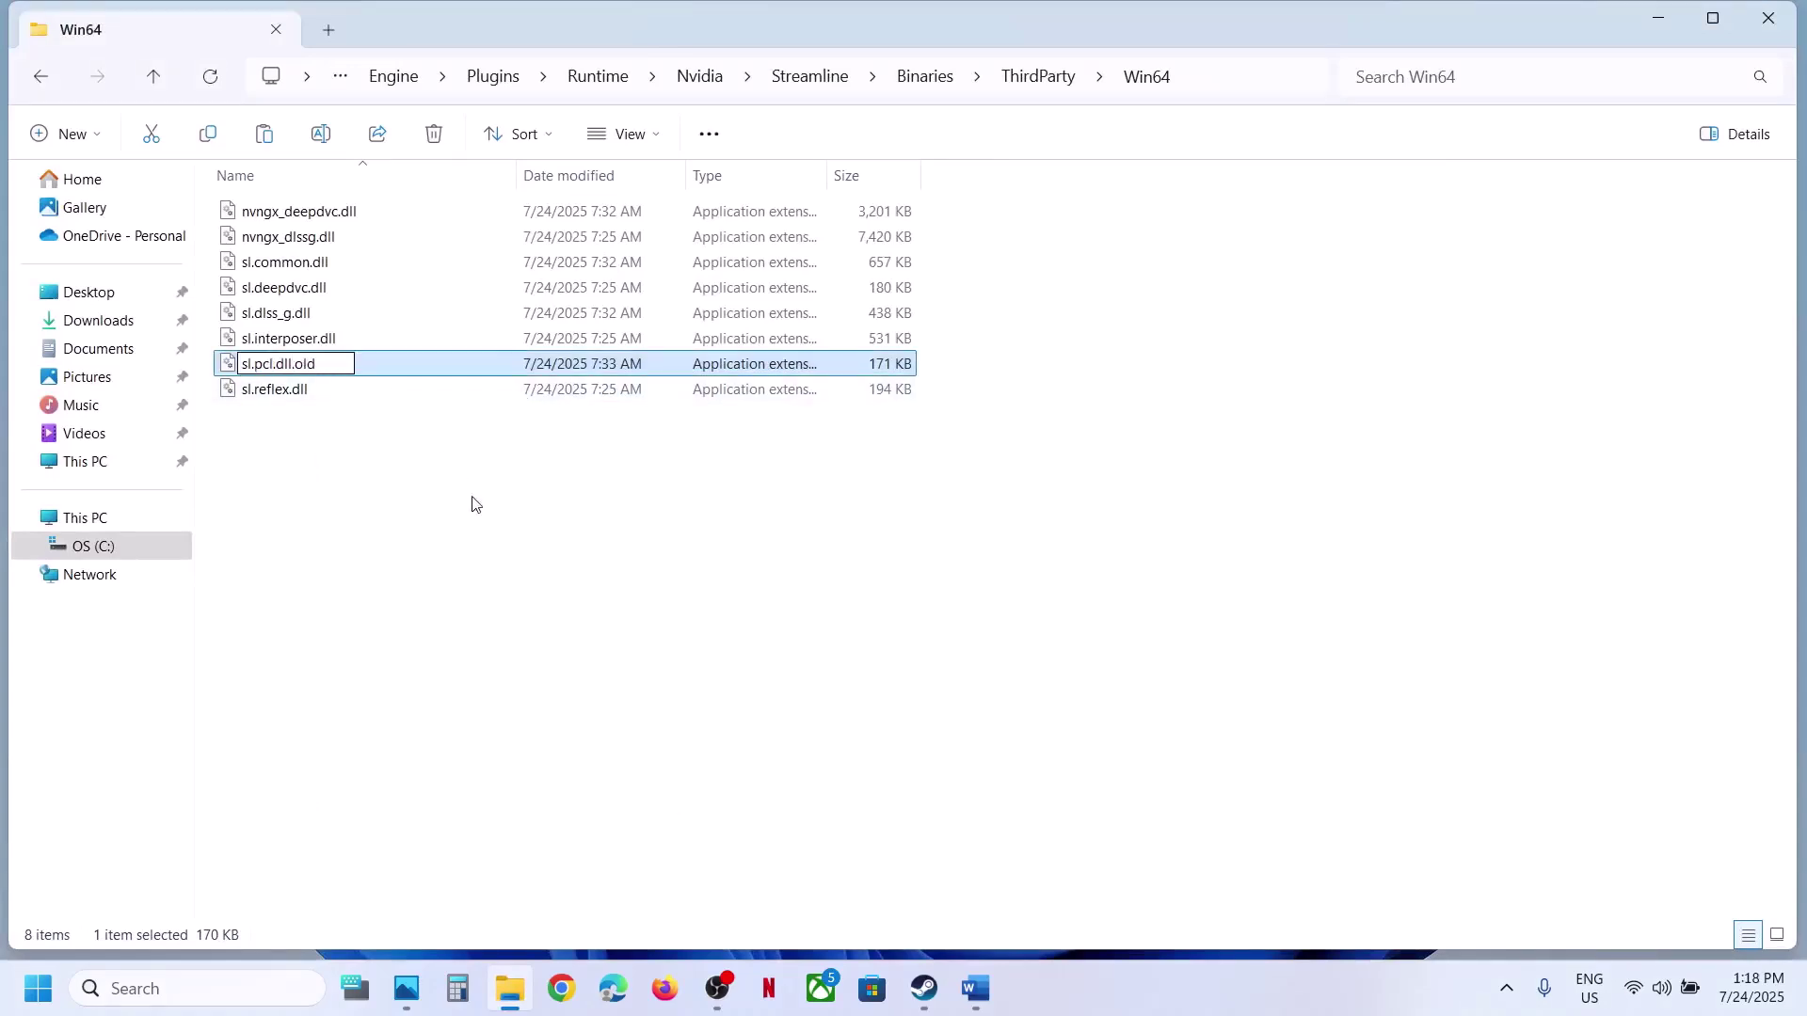
pyautogui.click(522, 598)
# - Switch to the Word document and highlight the Step 4 instruction on renaming or deleting the config folder
pyautogui.click(927, 986)
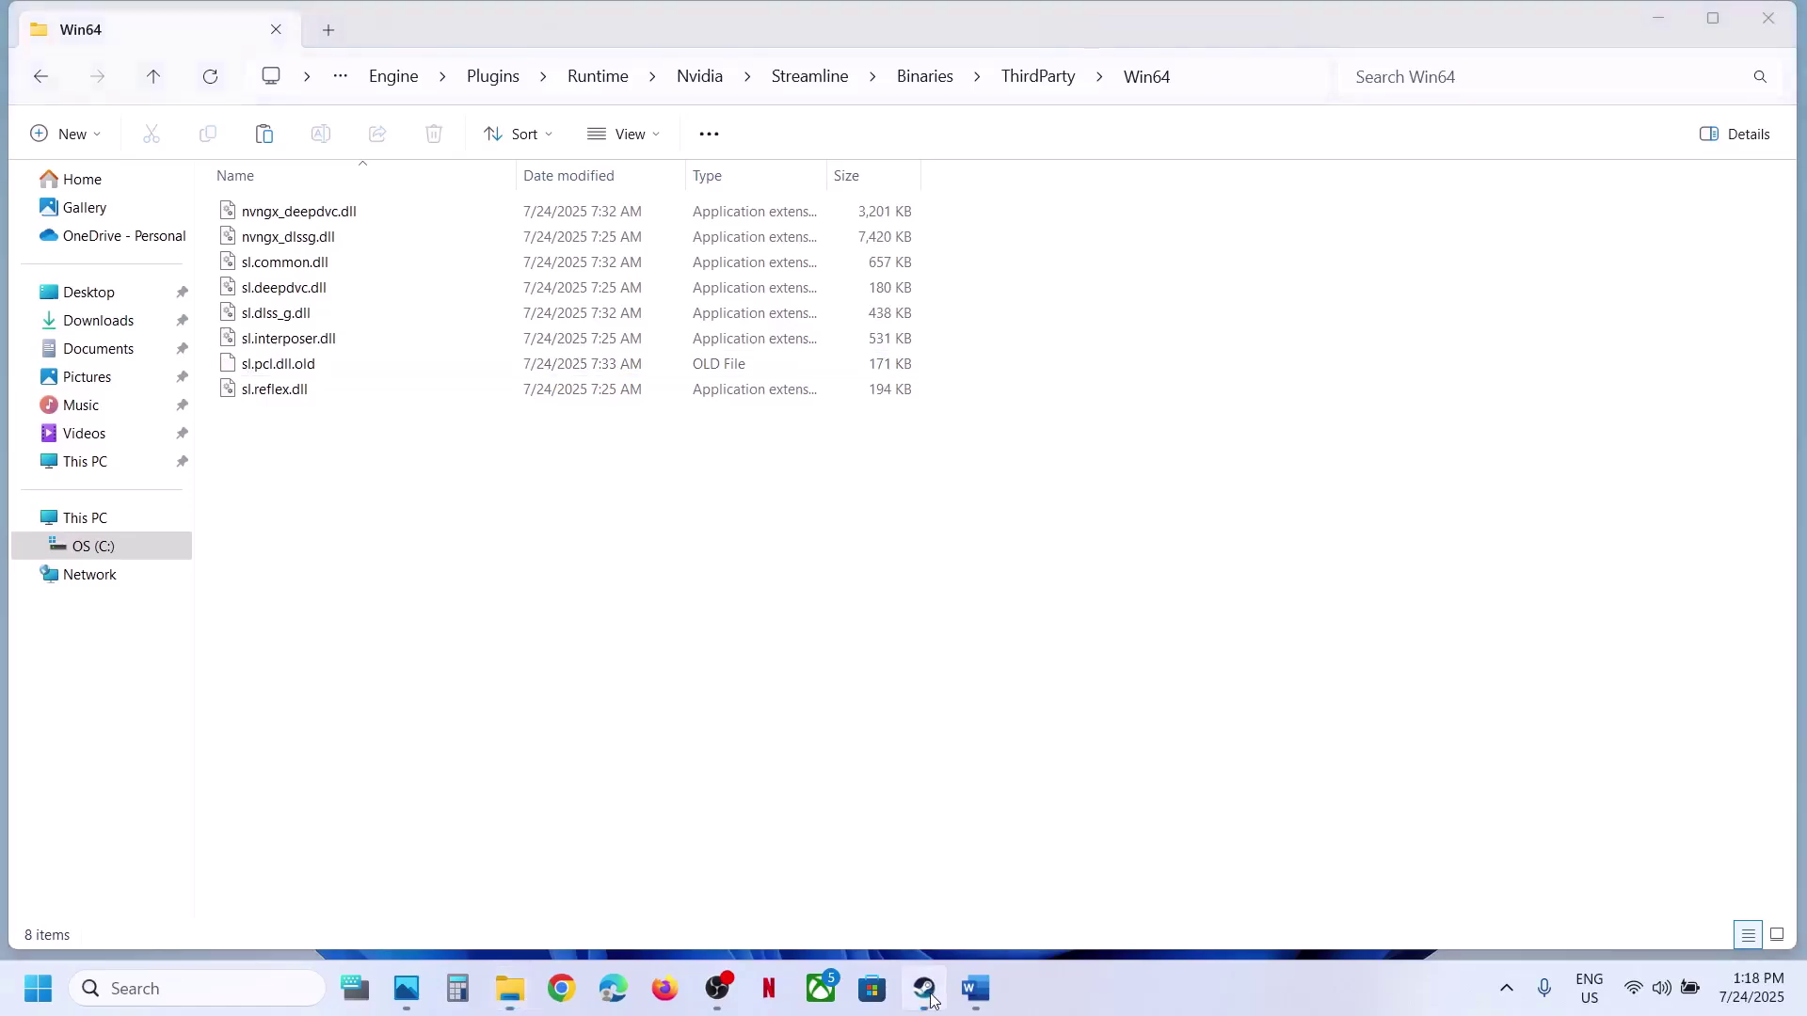
pyautogui.click(976, 988)
pyautogui.scroll(-5, 698, 495)
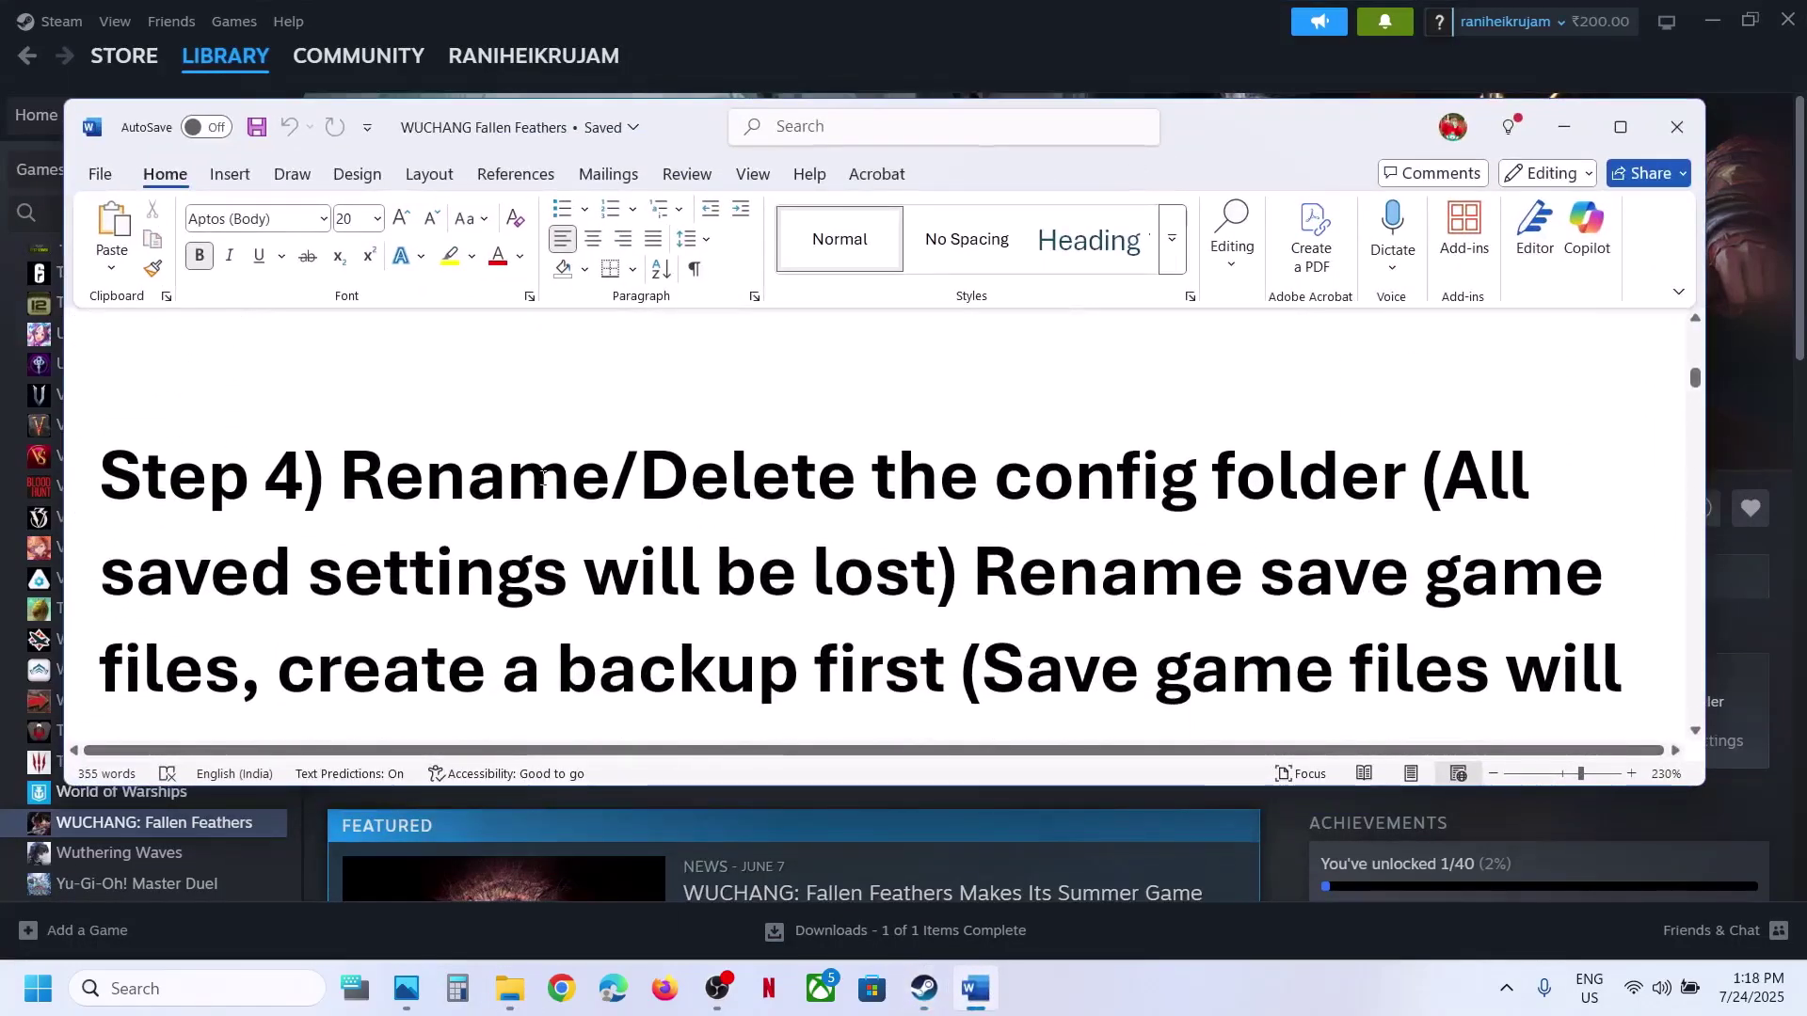
pyautogui.moveTo(612, 482); pyautogui.dragTo(104, 377)
# - Switch to File Explorer and open the Test folder under Users on the C: drive
pyautogui.click(1031, 817)
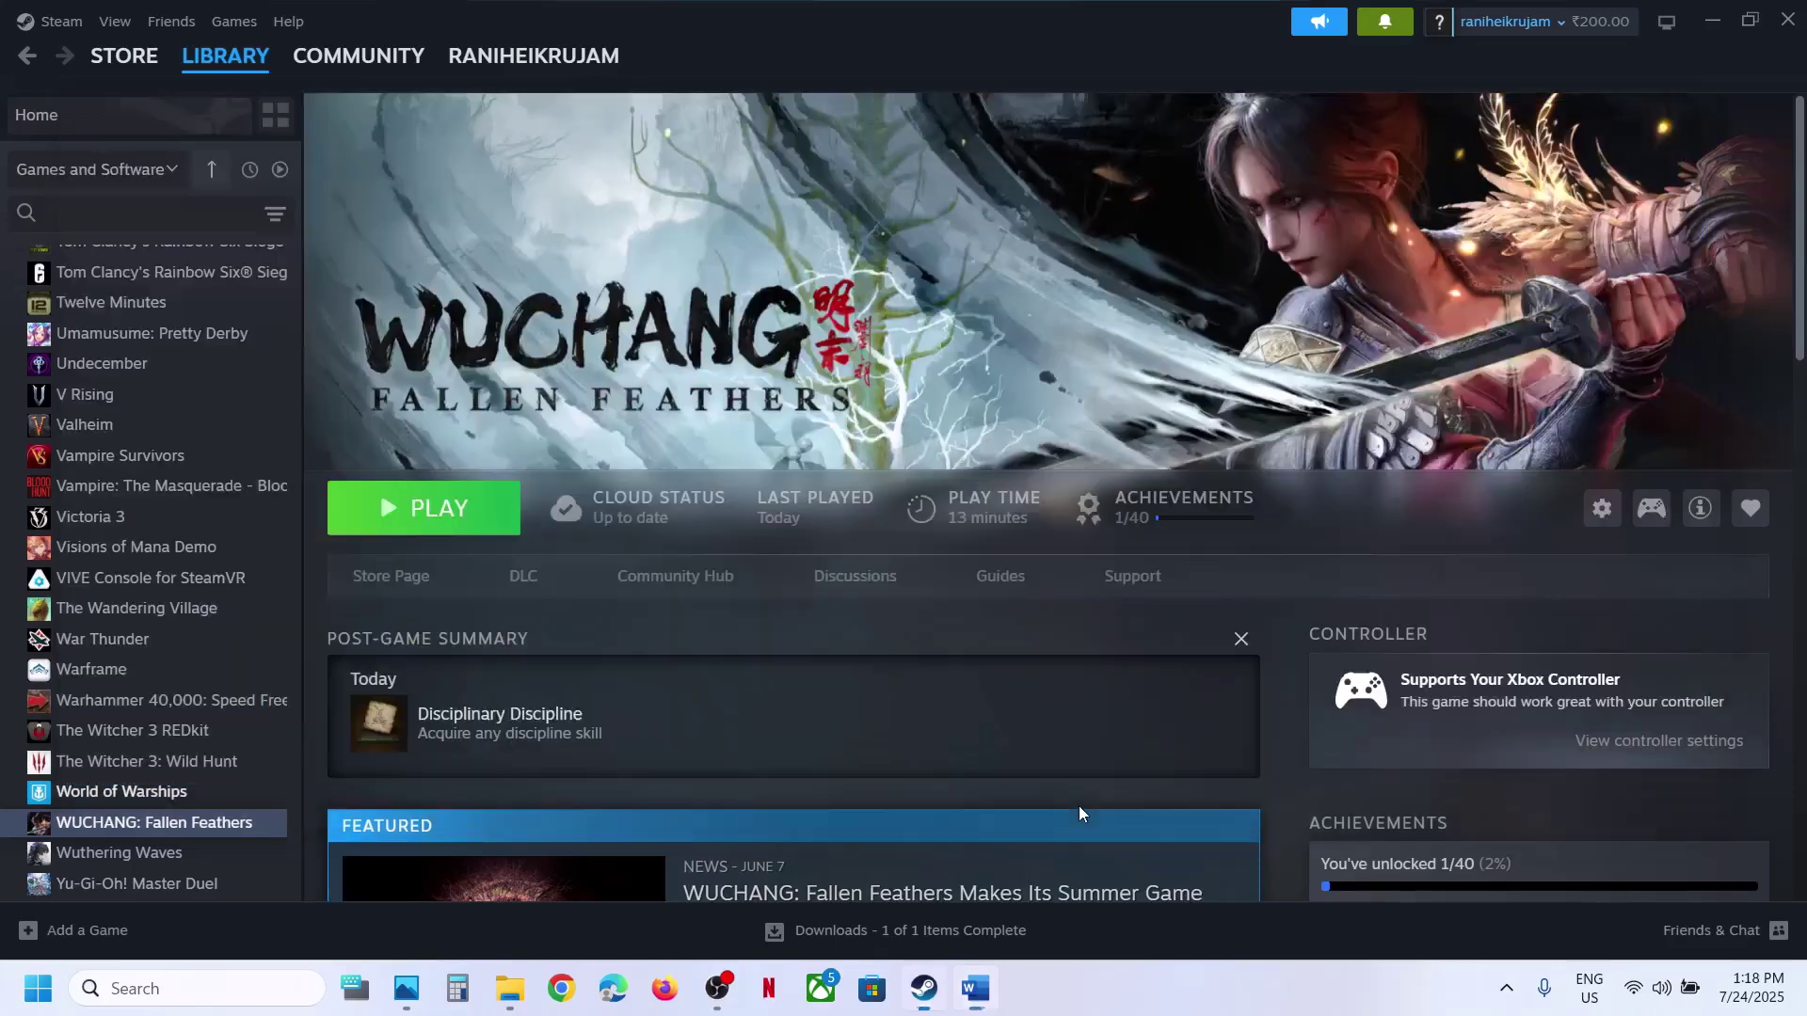
pyautogui.click(509, 989)
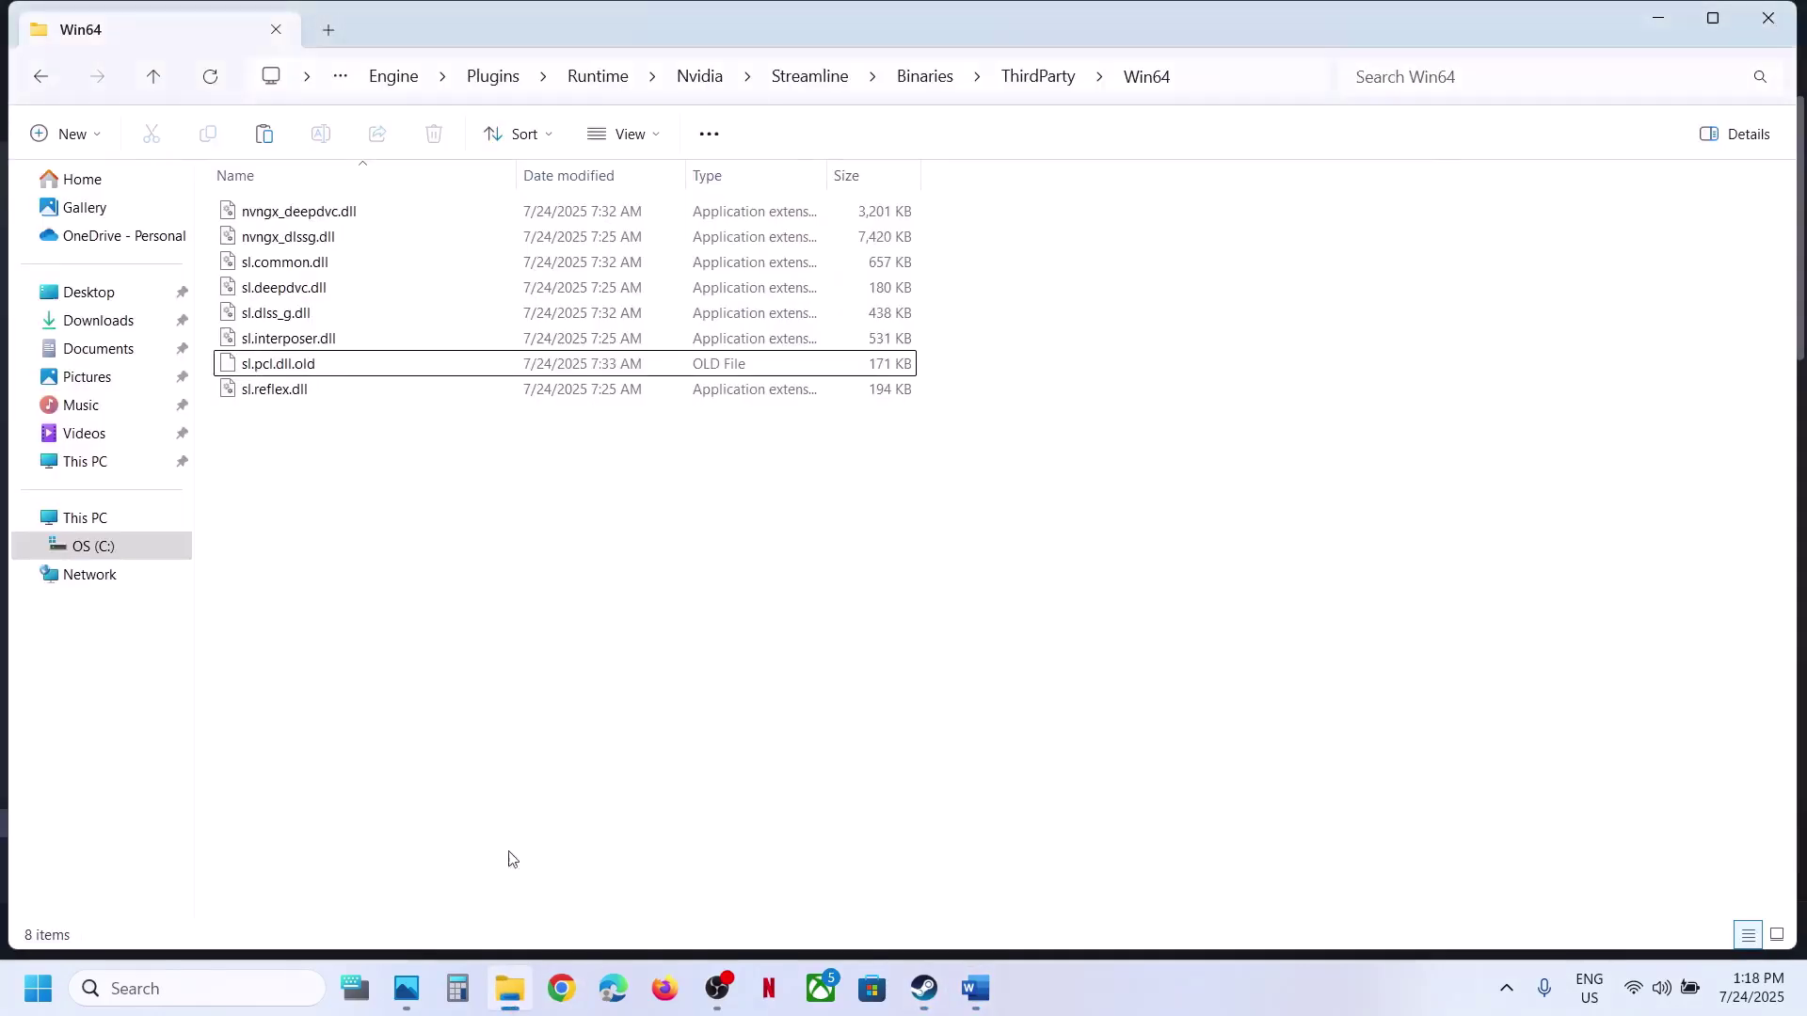
pyautogui.click(83, 513)
pyautogui.doubleClick(408, 245)
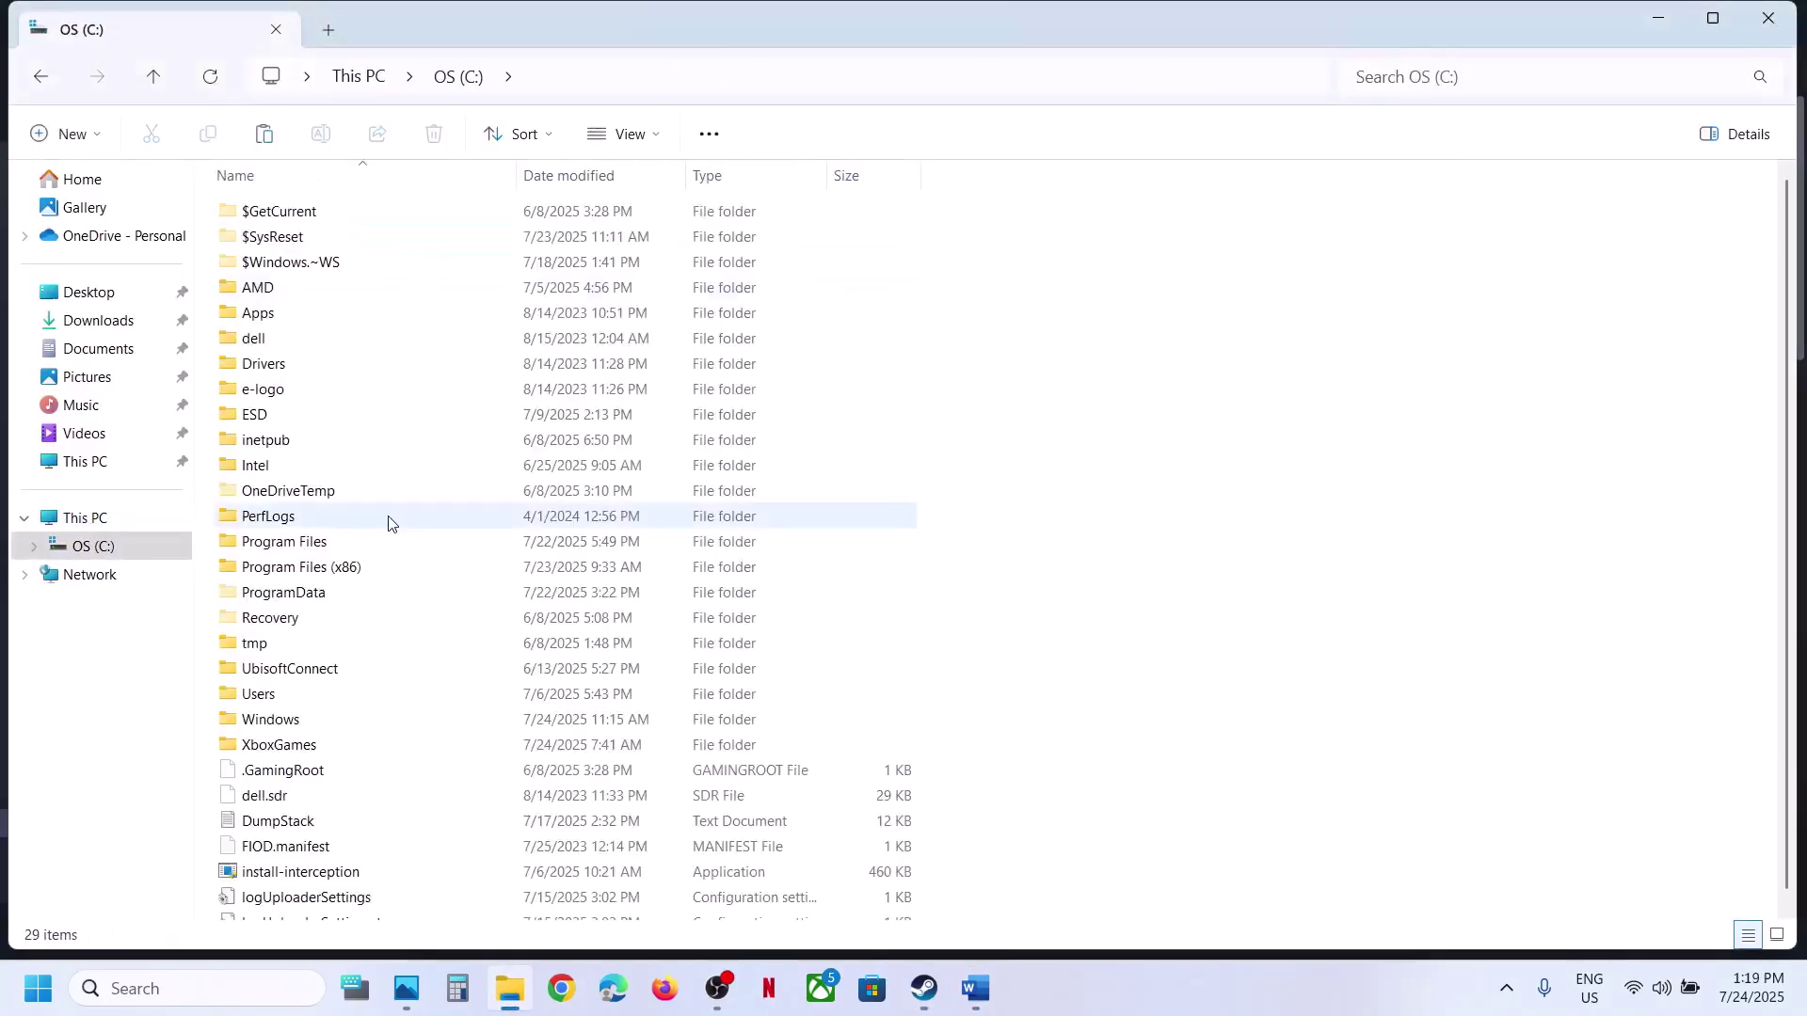
pyautogui.scroll(-1, 302, 686)
pyautogui.doubleClick(301, 682)
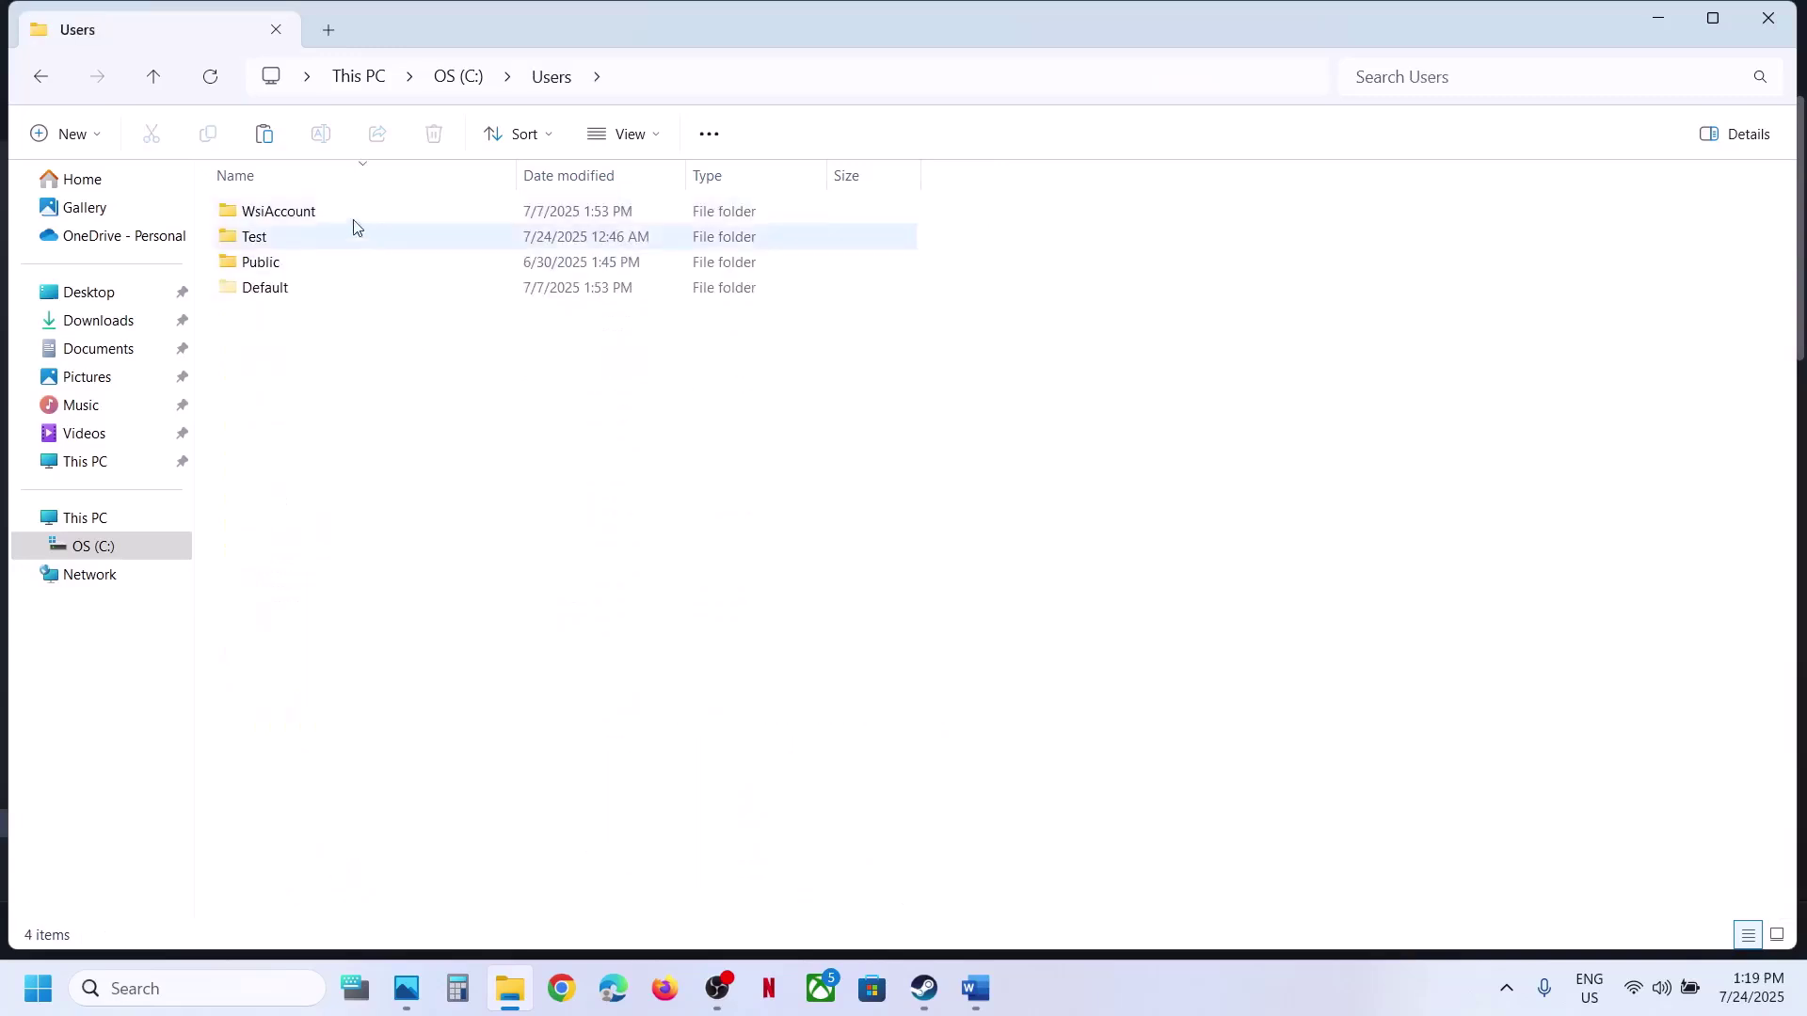
pyautogui.doubleClick(288, 246)
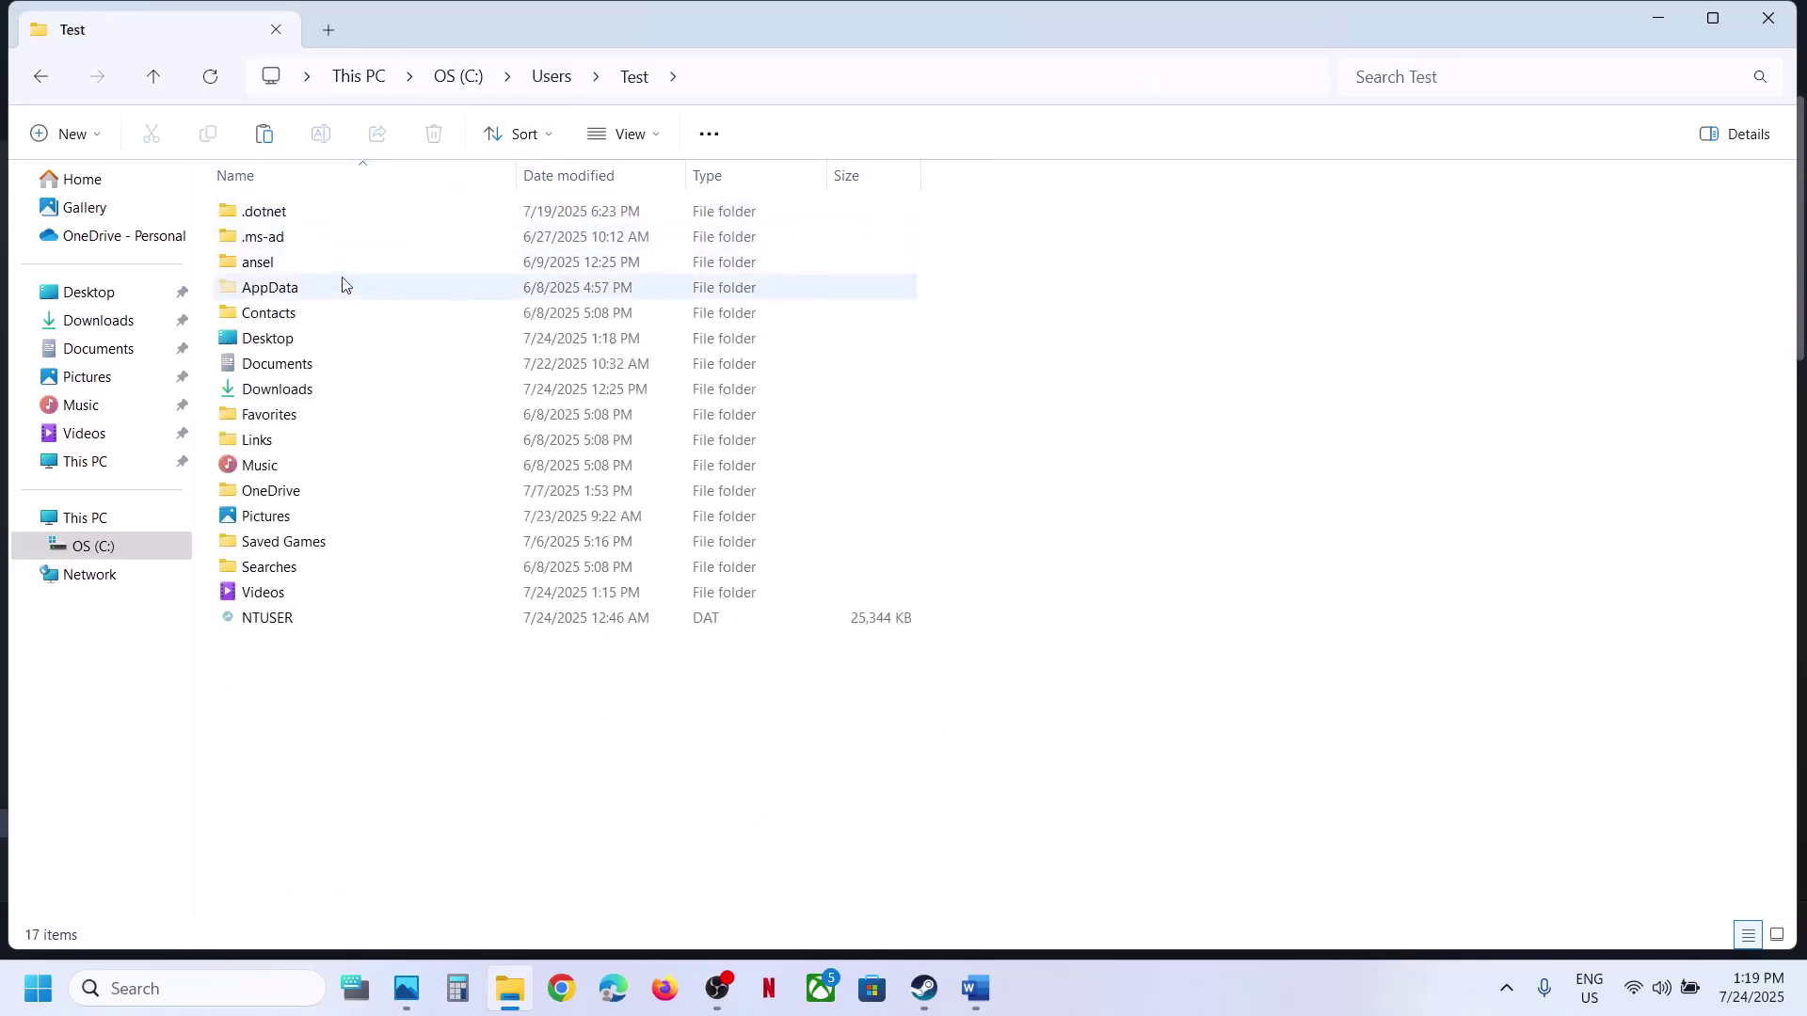
# - Check the Hidden items display option for the AppData folder and open AppData\Local
pyautogui.click(325, 296)
pyautogui.click(656, 139)
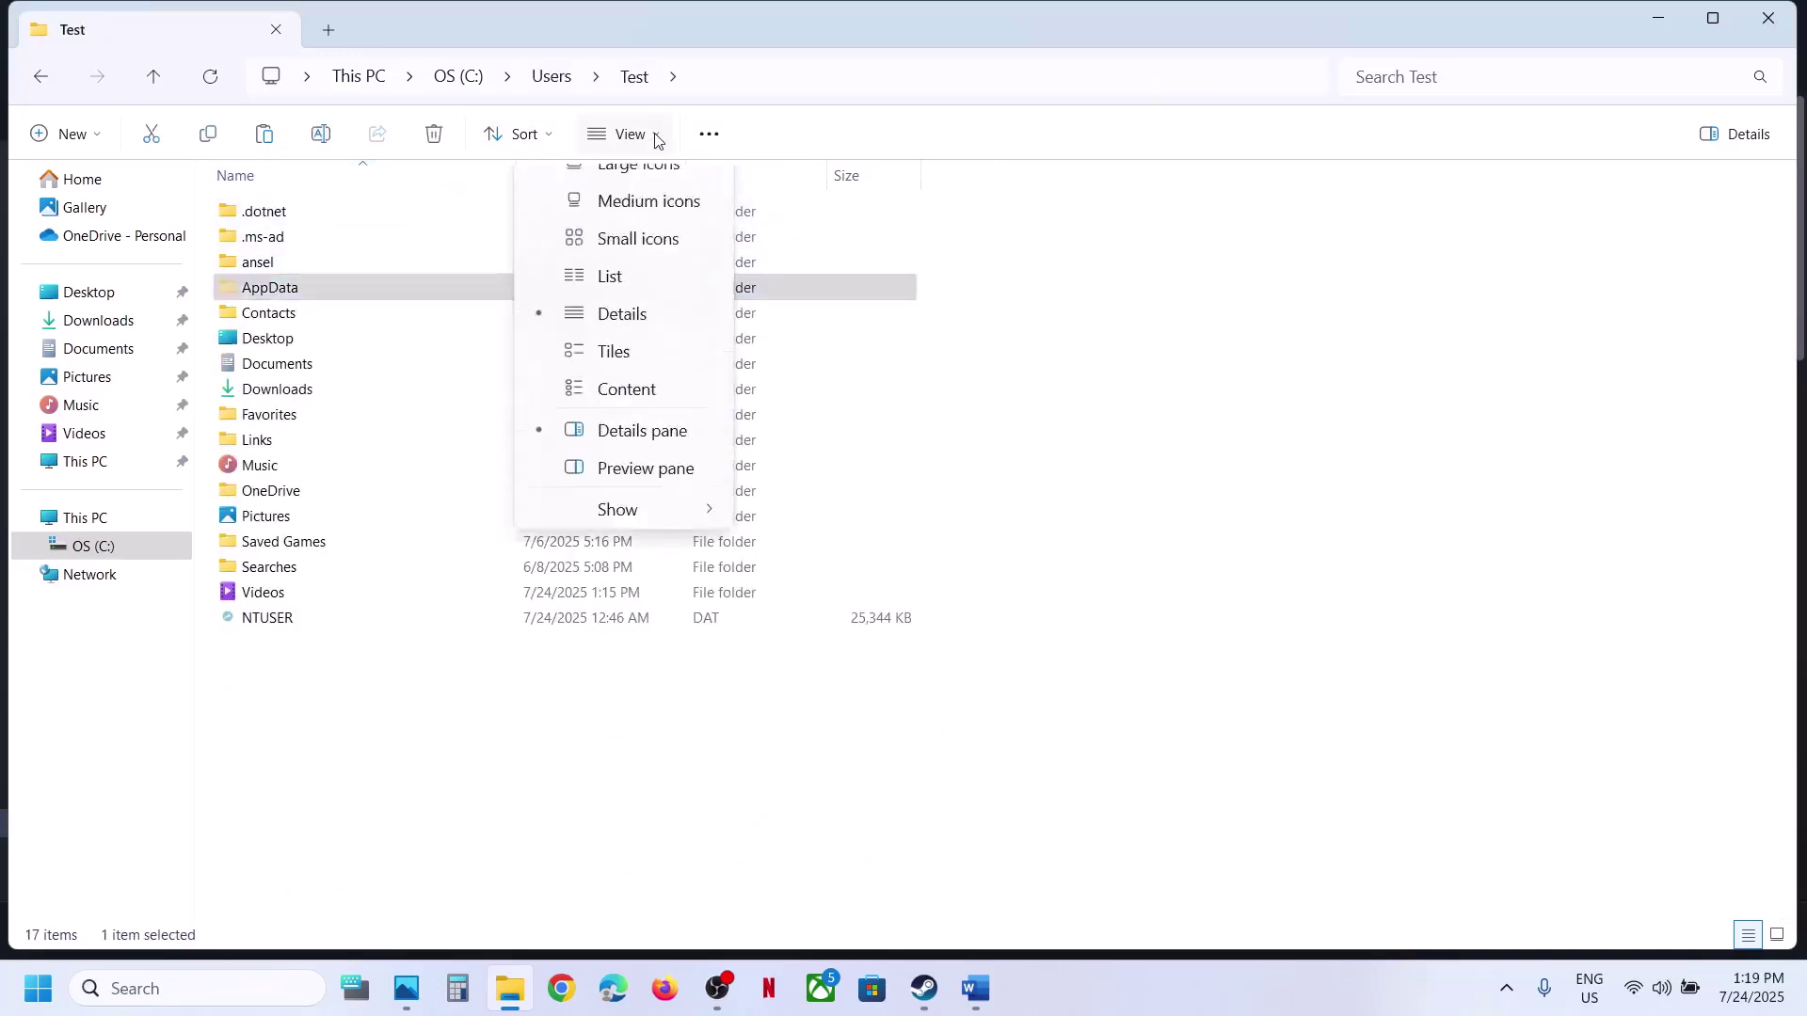
pyautogui.moveTo(647, 578)
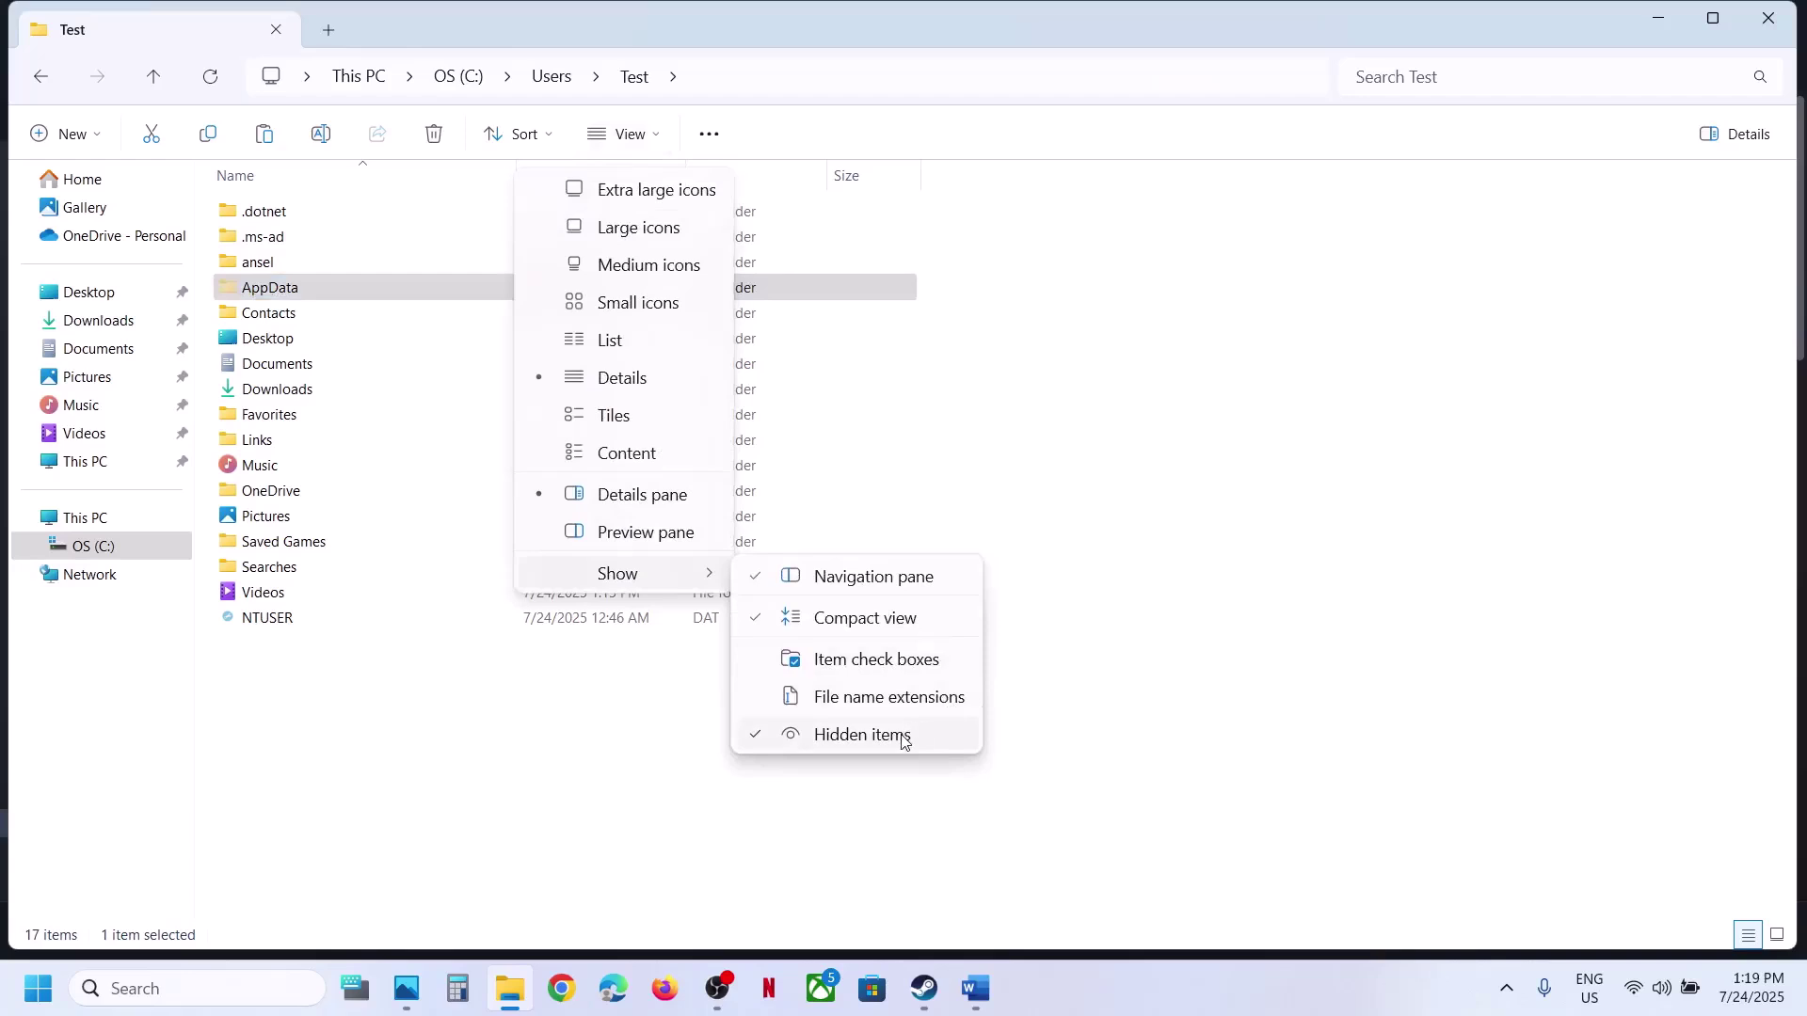
pyautogui.click(367, 289)
pyautogui.doubleClick(367, 290)
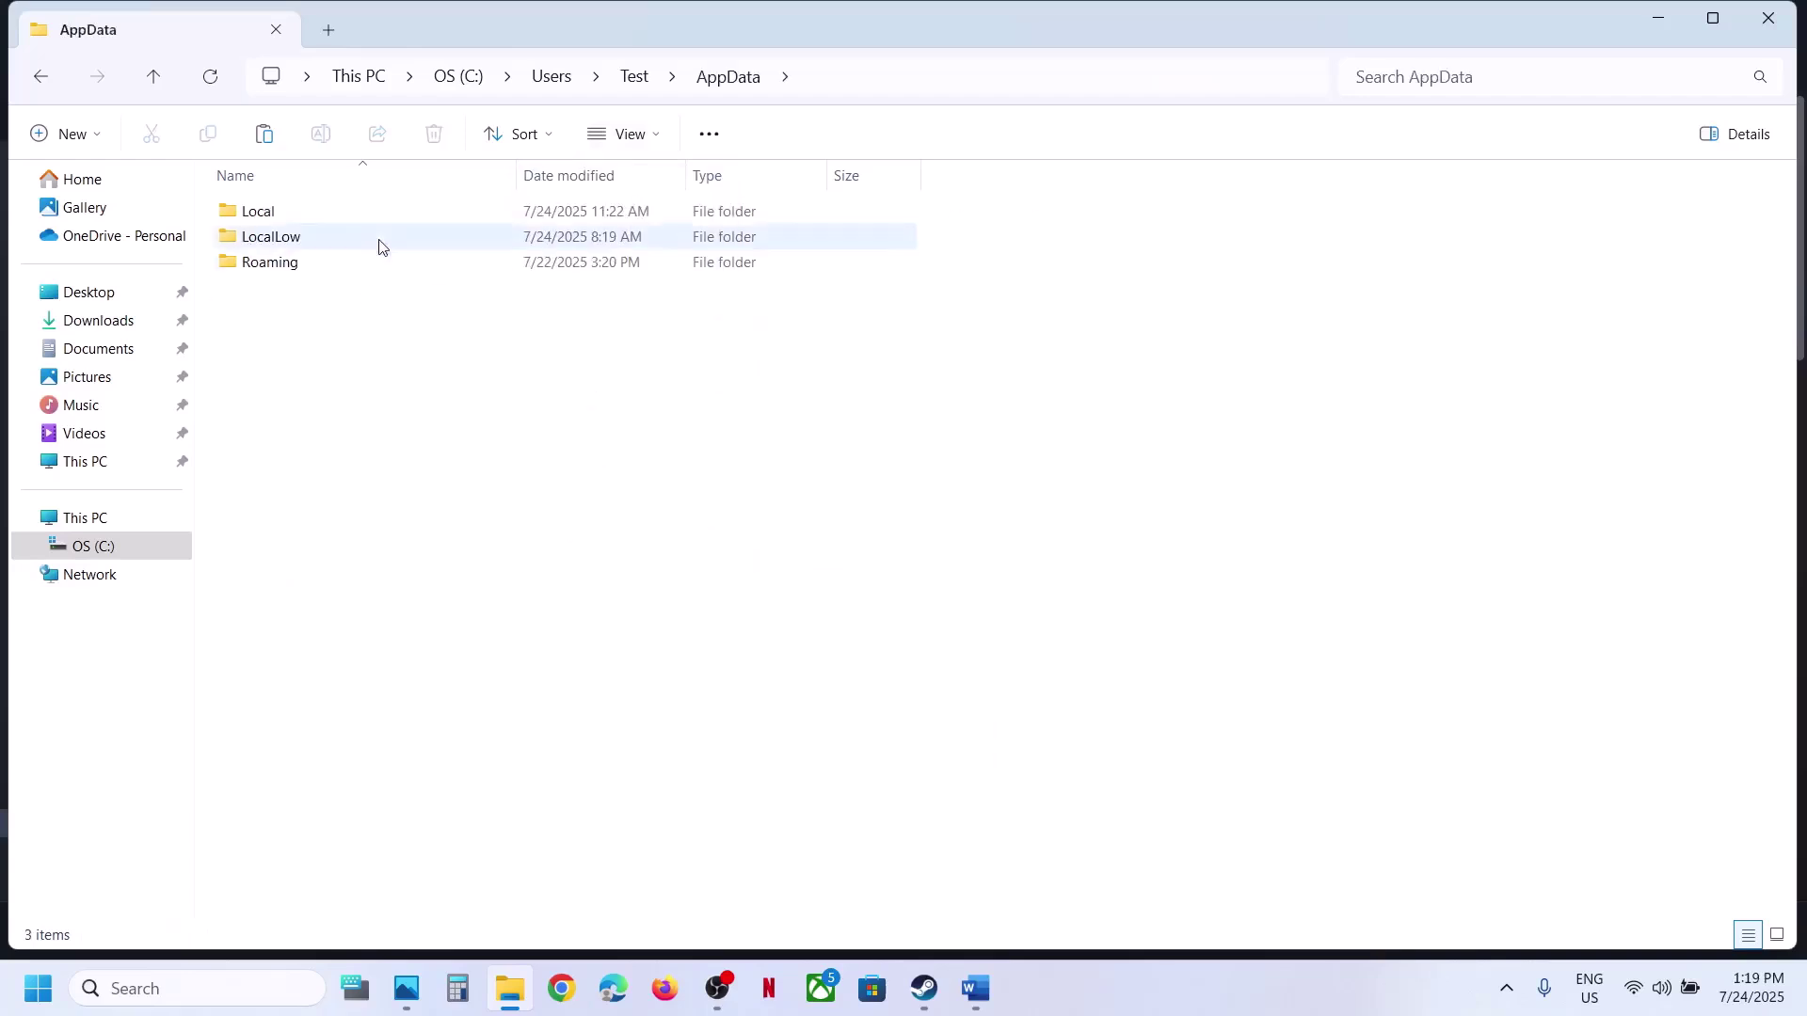
pyautogui.doubleClick(315, 216)
# - Open the Saved folder inside the game's Project_Plague folder
pyautogui.click(367, 291)
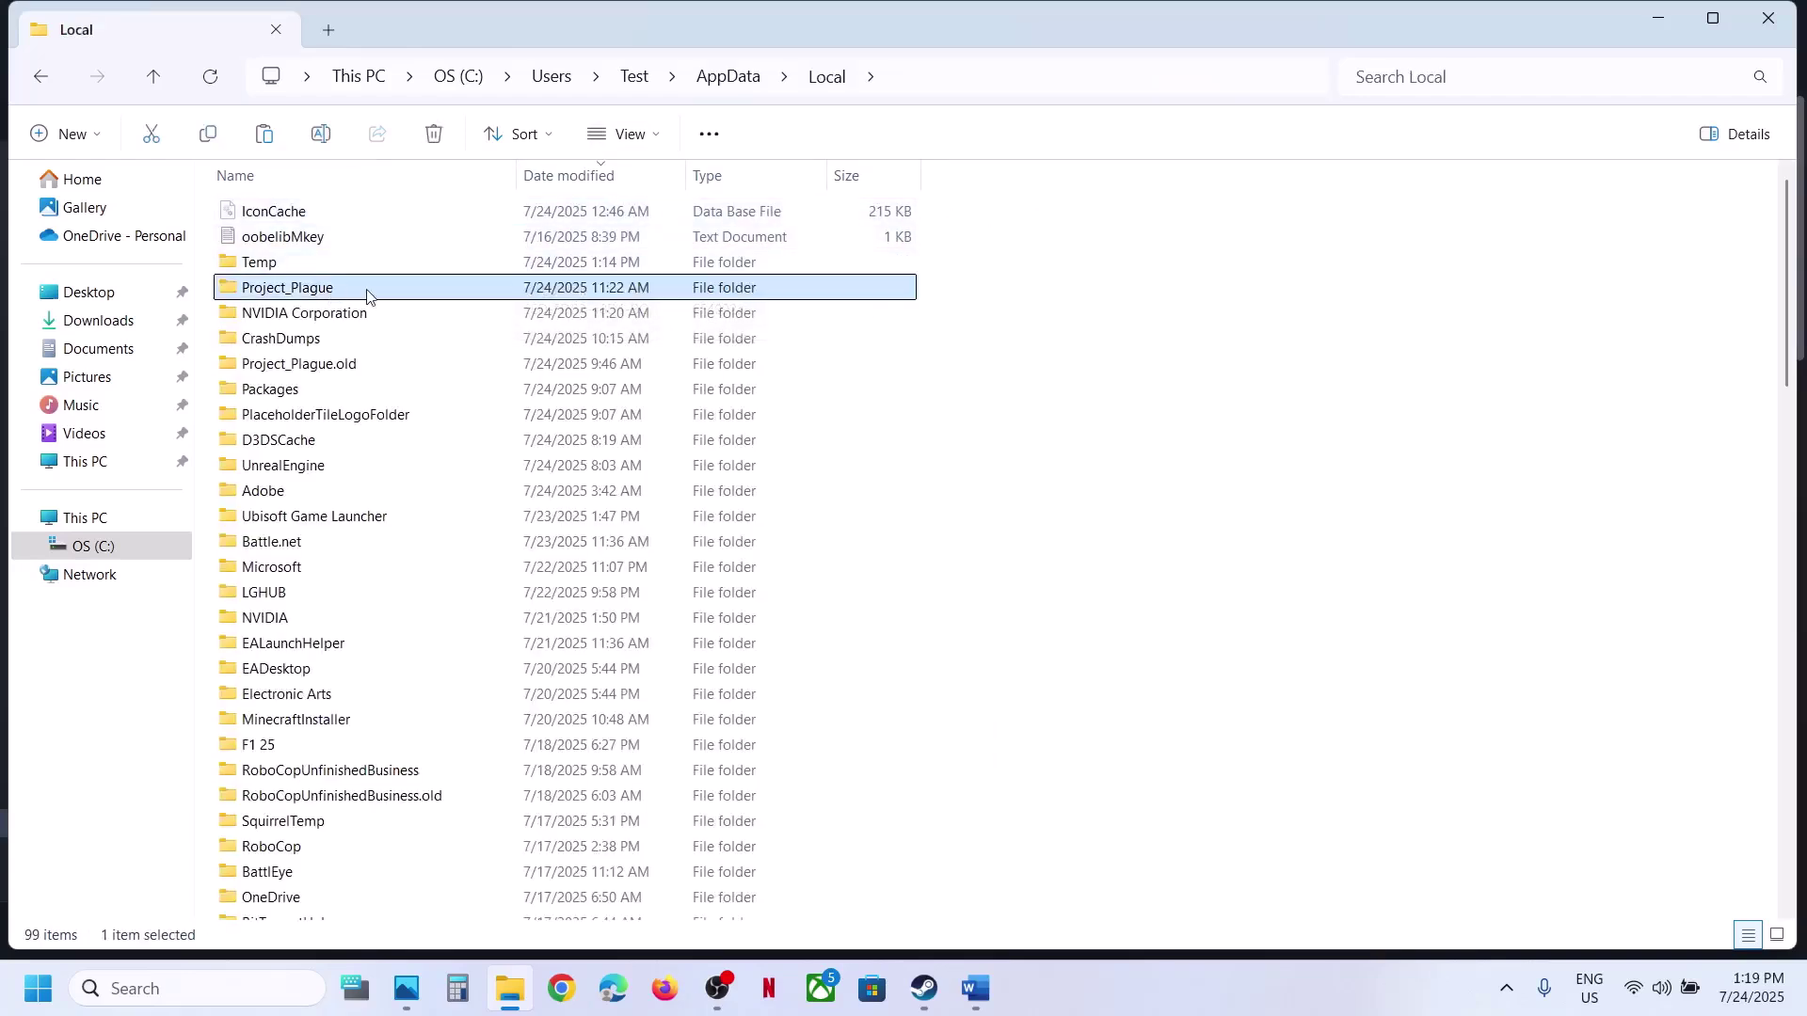
pyautogui.doubleClick(367, 294)
pyautogui.click(311, 216)
pyautogui.doubleClick(310, 216)
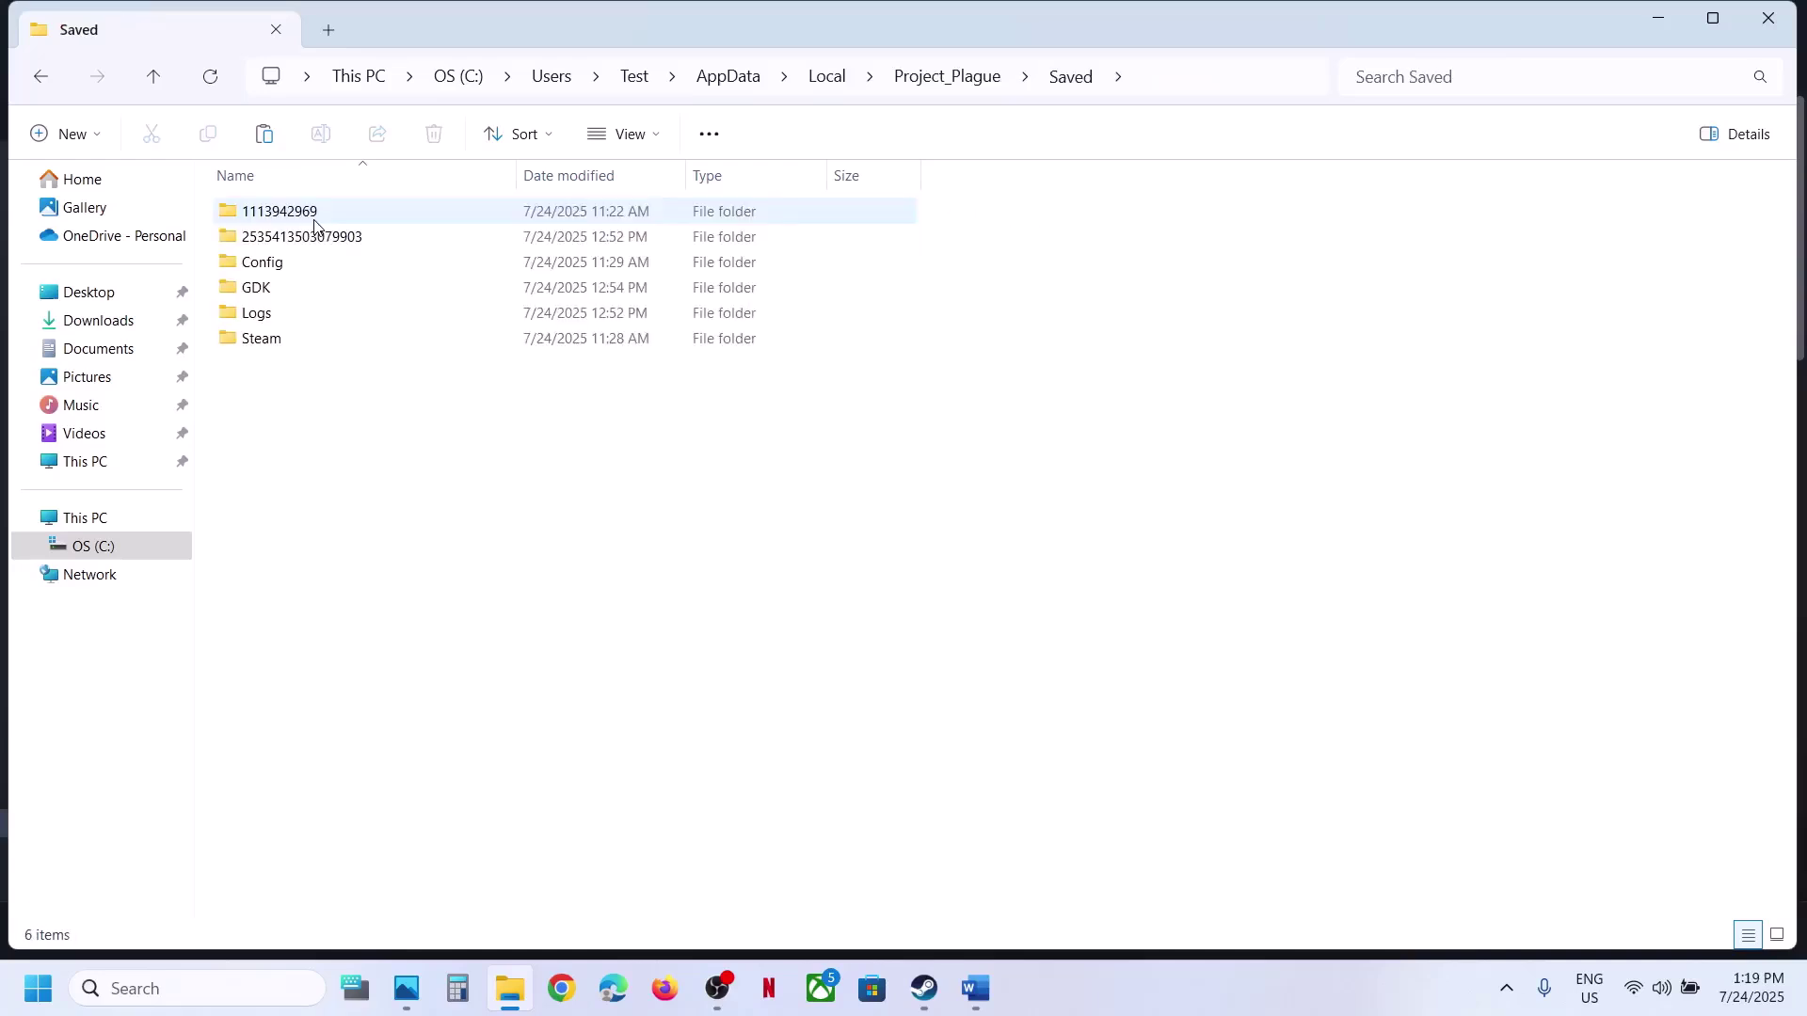
# - Copy the Config folder to the desktop as a backup and place it near the desktop's centre, below sl.pcl.dll
pyautogui.click(296, 266)
pyautogui.rightClick(289, 267)
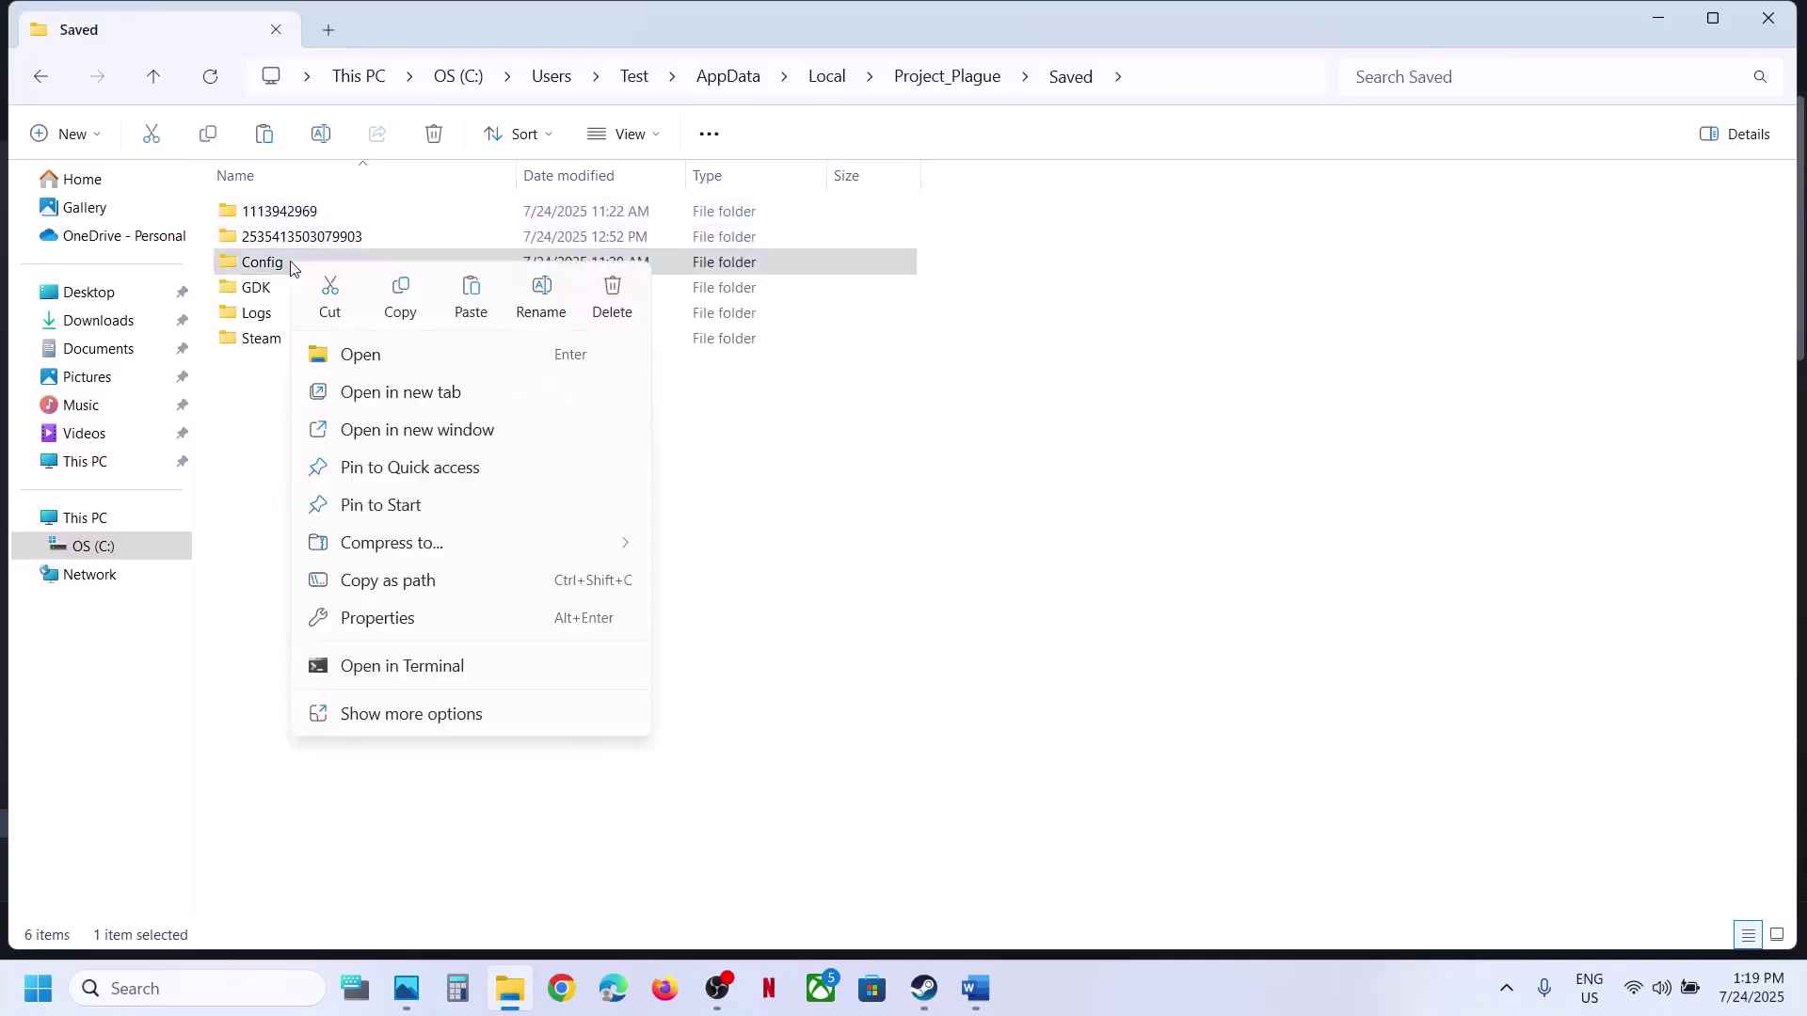
pyautogui.click(409, 300)
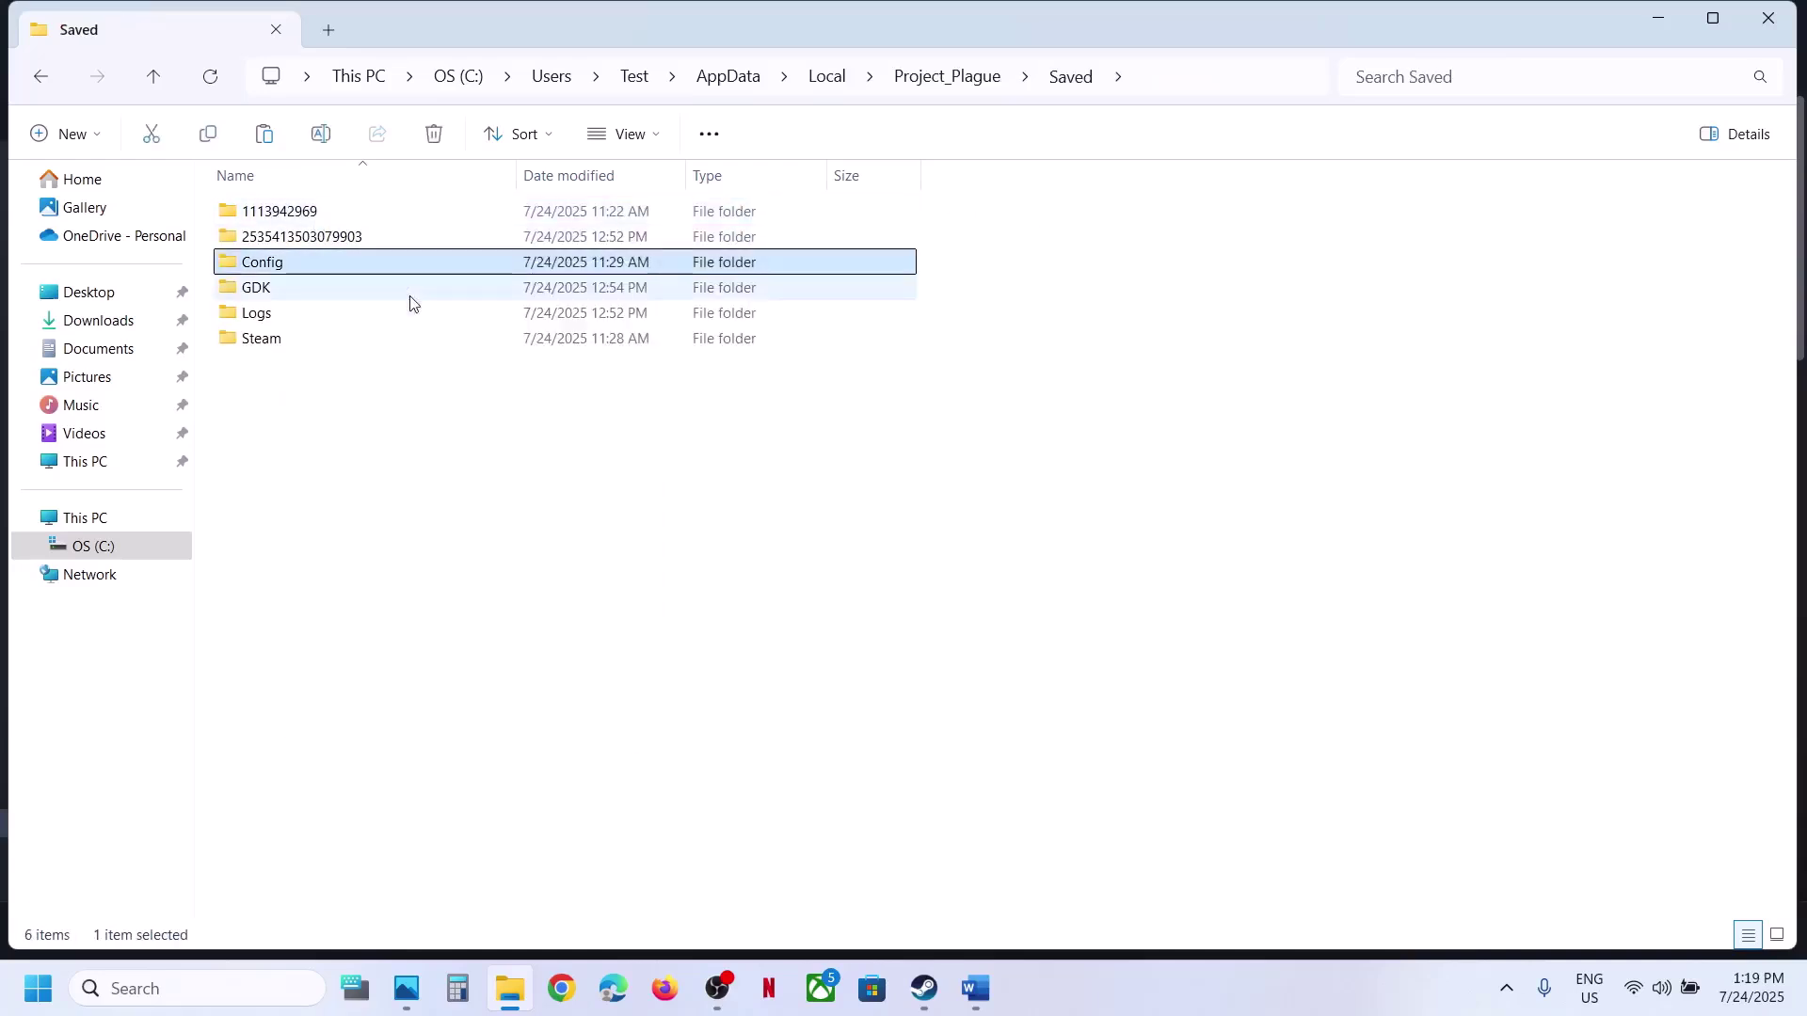
pyautogui.press('super+f')
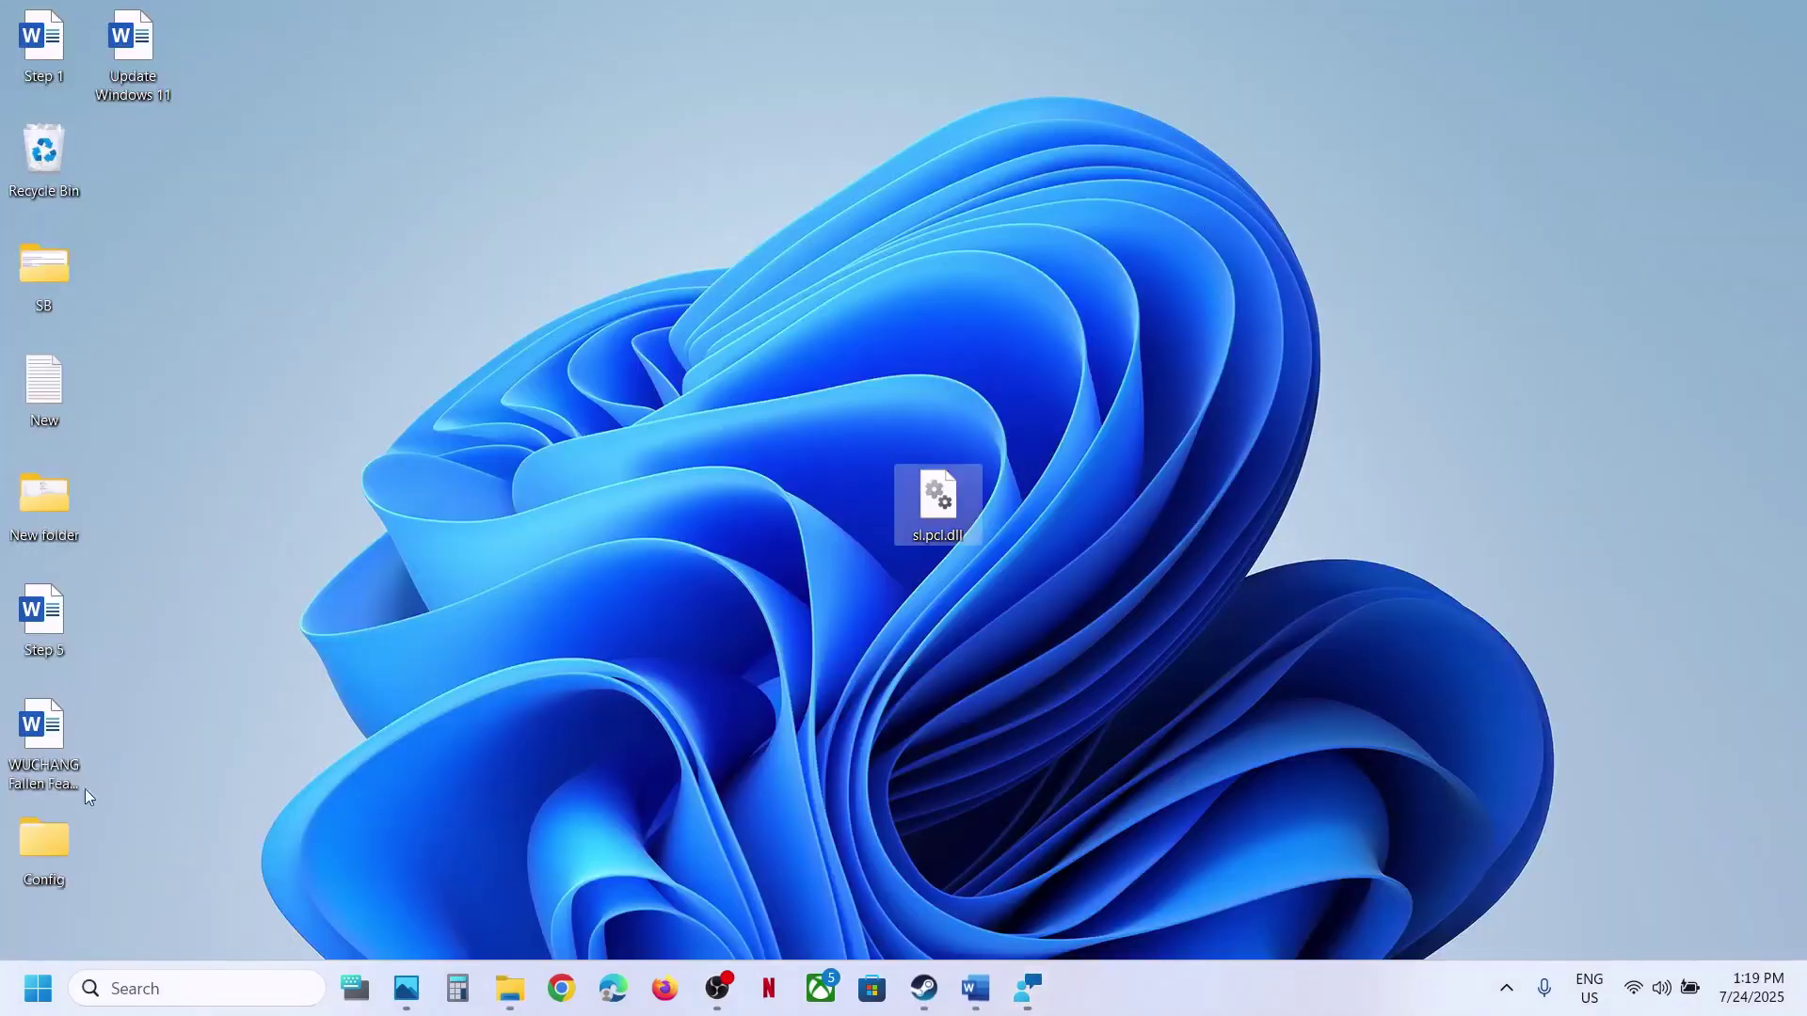
pyautogui.moveTo(36, 854); pyautogui.dragTo(841, 579)
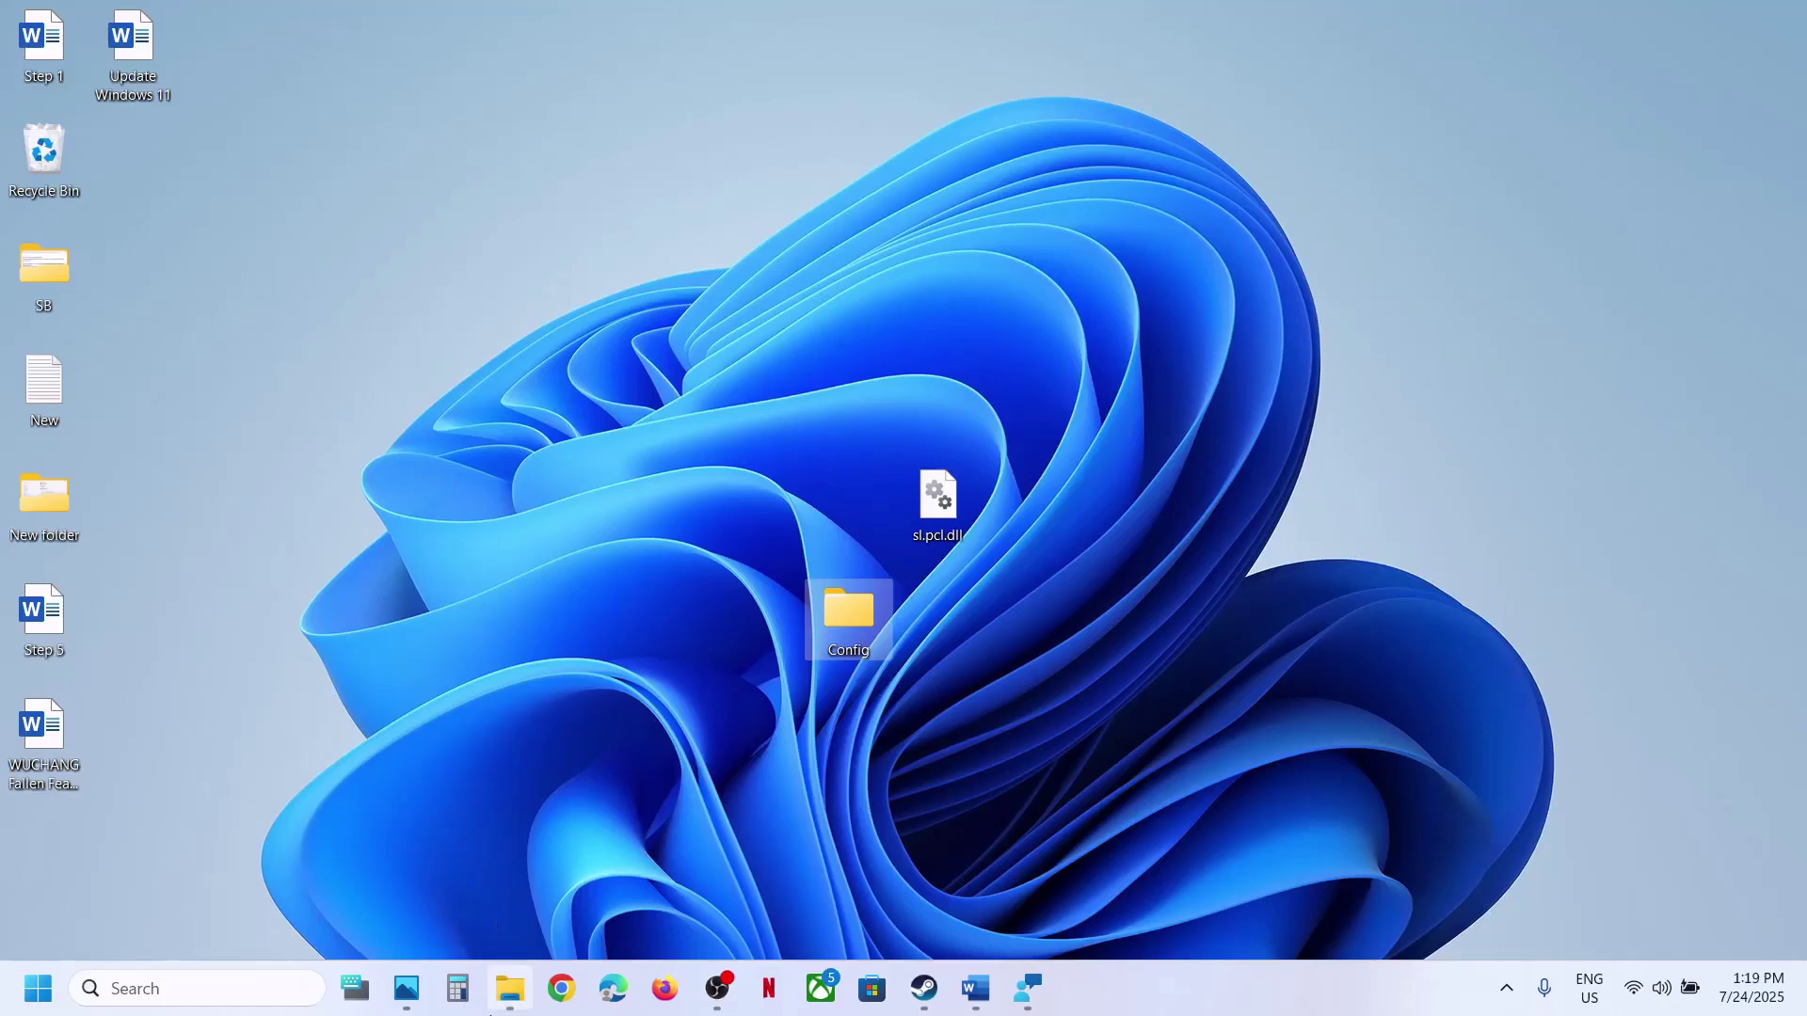
# - Return to the Saved folder in File Explorer and rename the Config folder to Config.old
pyautogui.click(506, 990)
pyautogui.rightClick(290, 264)
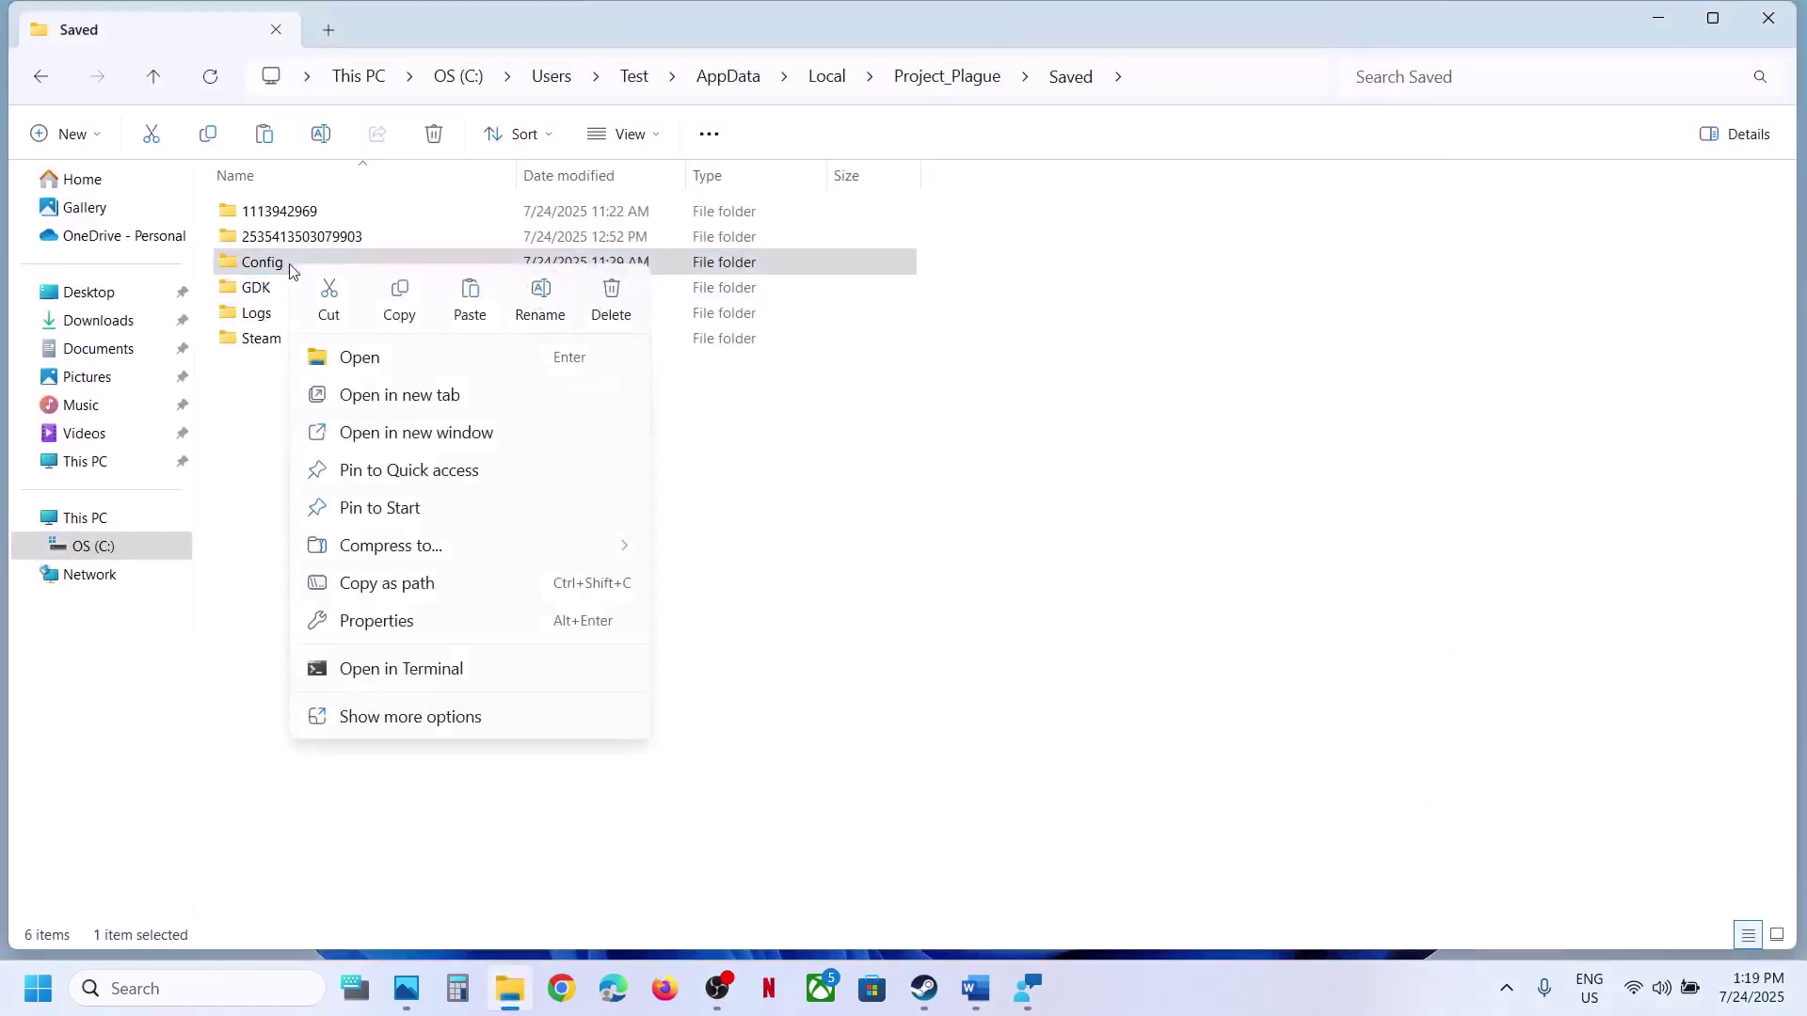
pyautogui.click(543, 300)
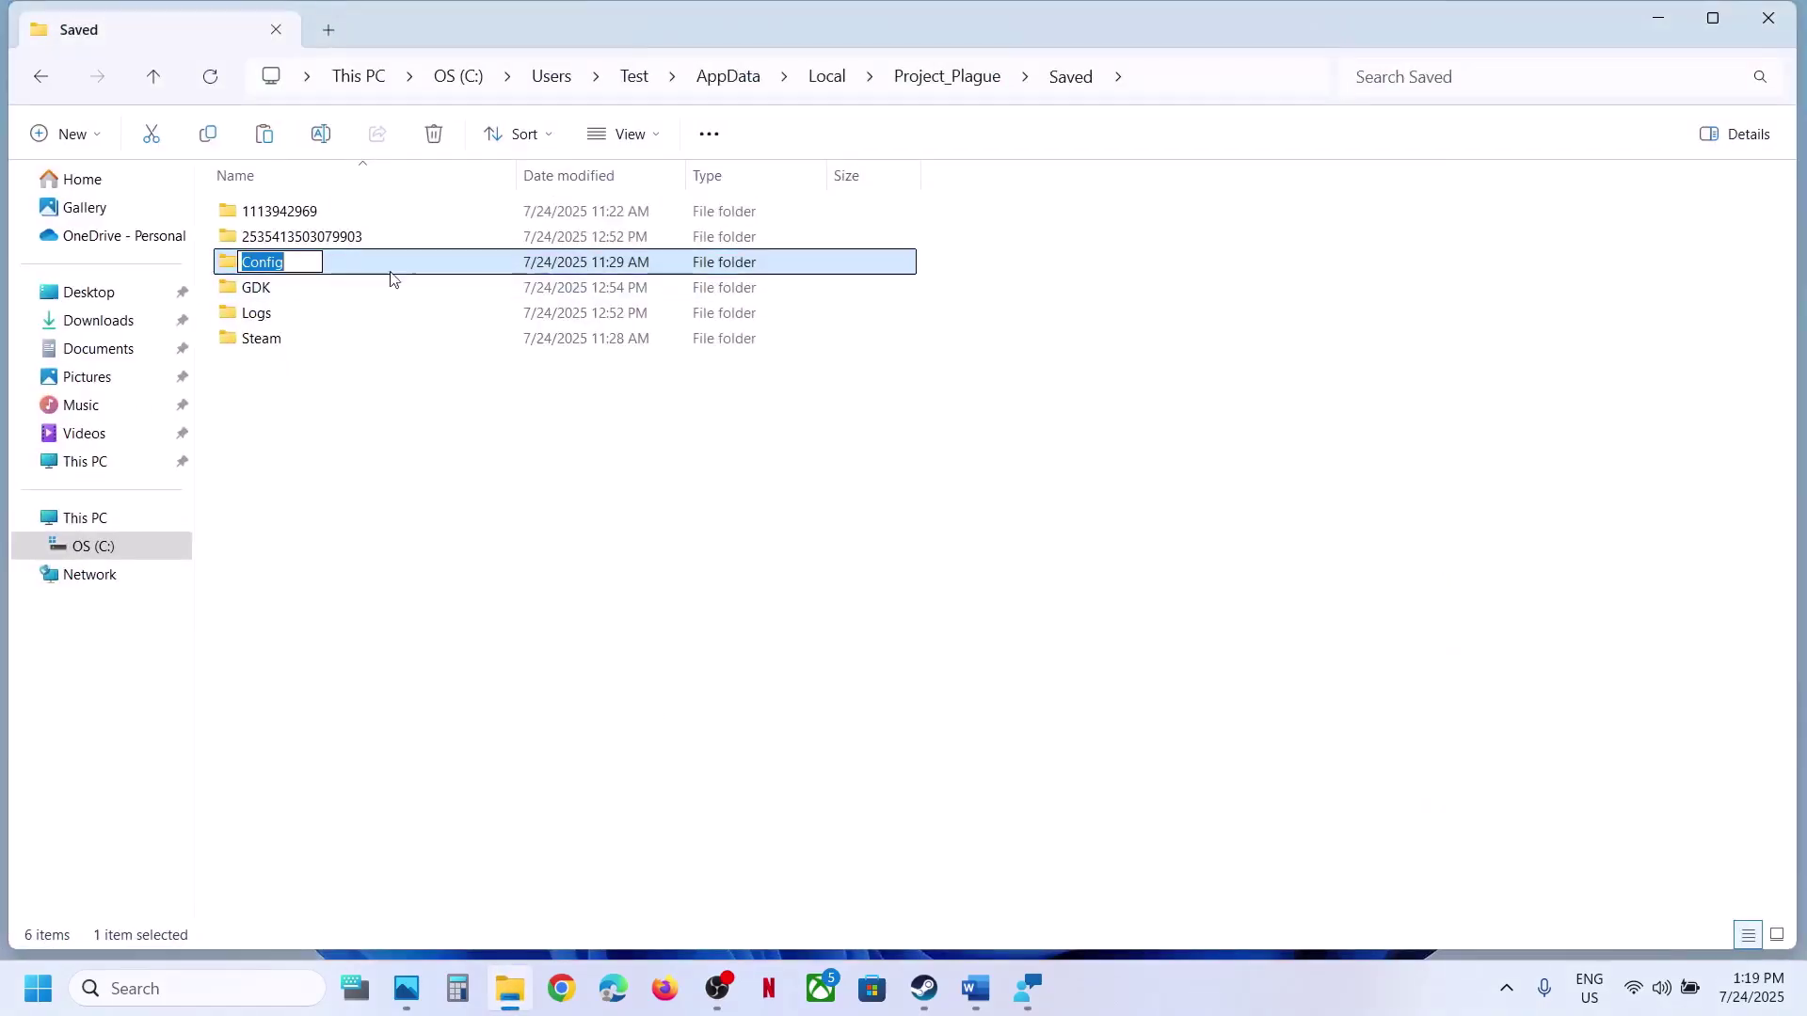
pyautogui.click(313, 263)
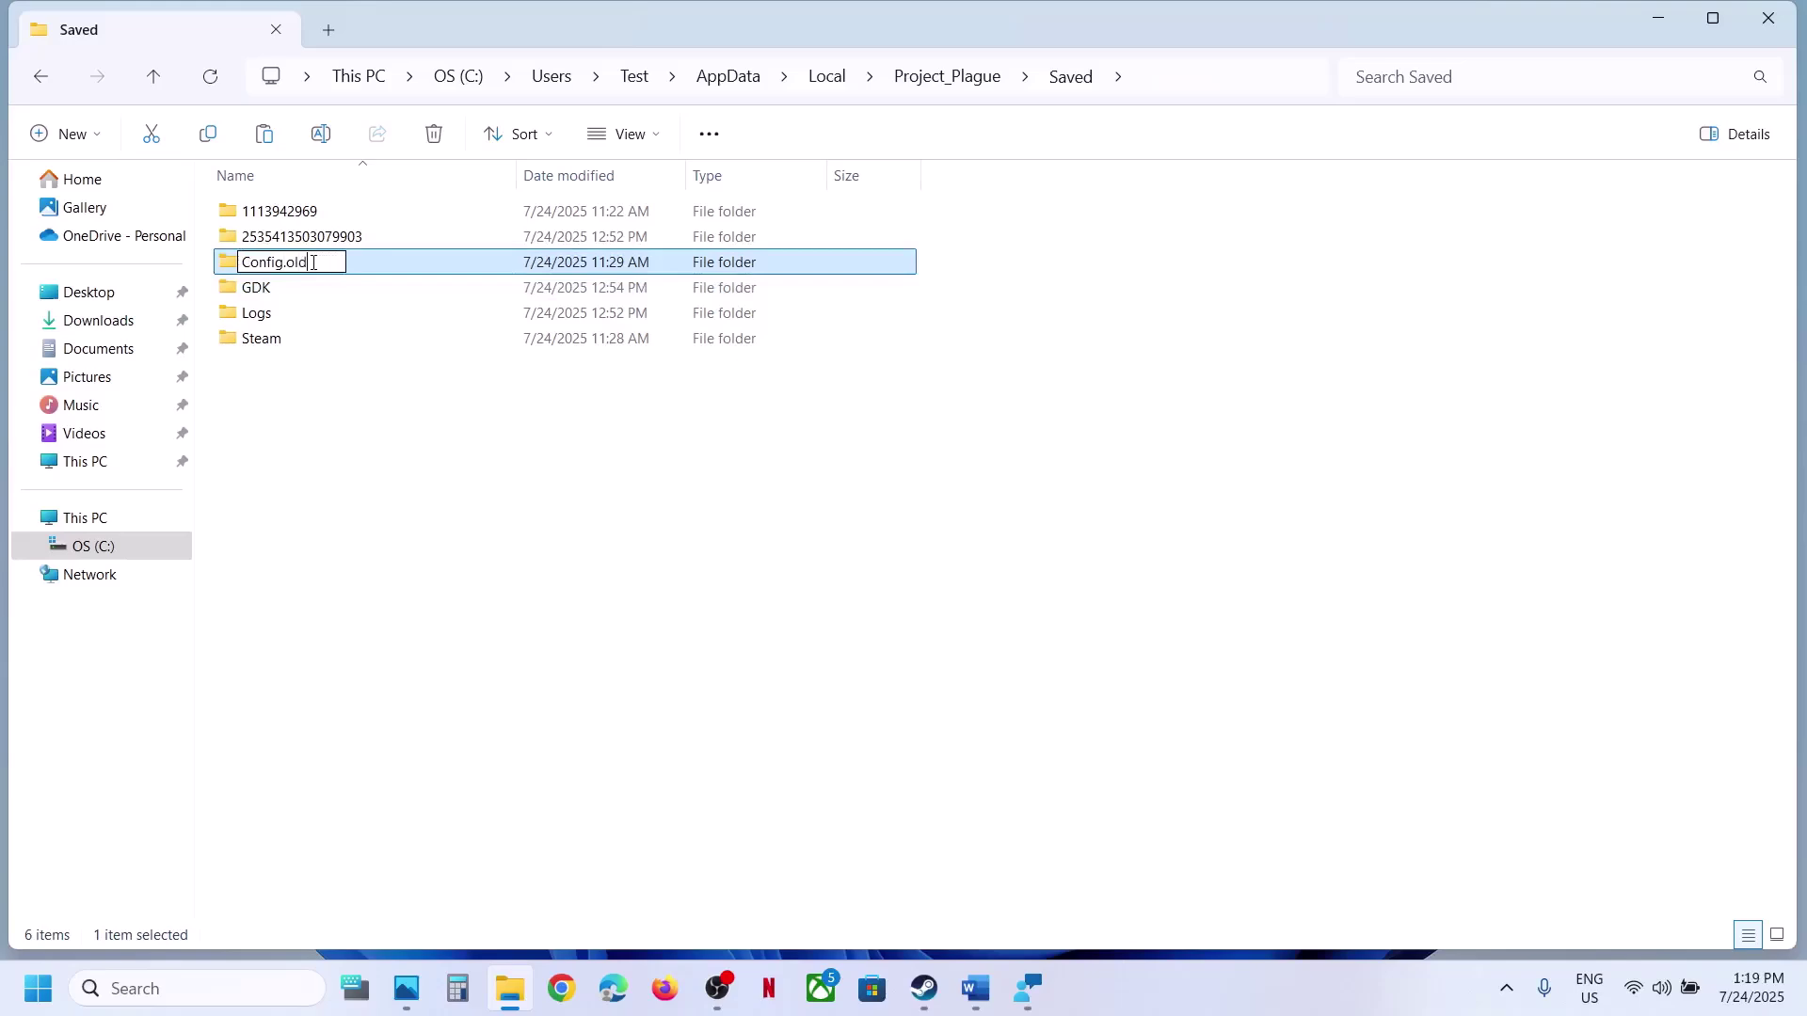
pyautogui.click(511, 522)
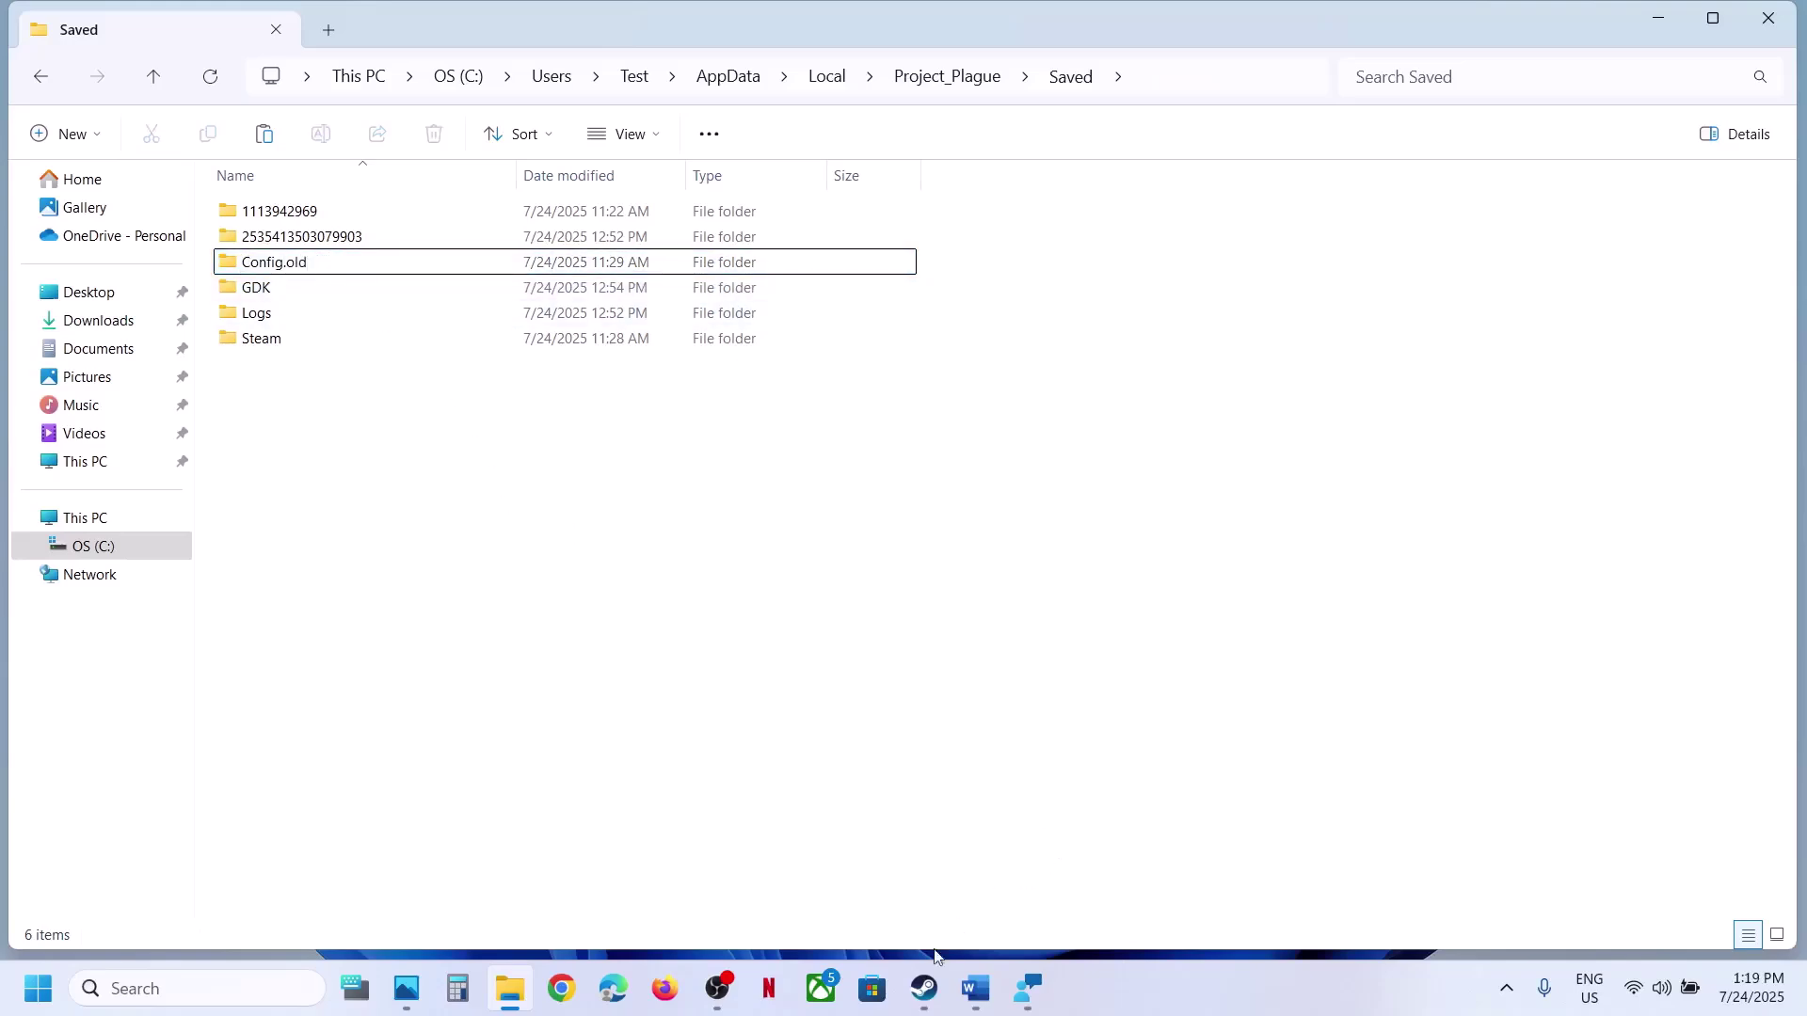
# - Switch to the Word document and highlight the Step 4 text on backing up and renaming the save game files
pyautogui.click(924, 986)
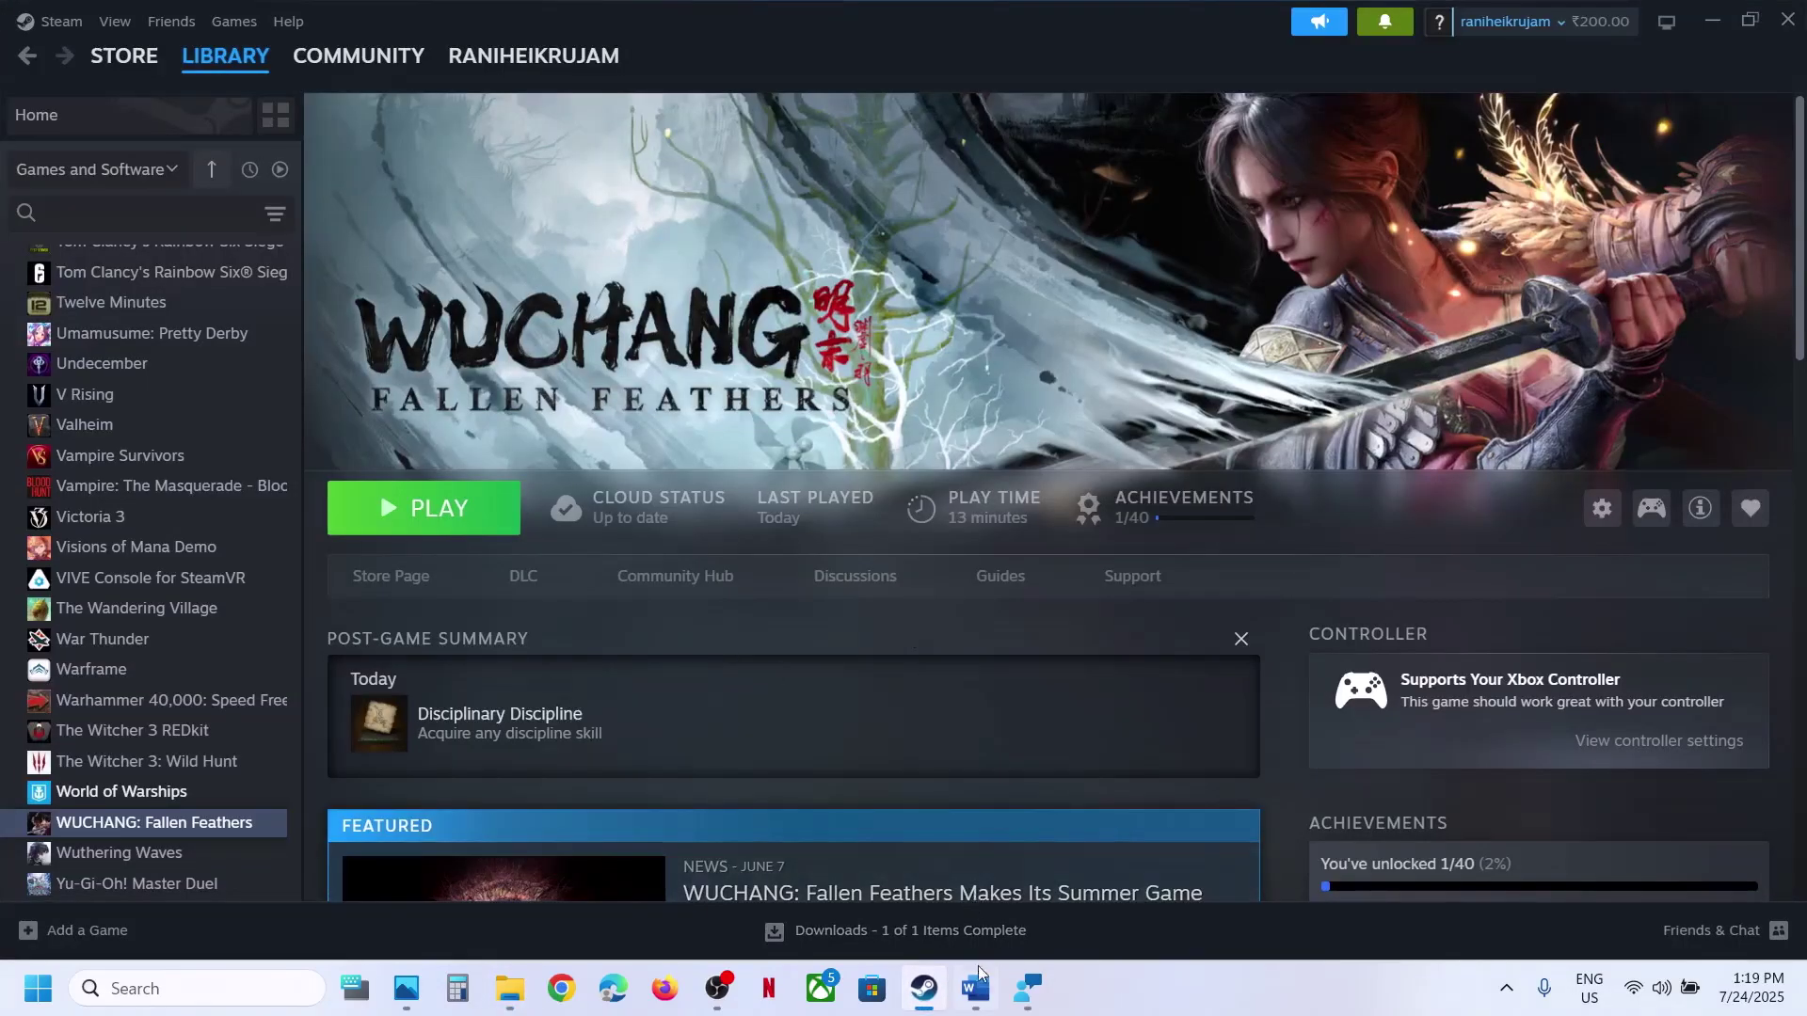
pyautogui.click(978, 975)
pyautogui.scroll(-1, 881, 610)
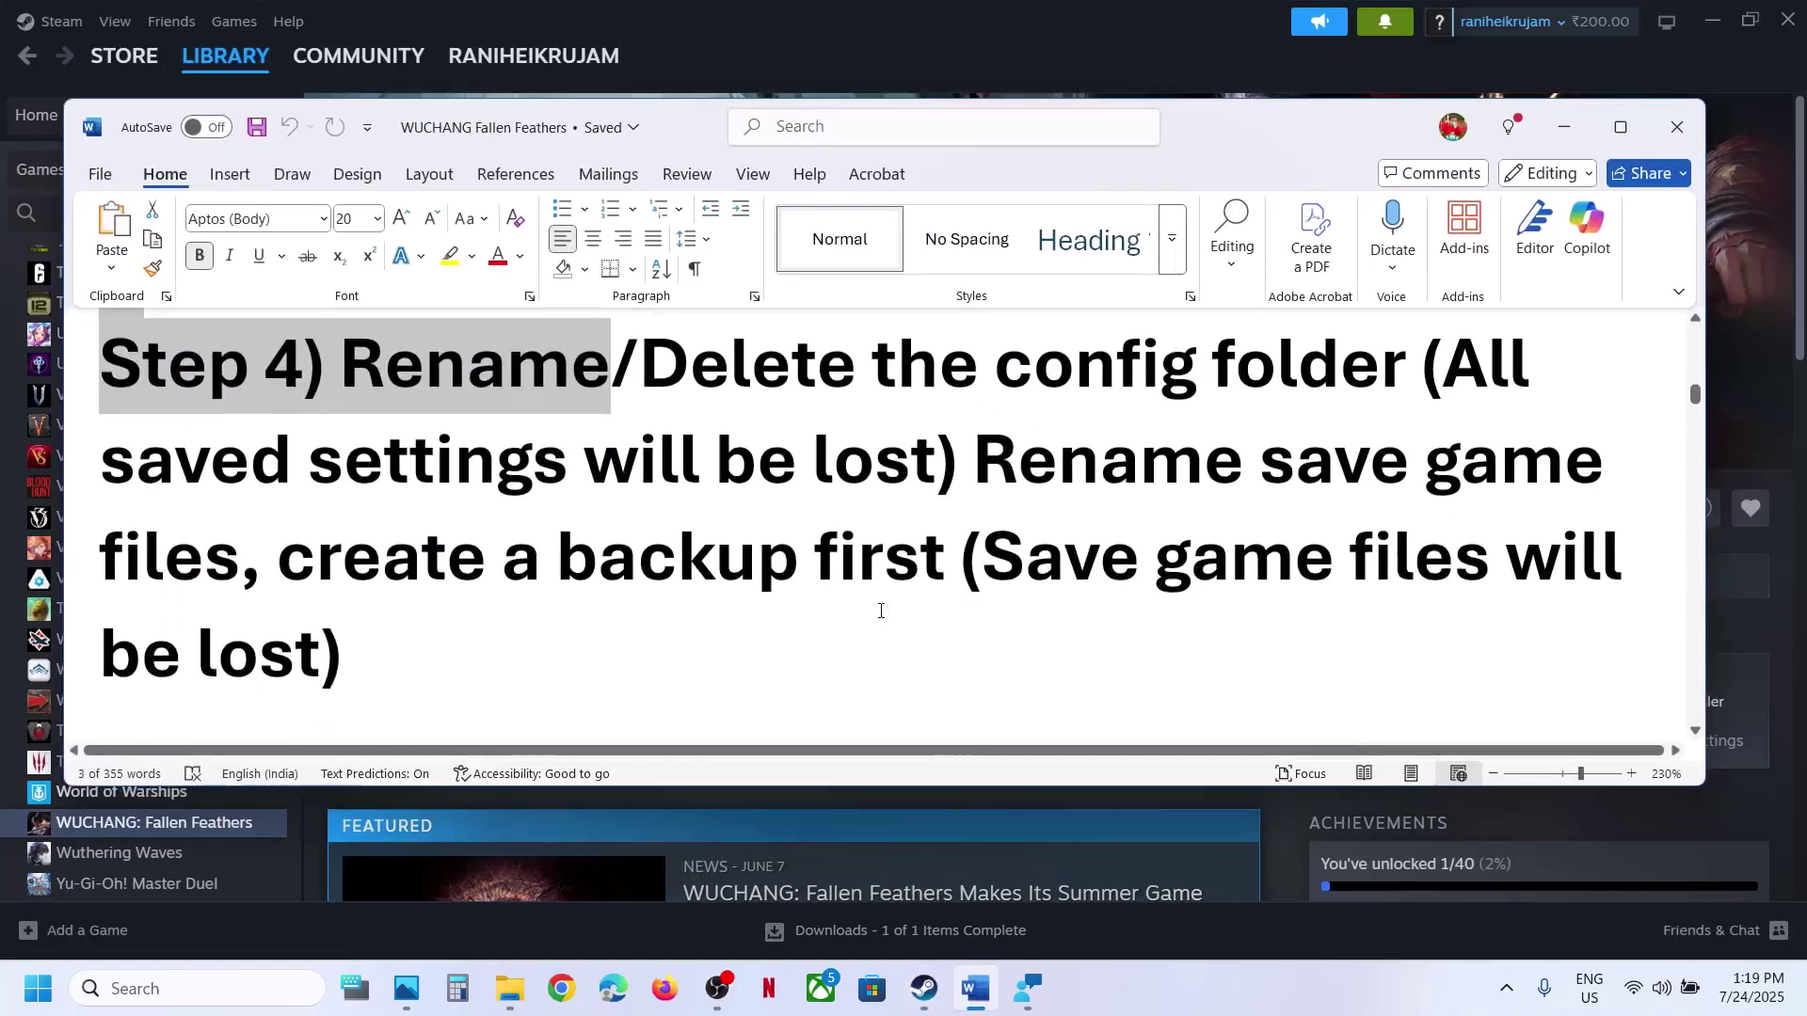
pyautogui.moveTo(977, 458); pyautogui.dragTo(378, 665)
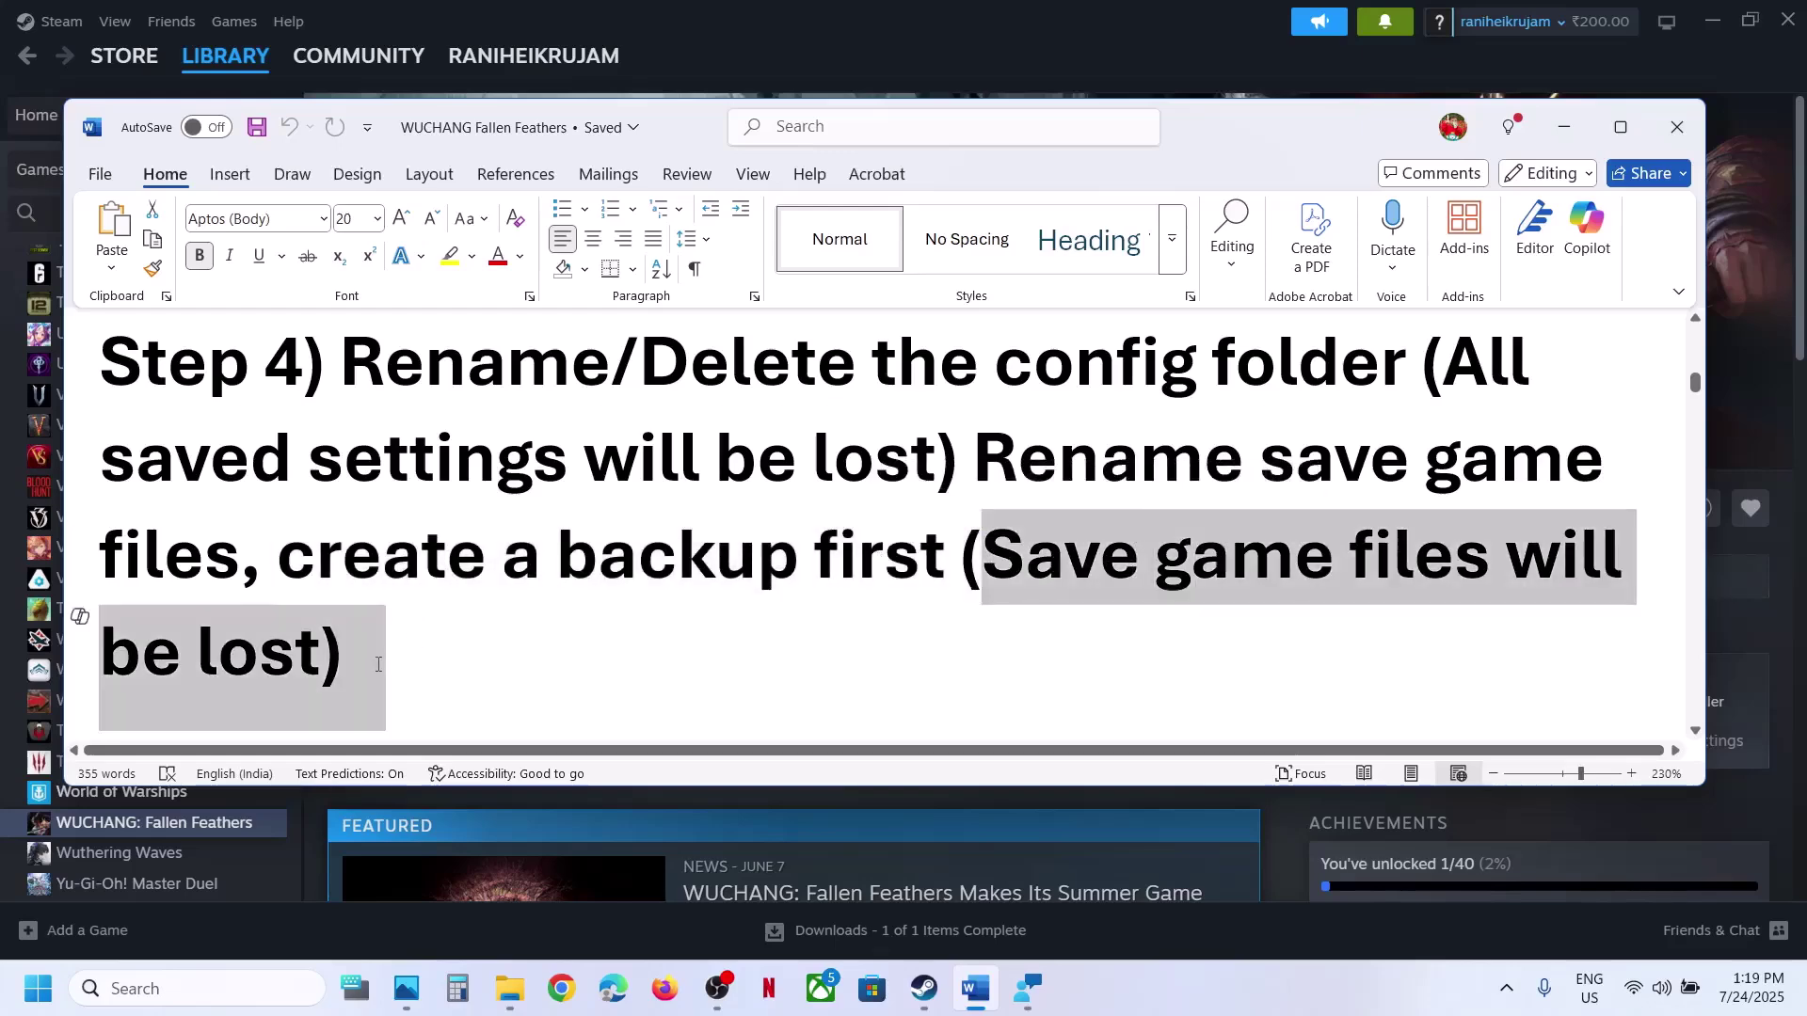
pyautogui.click(379, 668)
pyautogui.moveTo(1223, 462); pyautogui.dragTo(327, 538)
pyautogui.moveTo(941, 41); pyautogui.dragTo(461, 748)
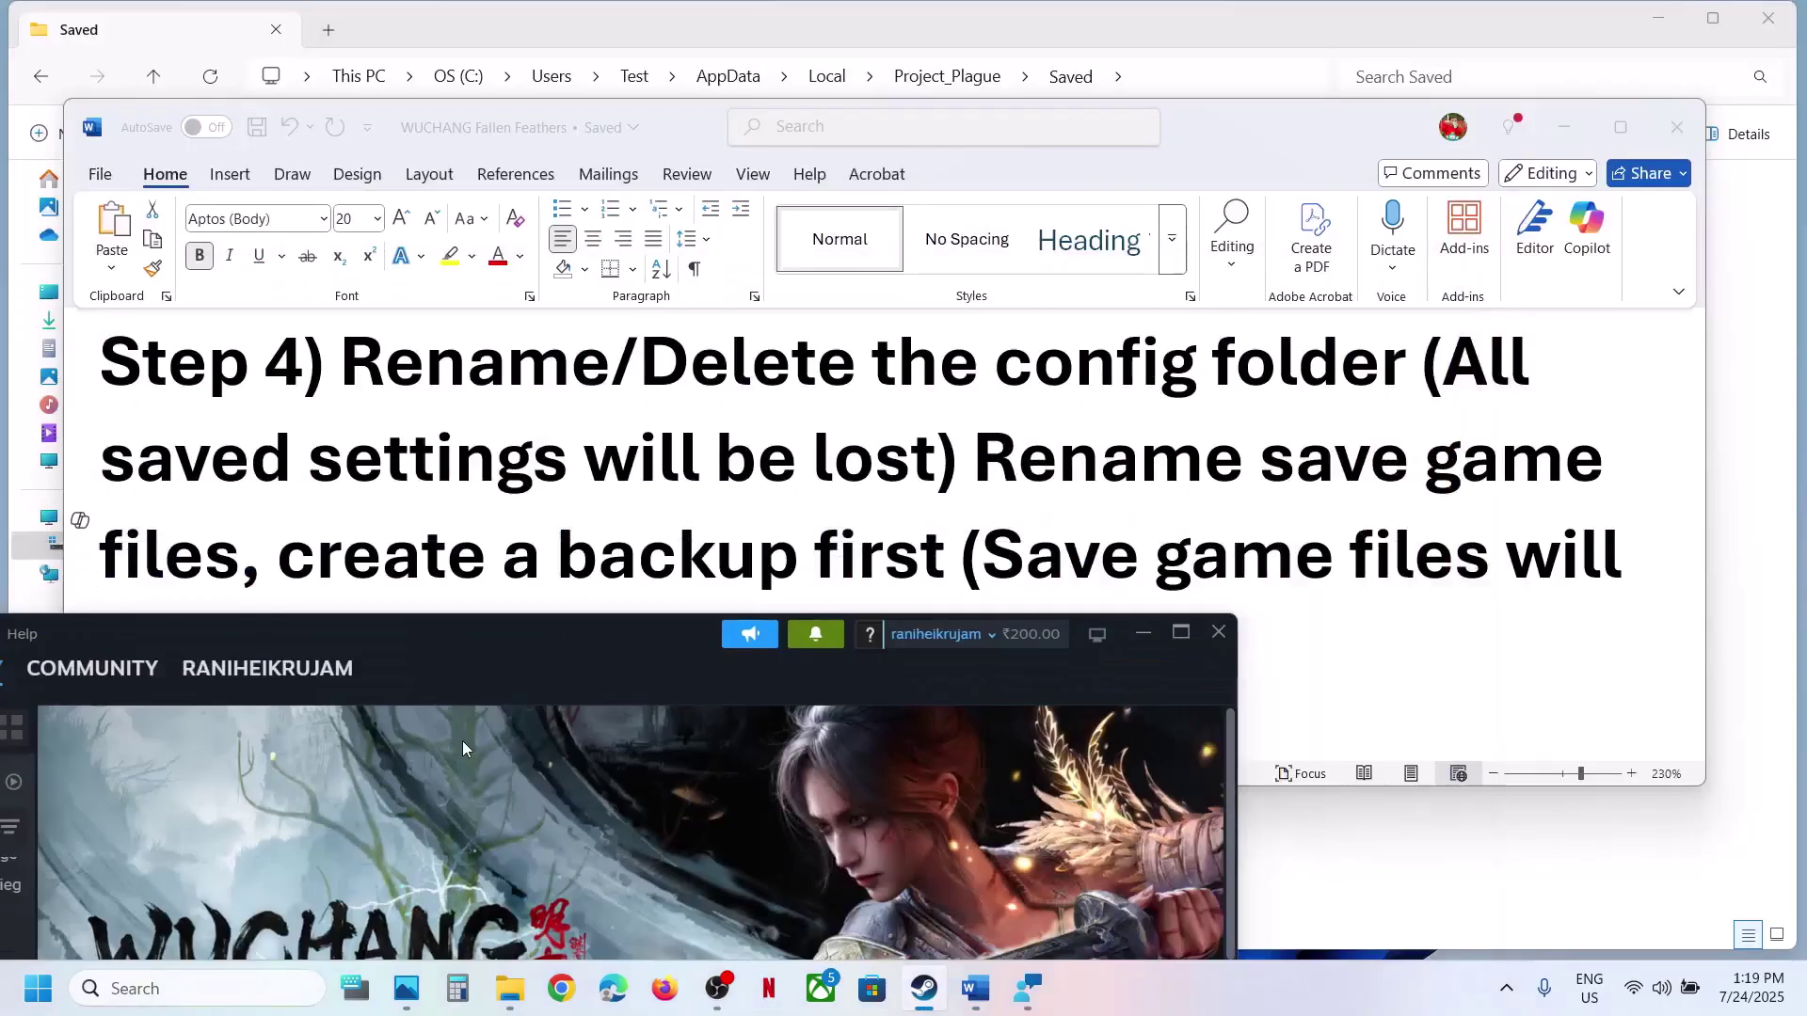
pyautogui.click(1183, 635)
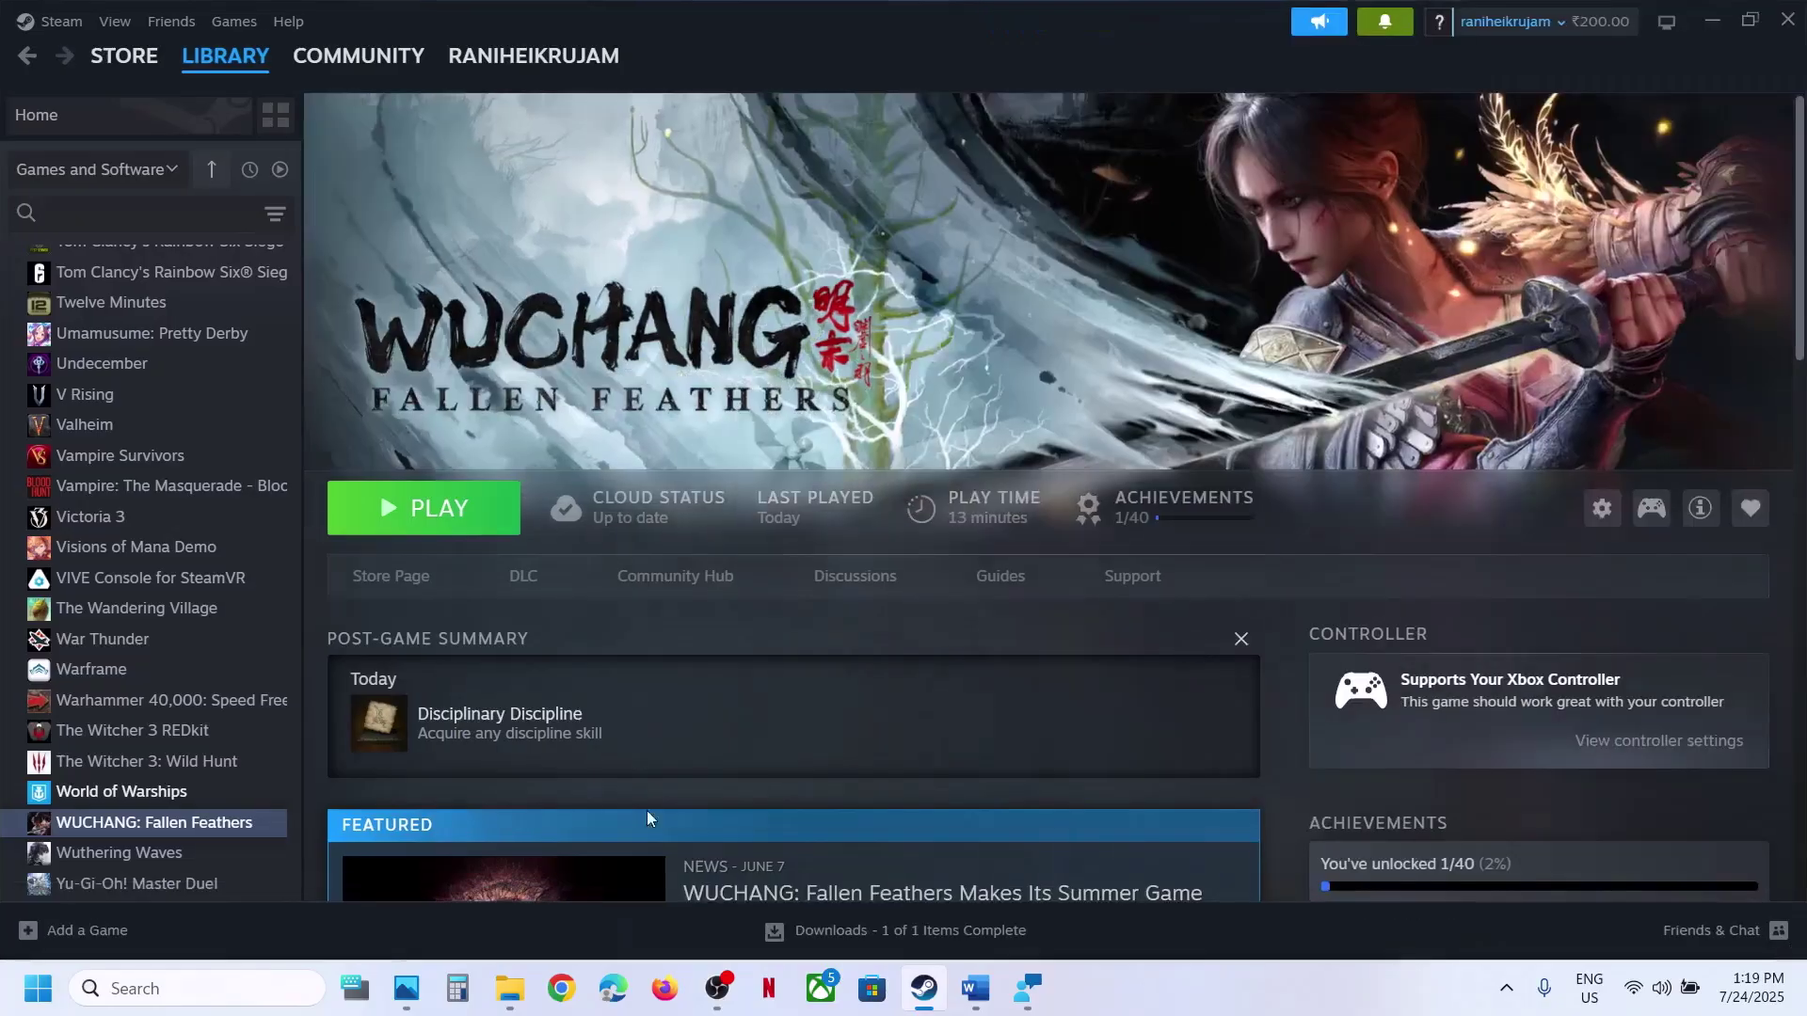
# - Switch to File Explorer, go up from Saved to AppData\Local and show the folder's full path
pyautogui.click(520, 985)
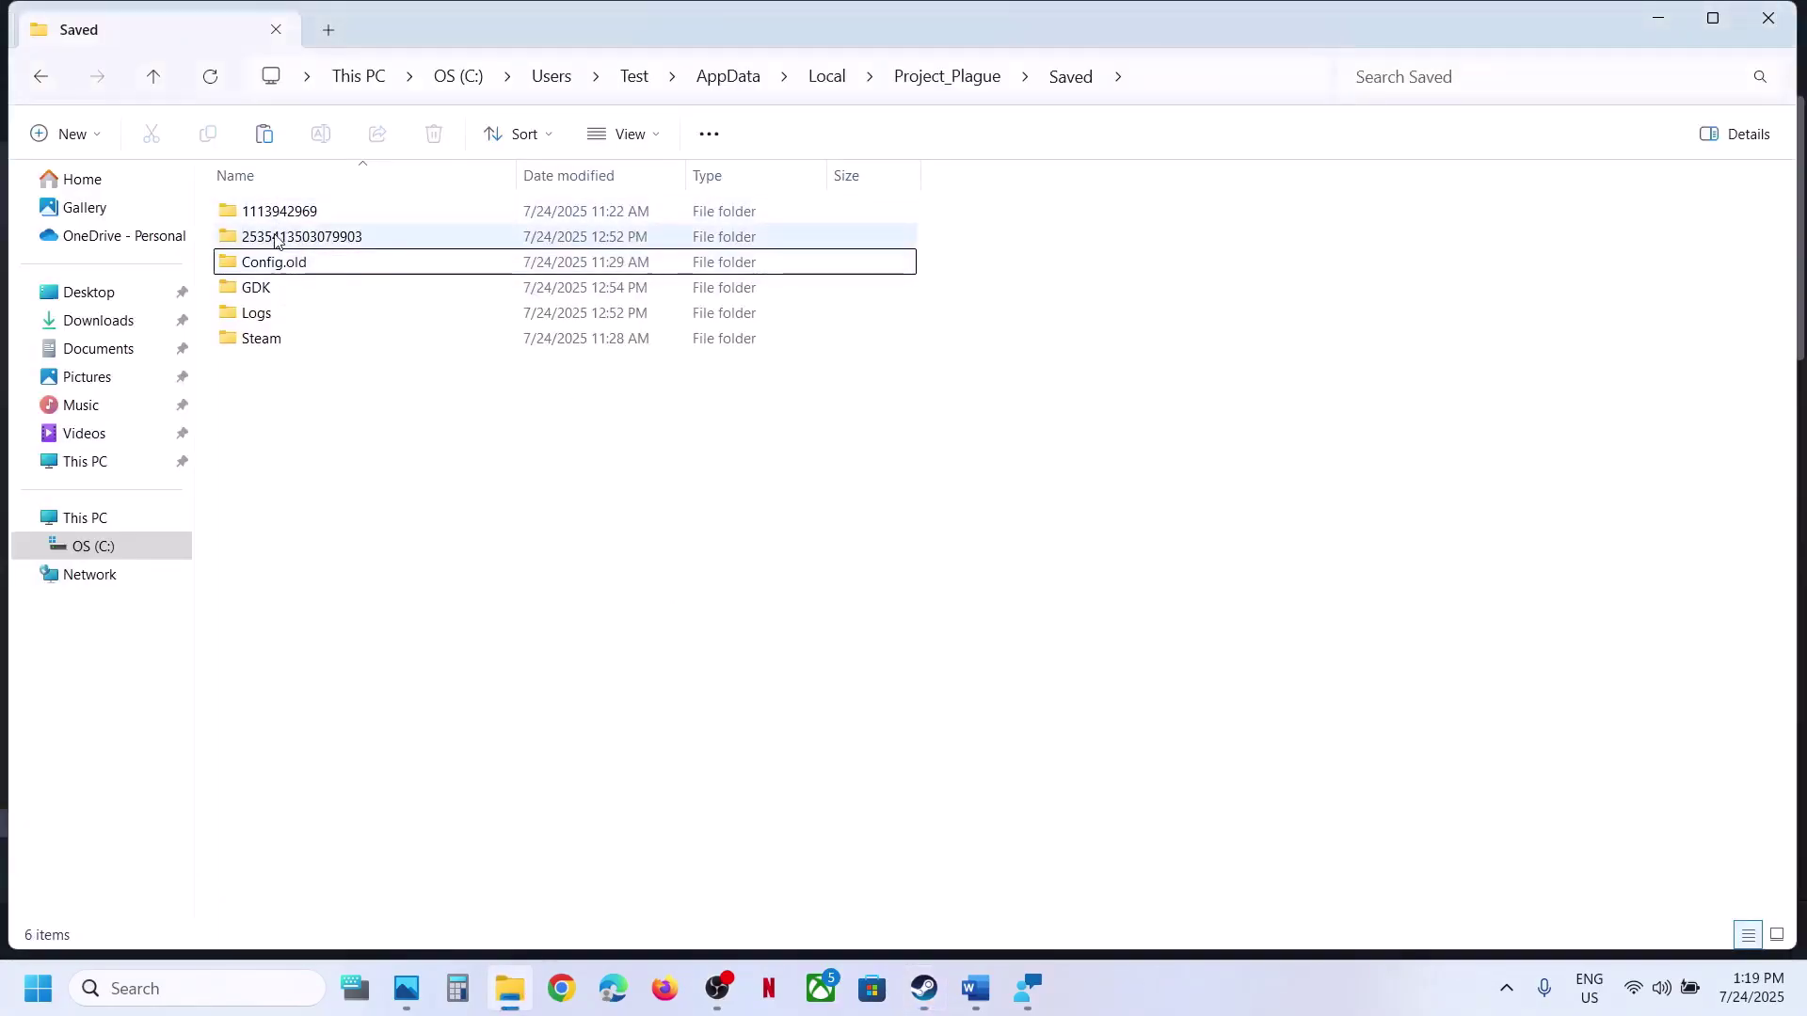
pyautogui.click(154, 82)
pyautogui.click(153, 80)
pyautogui.click(154, 80)
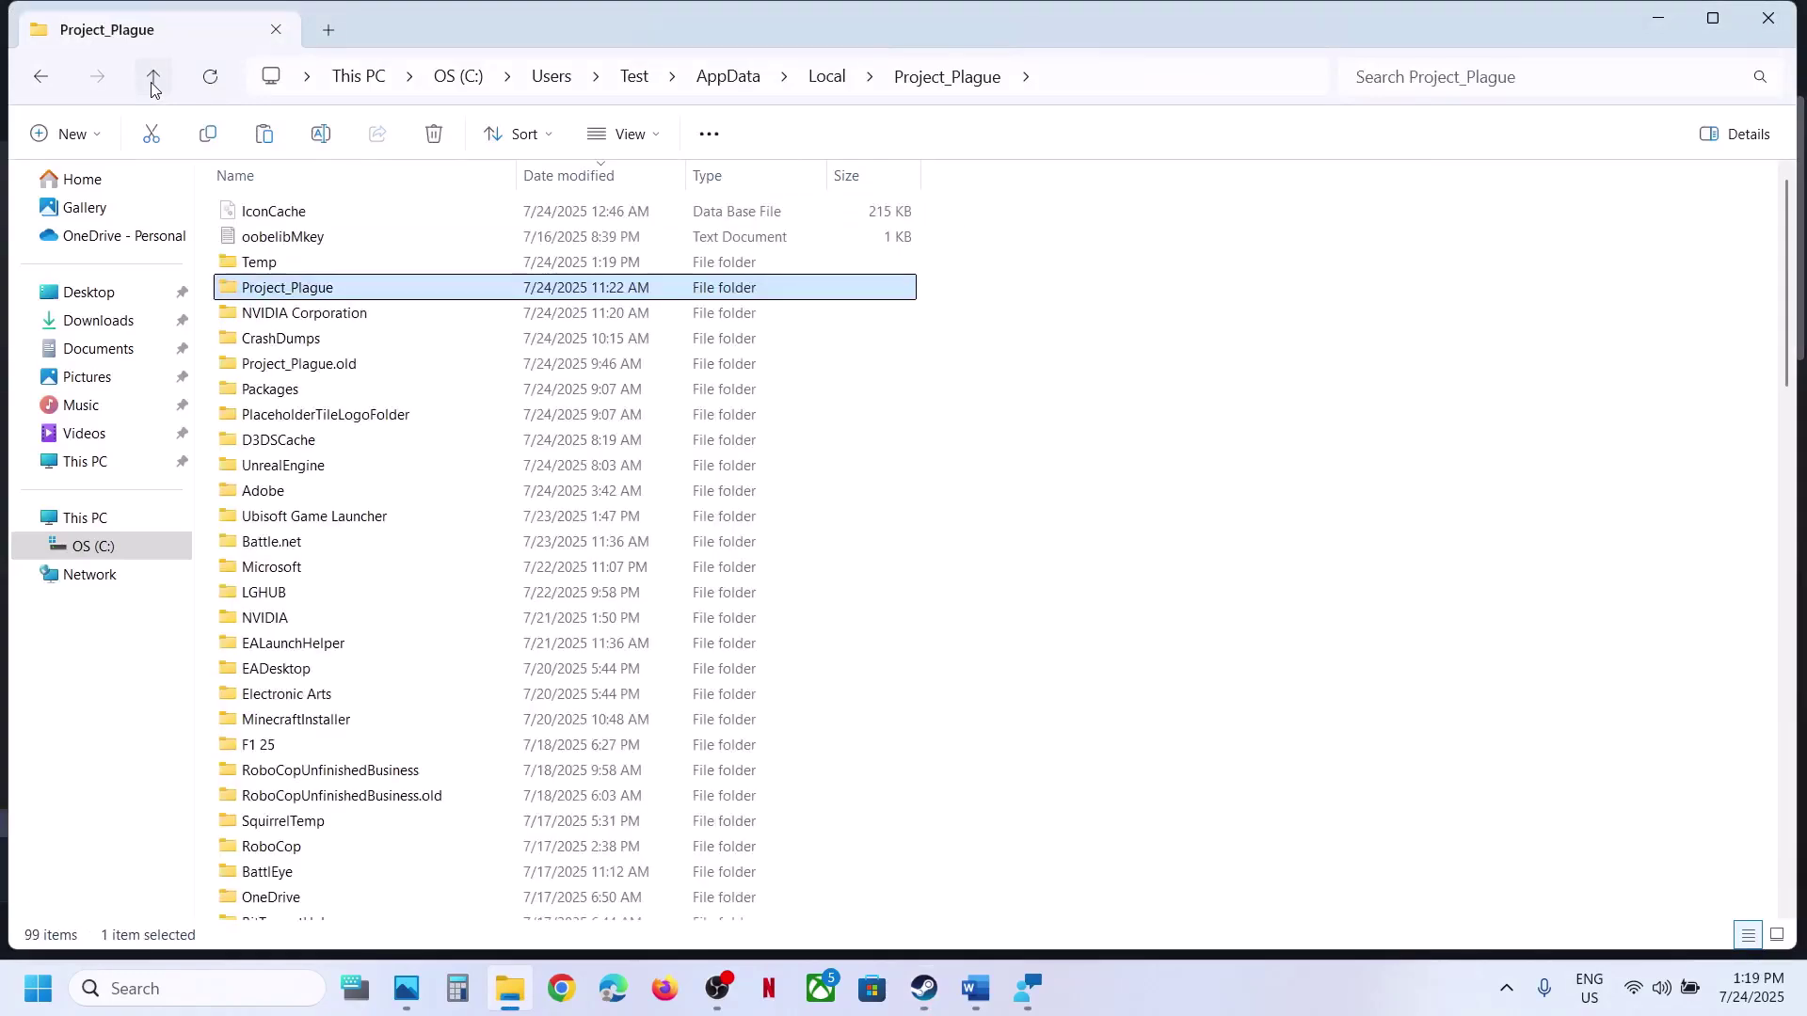
pyautogui.click(979, 80)
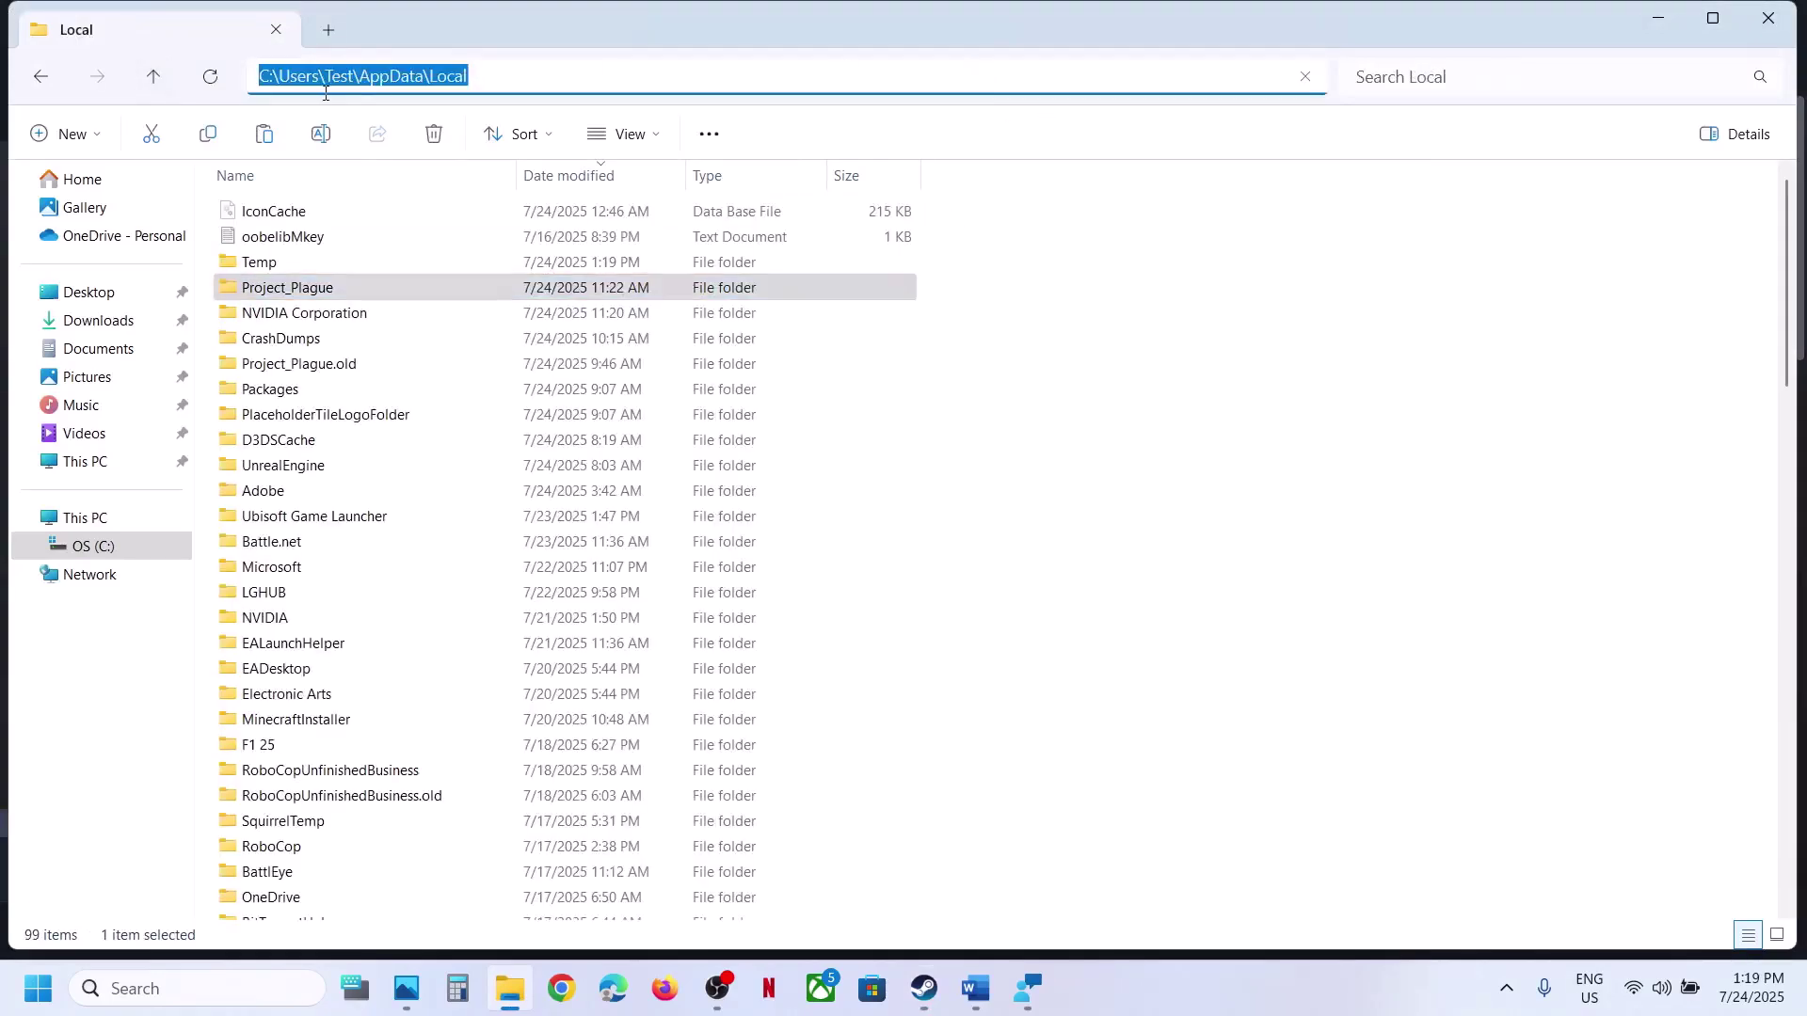
pyautogui.click(295, 312)
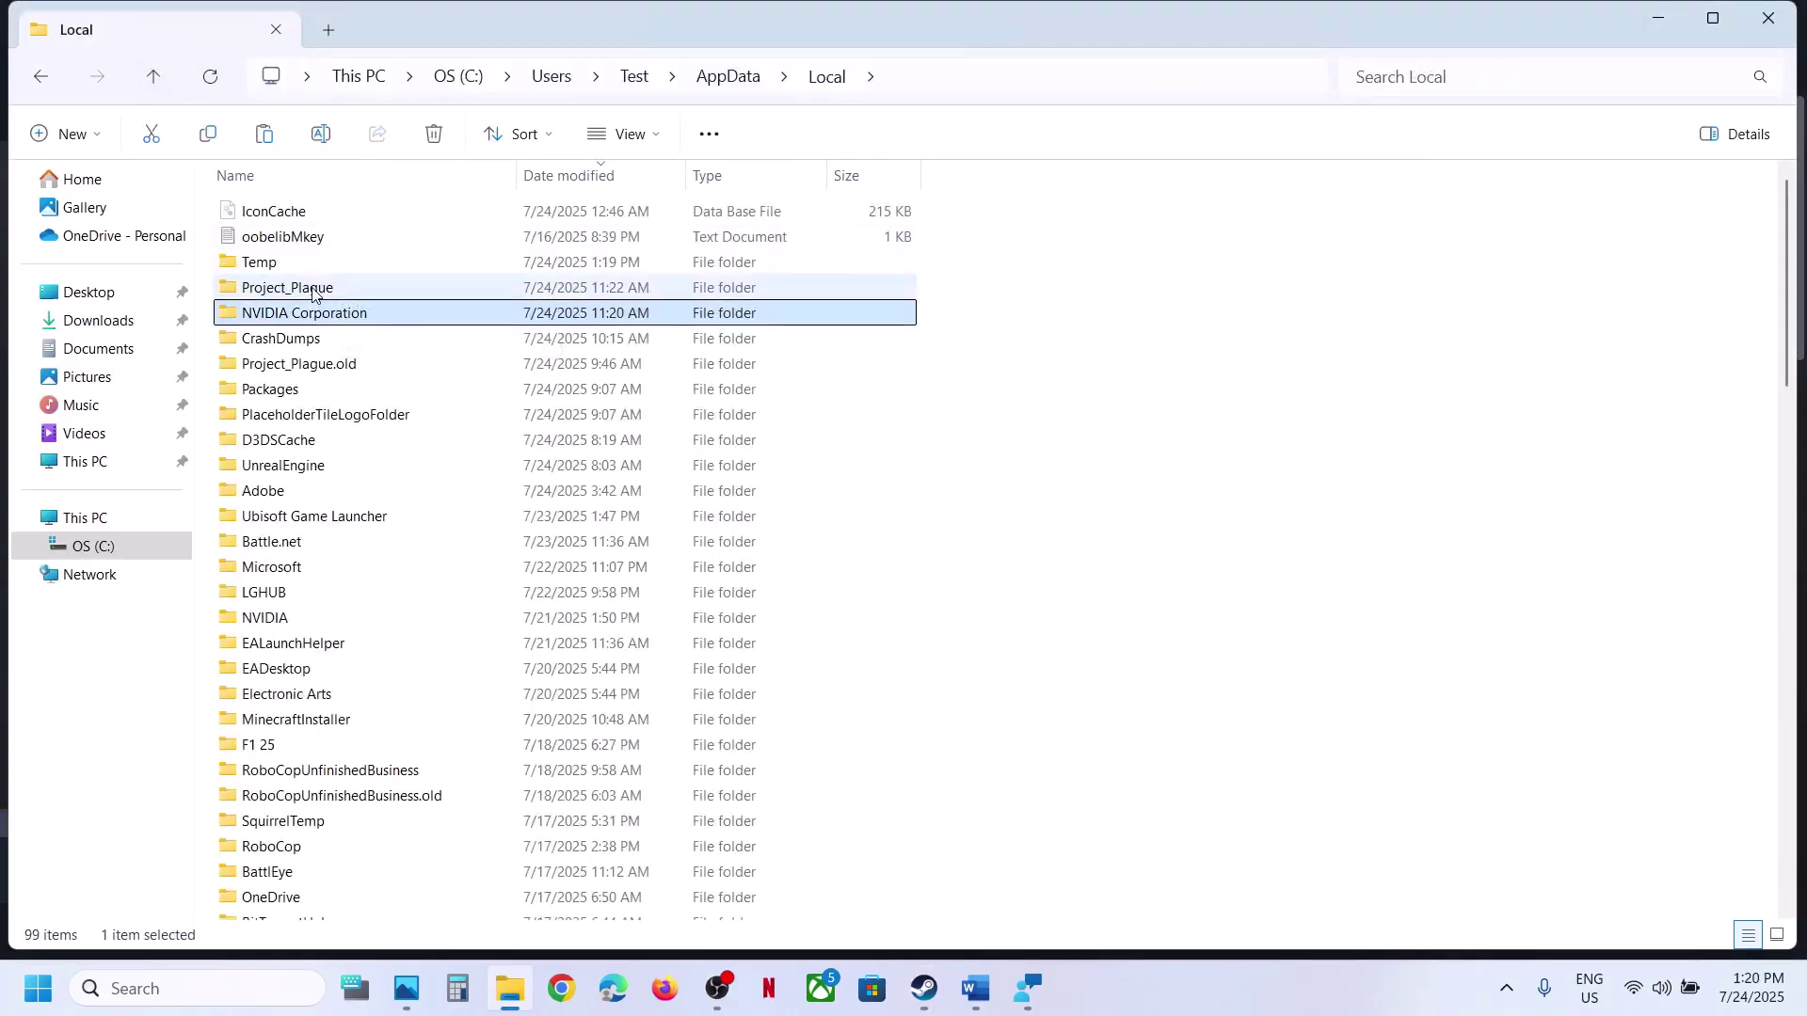
# - Copy the Project_Plague folder to the desktop as a backup and place it beside the sl.pcl.dll and Config backups
pyautogui.rightClick(311, 289)
pyautogui.click(422, 312)
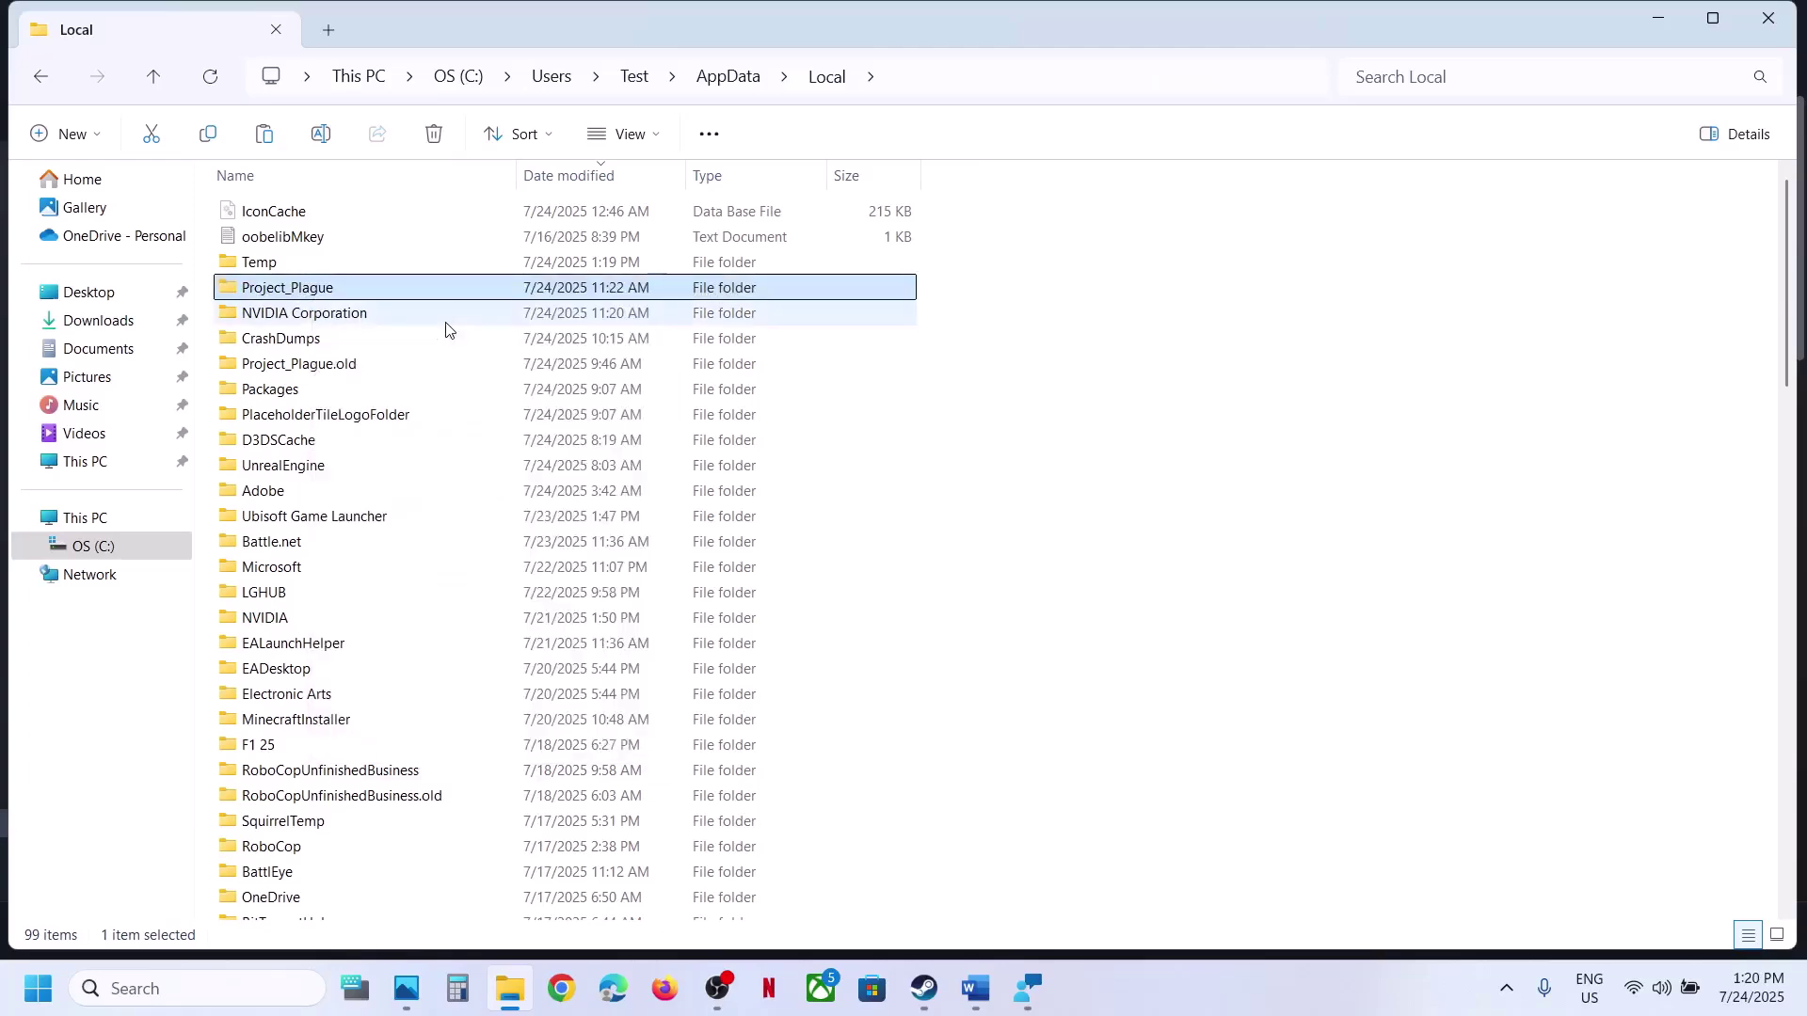
pyautogui.press('super+d')
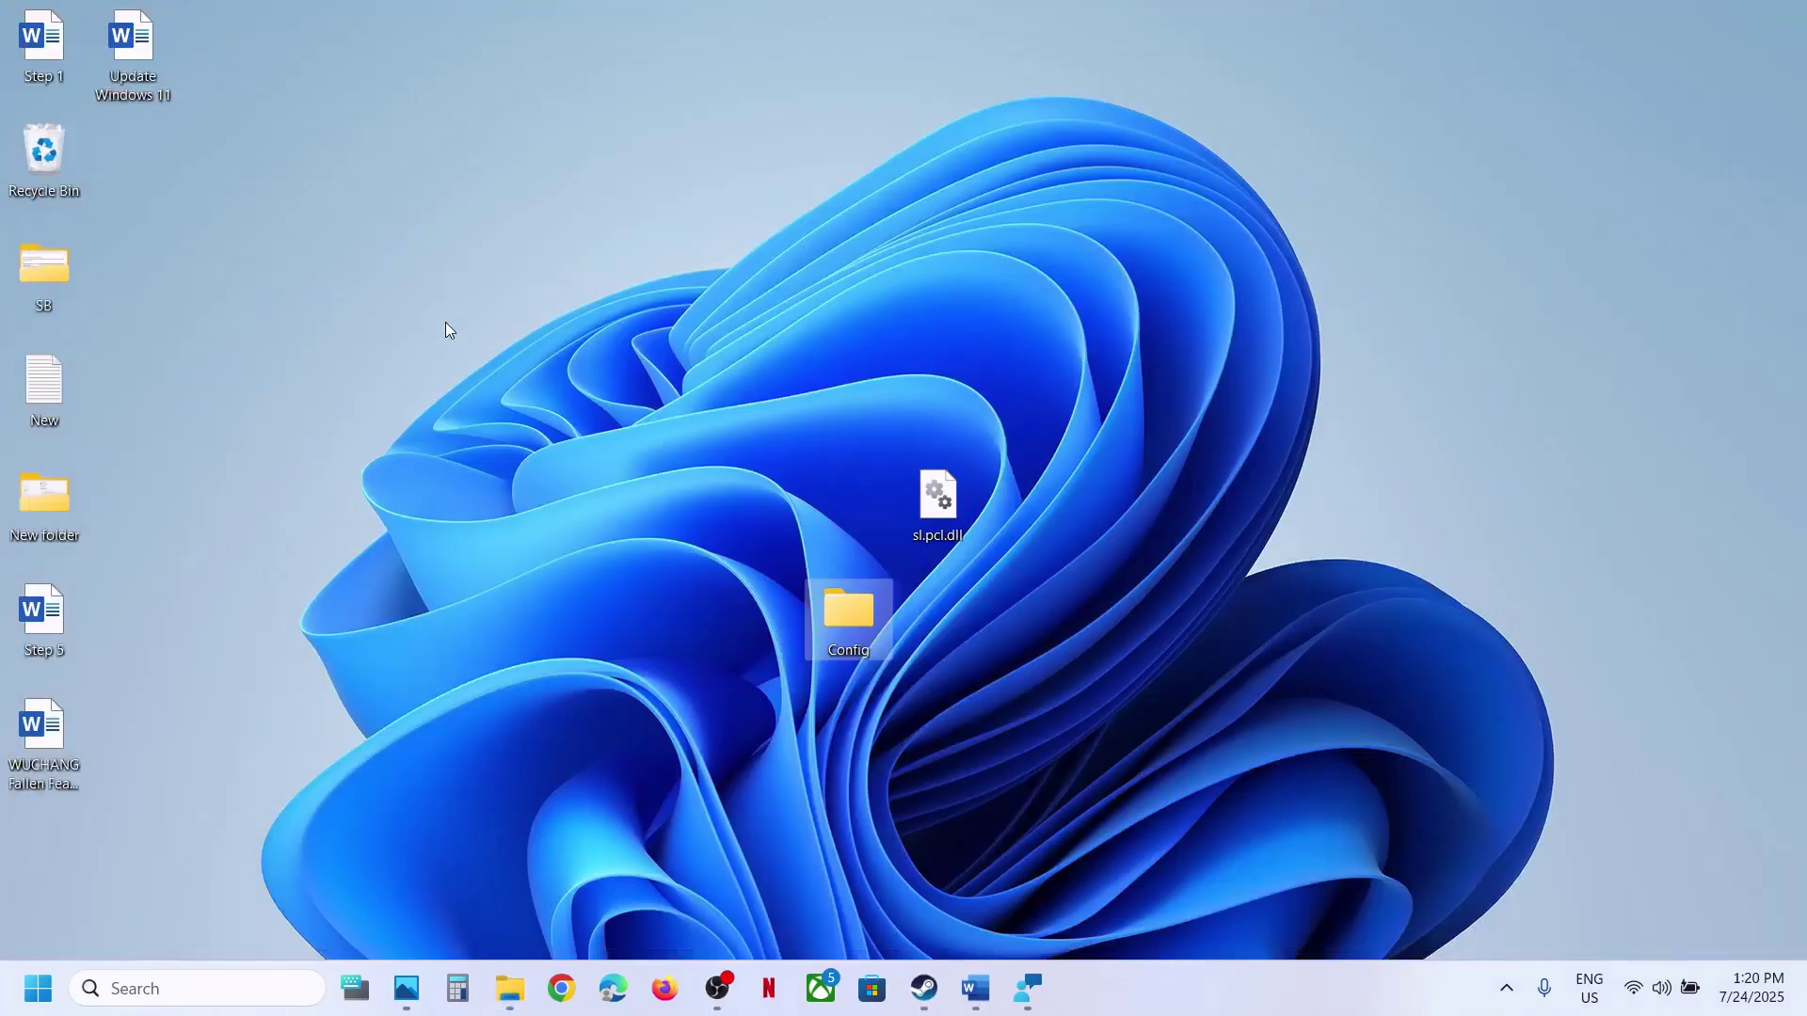
pyautogui.hotkey('ctrl', 'v')
pyautogui.moveTo(25, 844); pyautogui.dragTo(751, 522)
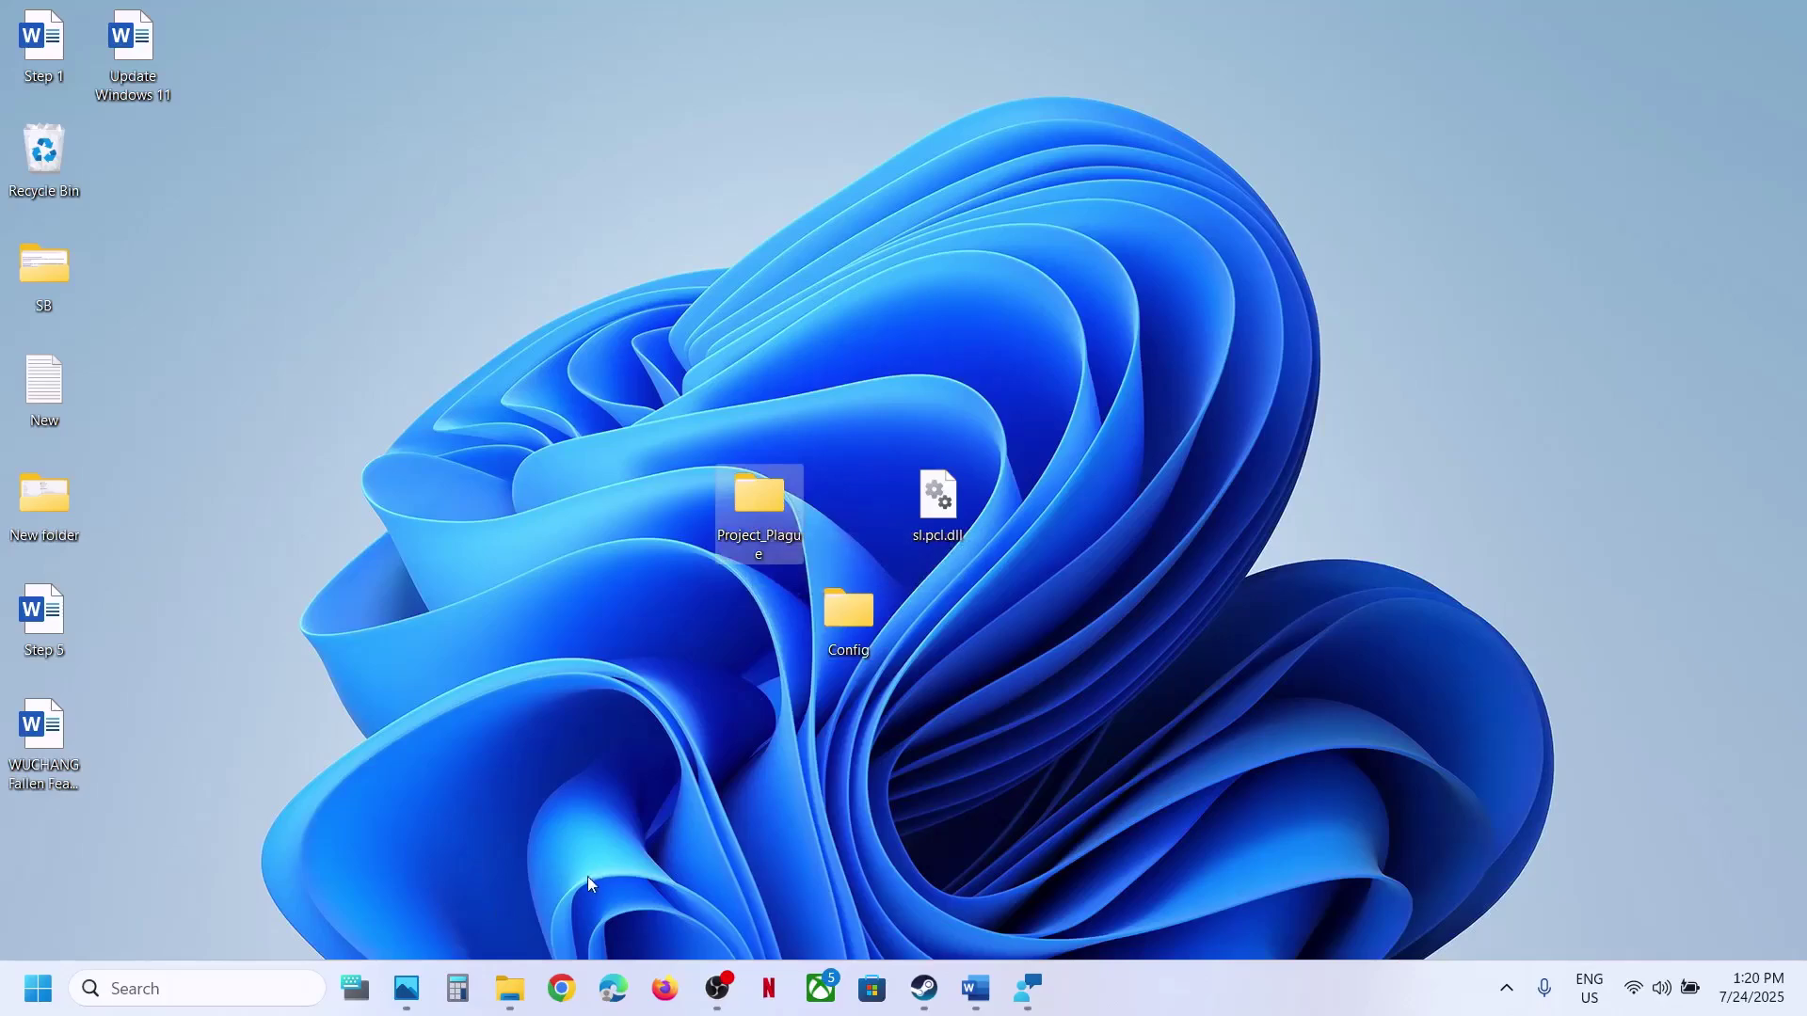
# - Rename the Project_Plague folder in AppData\Local to Project_Plague.old1 and switch to the game's Steam library page
pyautogui.click(531, 989)
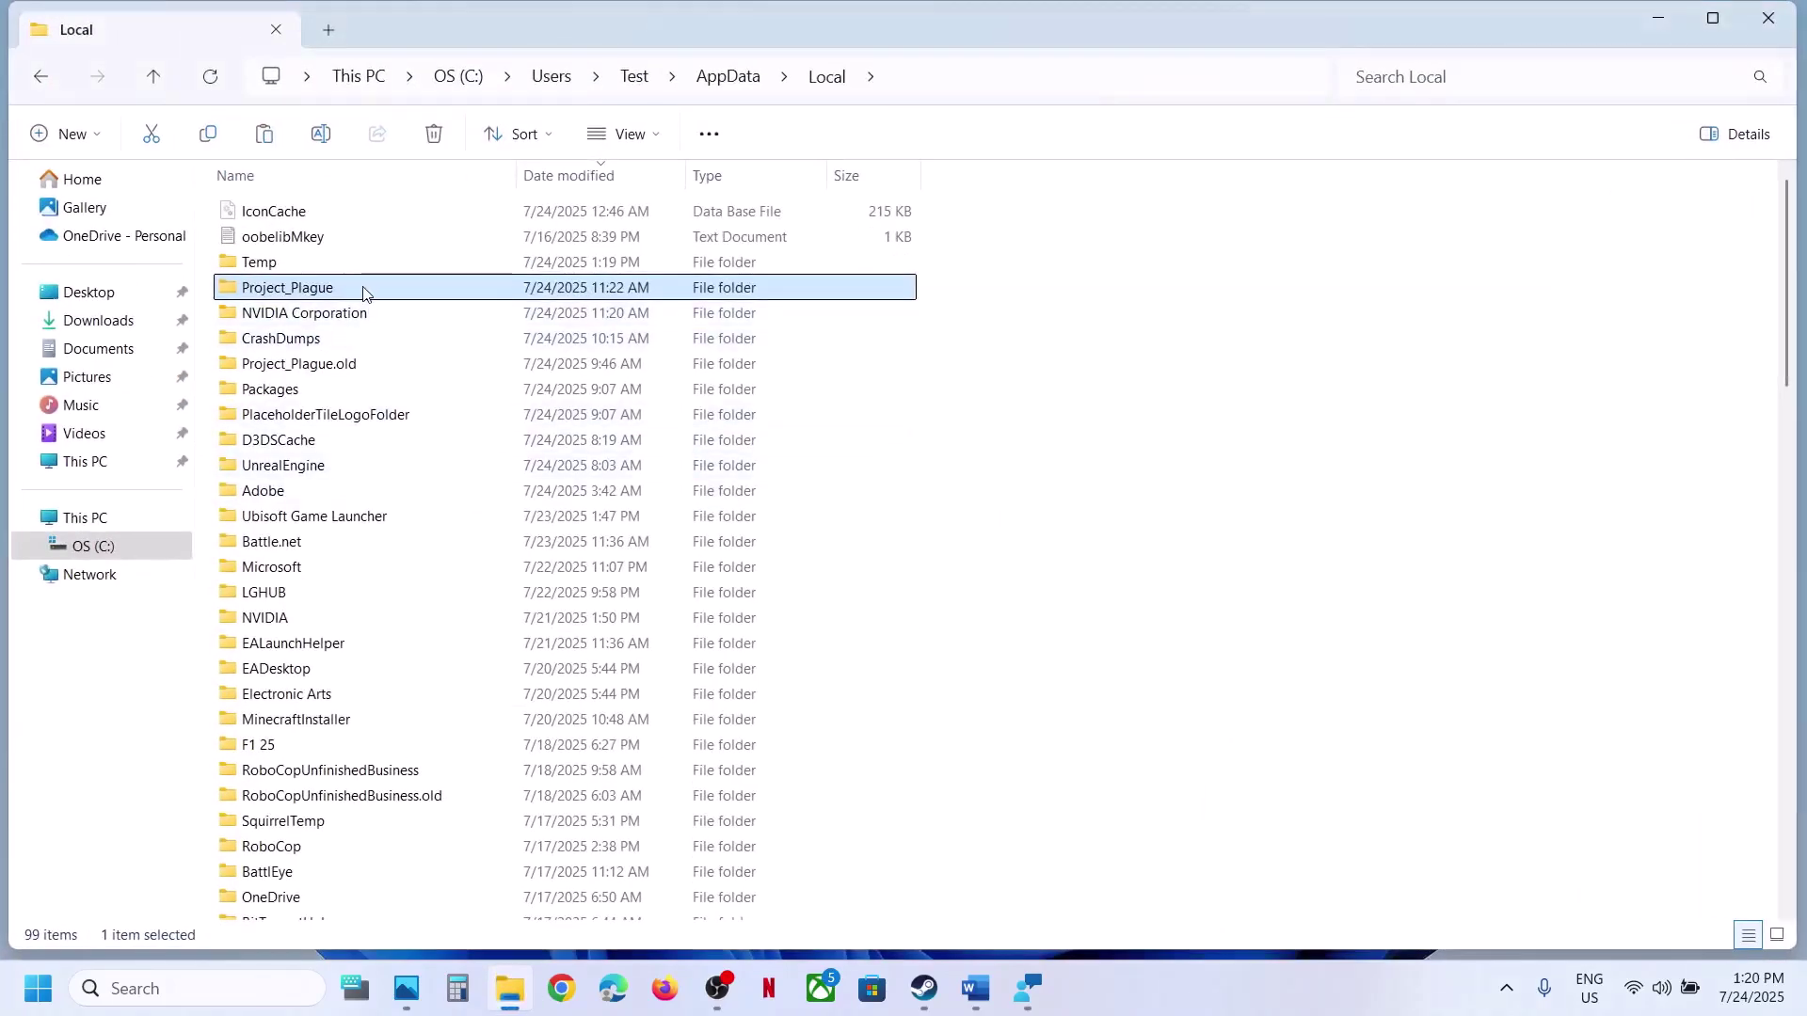
pyautogui.rightClick(364, 290)
pyautogui.click(598, 327)
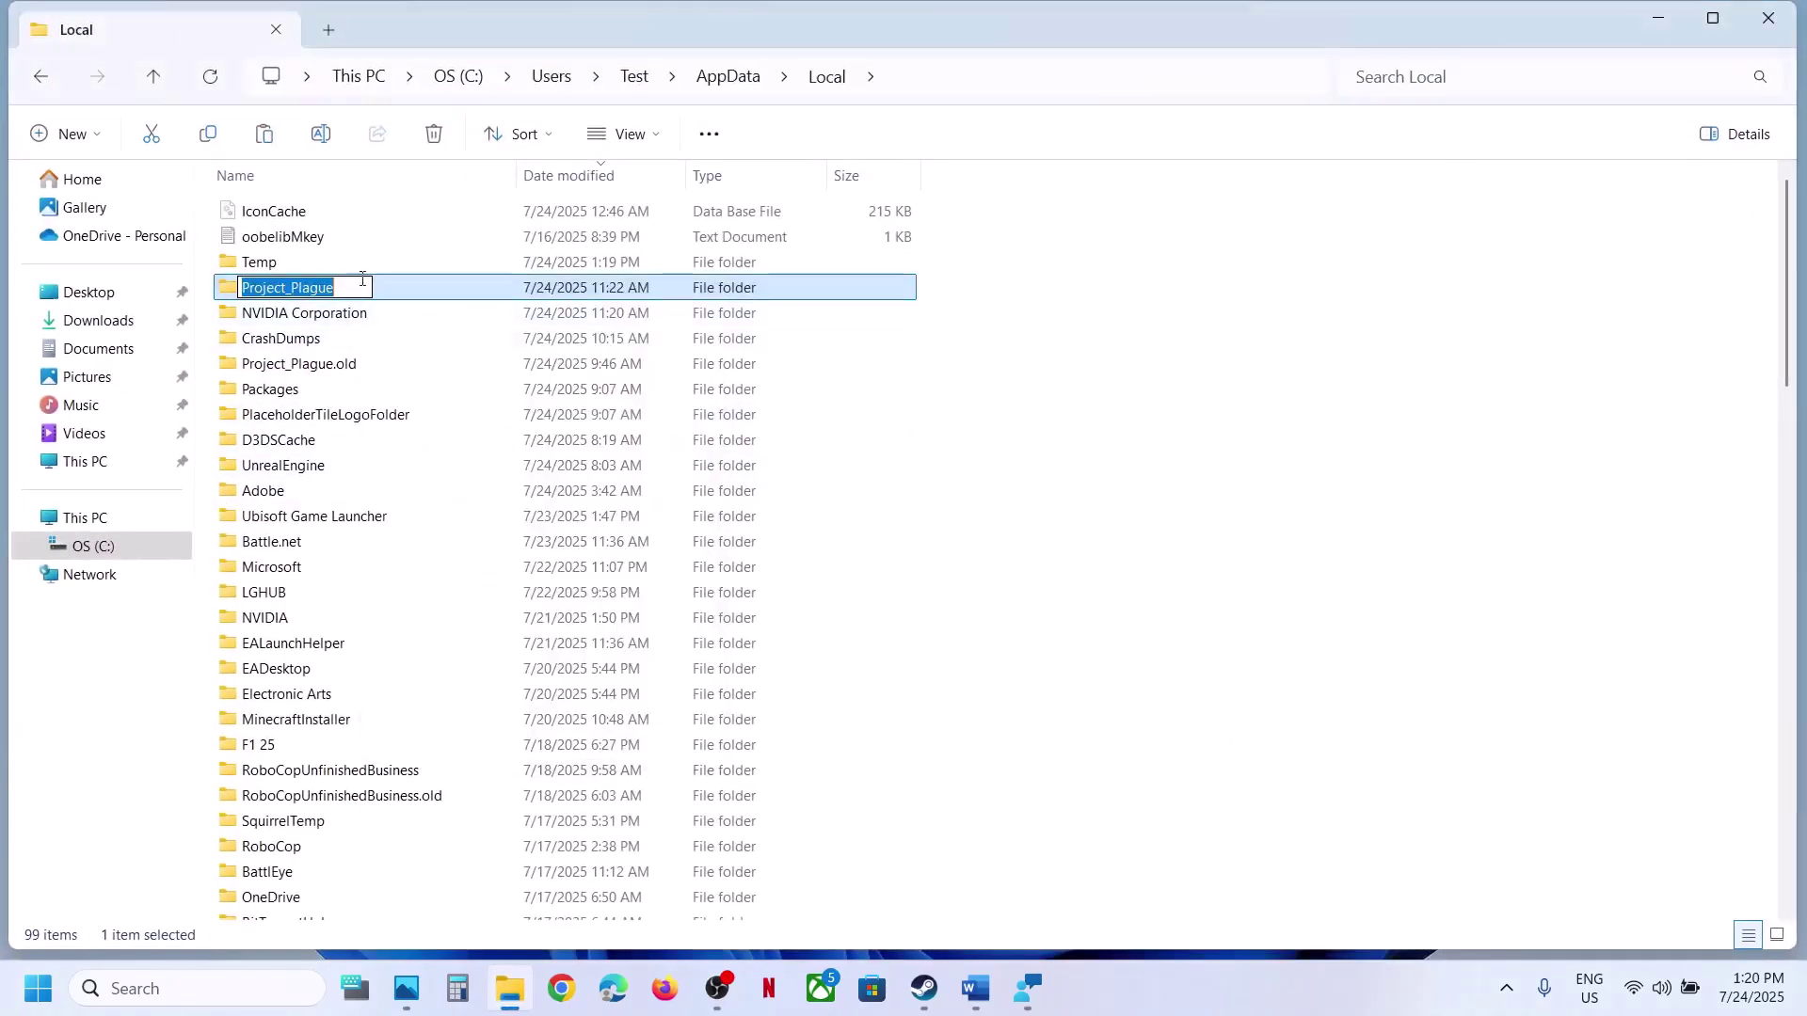
pyautogui.click(353, 282)
pyautogui.write('.old1')
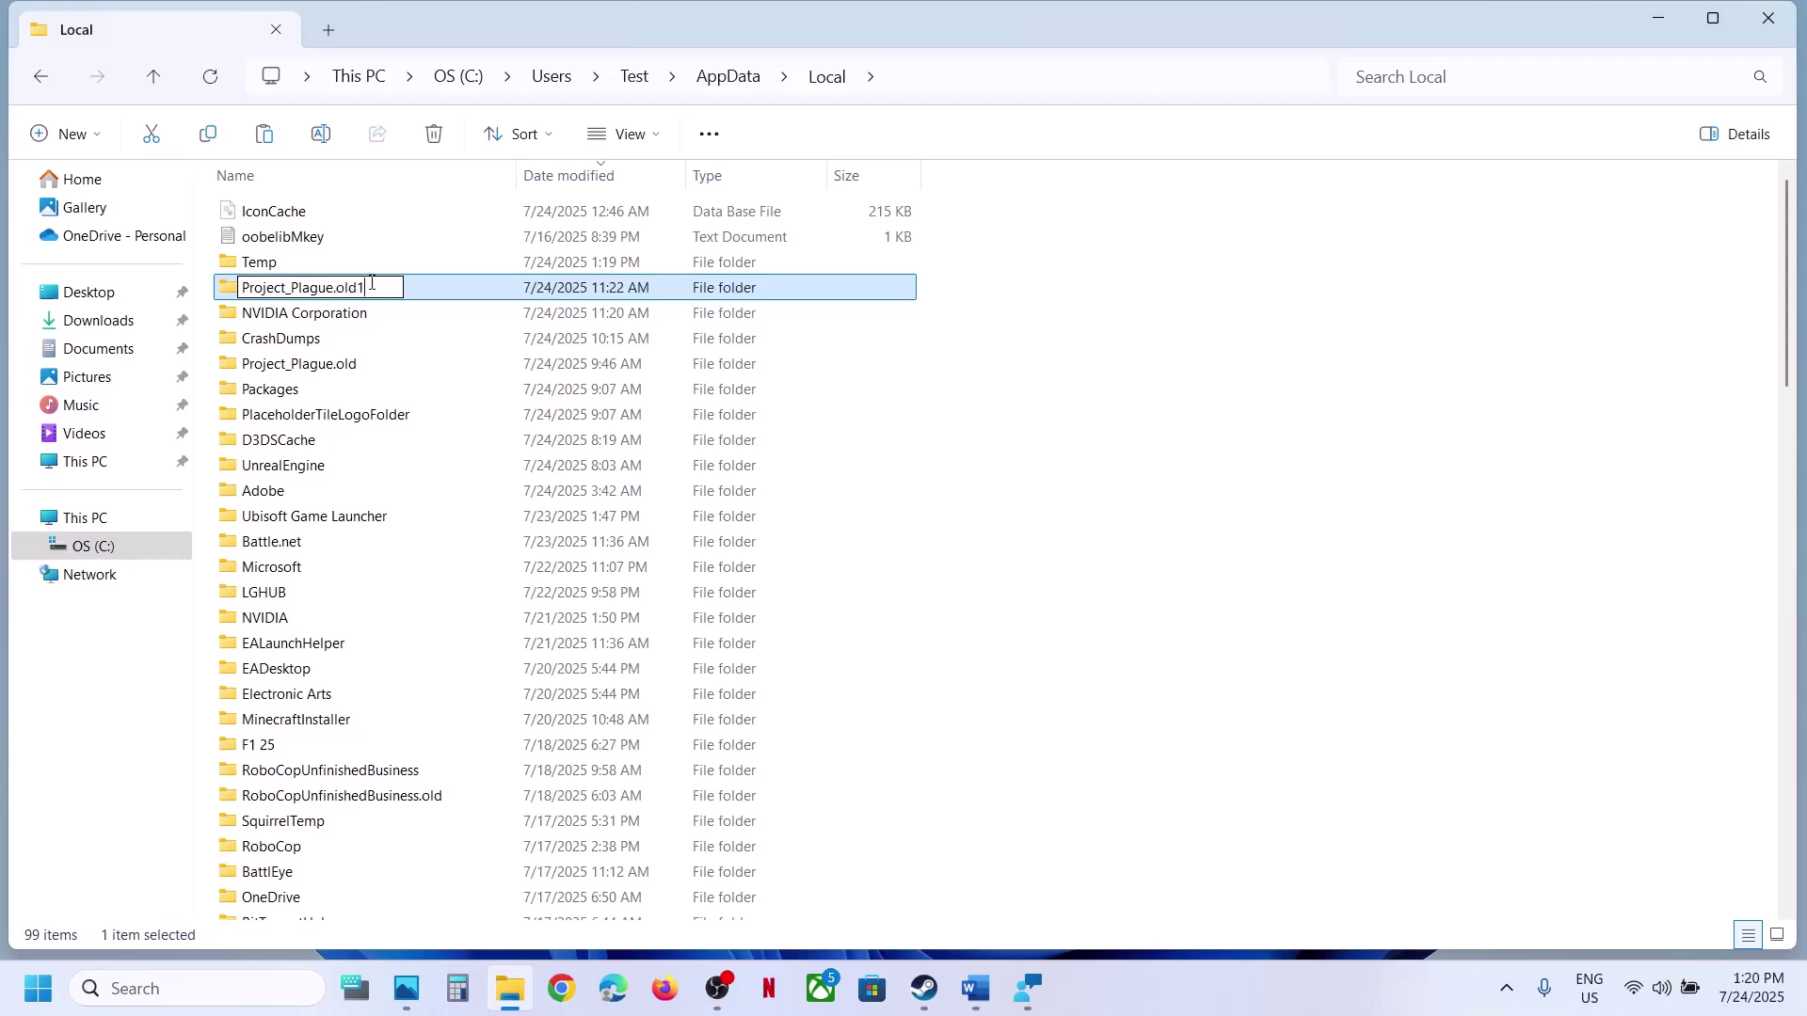
pyautogui.click(1238, 488)
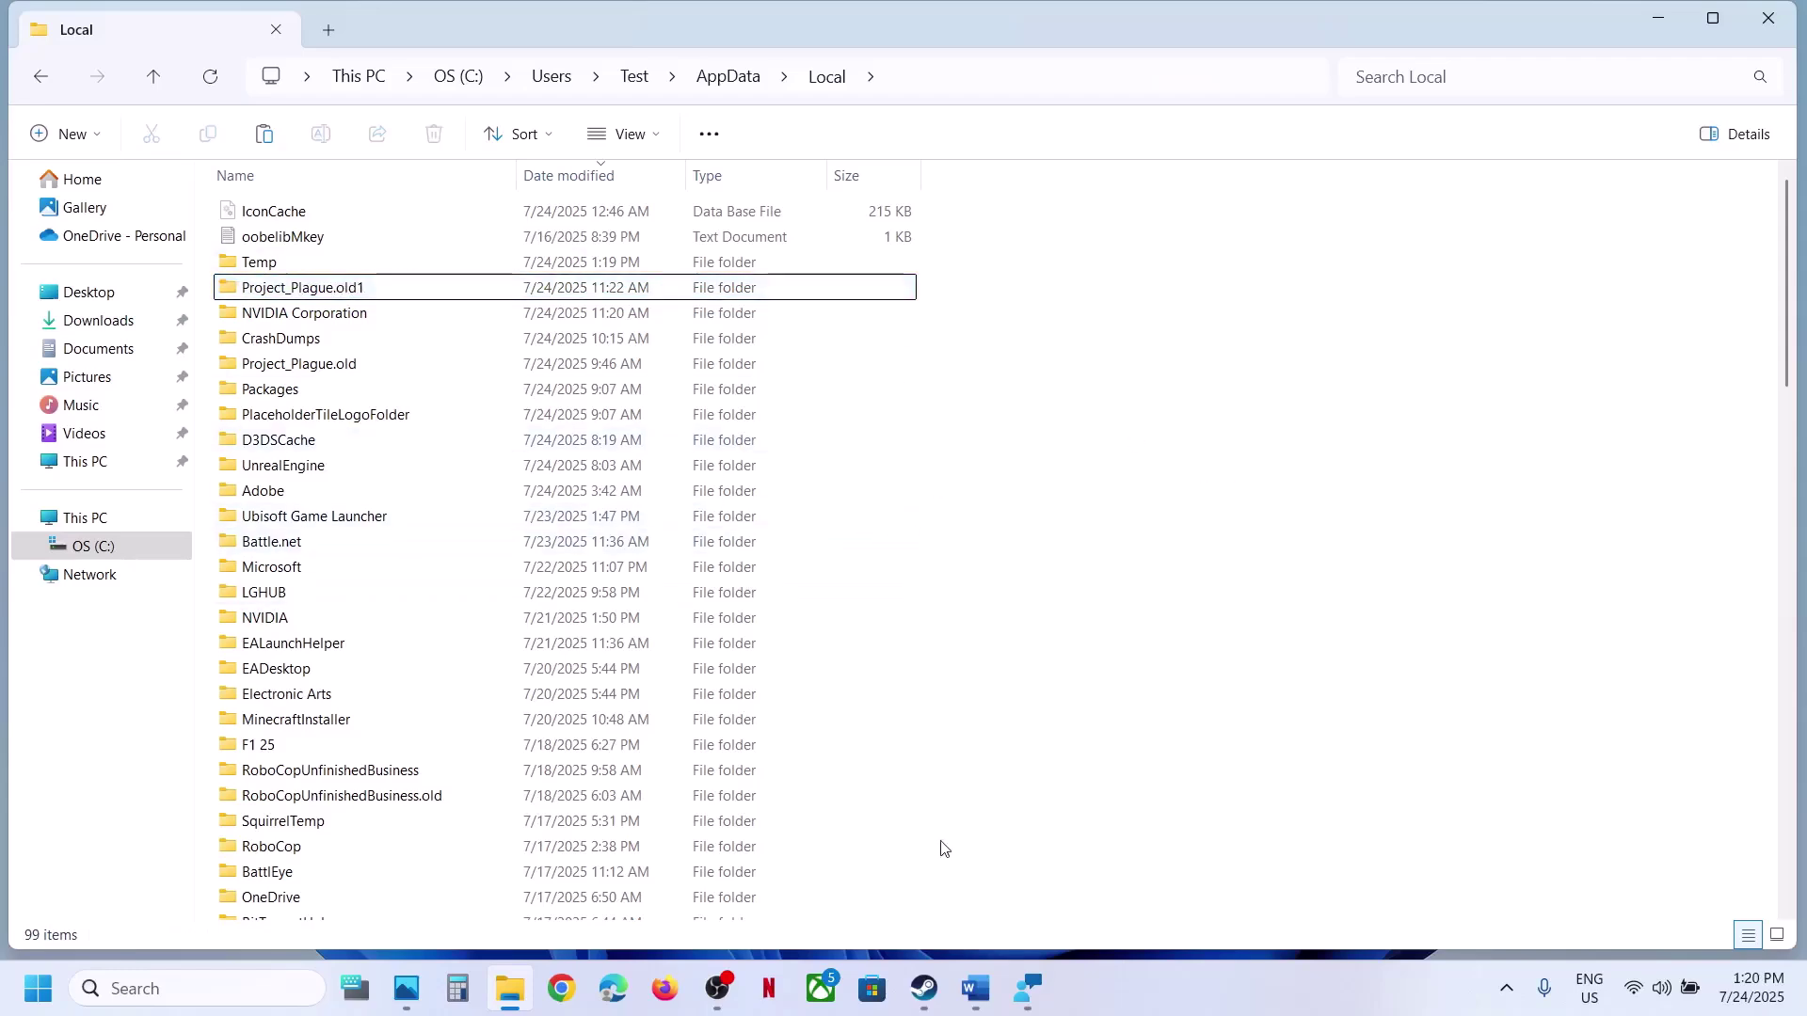
pyautogui.click(923, 989)
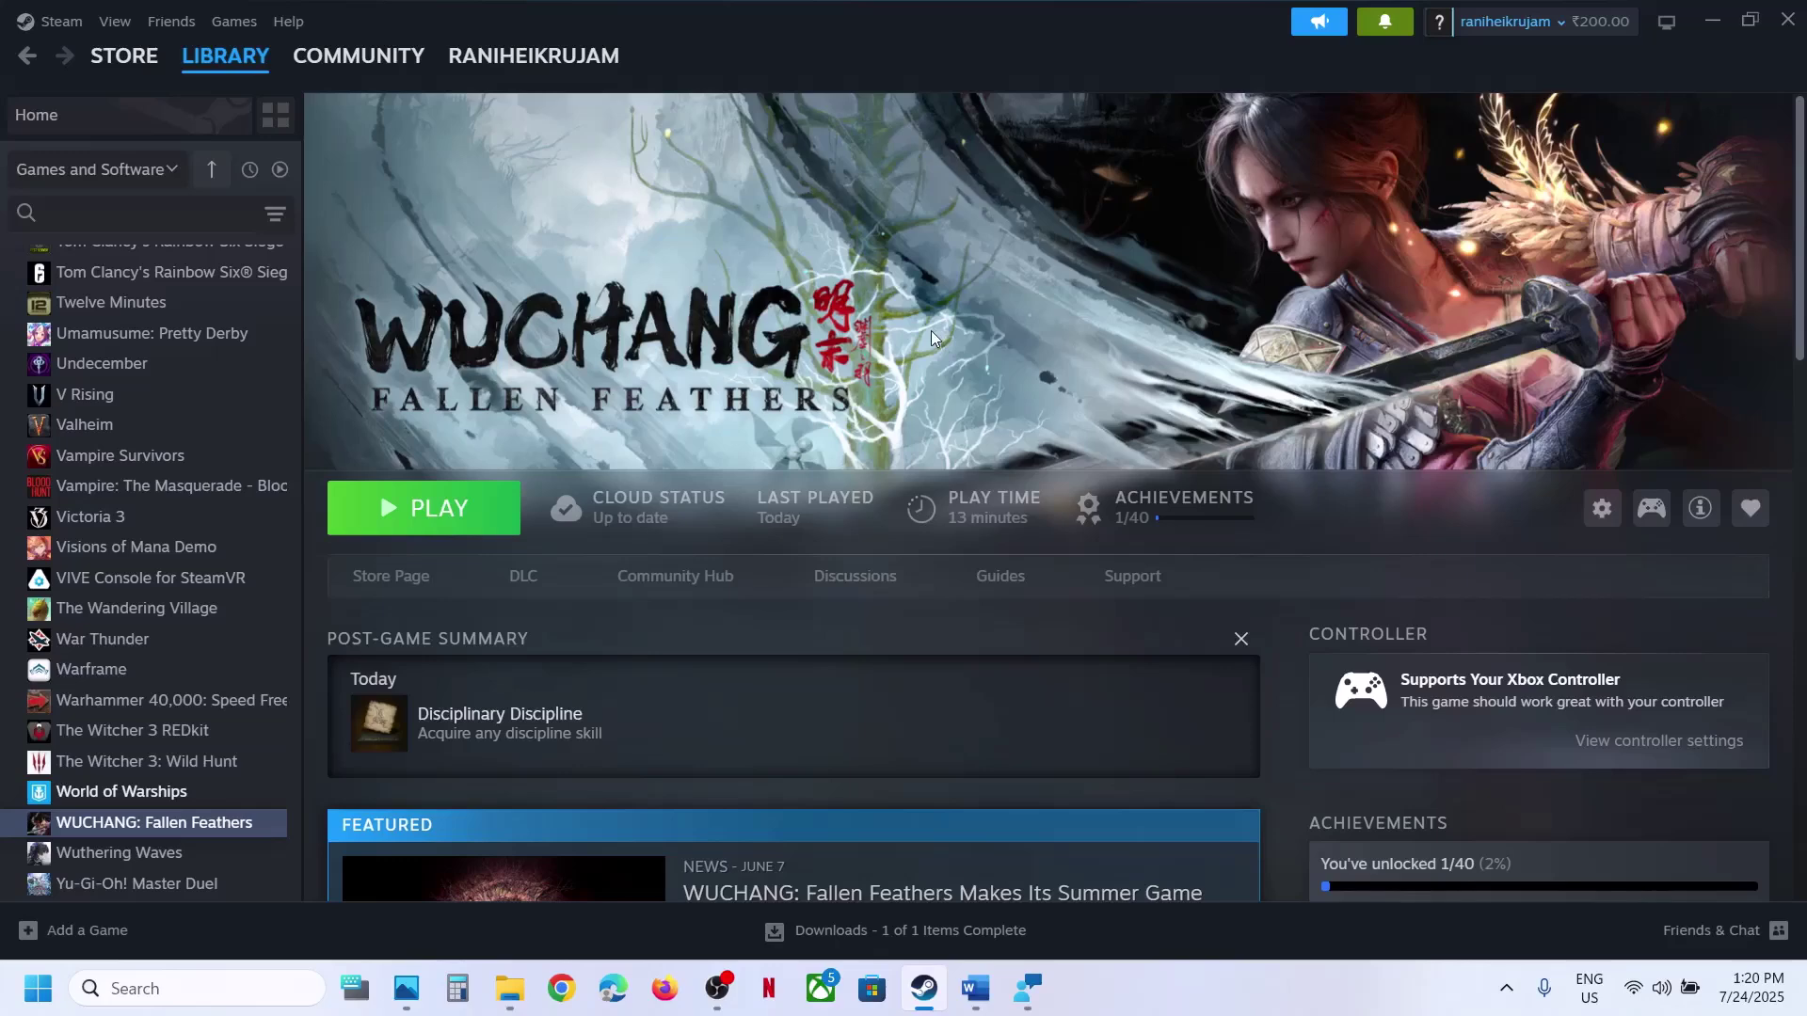
# - Switch to the Word document and copy the file name UEPrereqSetup_x64 from Step 5
pyautogui.hotkey('alt', 'Tab')
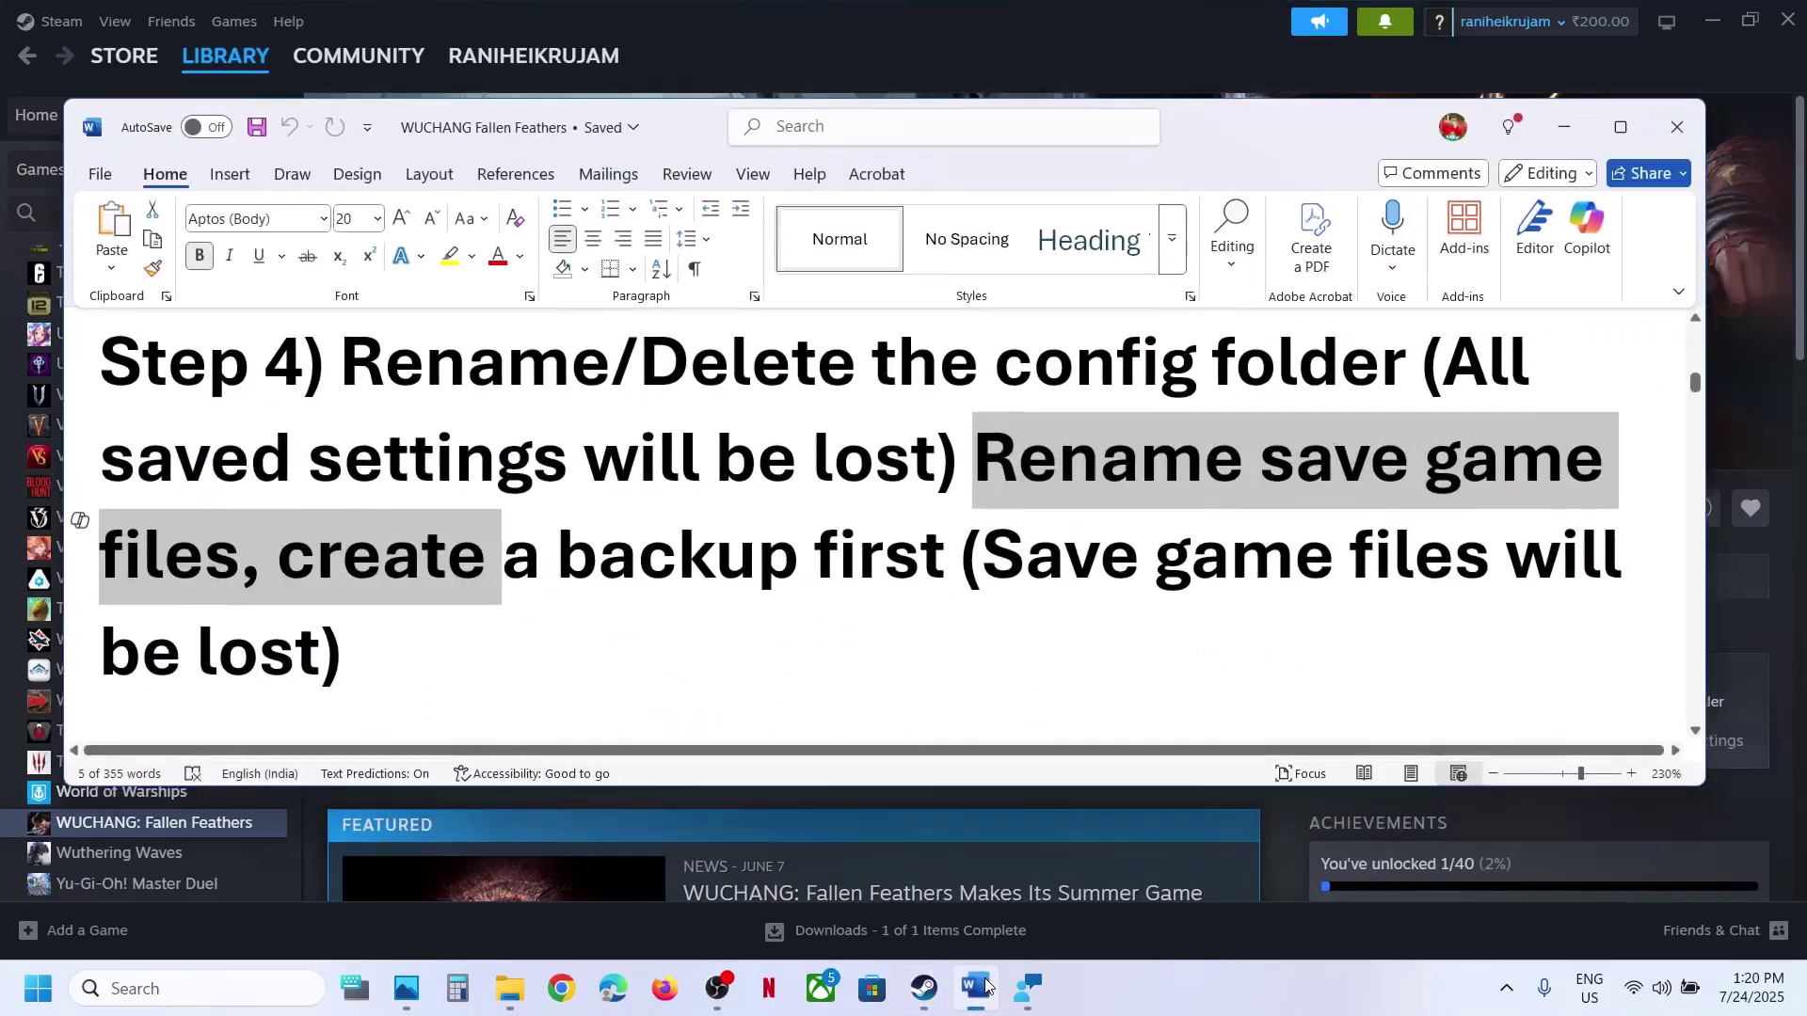
pyautogui.scroll(-3, 697, 666)
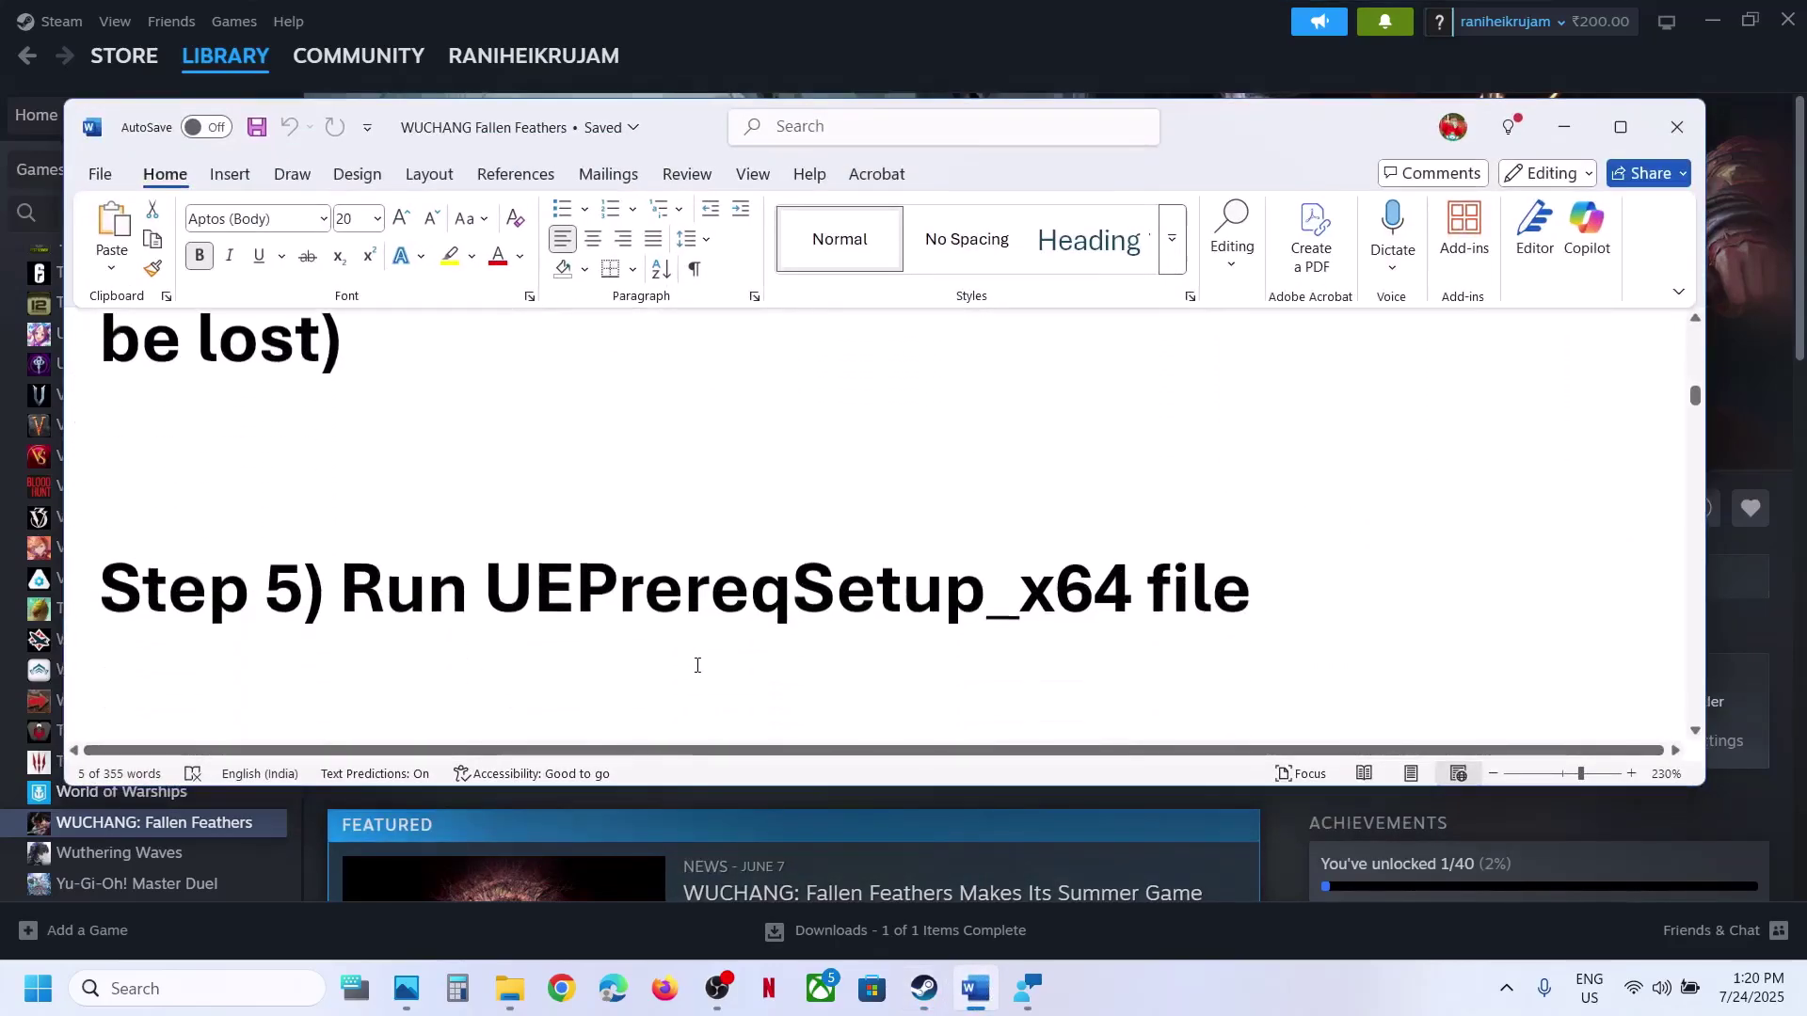
pyautogui.rightClick(697, 663)
pyautogui.click(608, 628)
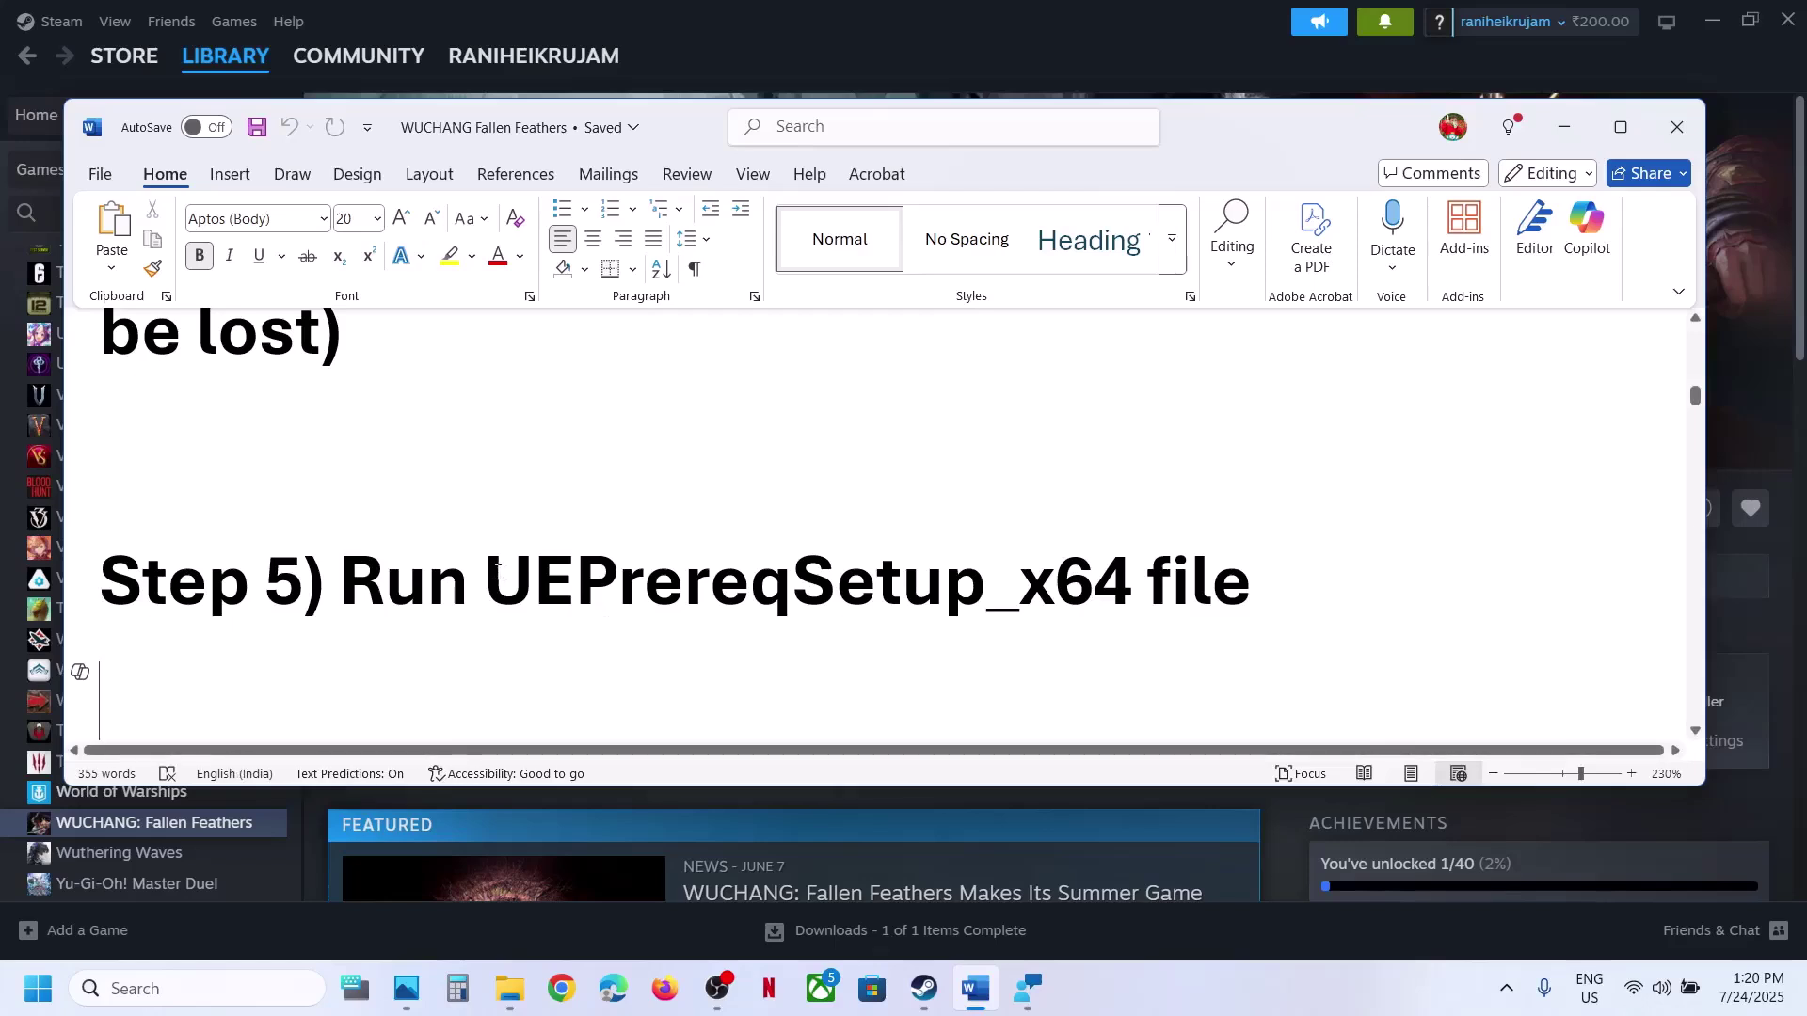
pyautogui.moveTo(492, 572); pyautogui.dragTo(1253, 576)
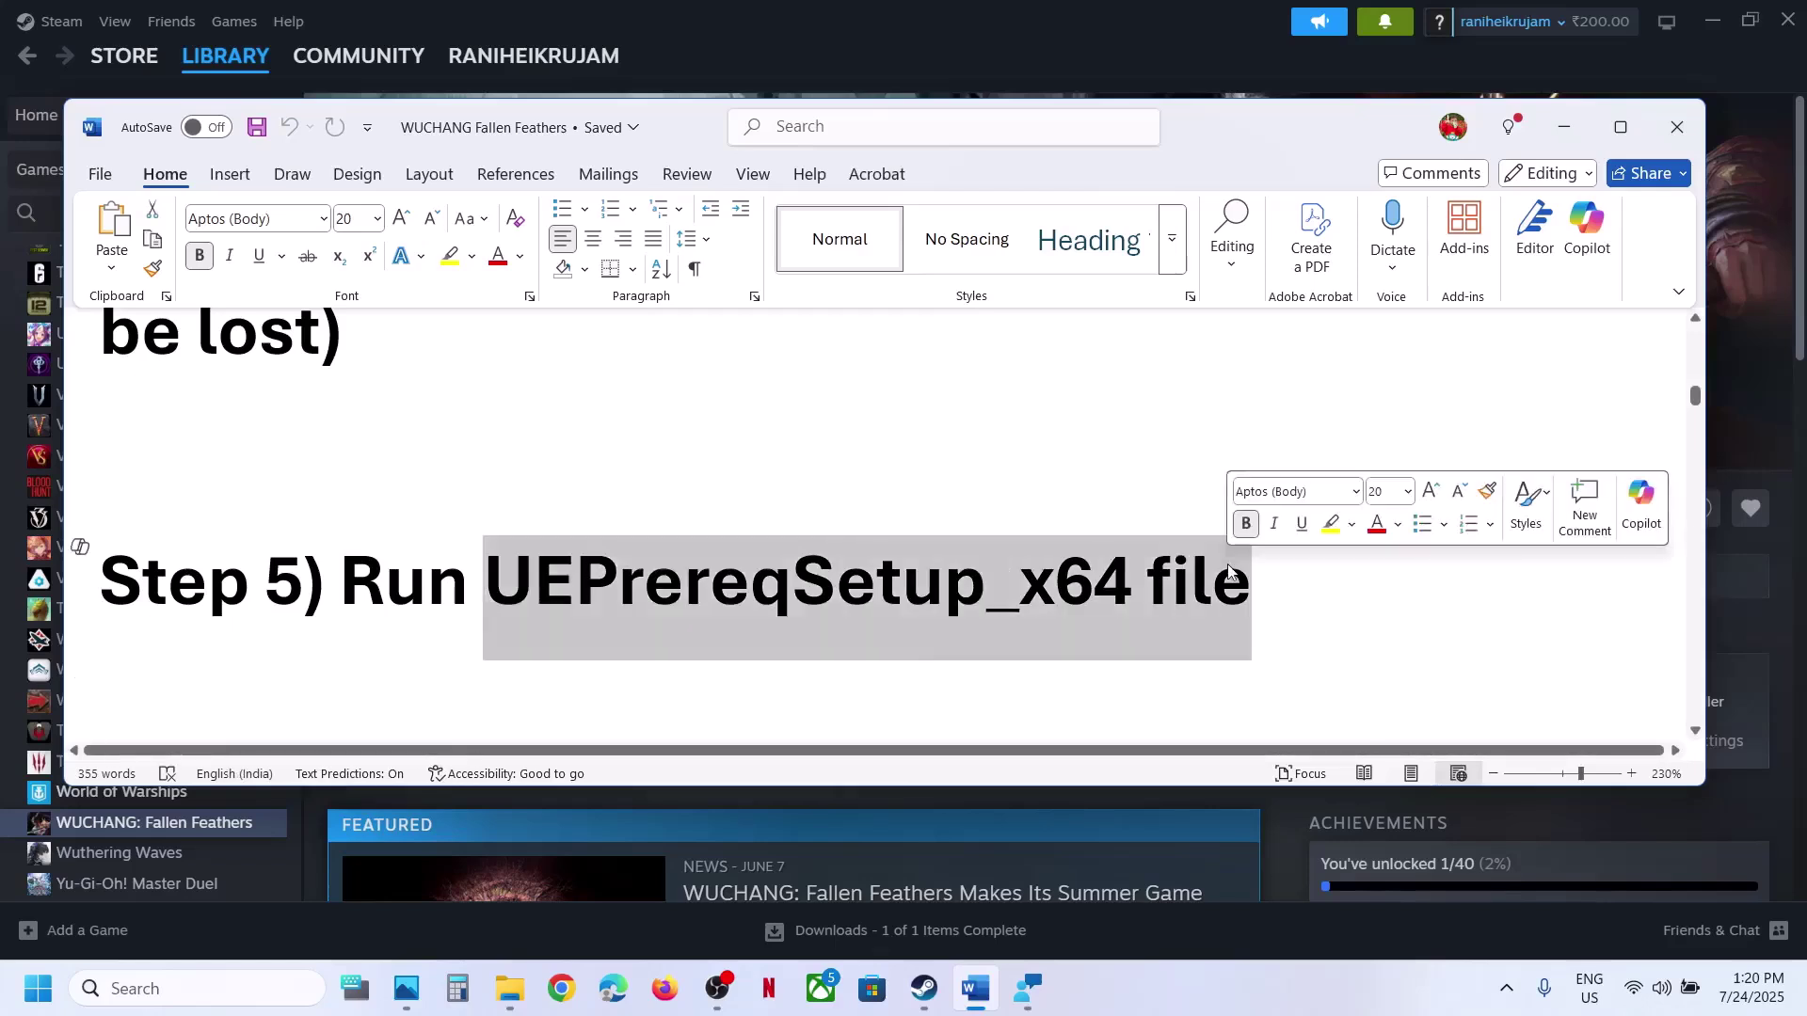
pyautogui.click(904, 568)
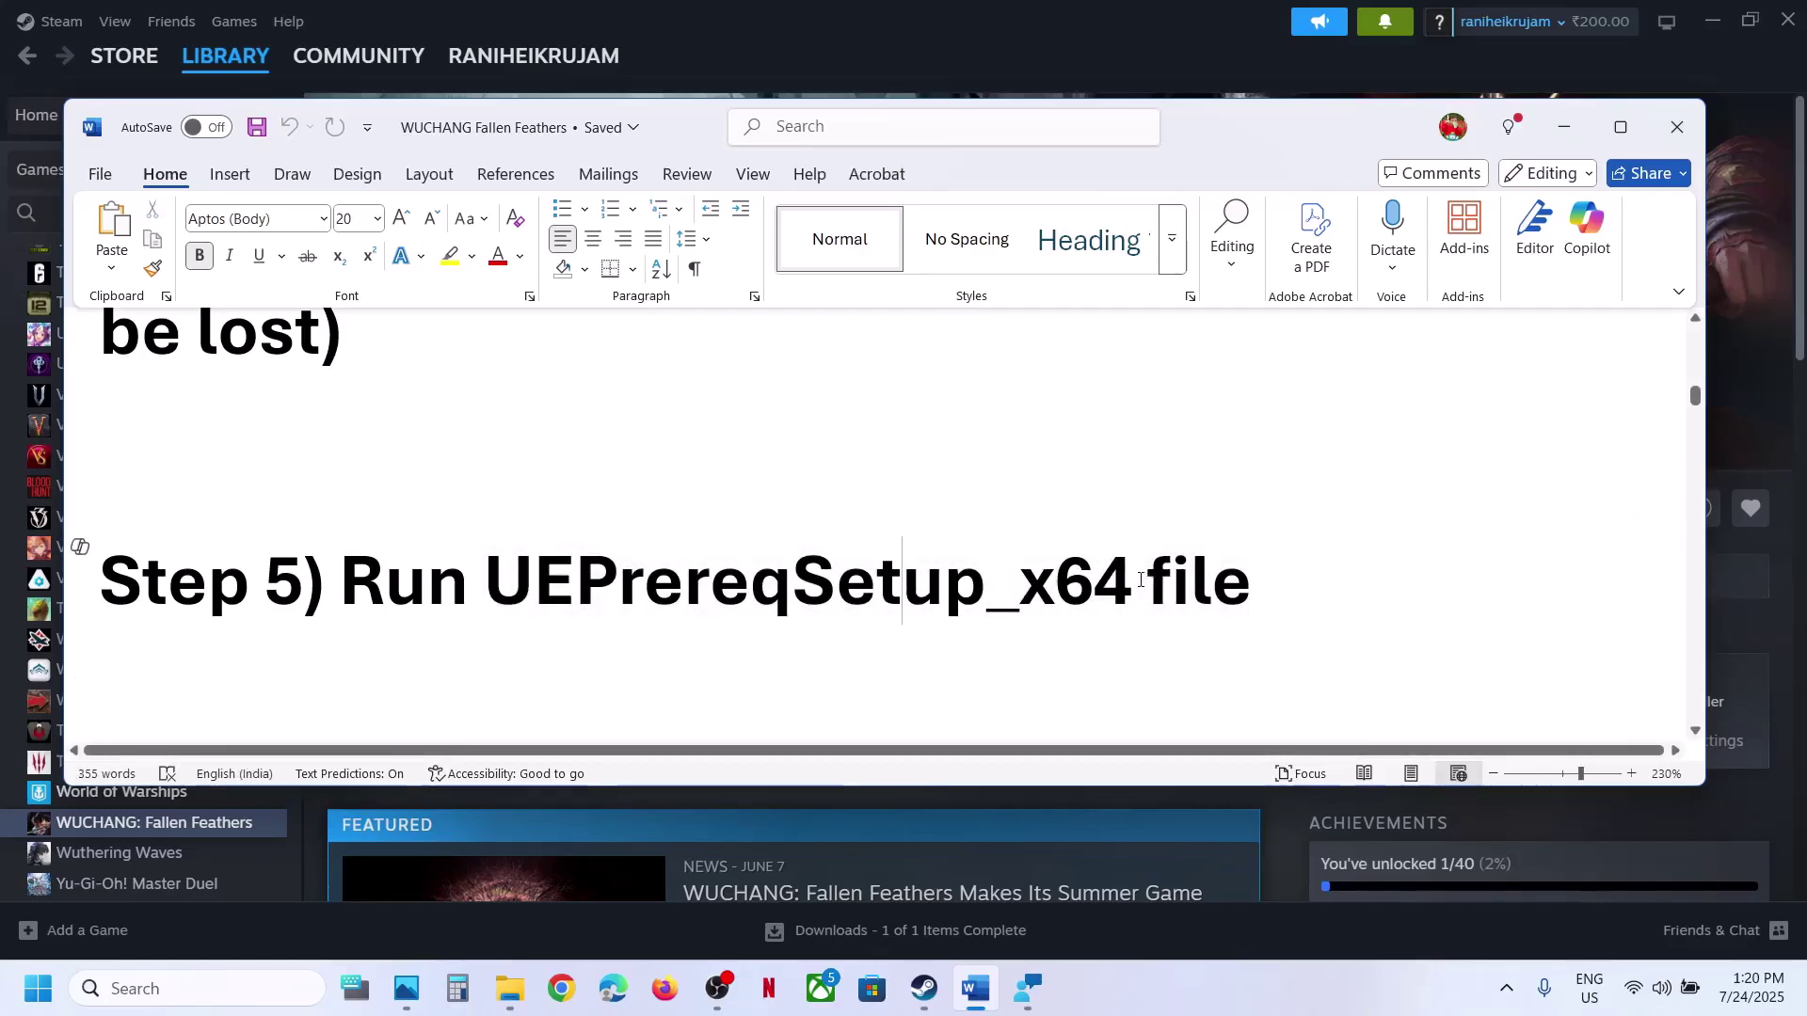
pyautogui.doubleClick(636, 580)
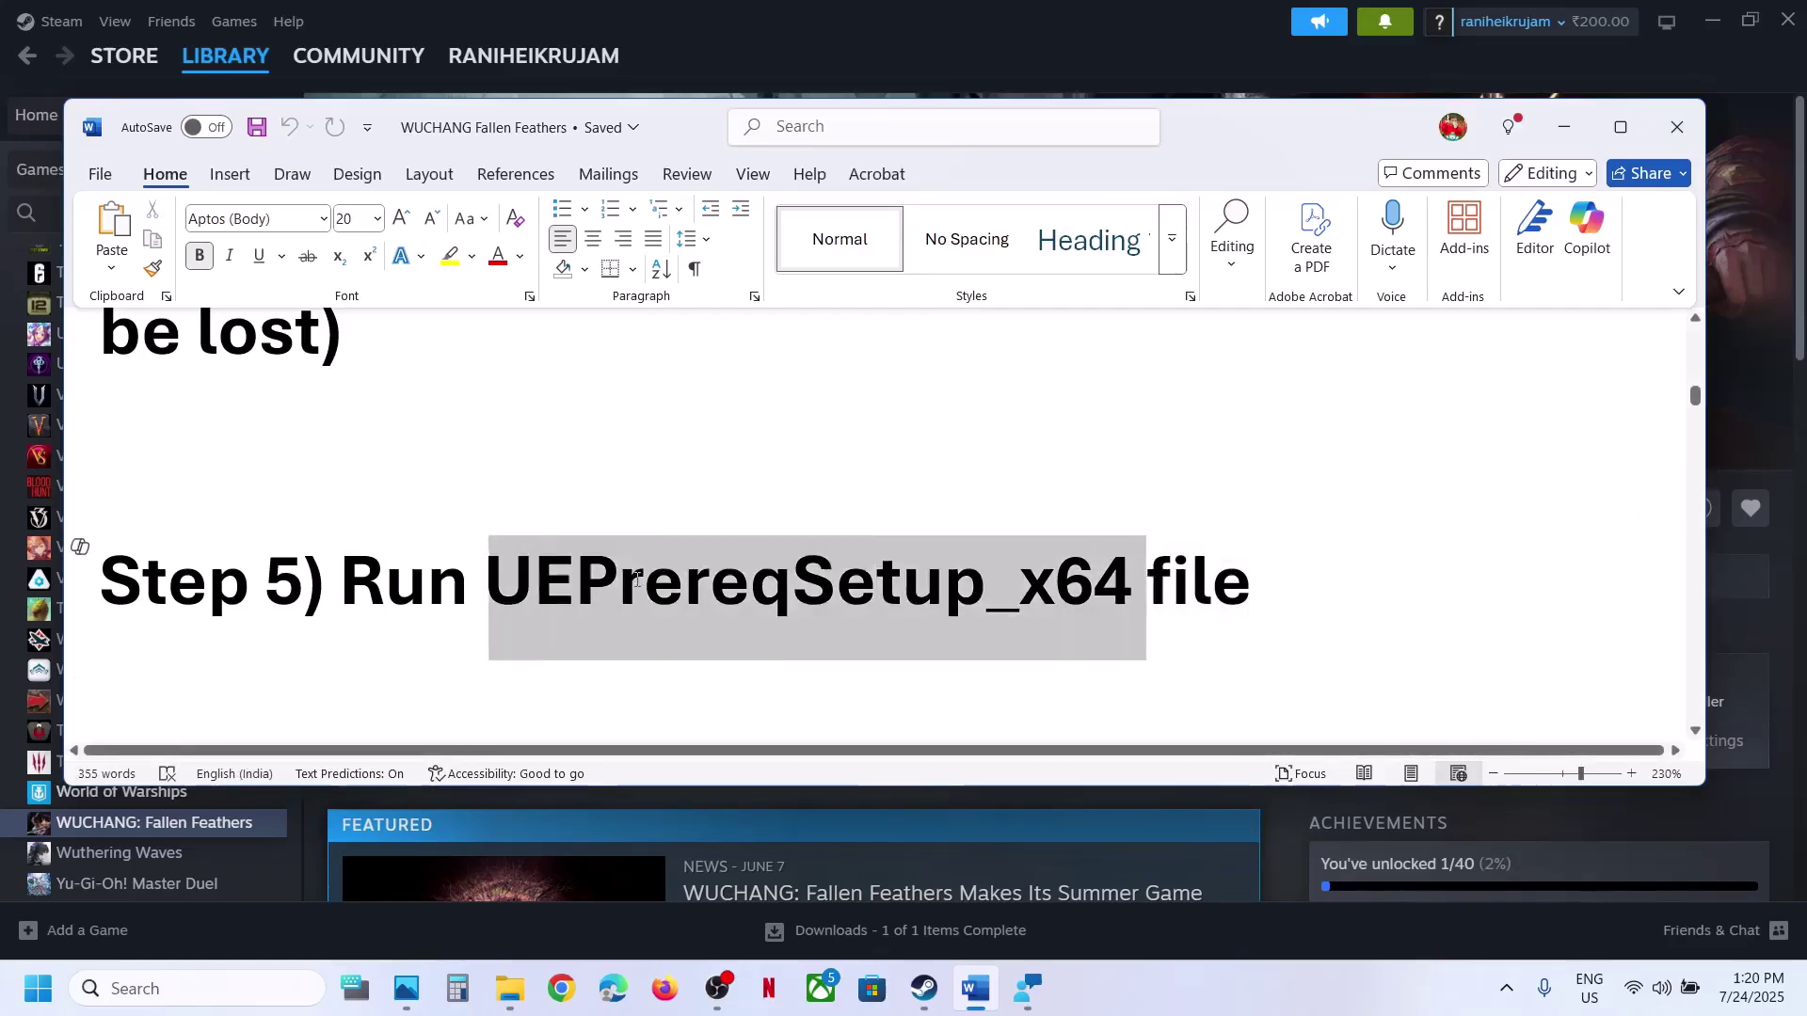
# - Switch to Steam, browse the local files of WUCHANG: Fallen Feathers and search that folder for UEPrereqSetup_x64
pyautogui.click(822, 4)
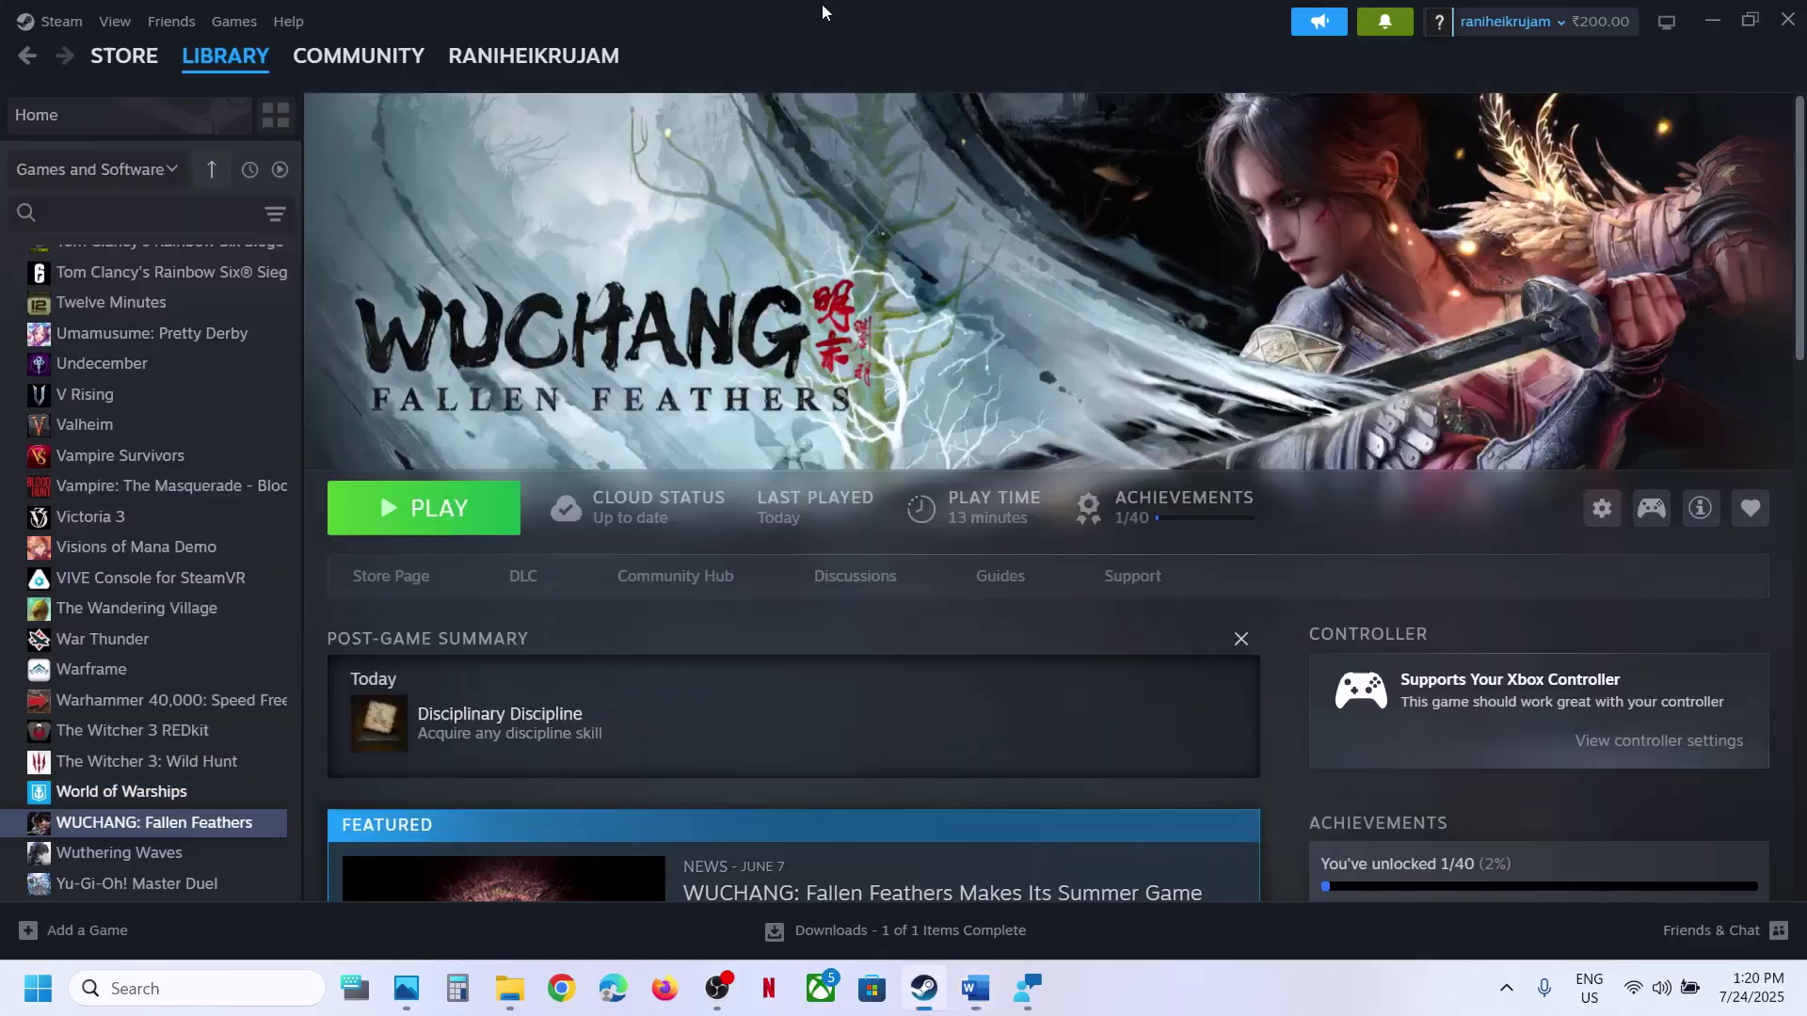
pyautogui.rightClick(143, 821)
pyautogui.moveTo(196, 756)
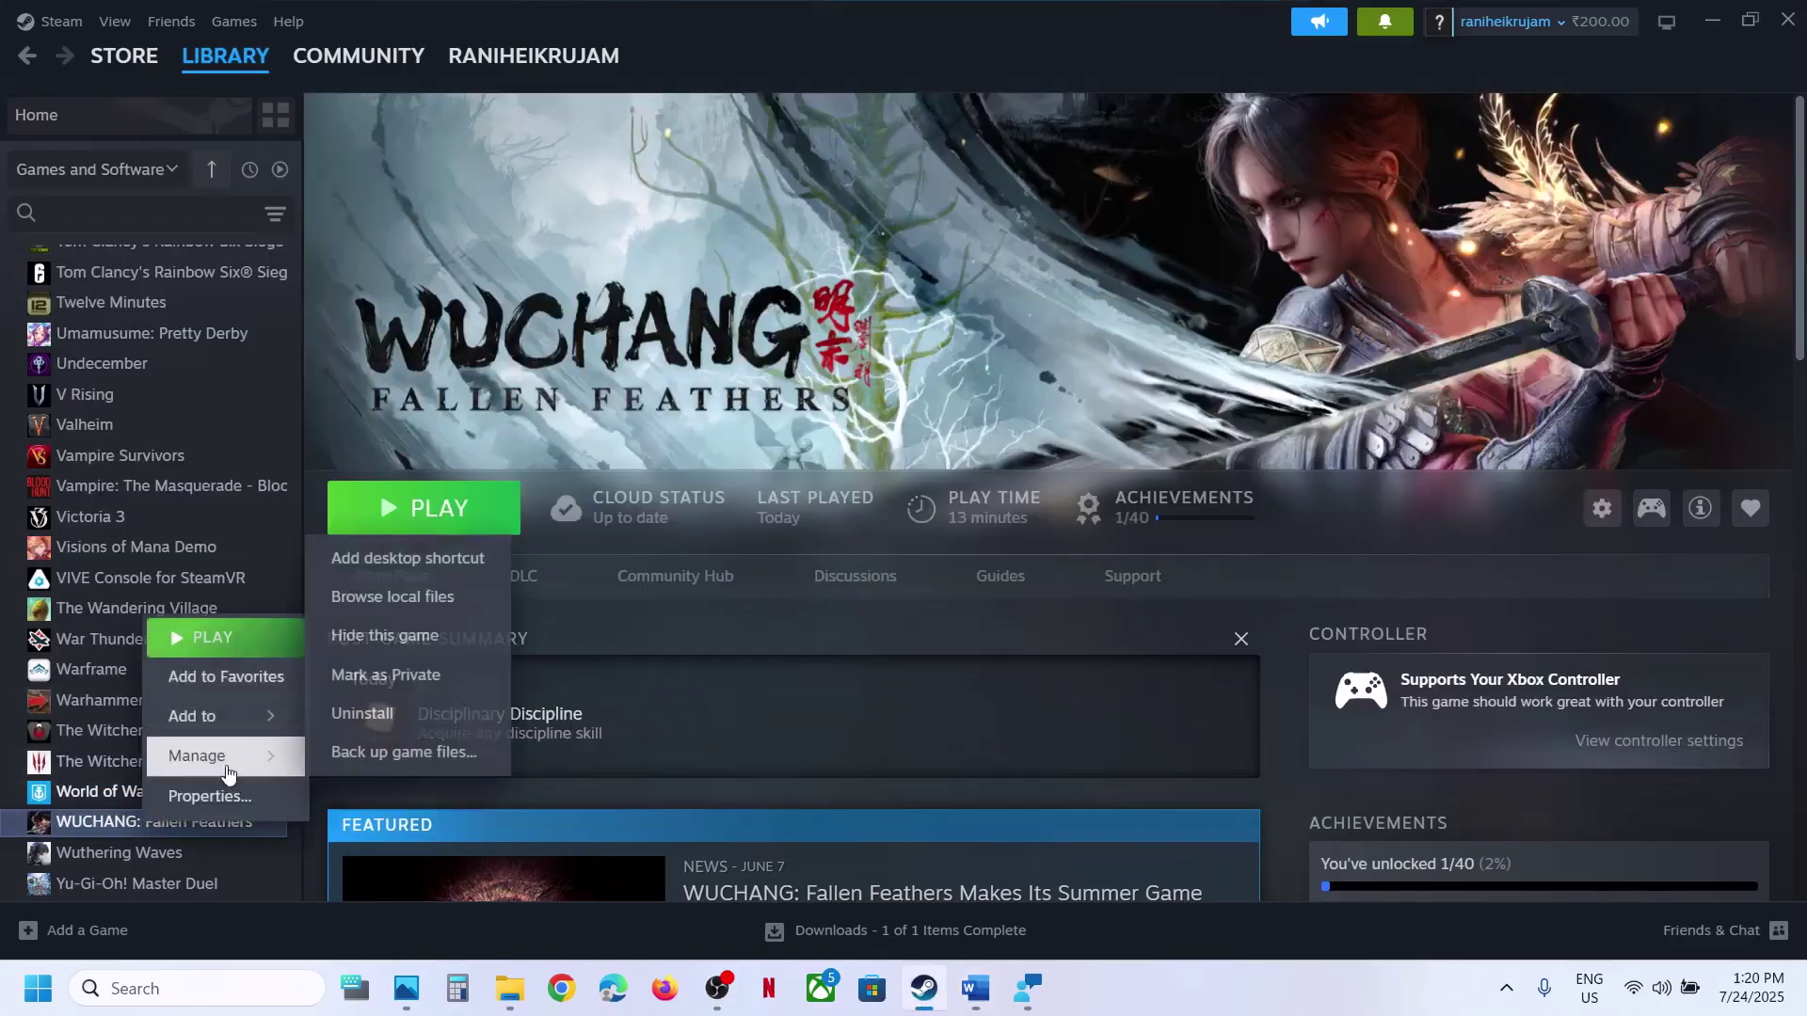
pyautogui.click(409, 596)
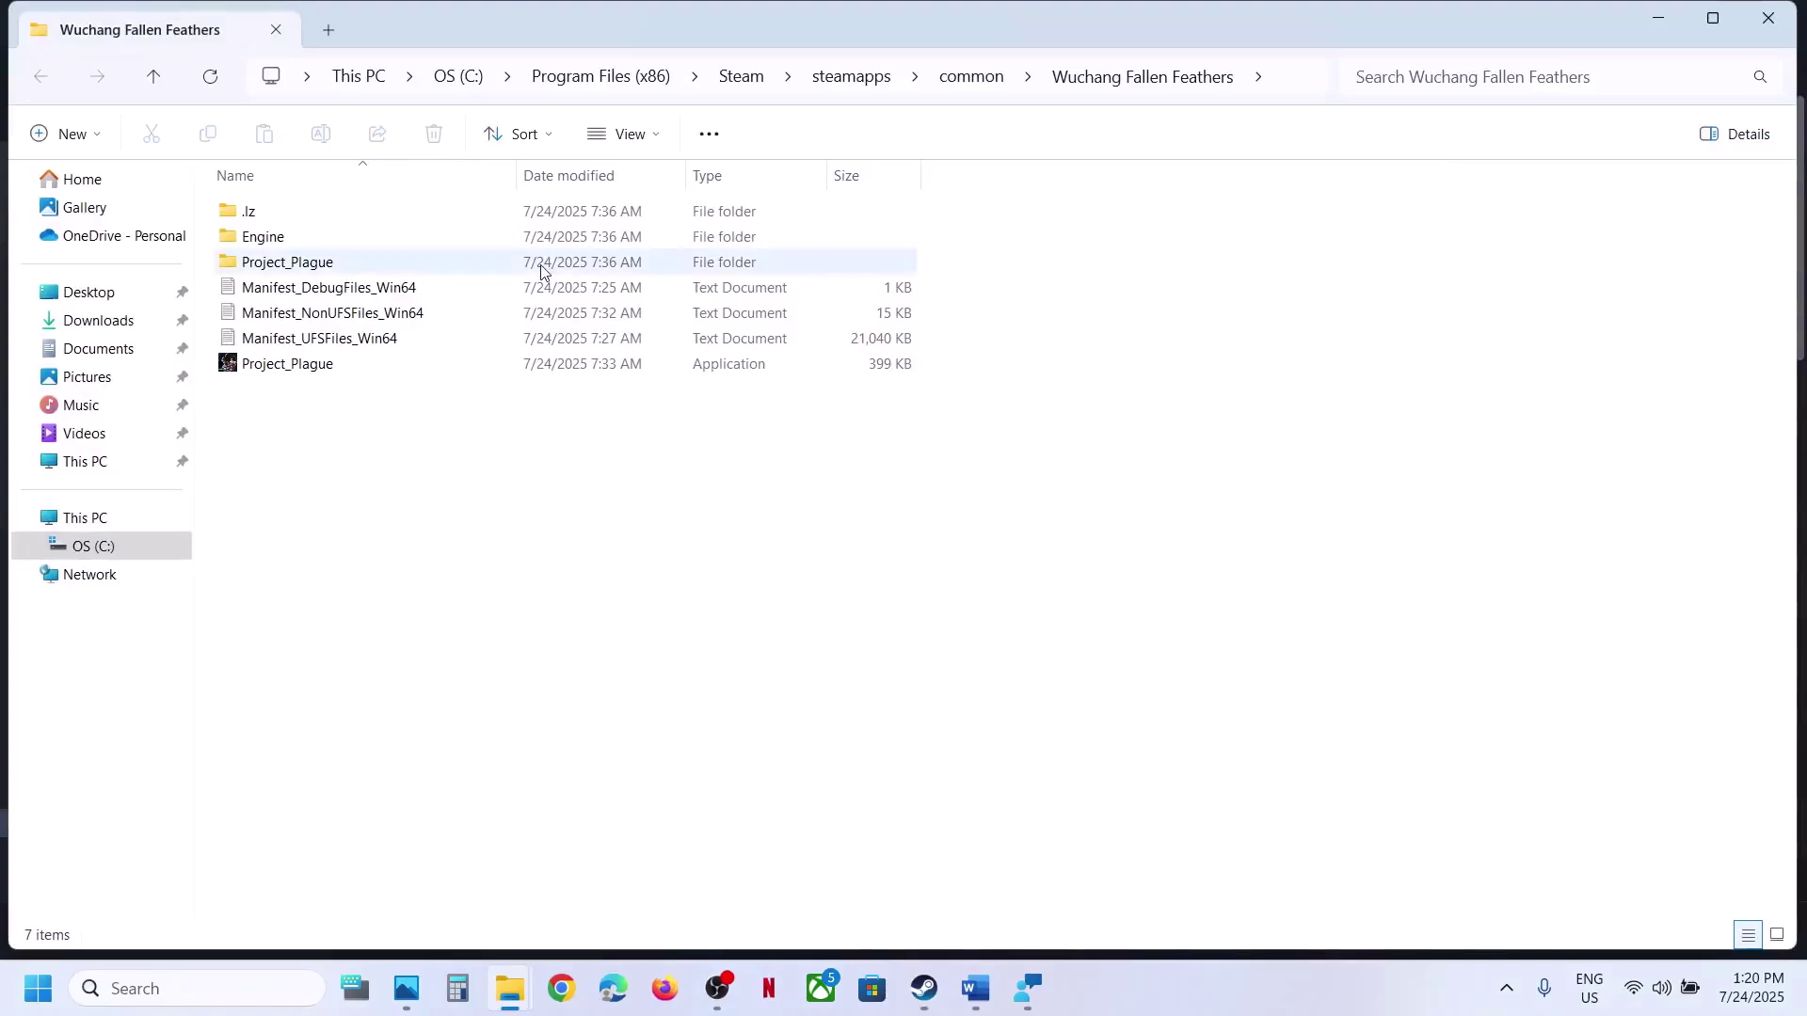
pyautogui.click(1506, 80)
pyautogui.hotkey('ctrl', 'v')
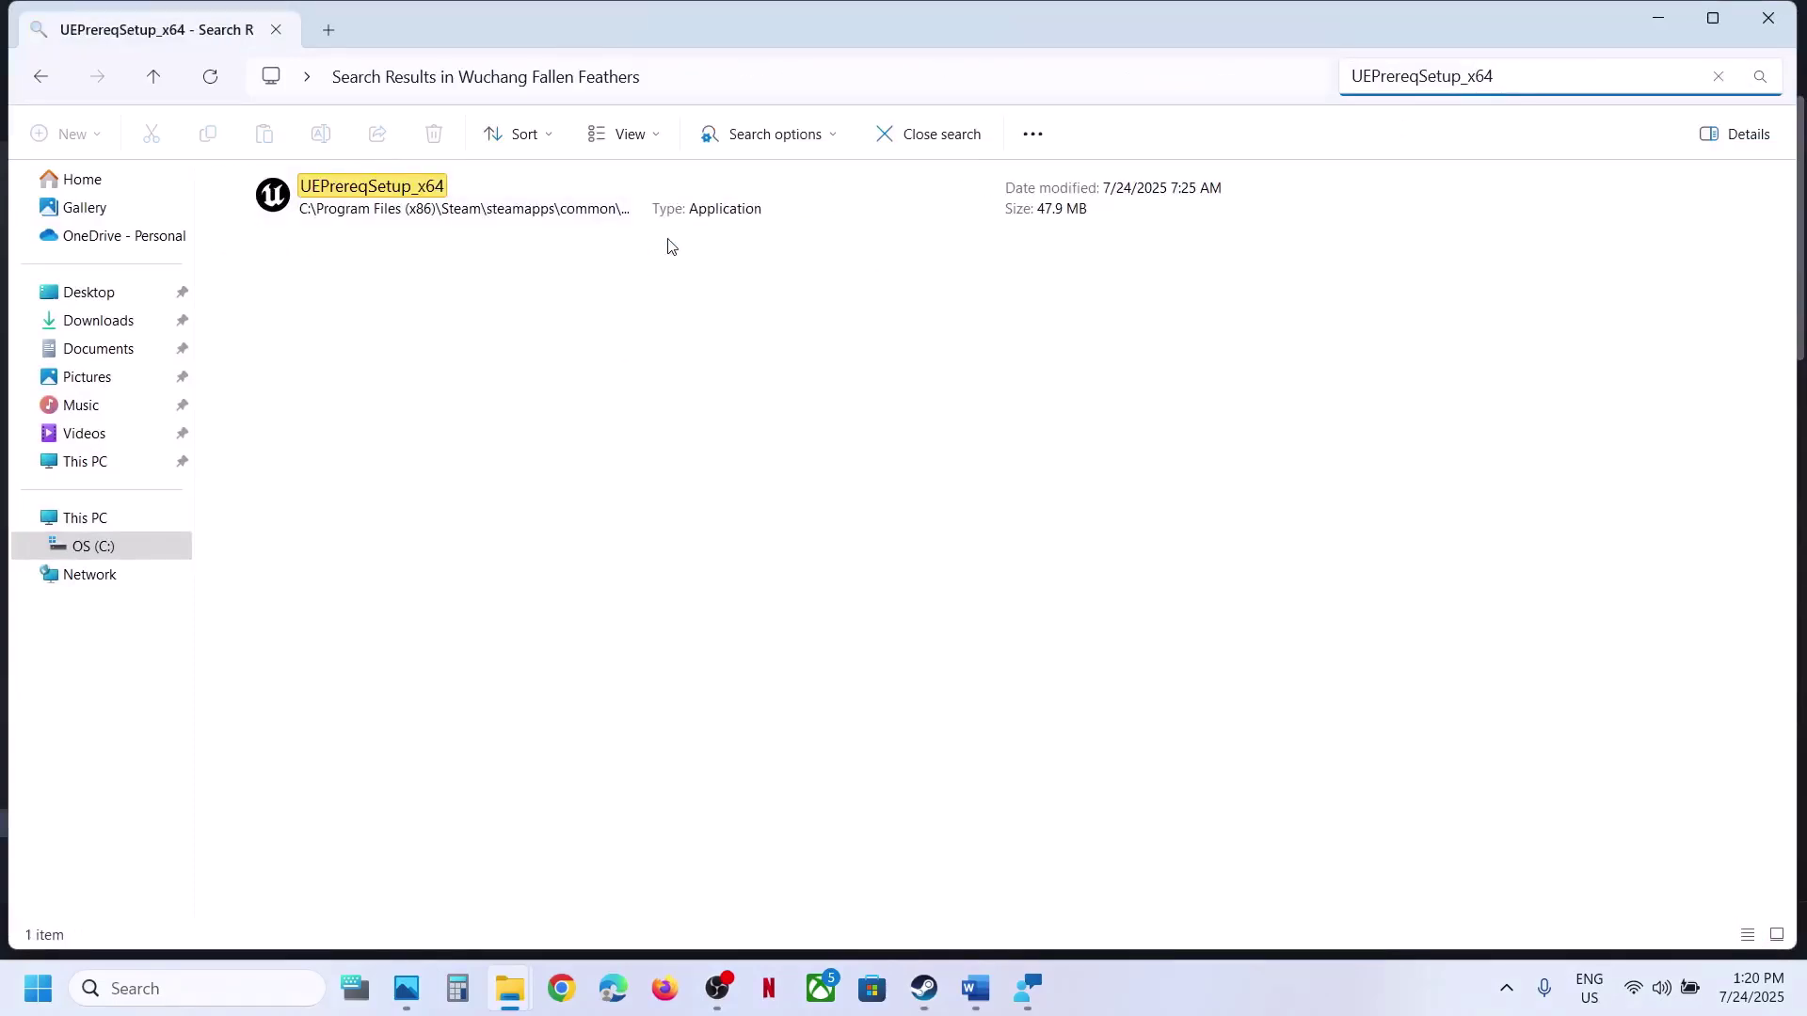
# - Open the file location of the found UEPrereqSetup_x64 application and show the folder's full path
pyautogui.click(500, 210)
pyautogui.rightClick(500, 209)
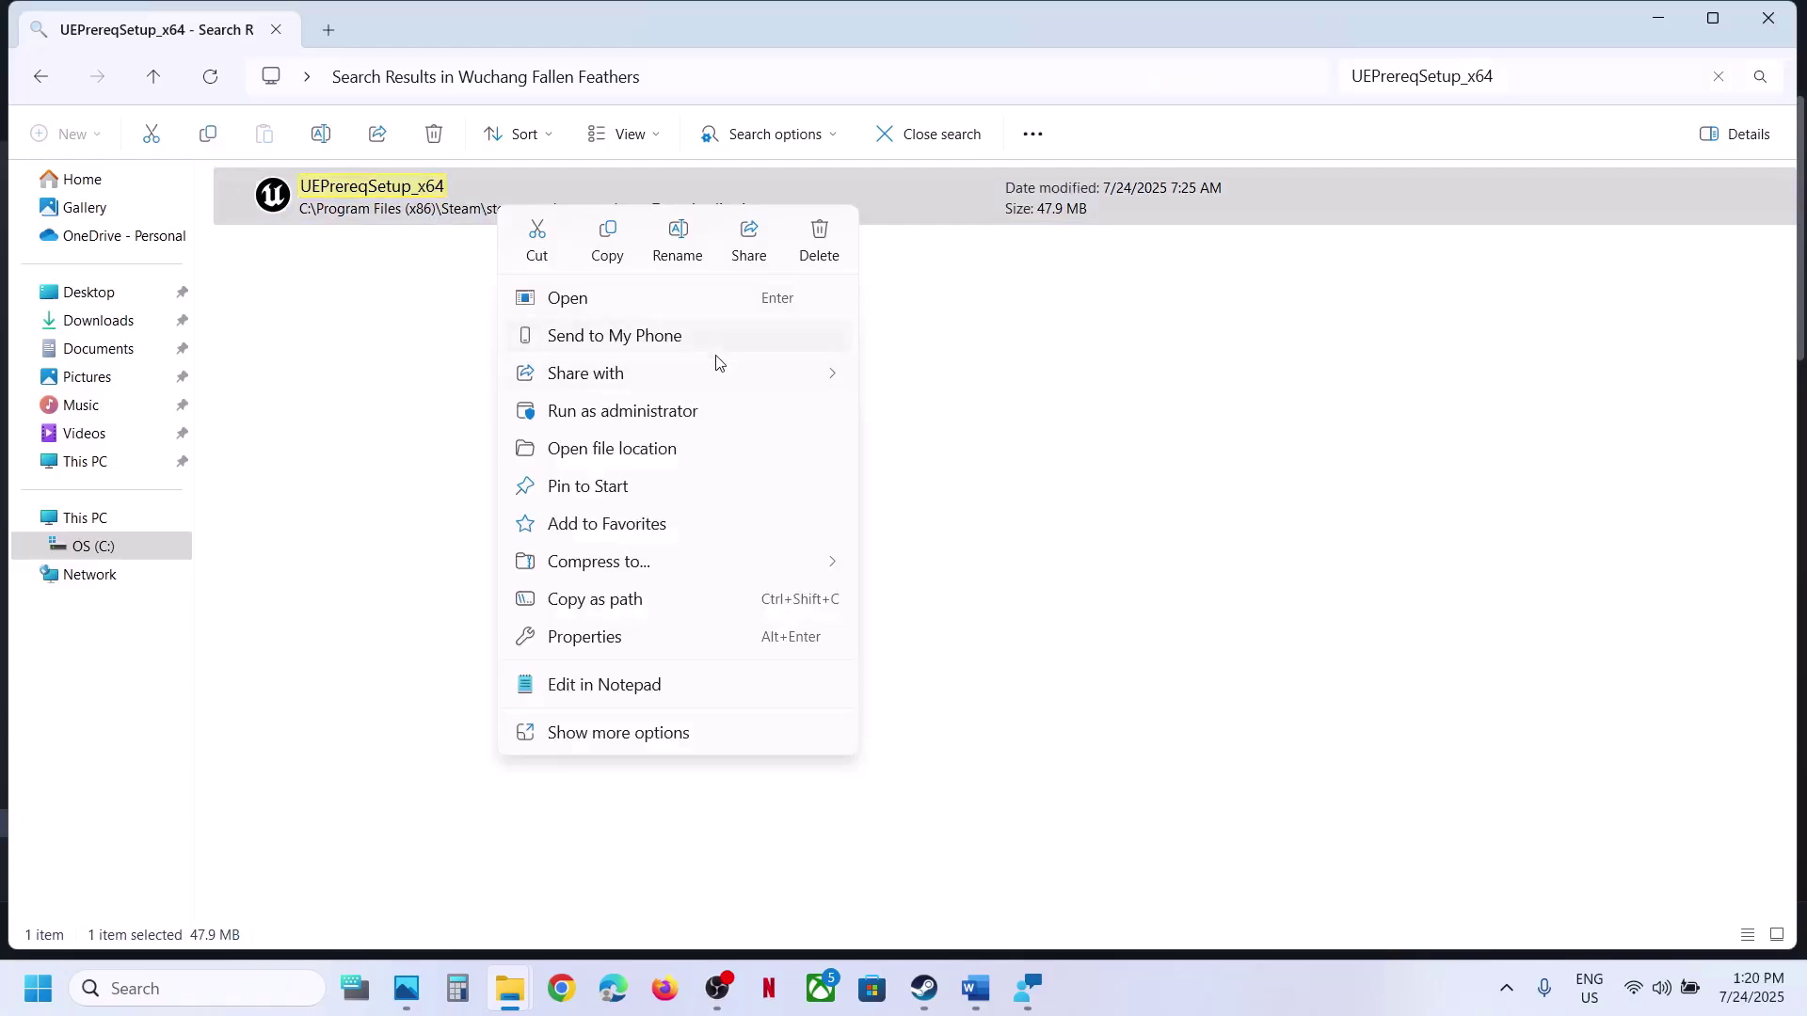
pyautogui.click(637, 460)
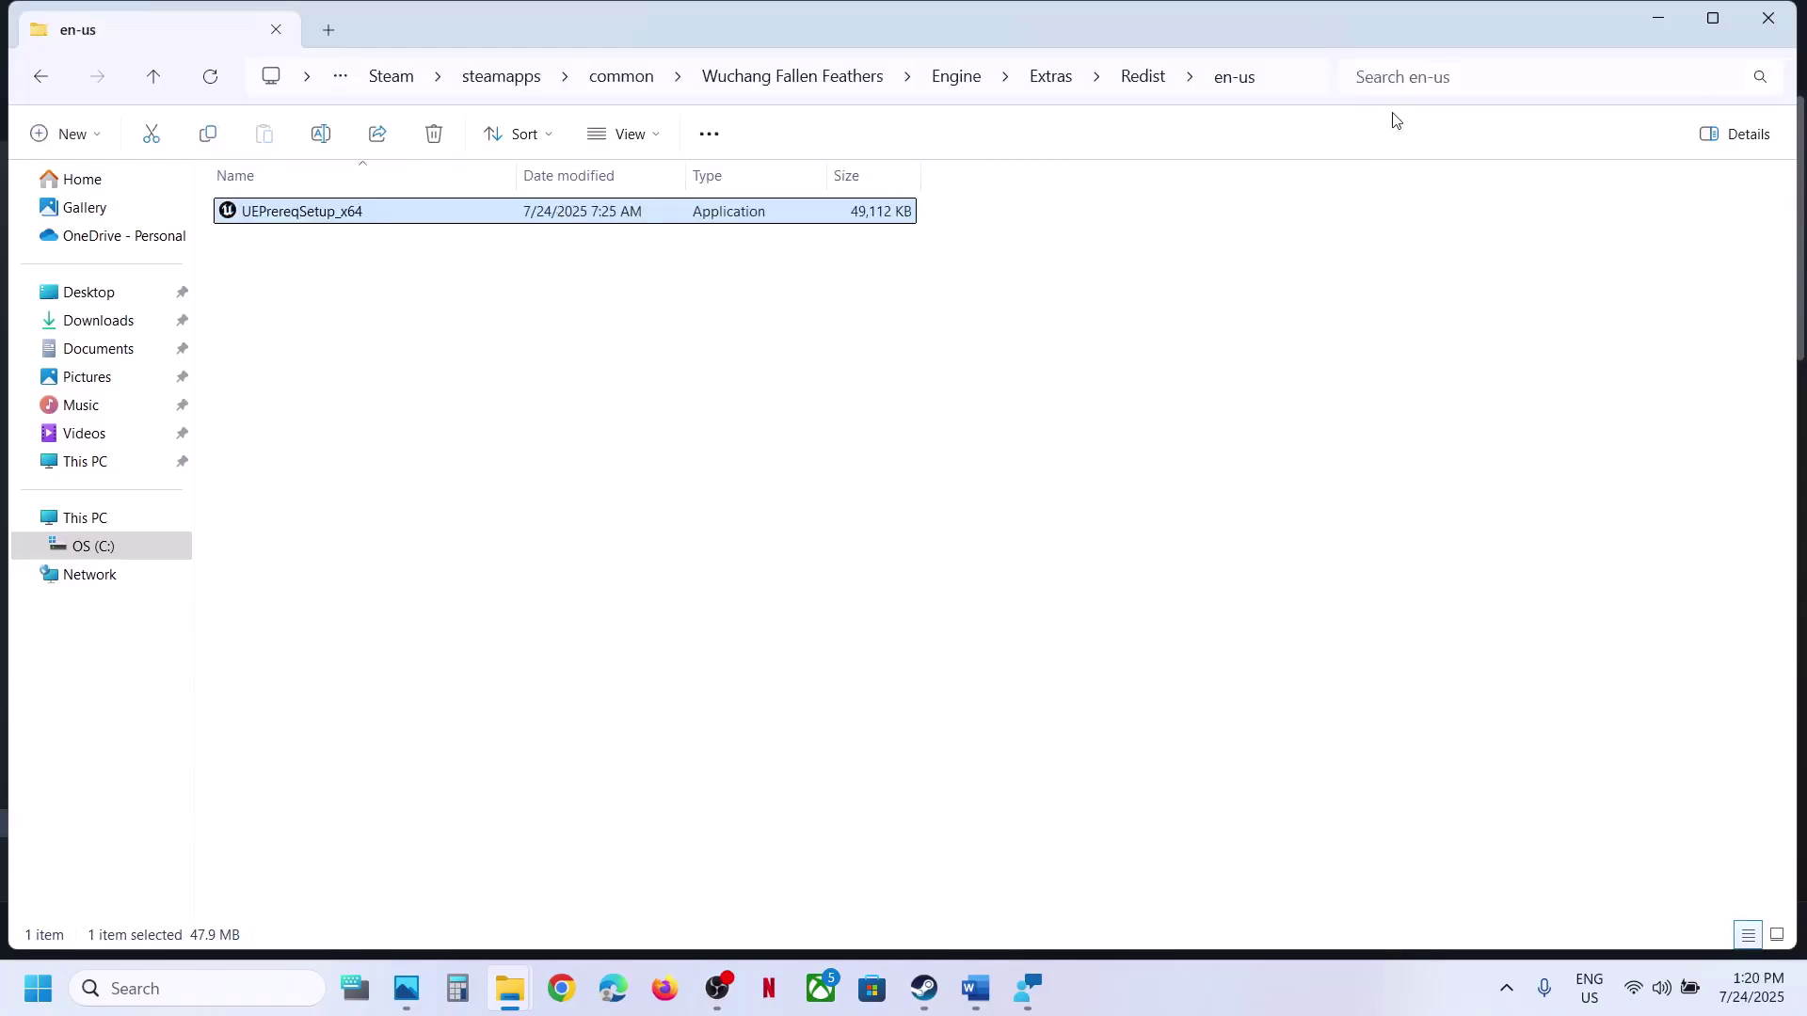
pyautogui.click(1296, 86)
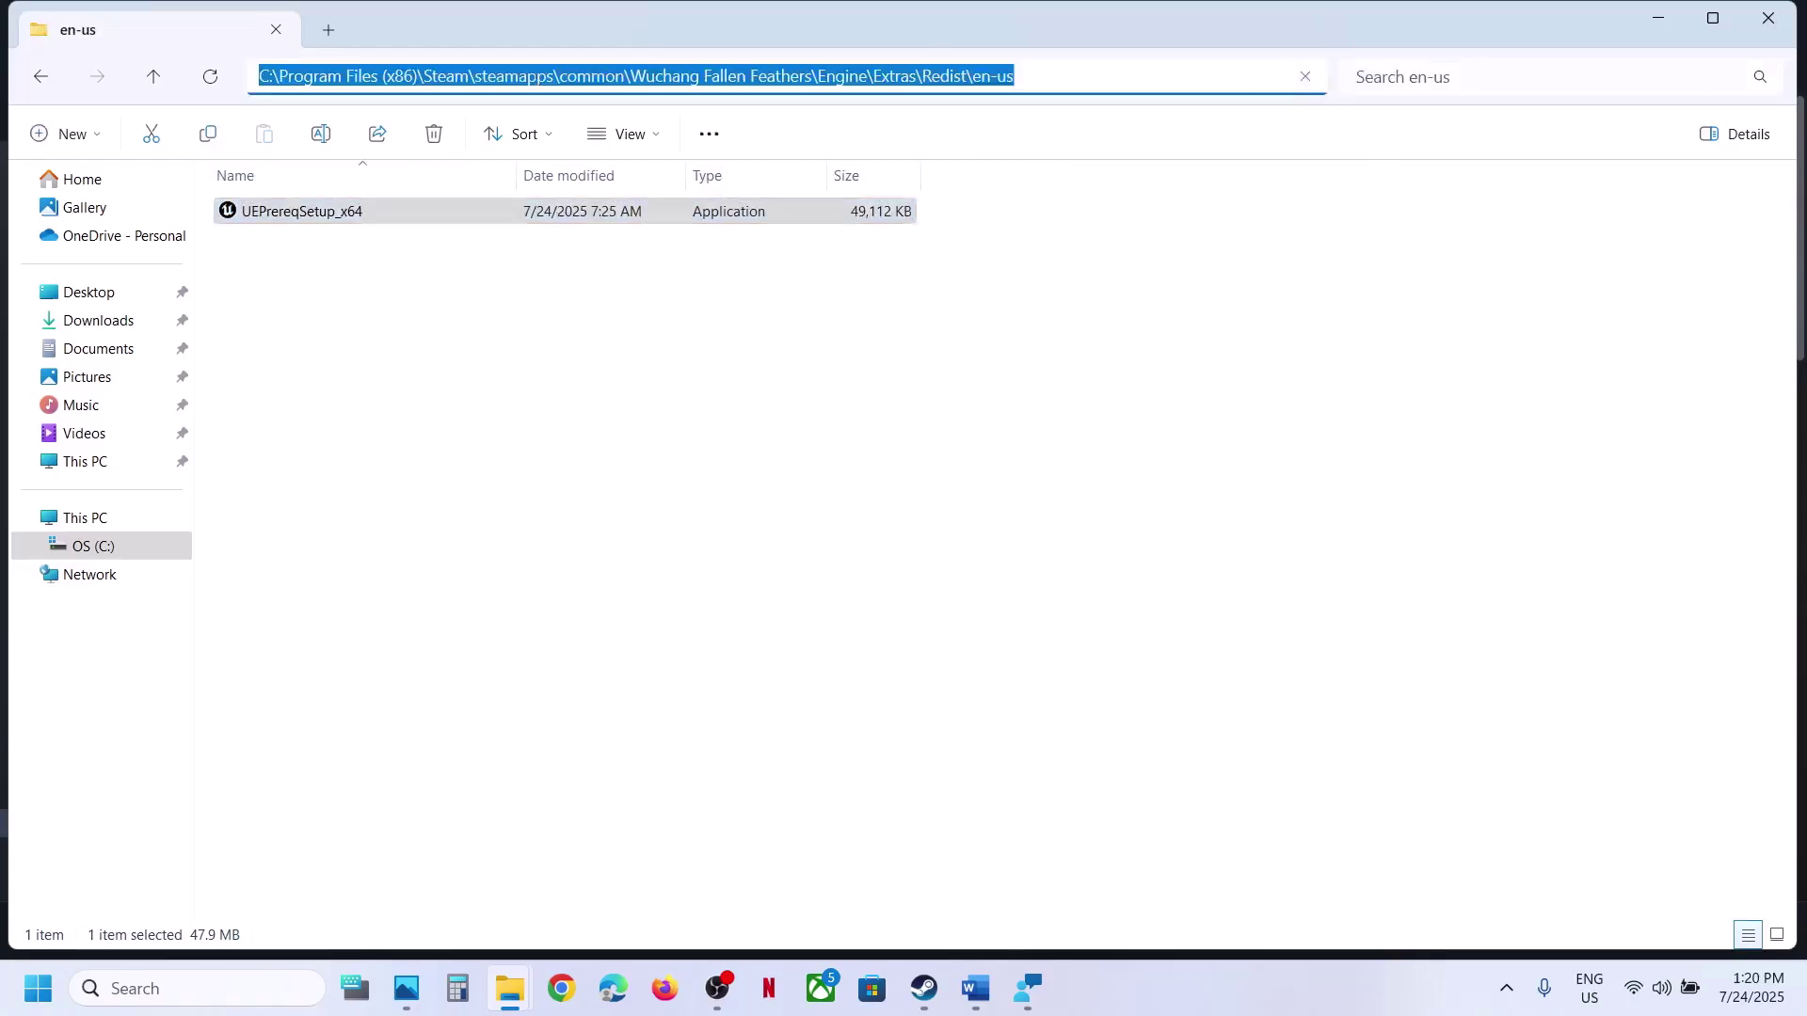
# - Run UEPrereqSetup_x64 as administrator, uninstall the existing UE Prerequisites (x64) and close the setup
pyautogui.rightClick(358, 213)
pyautogui.click(469, 416)
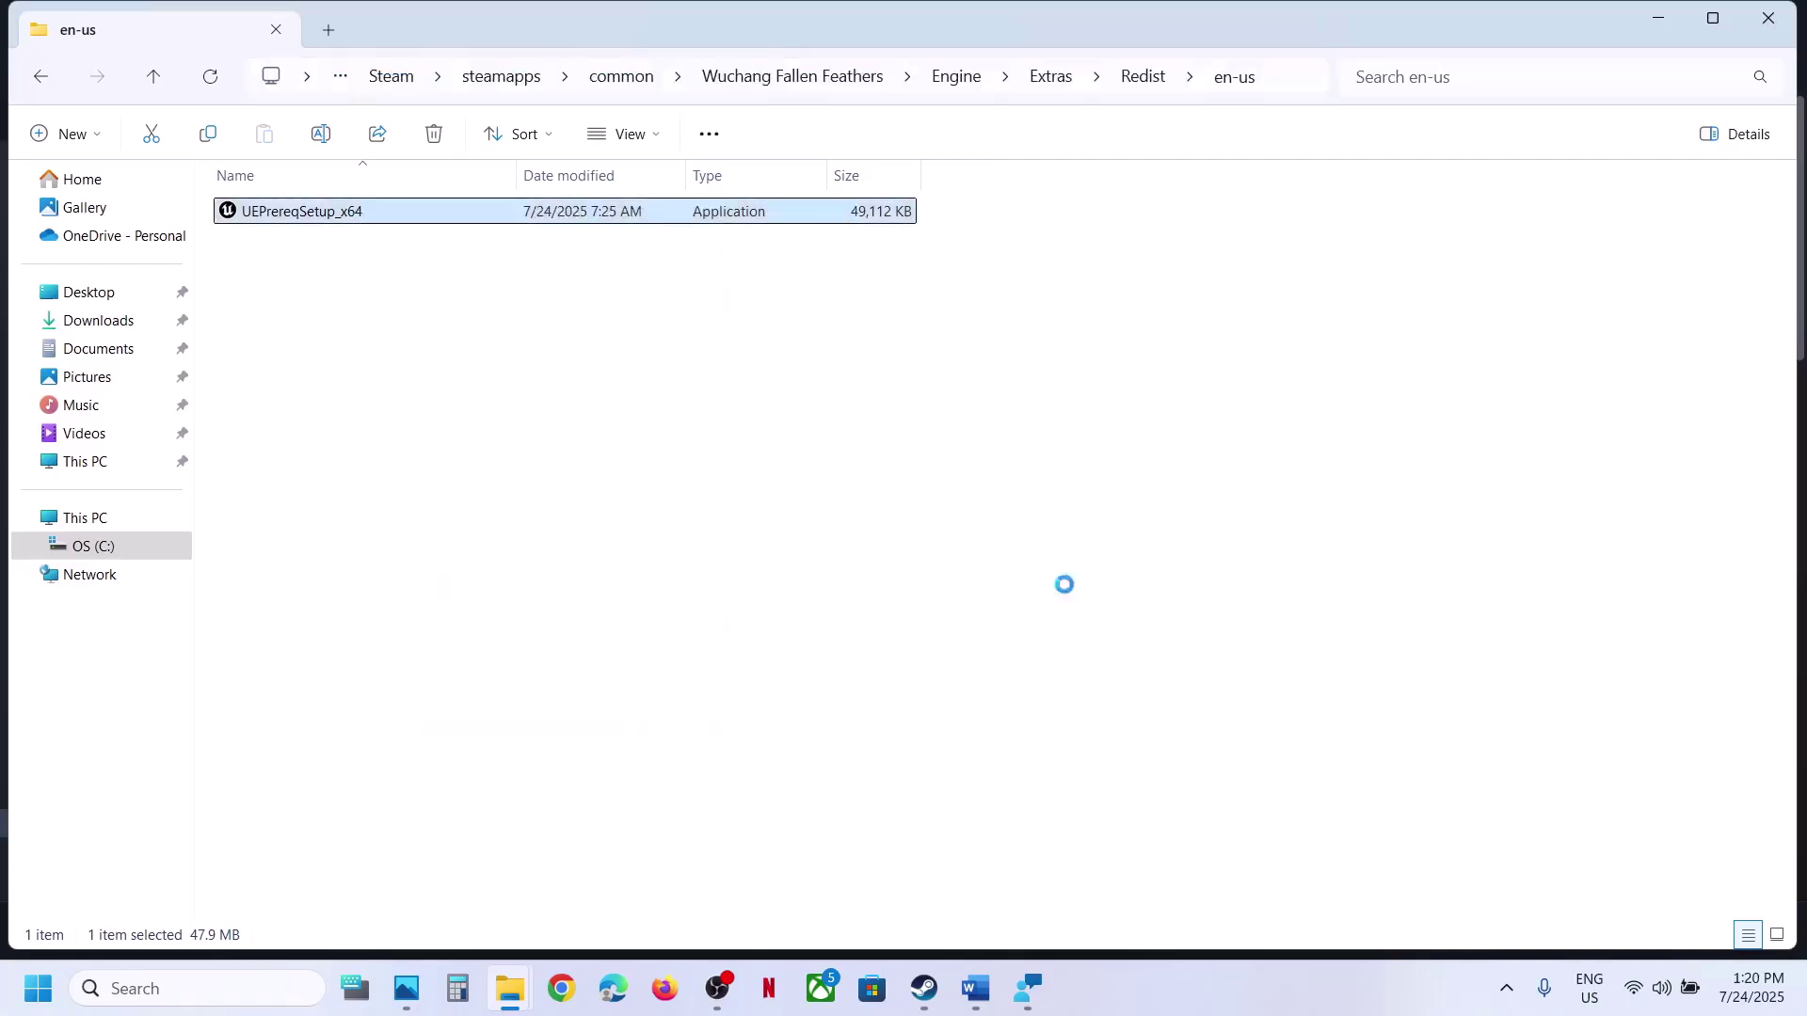
pyautogui.click(794, 738)
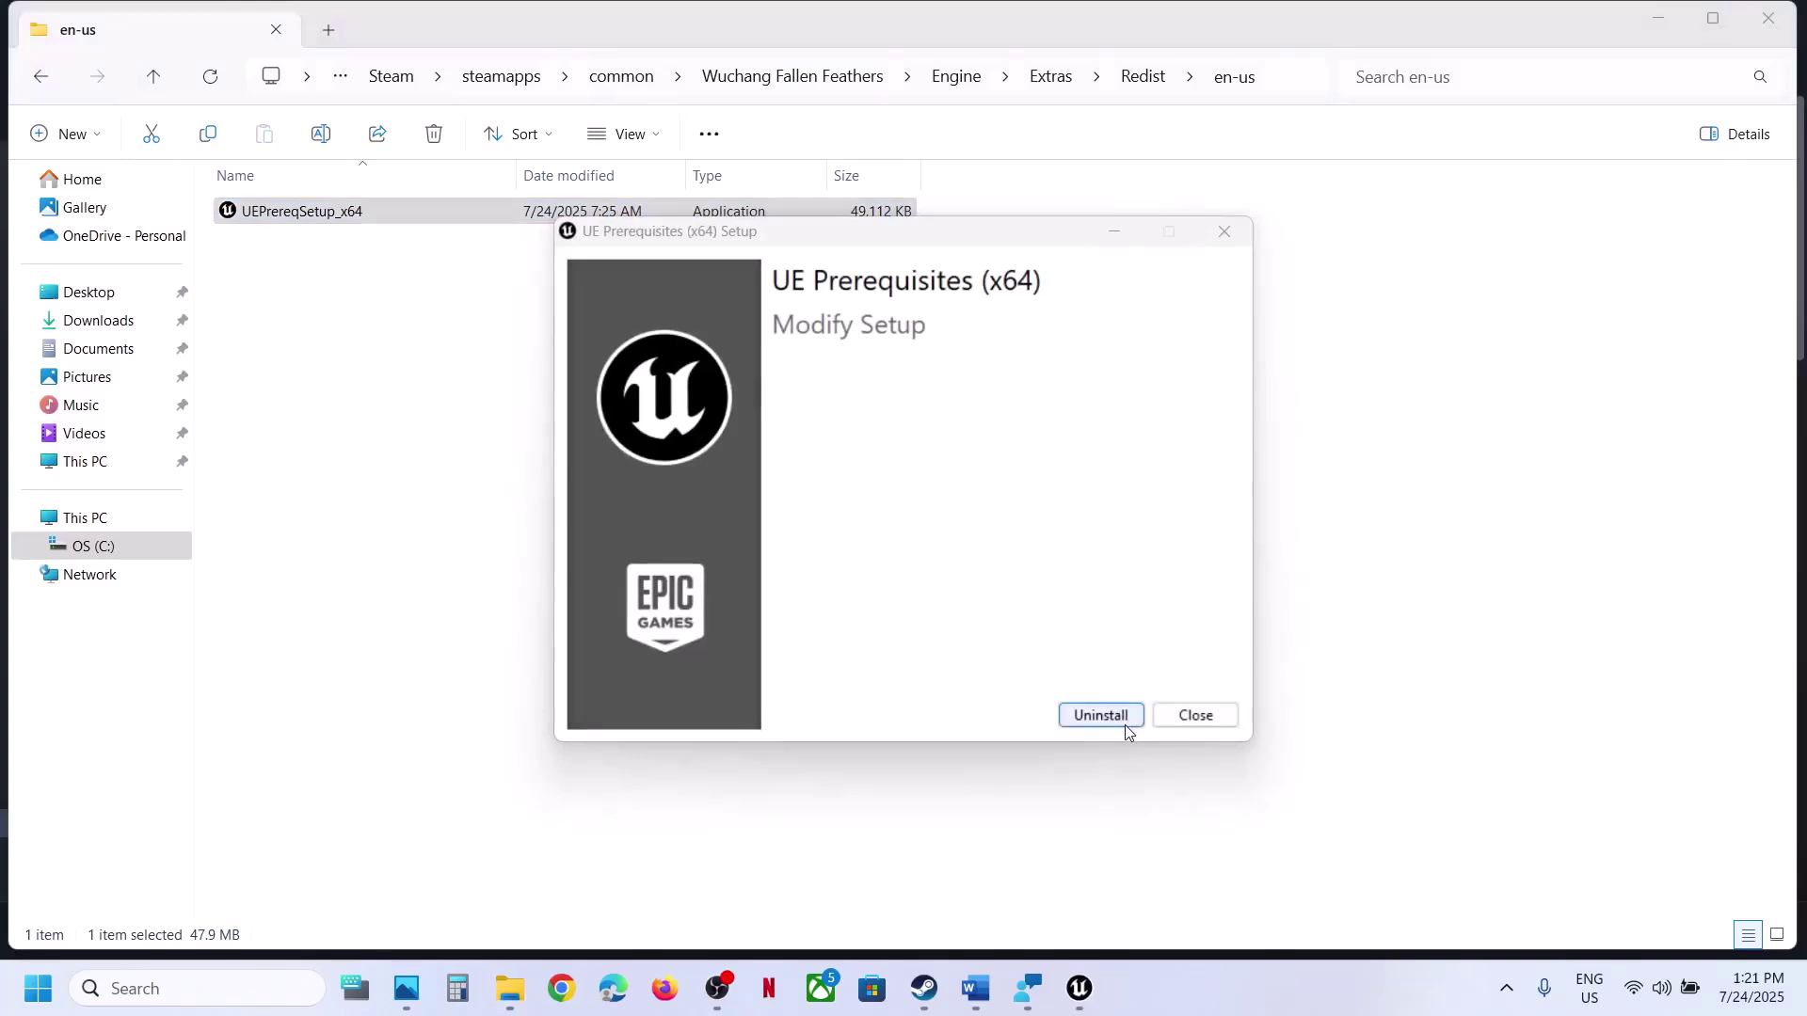
pyautogui.click(1101, 715)
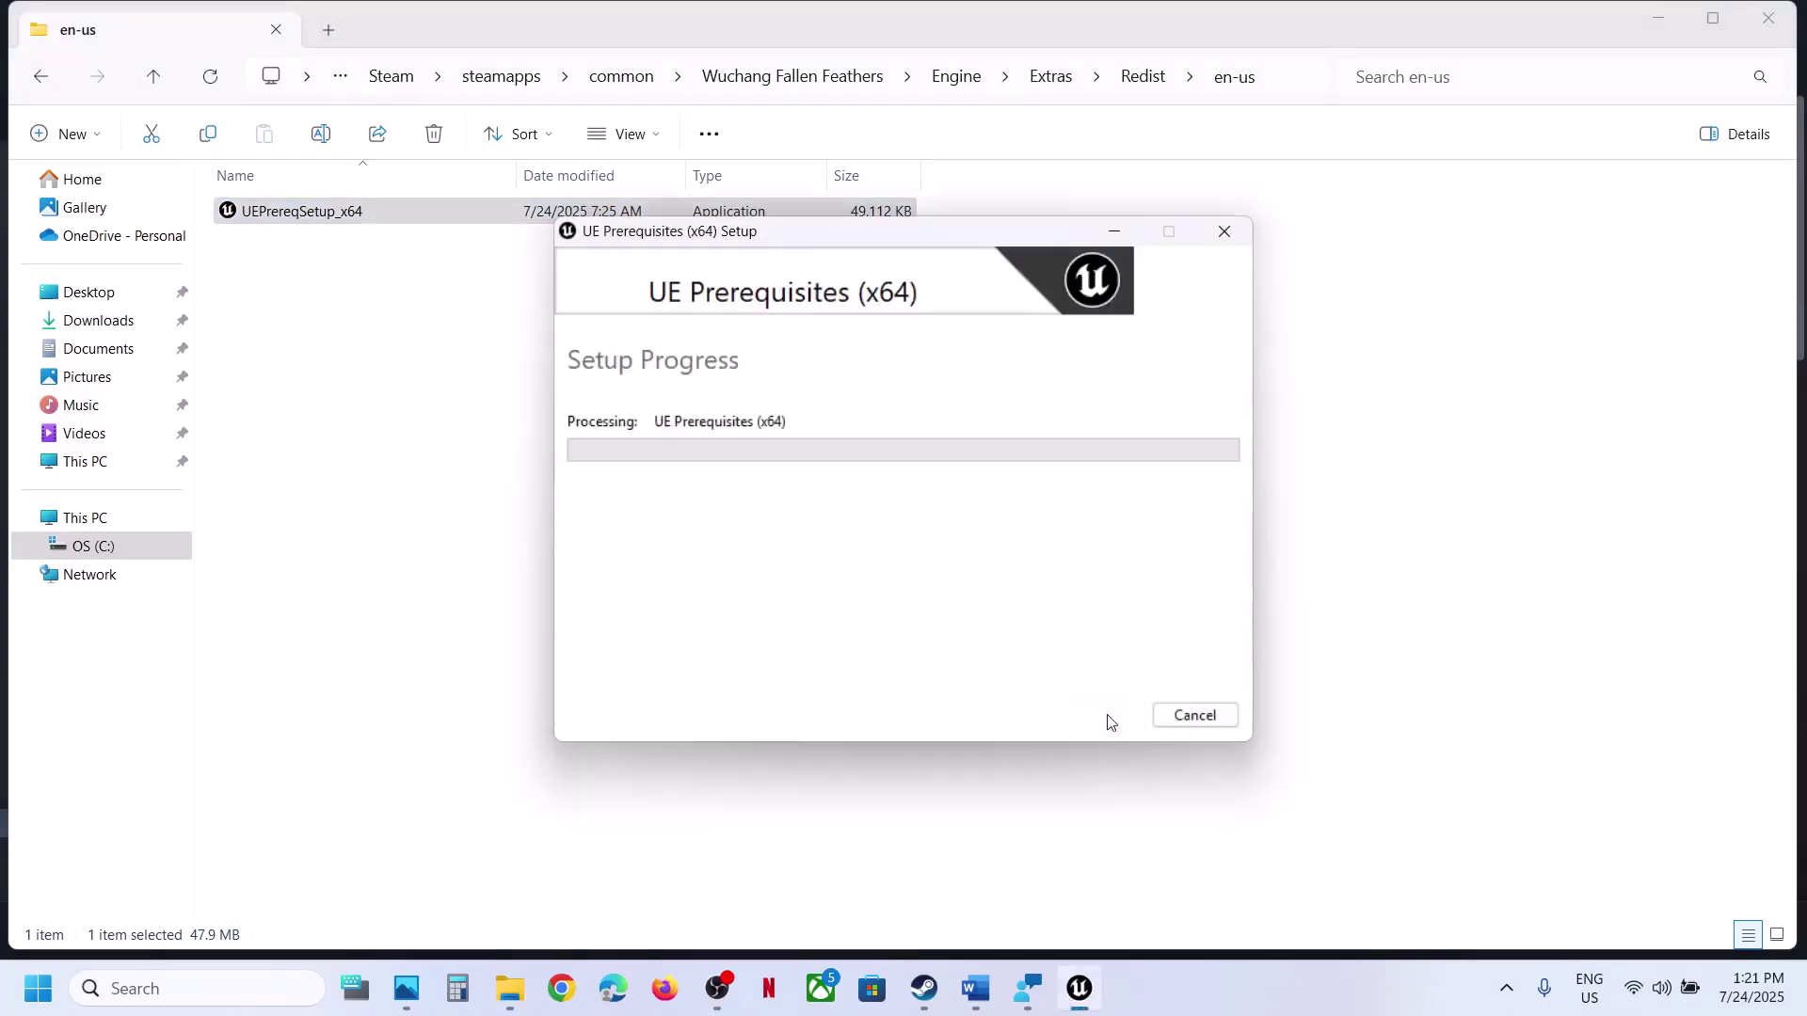
pyautogui.click(1190, 717)
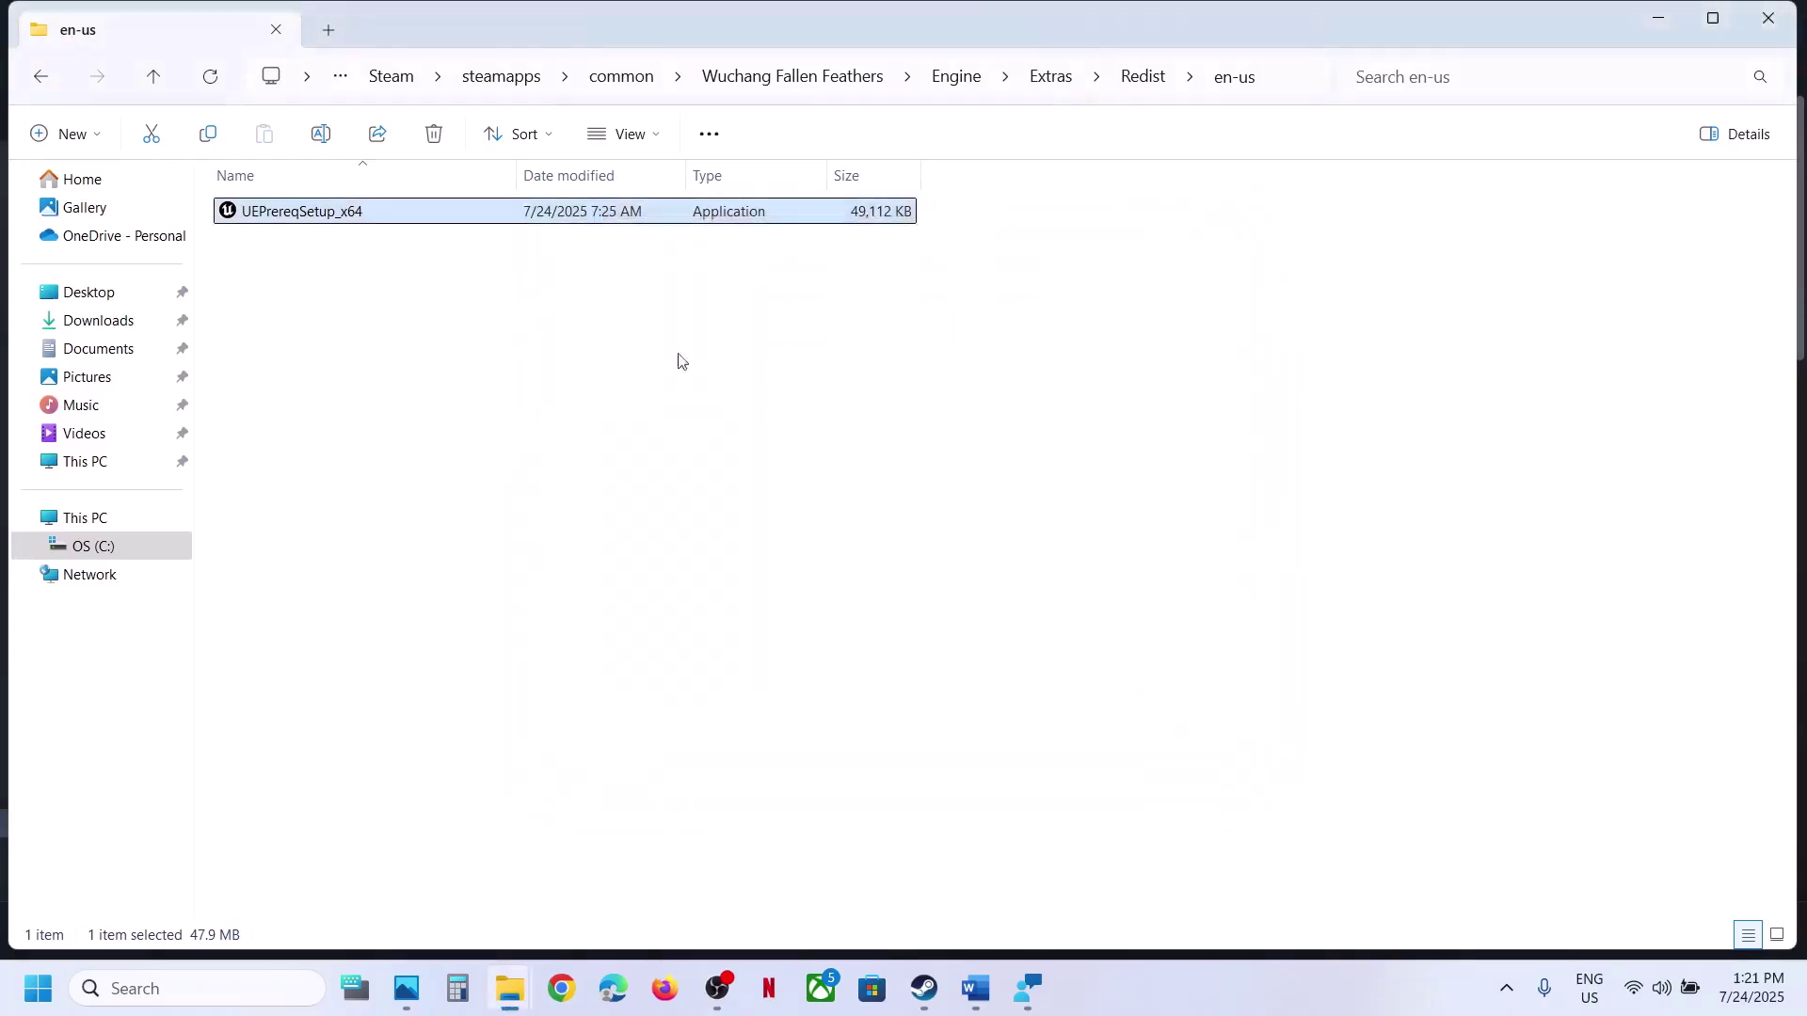
# - Run UEPrereqSetup_x64 as administrator again, agree to the license terms, install UE Prerequisites (x64) and close the setup
pyautogui.rightClick(349, 221)
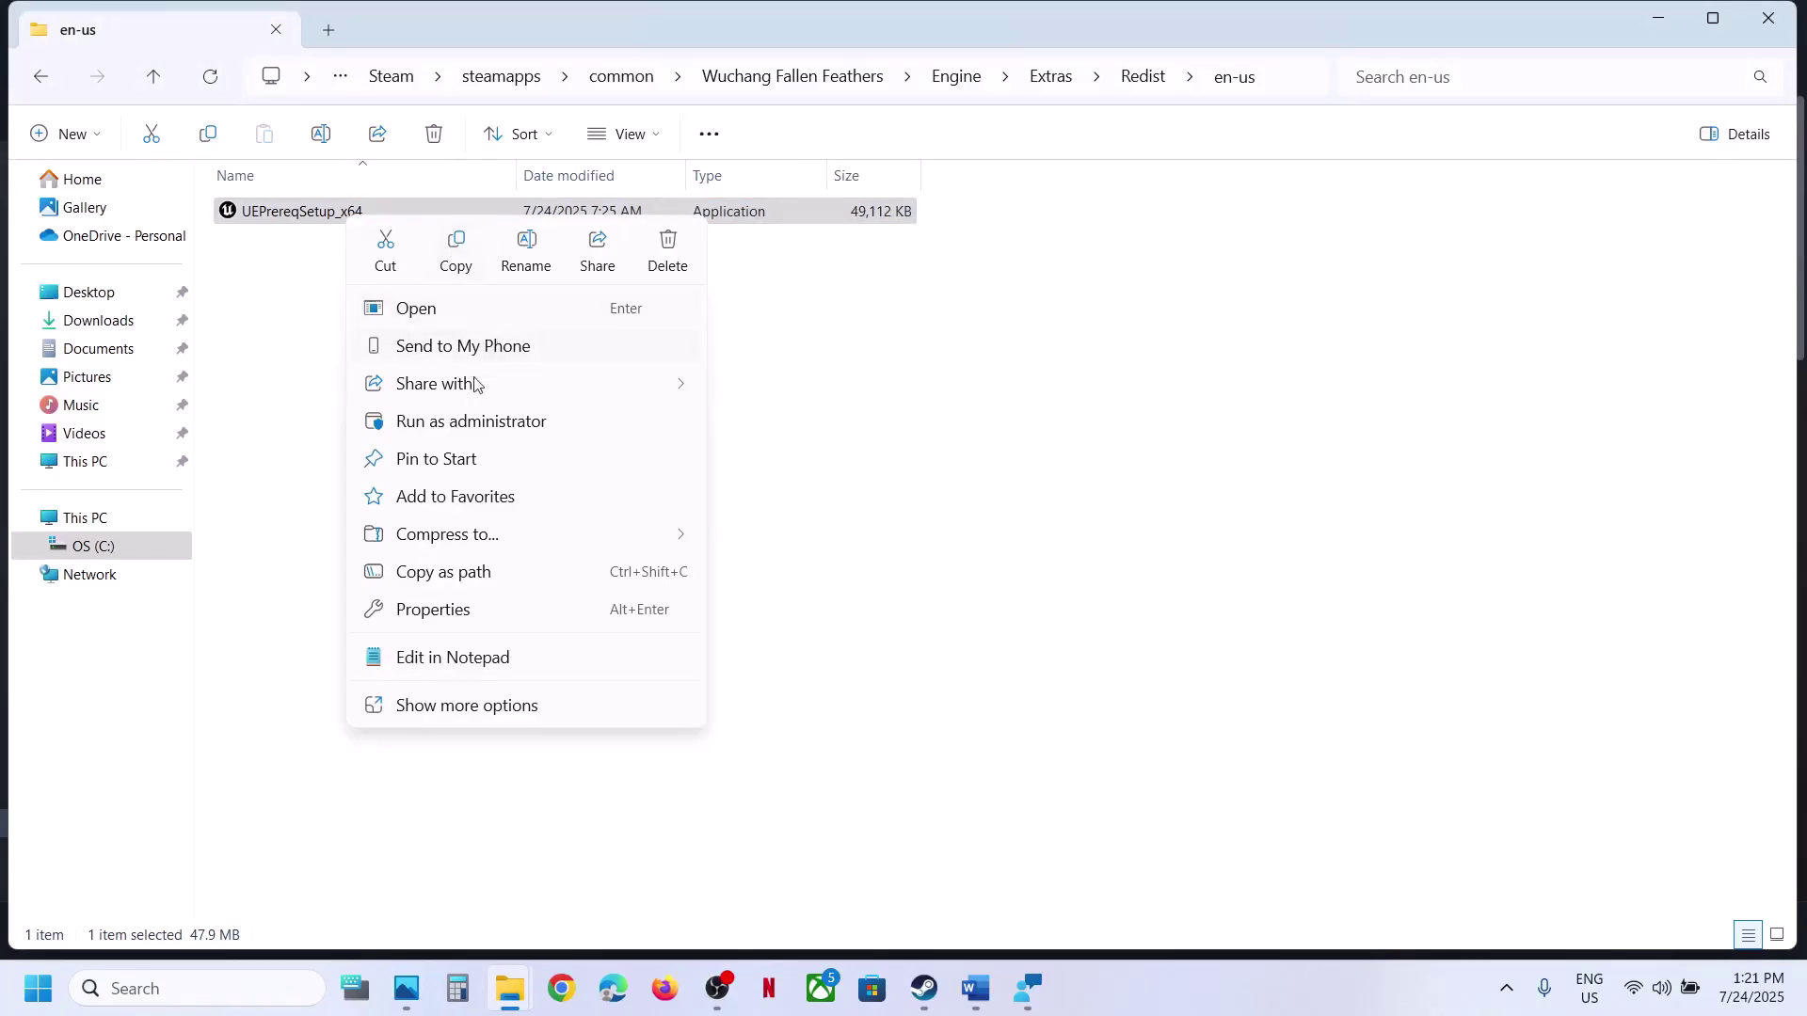
pyautogui.click(472, 423)
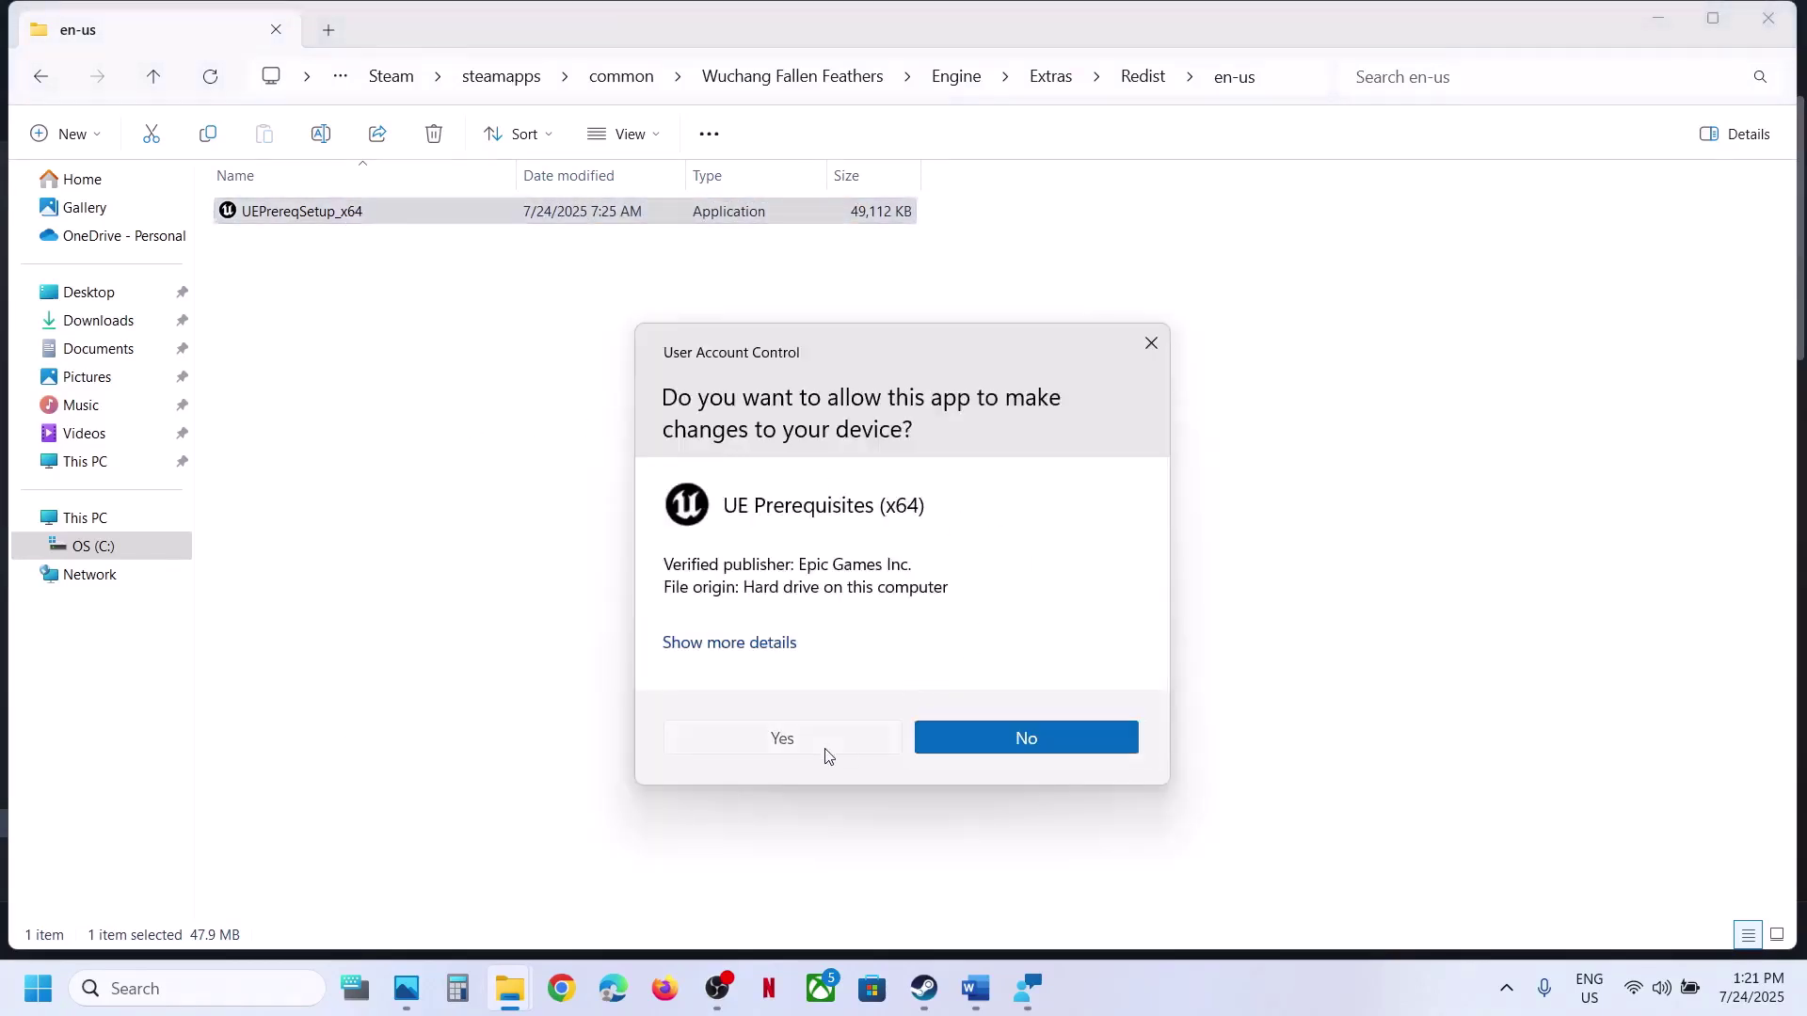
pyautogui.click(826, 753)
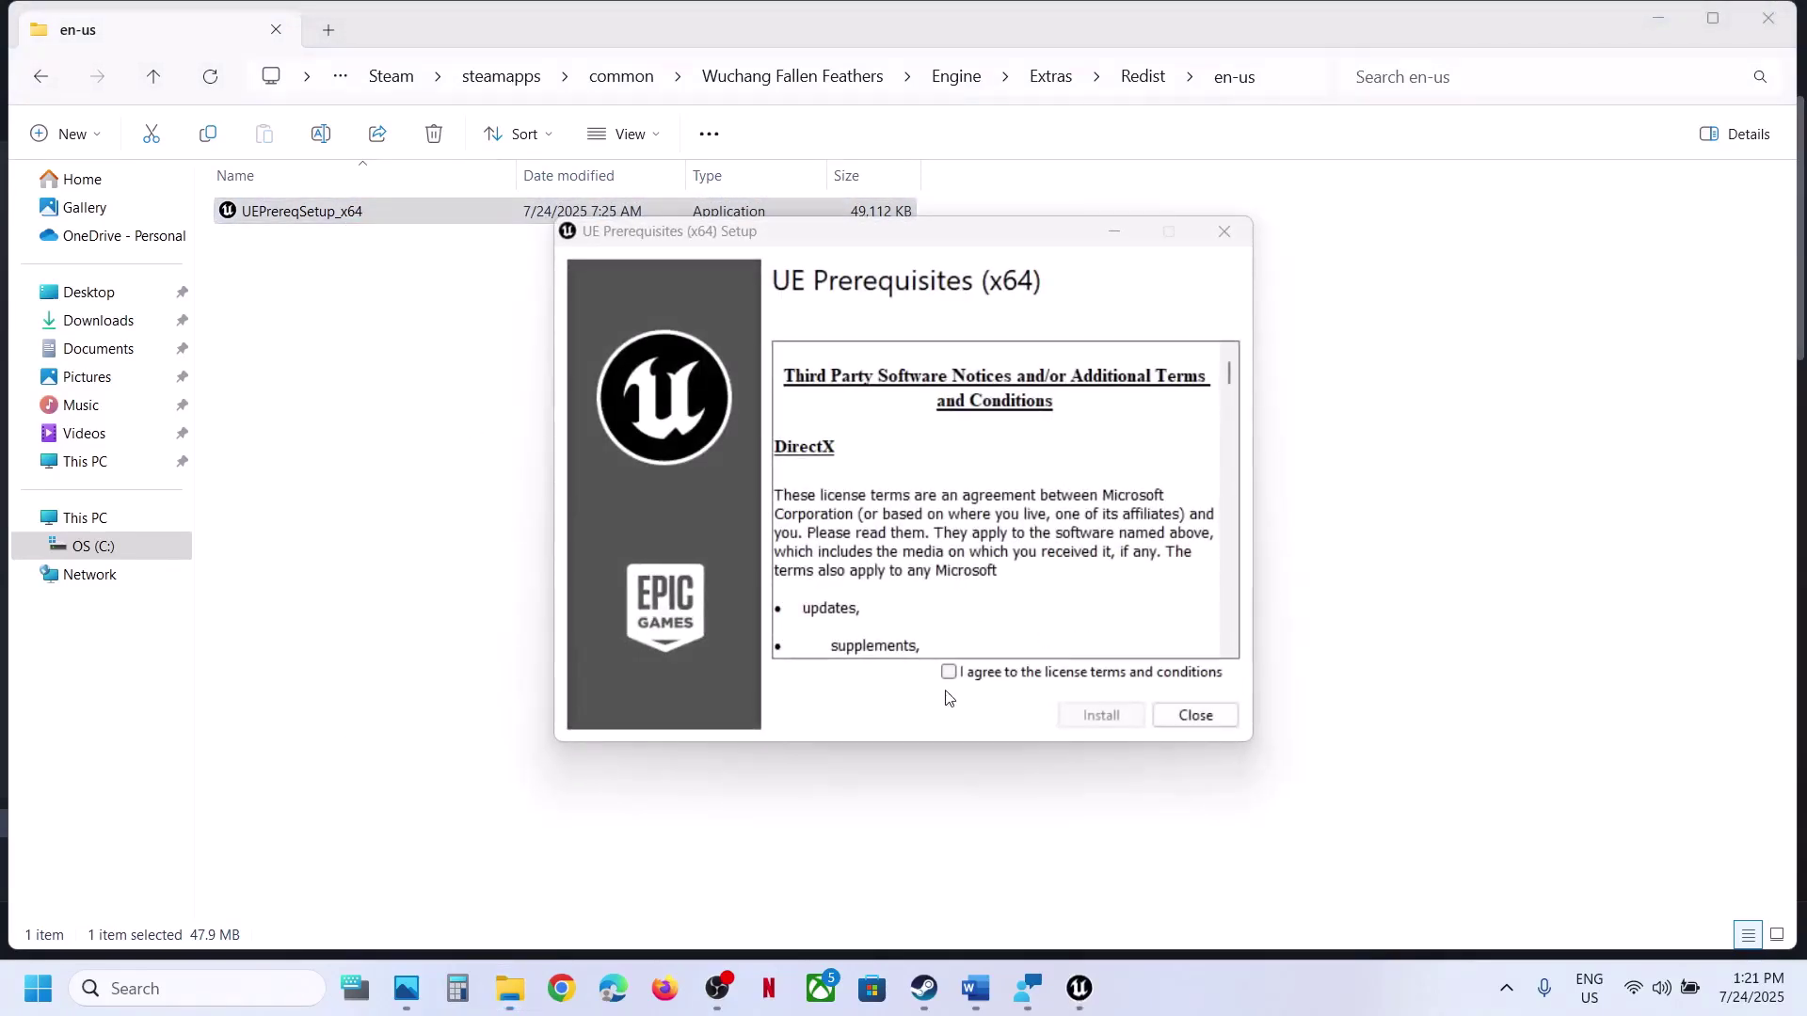
pyautogui.click(947, 674)
pyautogui.click(1088, 712)
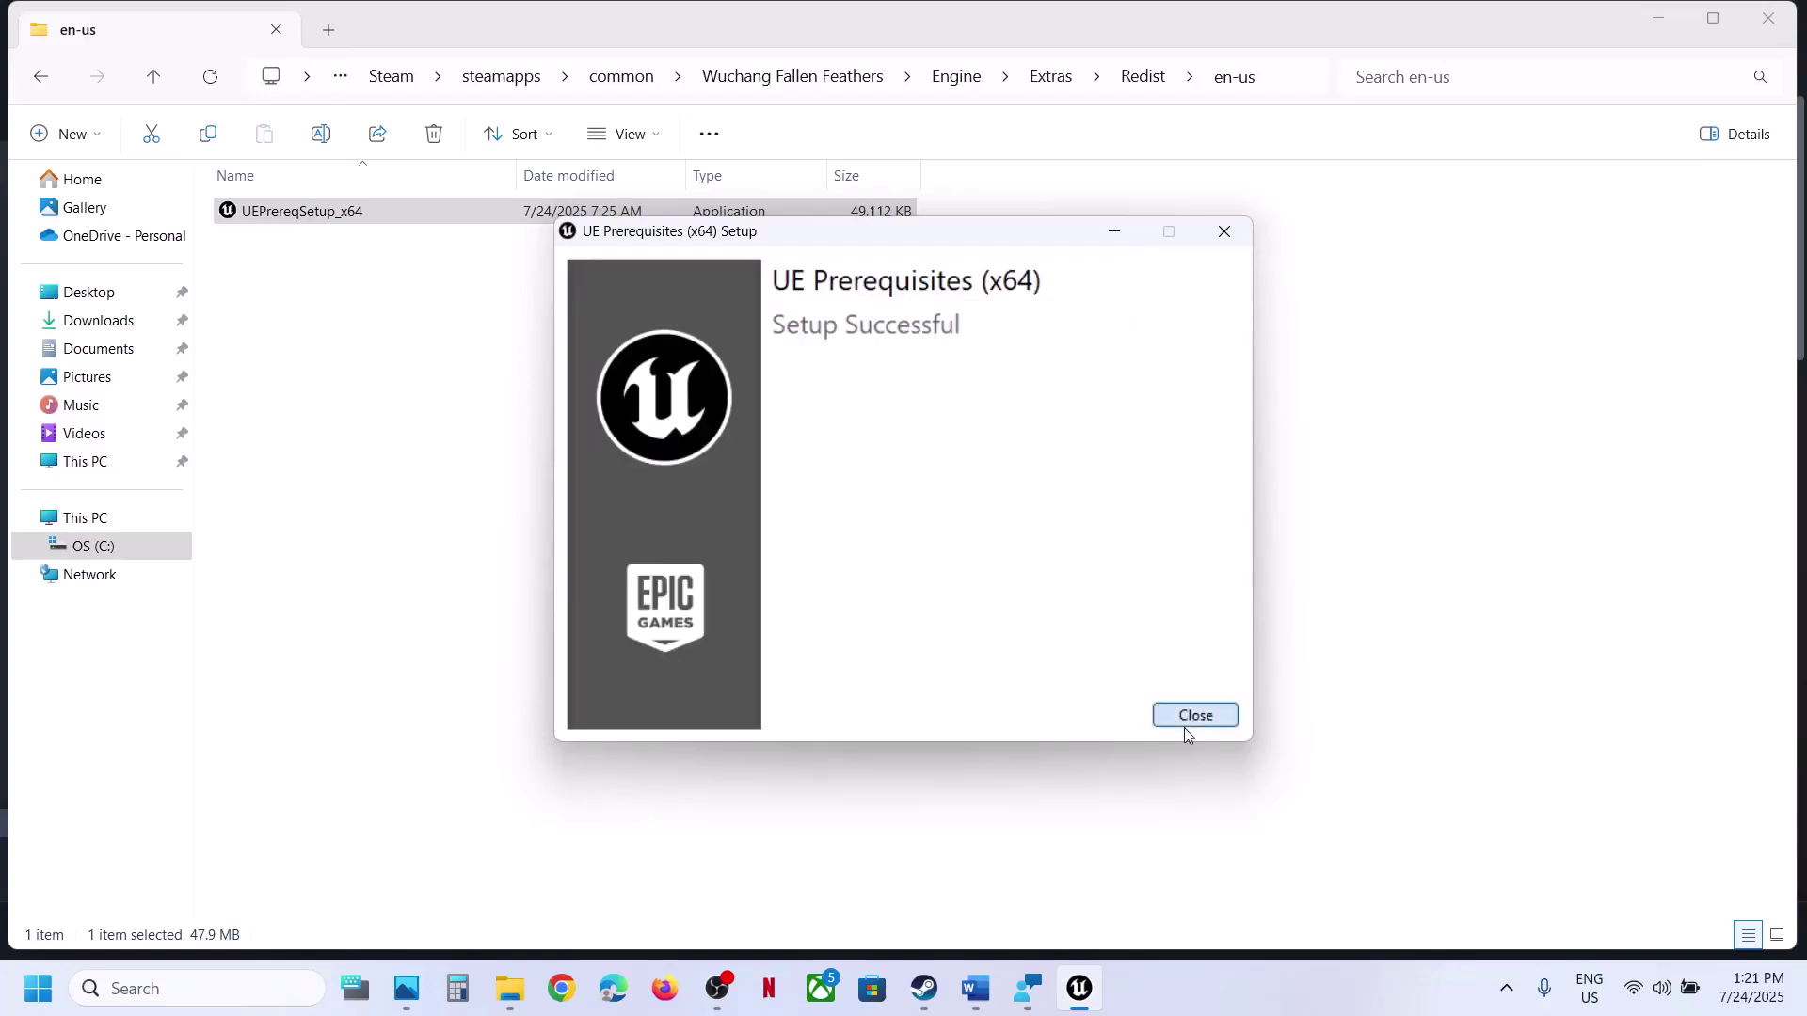
pyautogui.click(1193, 716)
# - Switch to the Word document and copy the file name DXSETUP from Step 6
pyautogui.click(988, 988)
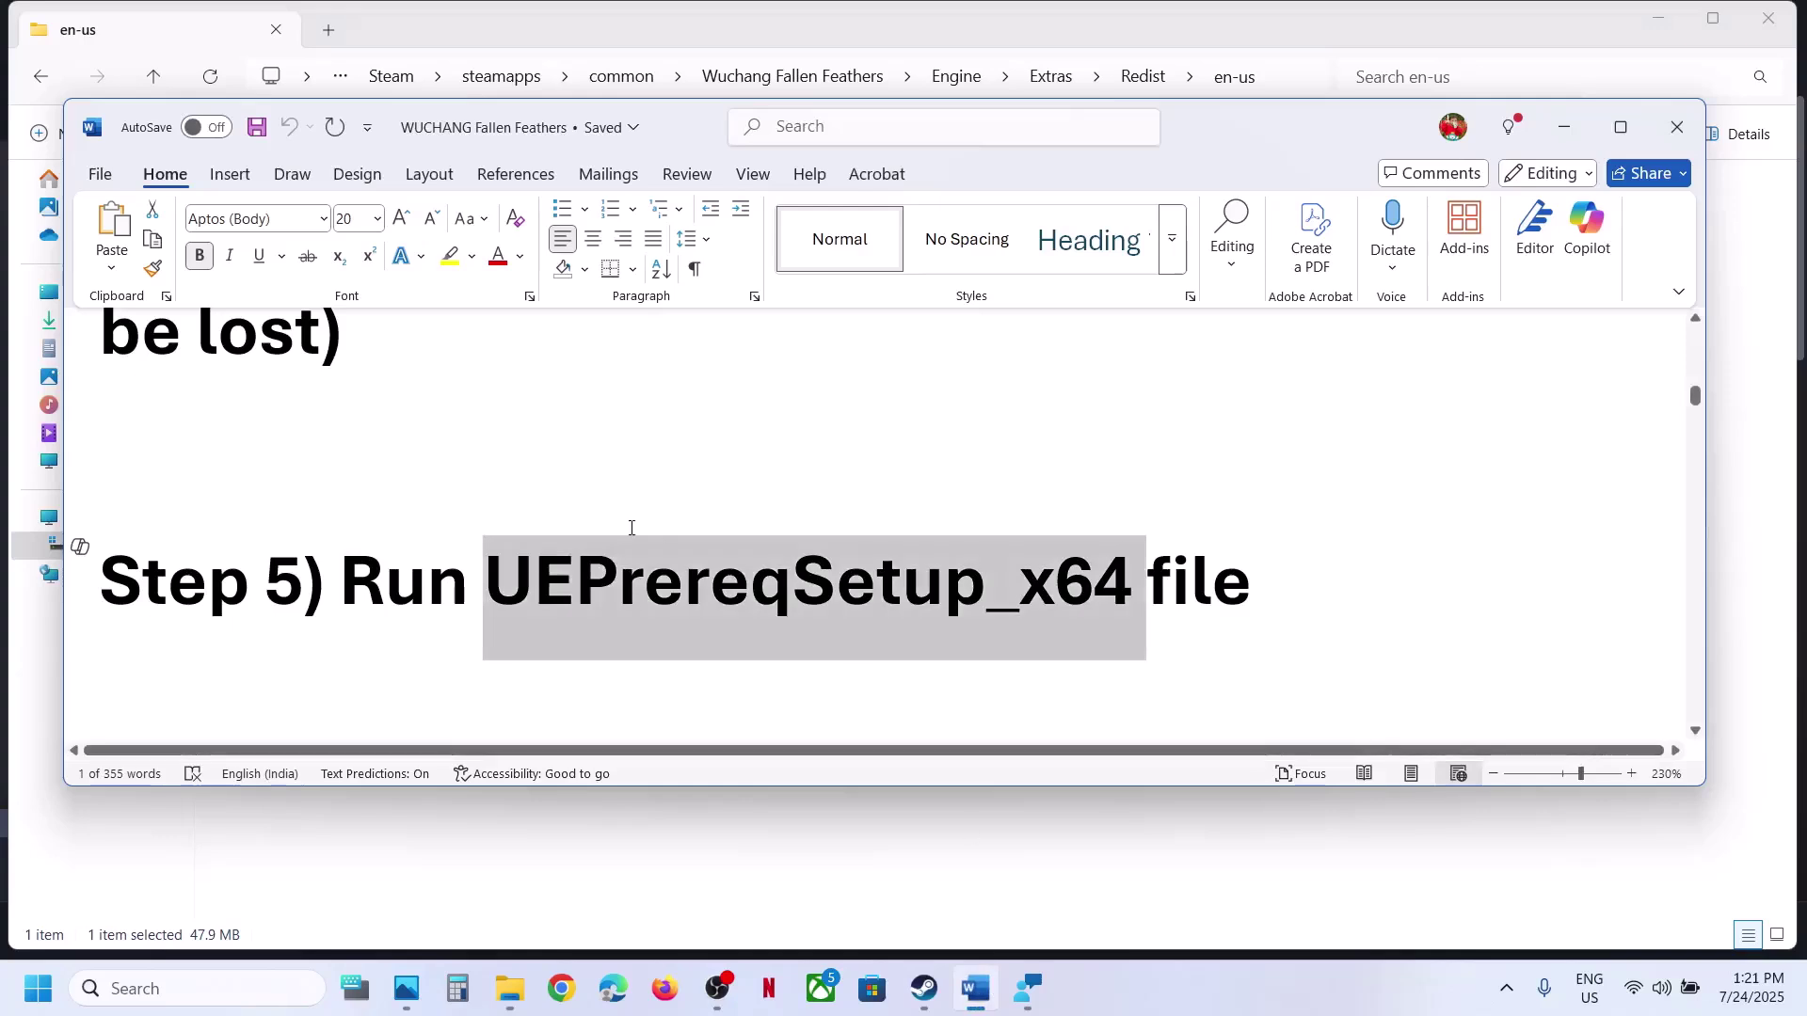
pyautogui.scroll(-5, 629, 524)
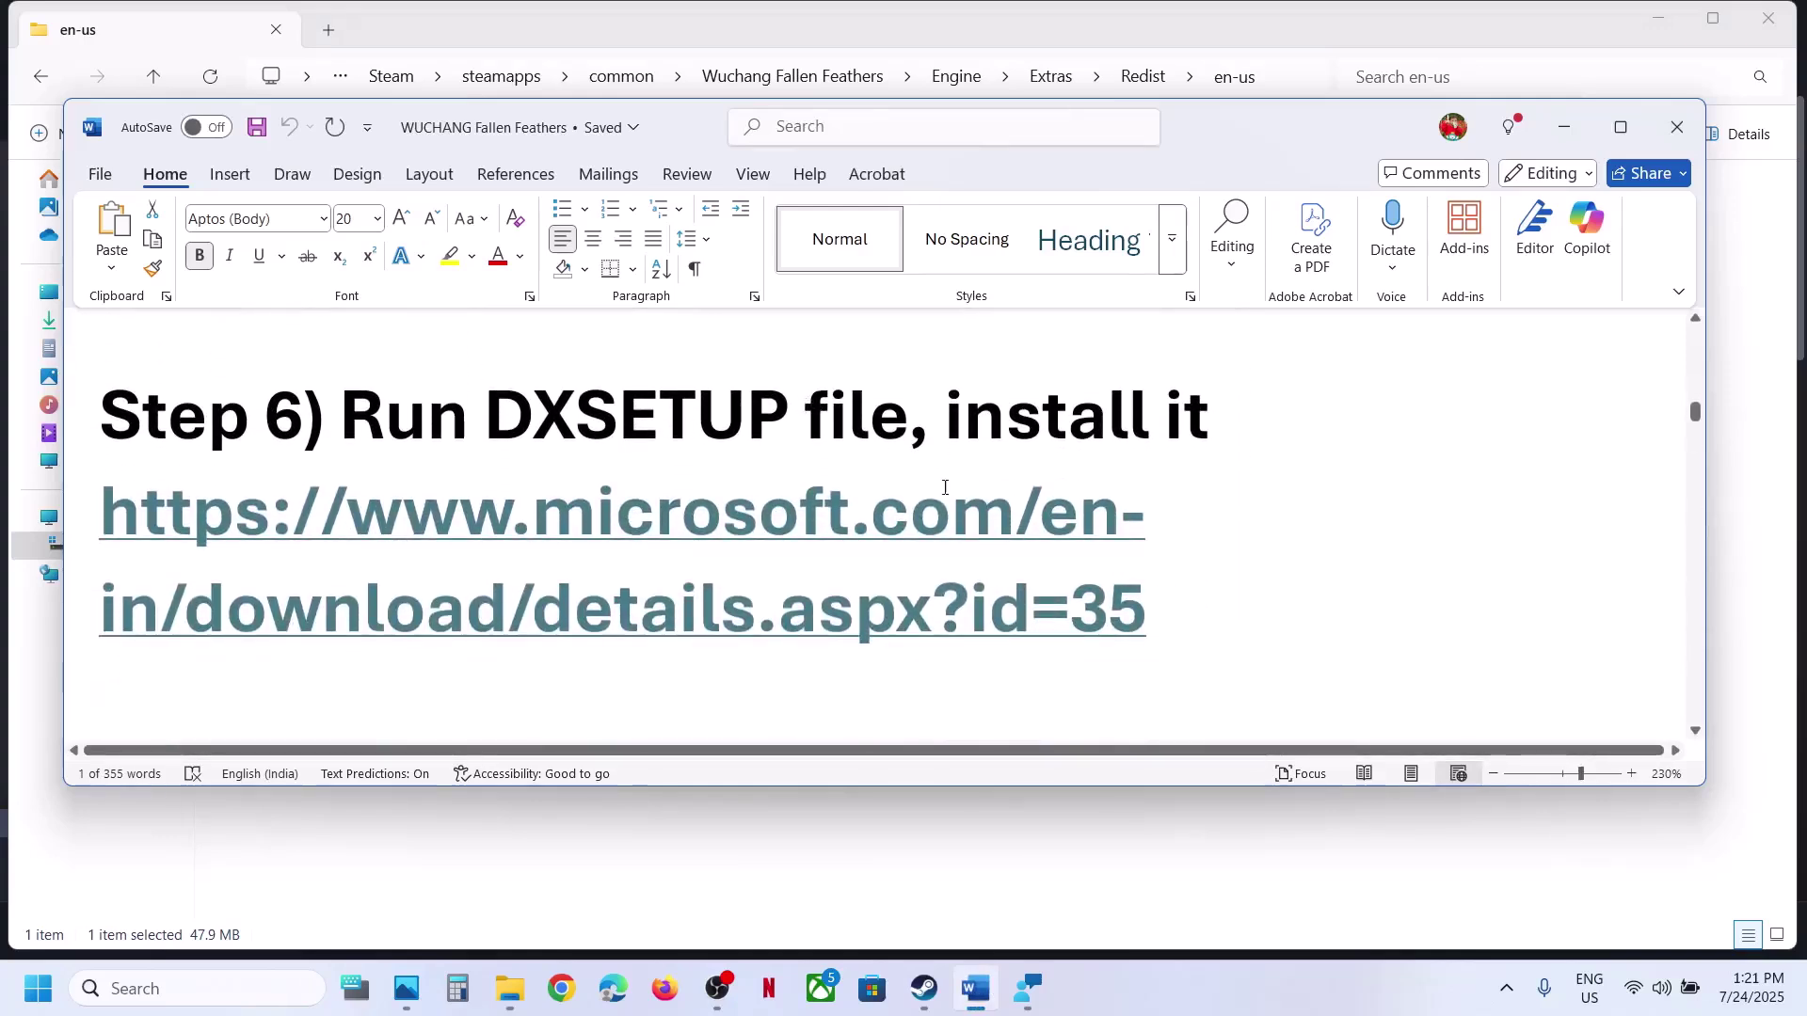
pyautogui.moveTo(789, 414); pyautogui.dragTo(484, 414)
pyautogui.rightClick(508, 415)
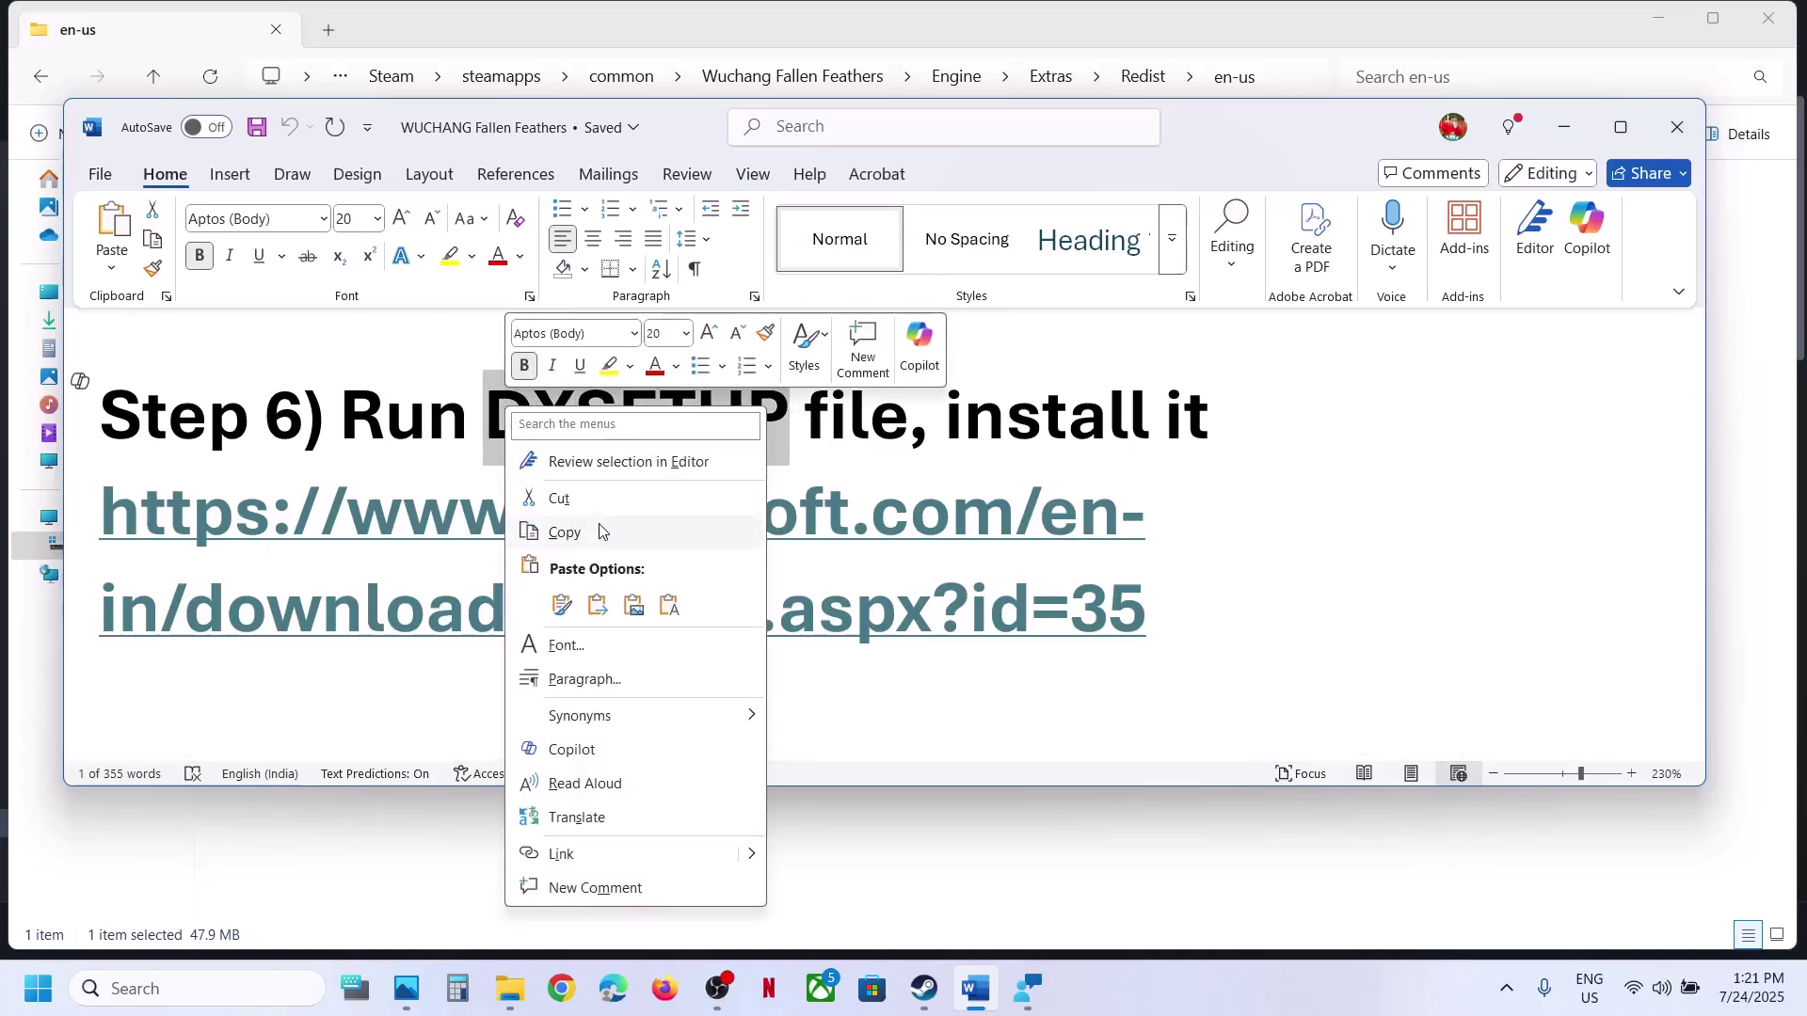
pyautogui.click(596, 532)
# - Switch to File Explorer, return to the Wuchang Fallen Feathers folder and search it for DXSETUP
pyautogui.click(1245, 19)
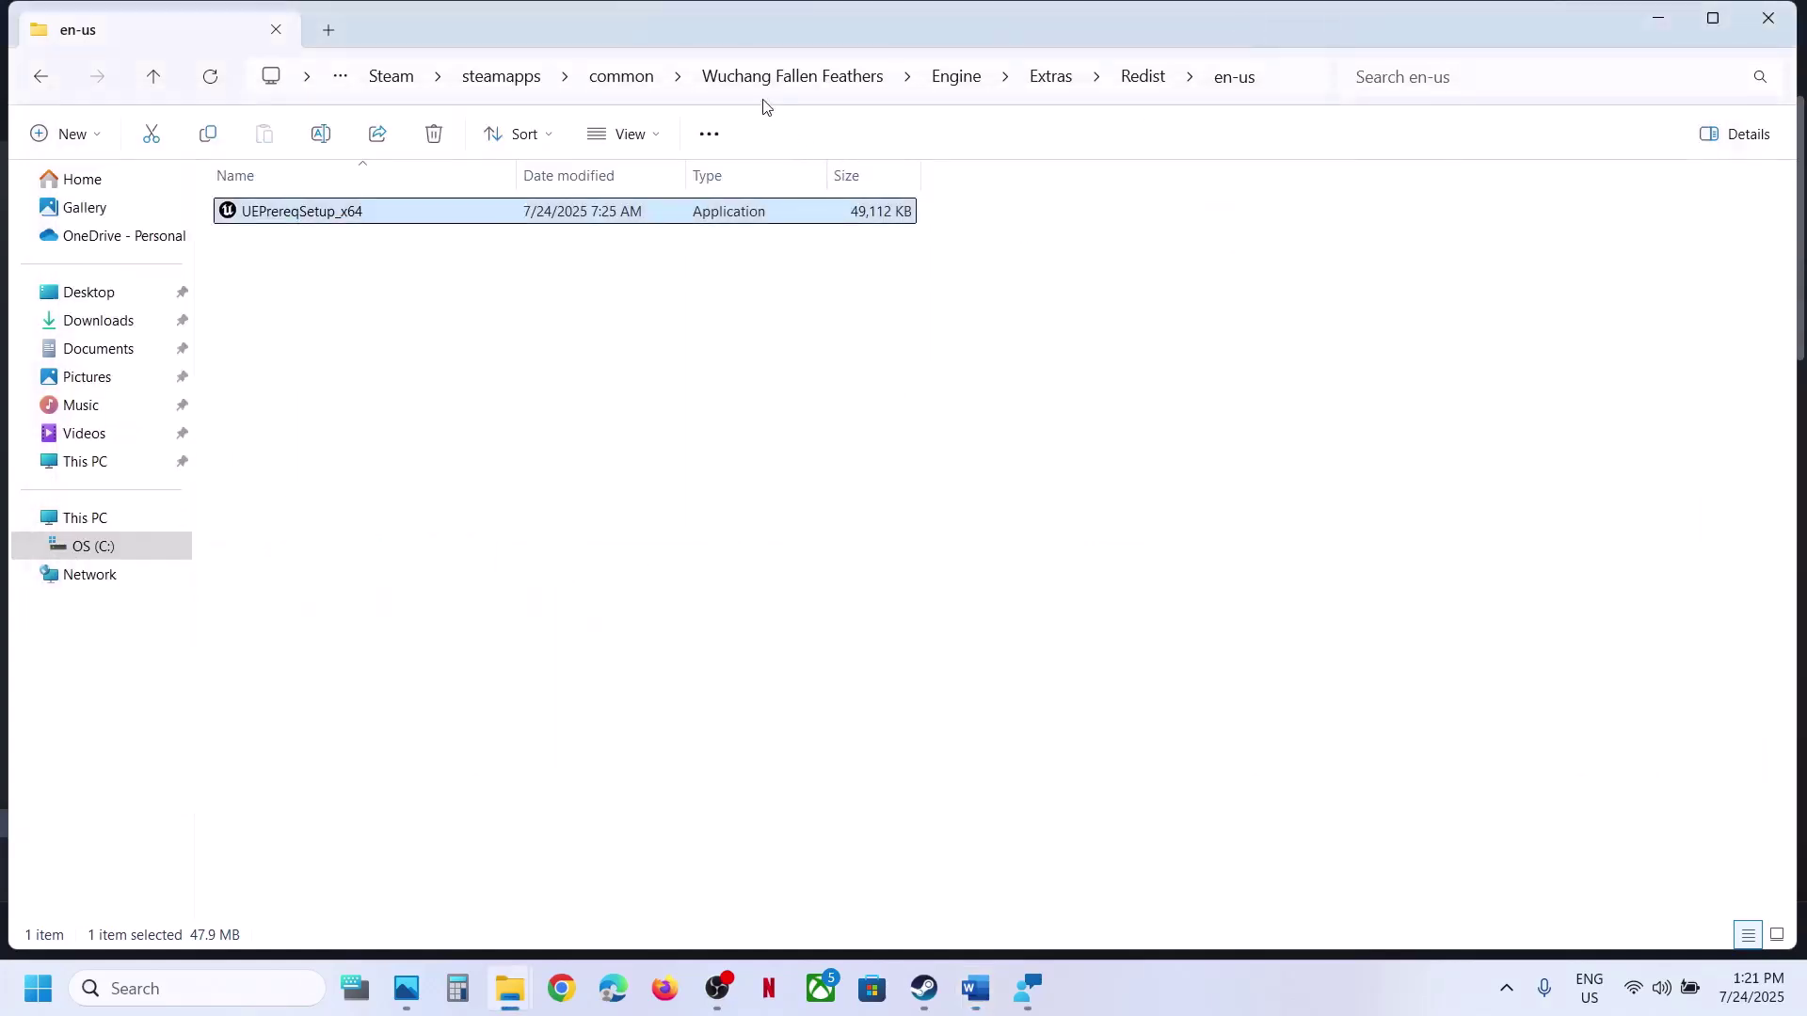
pyautogui.click(833, 79)
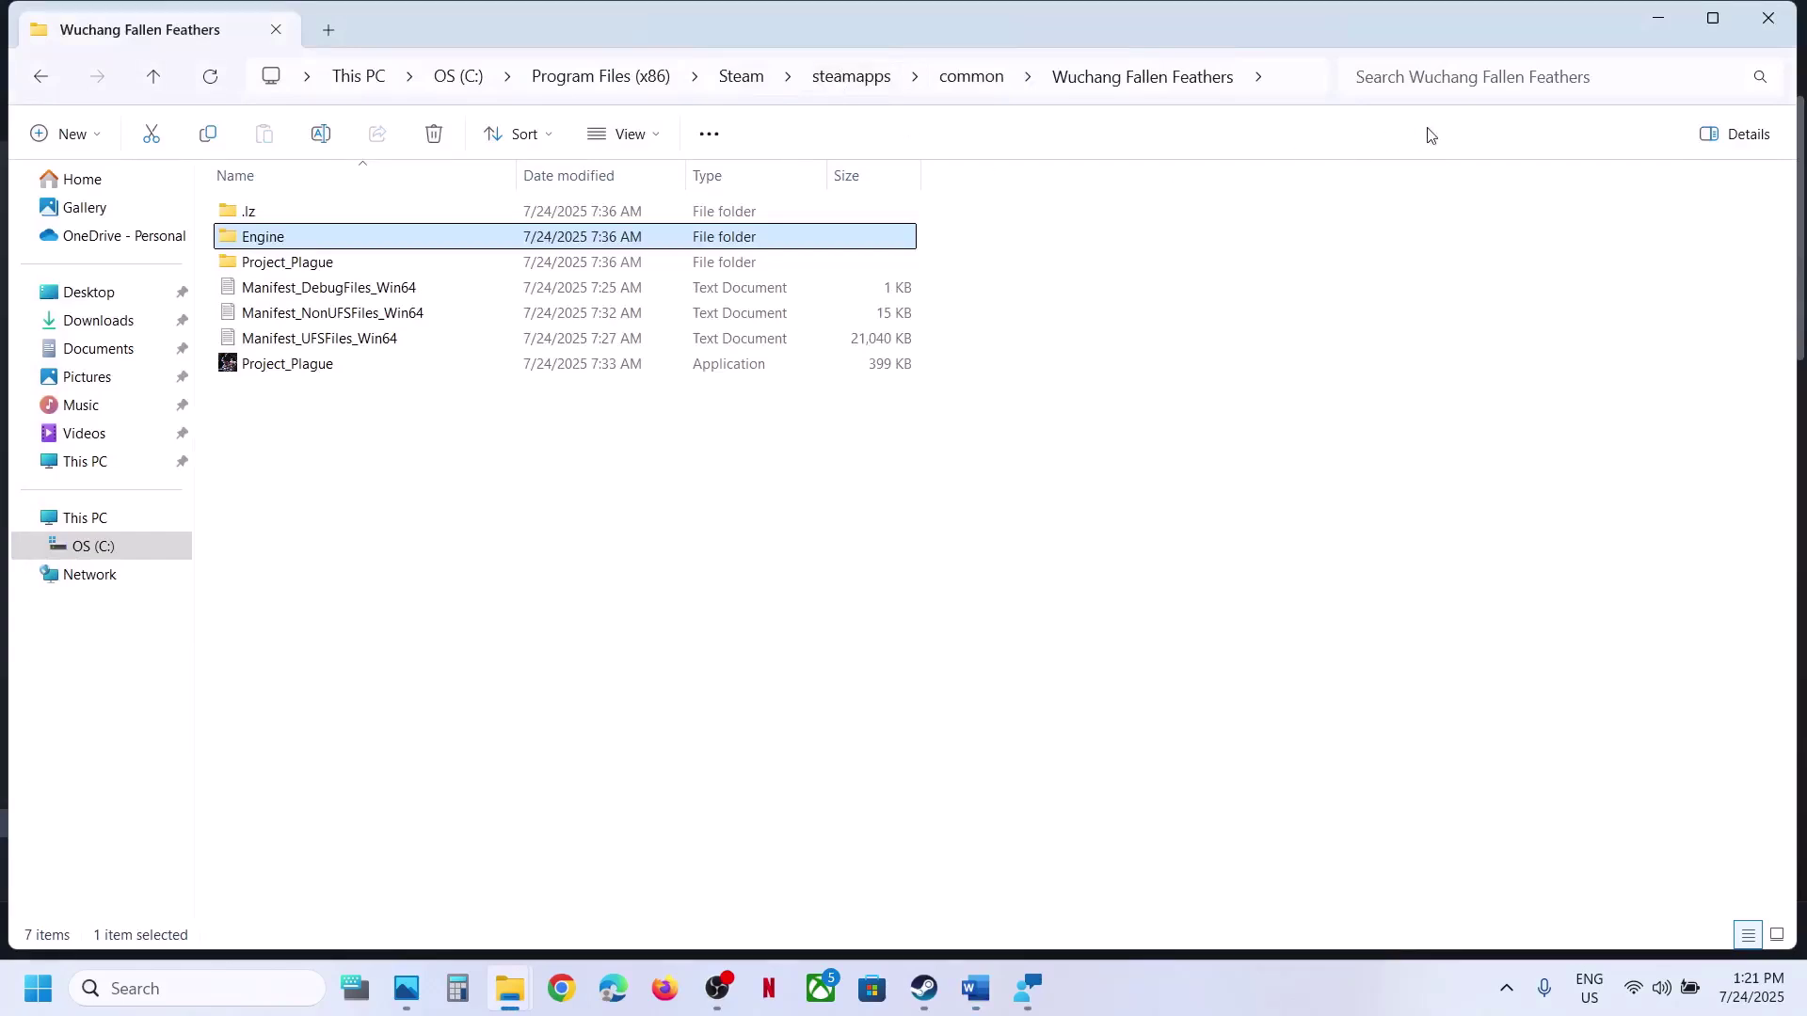
pyautogui.click(1491, 74)
pyautogui.rightClick(1490, 76)
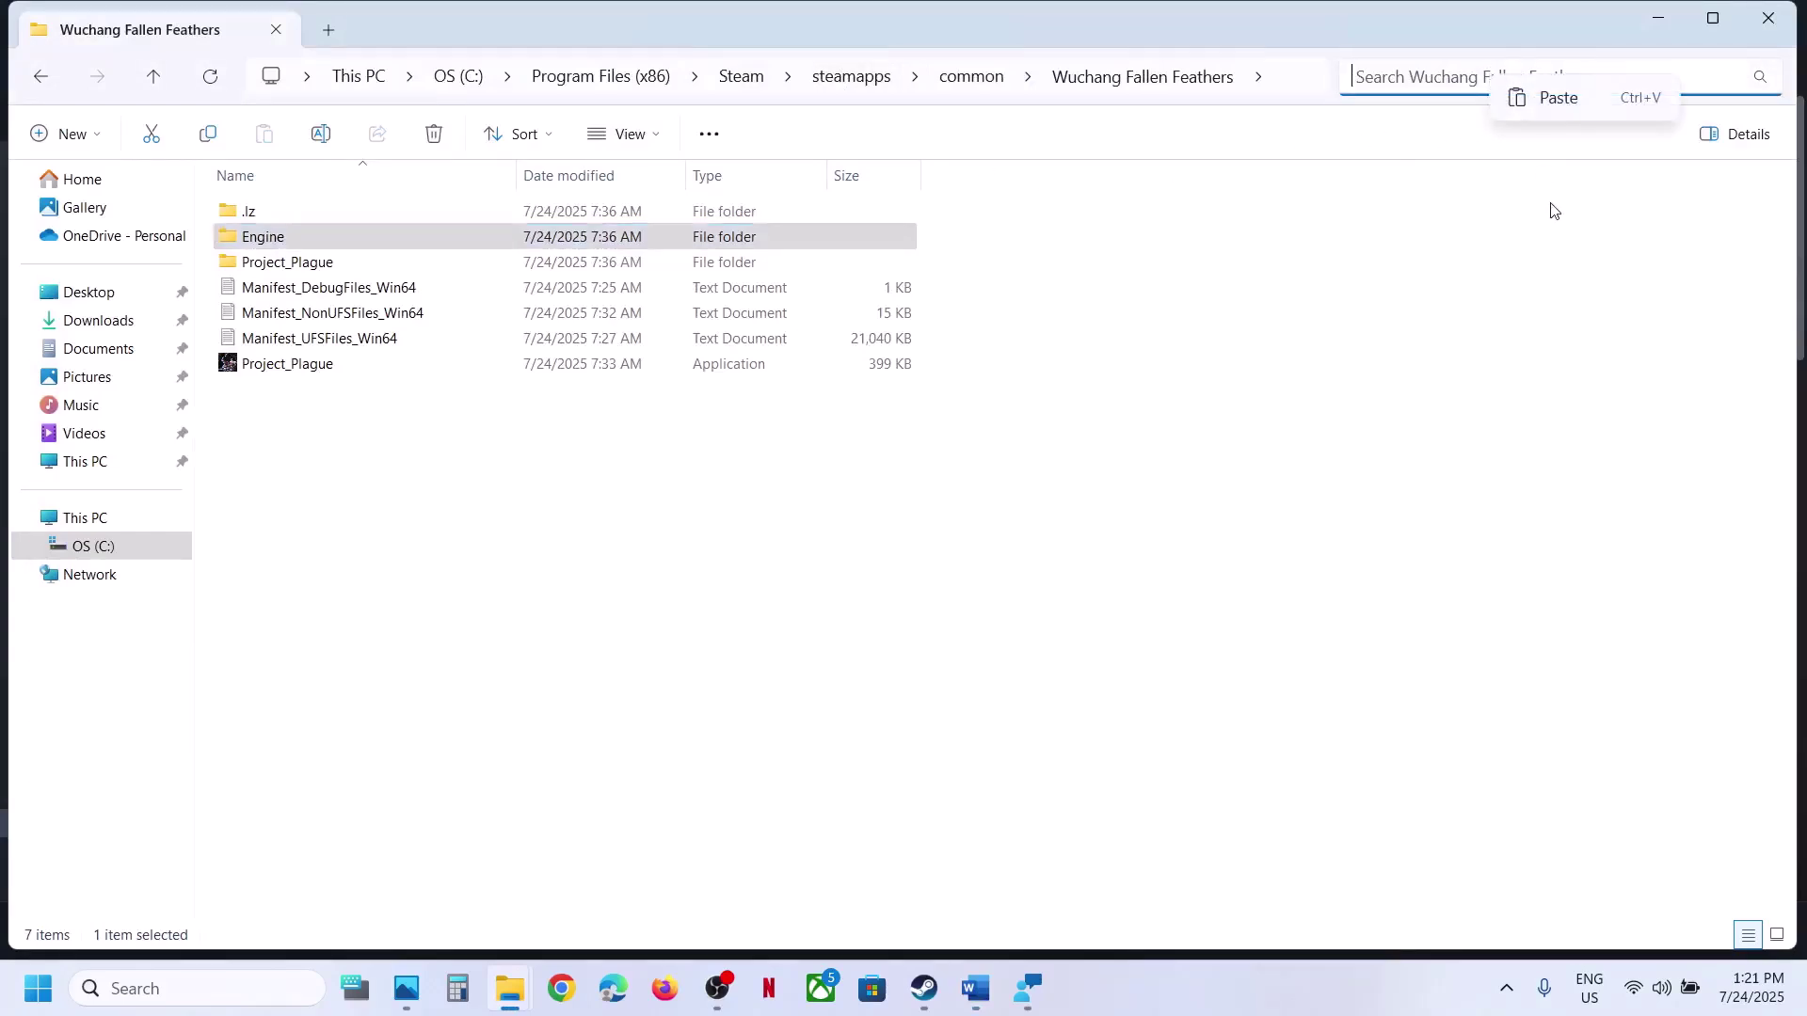
pyautogui.click(1564, 97)
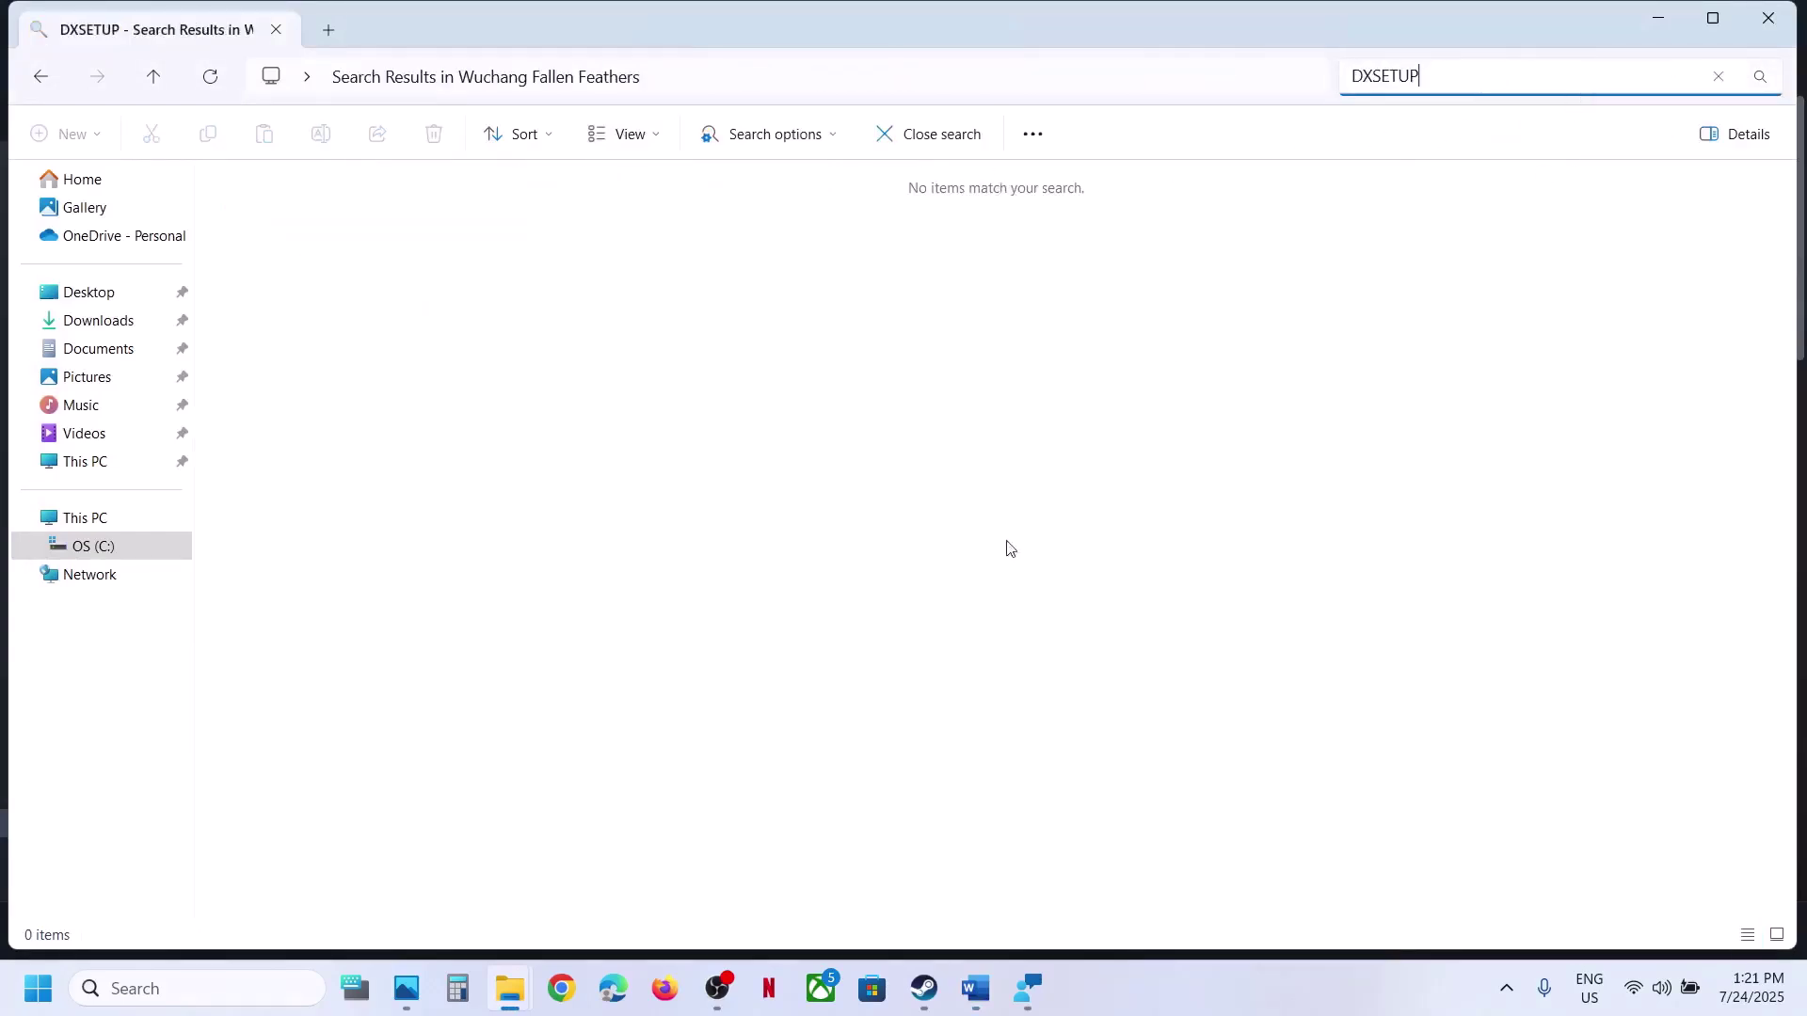
# - Switch to the Word document and copy the Microsoft download link under Step 6
pyautogui.click(985, 973)
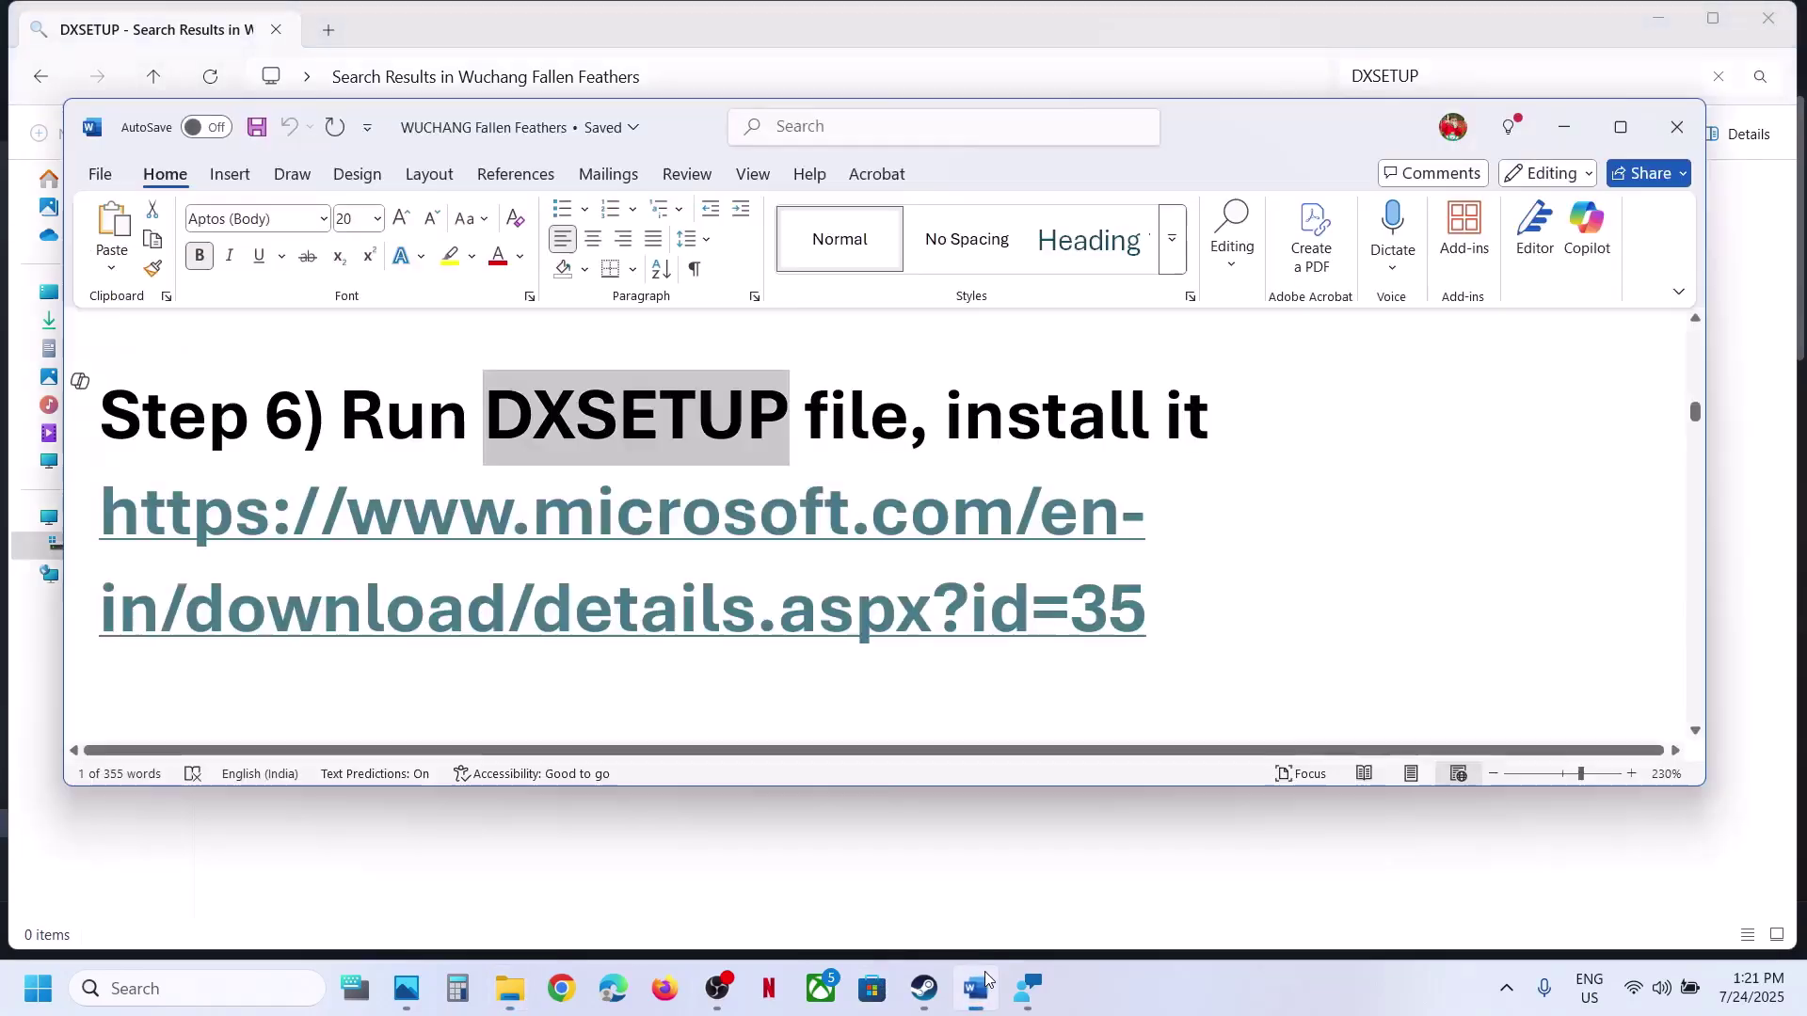
pyautogui.moveTo(1172, 610); pyautogui.dragTo(252, 519)
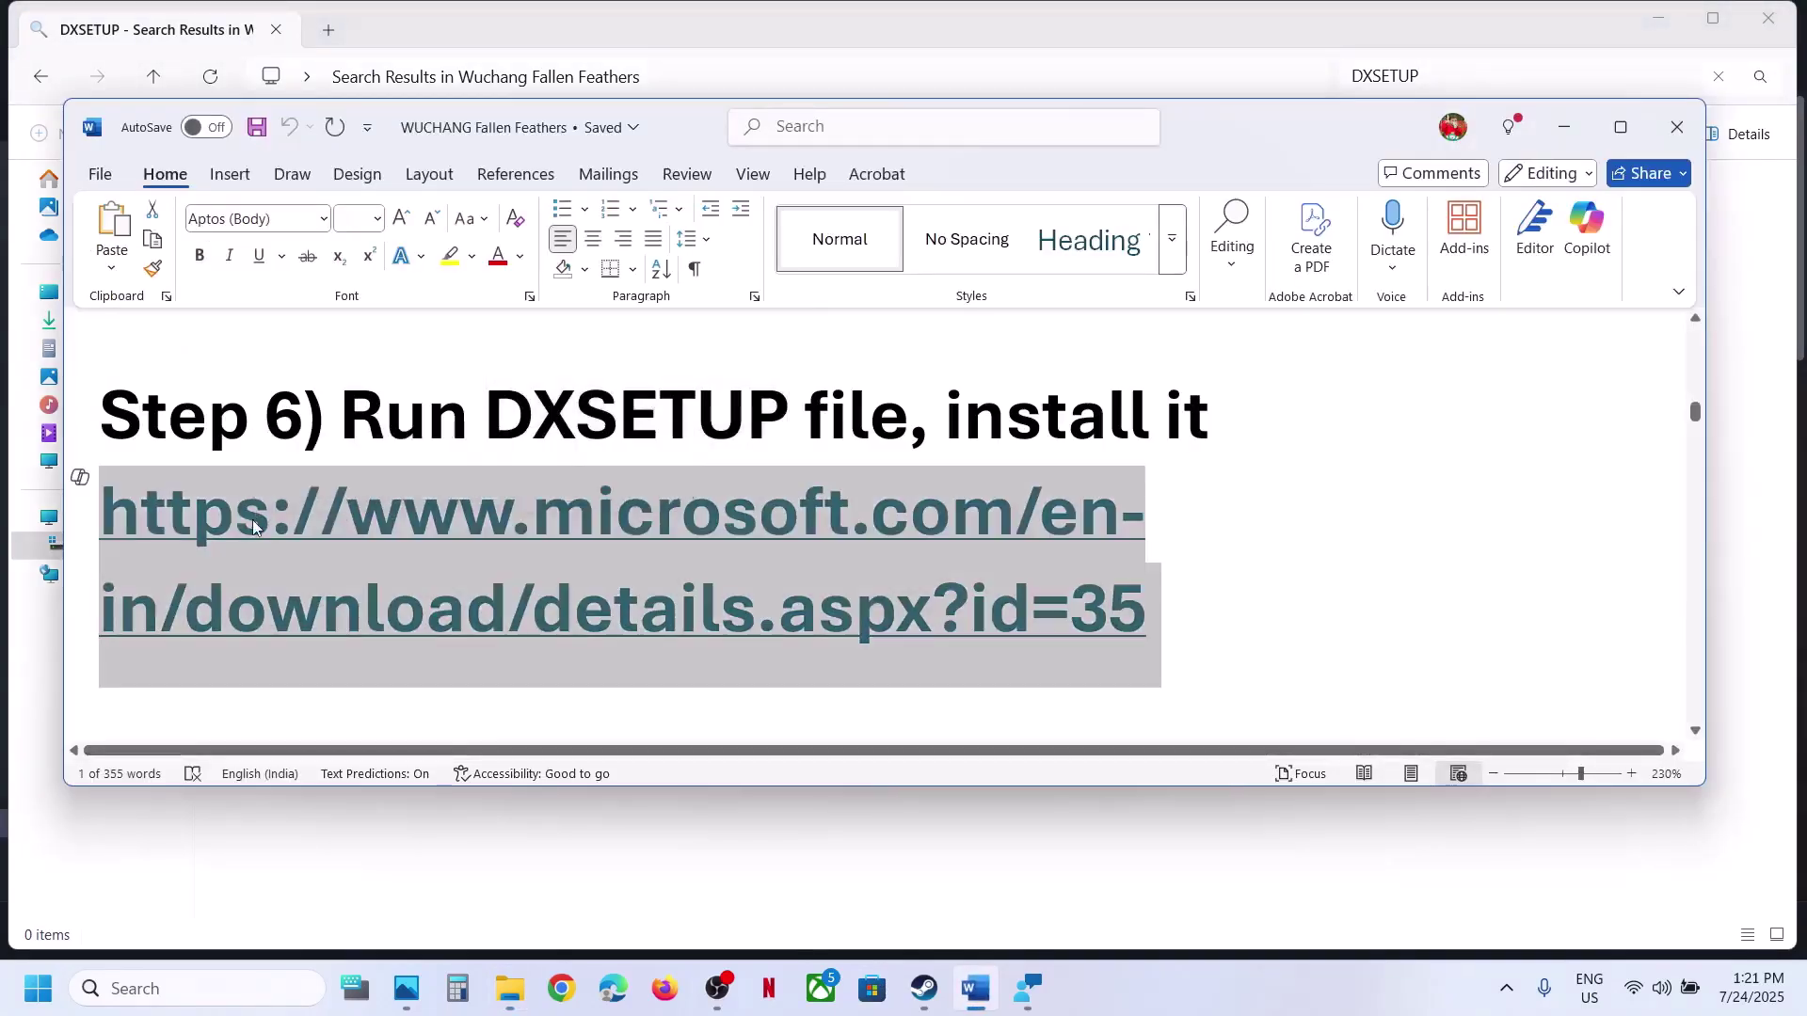
pyautogui.rightClick(252, 519)
pyautogui.click(419, 477)
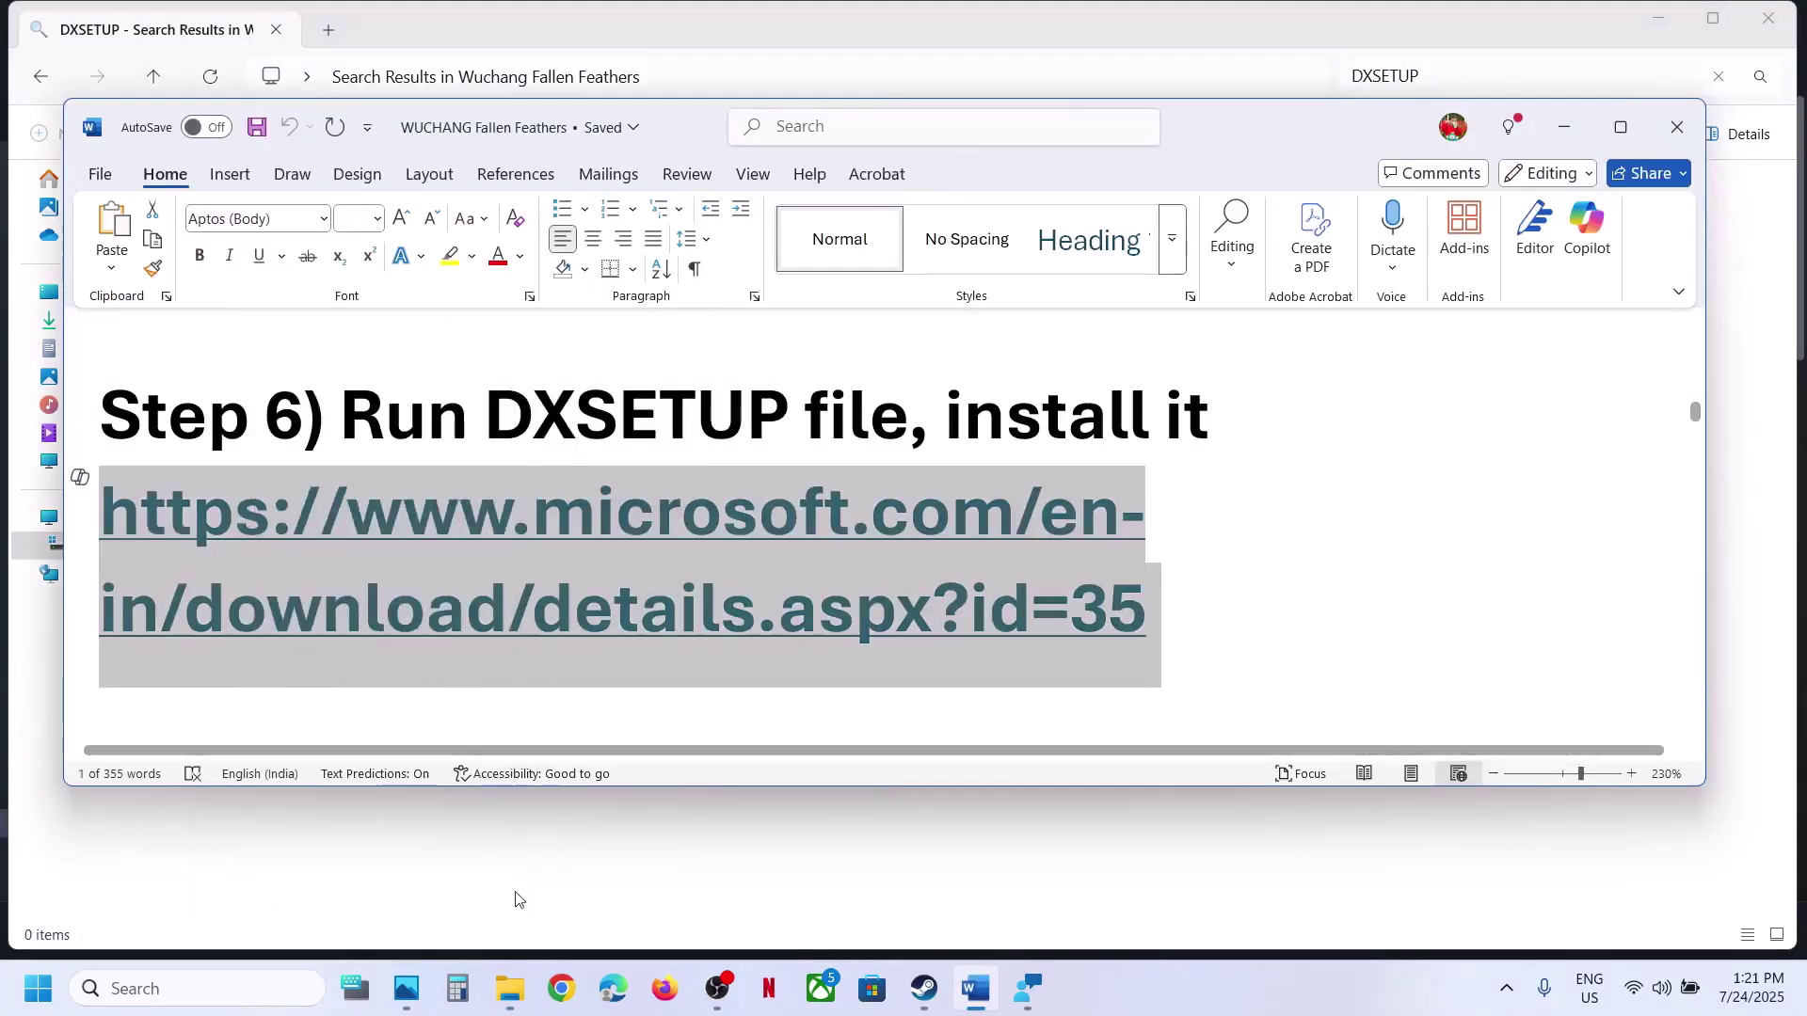
pyautogui.click(538, 972)
pyautogui.hotkey('ctrl', 'v')
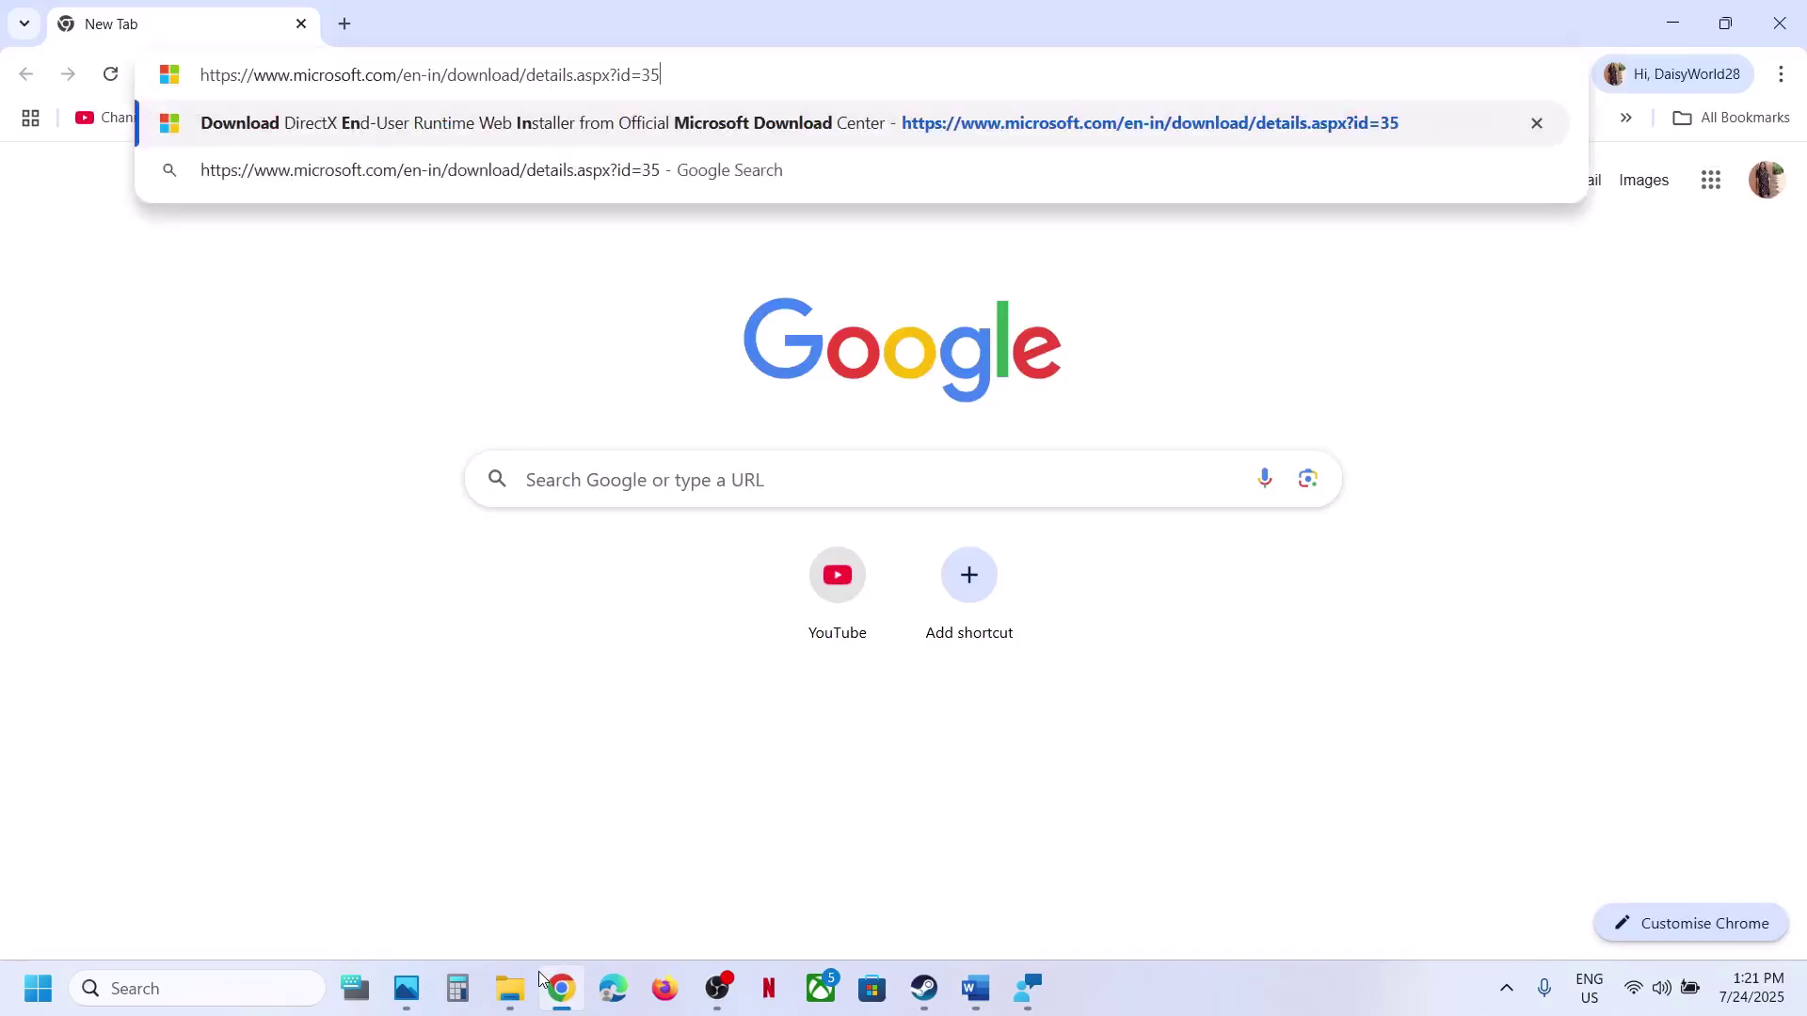
pyautogui.click(538, 971)
pyautogui.hotkey('ctrl', 'v')
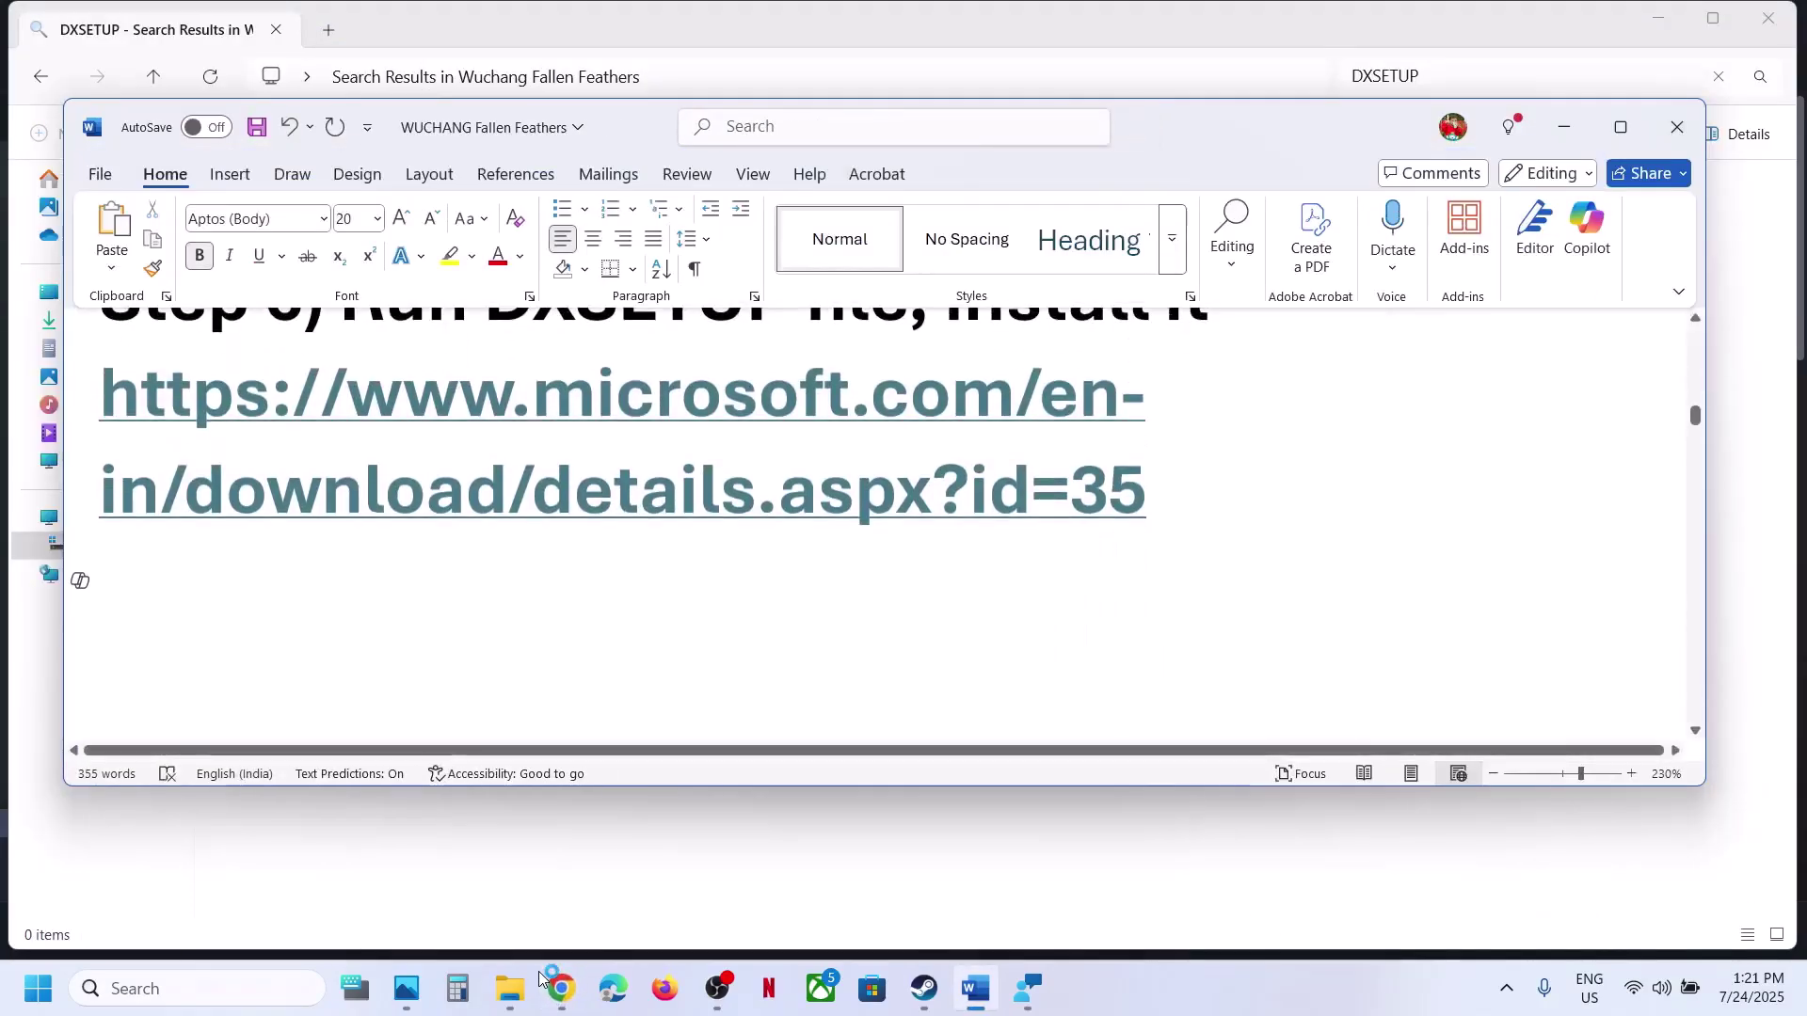
pyautogui.click(538, 979)
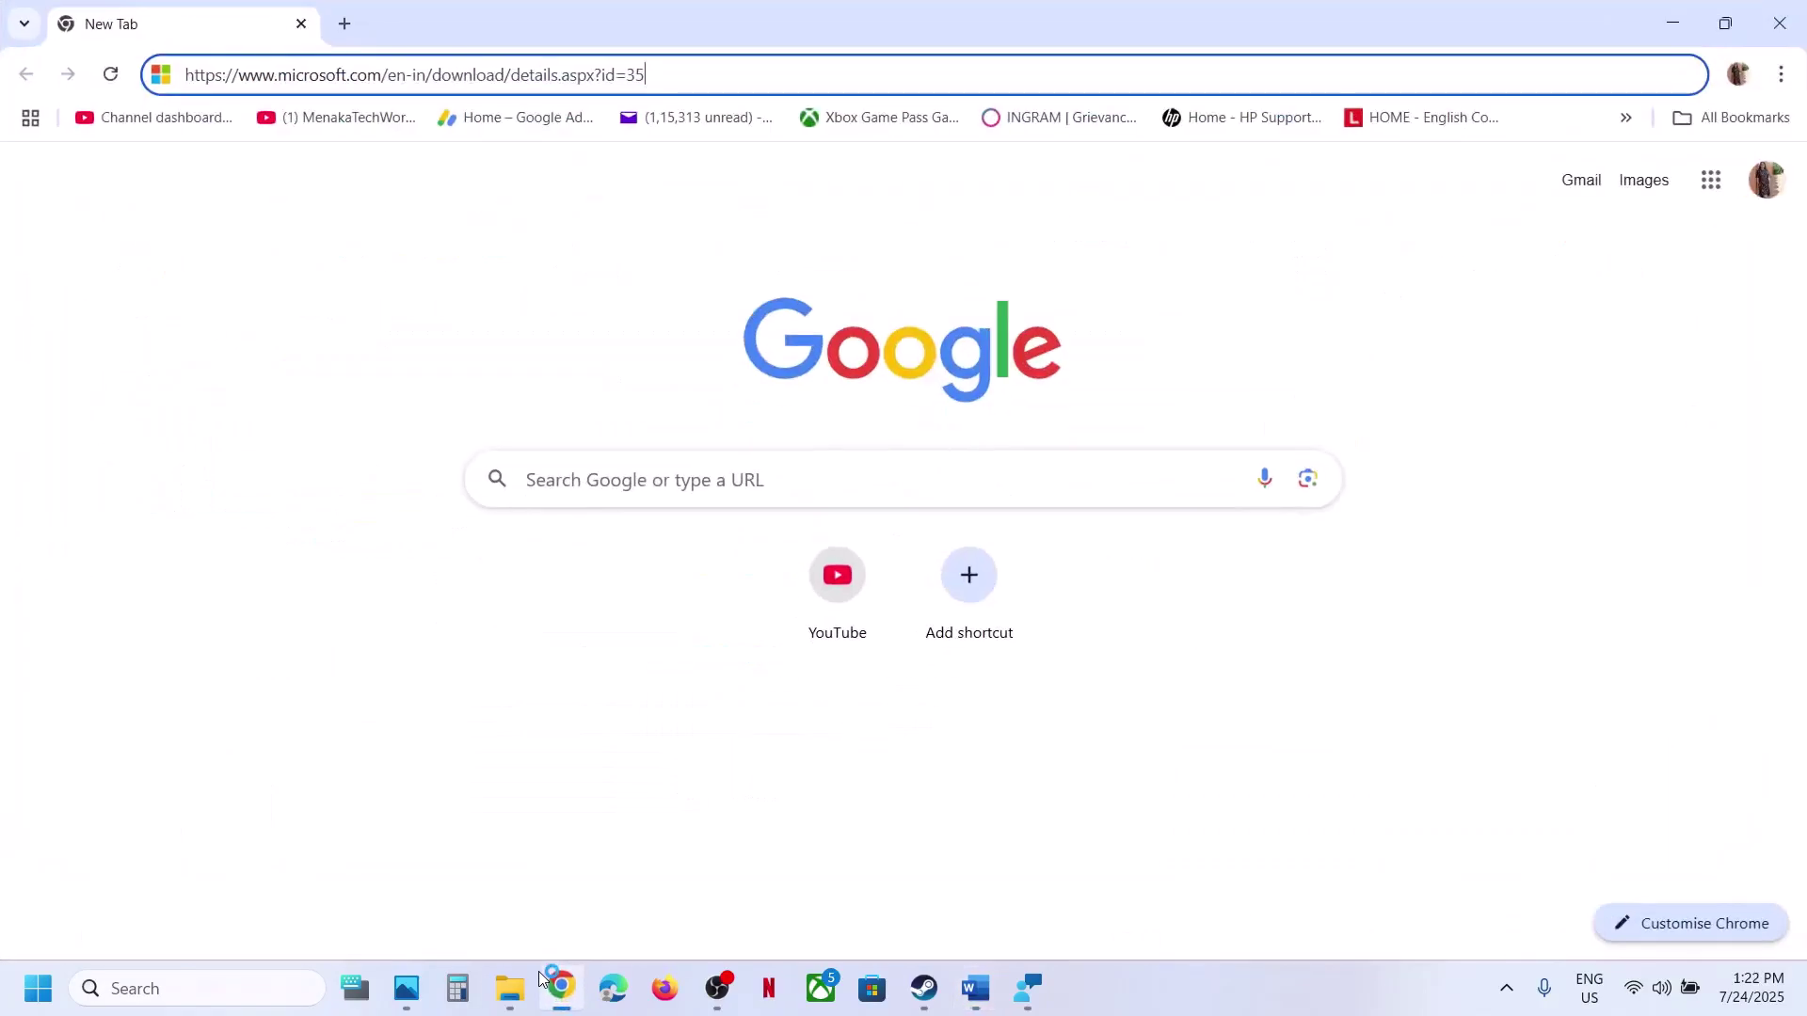
pyautogui.press('Return')
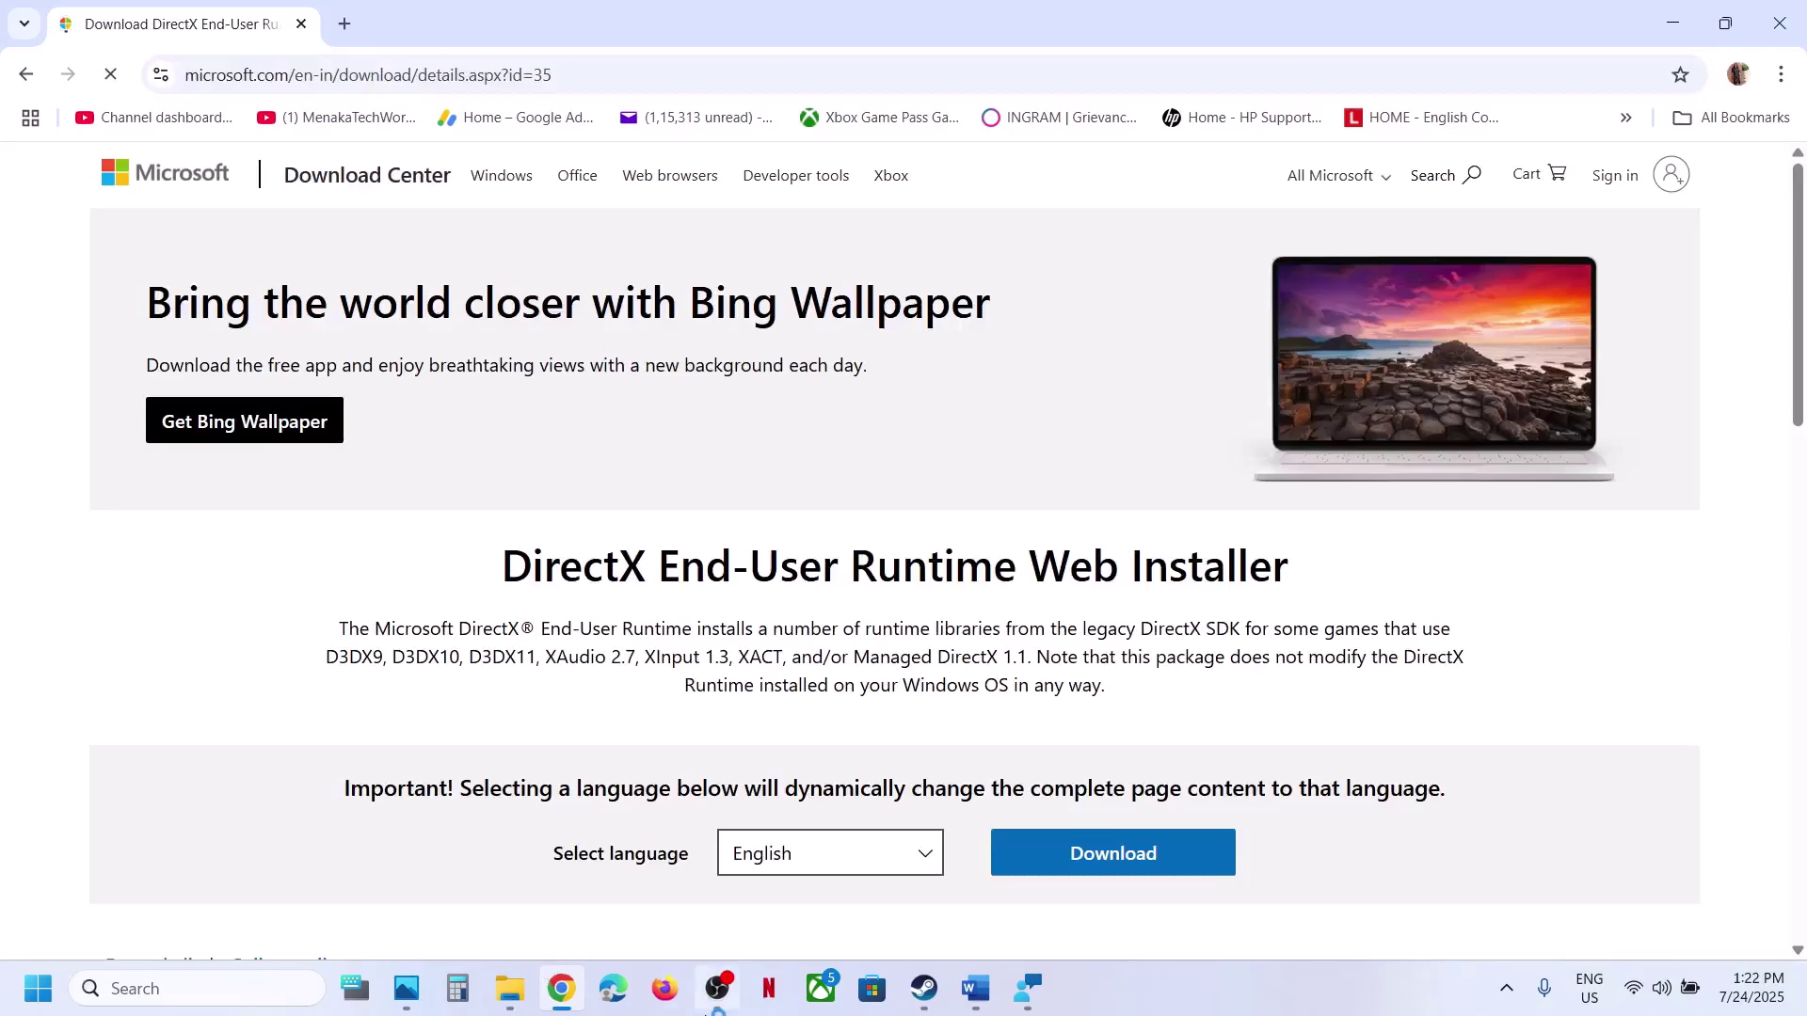
# - Download the DirectX End-User Runtime Web Installer in English and launch it
pyautogui.scroll(-4, 1188, 862)
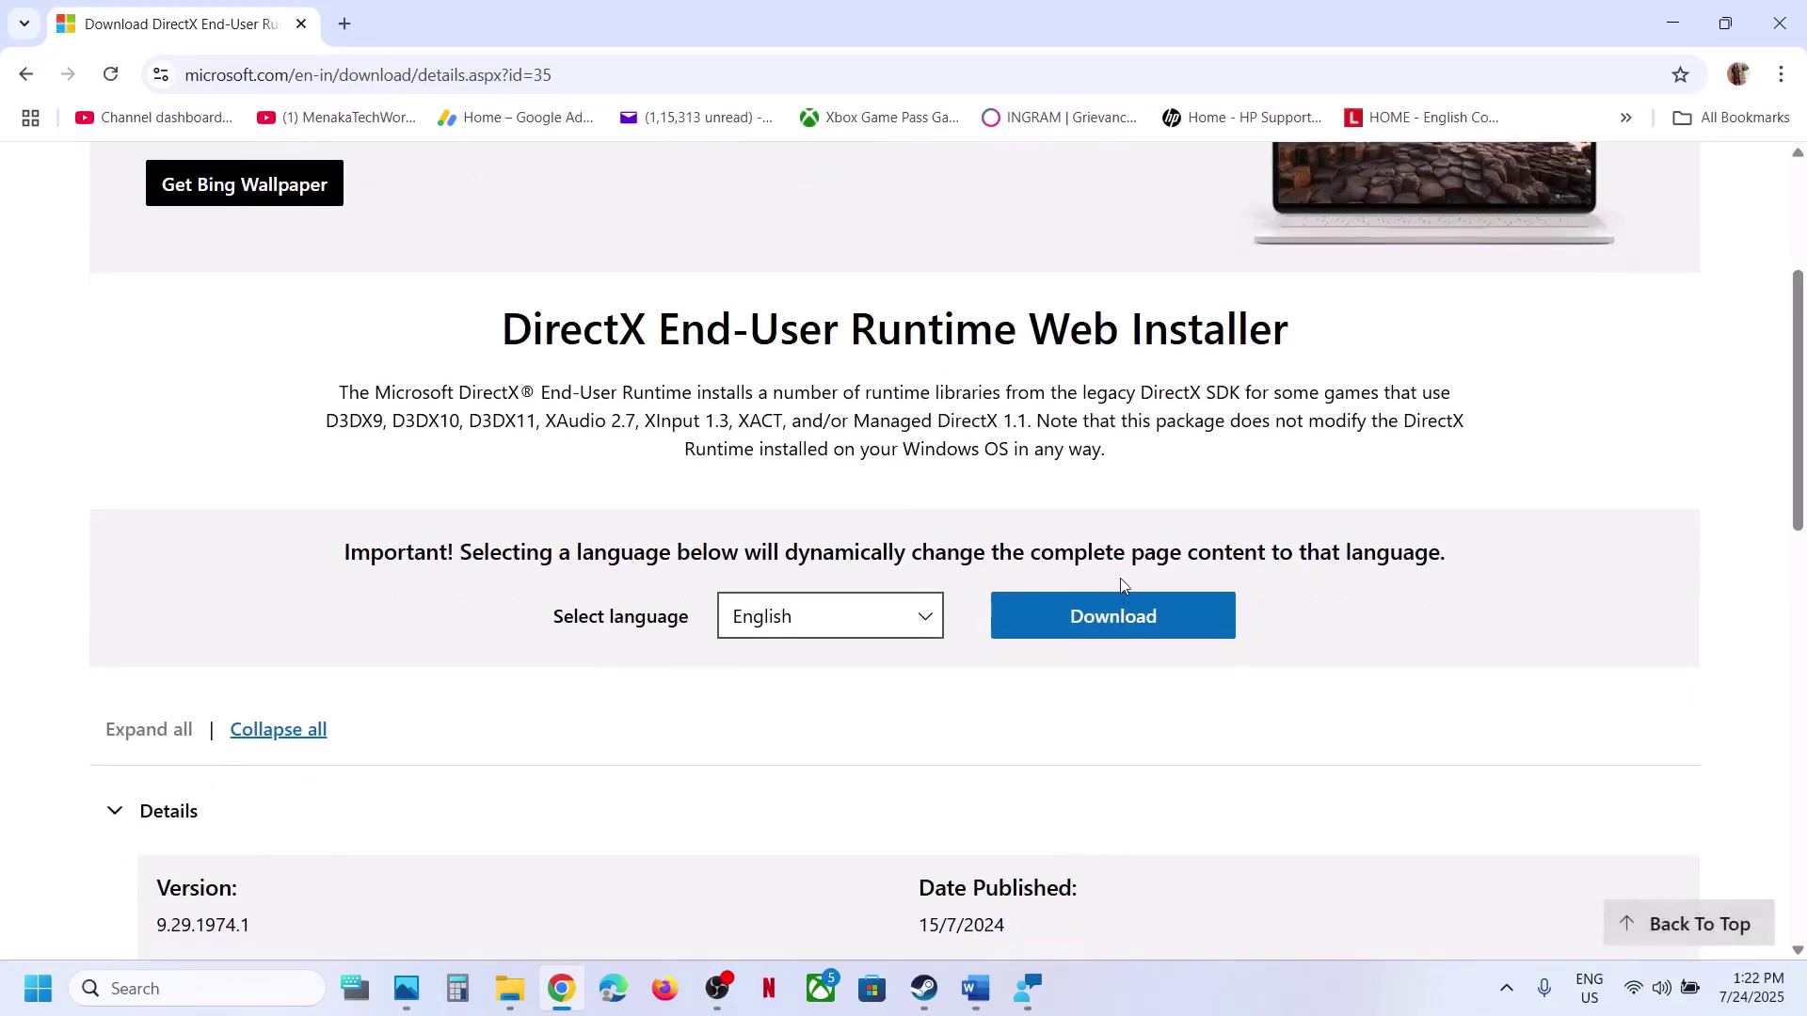
pyautogui.click(1113, 616)
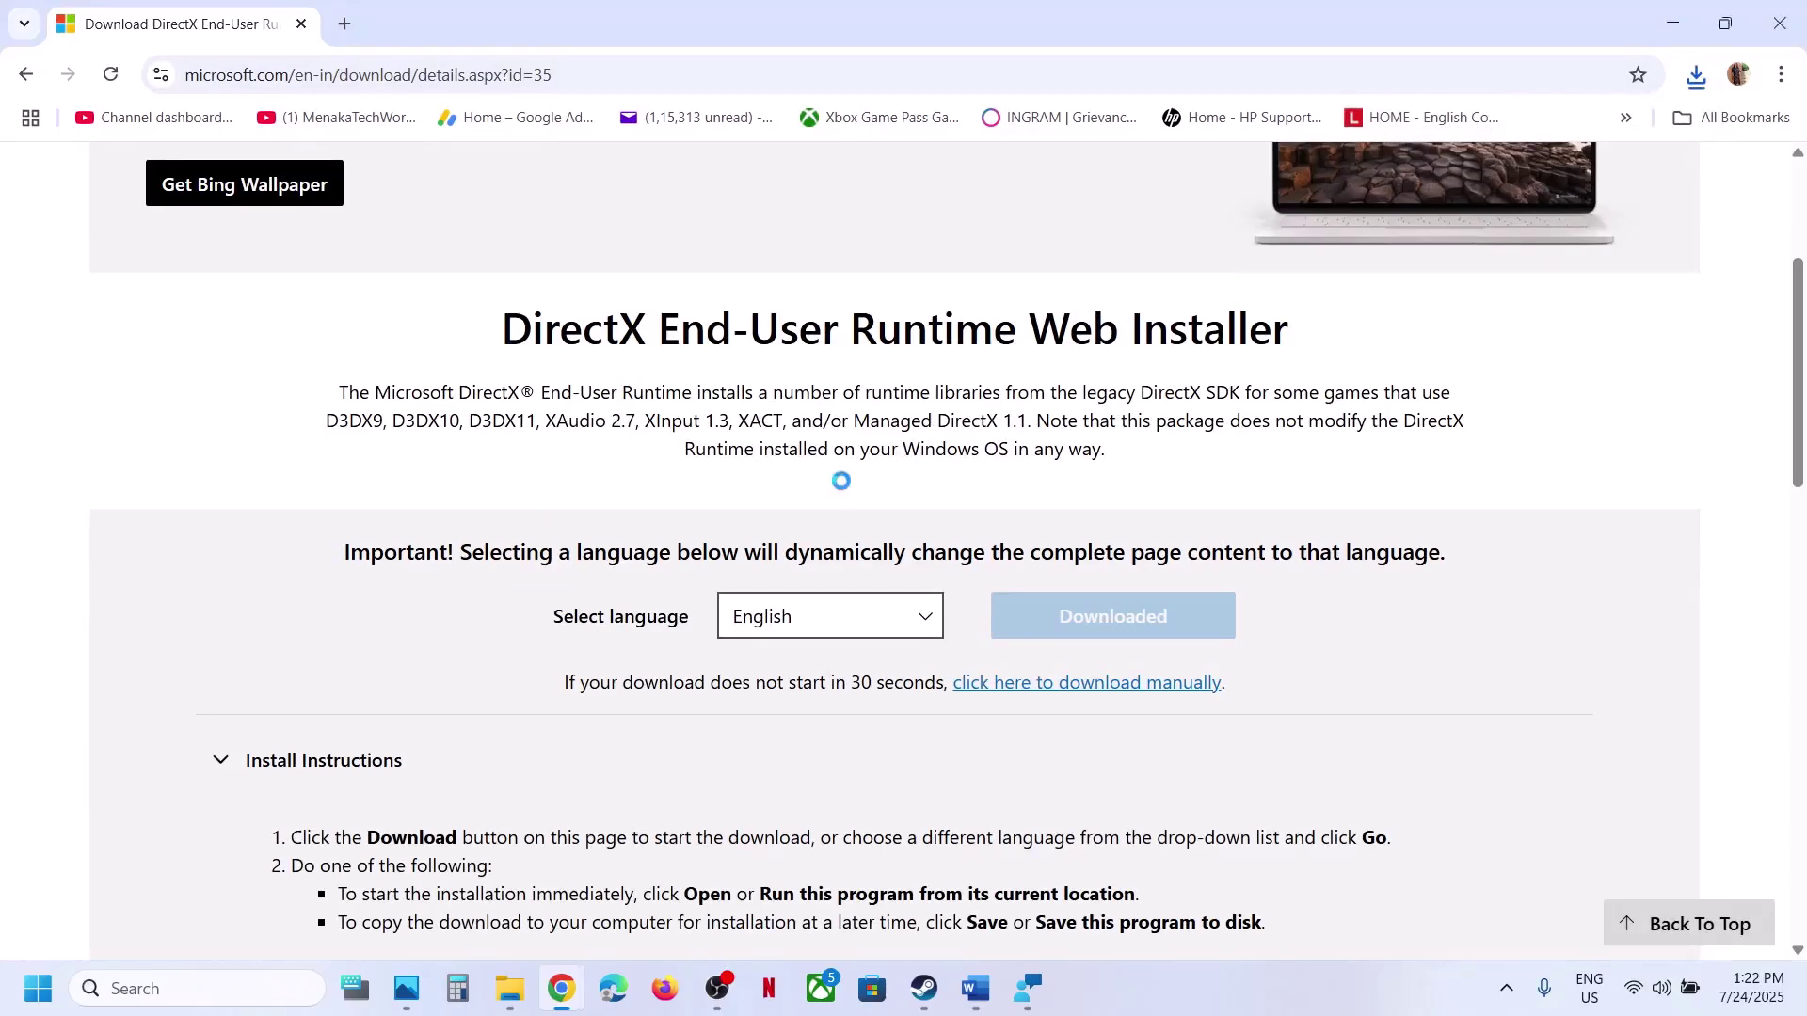
pyautogui.click(769, 683)
# - Accept the DirectX license agreement and start installing the runtime components without the Bing Bar
pyautogui.click(393, 433)
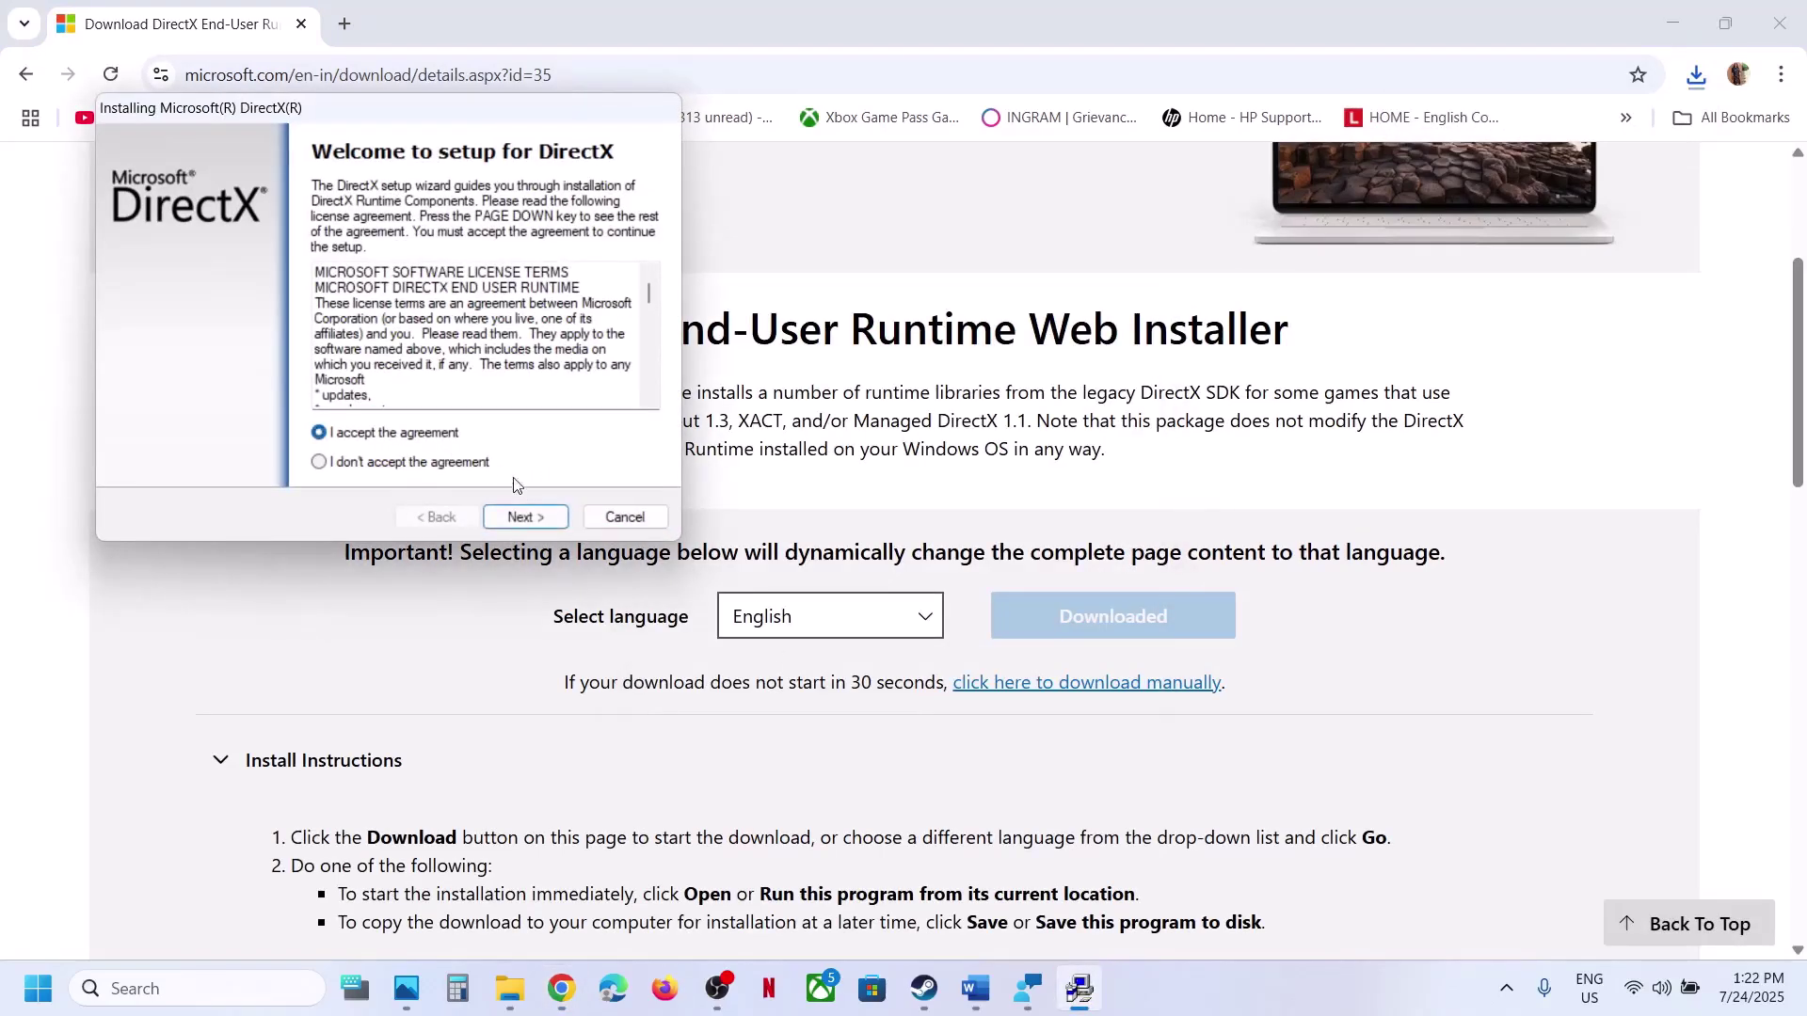
pyautogui.click(525, 517)
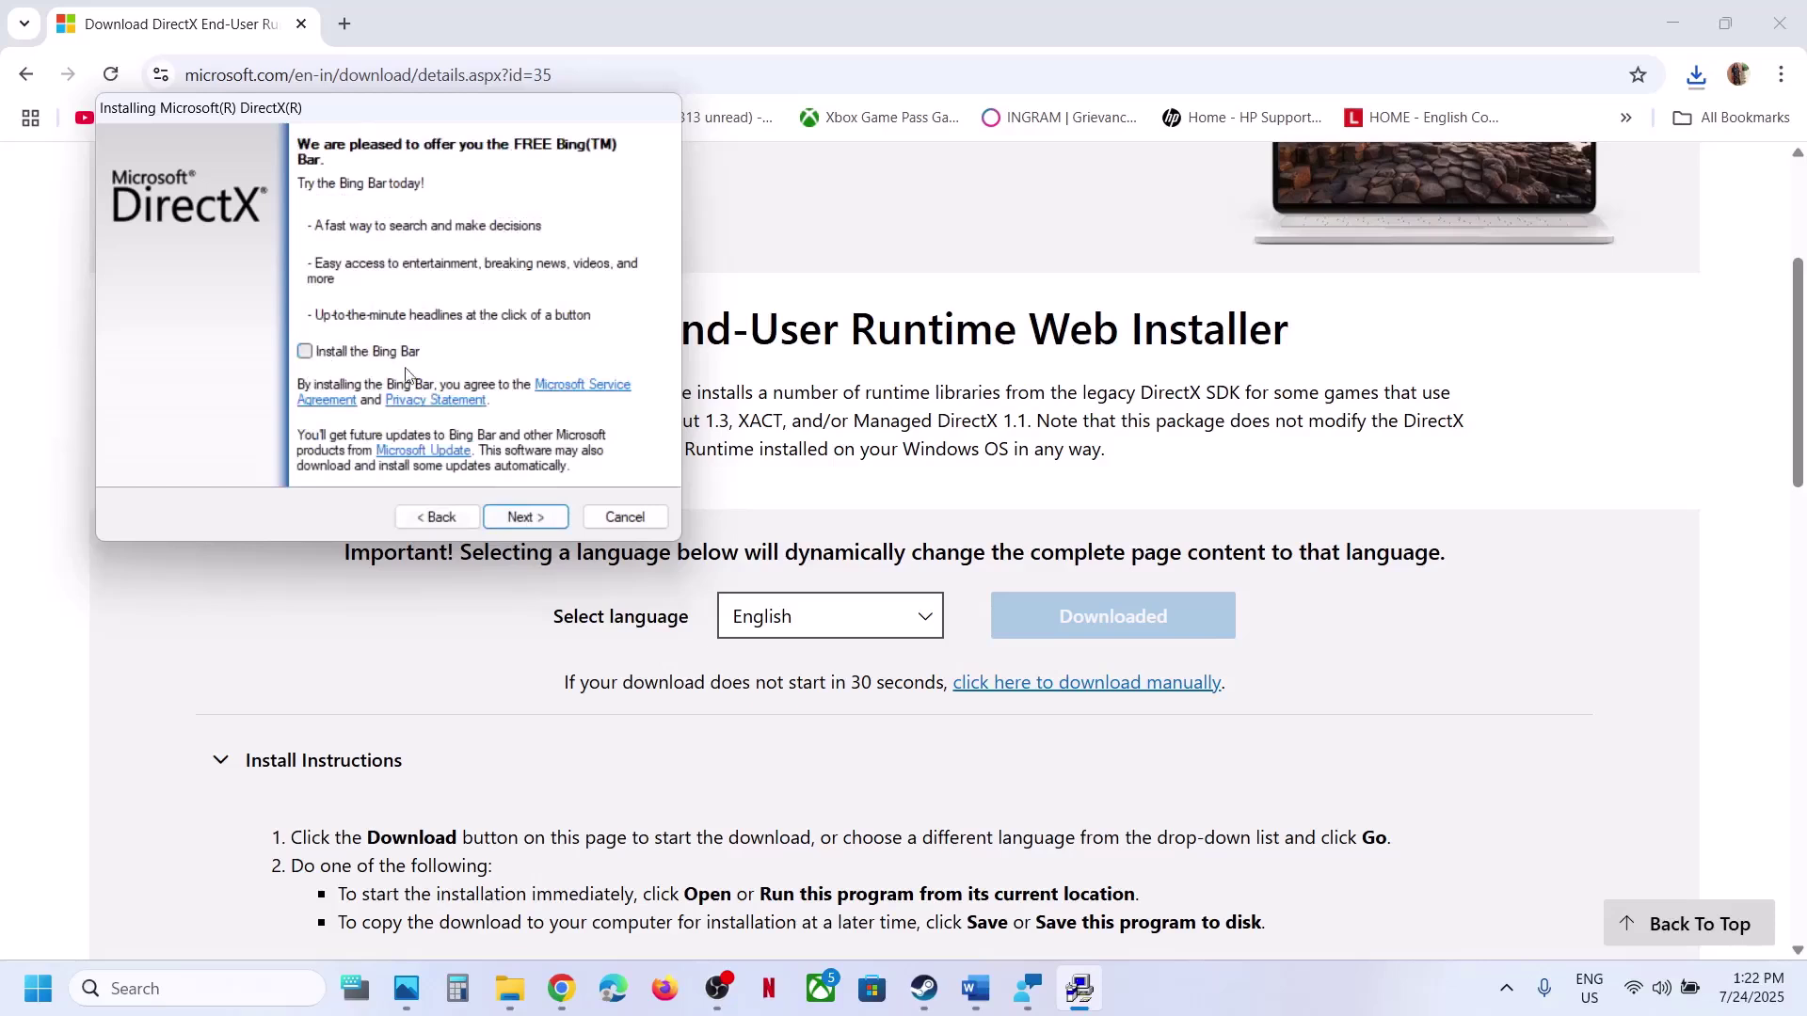
pyautogui.click(527, 518)
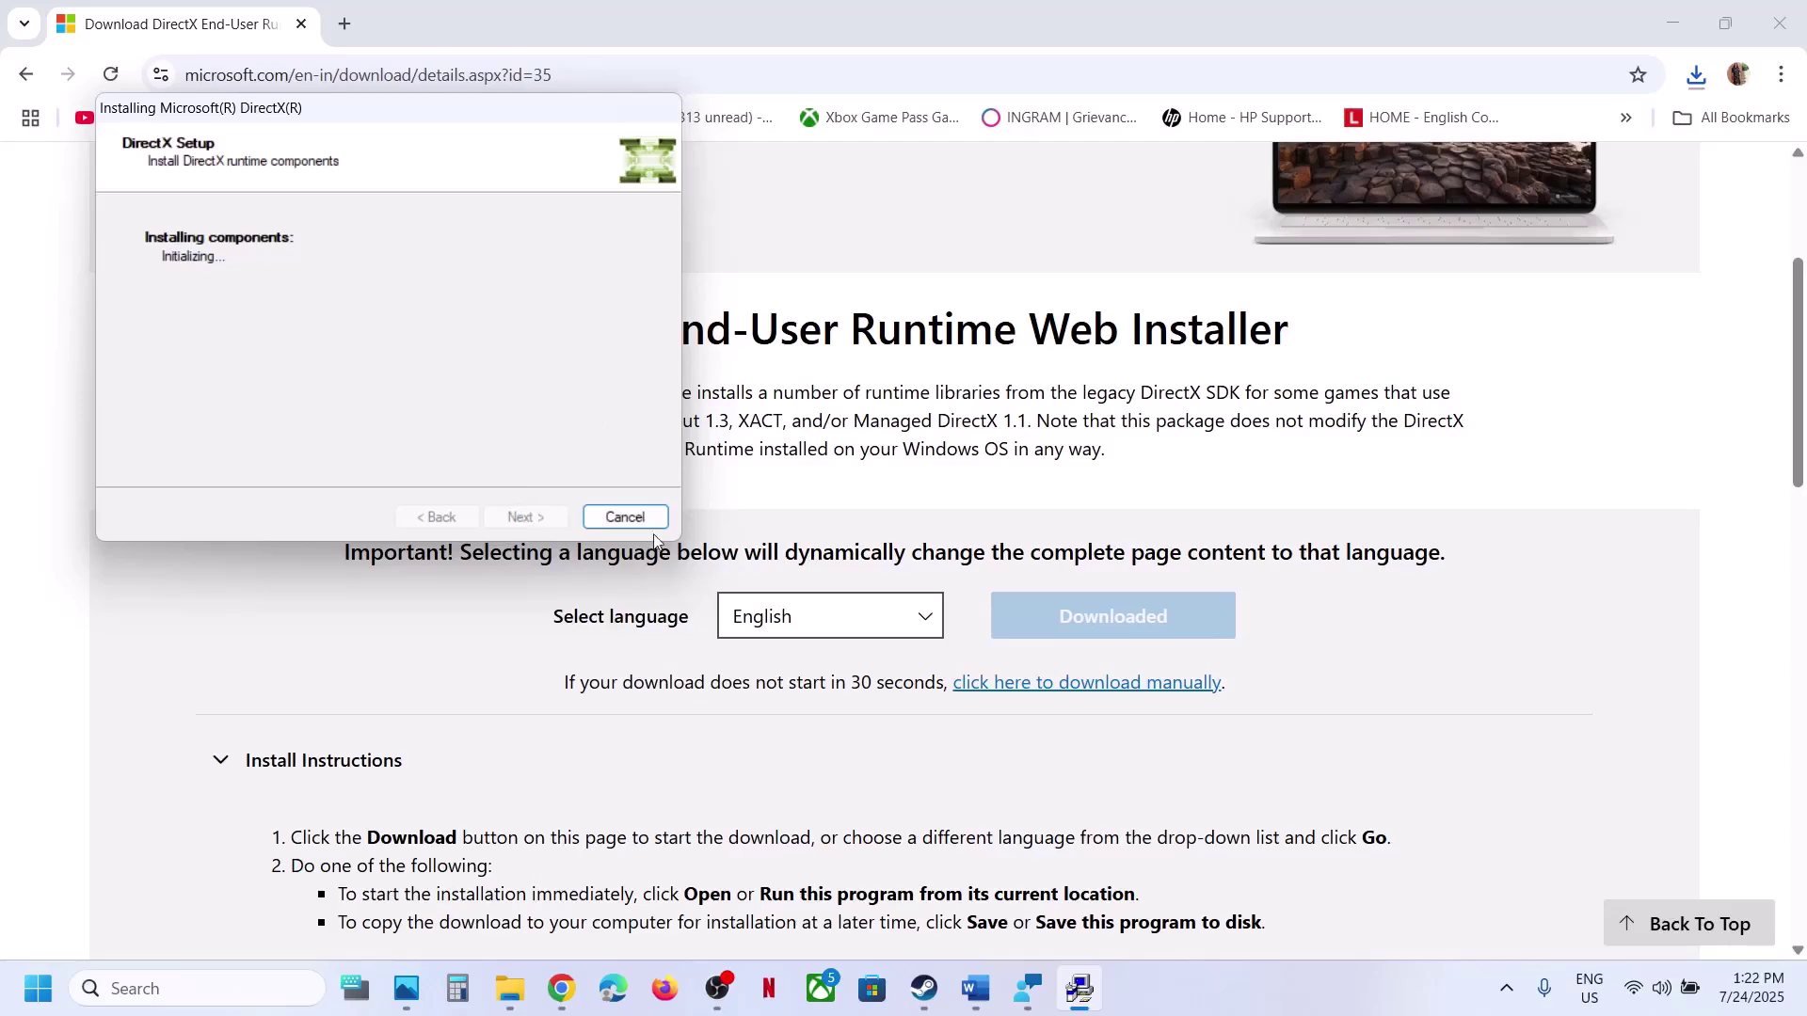
# - Switch to the Word document and read the Step 7 instruction
pyautogui.click(976, 988)
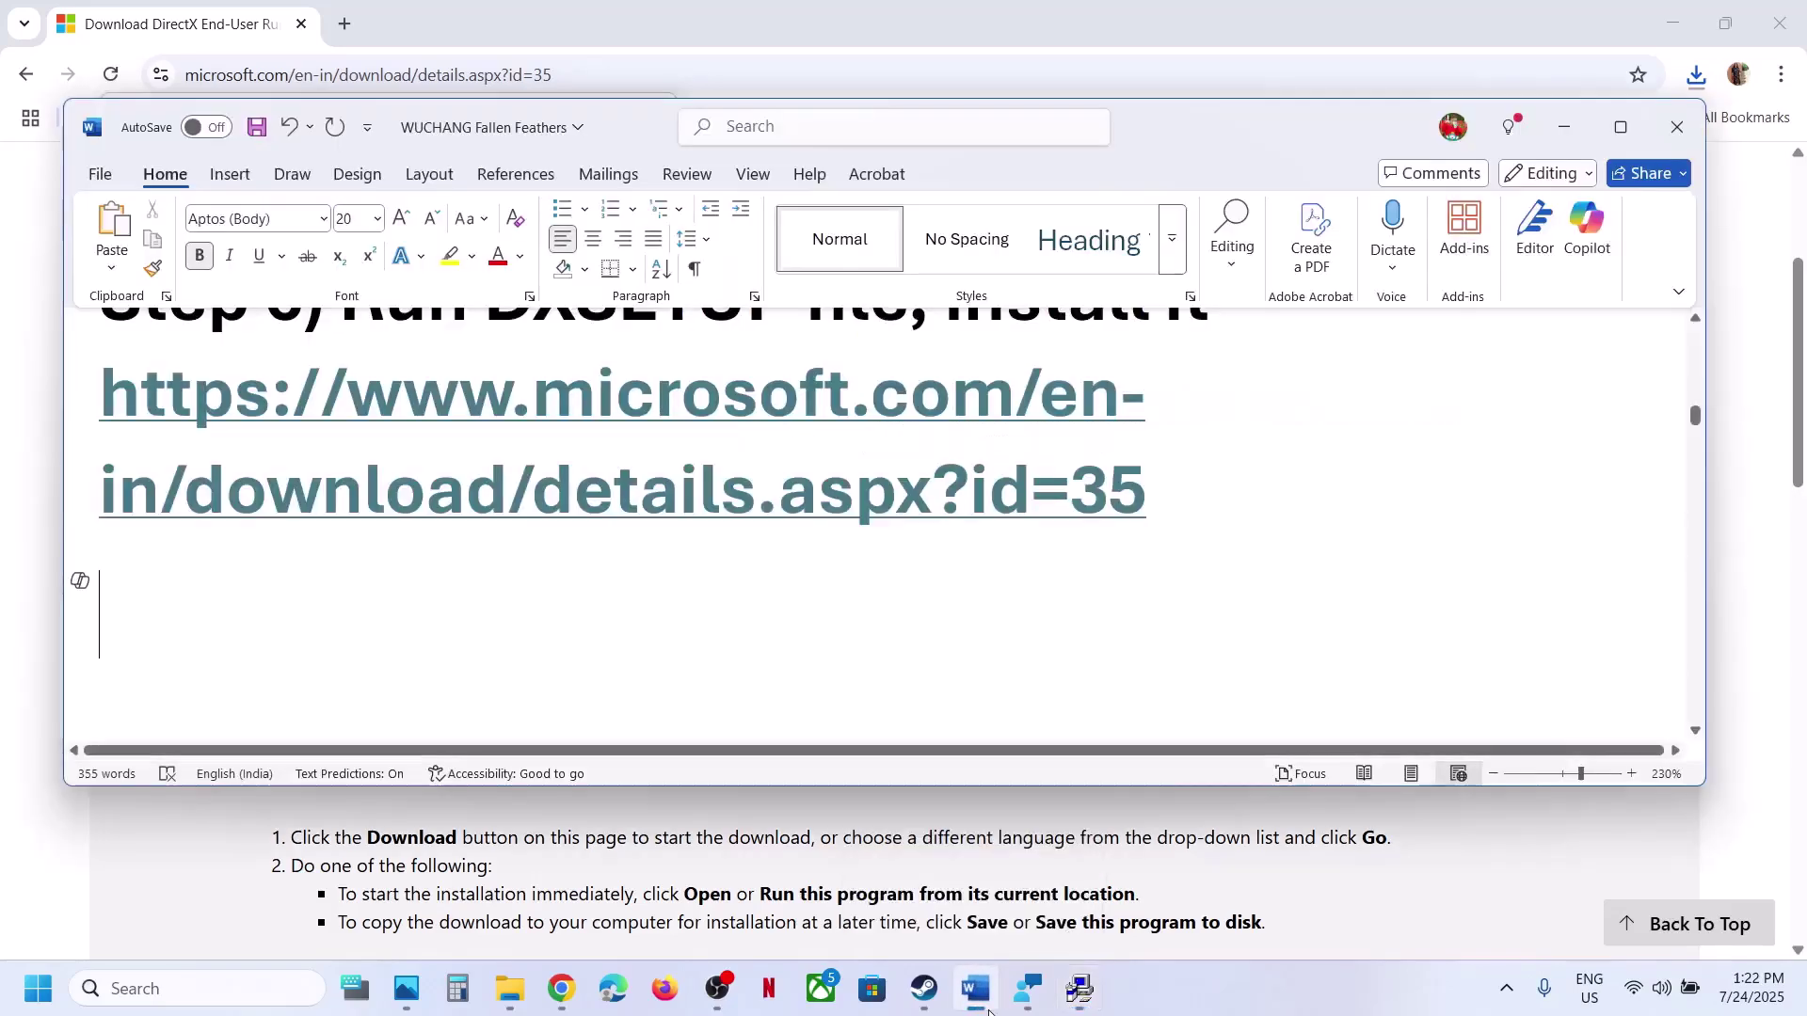
pyautogui.scroll(-3, 767, 709)
pyautogui.scroll(-1, 767, 710)
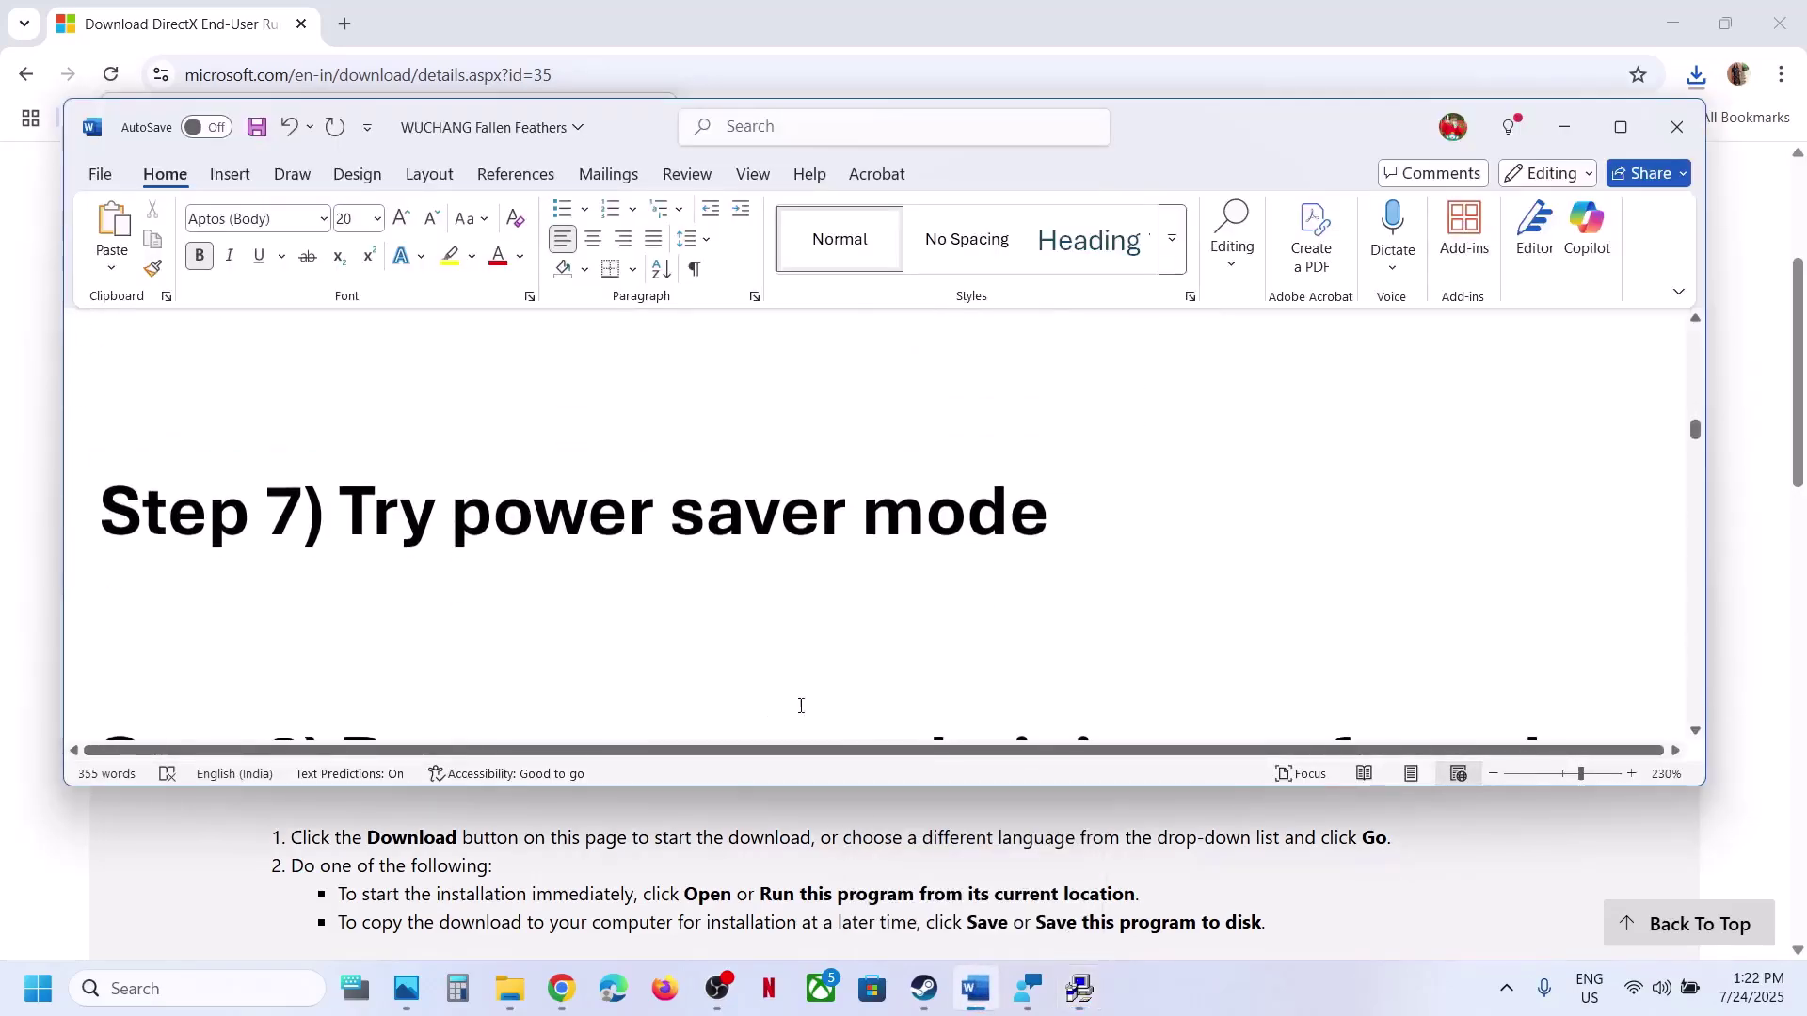
pyautogui.click(961, 878)
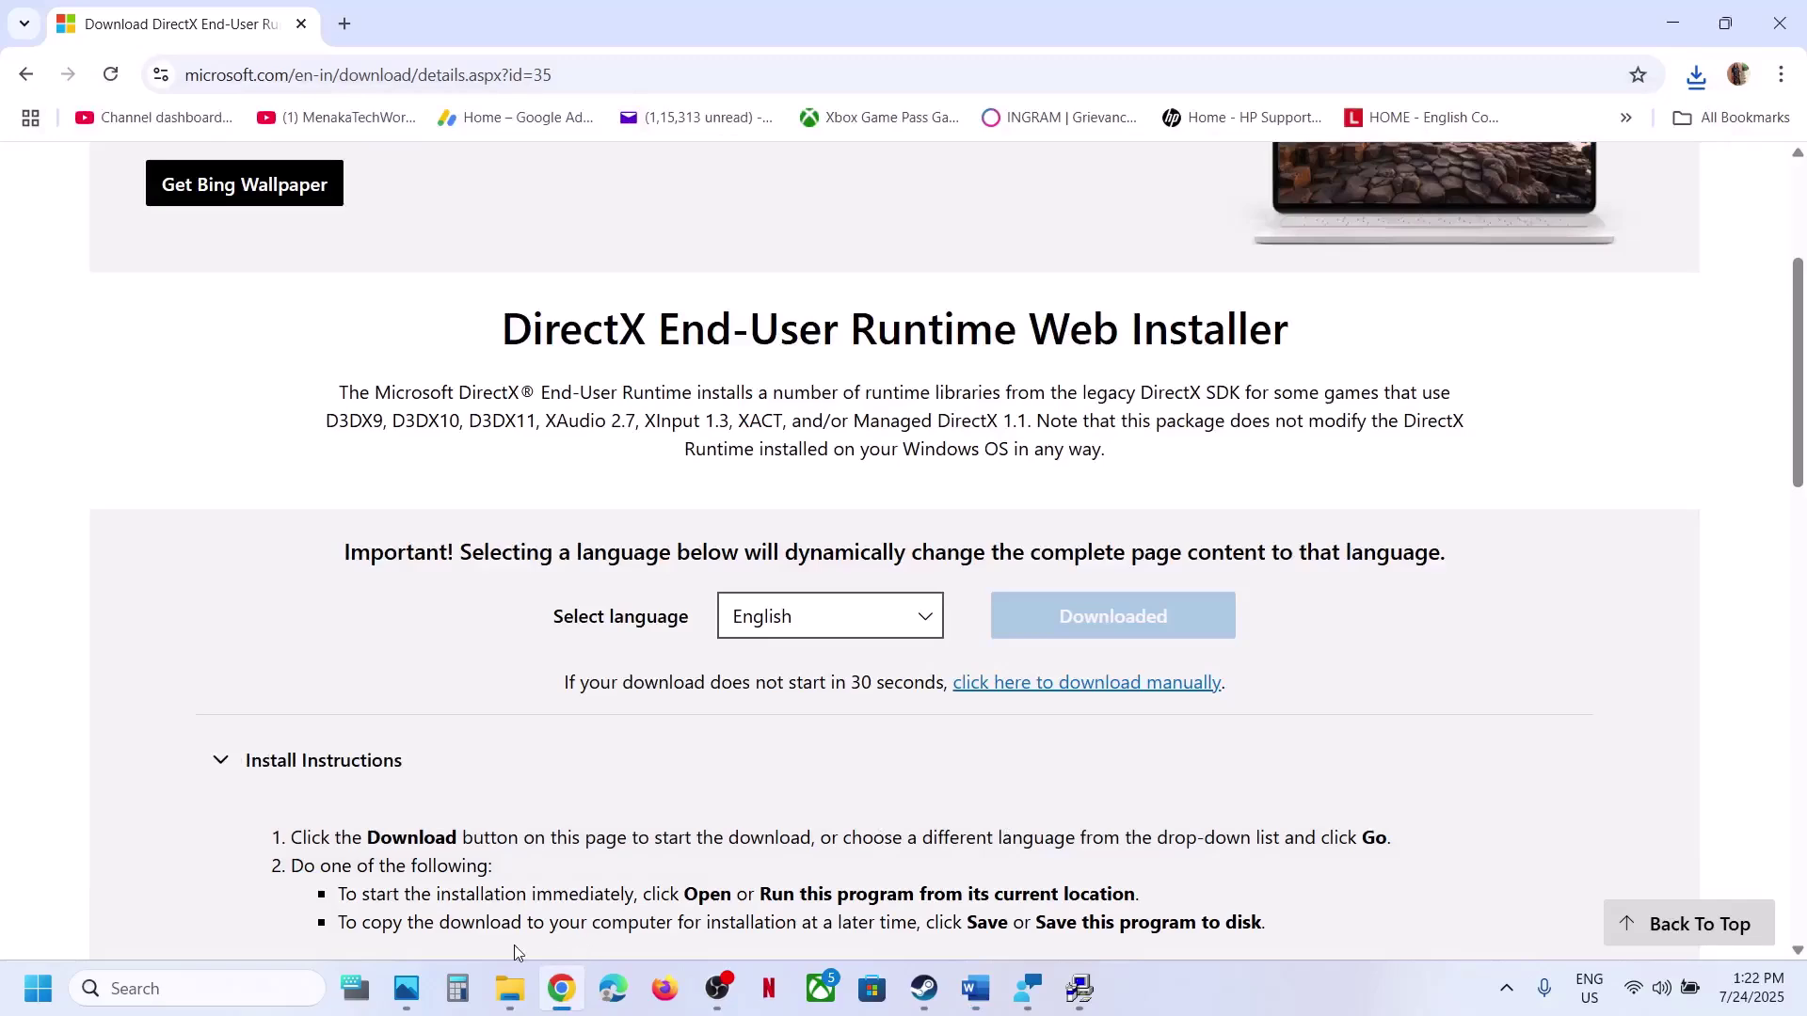
# - Open Control Panel from a Windows search for "control" and go to Power Options under Hardware and Sound
pyautogui.click(267, 983)
pyautogui.write('control')
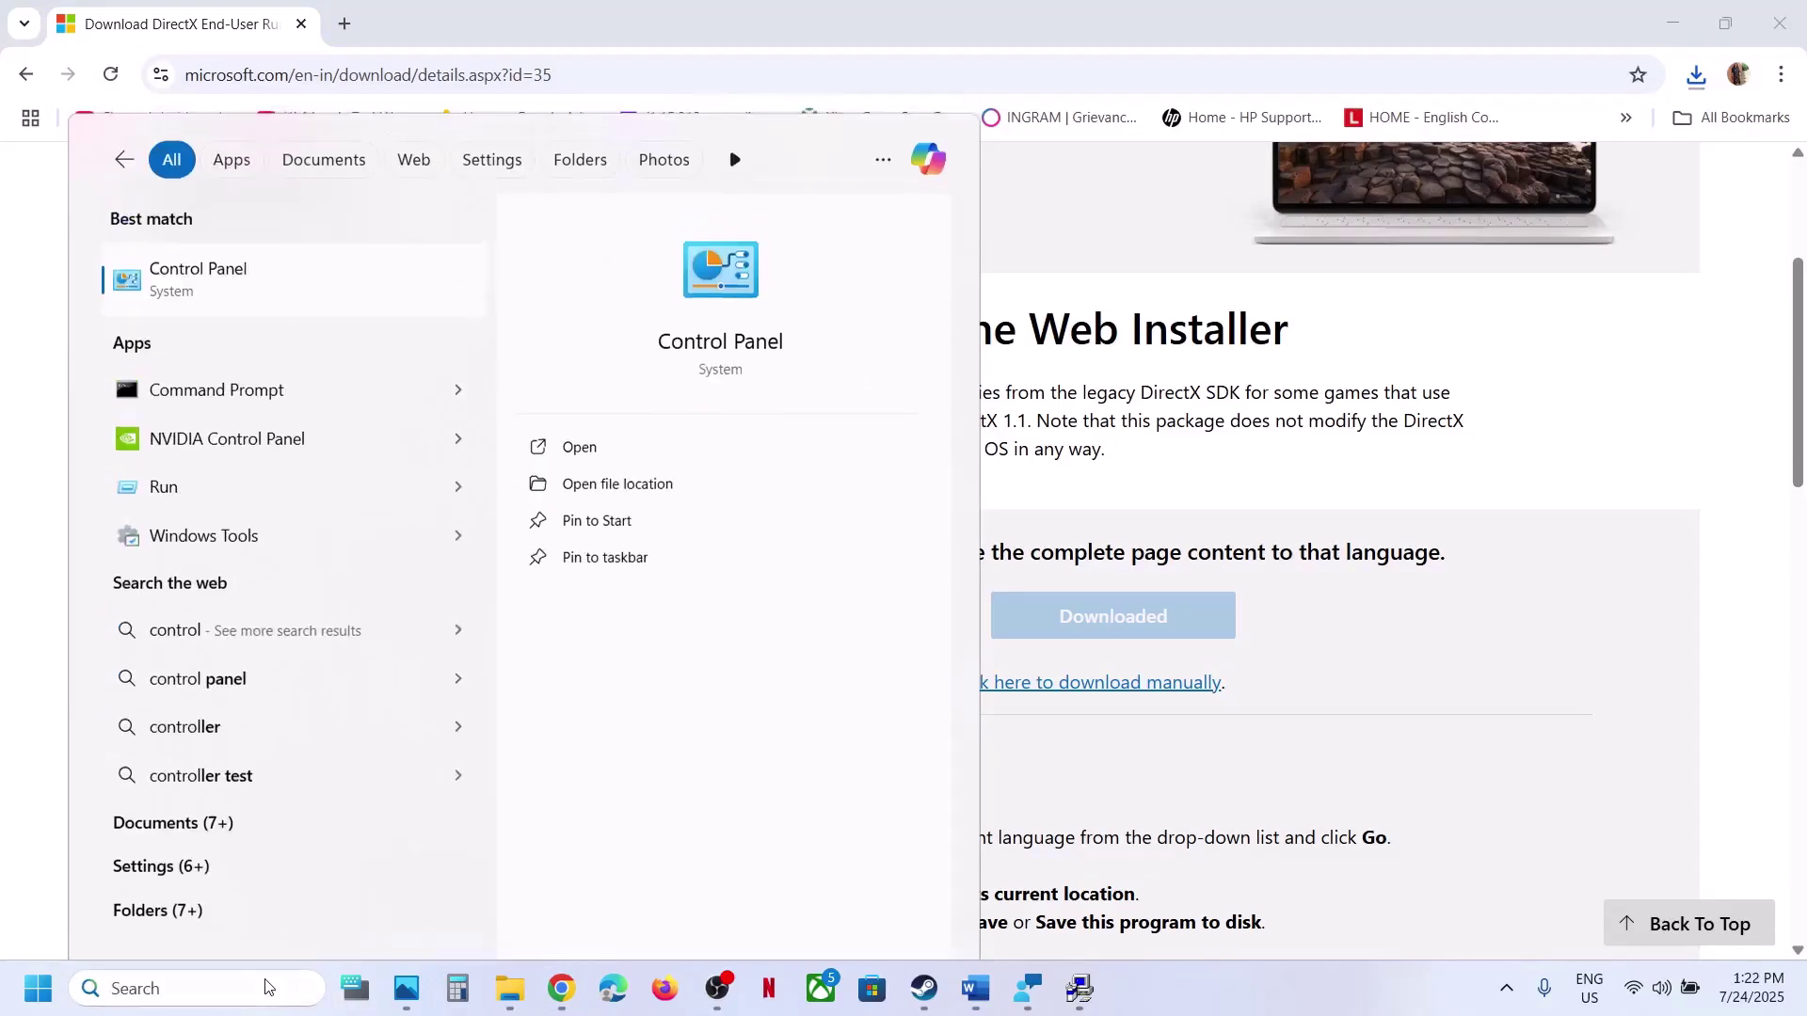
pyautogui.press('Return')
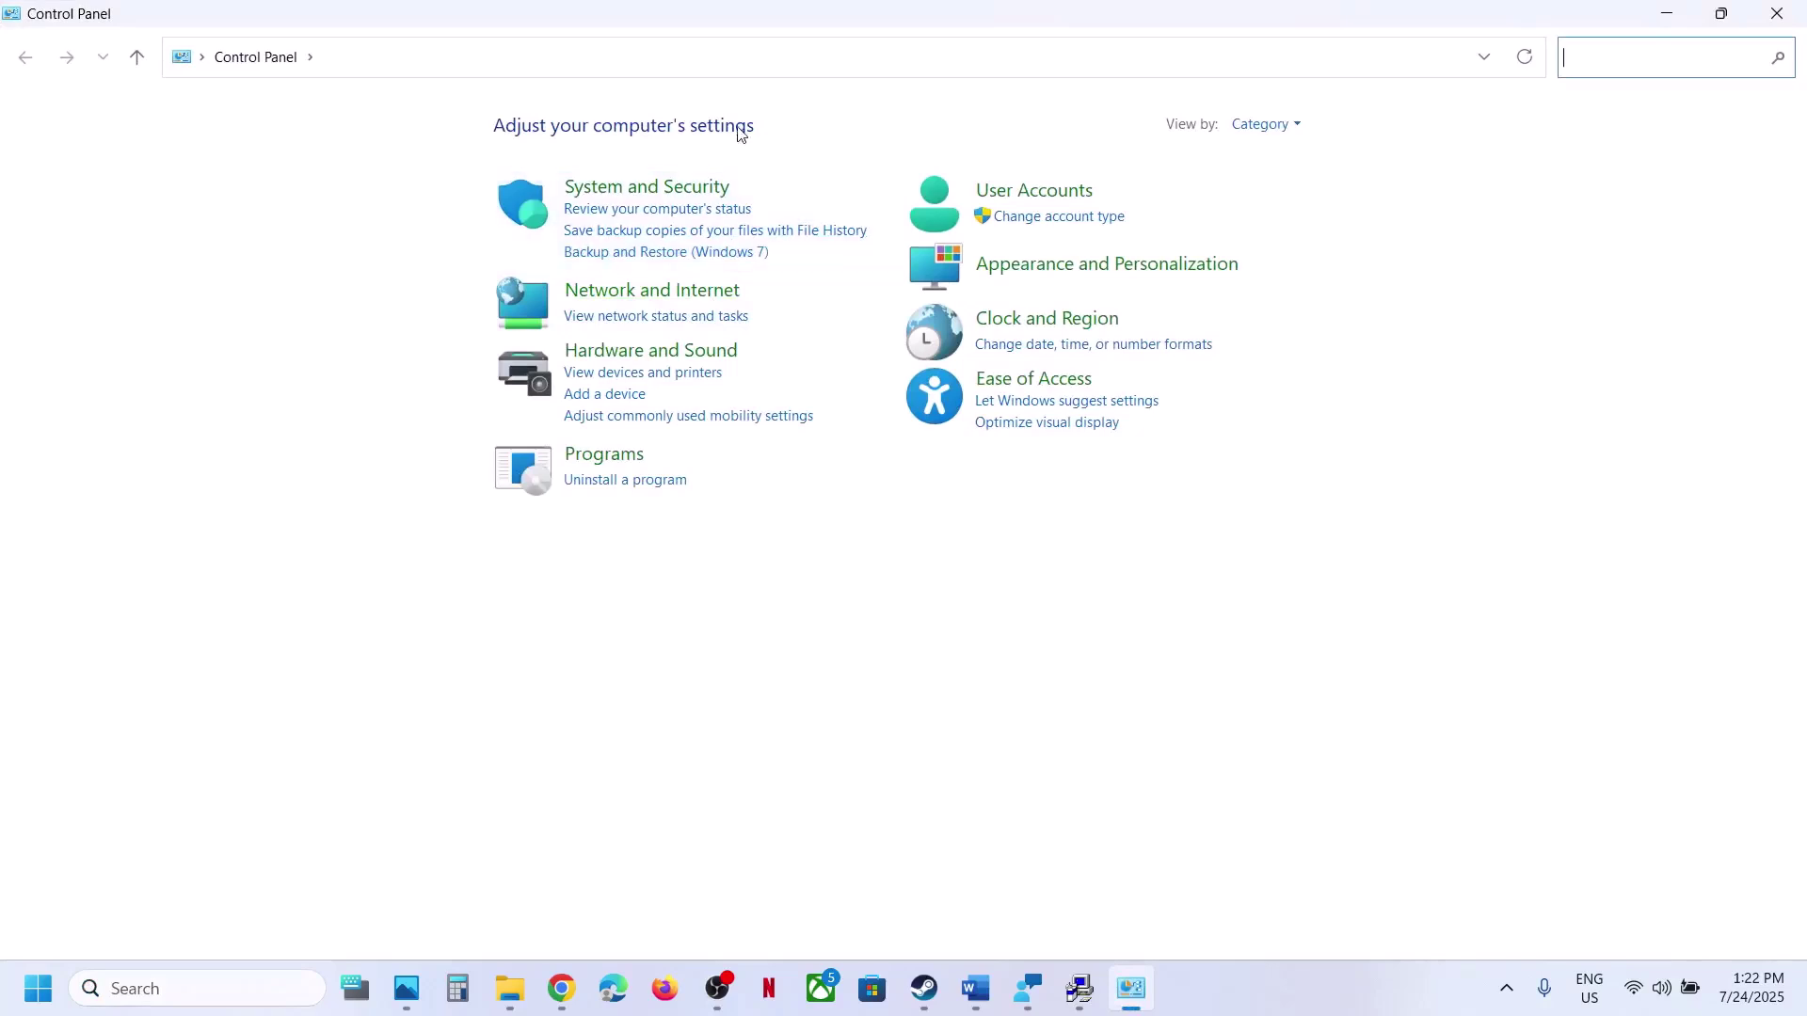
pyautogui.click(650, 359)
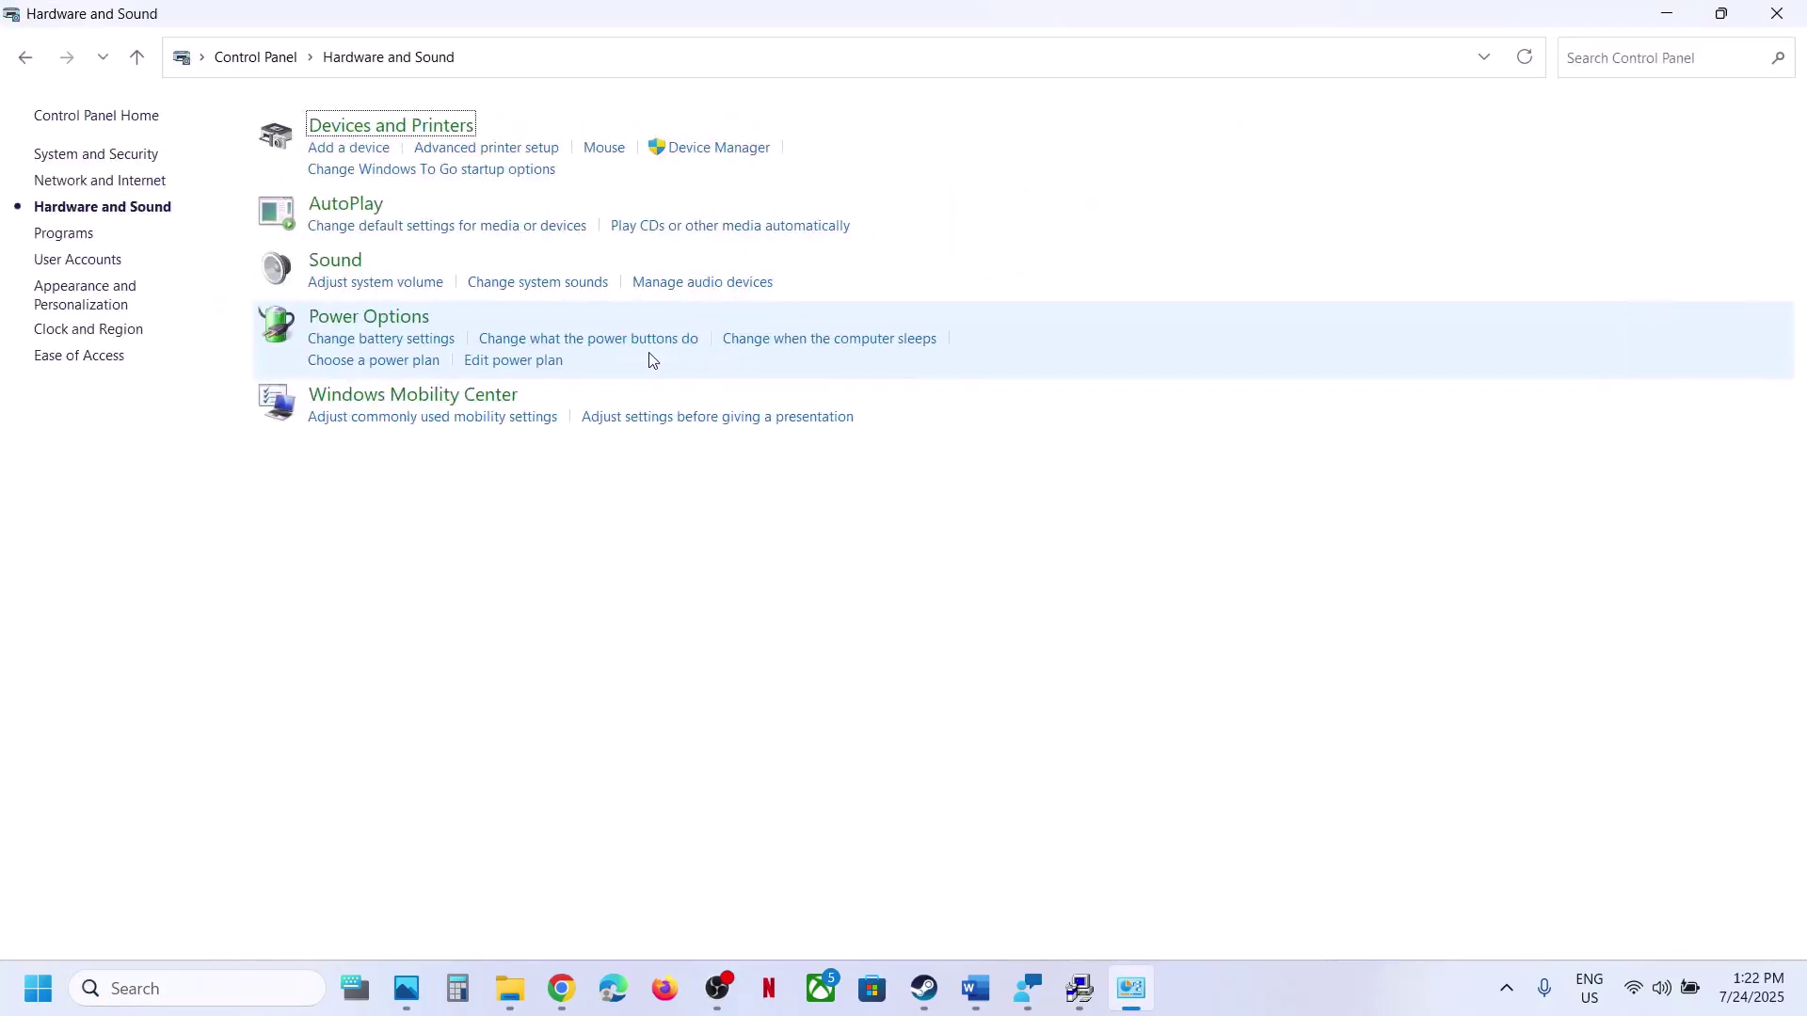
pyautogui.click(389, 321)
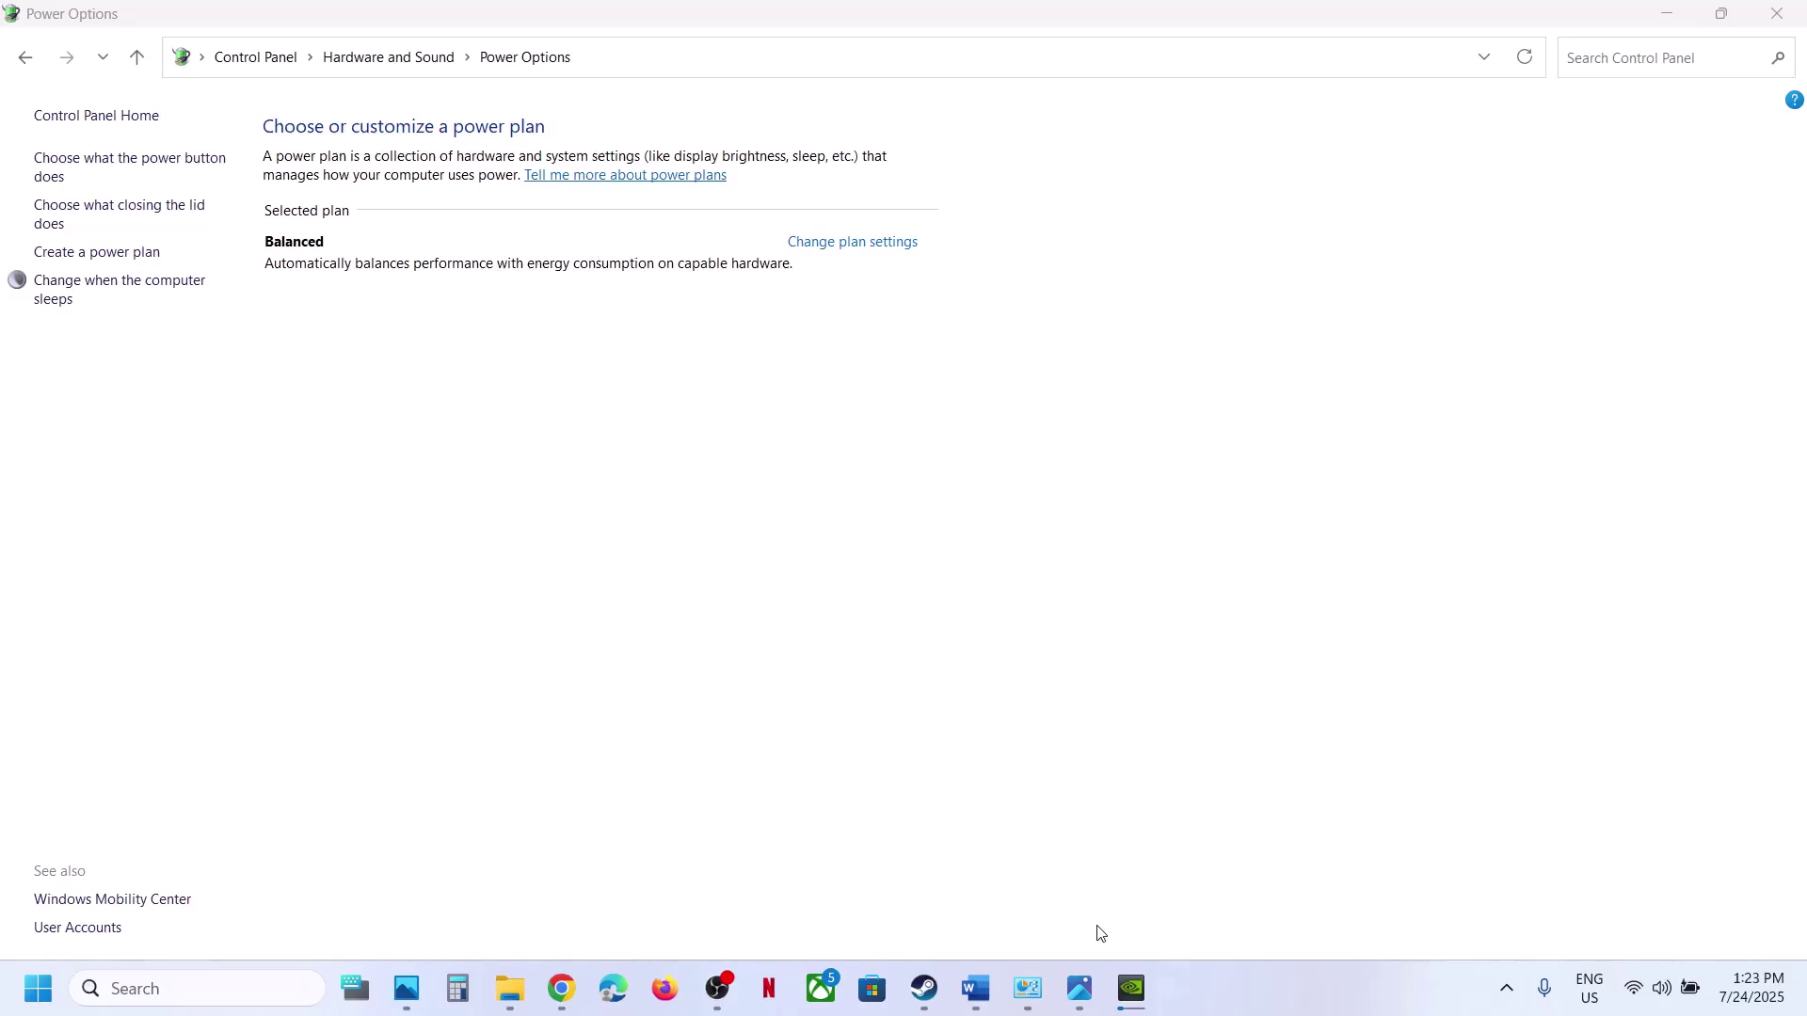
# - Switch to Photos and examine the power plans in Power Saver.jpg and the Performance Core Ratio in the Intel Extreme Tuning Utility image
pyautogui.click(1080, 990)
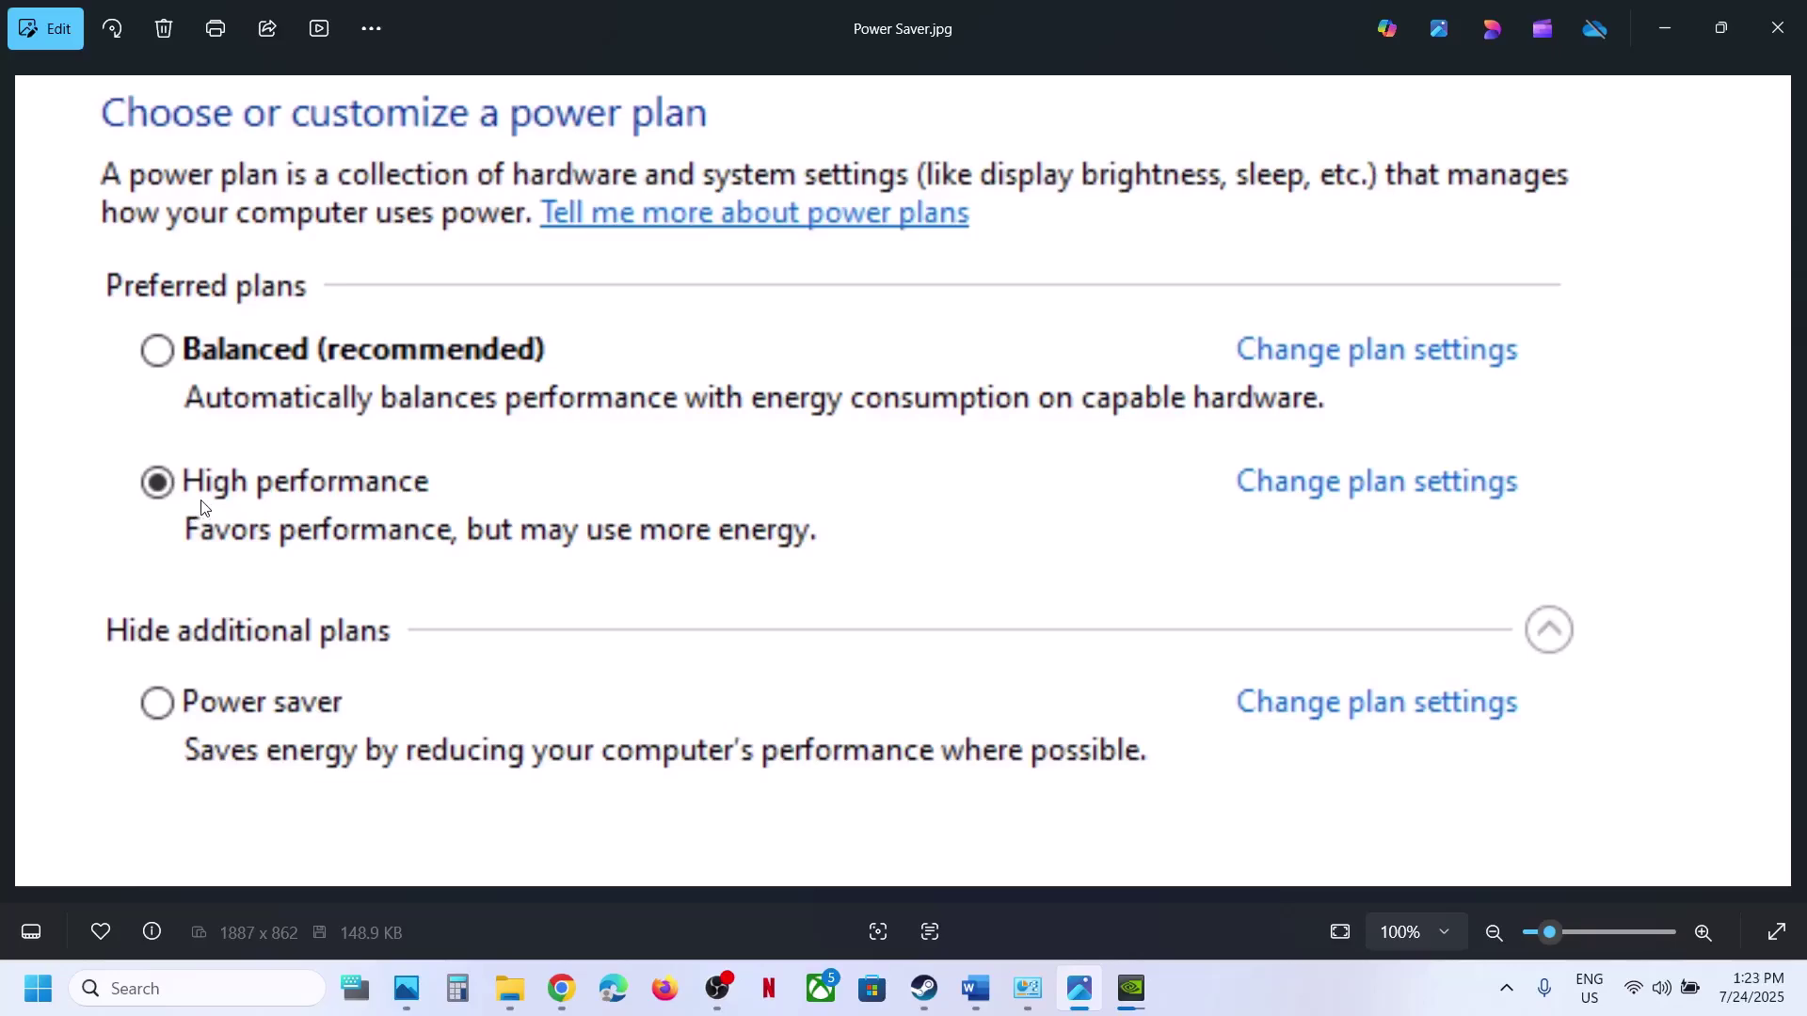
pyautogui.press('Right')
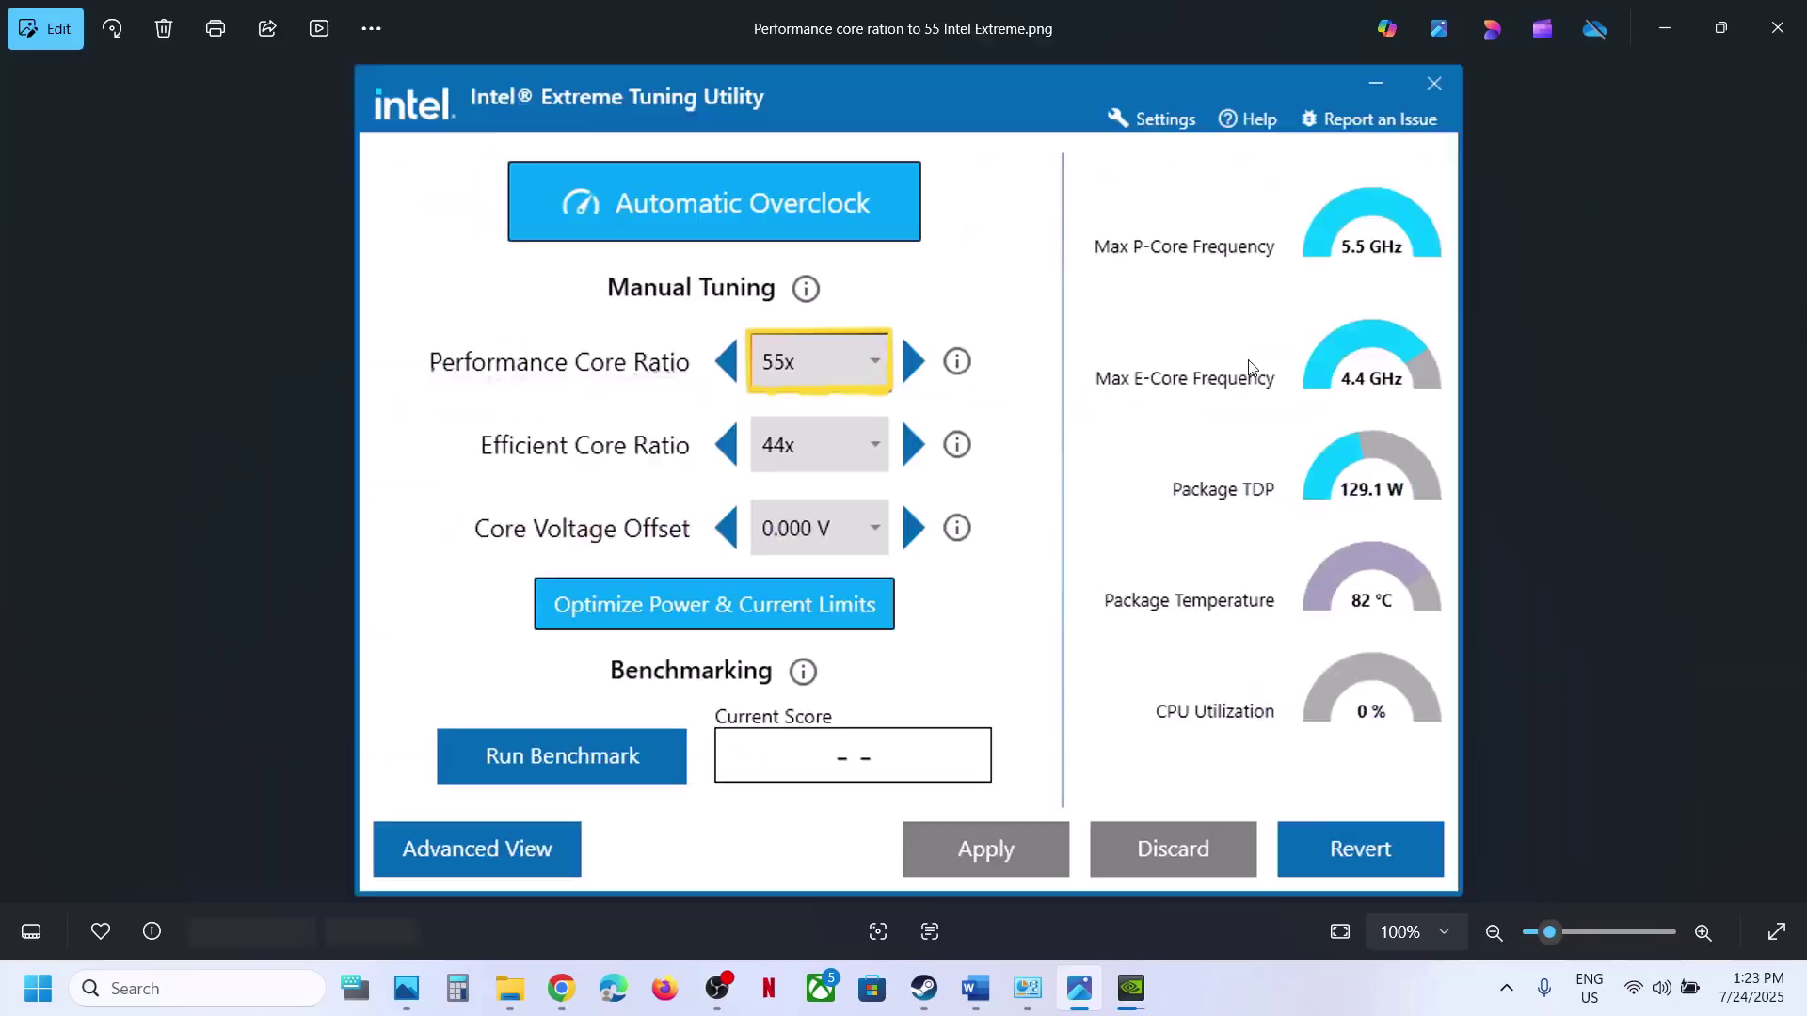
pyautogui.scroll(5, 1123, 171)
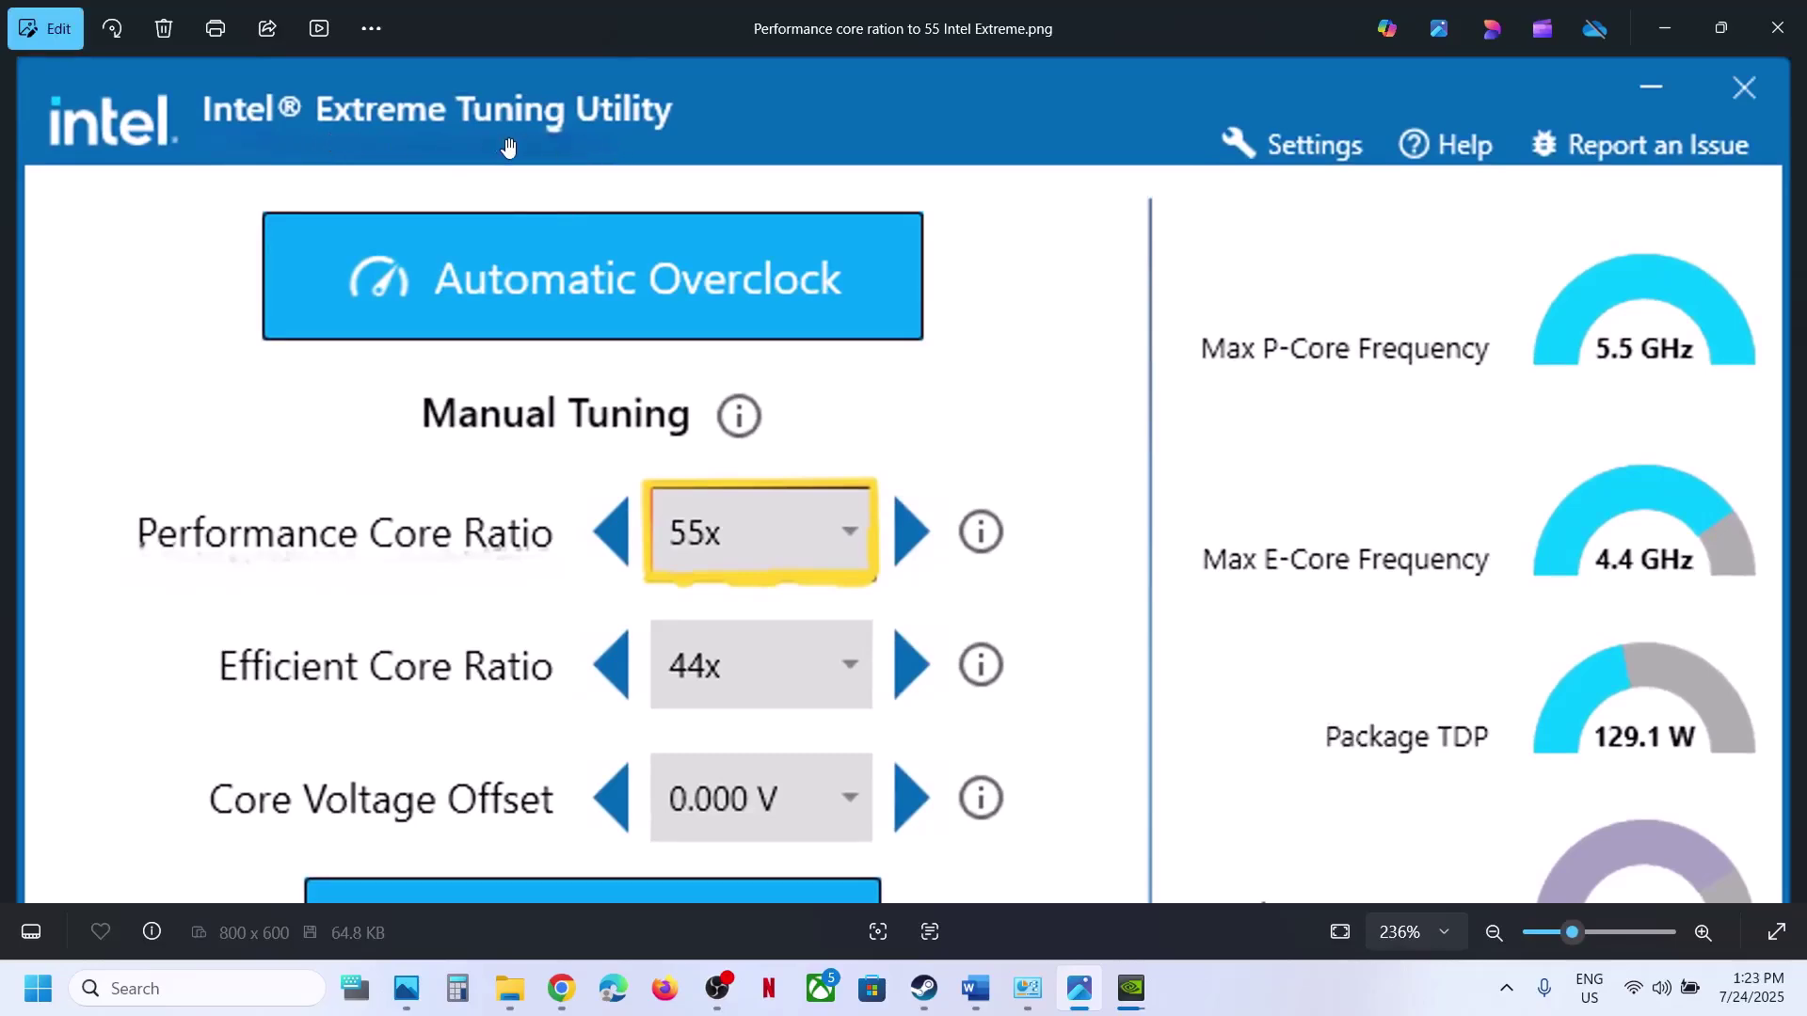
pyautogui.scroll(1, 605, 166)
pyautogui.moveTo(603, 178); pyautogui.dragTo(645, 189)
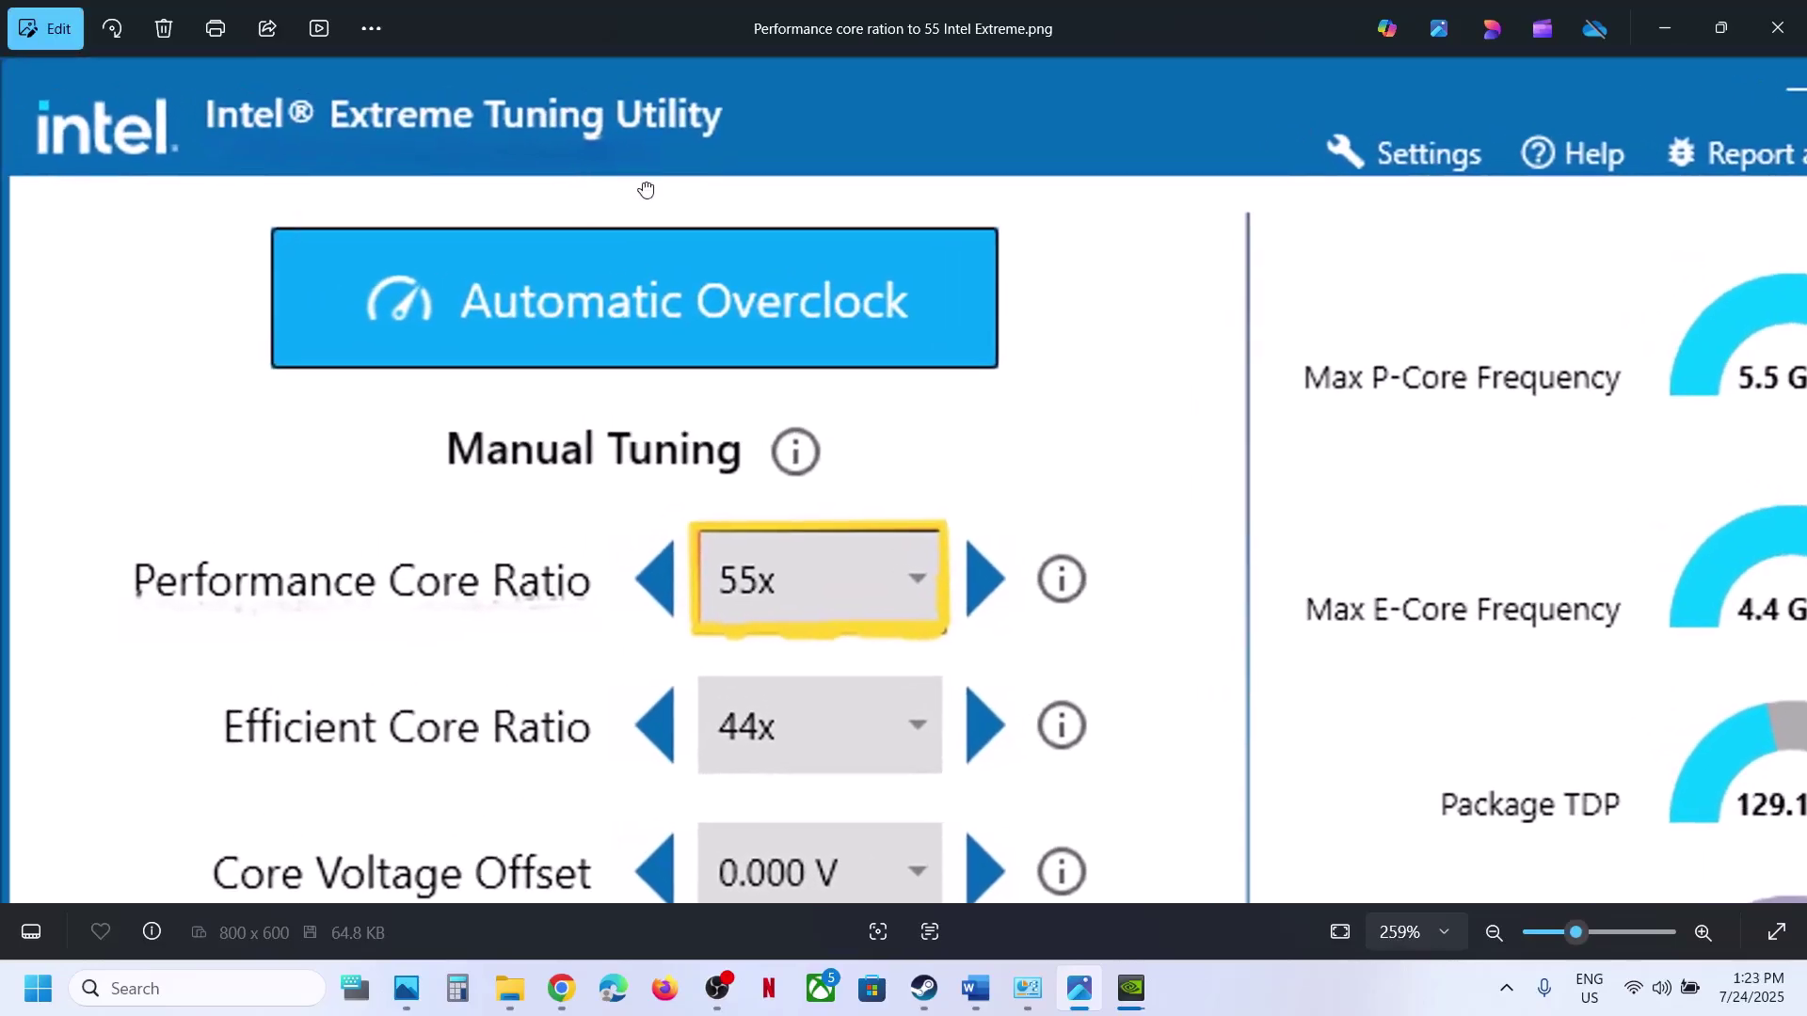
pyautogui.scroll(-3, 653, 193)
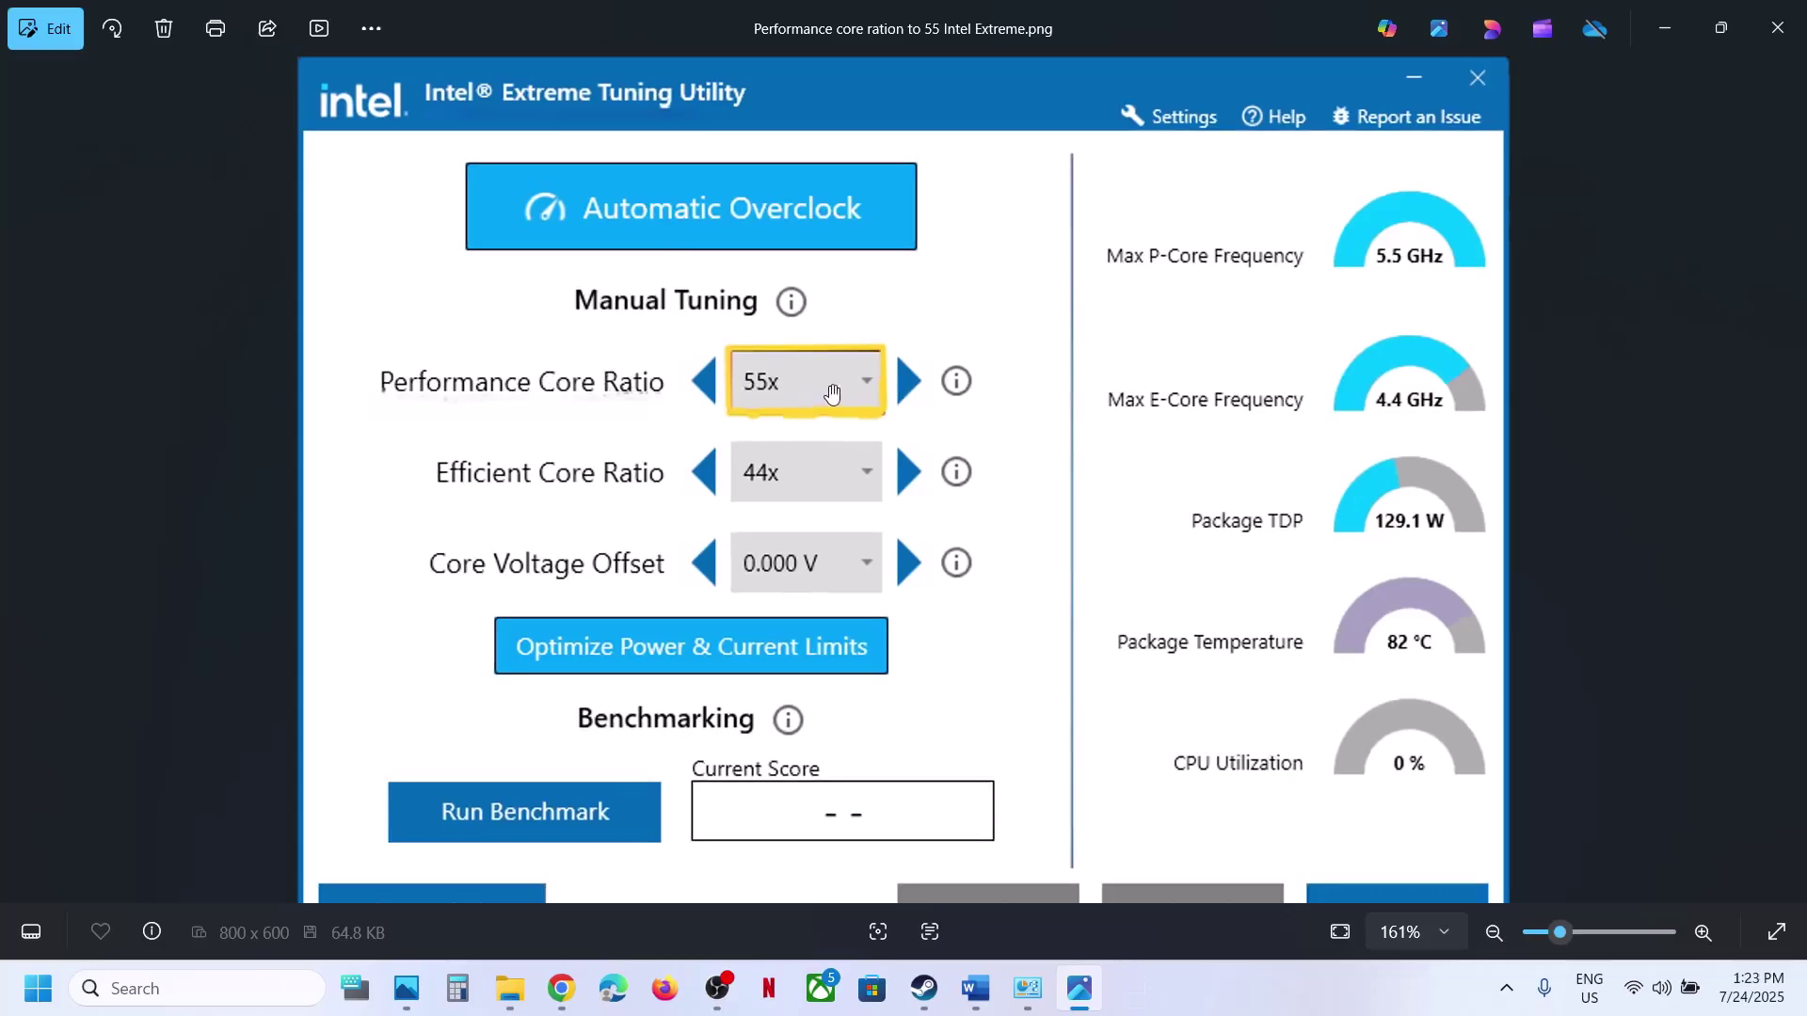
pyautogui.scroll(4, 832, 393)
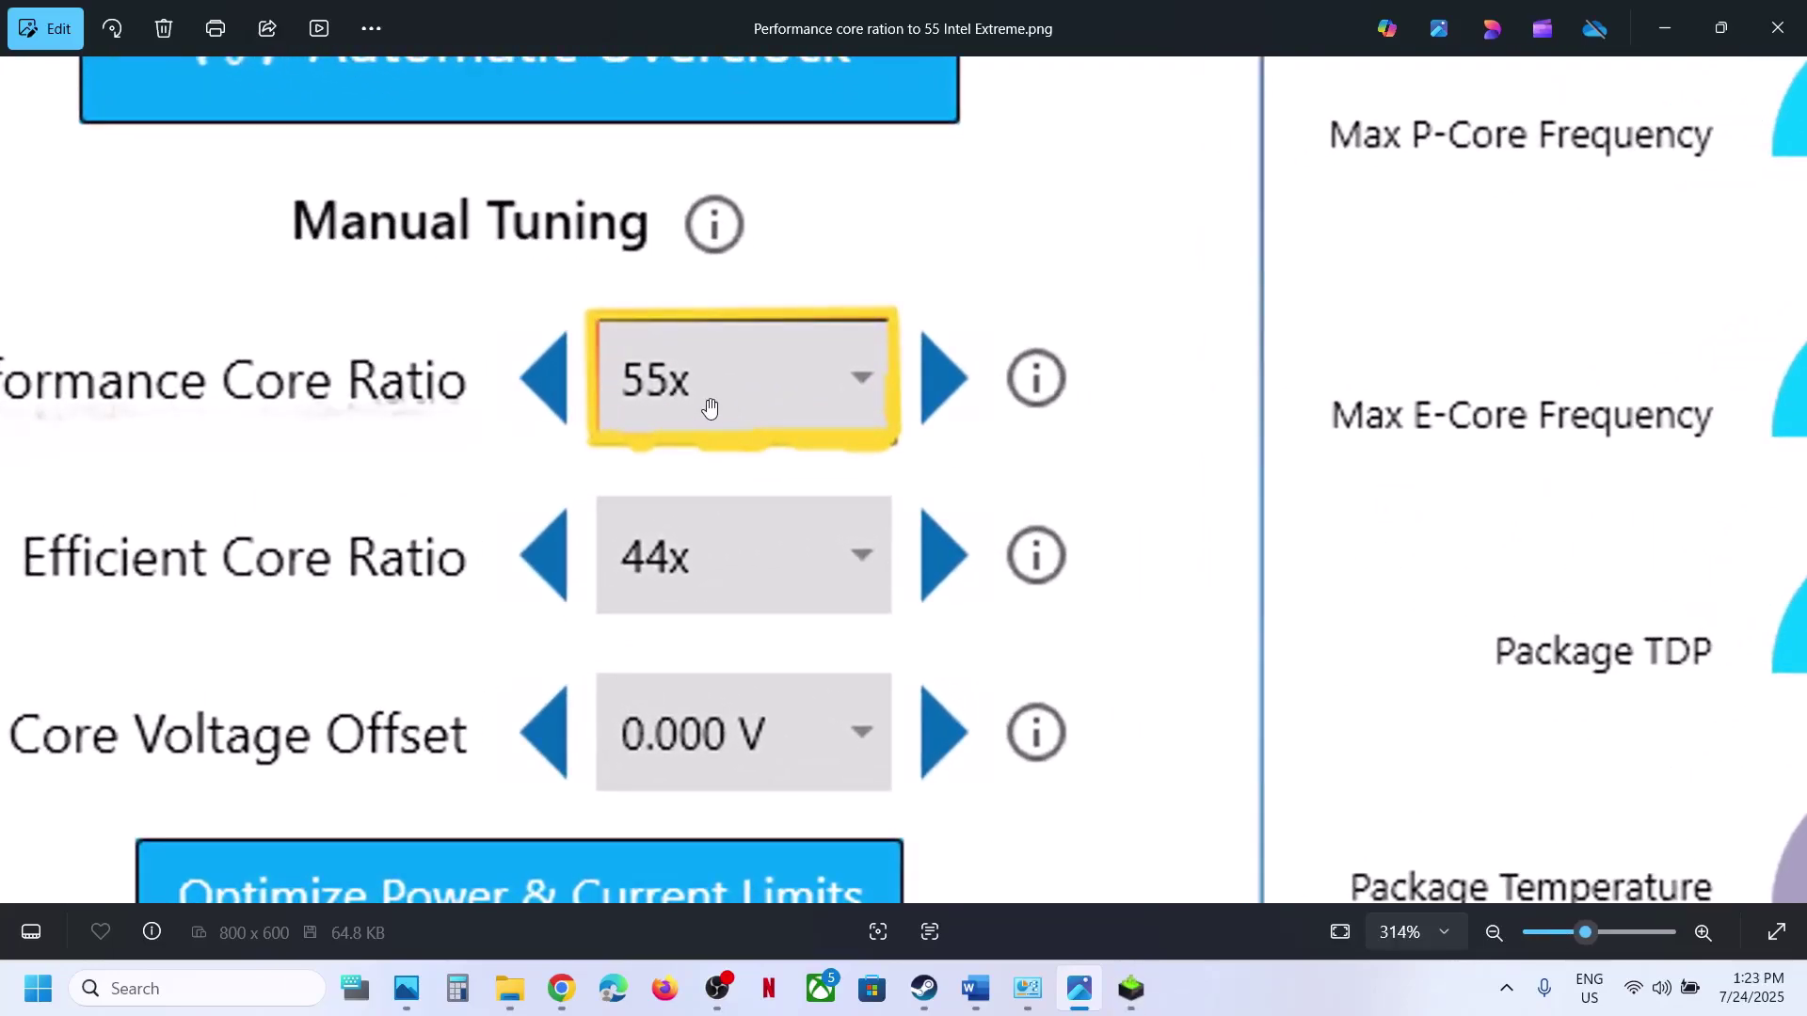
pyautogui.scroll(-2, 711, 408)
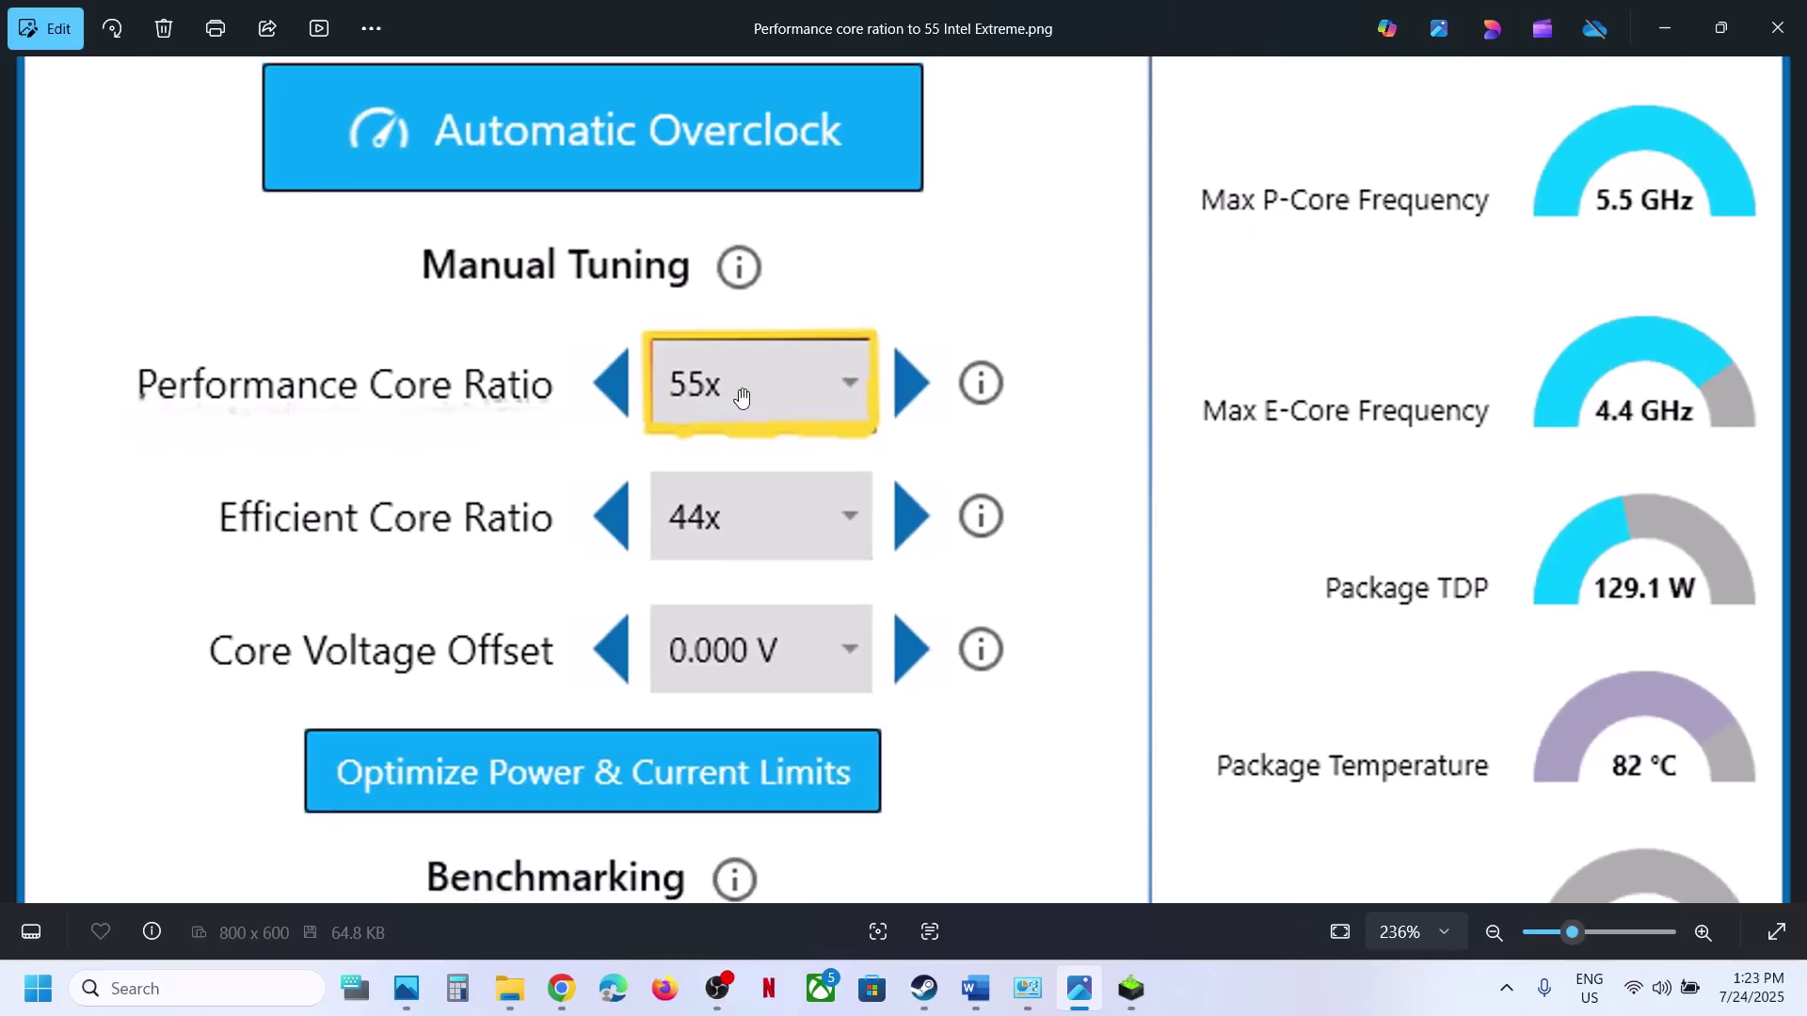
pyautogui.scroll(-1, 743, 396)
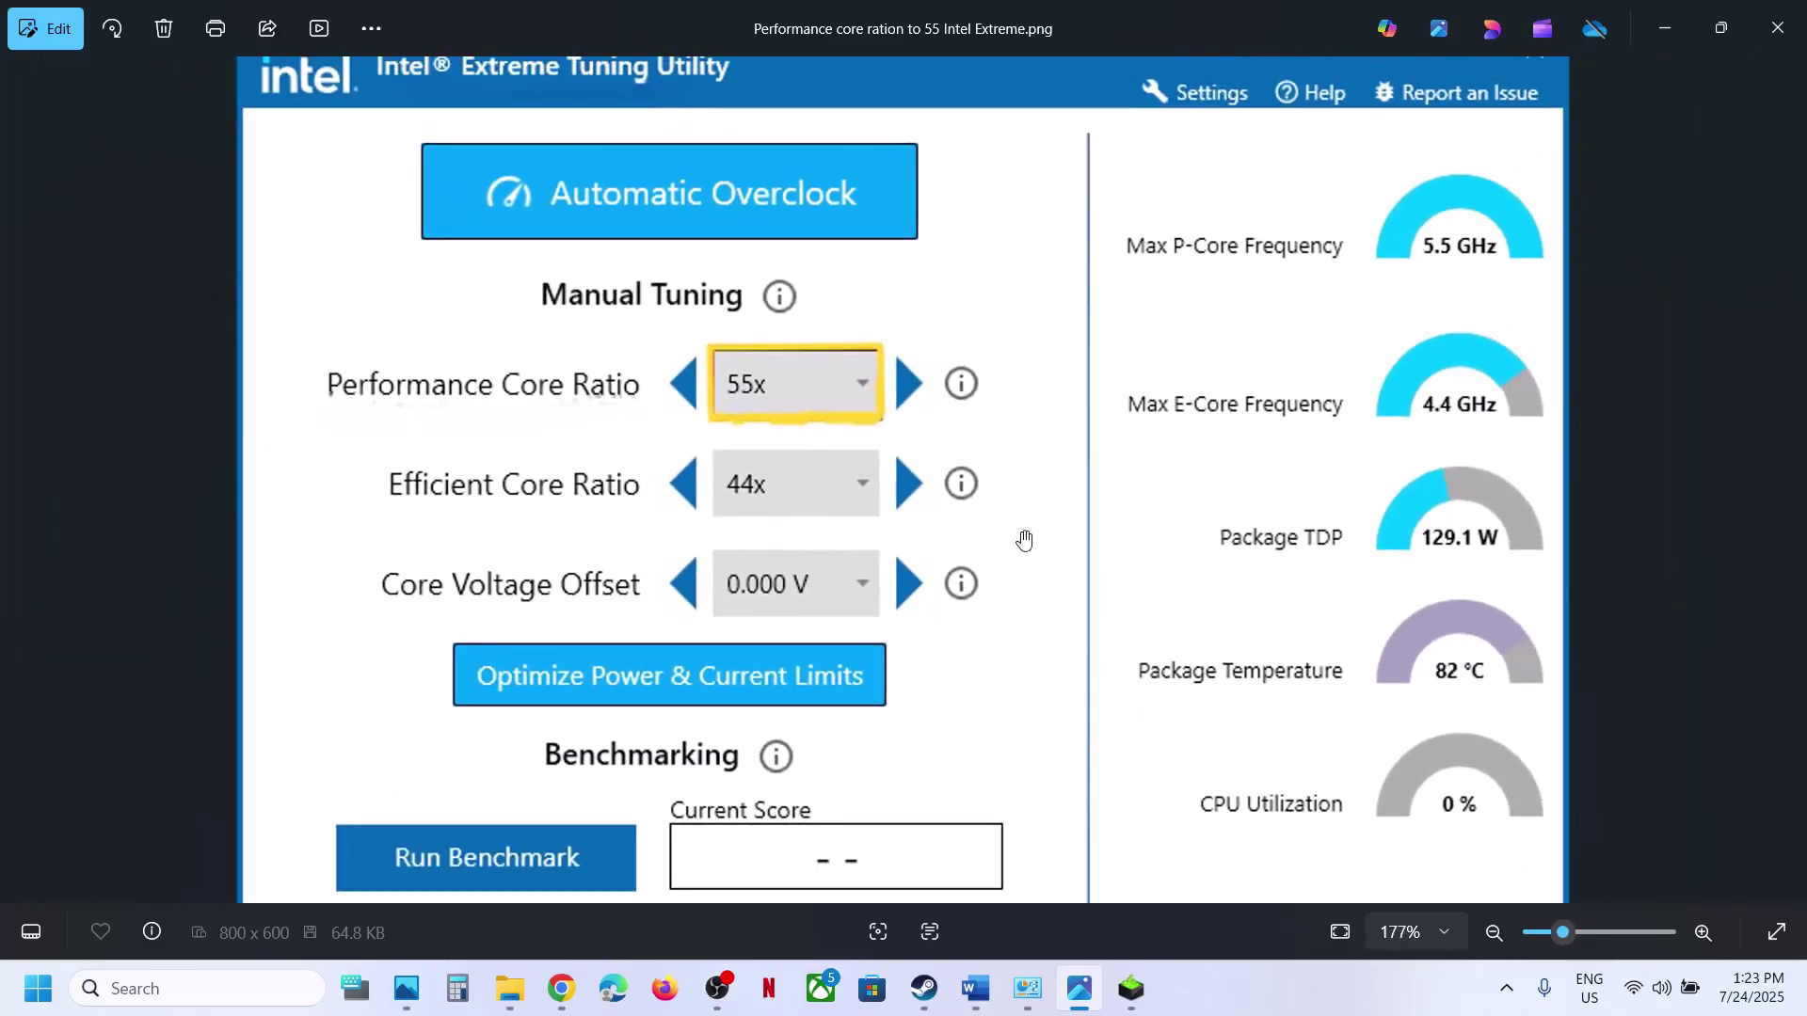
pyautogui.scroll(-1, 1025, 541)
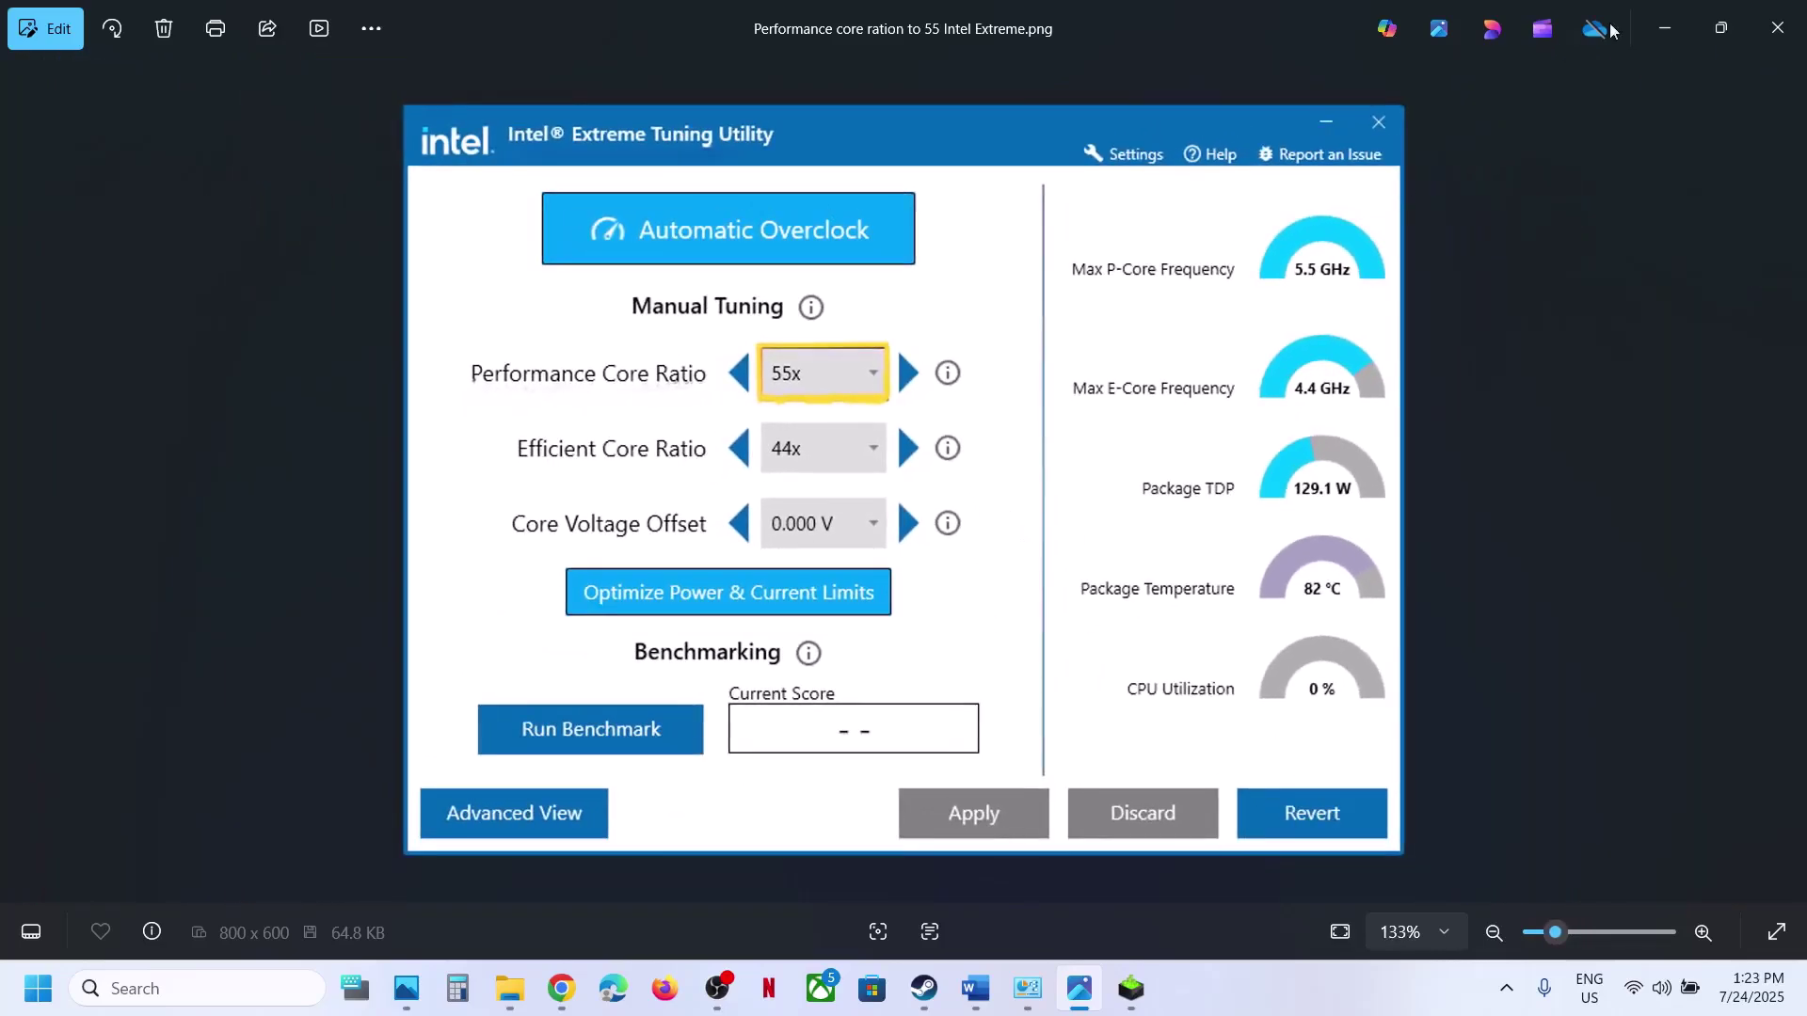
pyautogui.click(1777, 28)
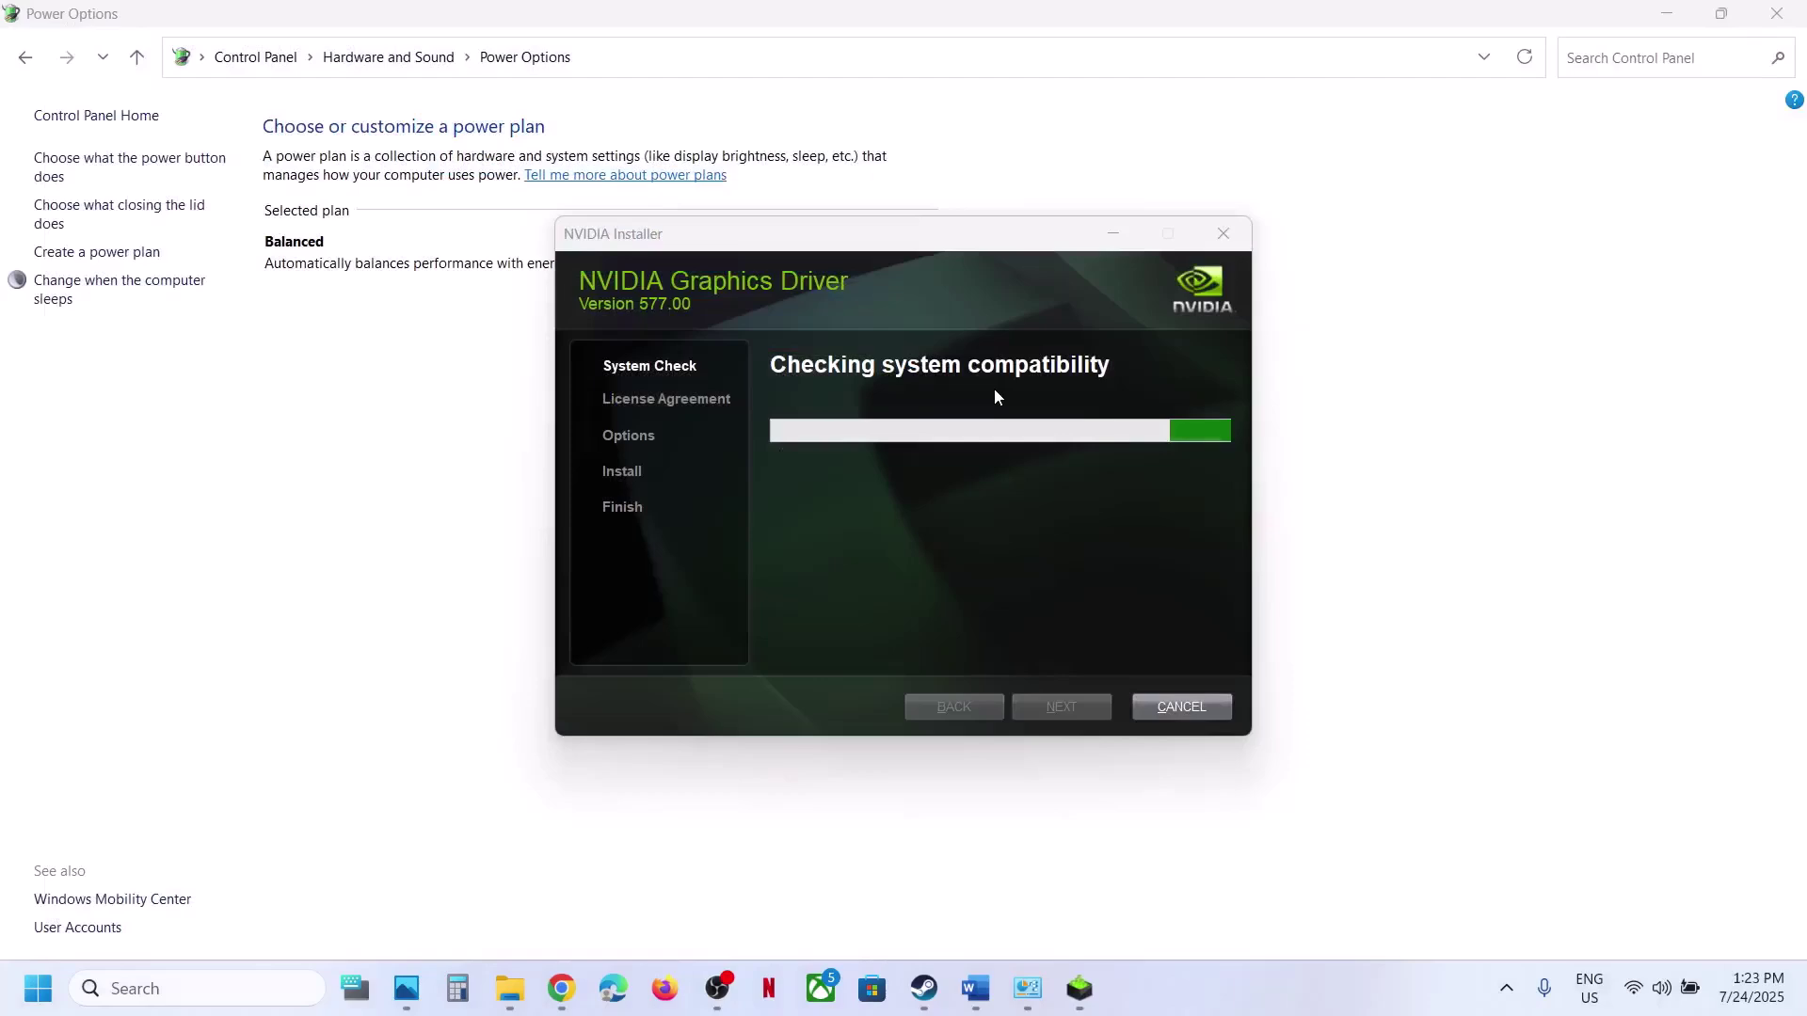
# - Switch to the Word document and highlight Step 8's instruction to run the game as an administrator from its installation folder
pyautogui.click(789, 853)
pyautogui.click(979, 991)
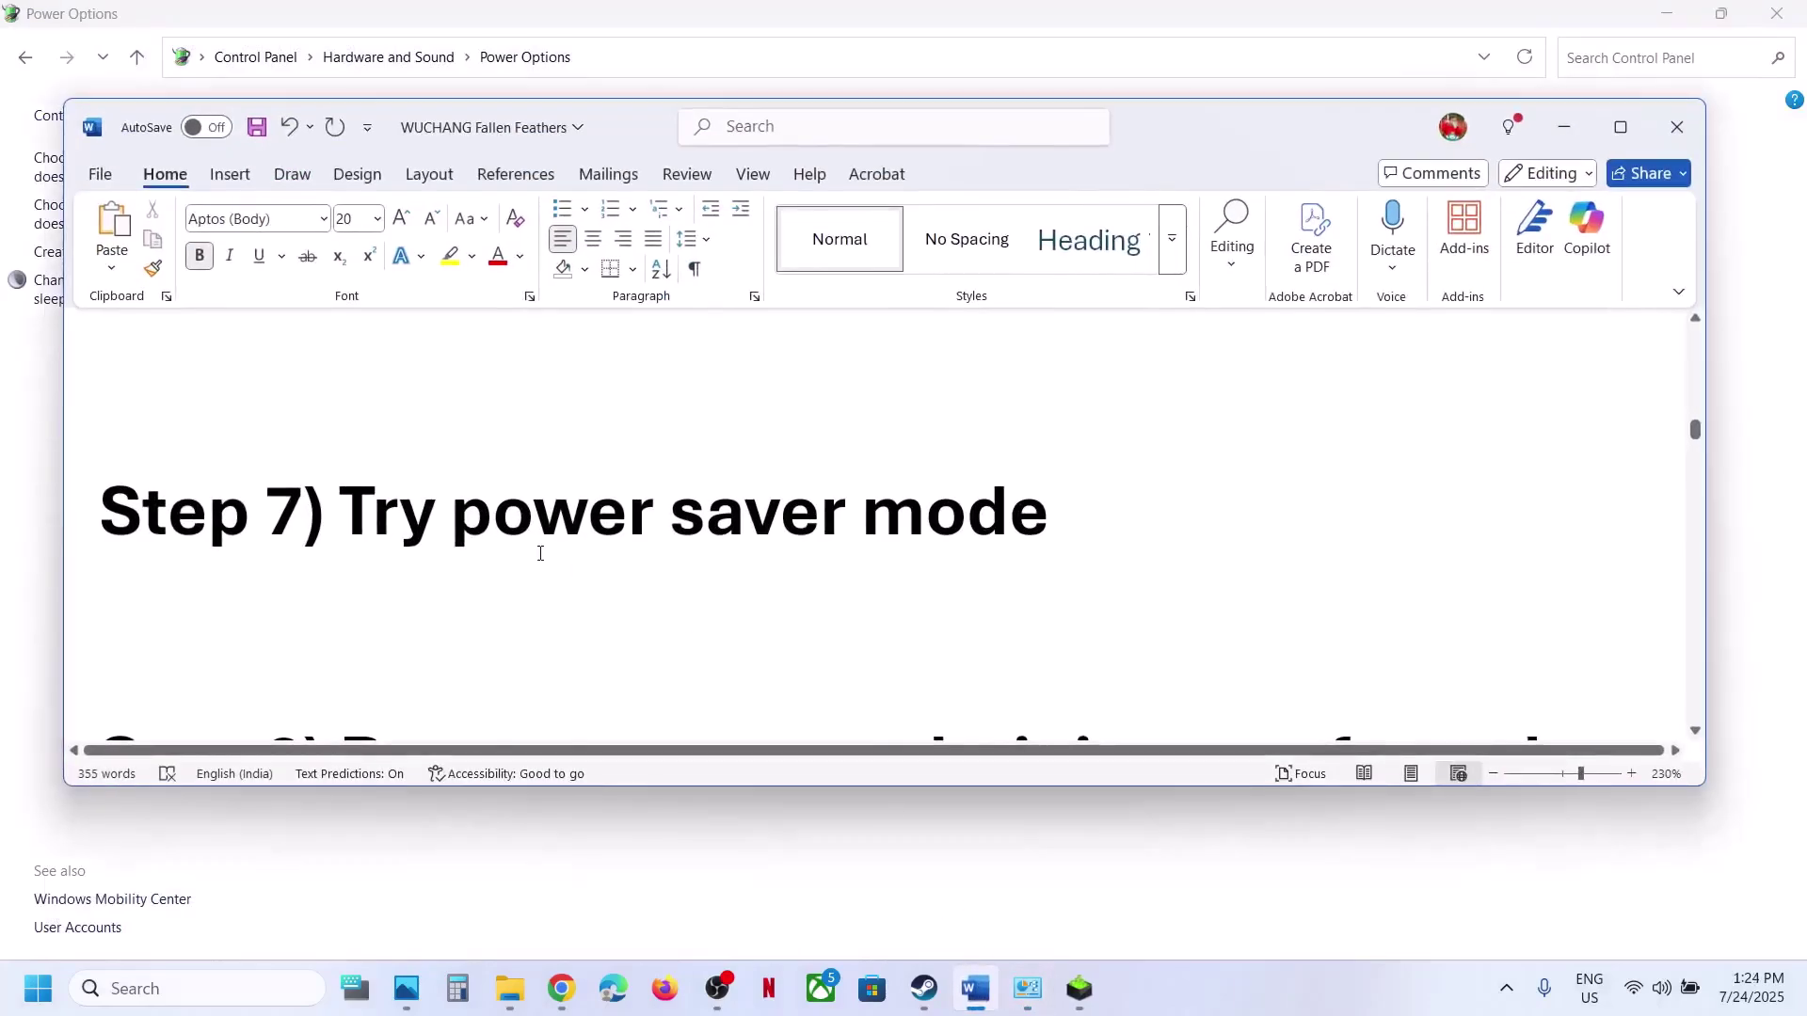
pyautogui.scroll(-5, 540, 554)
pyautogui.moveTo(341, 452); pyautogui.dragTo(851, 551)
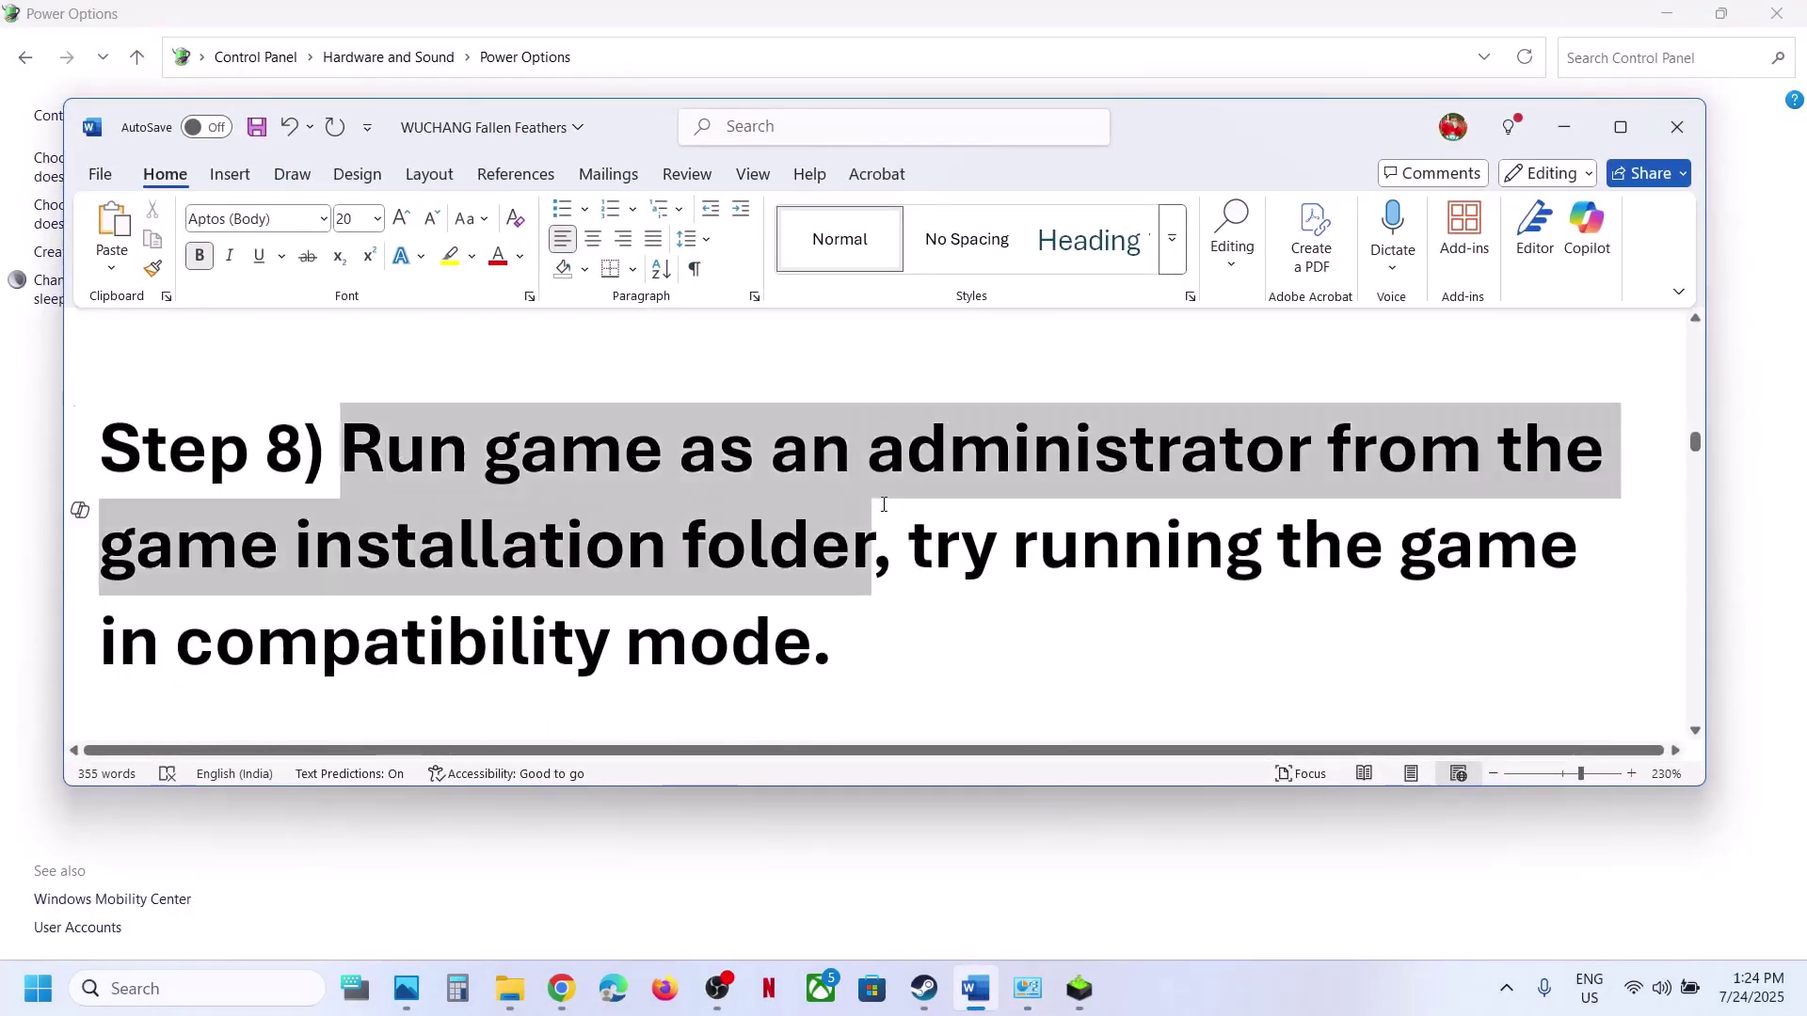
# - Switch to Steam and browse the local files of WUCHANG: Fallen Feathers
pyautogui.click(924, 988)
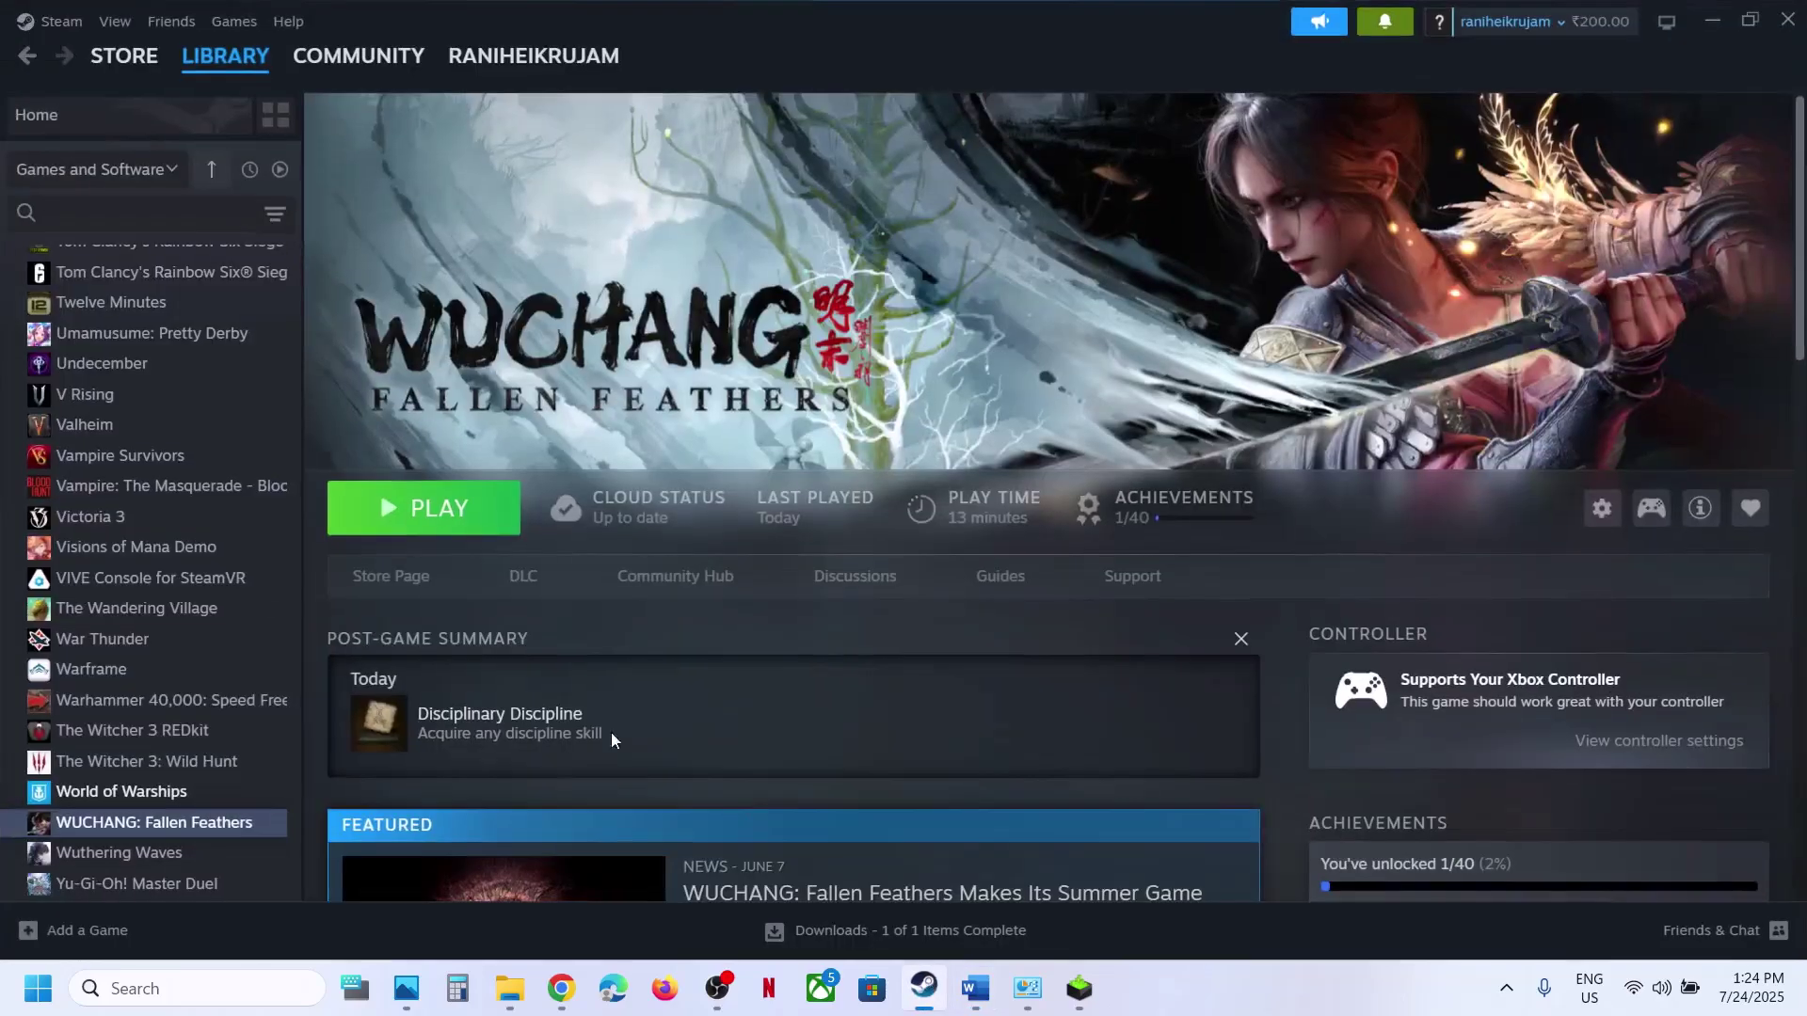
pyautogui.rightClick(130, 826)
pyautogui.moveTo(209, 753)
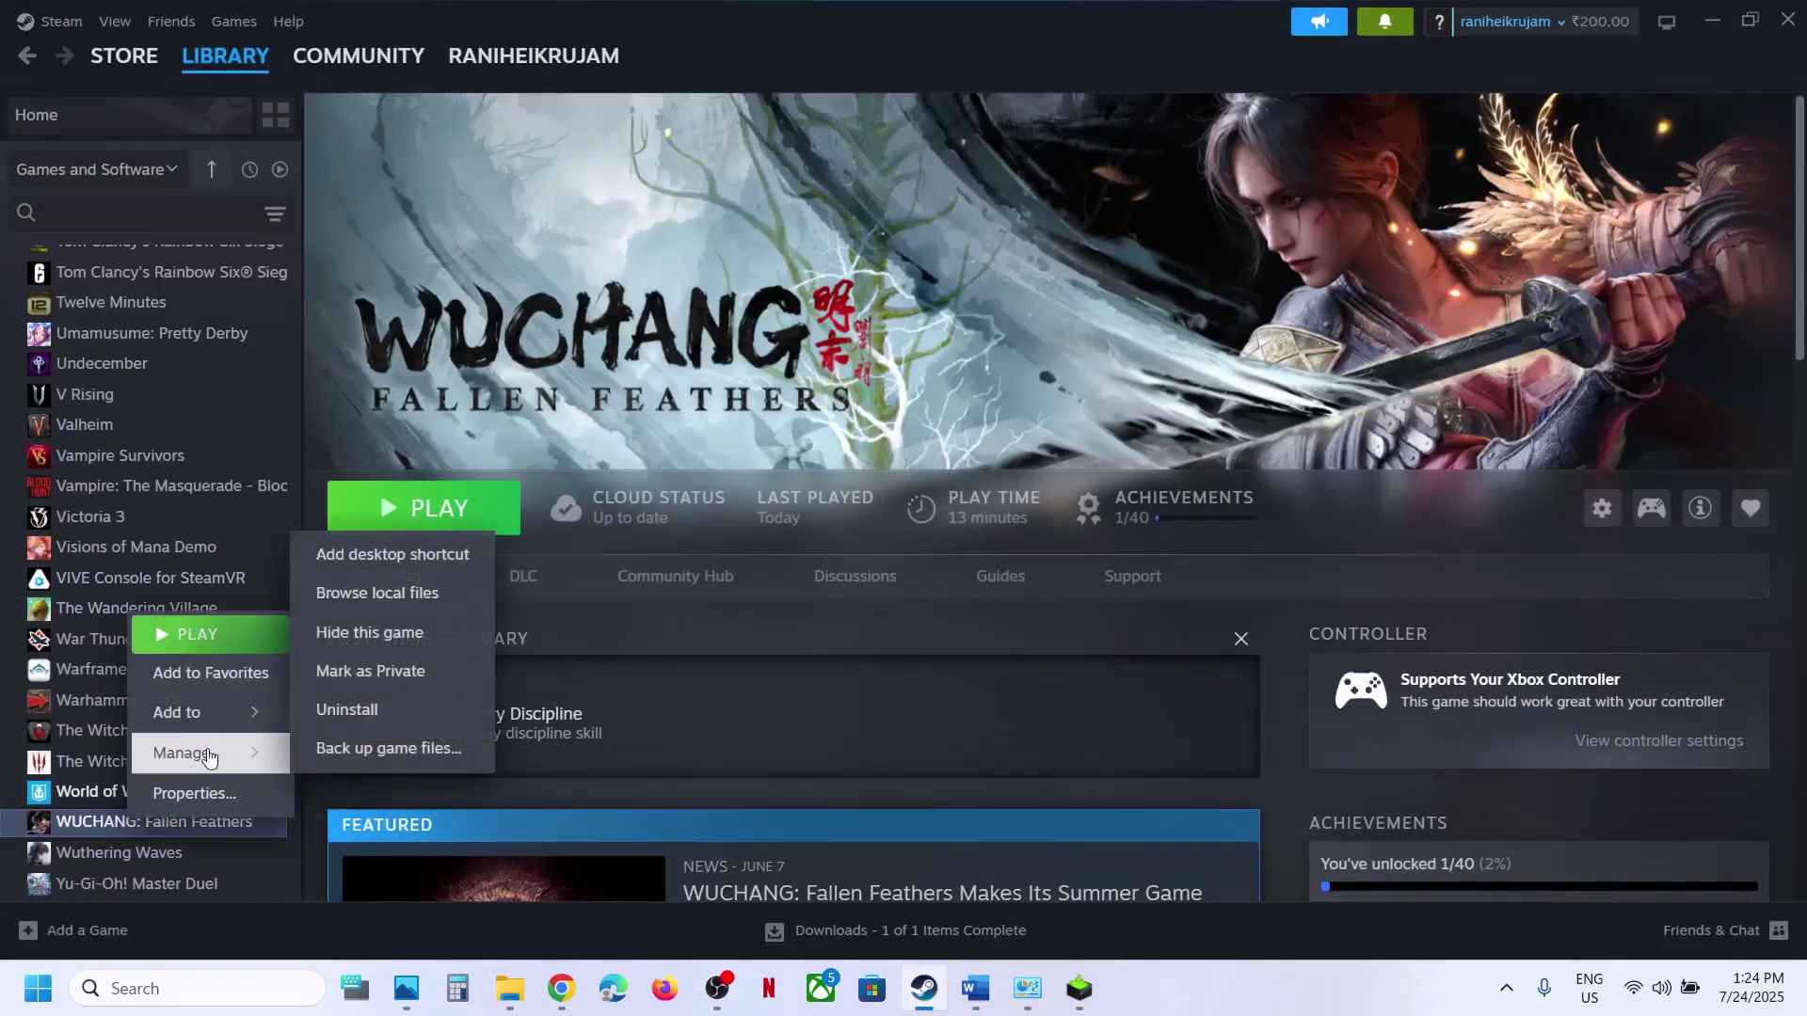
pyautogui.click(388, 593)
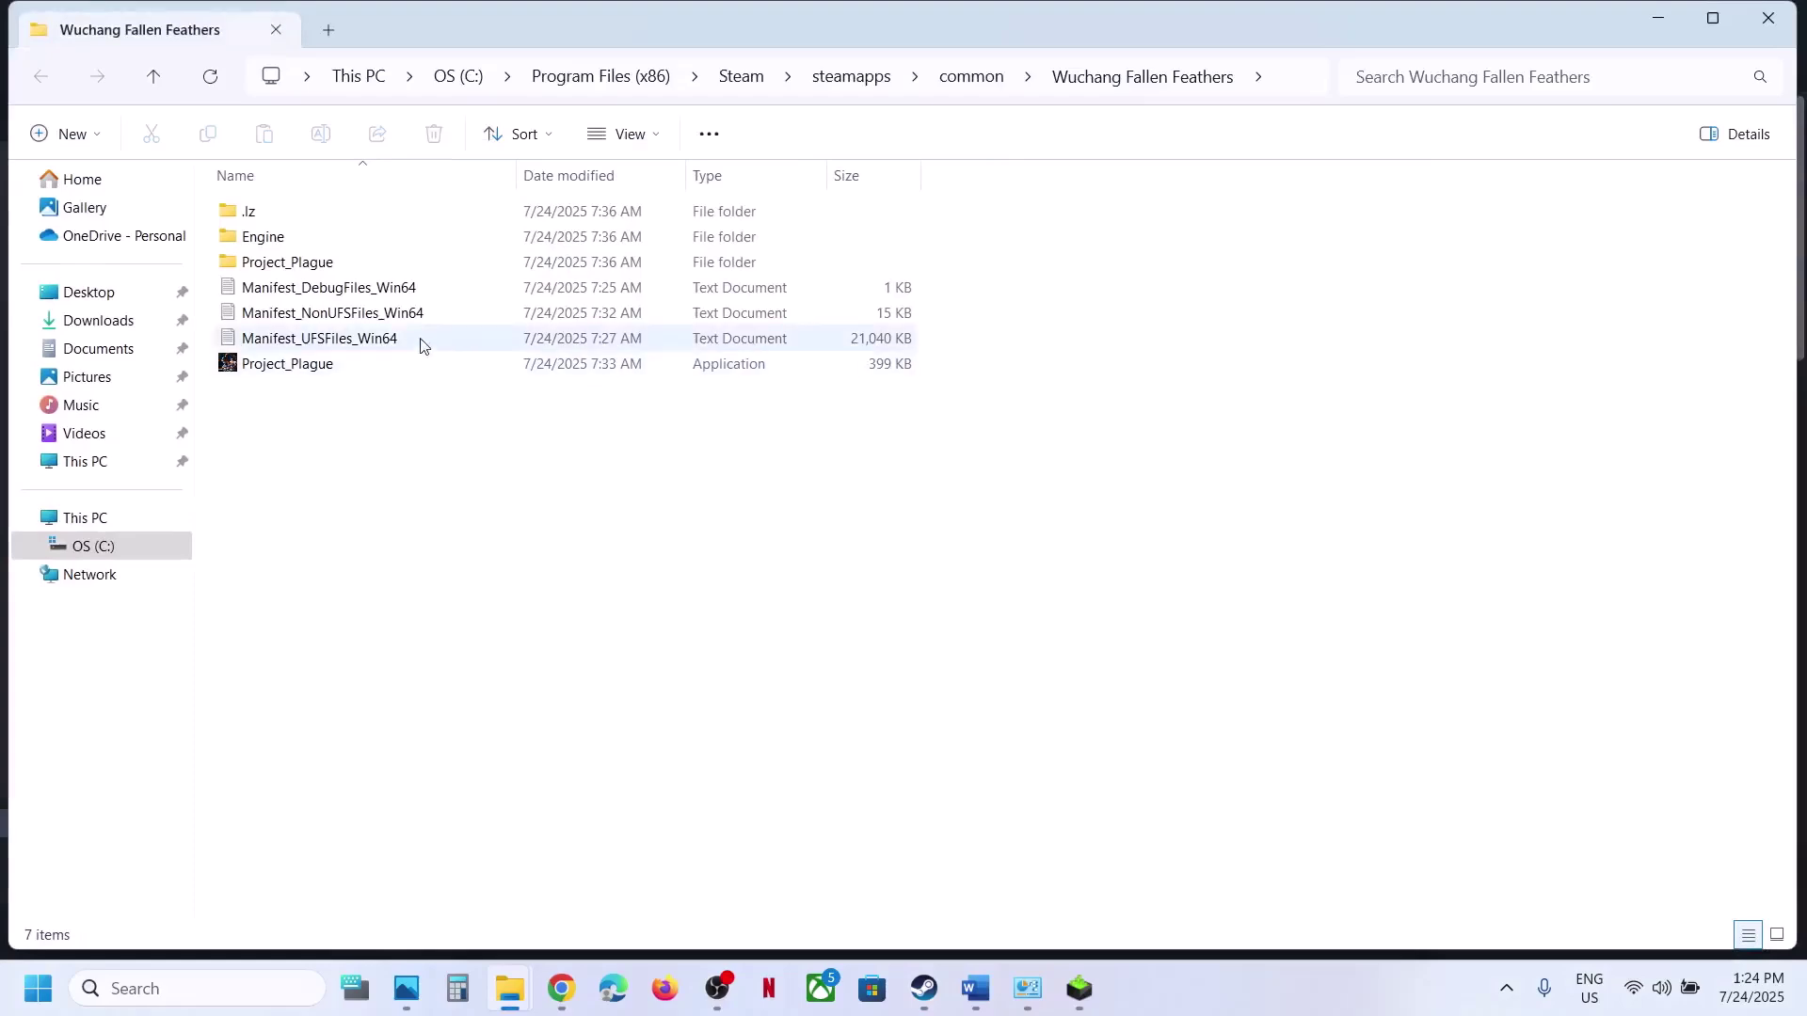
# - Open the Project_Plague > Binaries > Win64 folder and locate the Project_Plague-Win64-Shipping application
pyautogui.doubleClick(305, 273)
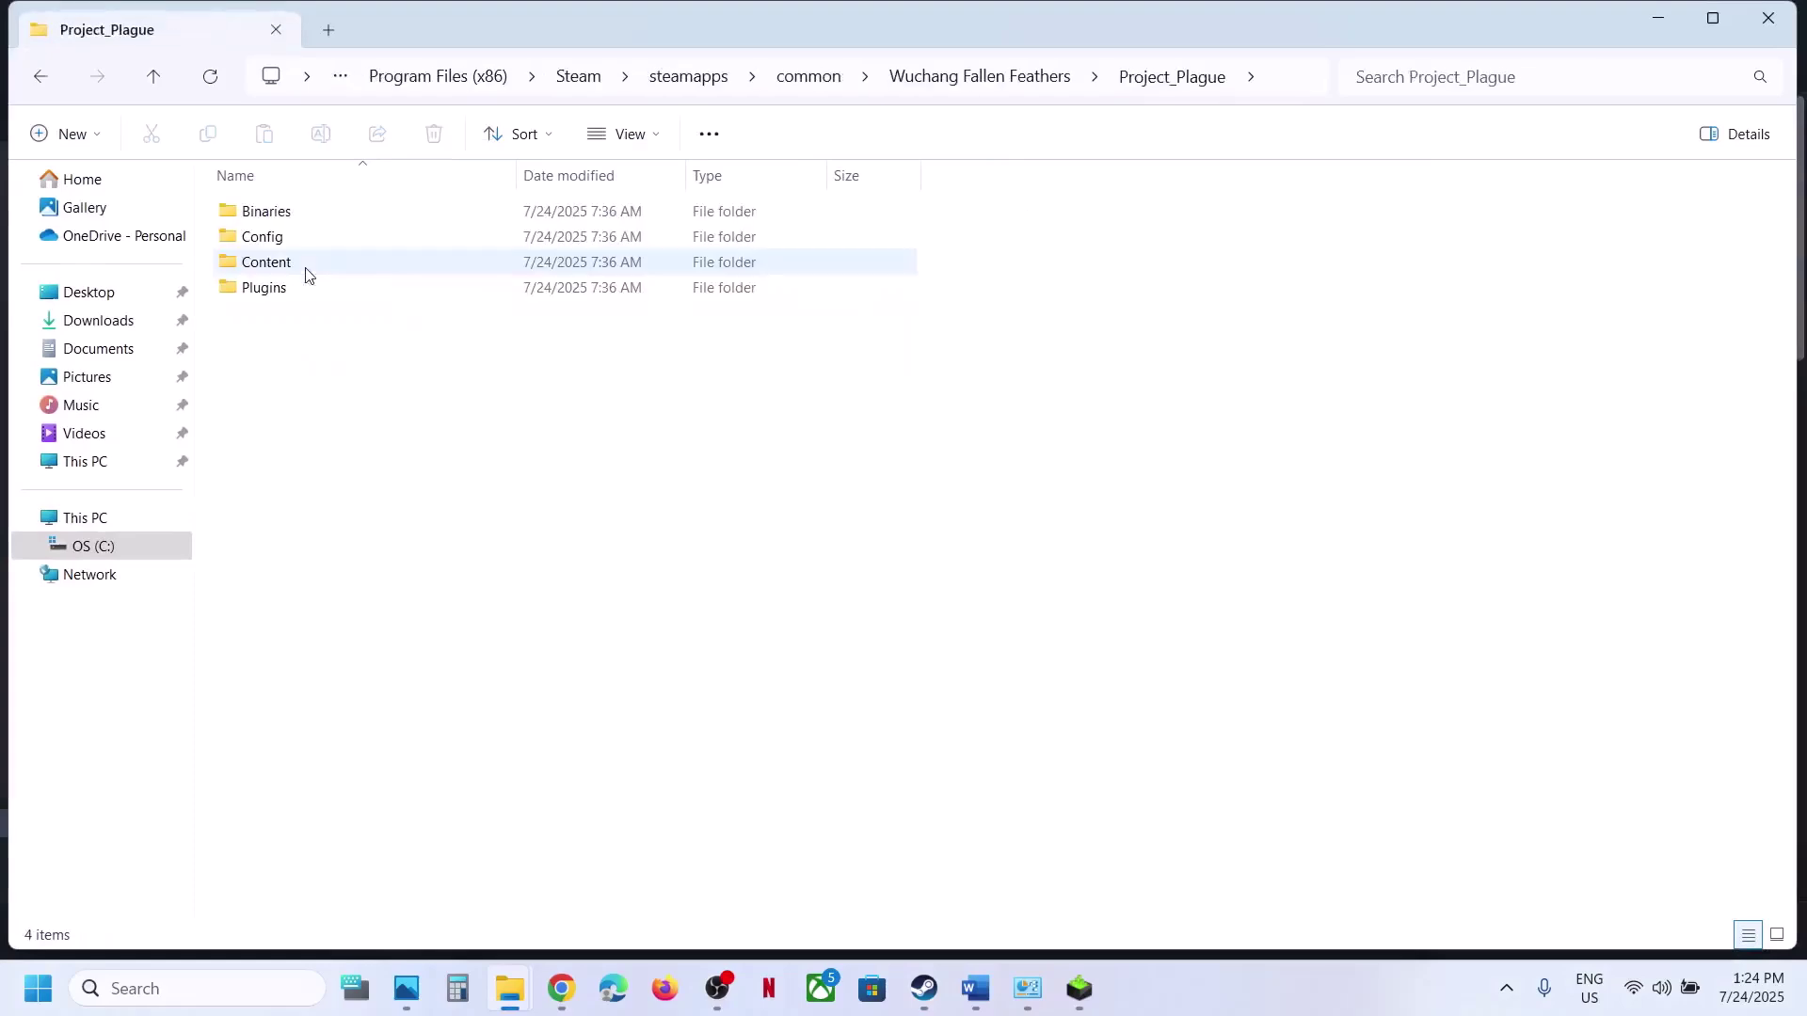
pyautogui.doubleClick(252, 210)
pyautogui.doubleClick(271, 215)
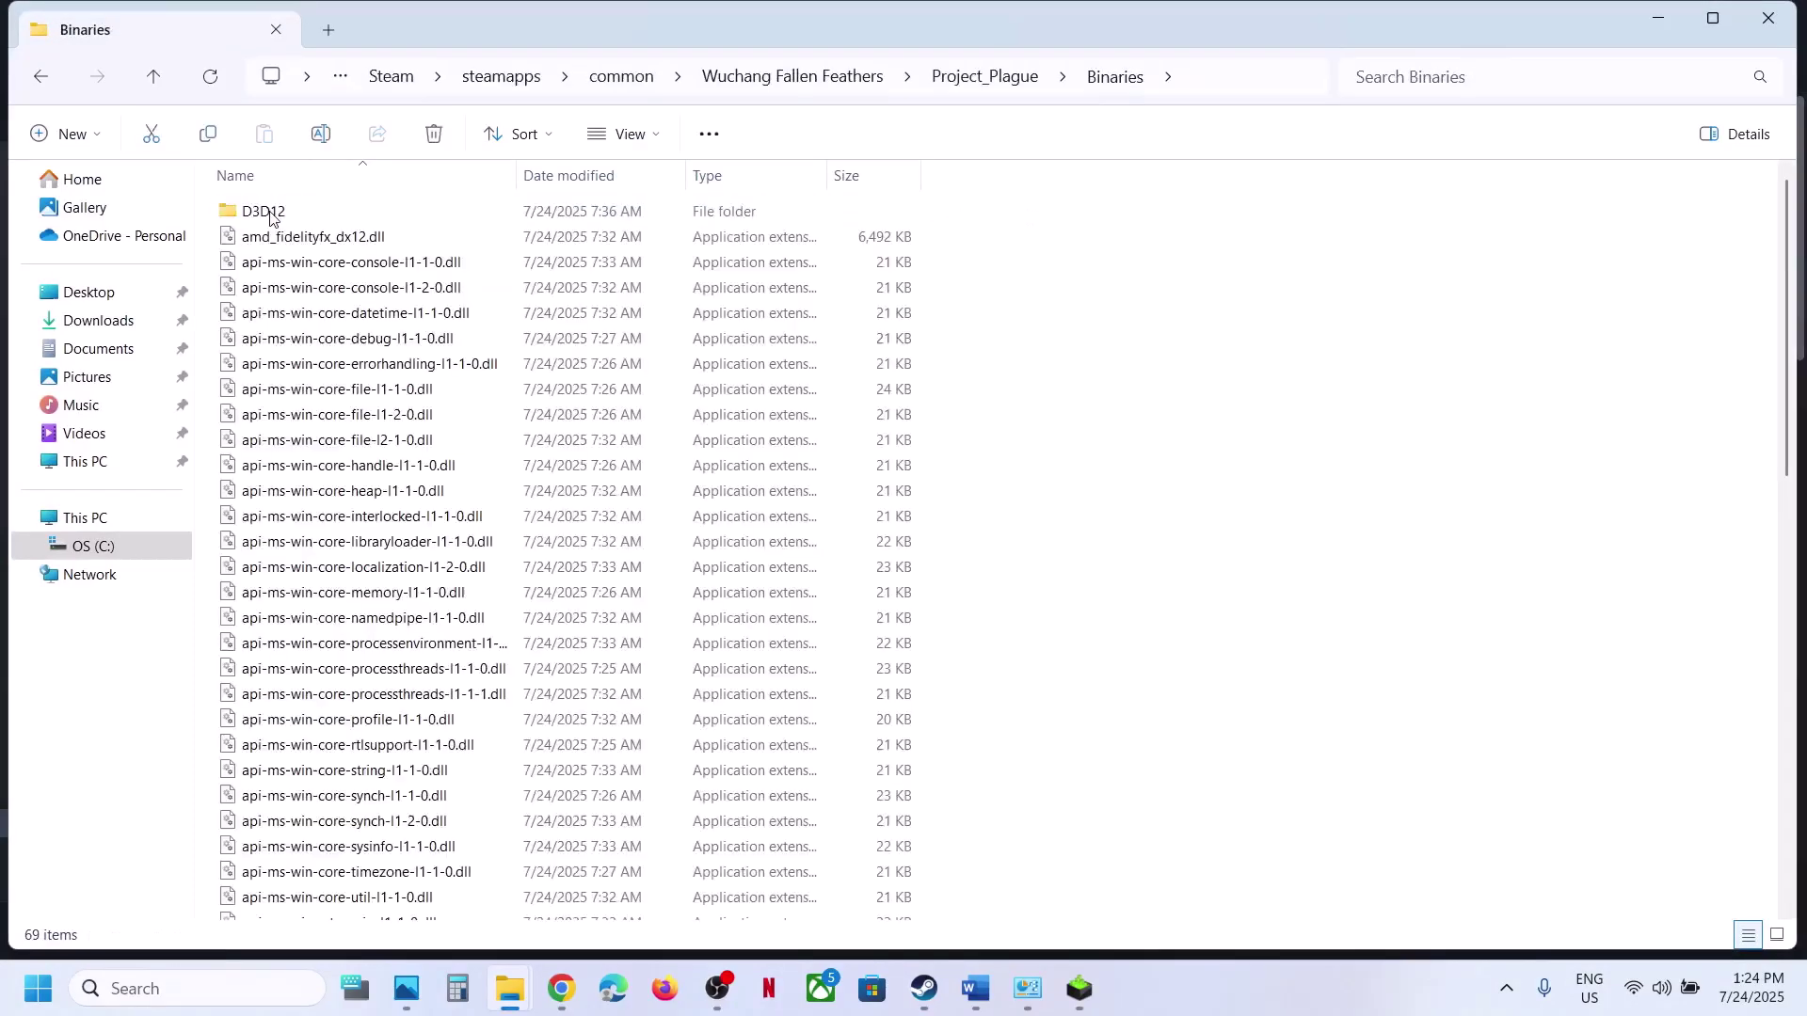
pyautogui.scroll(-7, 377, 485)
pyautogui.scroll(-7, 377, 485)
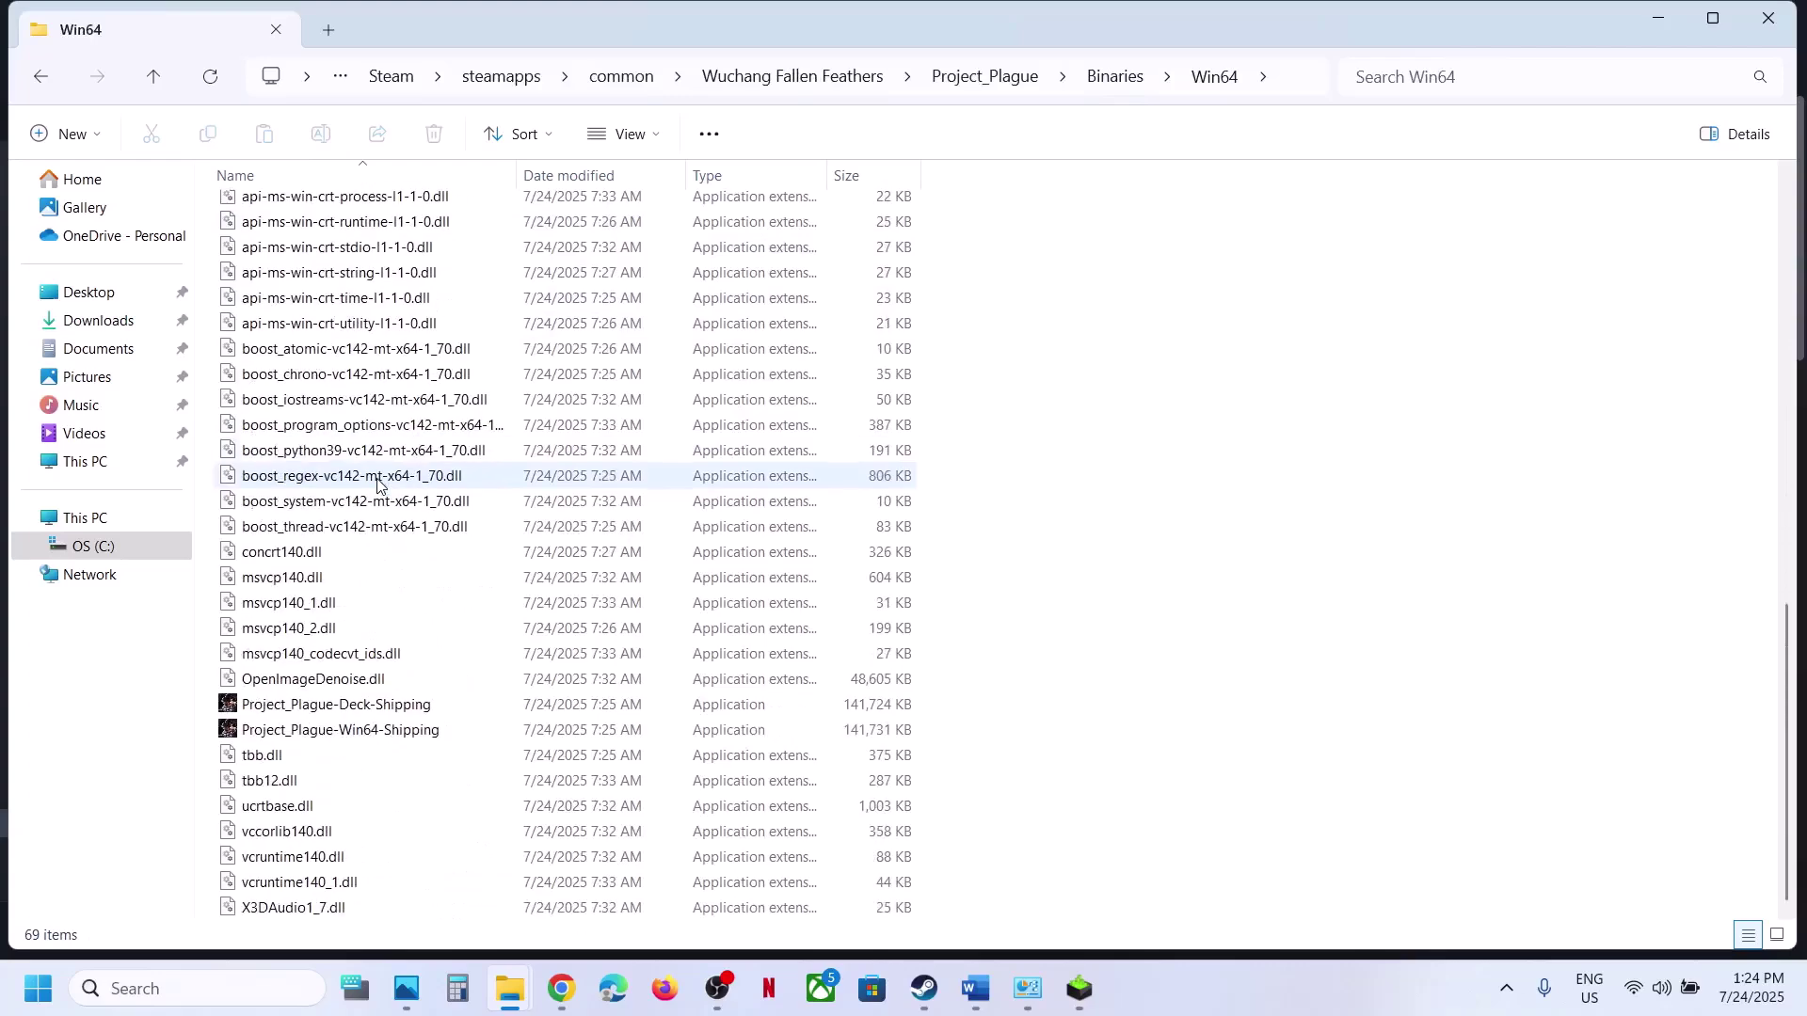
# - Set the Project_Plague-Win64-Shipping application to always run as an administrator and apply the change
pyautogui.click(389, 661)
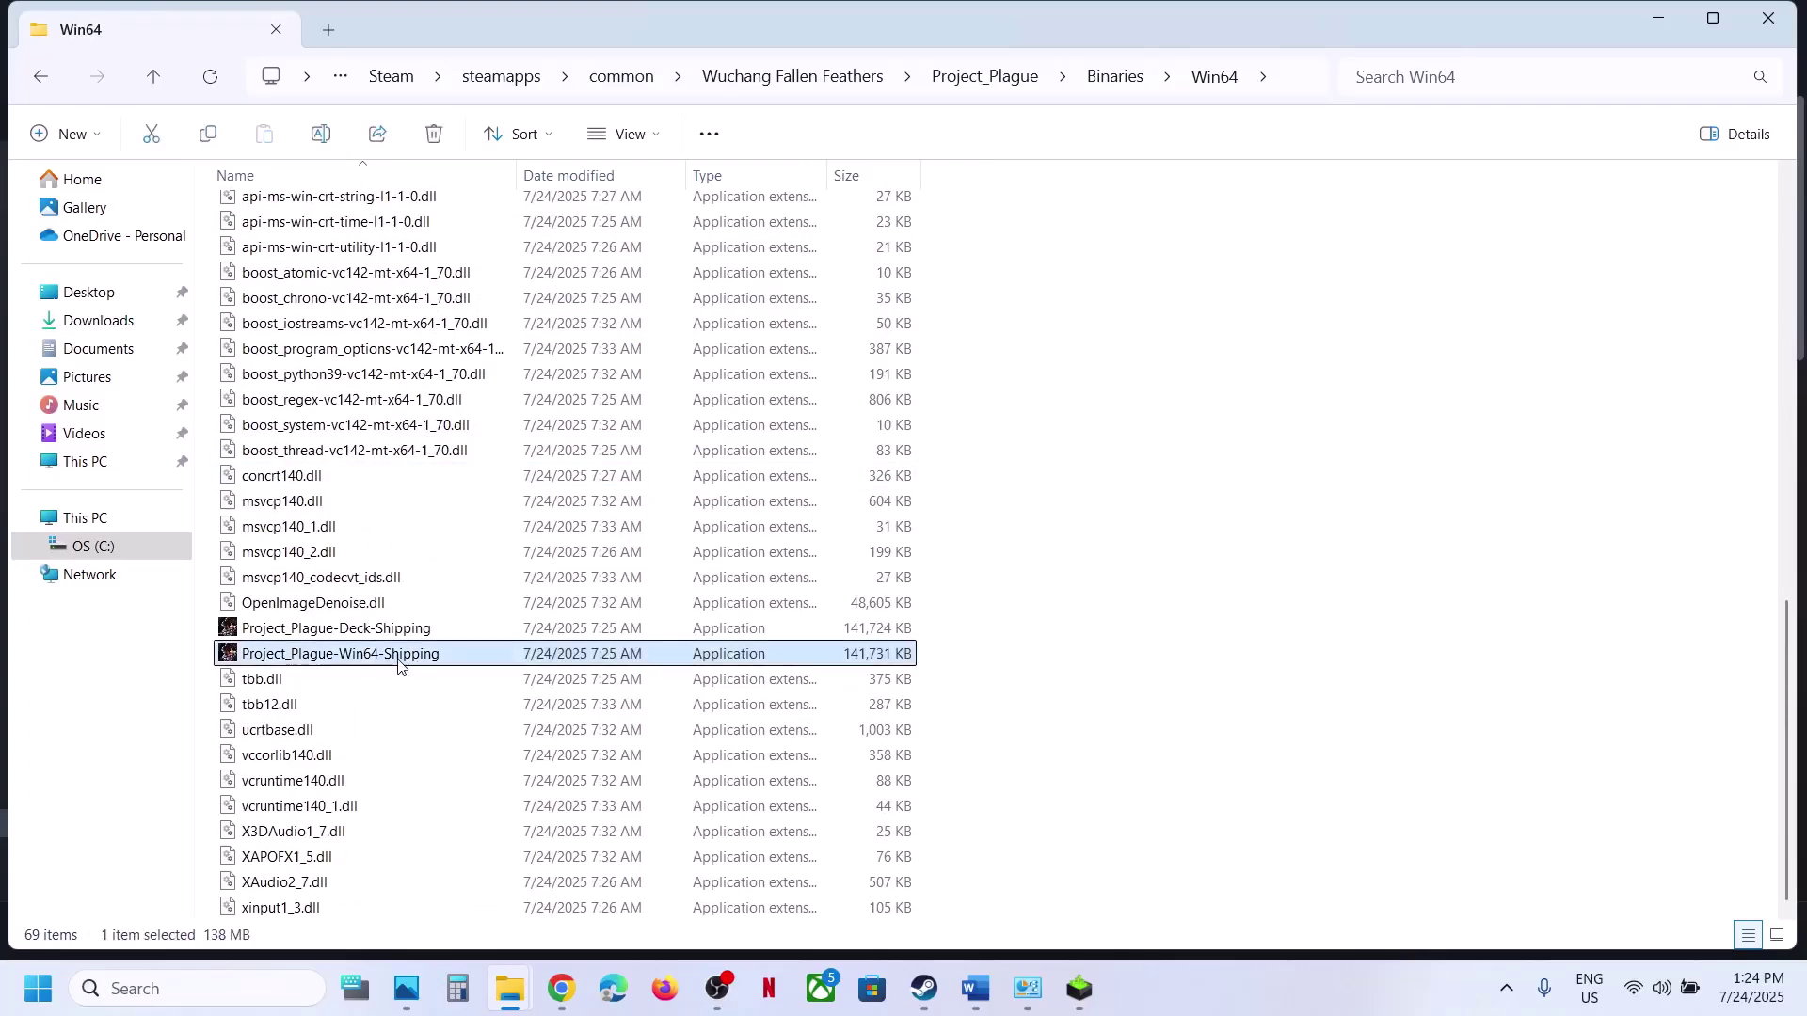
pyautogui.rightClick(398, 666)
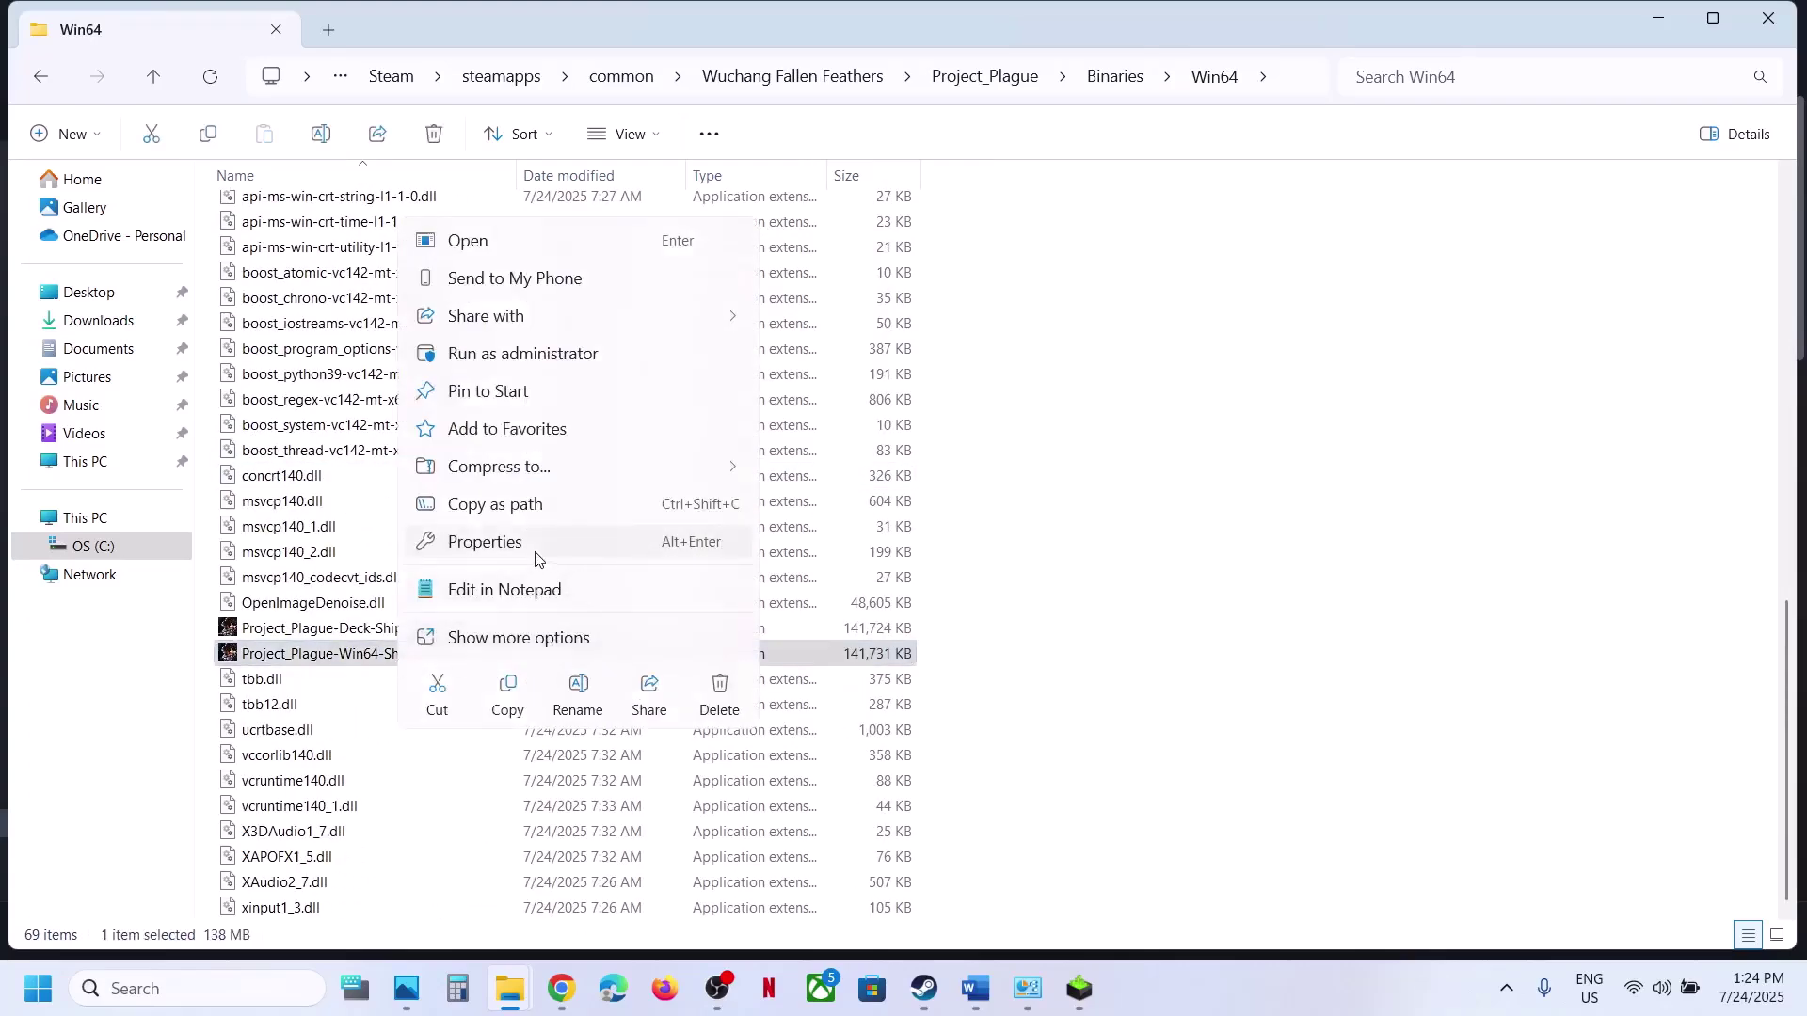
pyautogui.click(367, 654)
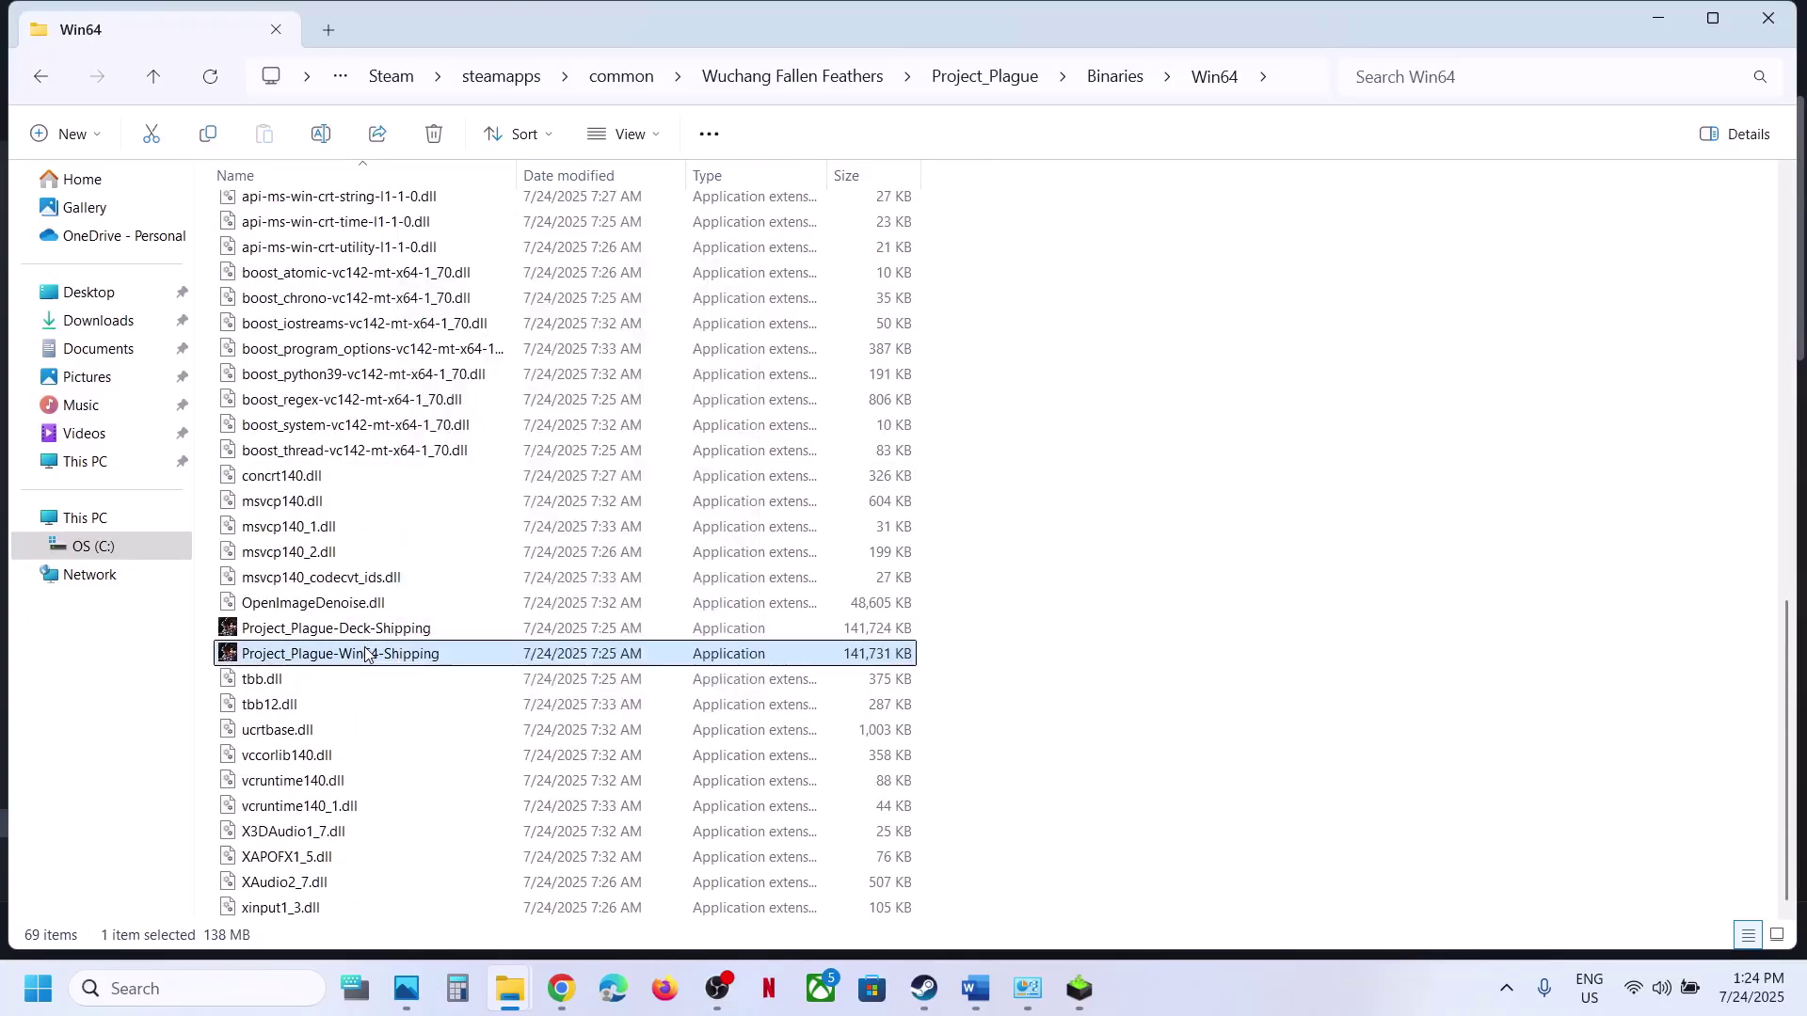
pyautogui.rightClick(417, 656)
pyautogui.click(528, 532)
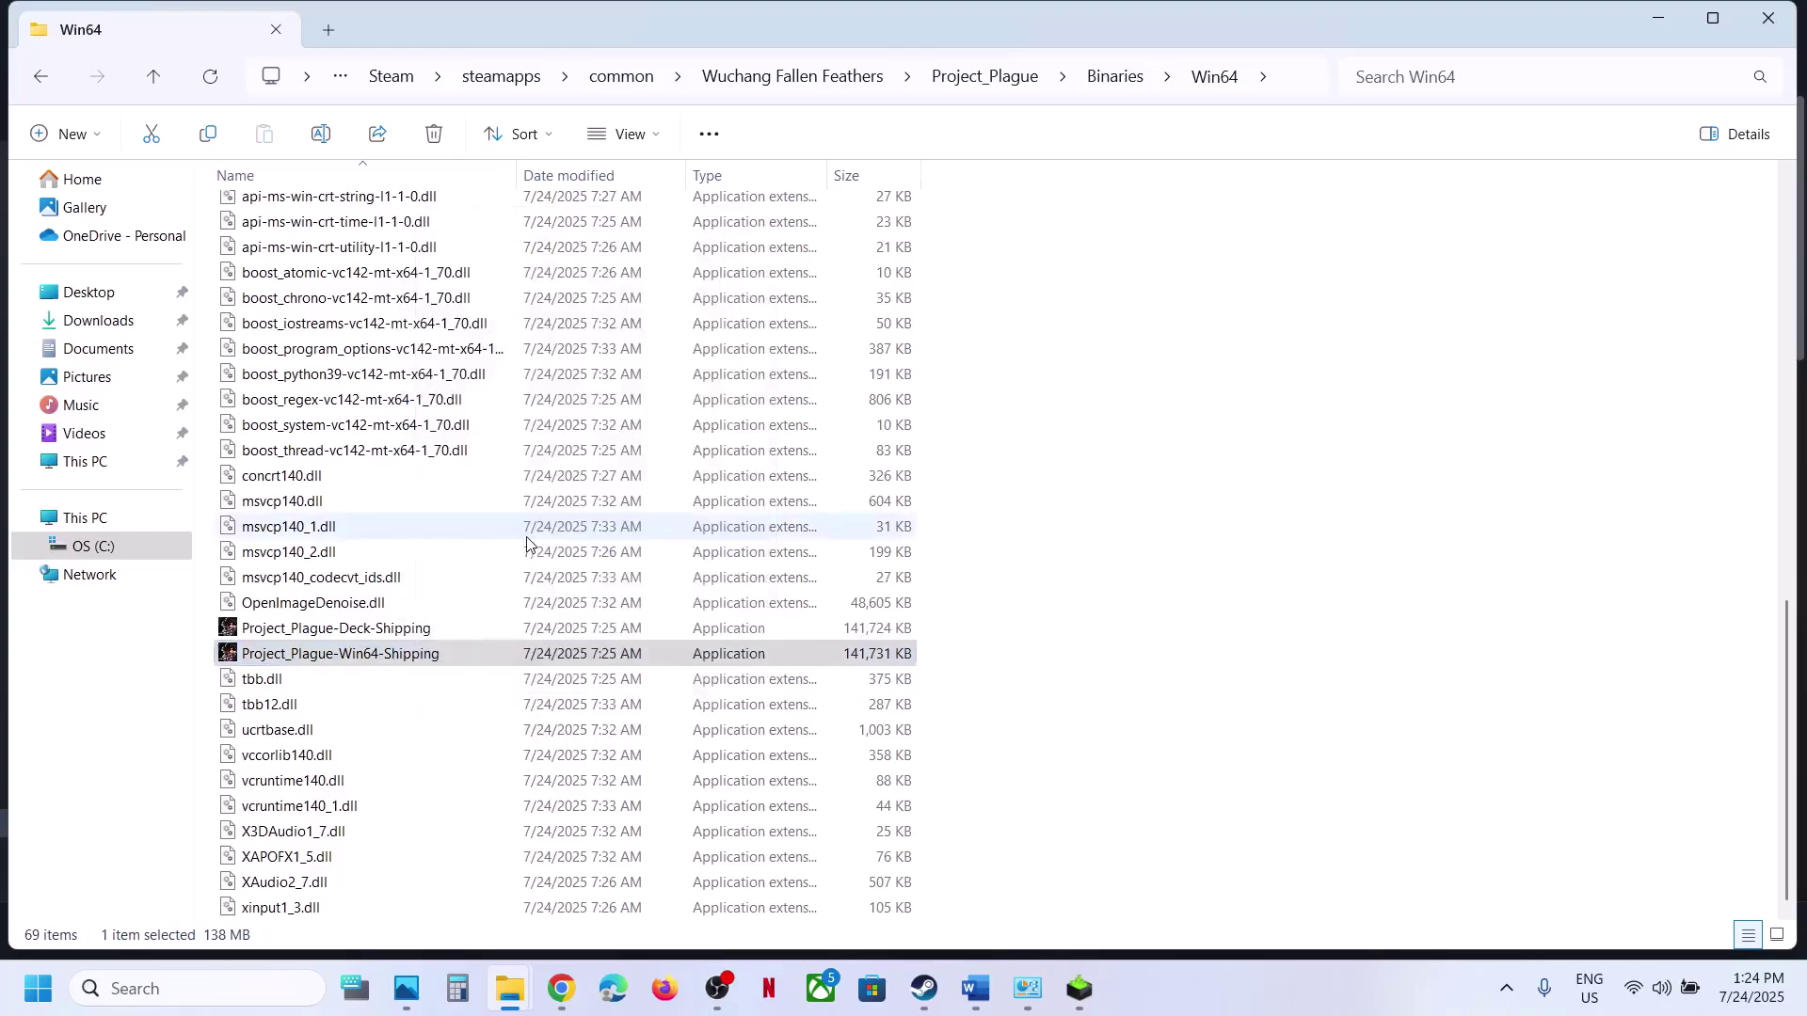
pyautogui.click(673, 377)
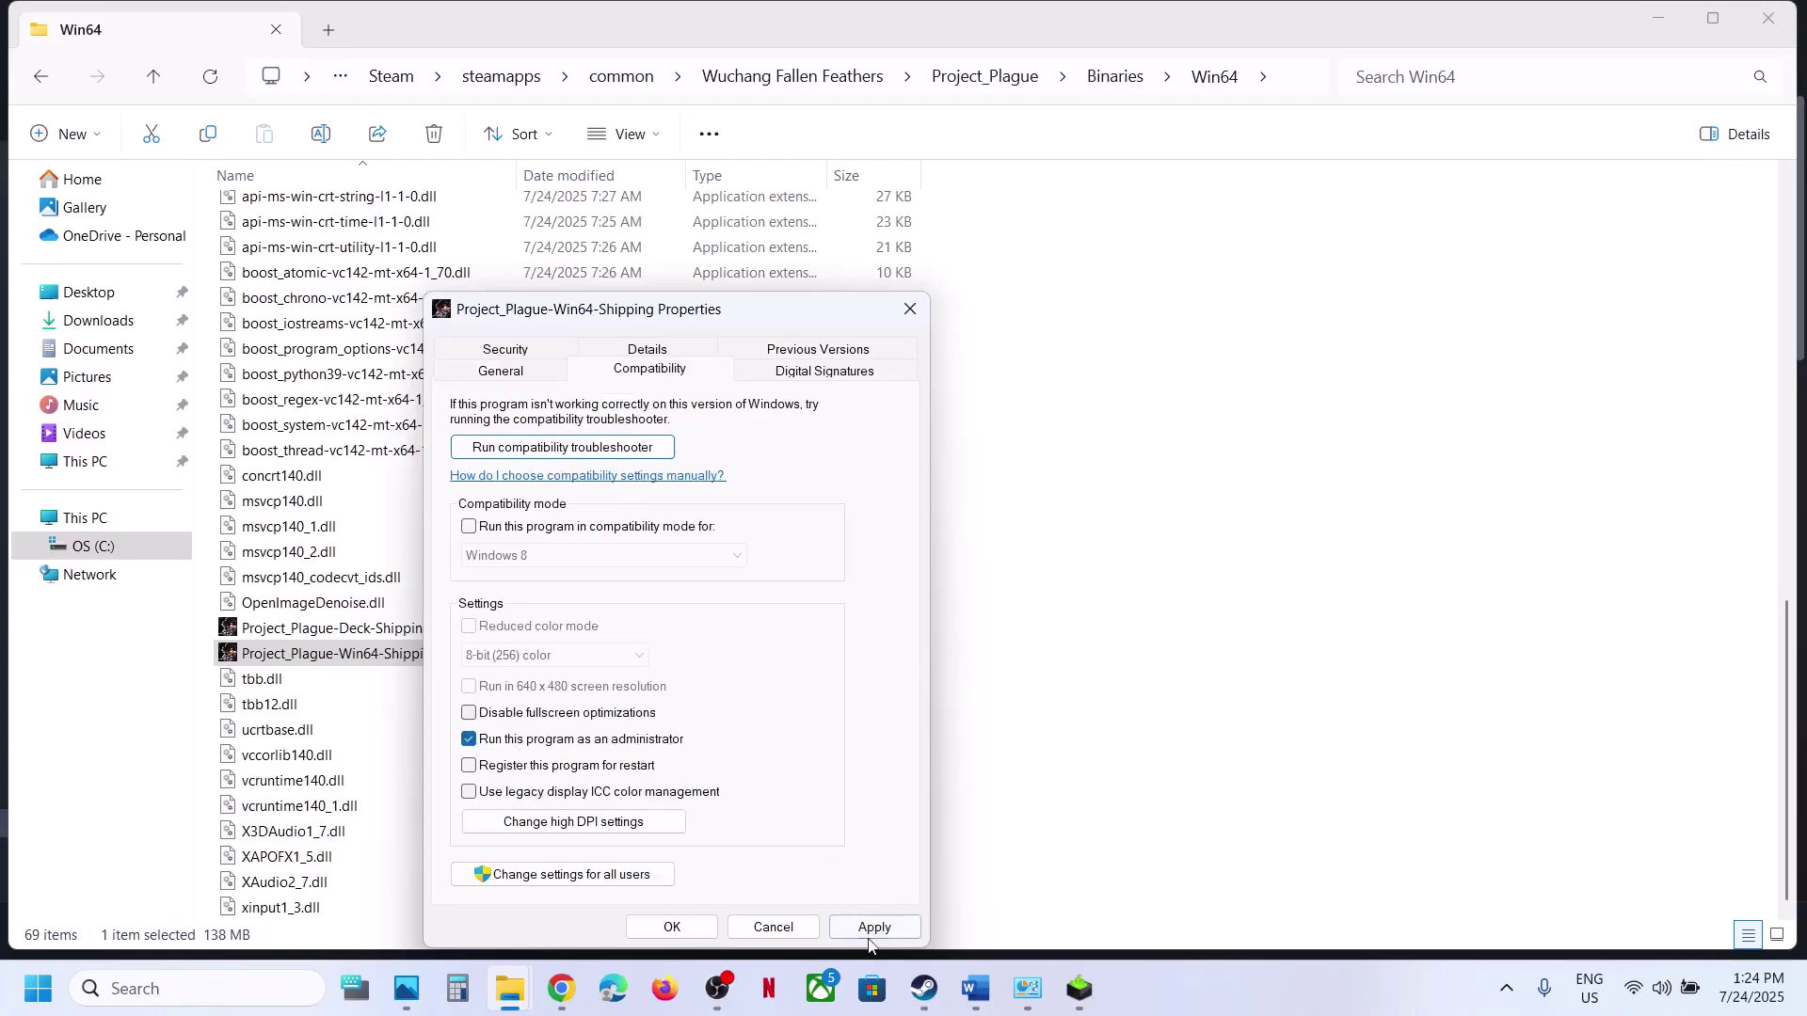
pyautogui.click(868, 930)
pyautogui.click(686, 928)
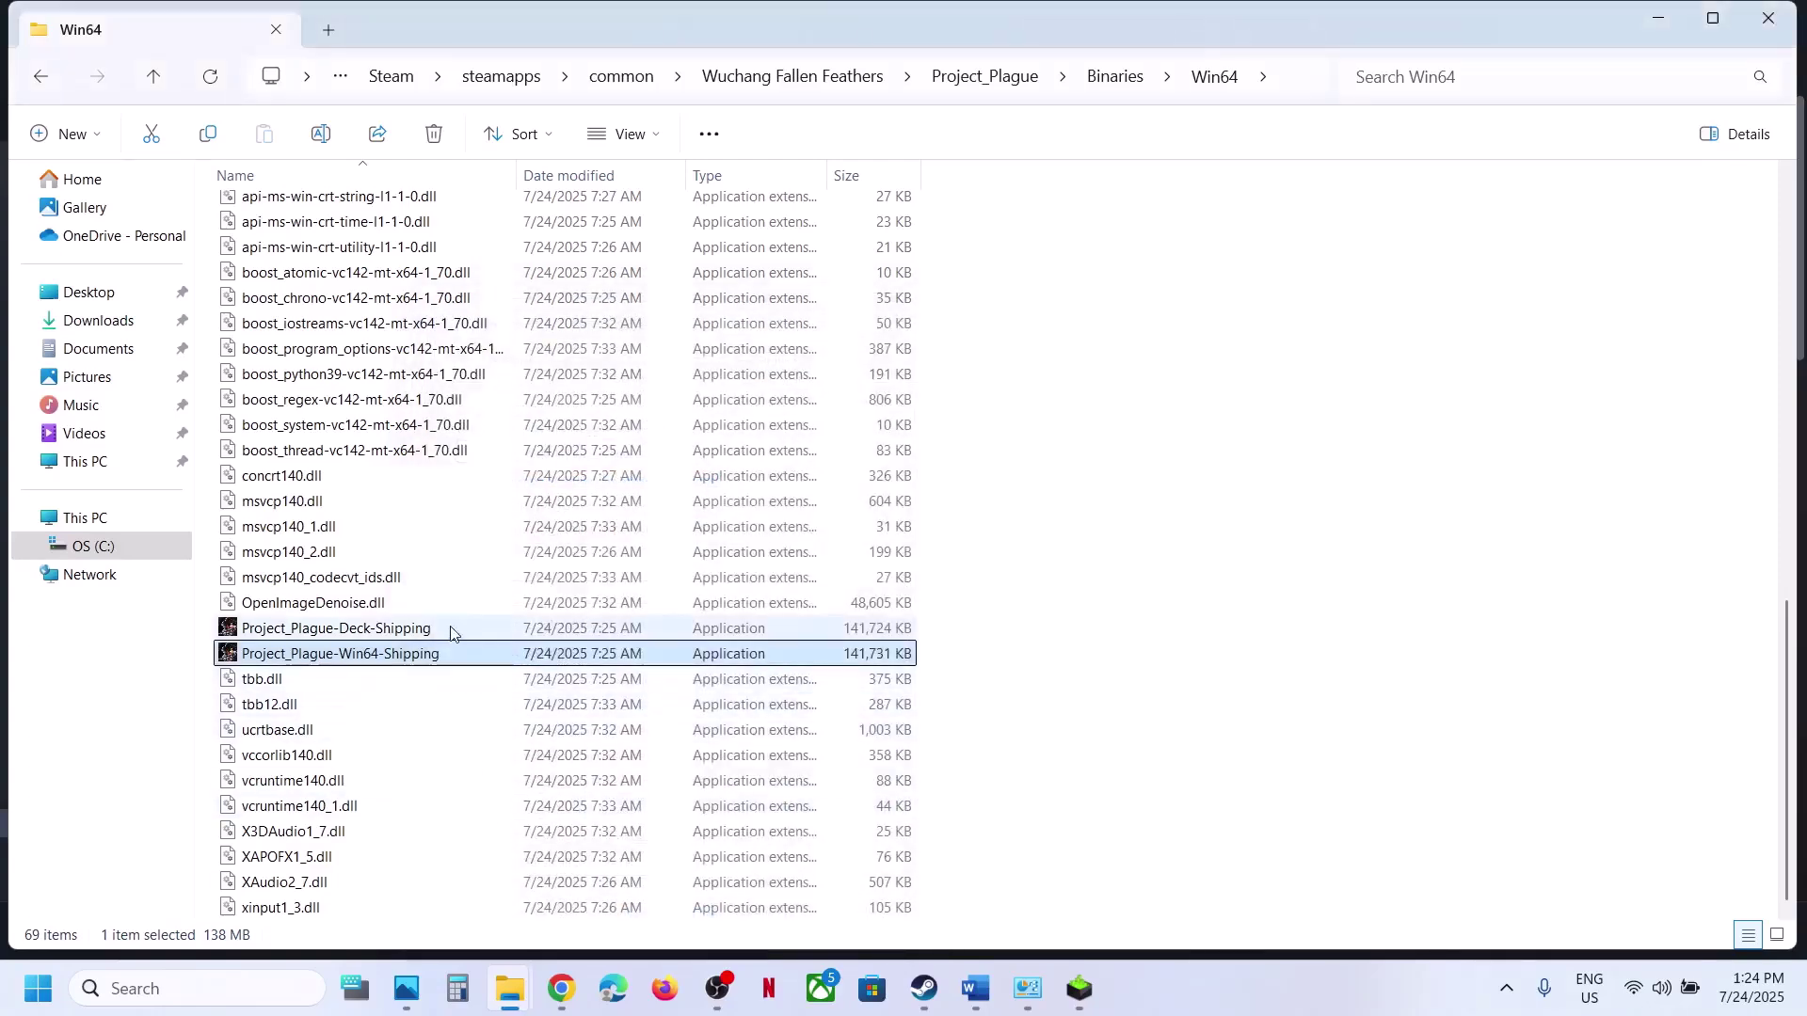
# - Enable compatibility mode for Windows 8 on Project_Plague-Win64-Shipping and apply it
pyautogui.rightClick(421, 653)
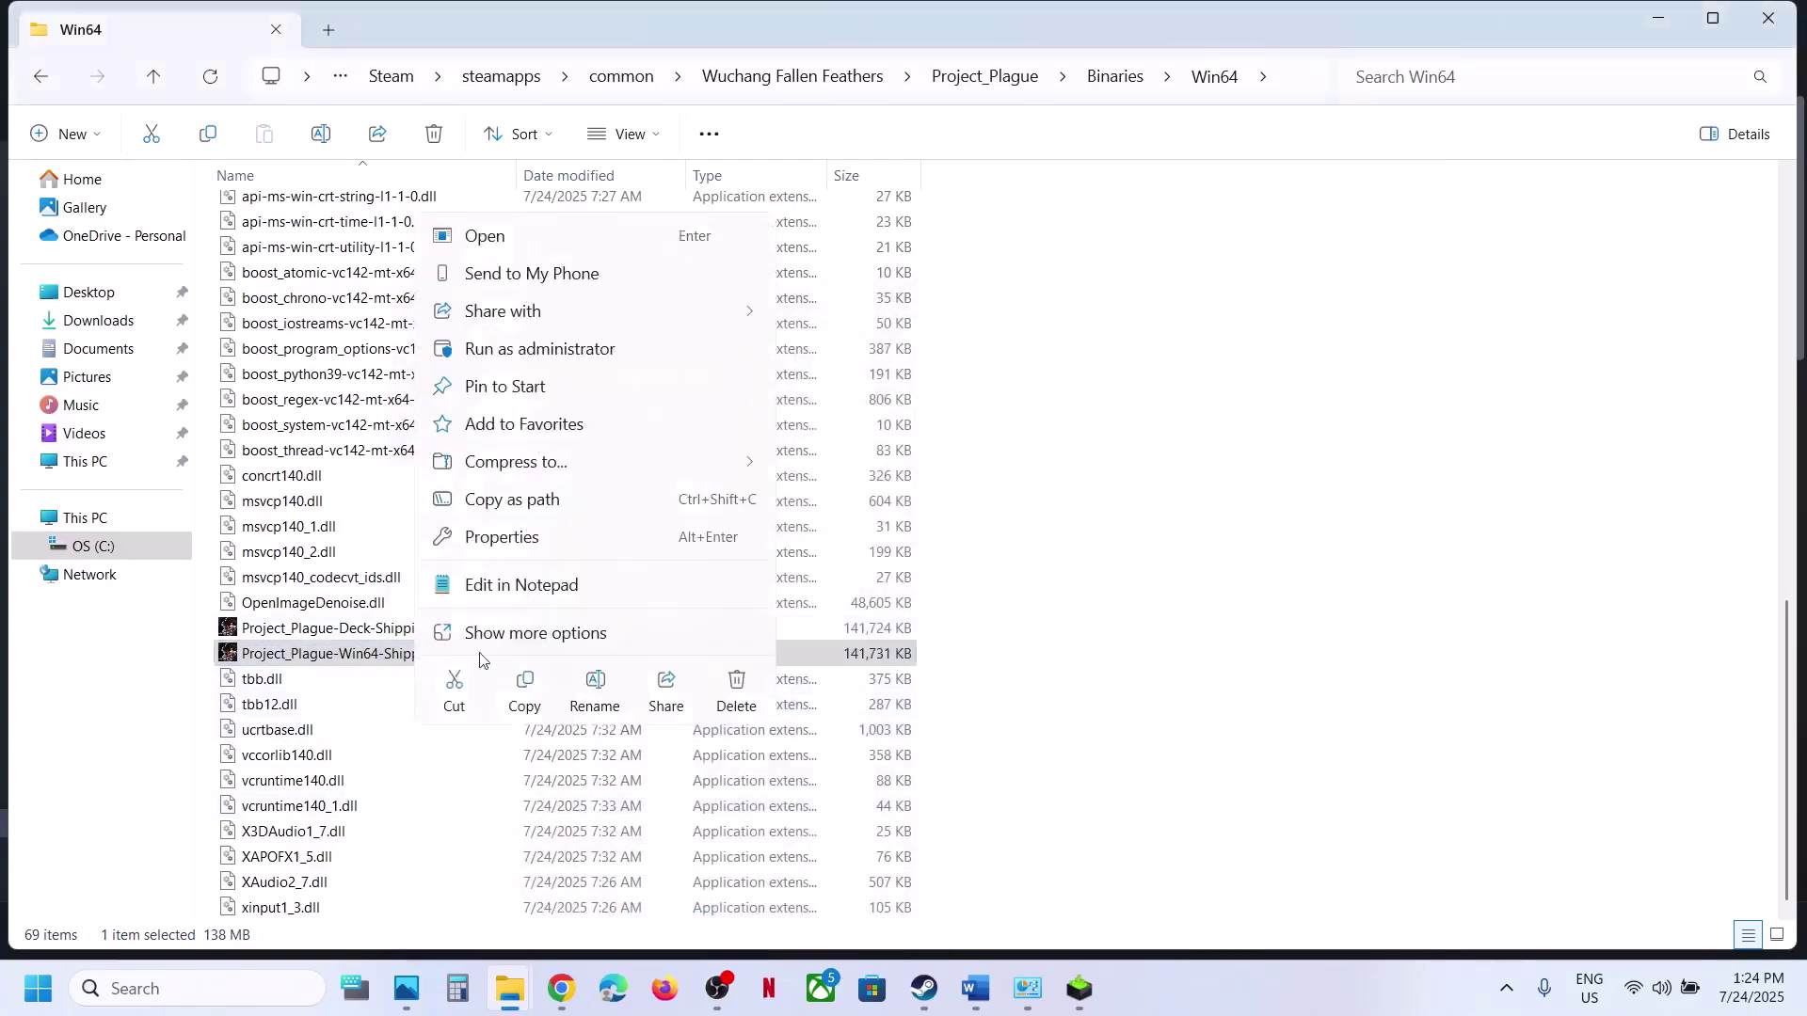
pyautogui.click(529, 543)
pyautogui.click(701, 376)
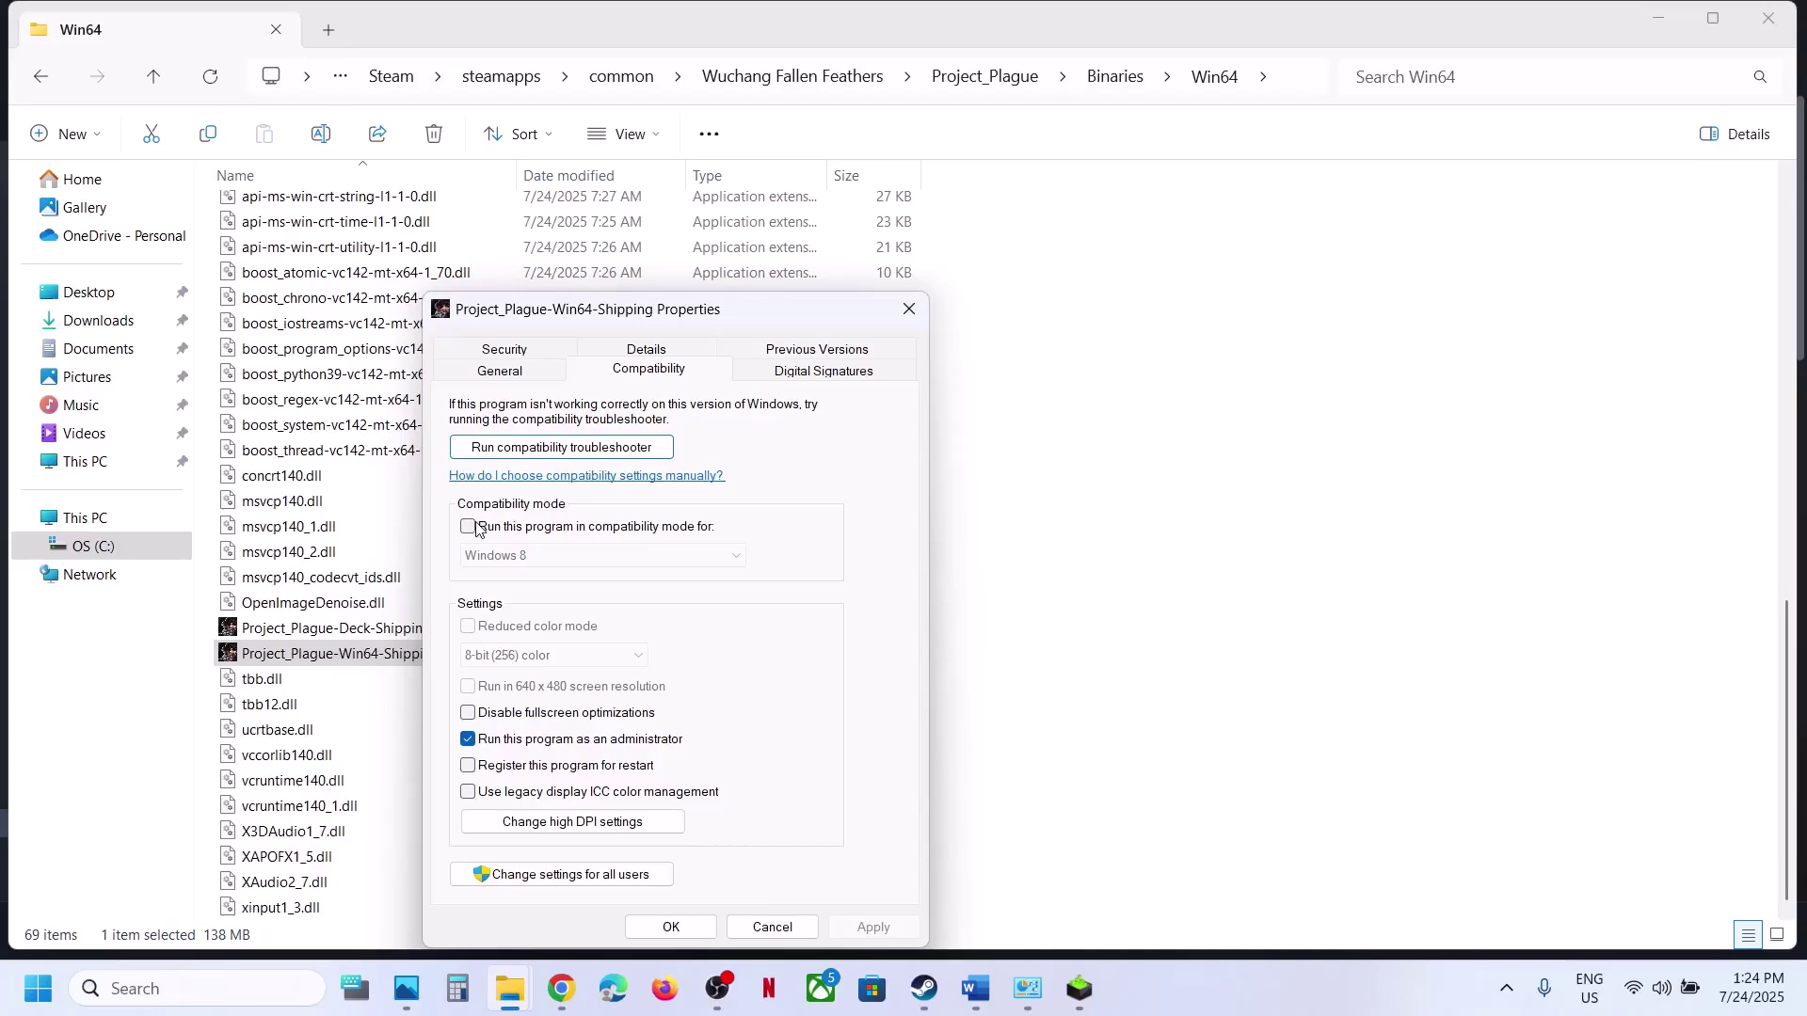
pyautogui.click(873, 928)
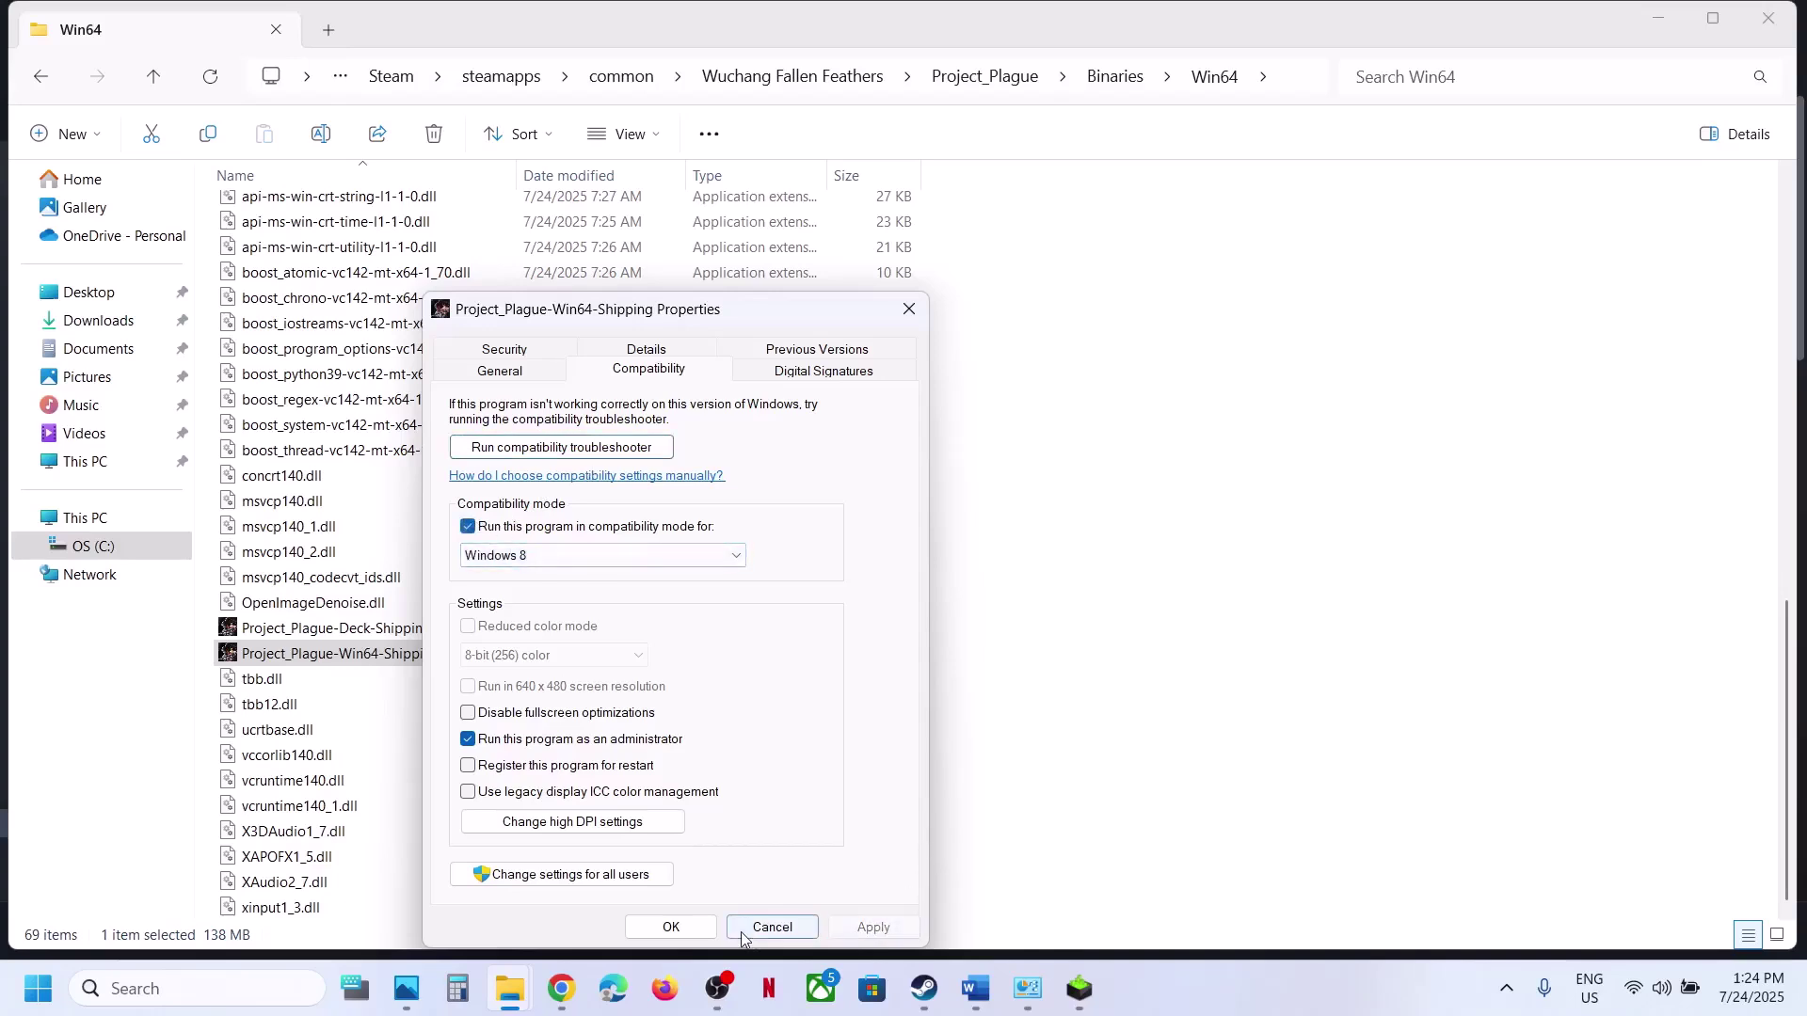
# - Change the compatibility mode to Windows 7, disable fullscreen optimizations, and save the properties
pyautogui.click(661, 556)
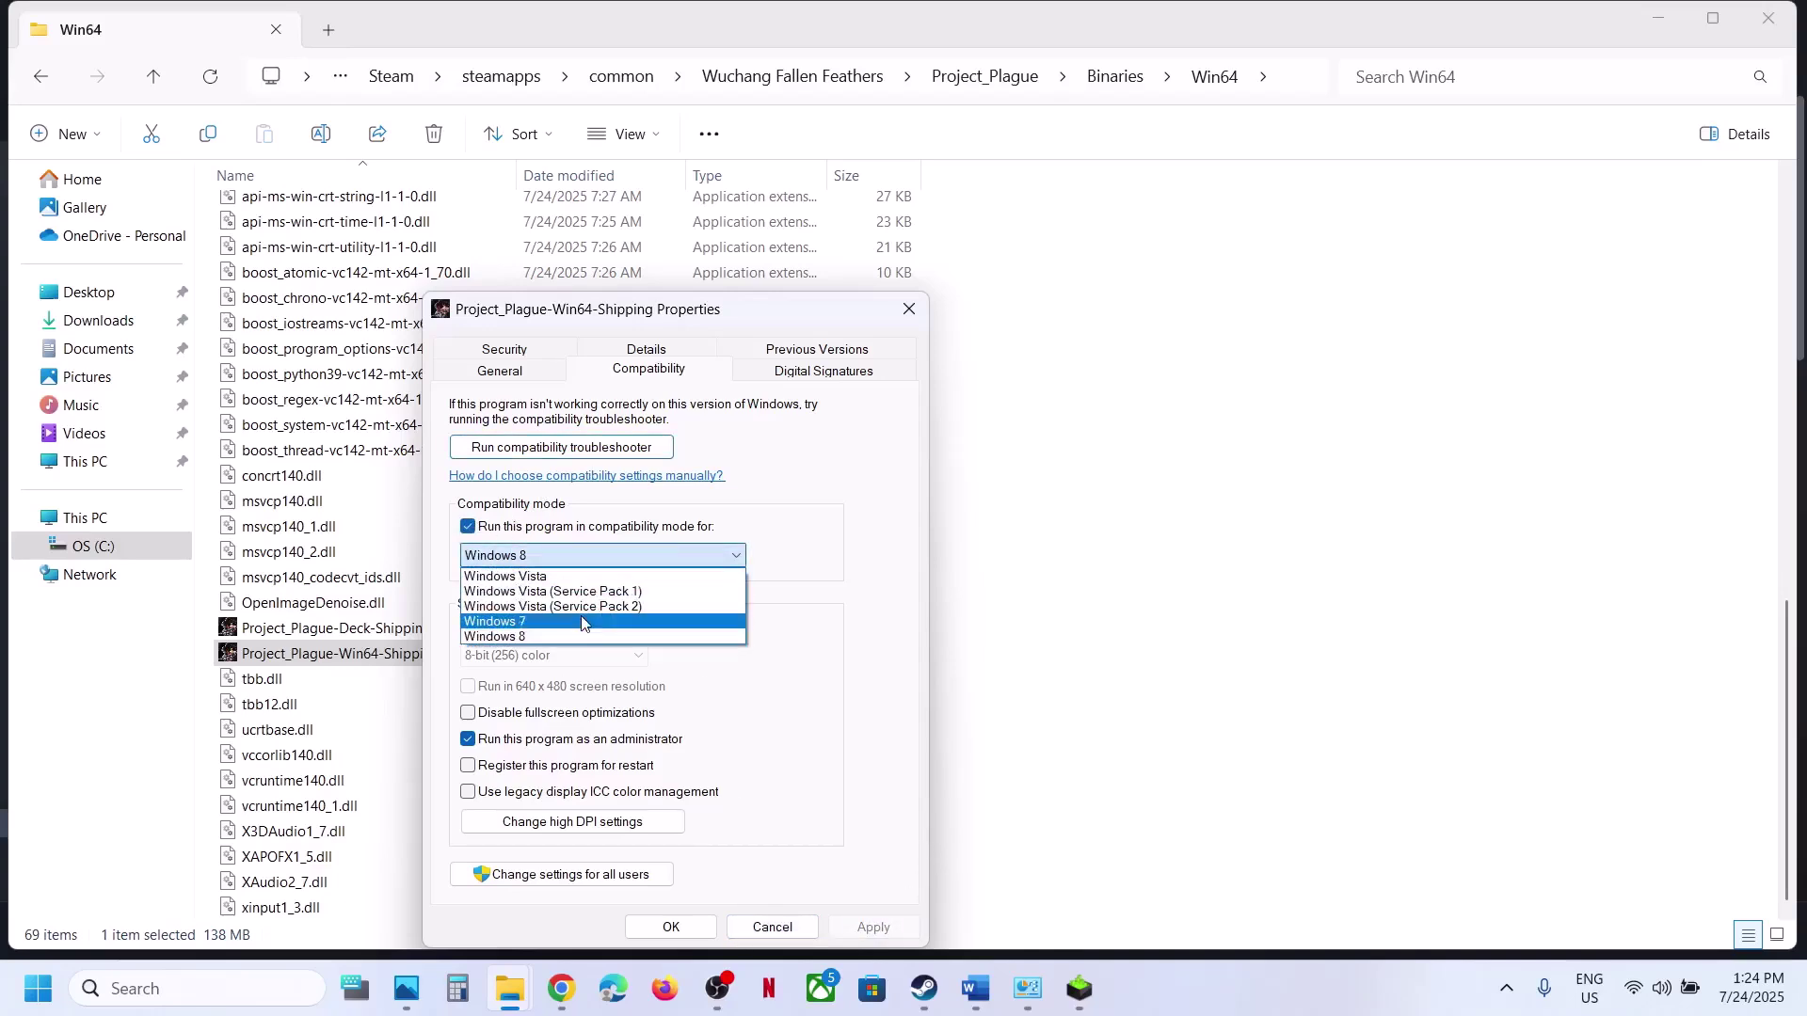
pyautogui.click(659, 623)
pyautogui.click(867, 926)
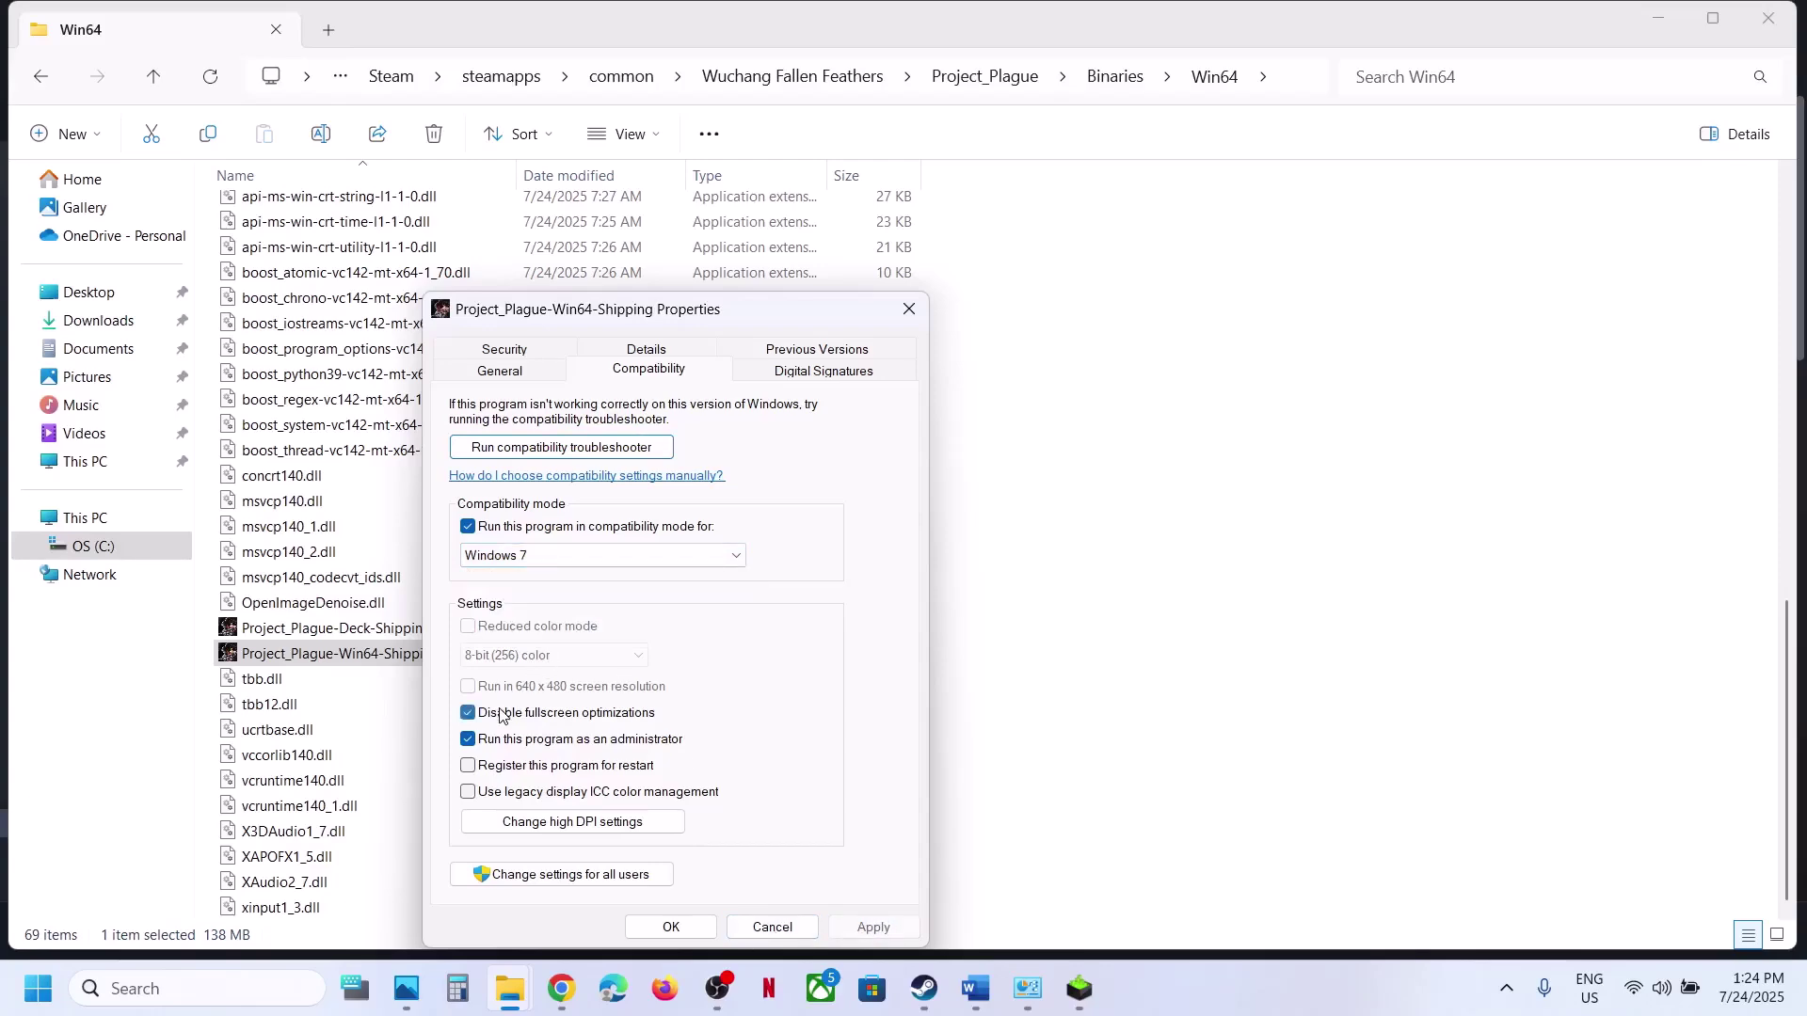
pyautogui.click(678, 927)
# - Clear the compatibility mode, fullscreen optimization and administrator options of Project_Plague-Win64-Shipping, then close the Win64 folder window
pyautogui.rightClick(577, 648)
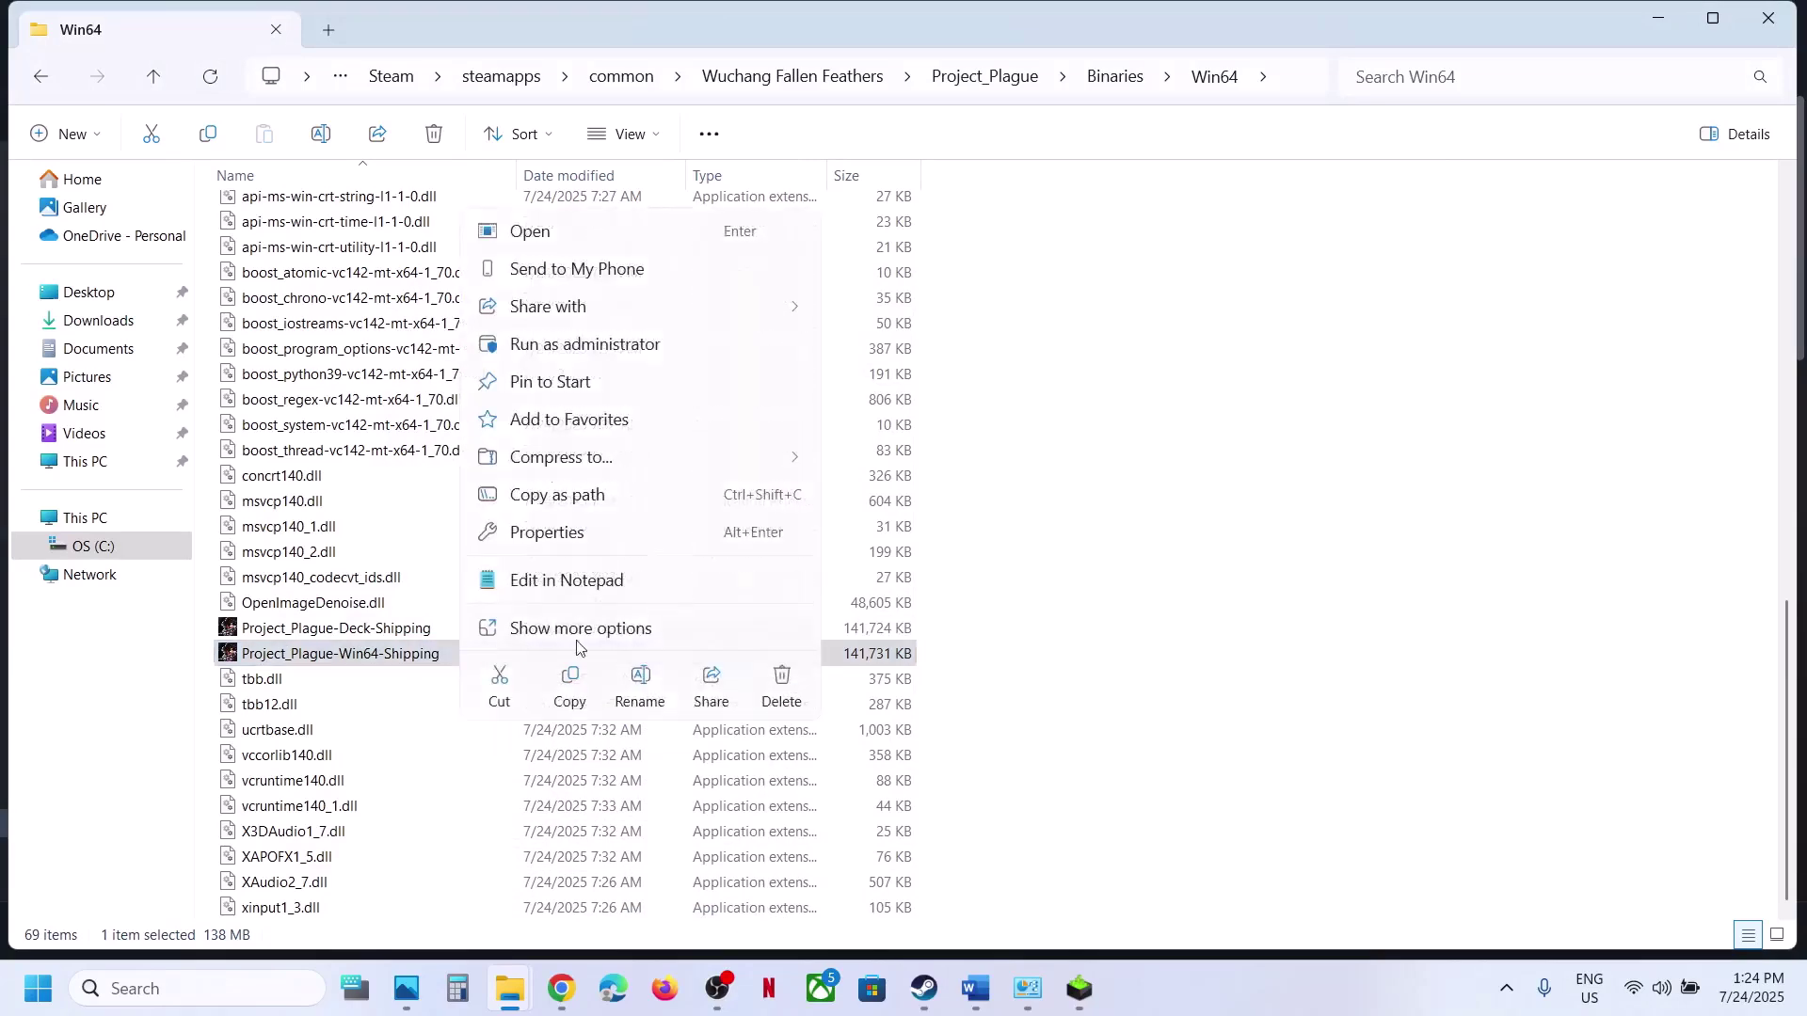
pyautogui.click(600, 538)
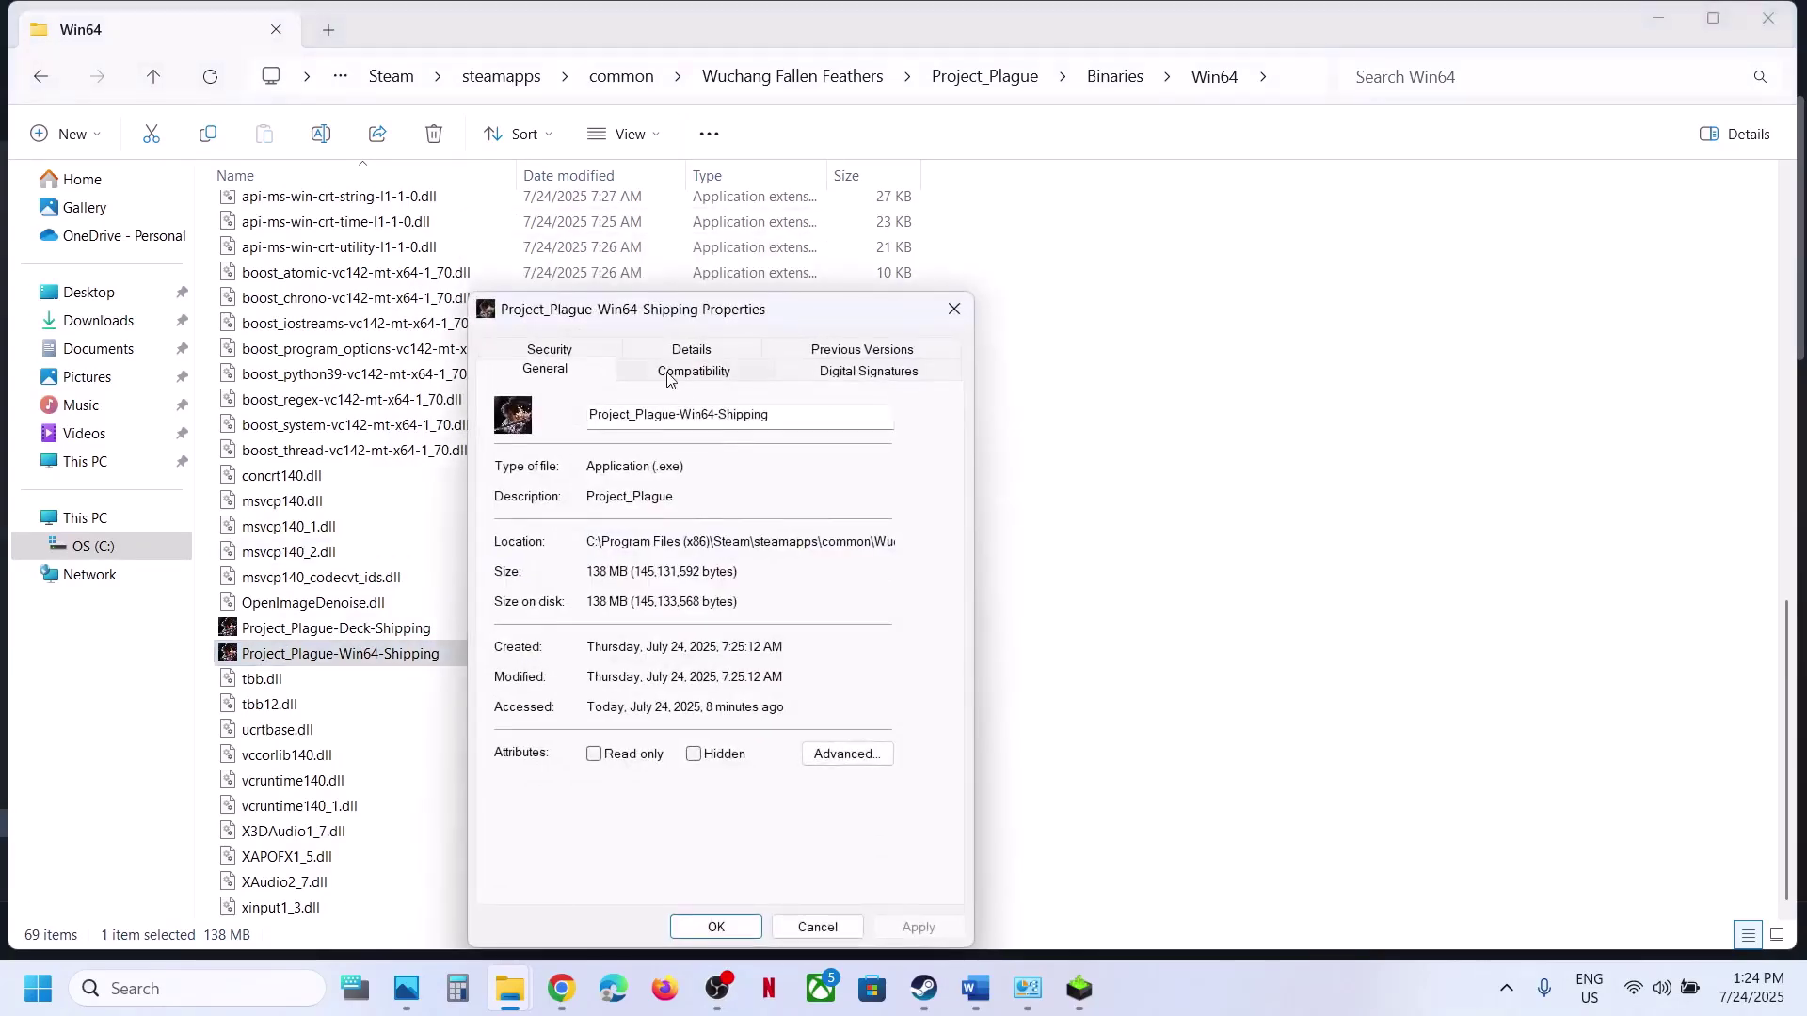
pyautogui.click(668, 373)
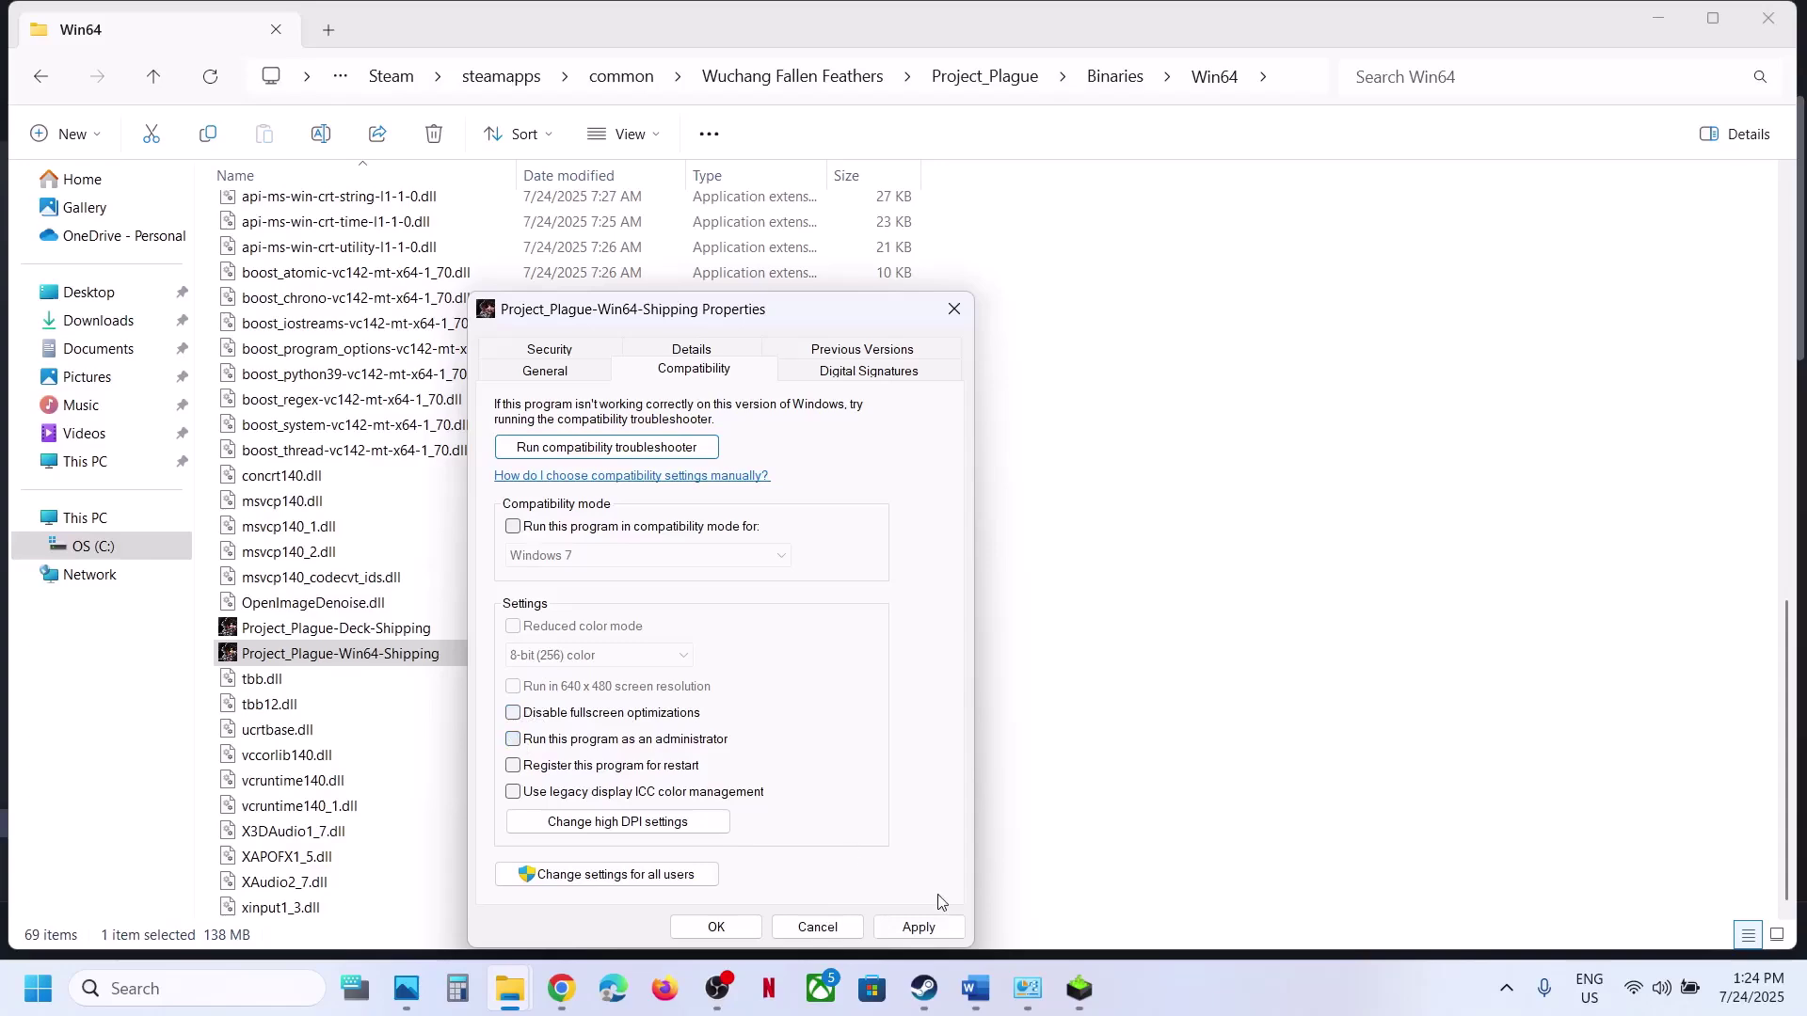
pyautogui.click(718, 928)
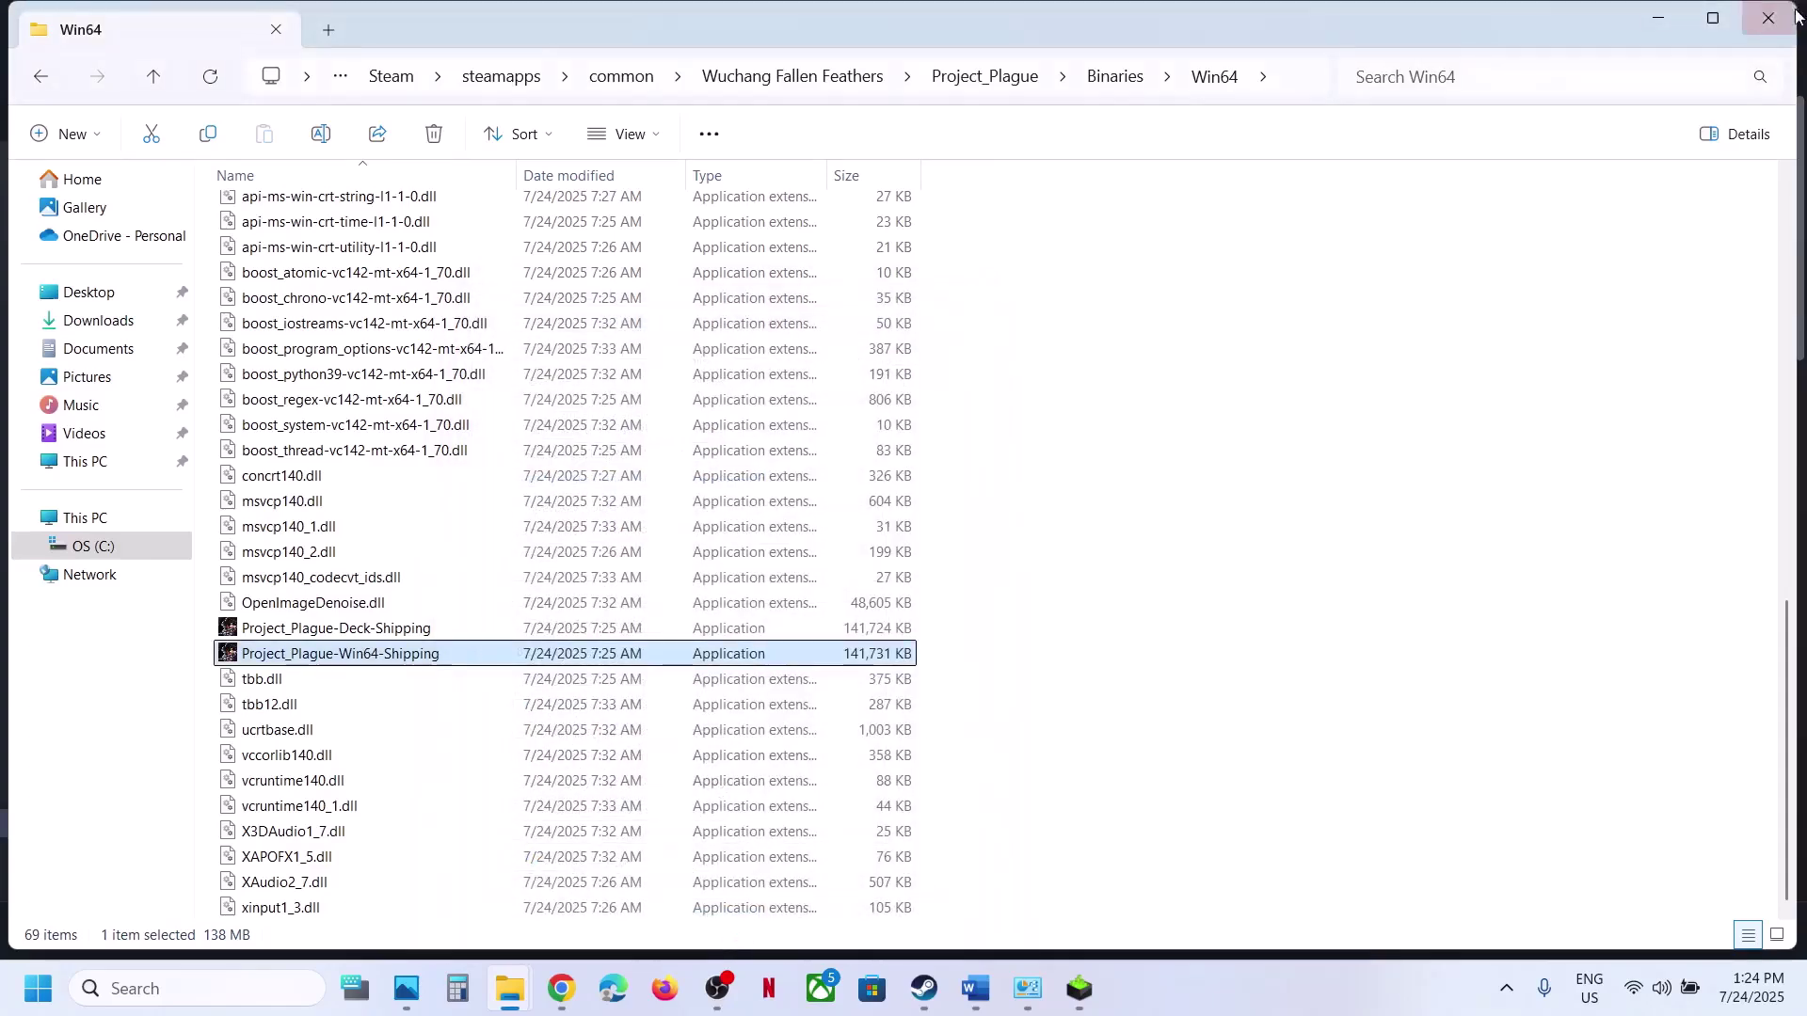
pyautogui.click(1794, 15)
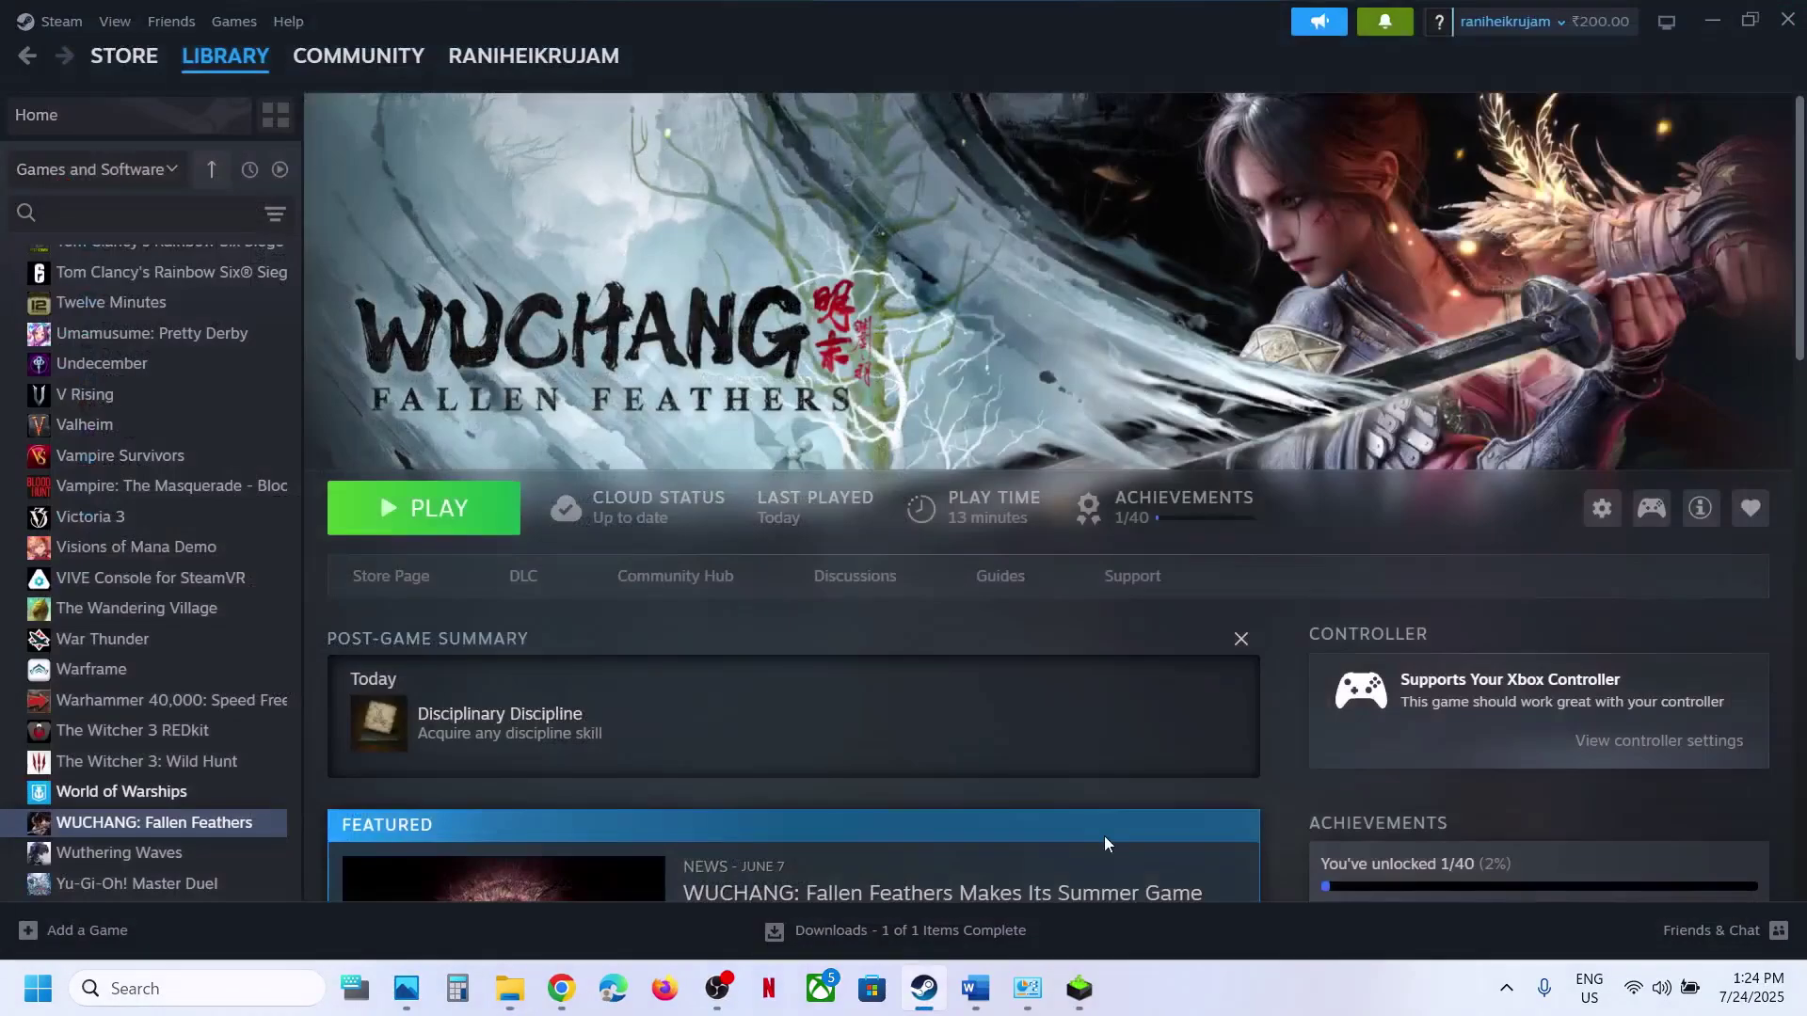
# - Switch to the Word document and read Step 9 about controlled folder access and the firewall
pyautogui.click(975, 988)
pyautogui.scroll(-3, 740, 625)
pyautogui.scroll(-1, 739, 625)
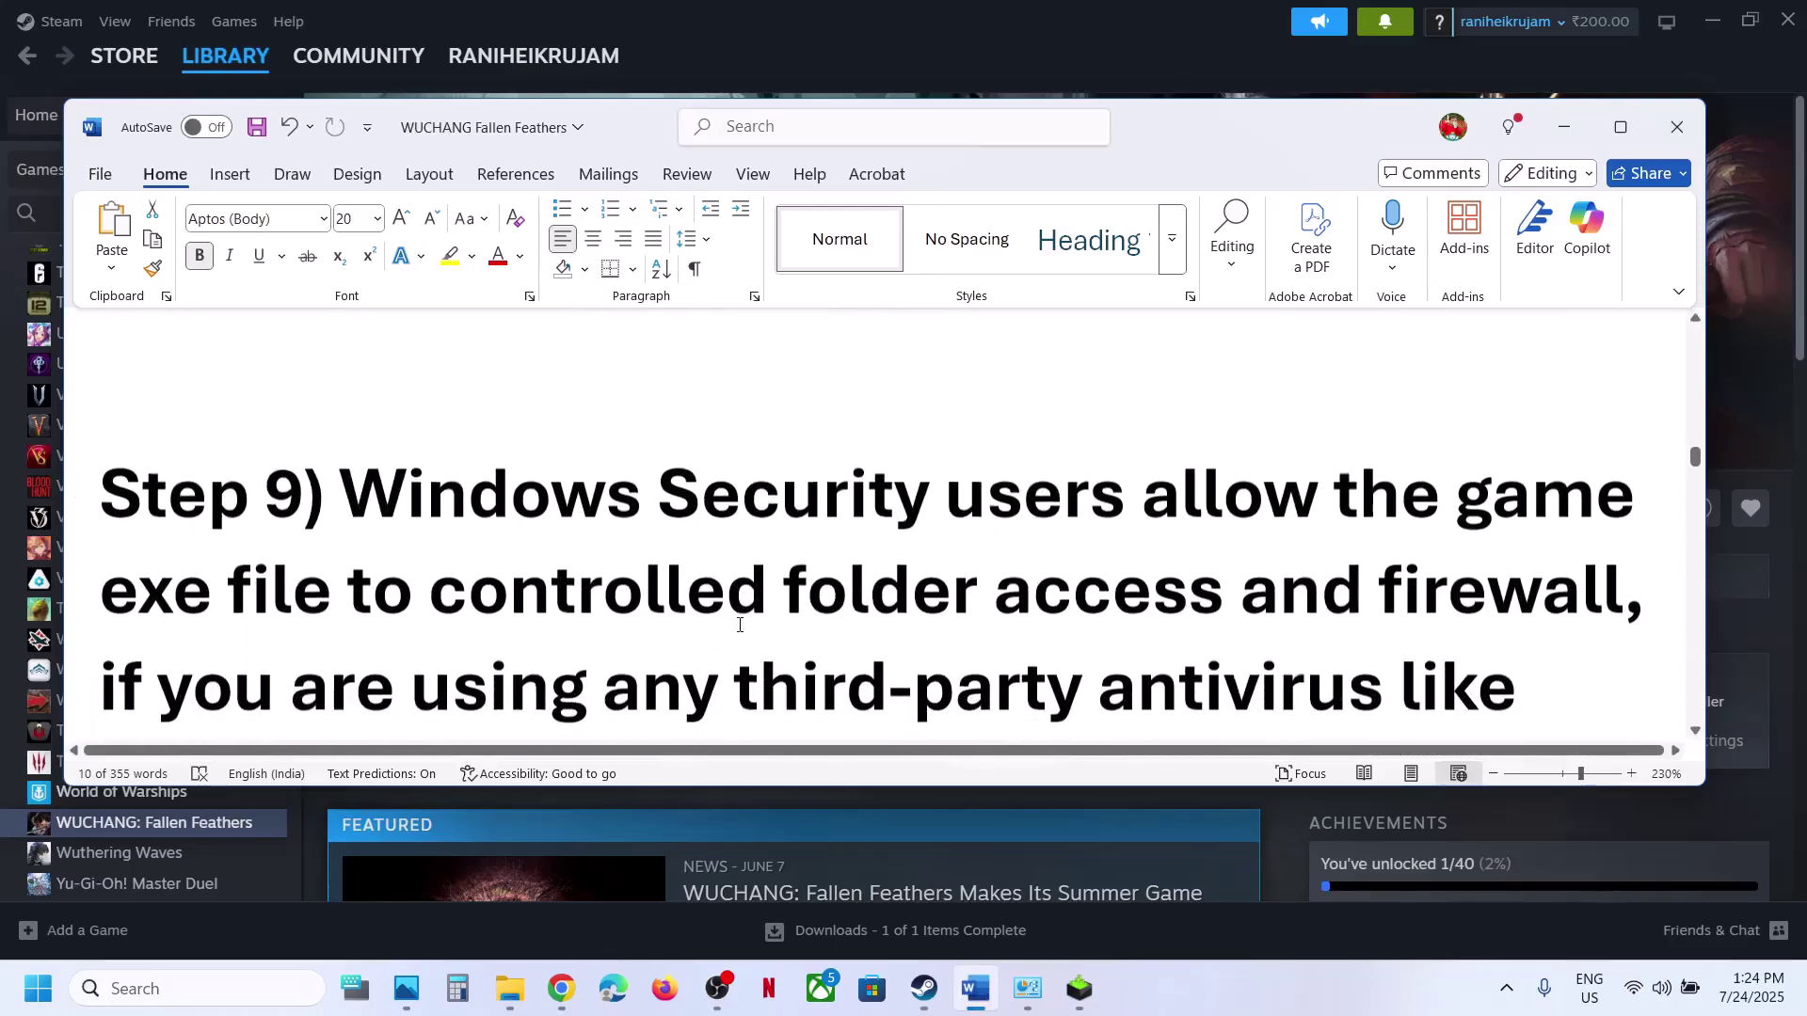
# - Switch to Windows Settings and open Virus & threat protection from the Windows Security page under Privacy & security
pyautogui.click(987, 13)
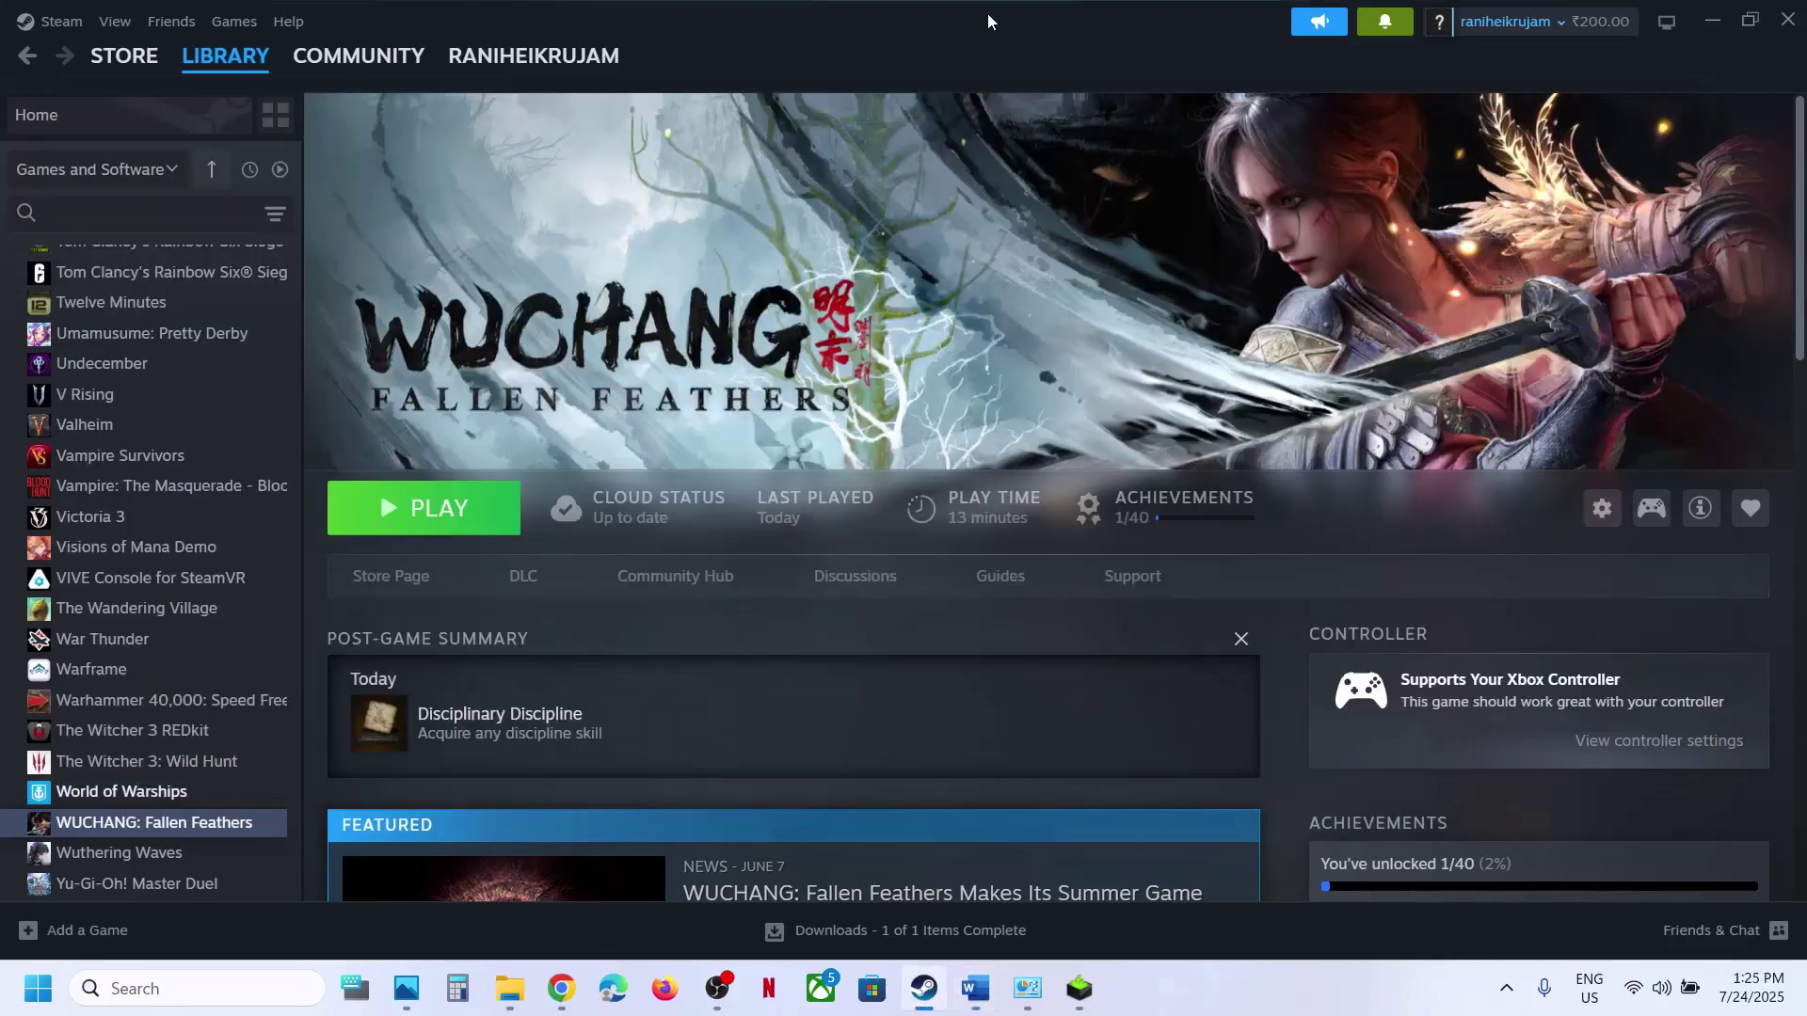
pyautogui.press('super+i')
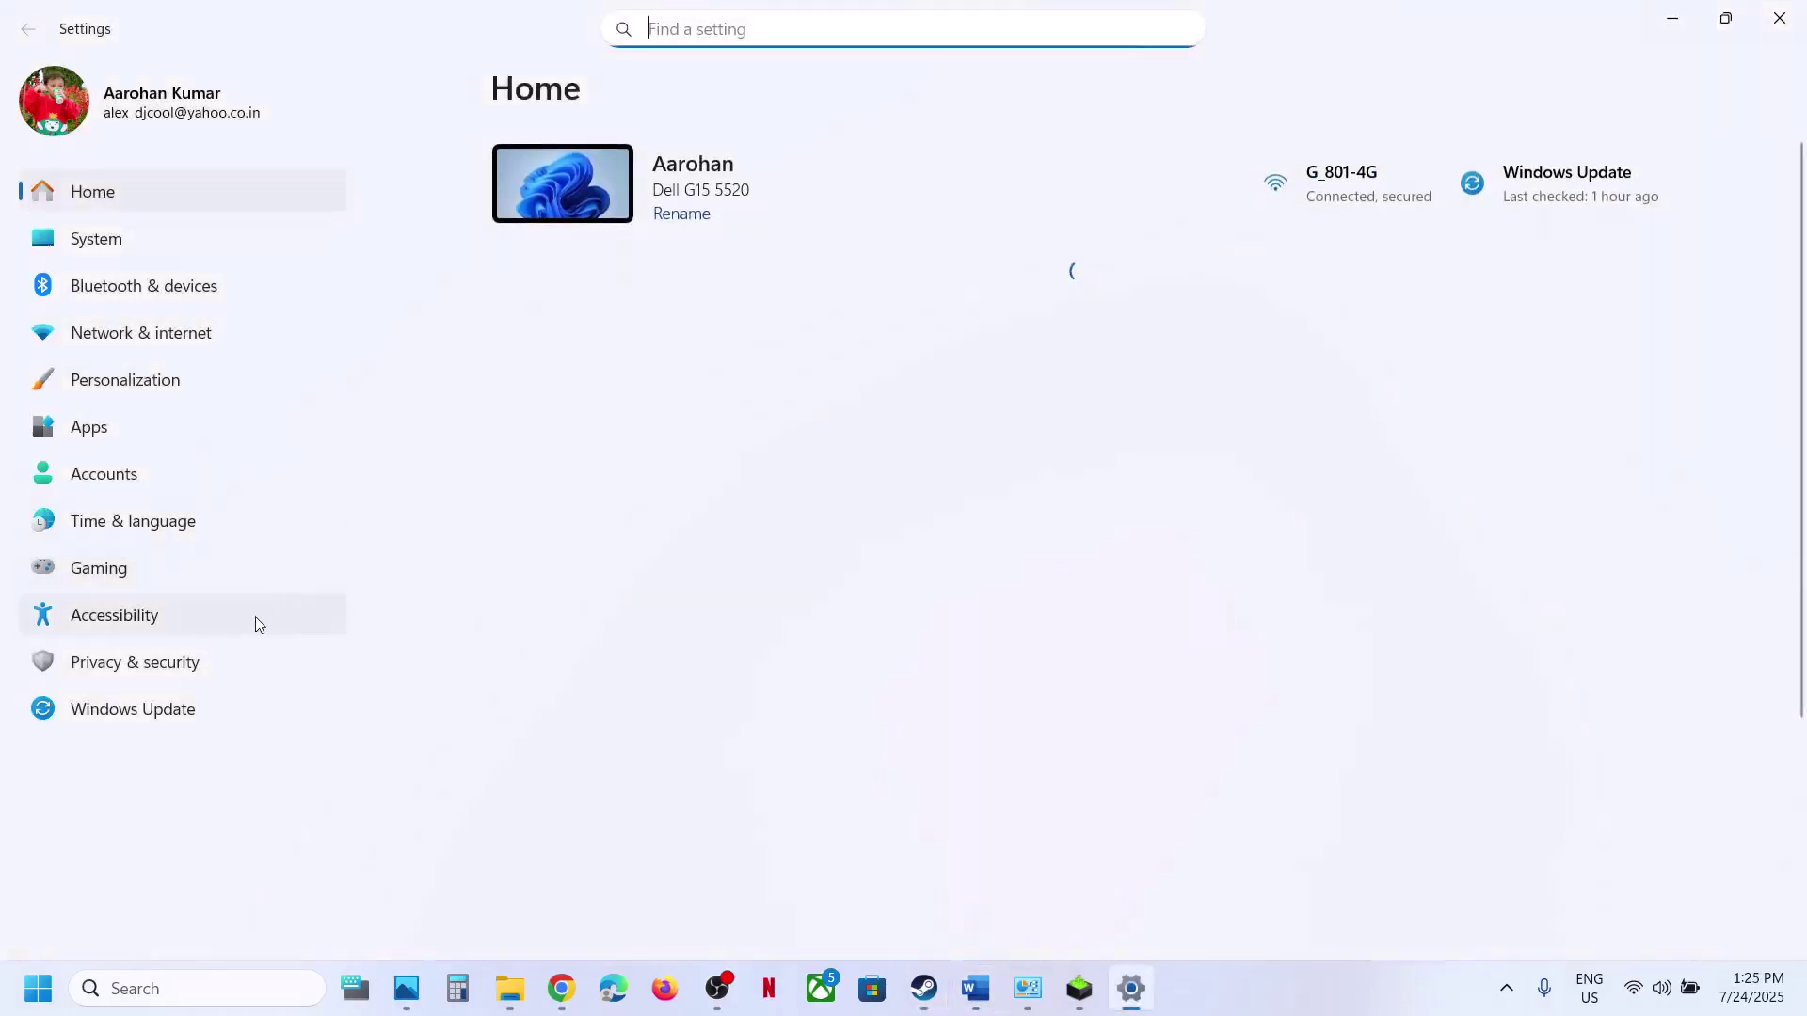
pyautogui.click(191, 674)
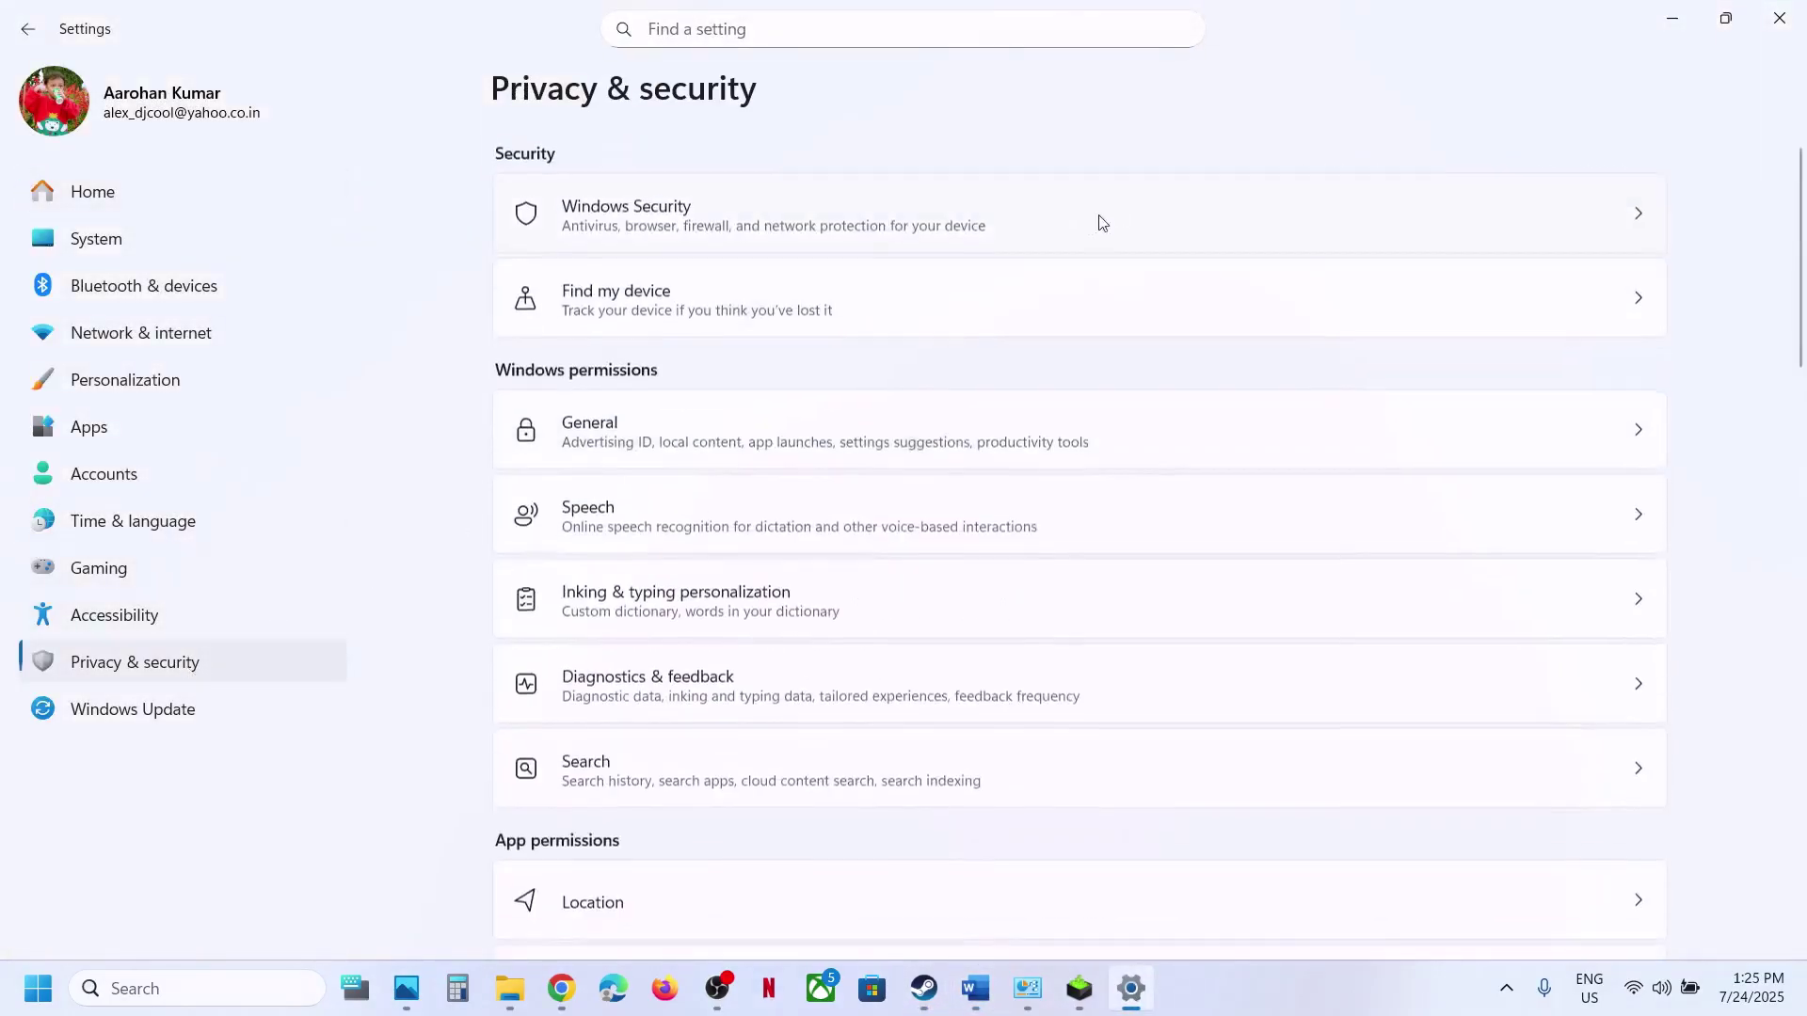
pyautogui.click(815, 236)
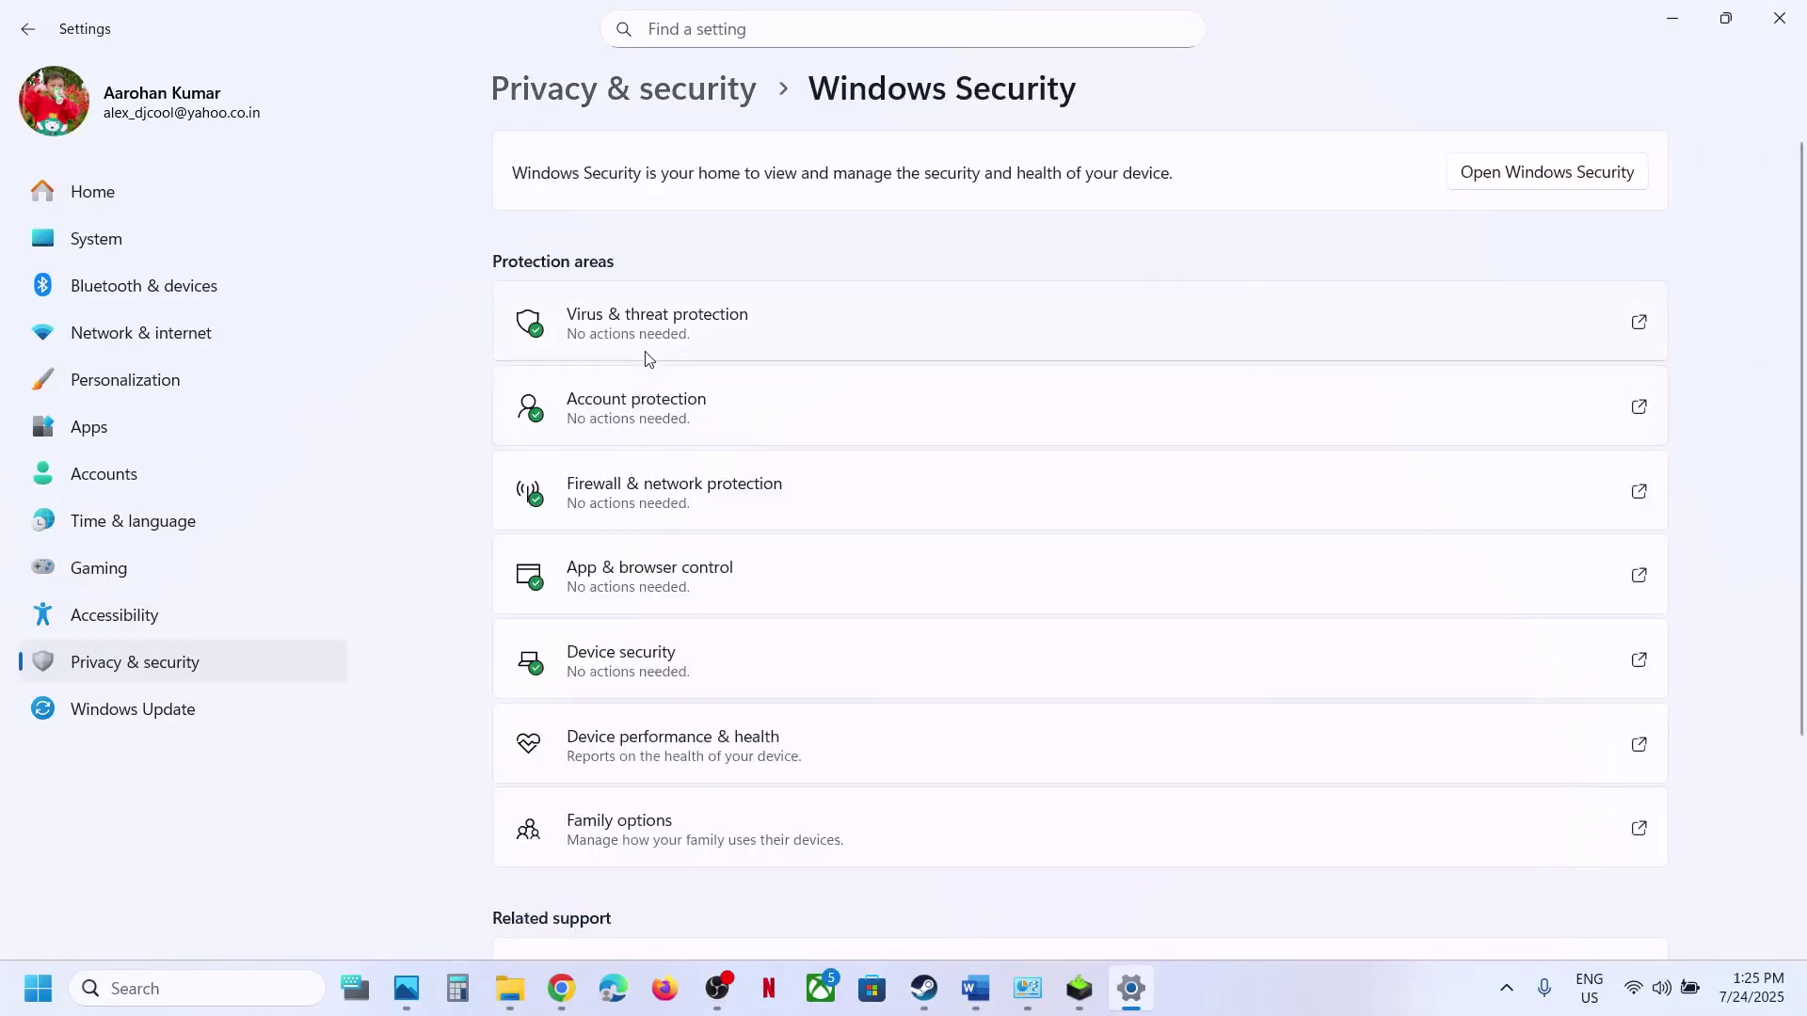
pyautogui.click(649, 353)
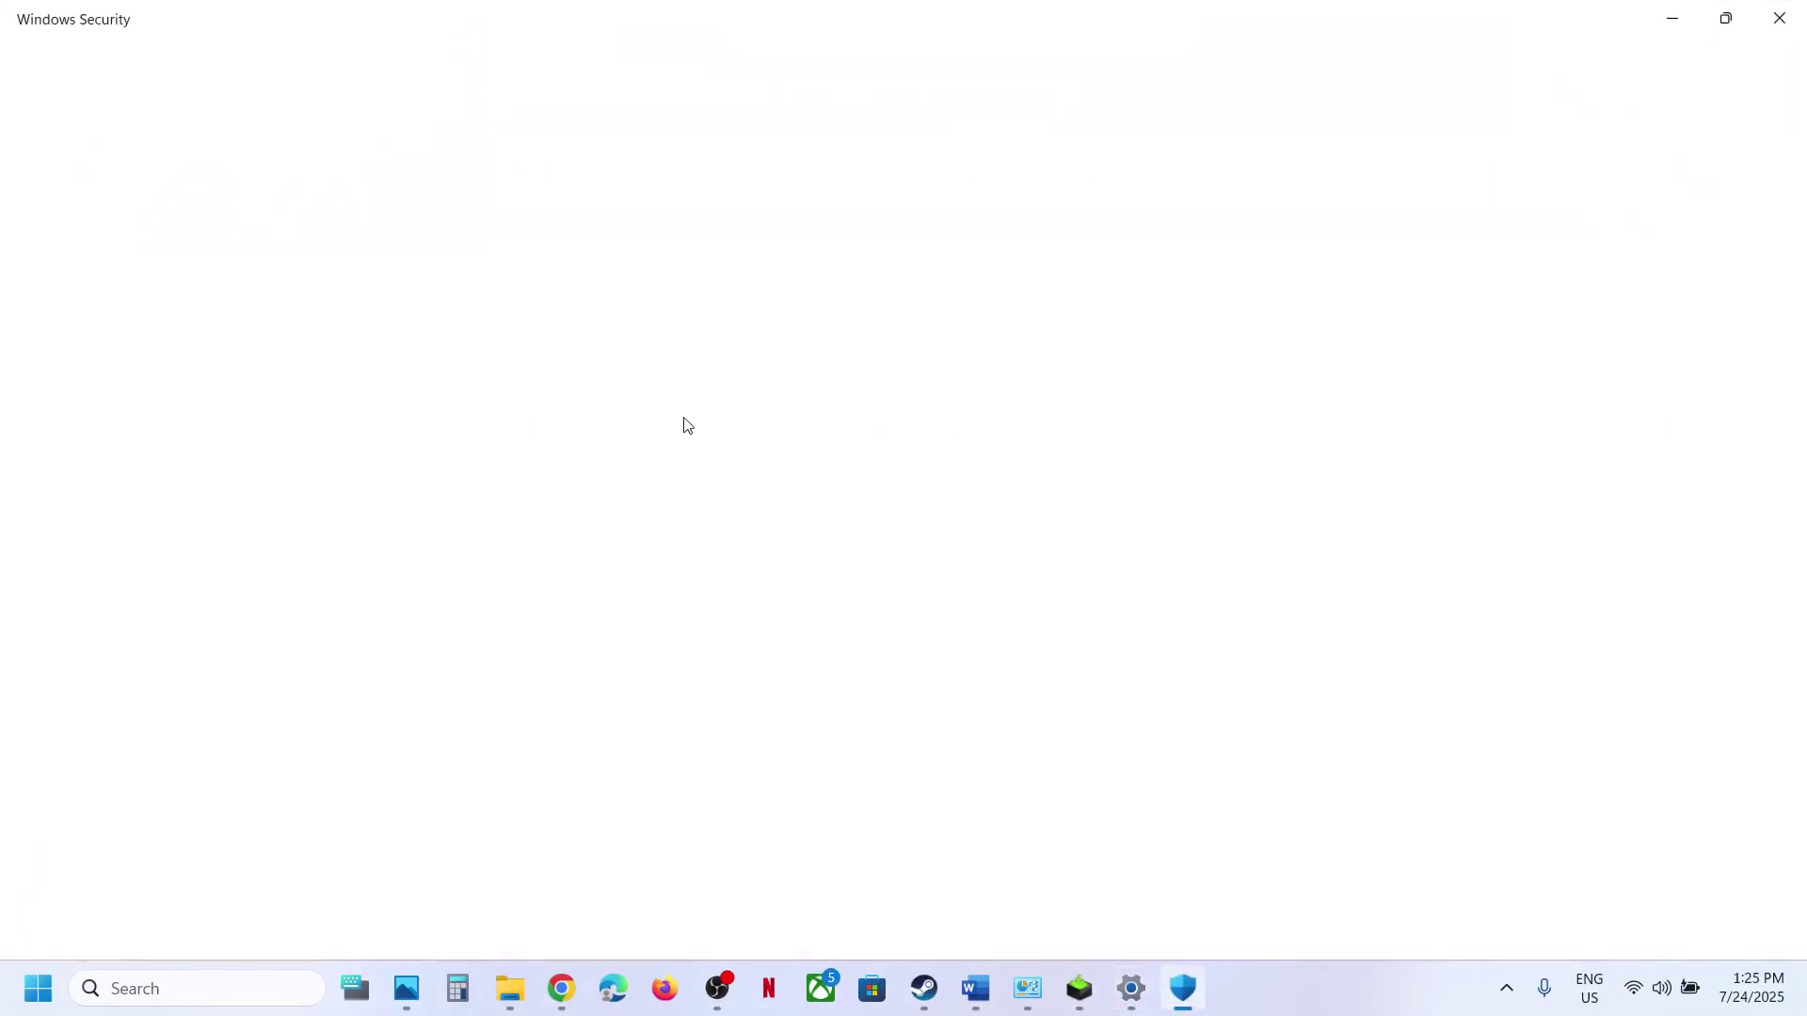
# - Open the list of apps allowed through Controlled folder access in the ransomware protection settings and grant permission
pyautogui.scroll(-3, 682, 420)
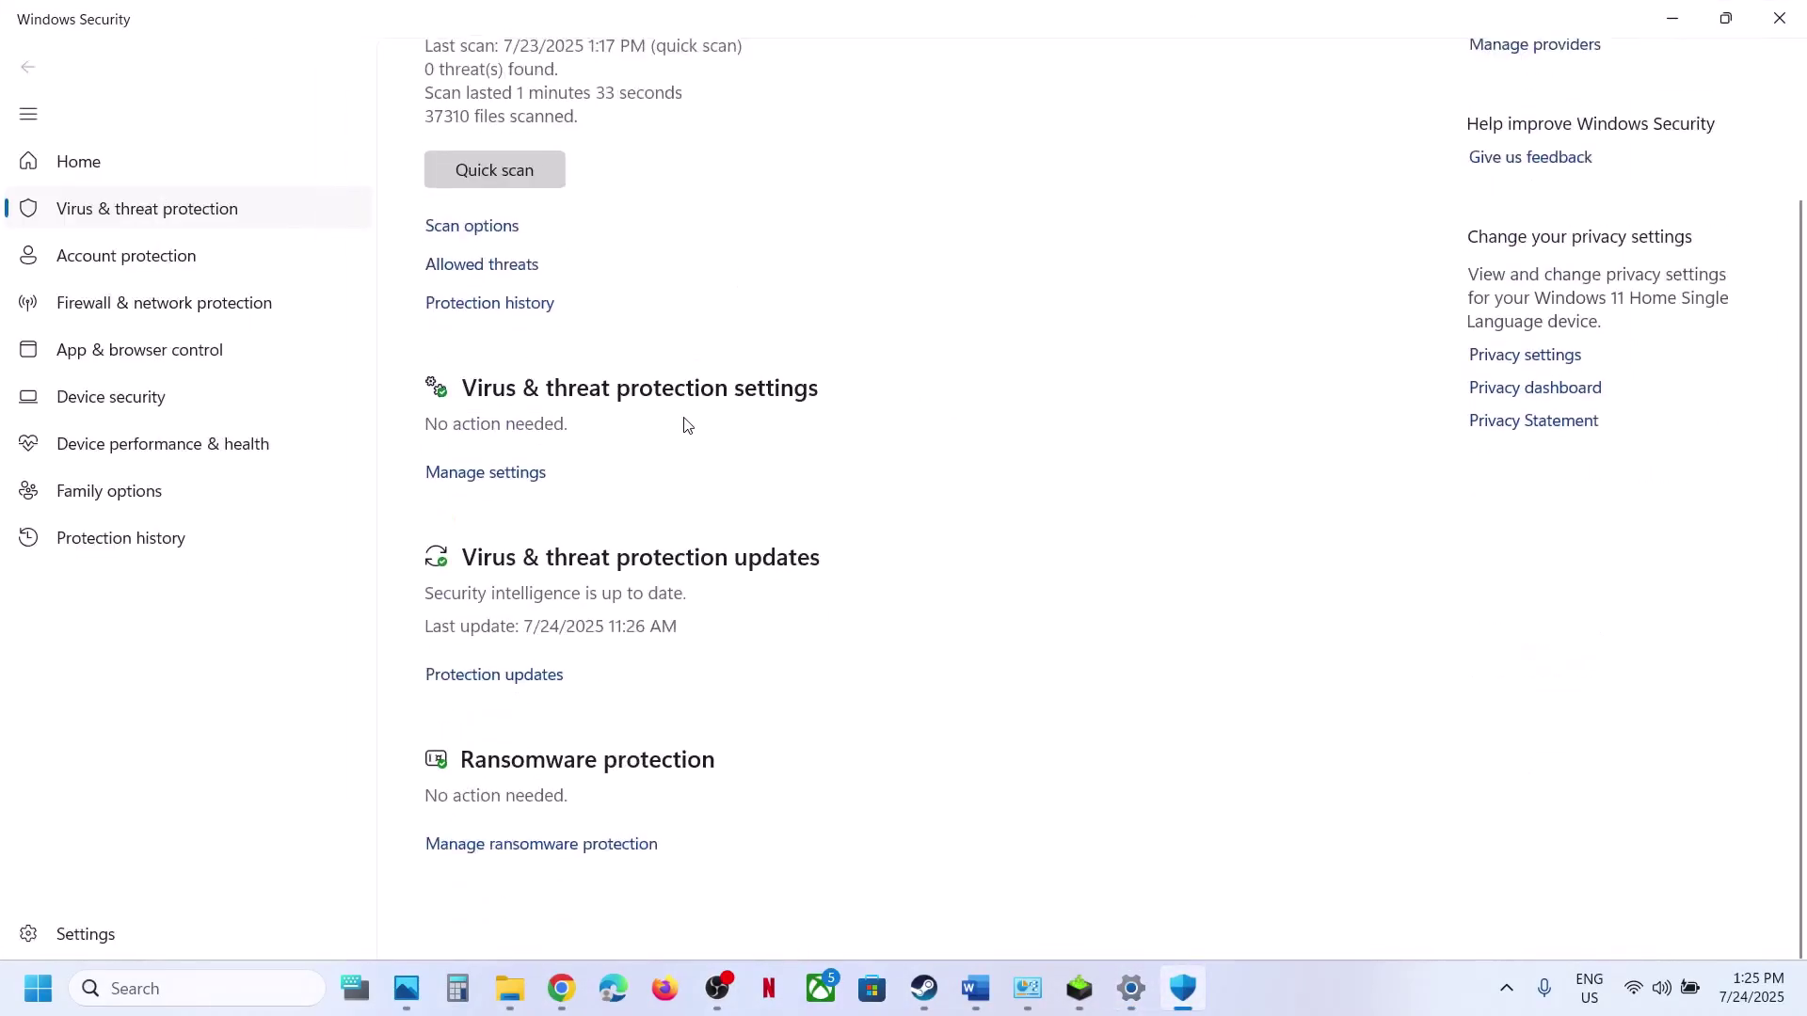
pyautogui.click(532, 871)
pyautogui.click(751, 496)
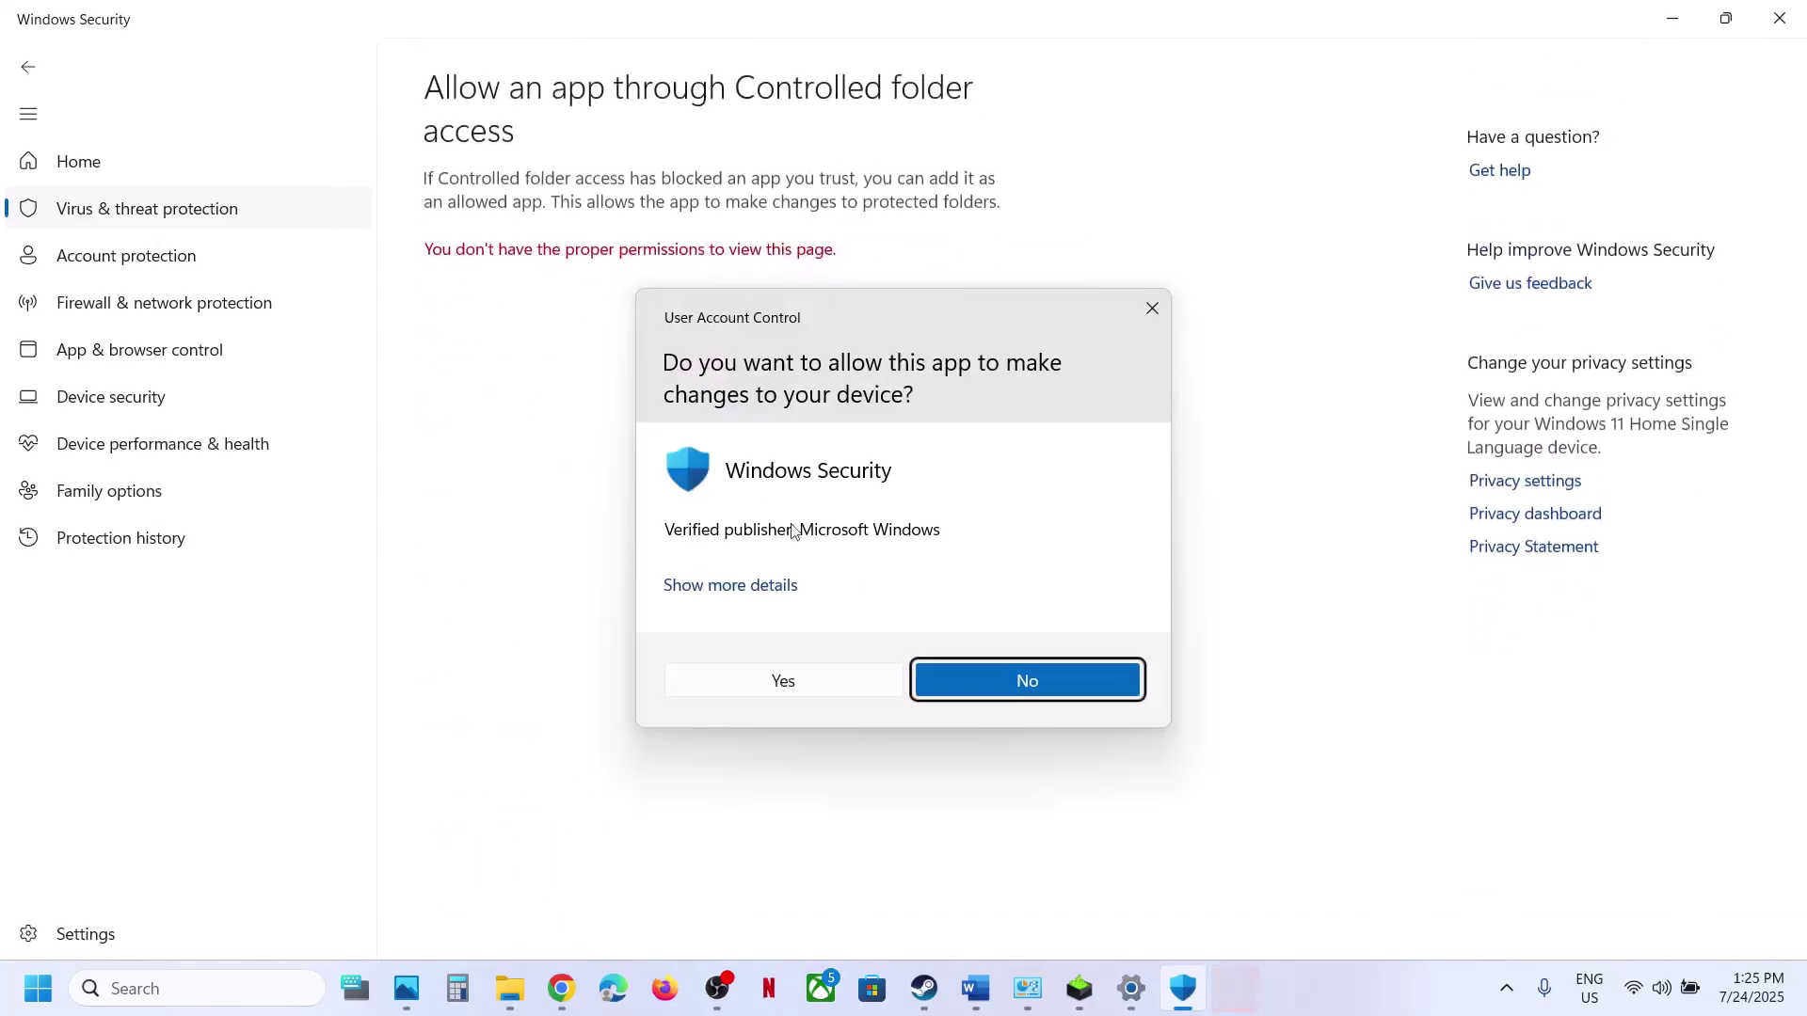
pyautogui.click(760, 684)
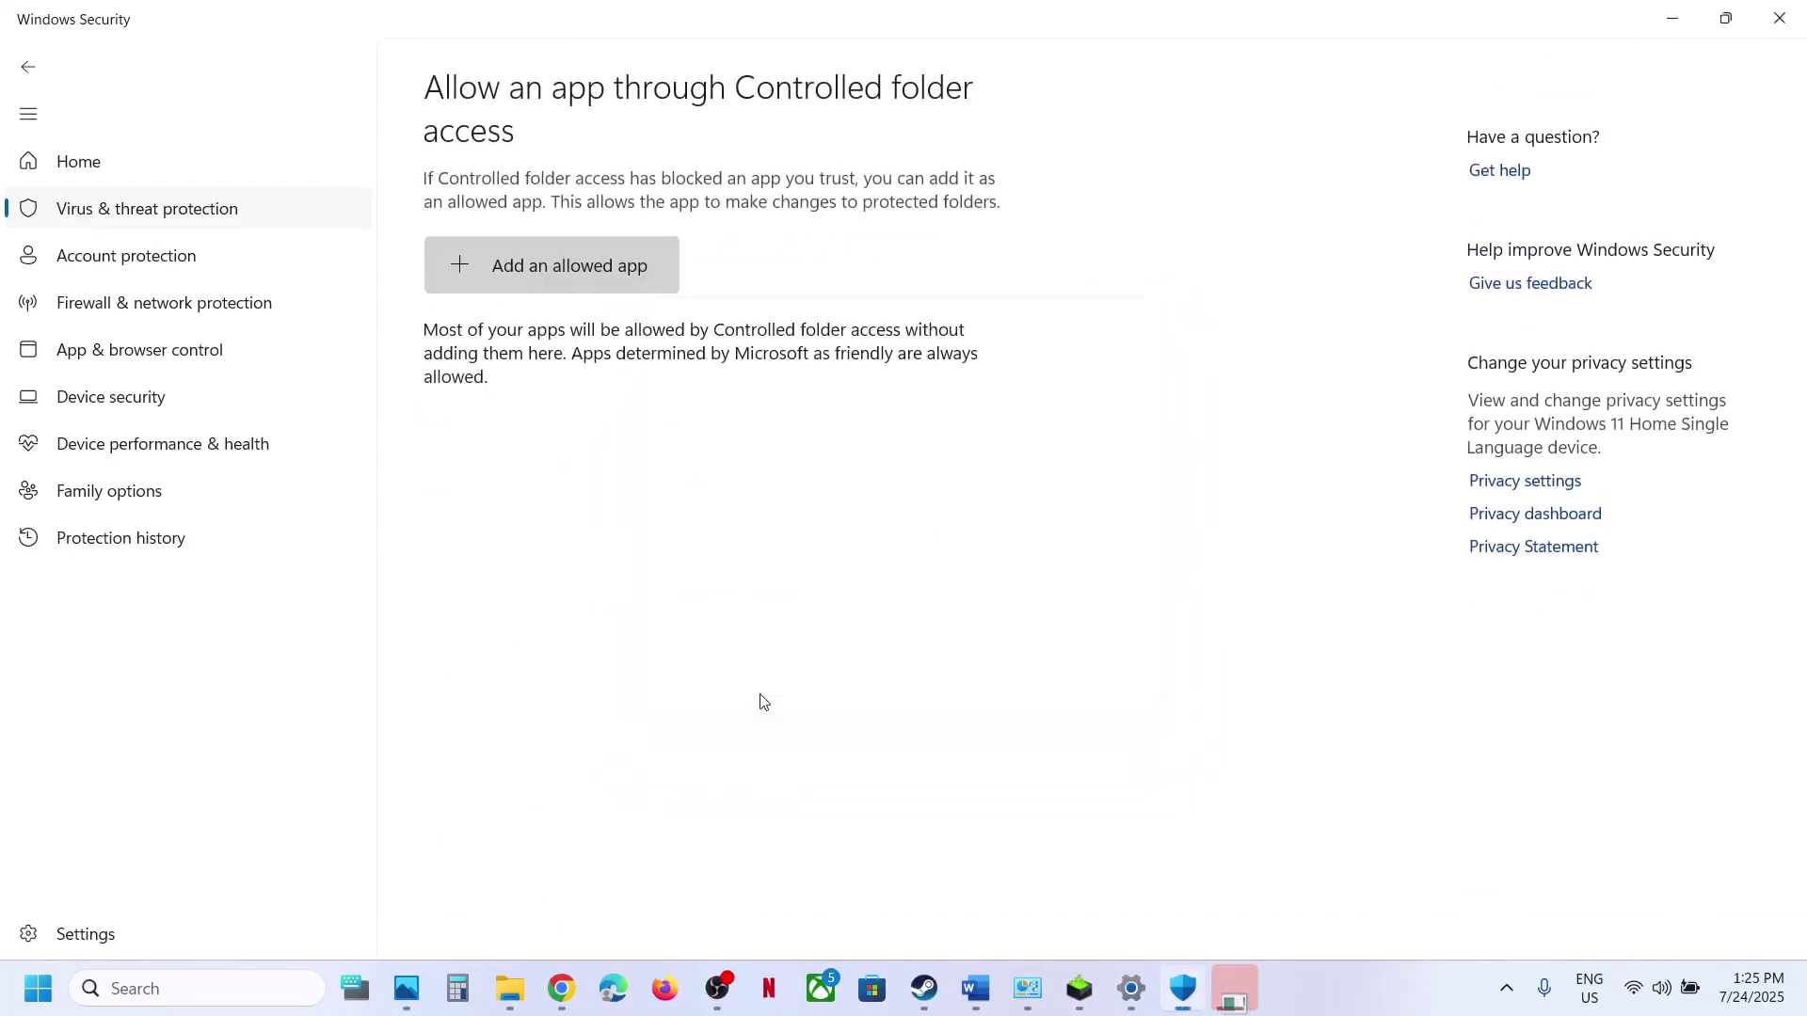
# - Add Project_Plague-Win64-Shipping from the game's Win64 folder as an app allowed through Controlled folder access
pyautogui.click(607, 292)
pyautogui.click(576, 356)
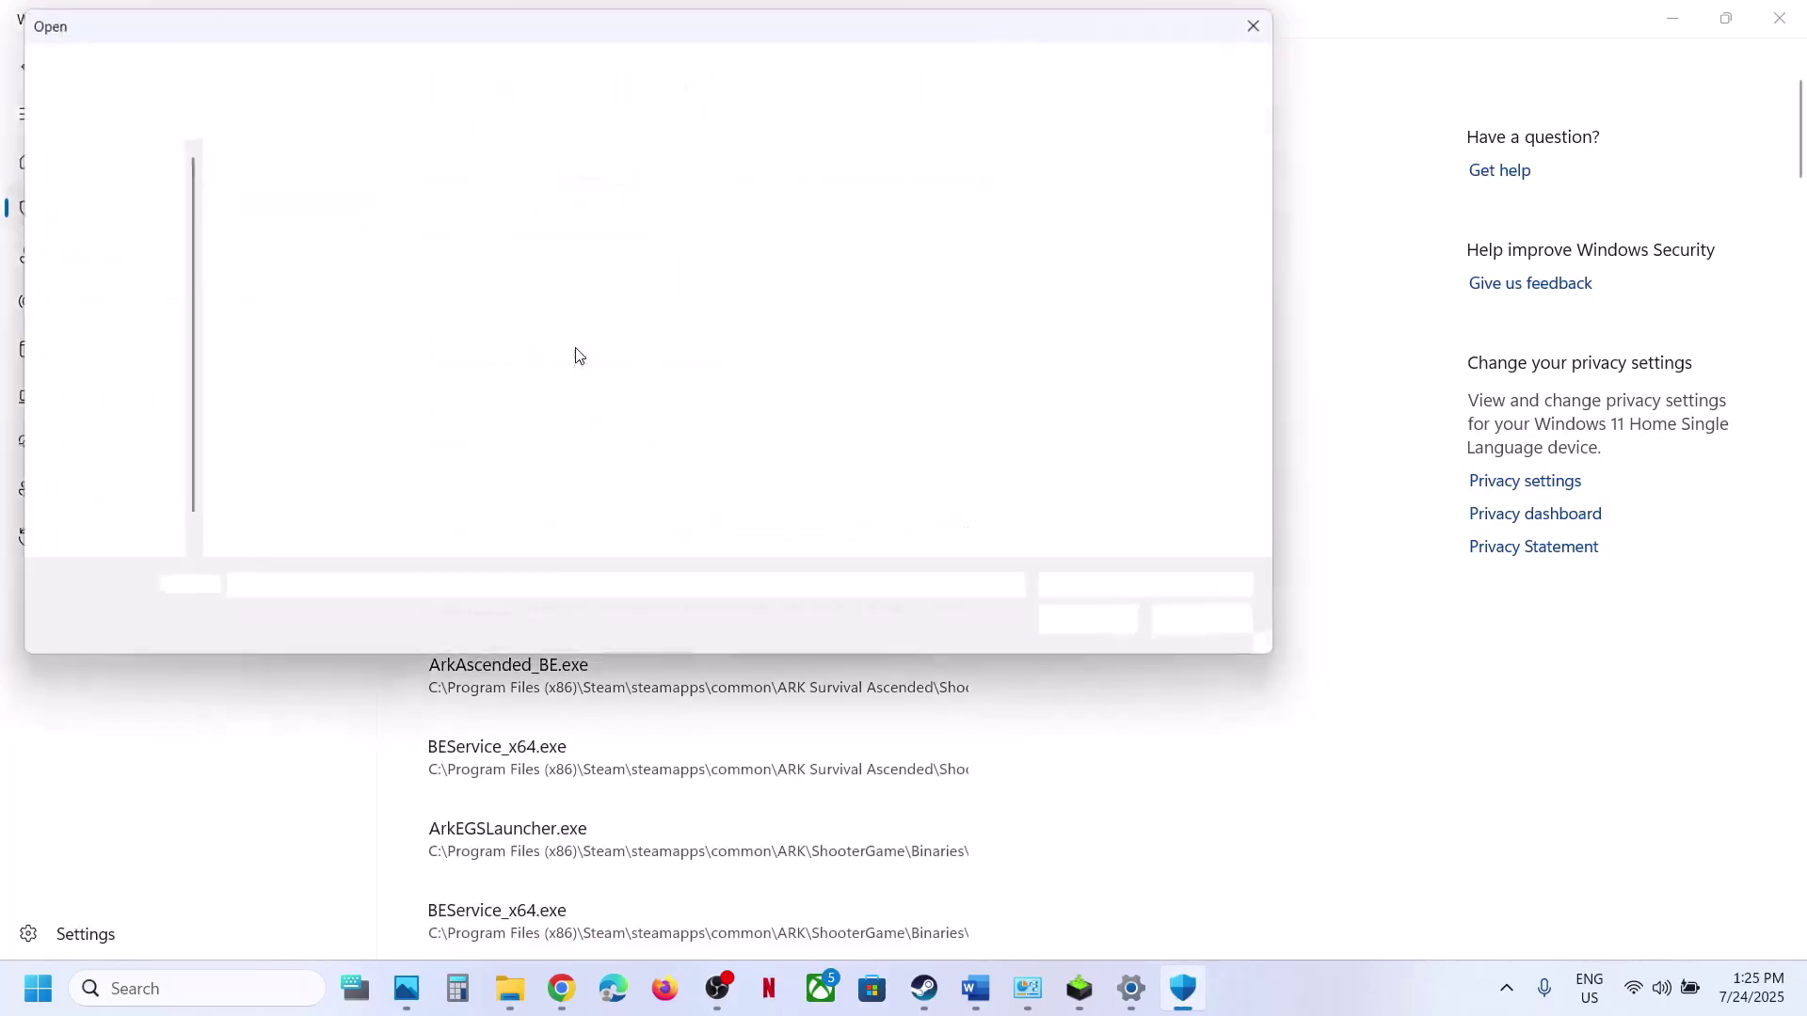
pyautogui.click(441, 247)
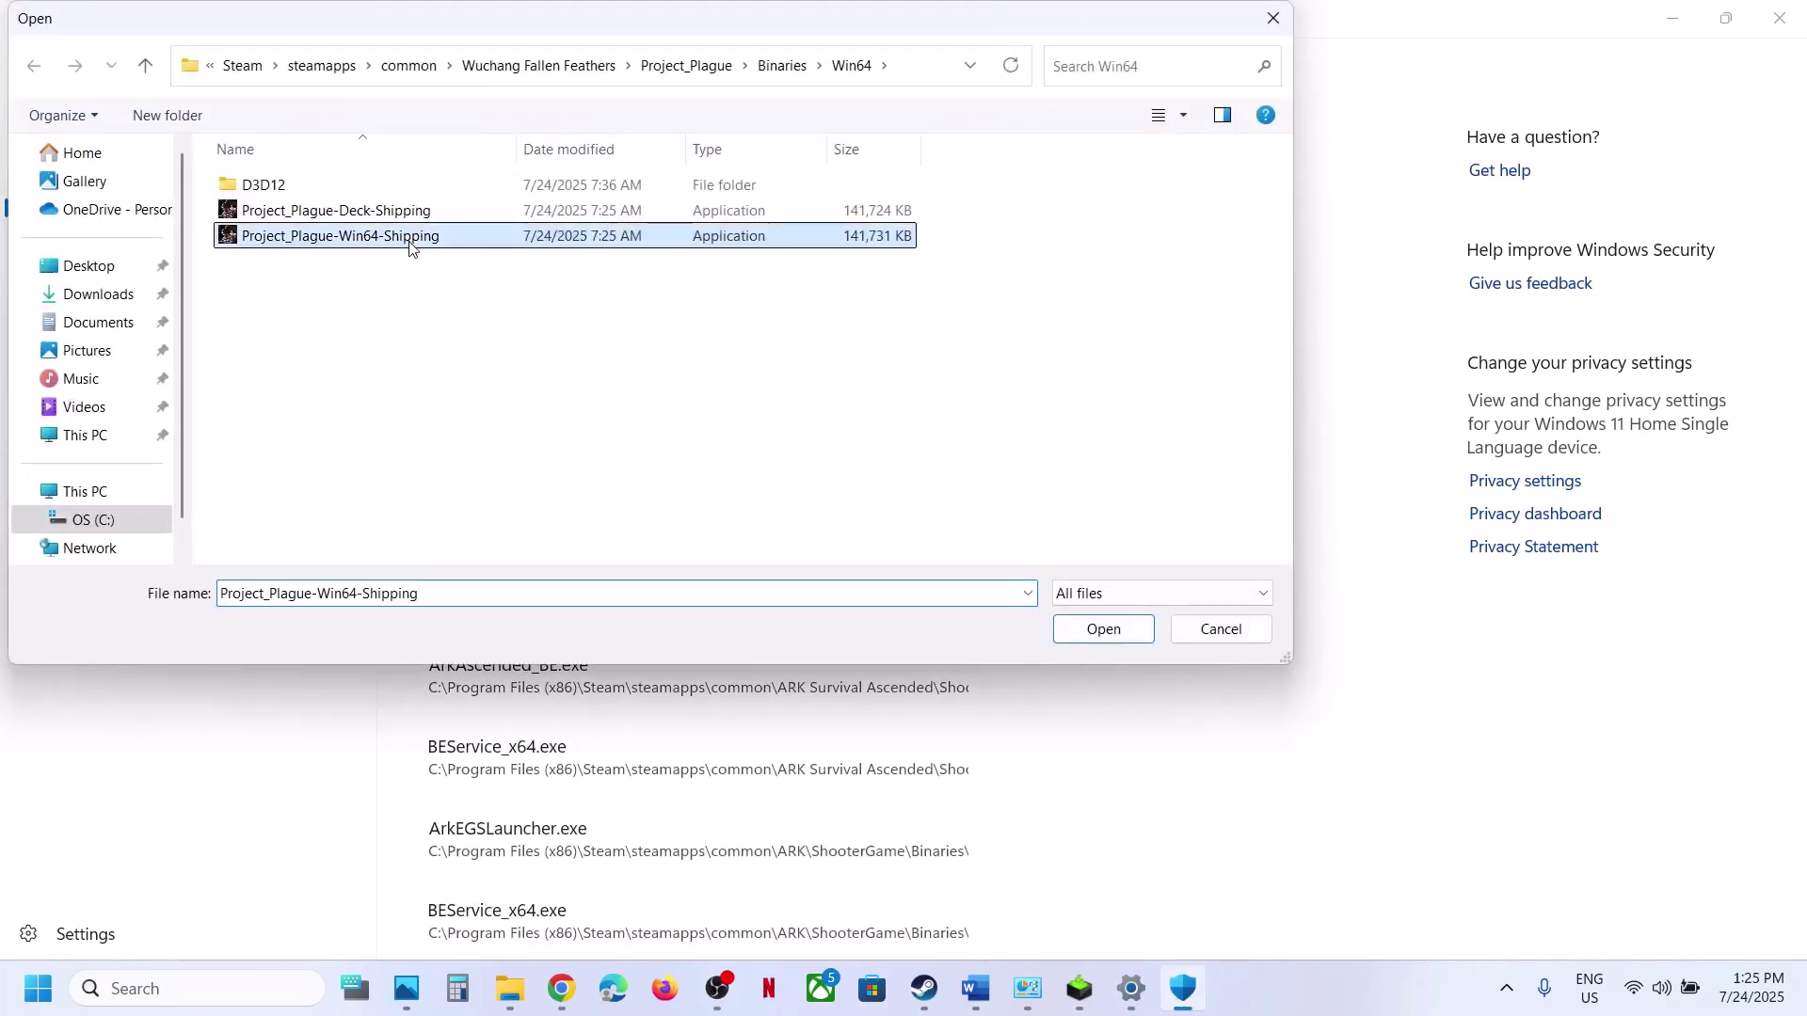
pyautogui.click(1096, 626)
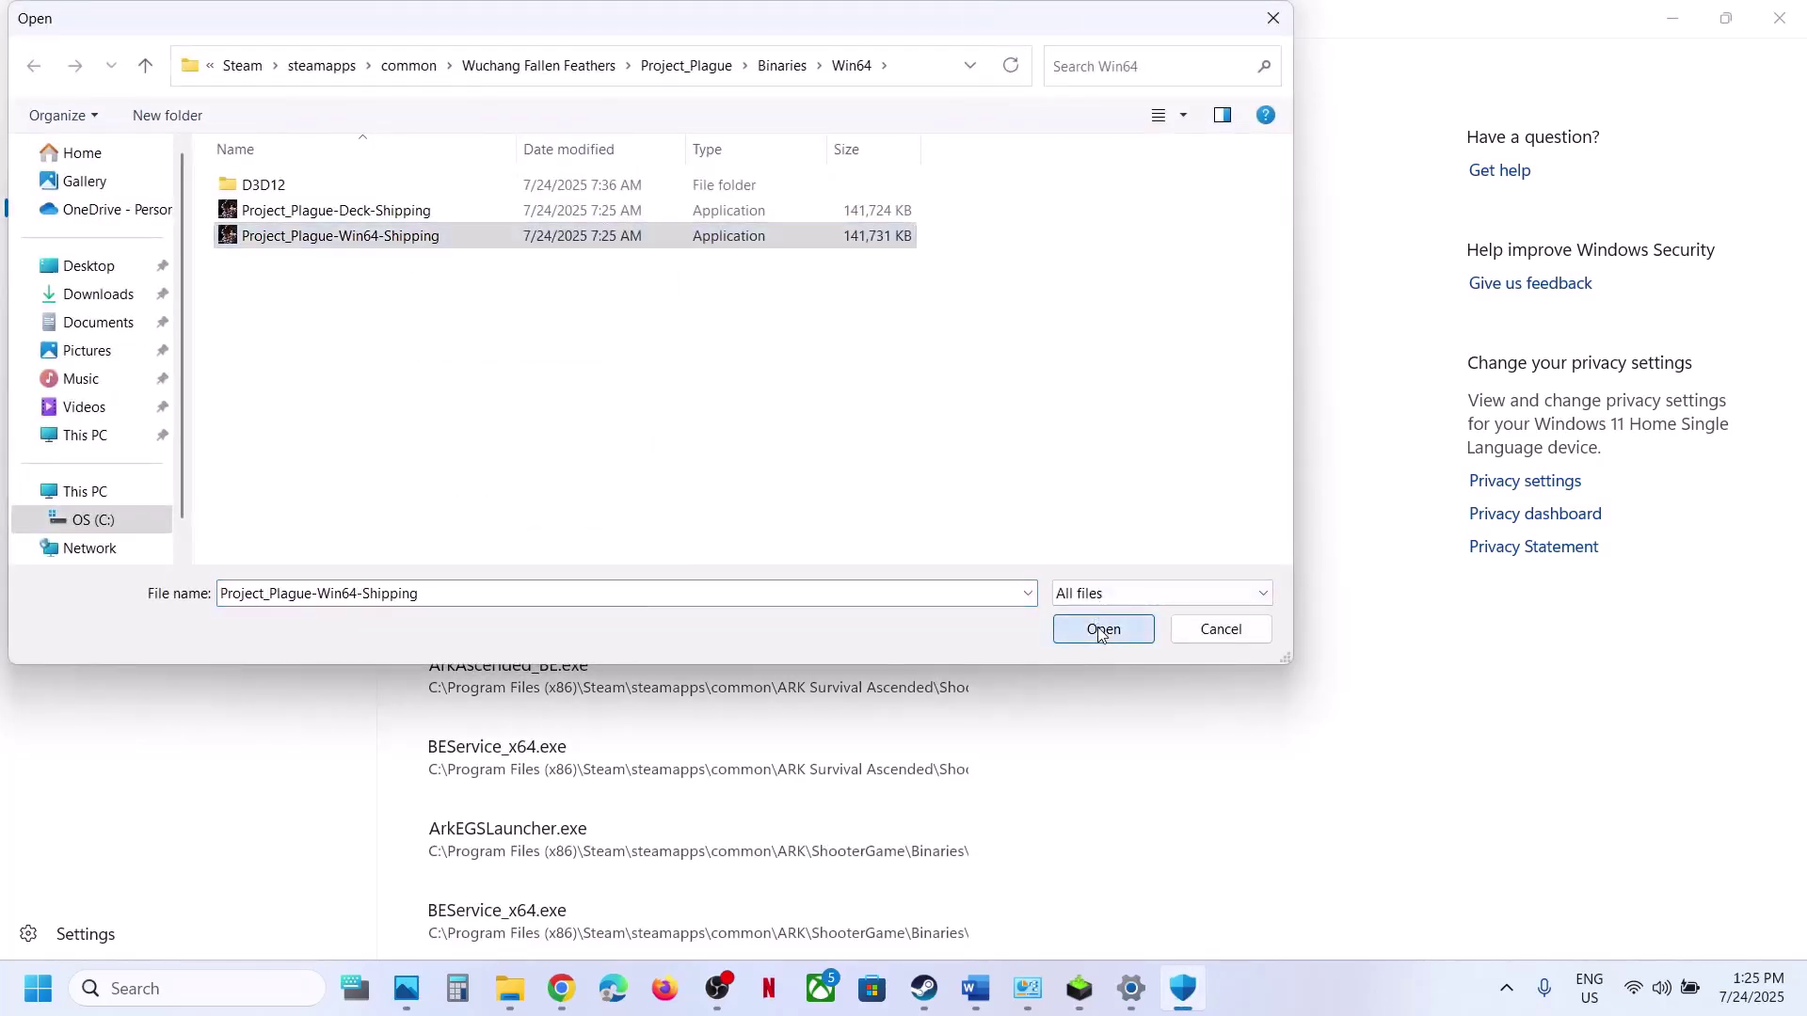
# - Add Project_Plague-Deck-Shipping from the same folder as another allowed app
pyautogui.click(613, 281)
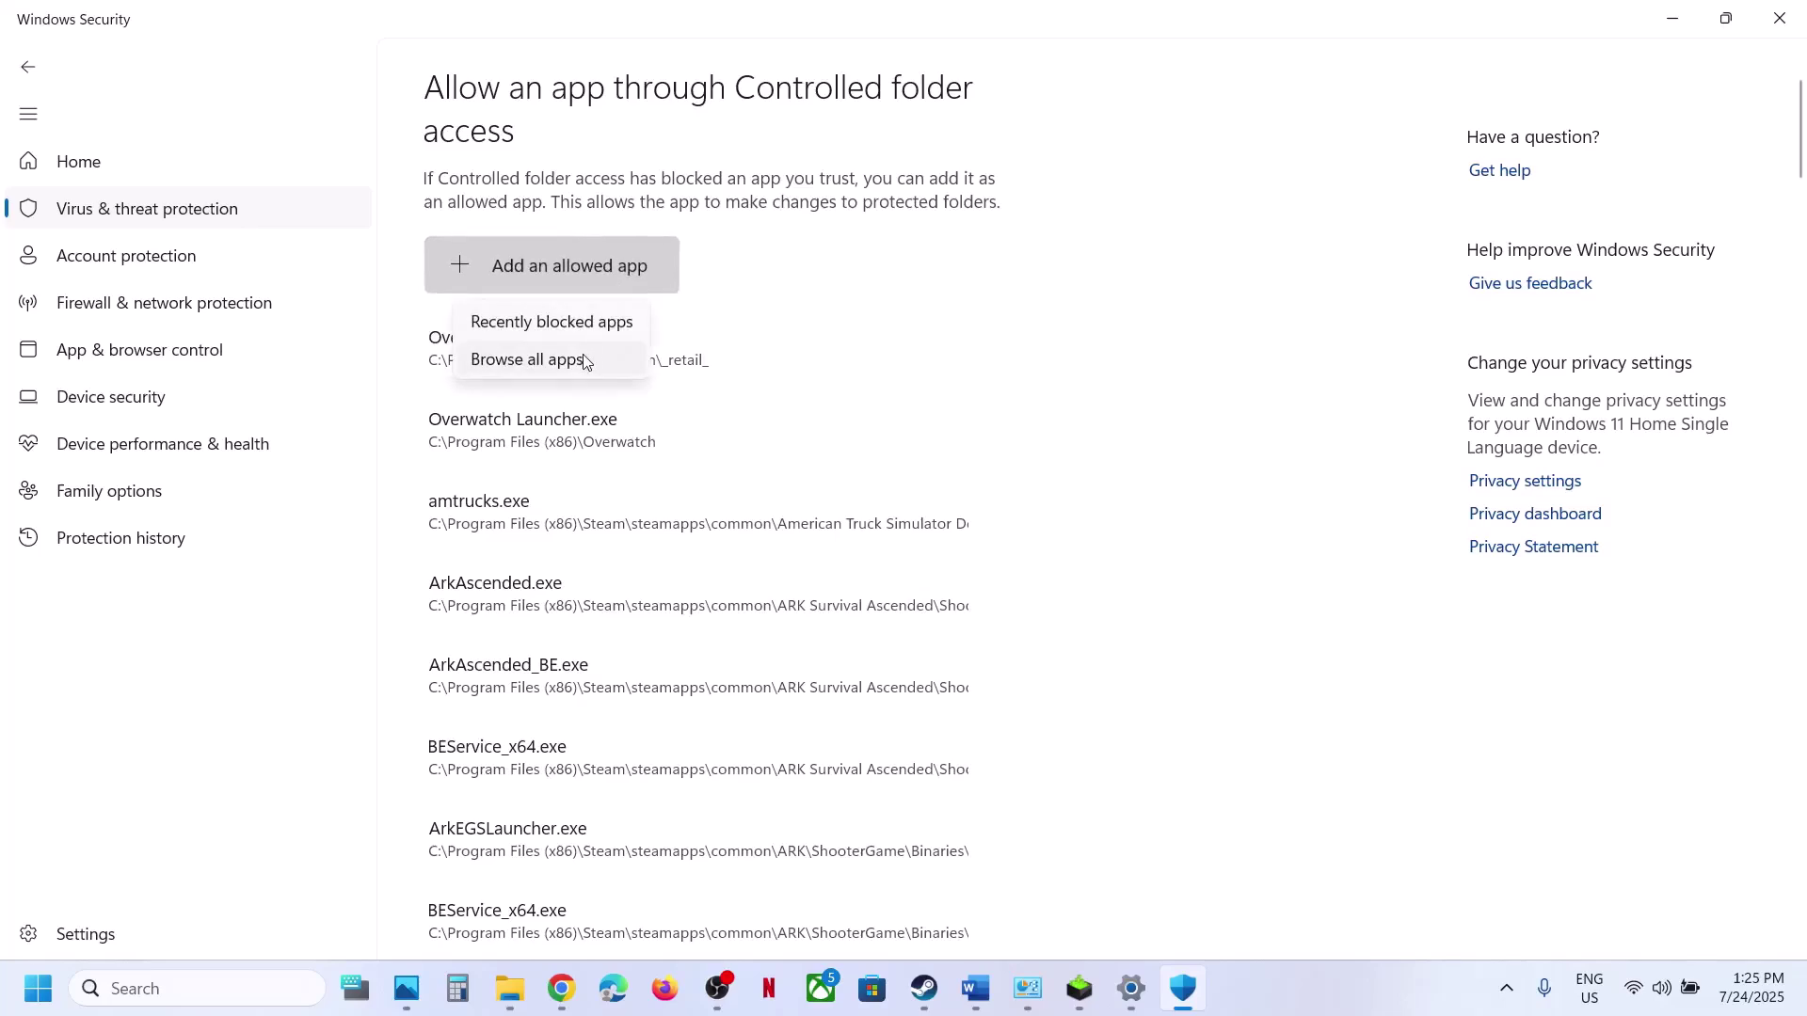
pyautogui.click(533, 346)
pyautogui.doubleClick(402, 213)
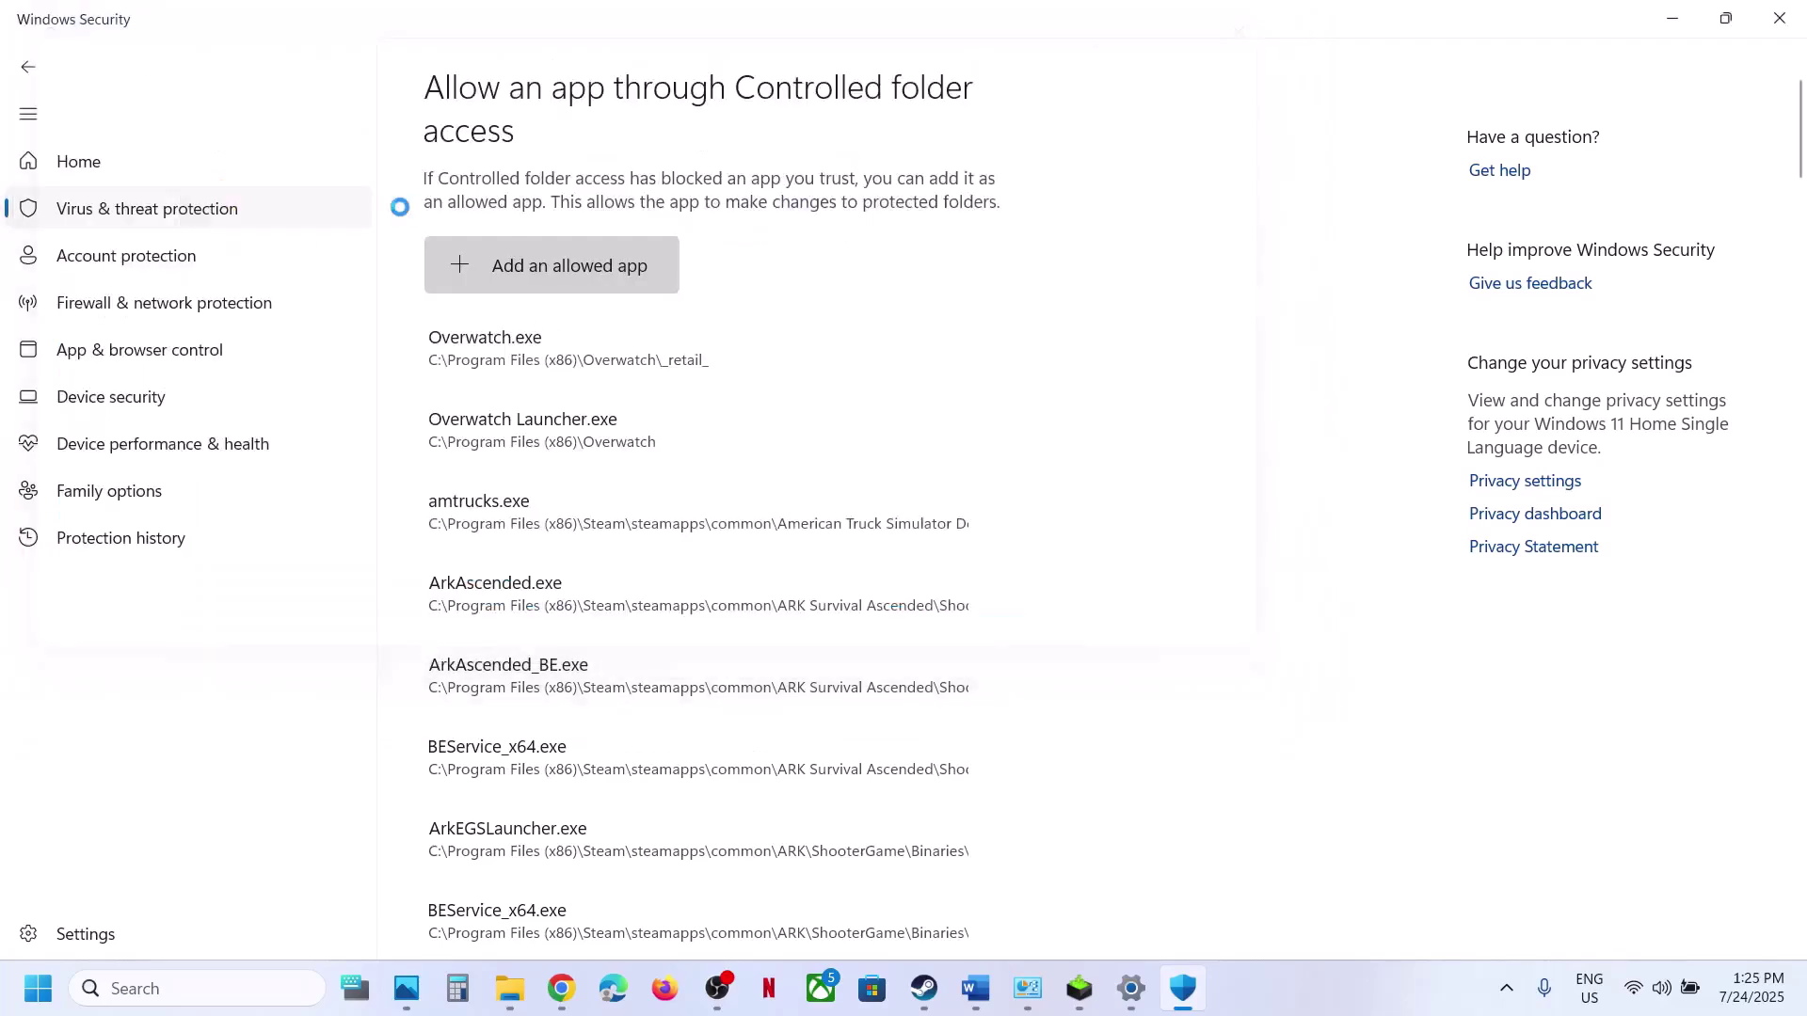
# - Add the Project_Plague application from the main Wuchang Fallen Feathers folder as an allowed app
pyautogui.click(552, 270)
pyautogui.click(470, 350)
pyautogui.click(148, 71)
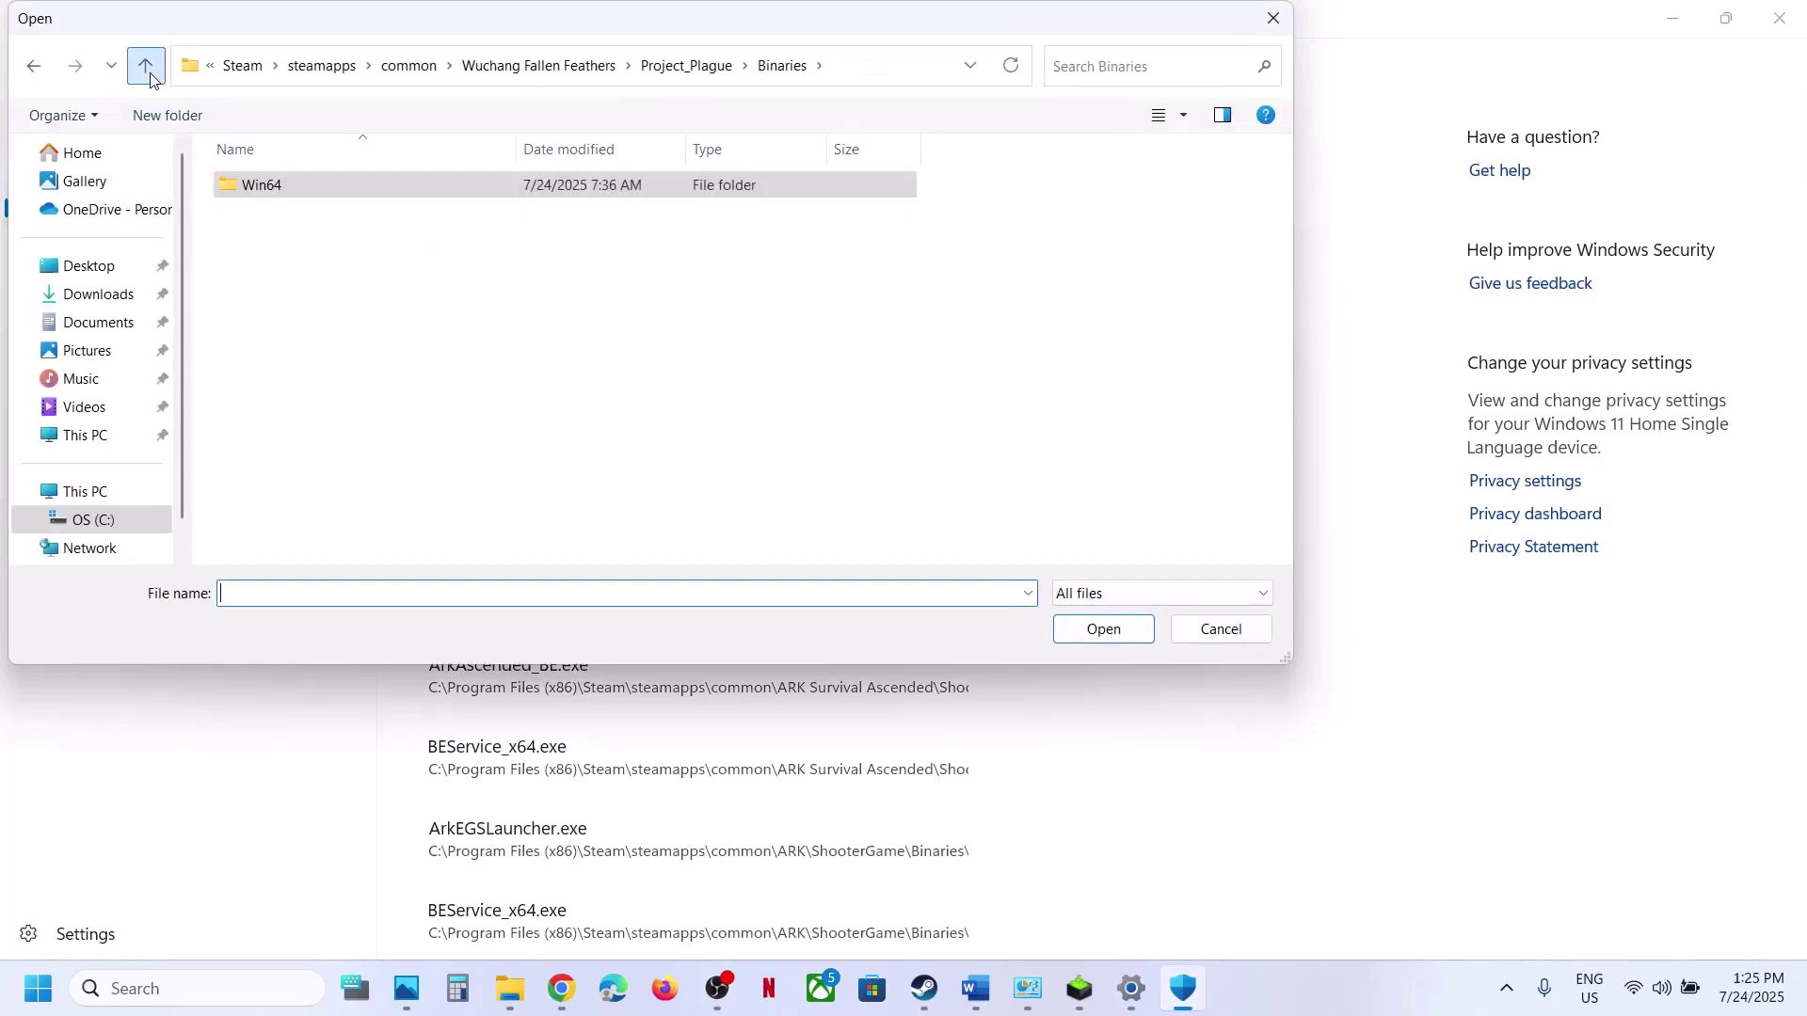
pyautogui.click(148, 72)
pyautogui.click(148, 71)
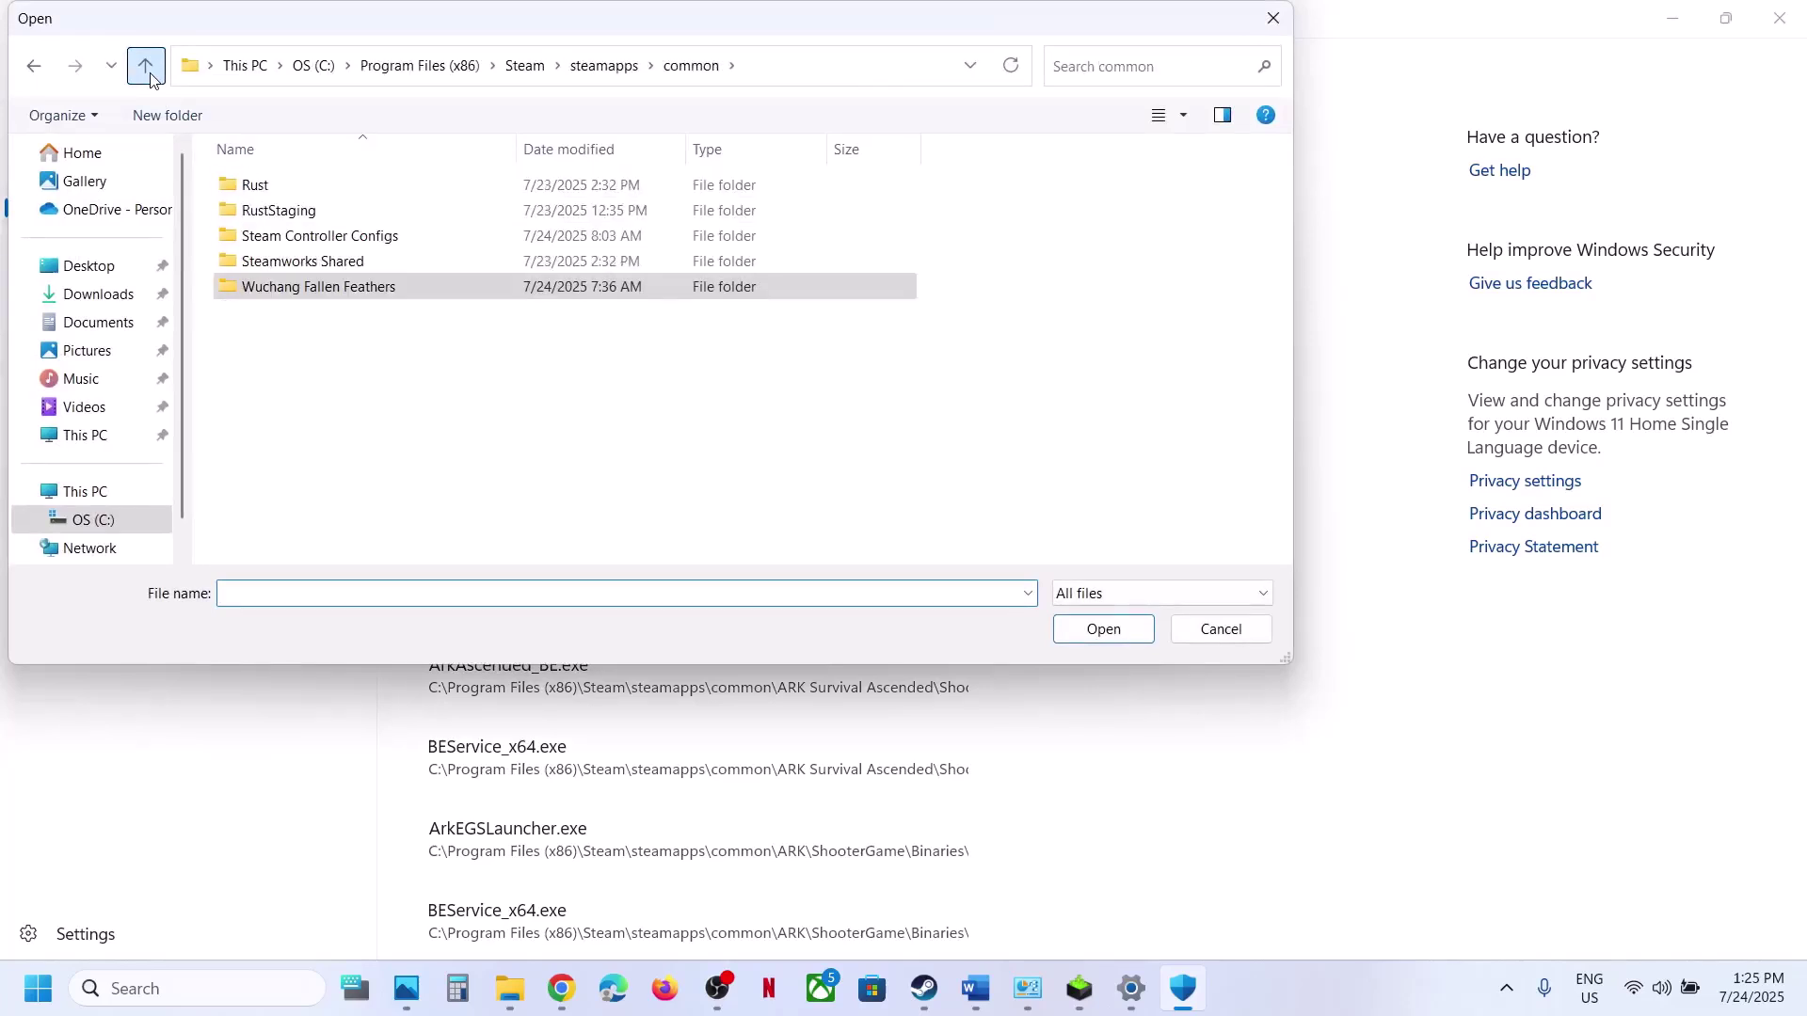
pyautogui.doubleClick(302, 287)
pyautogui.click(299, 266)
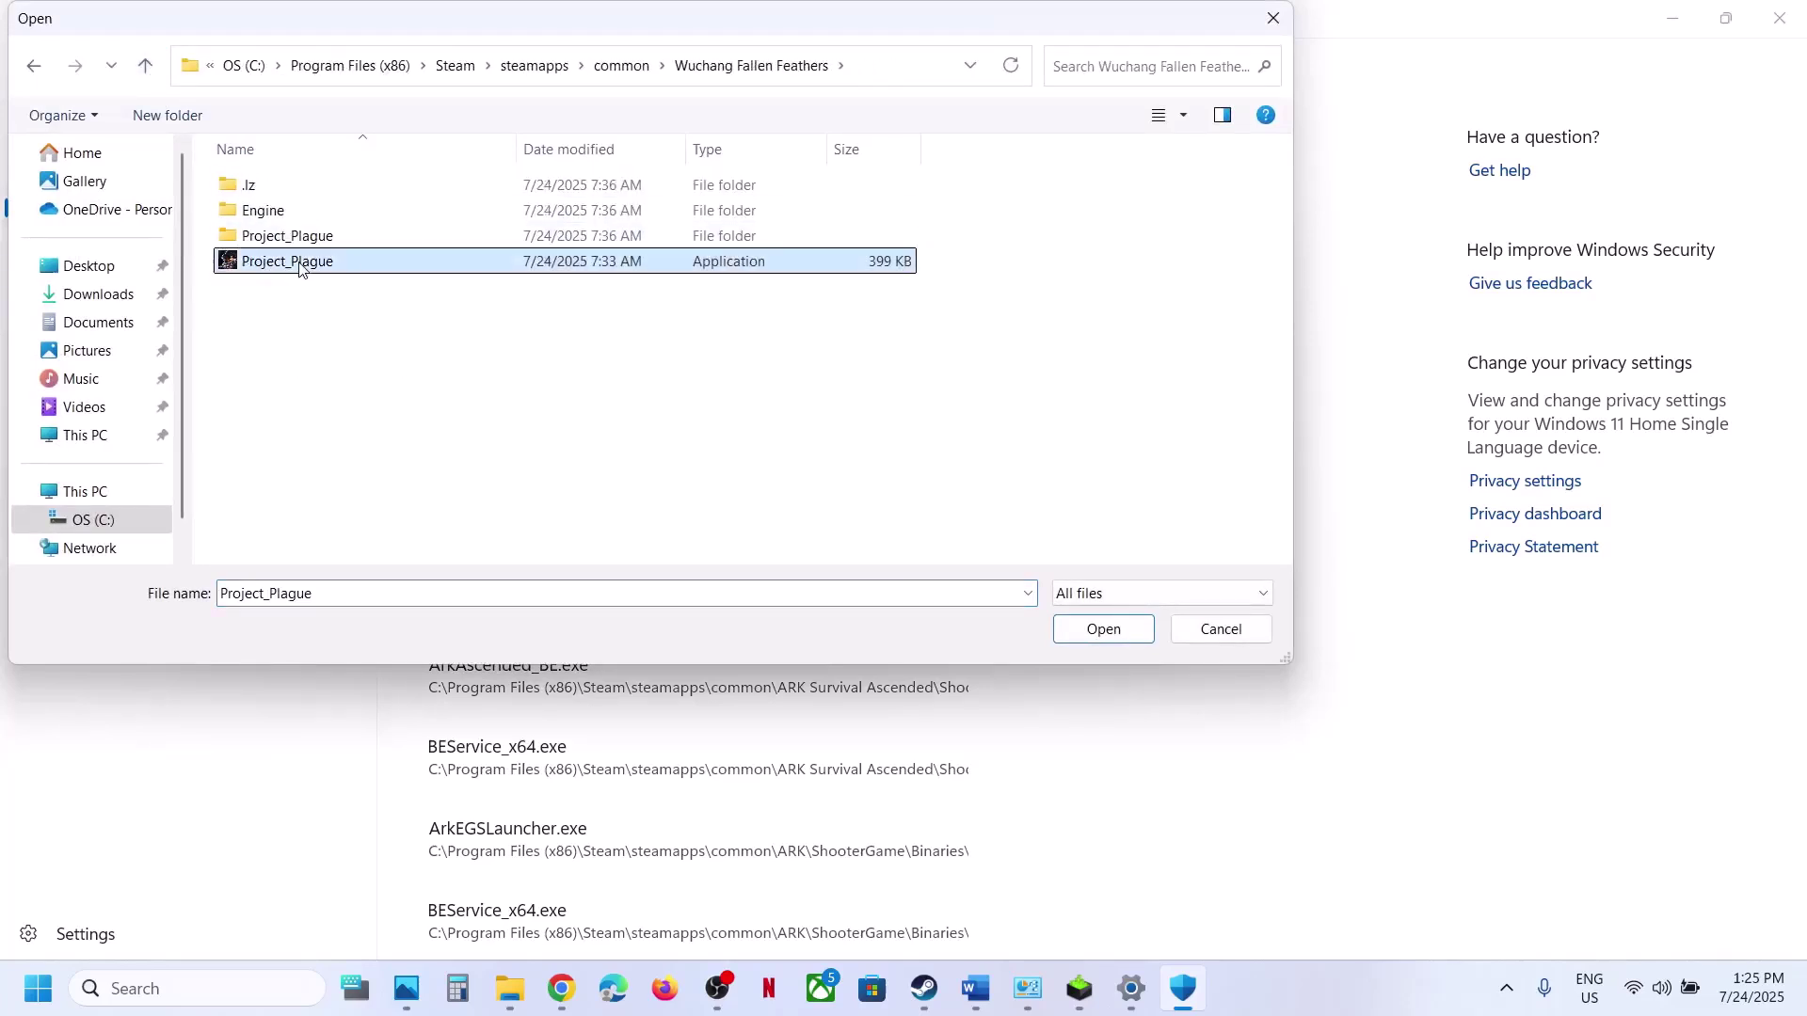
pyautogui.click(1063, 629)
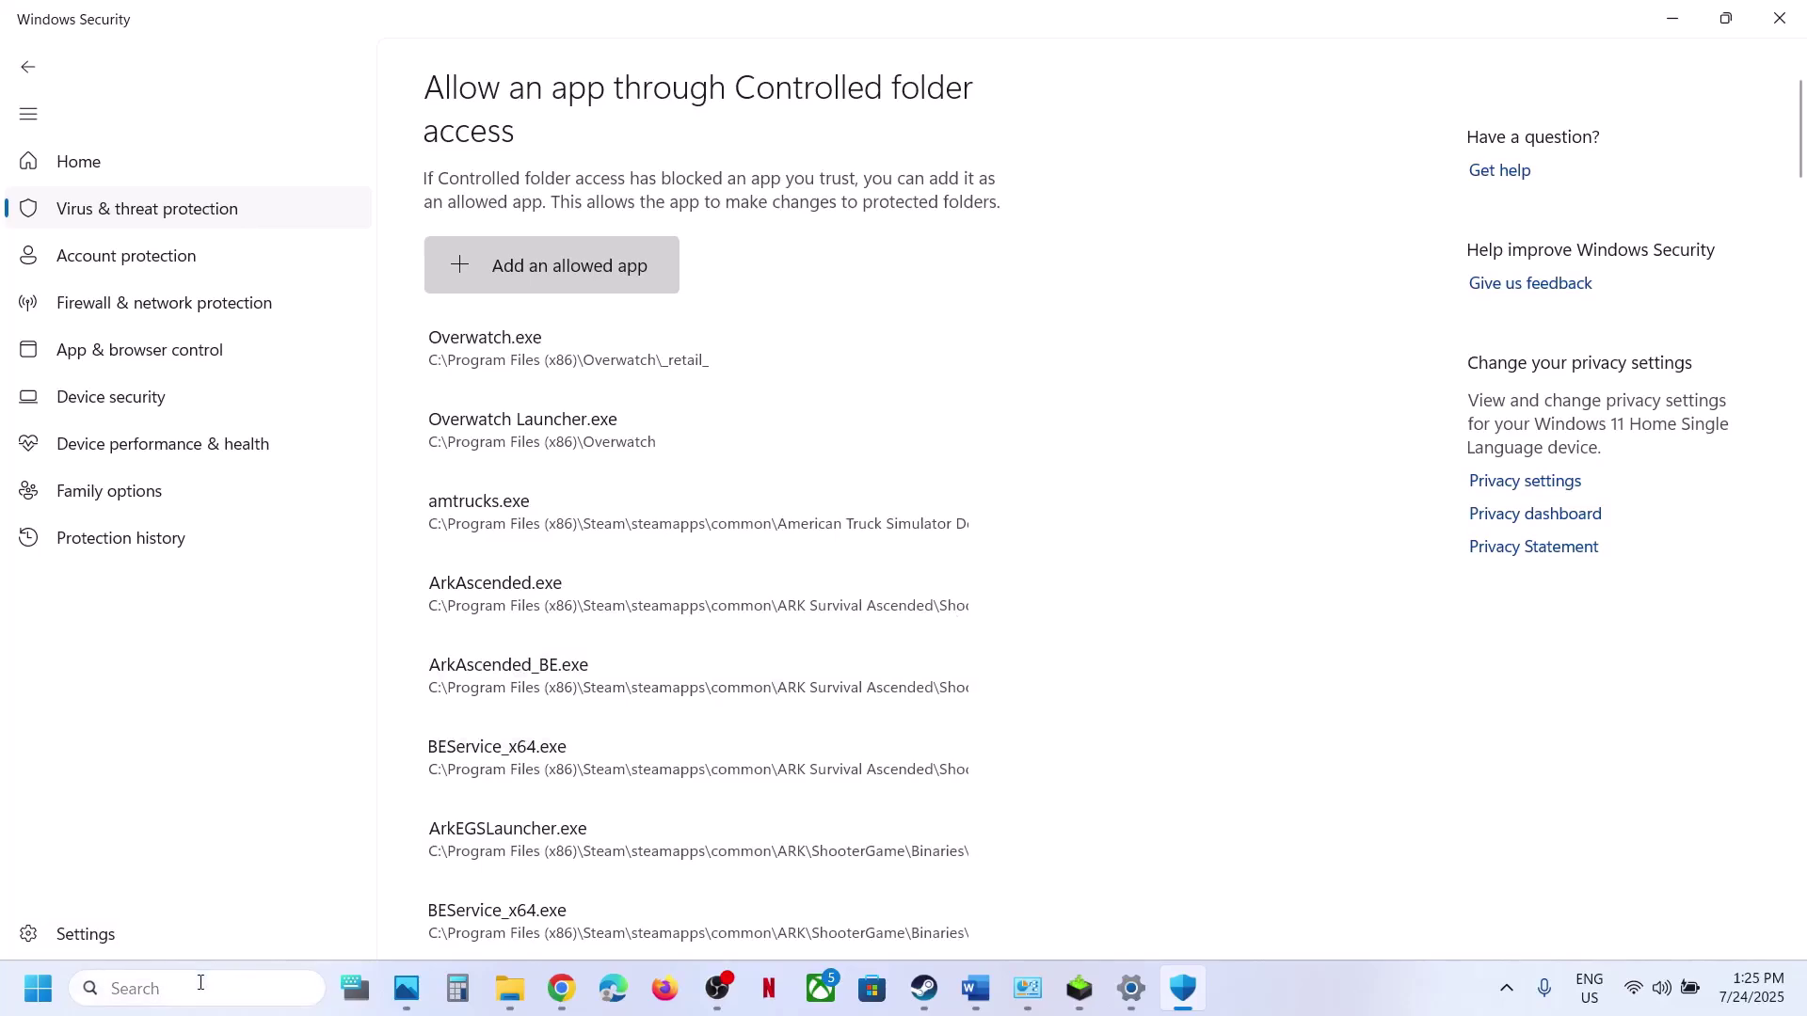
# - Search Windows for "control" and open Control Panel
pyautogui.click(201, 986)
pyautogui.write('control')
pyautogui.press('Return')
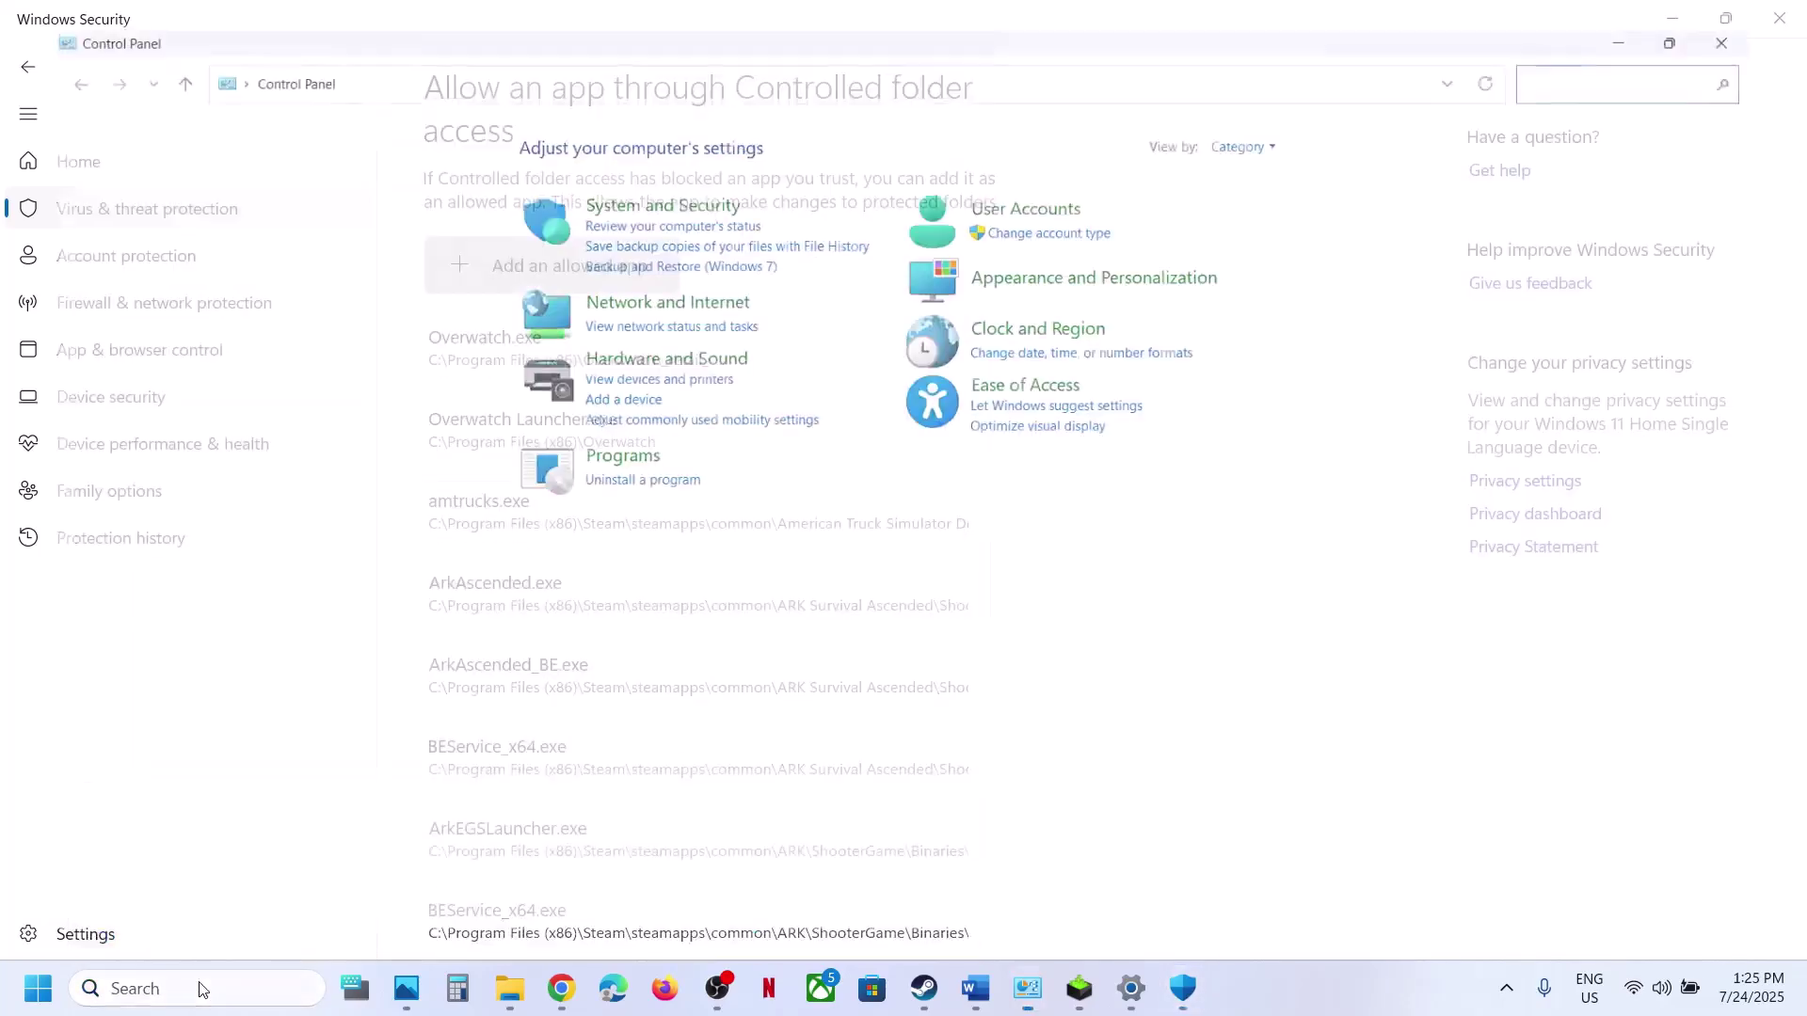
# - Open the list of apps allowed through Windows Defender Firewall and unlock its settings for changes
pyautogui.click(602, 187)
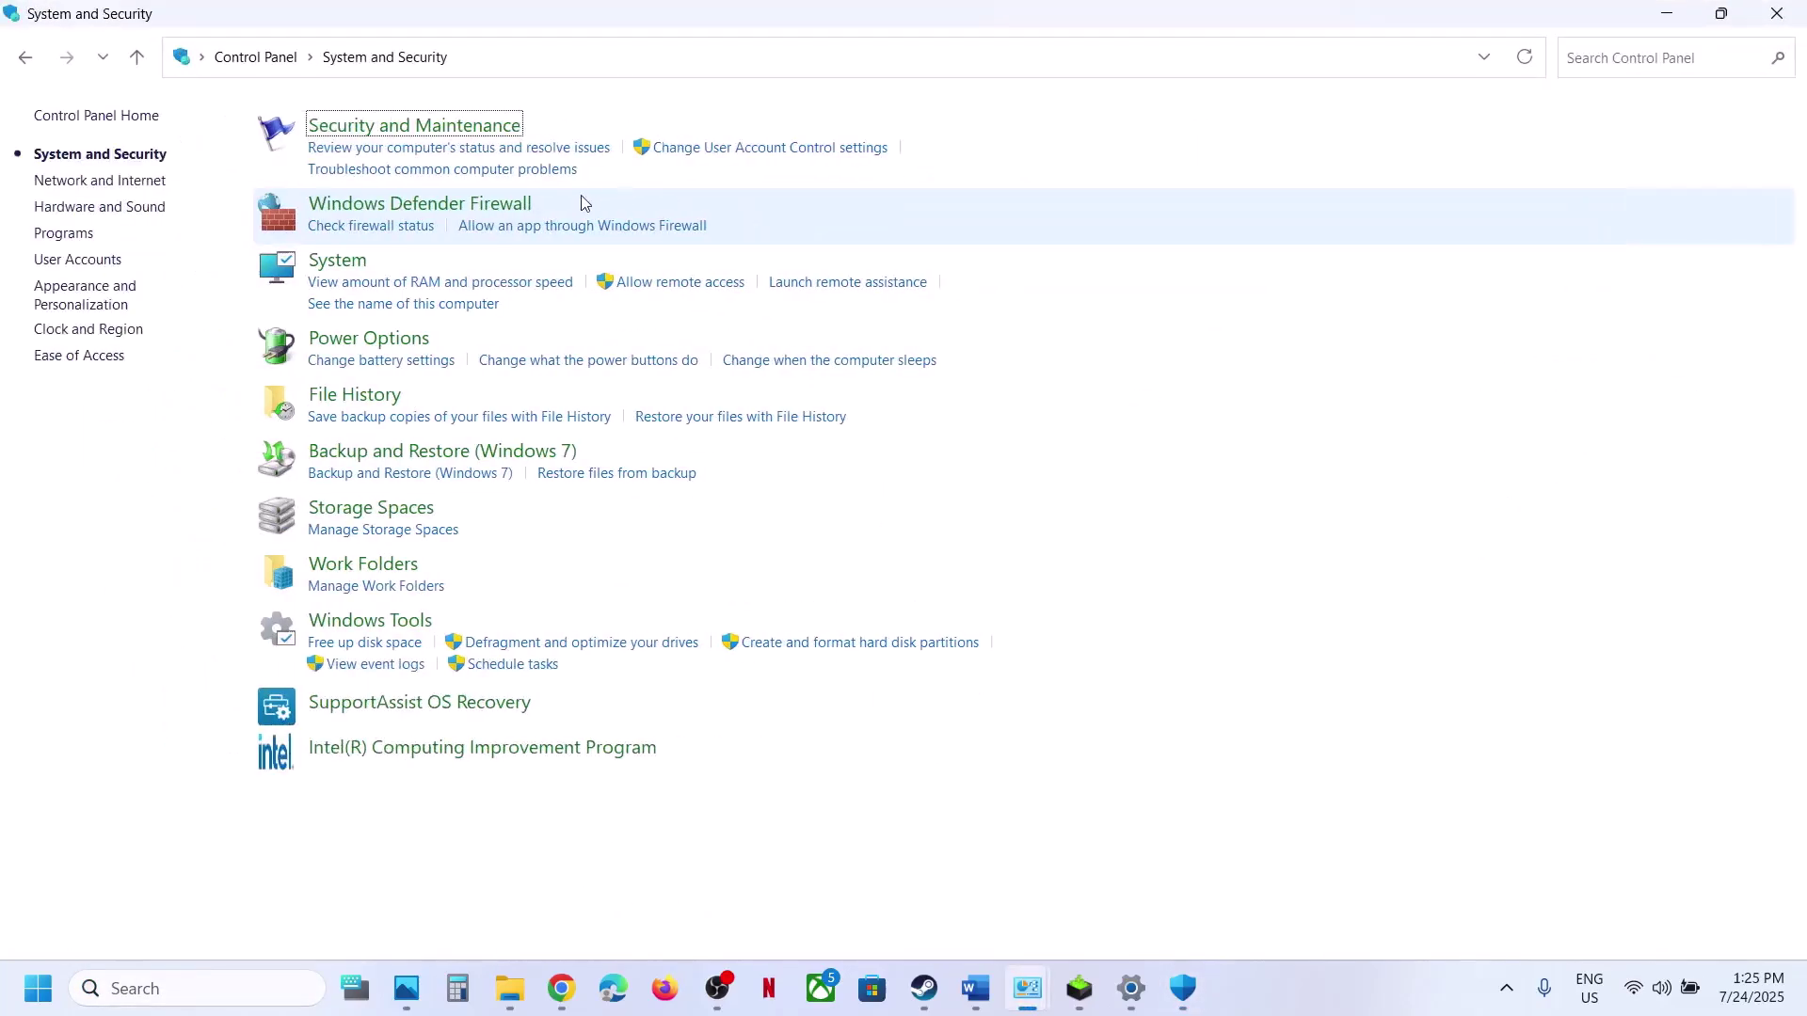
pyautogui.click(473, 205)
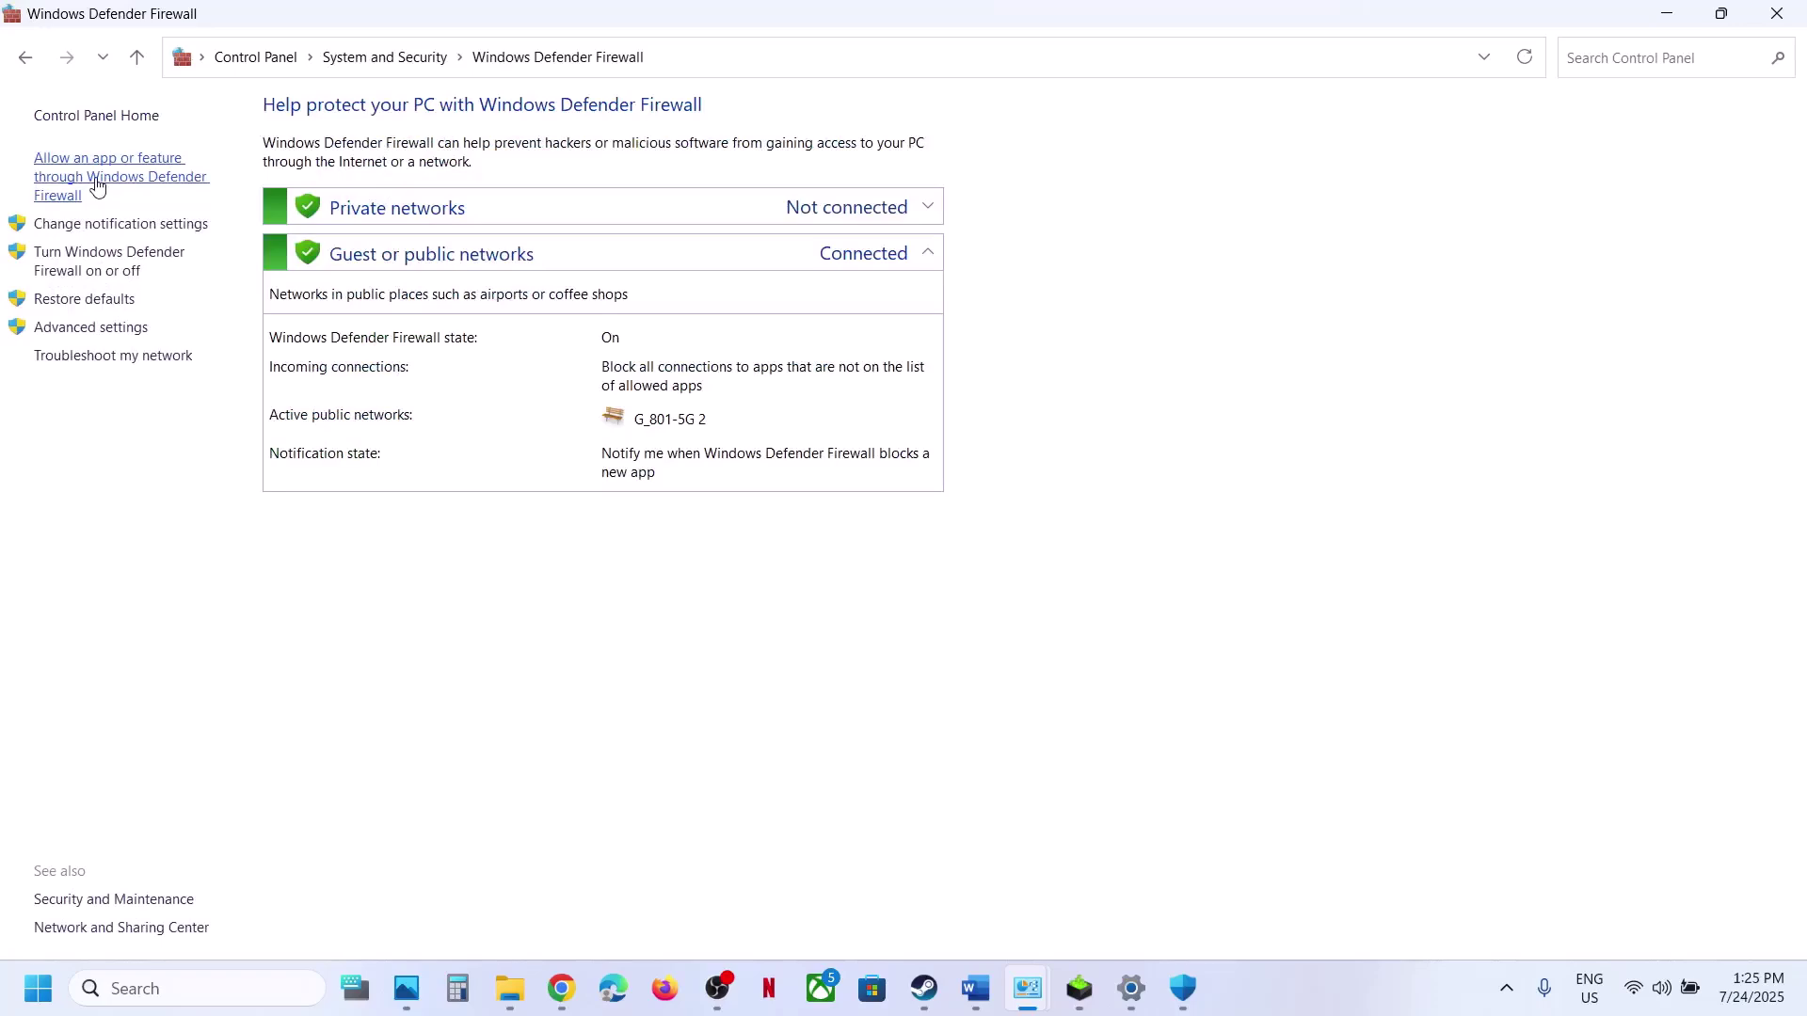
pyautogui.click(97, 186)
pyautogui.click(1173, 188)
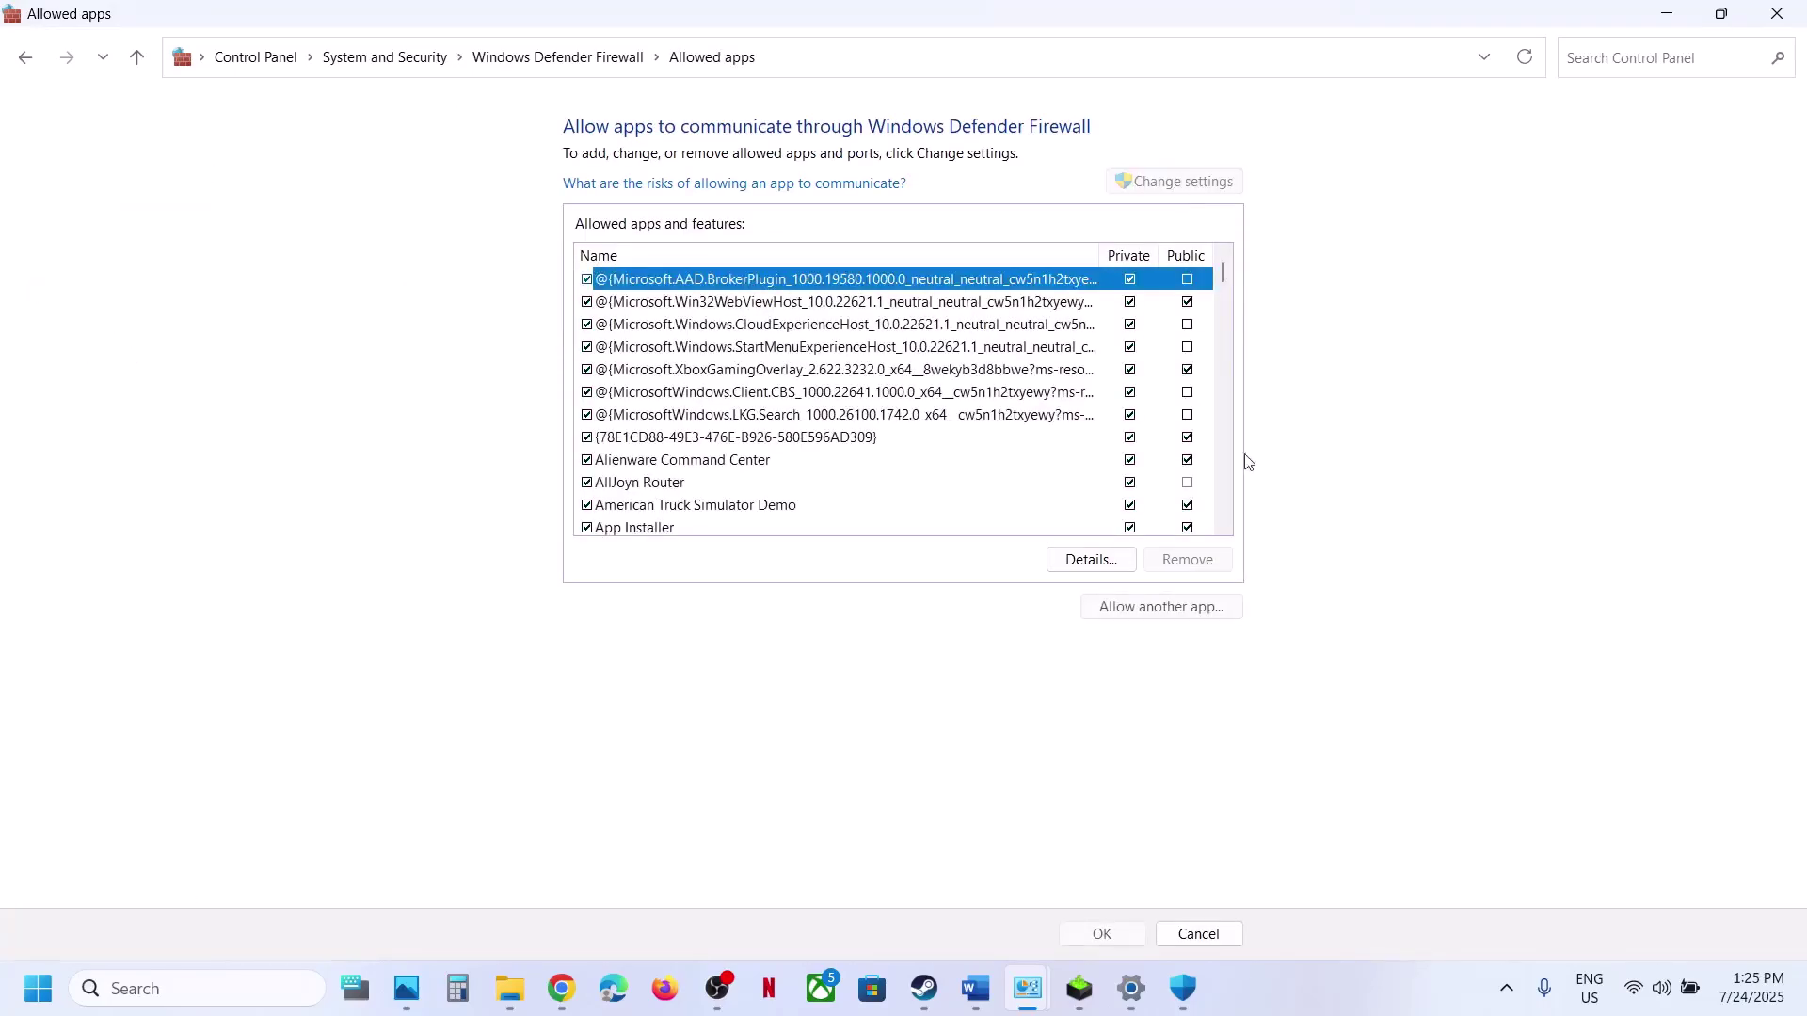
# - Try to add Project_Plague-Win64-Shipping from the game's Win64 folder as an app allowed through the firewall
pyautogui.click(1167, 610)
pyautogui.click(1053, 597)
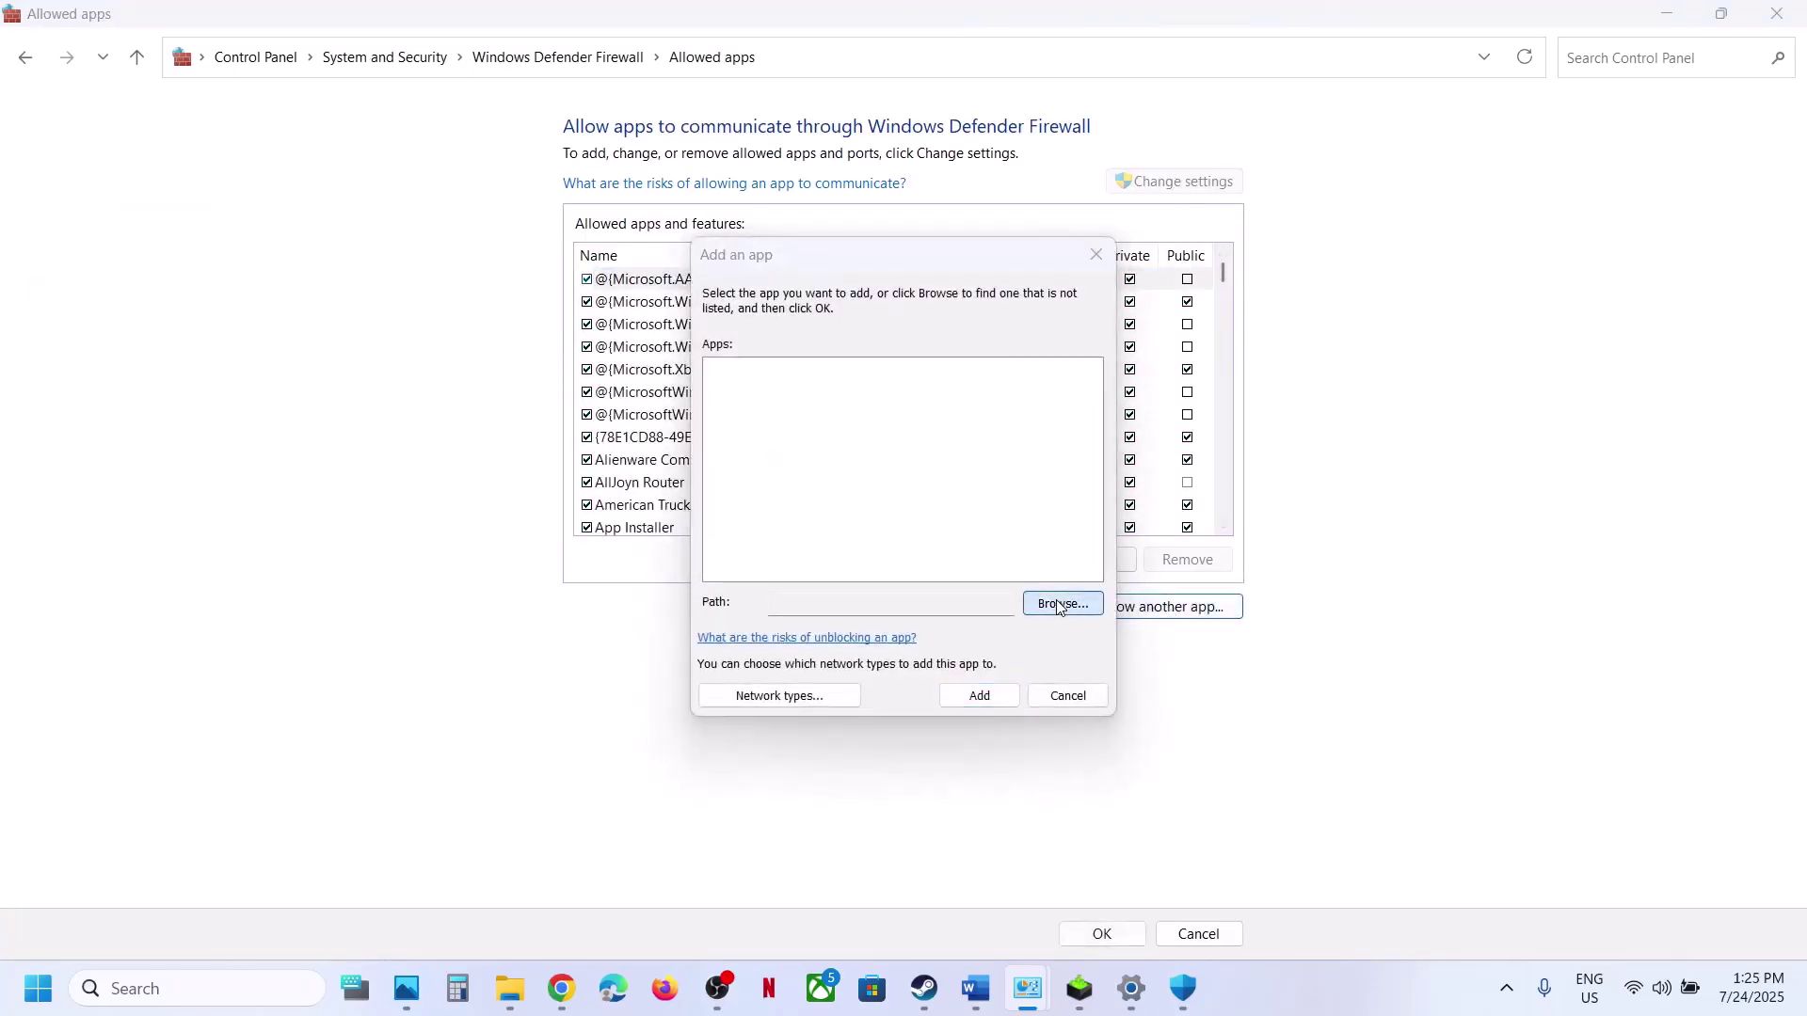
pyautogui.click(1041, 515)
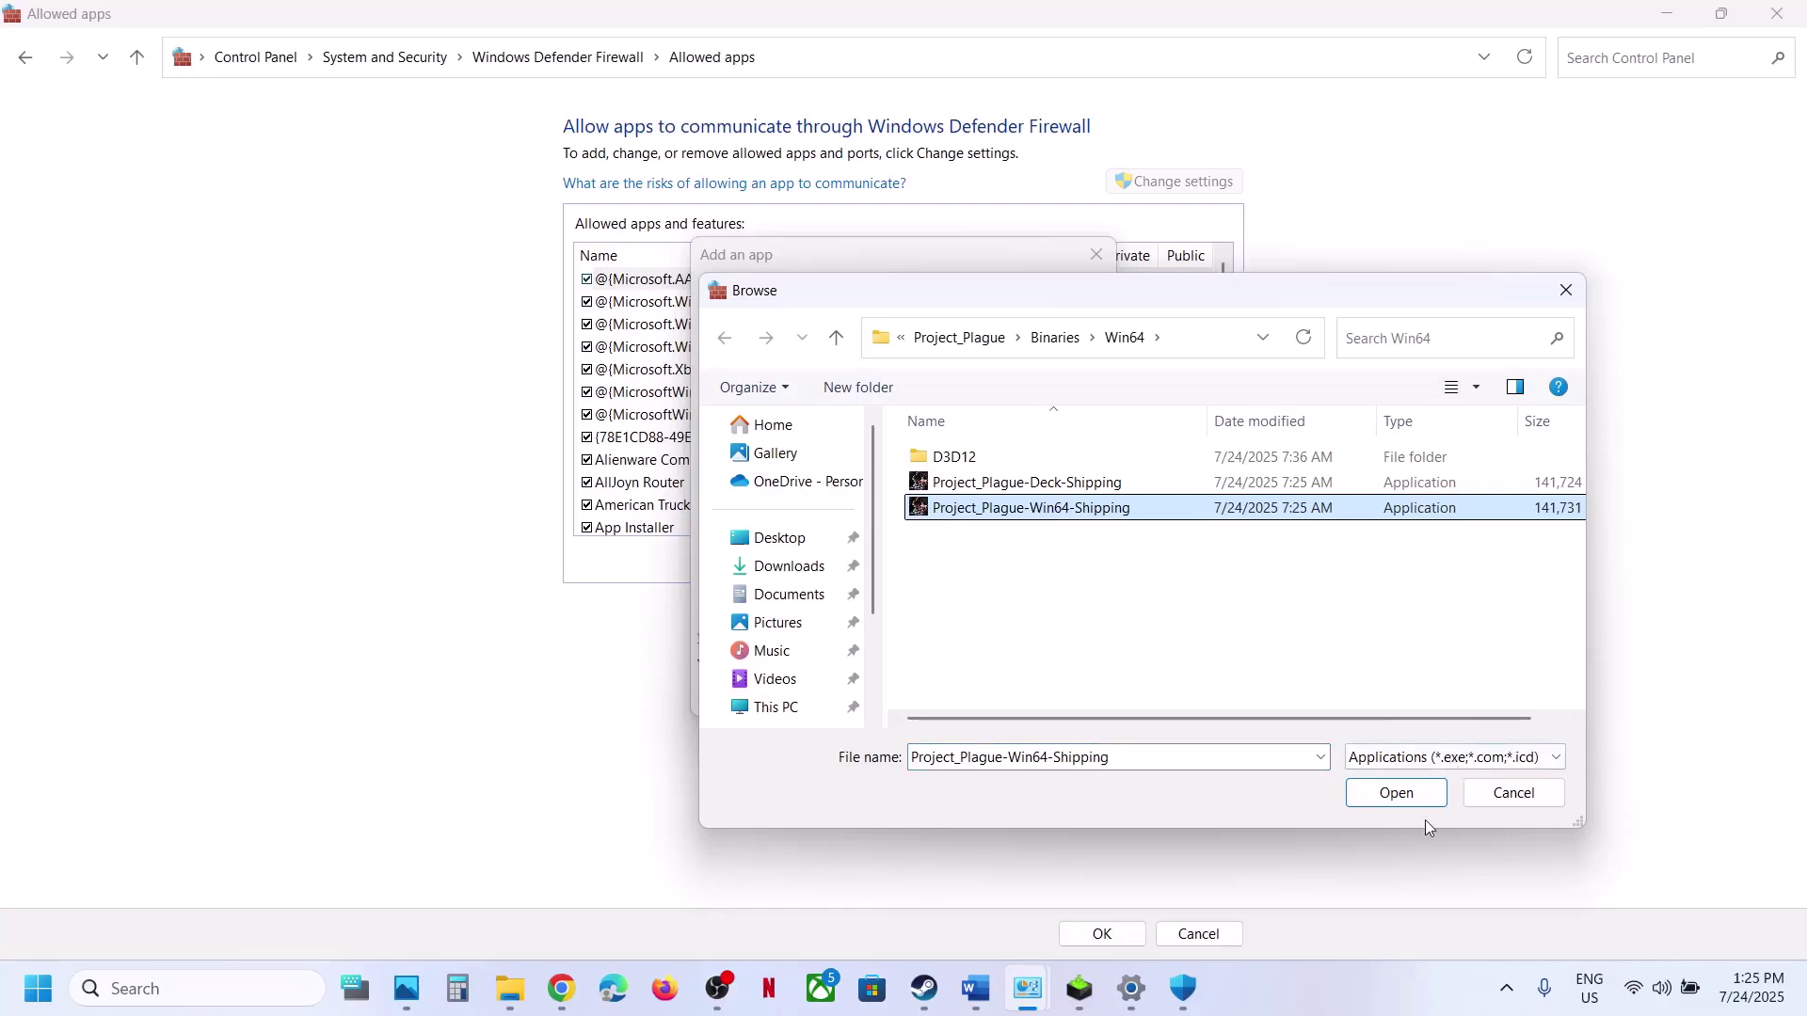
pyautogui.click(1399, 795)
pyautogui.click(994, 696)
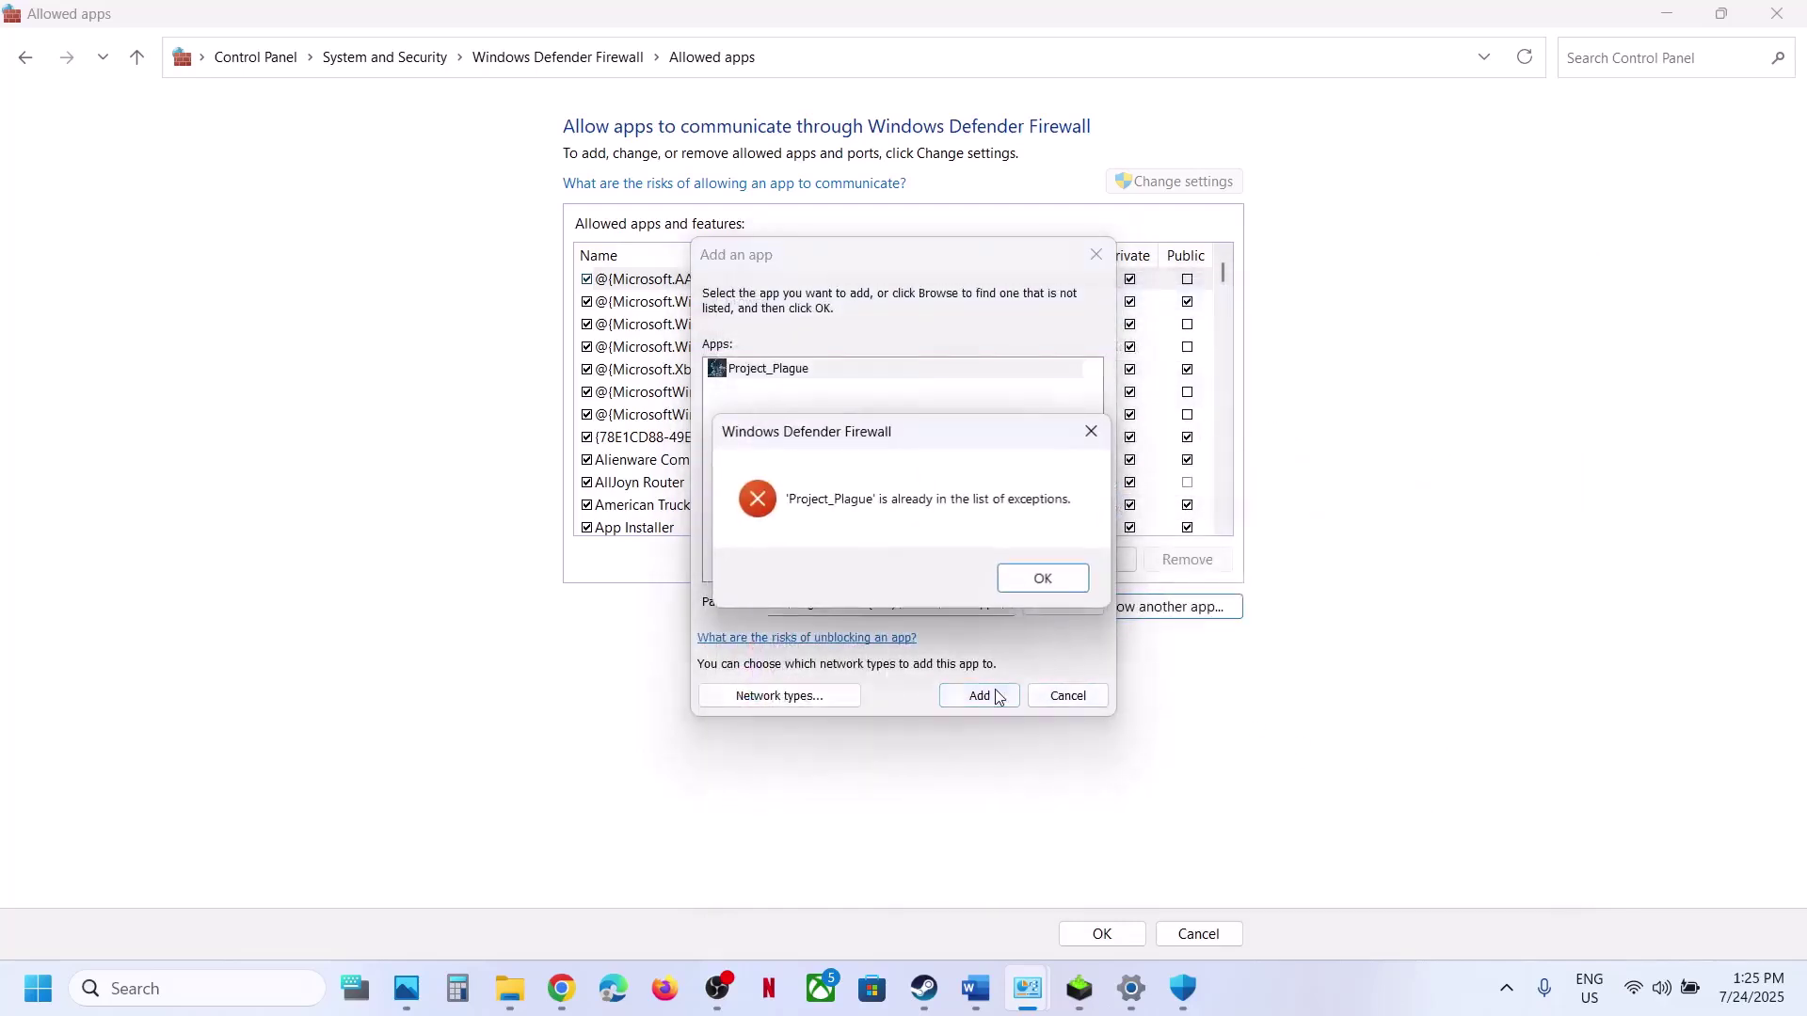
pyautogui.click(1062, 584)
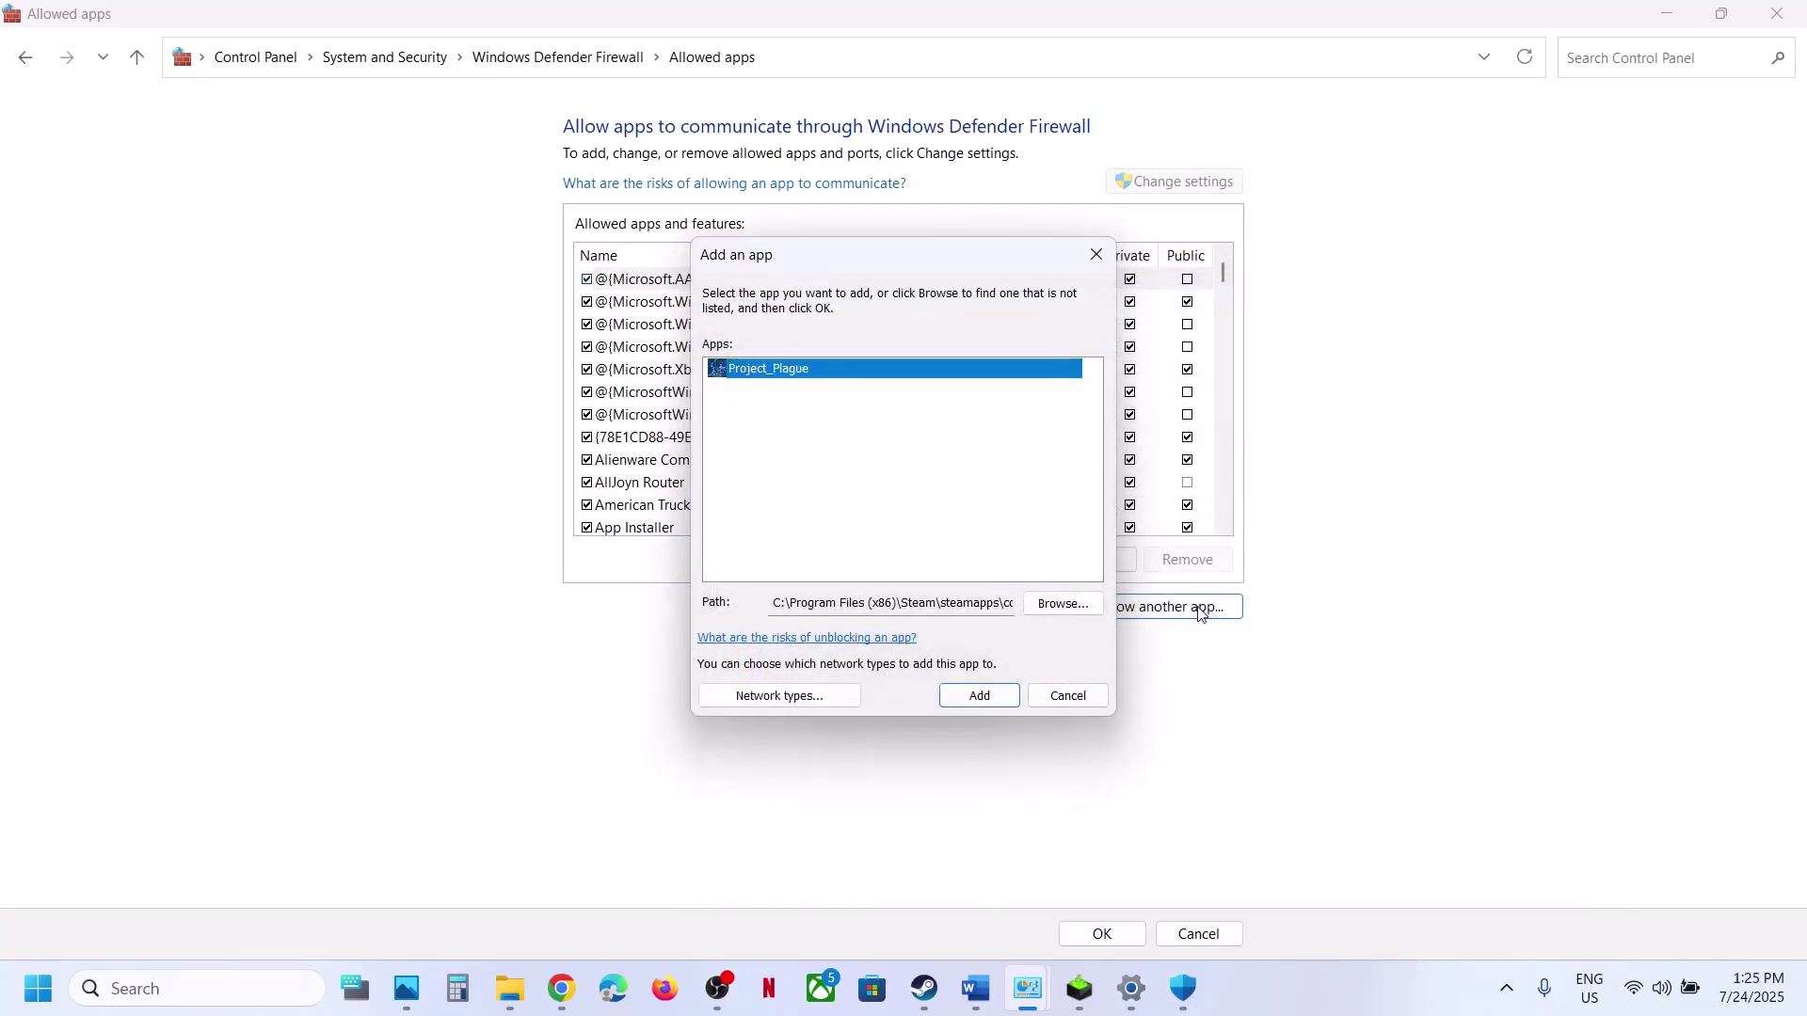
# - Try to add Project_Plague-Deck-Shipping from the Win64 folder to the firewall's allowed apps
pyautogui.click(1052, 605)
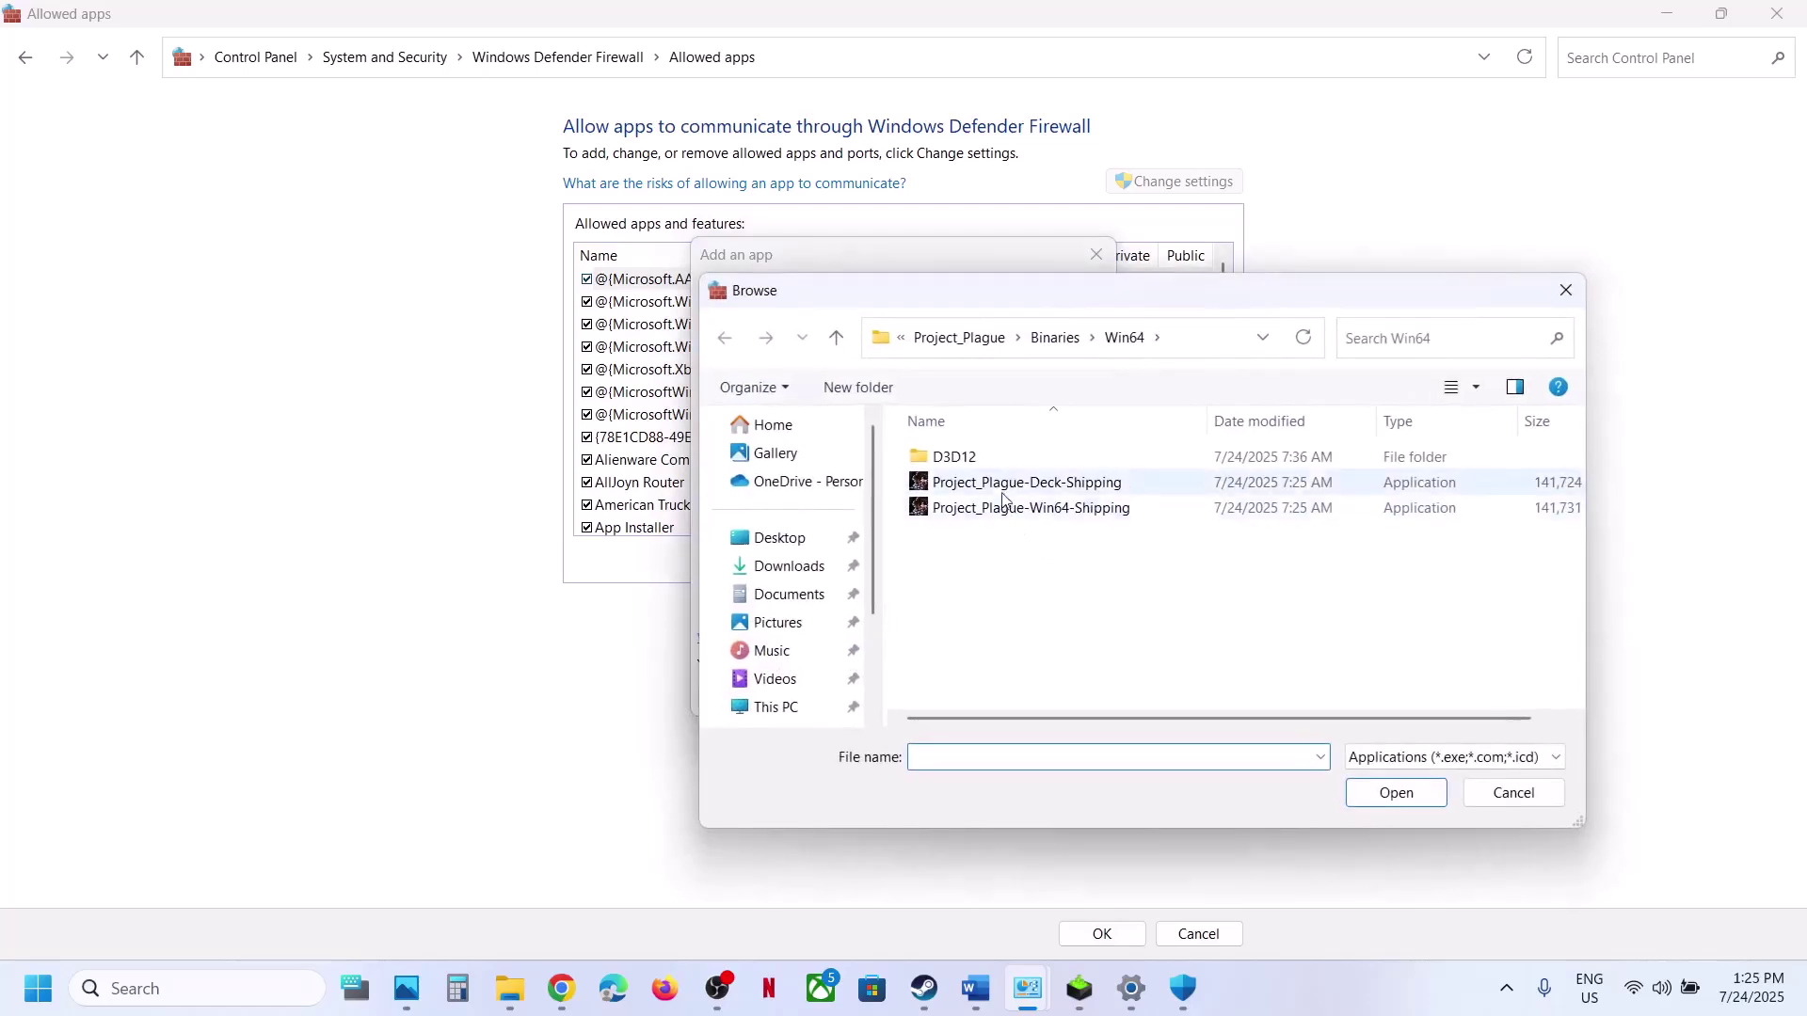
pyautogui.click(1003, 483)
pyautogui.click(1403, 798)
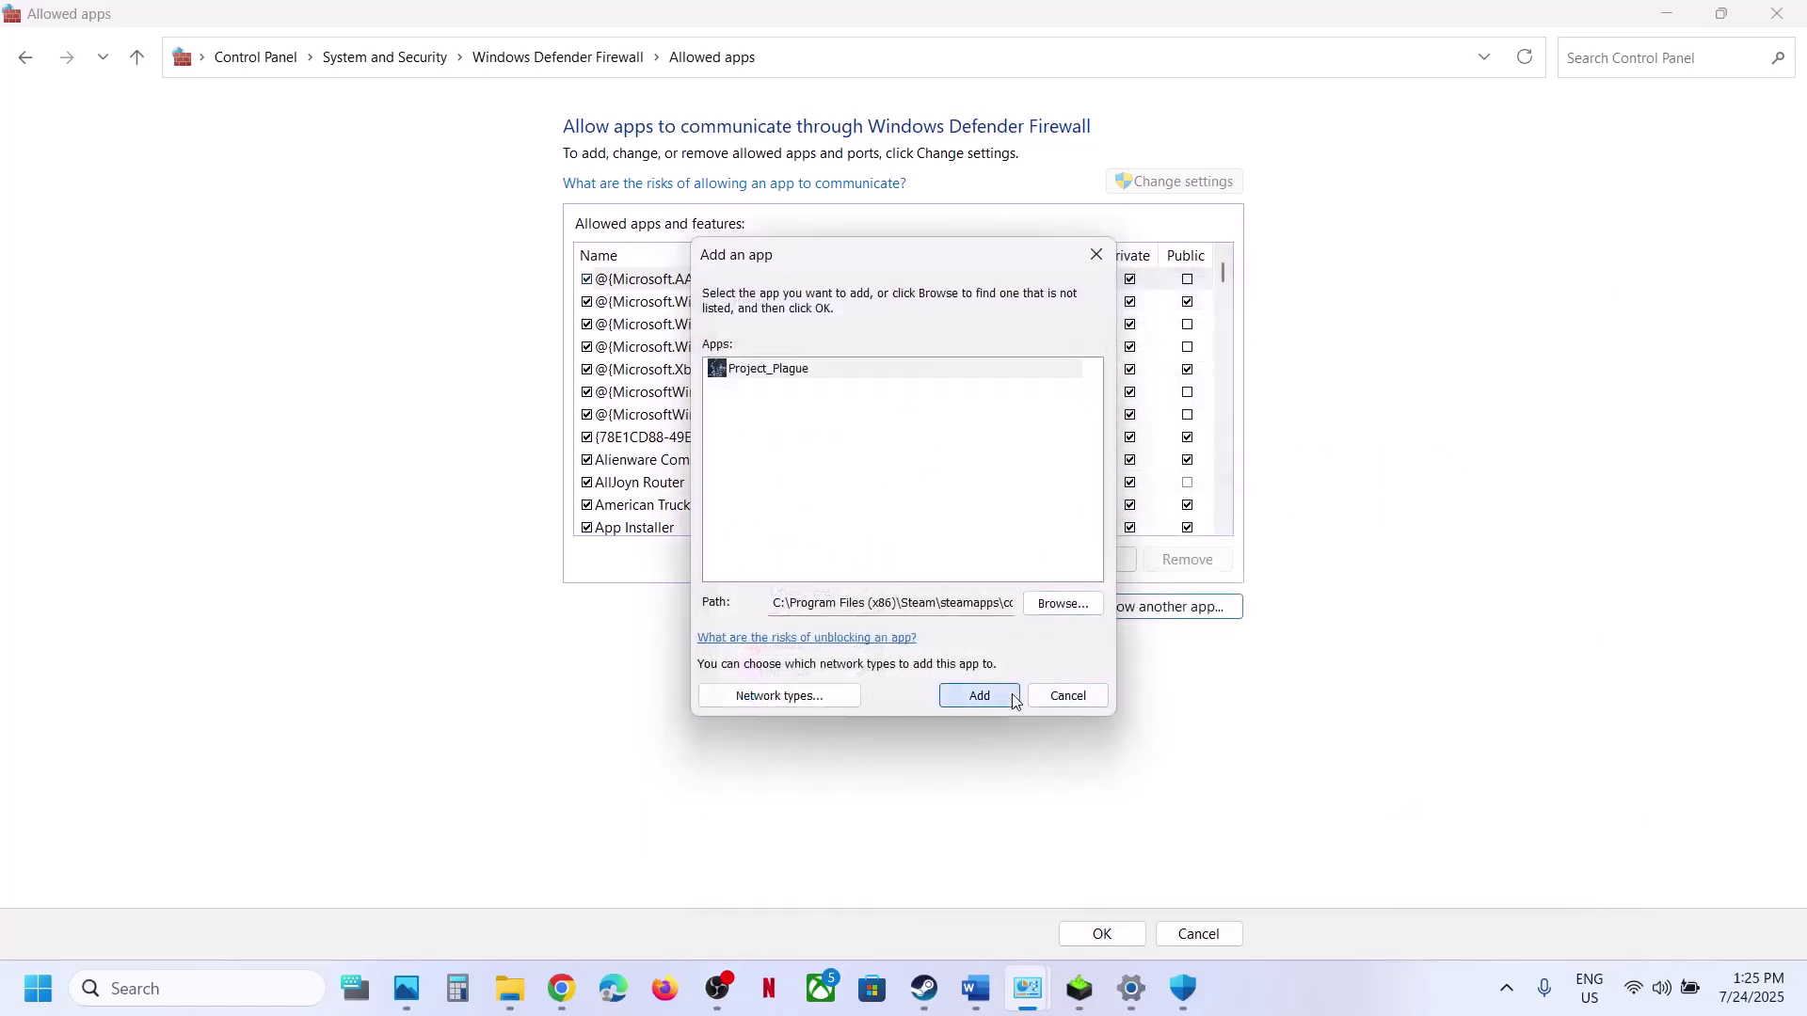
pyautogui.click(1008, 695)
pyautogui.click(1040, 577)
# - Try to allow the Project_Plague application from the main Wuchang Fallen Feathers folder through the firewall, and close the add dialog
pyautogui.click(1062, 607)
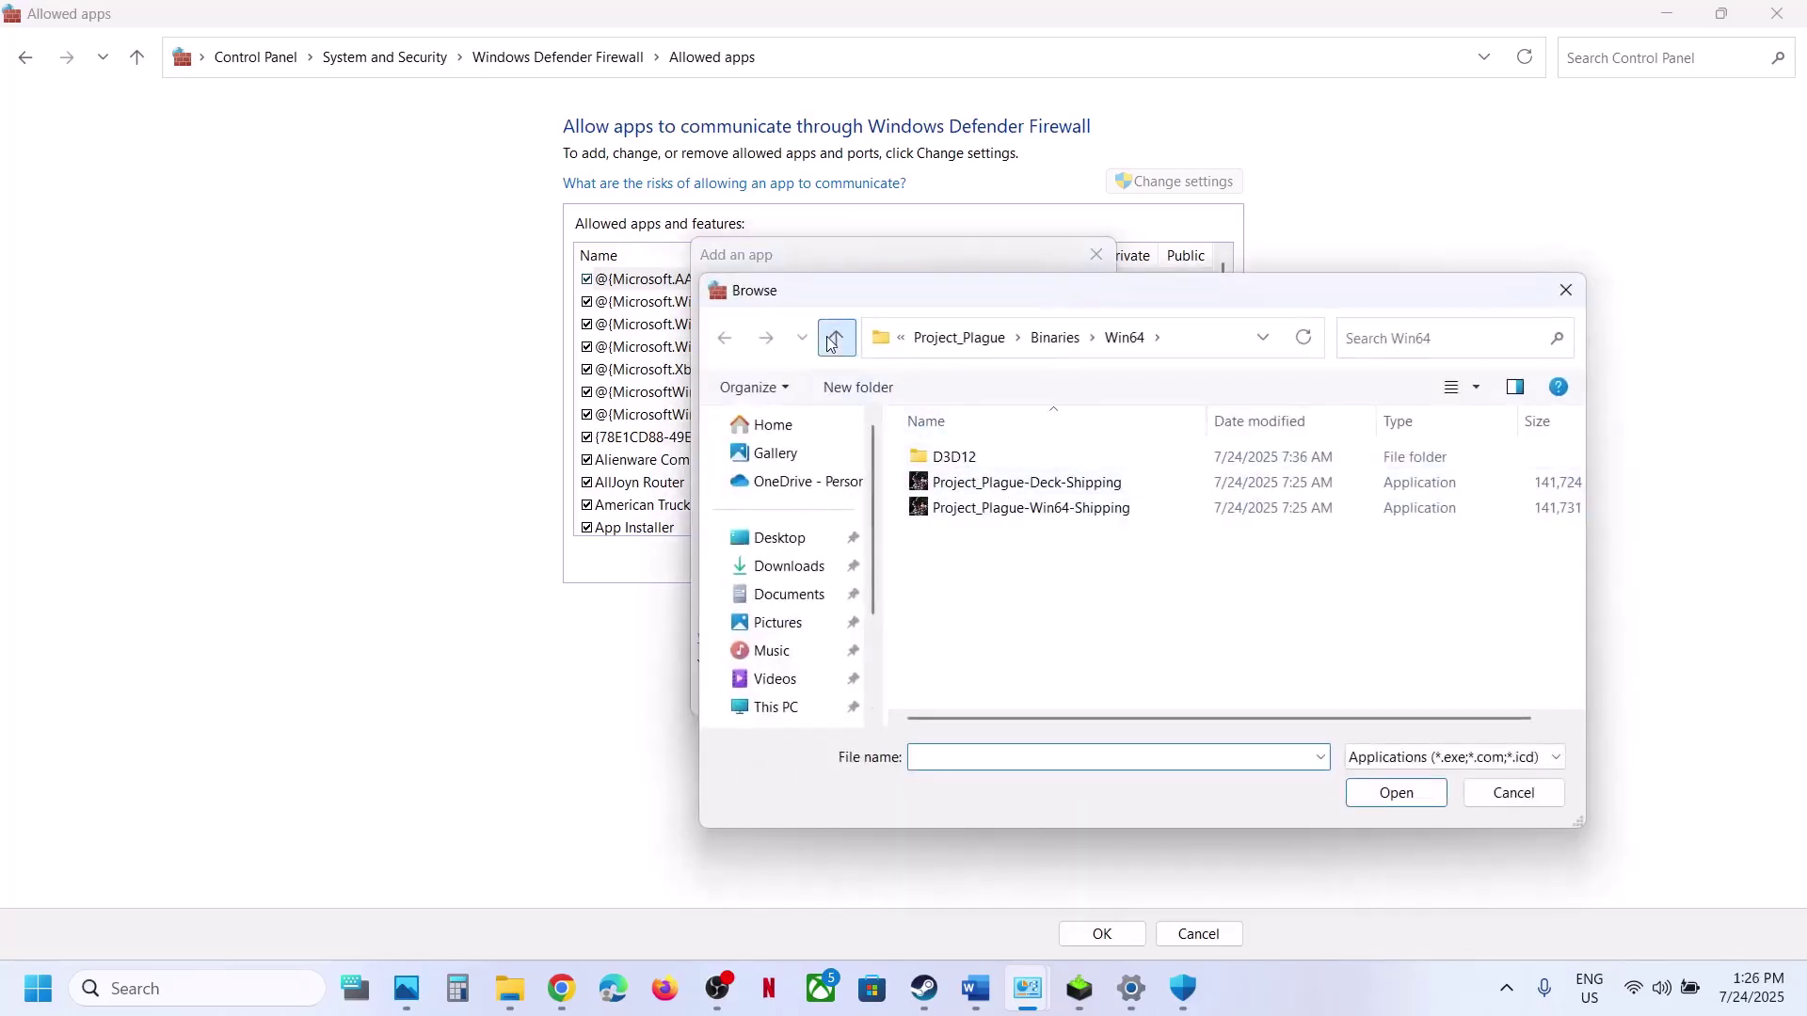
pyautogui.click(832, 340)
pyautogui.click(832, 341)
pyautogui.click(834, 339)
pyautogui.click(983, 533)
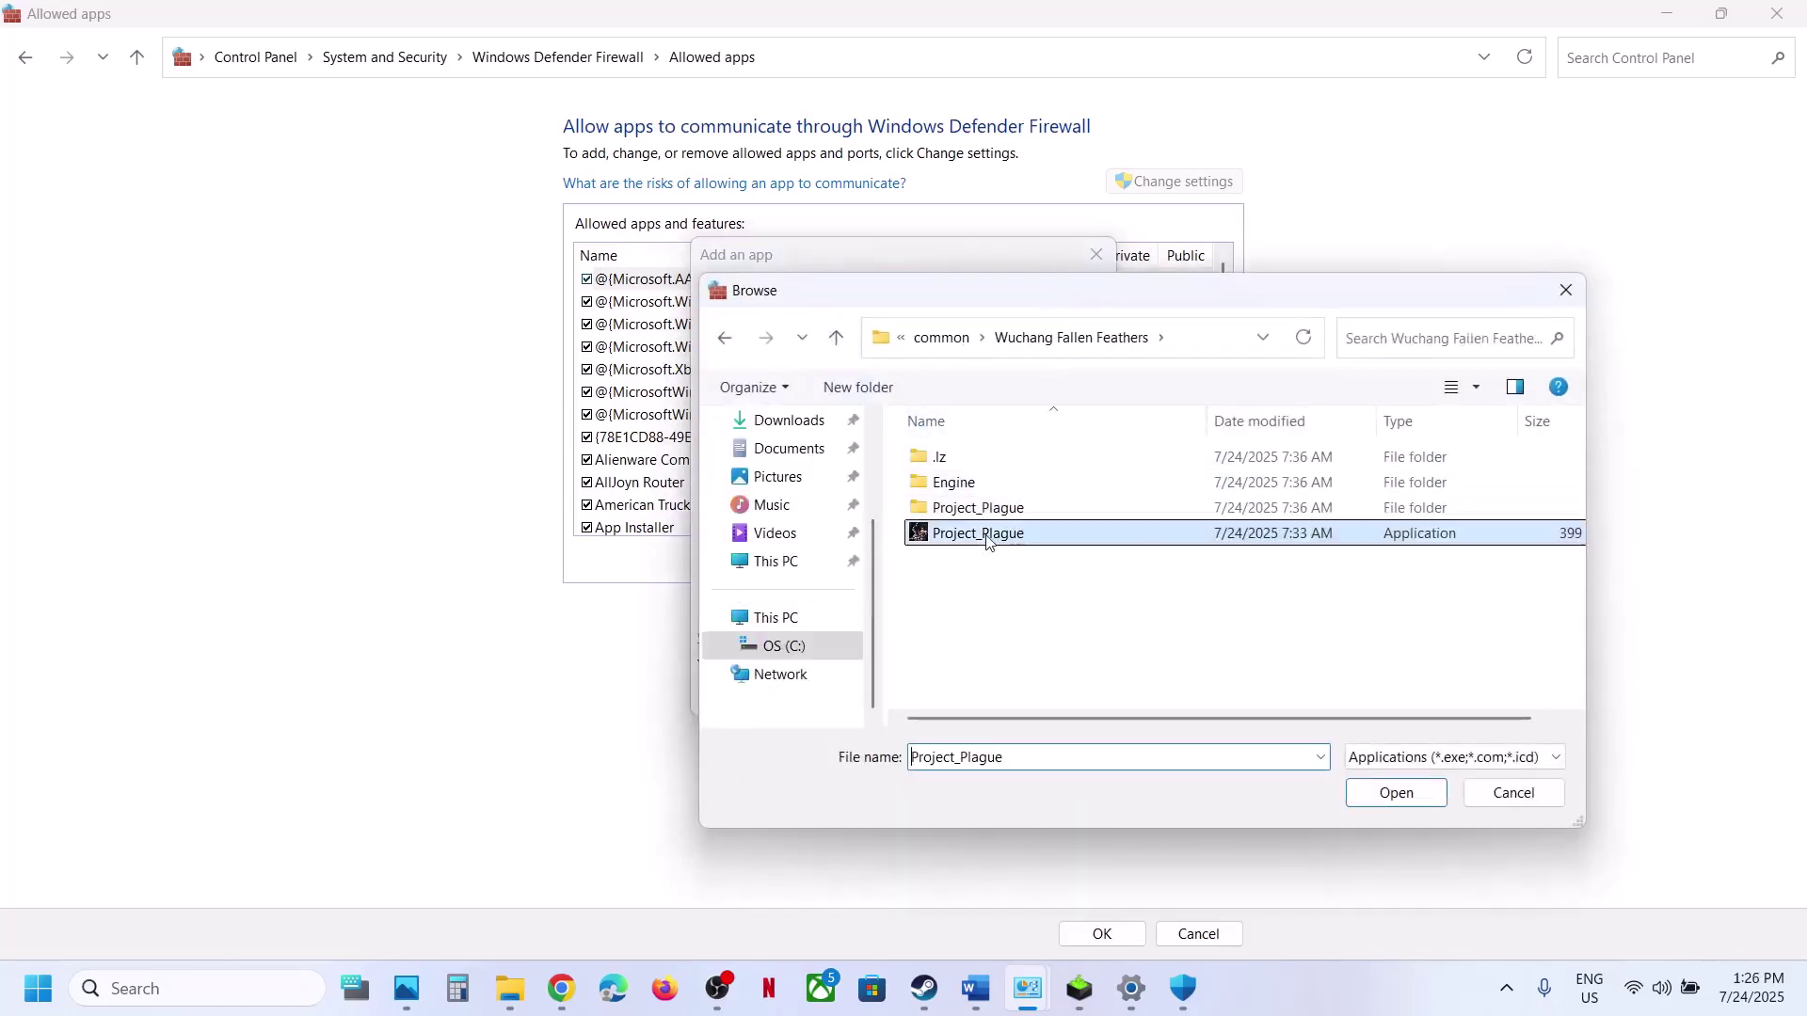
pyautogui.click(1396, 793)
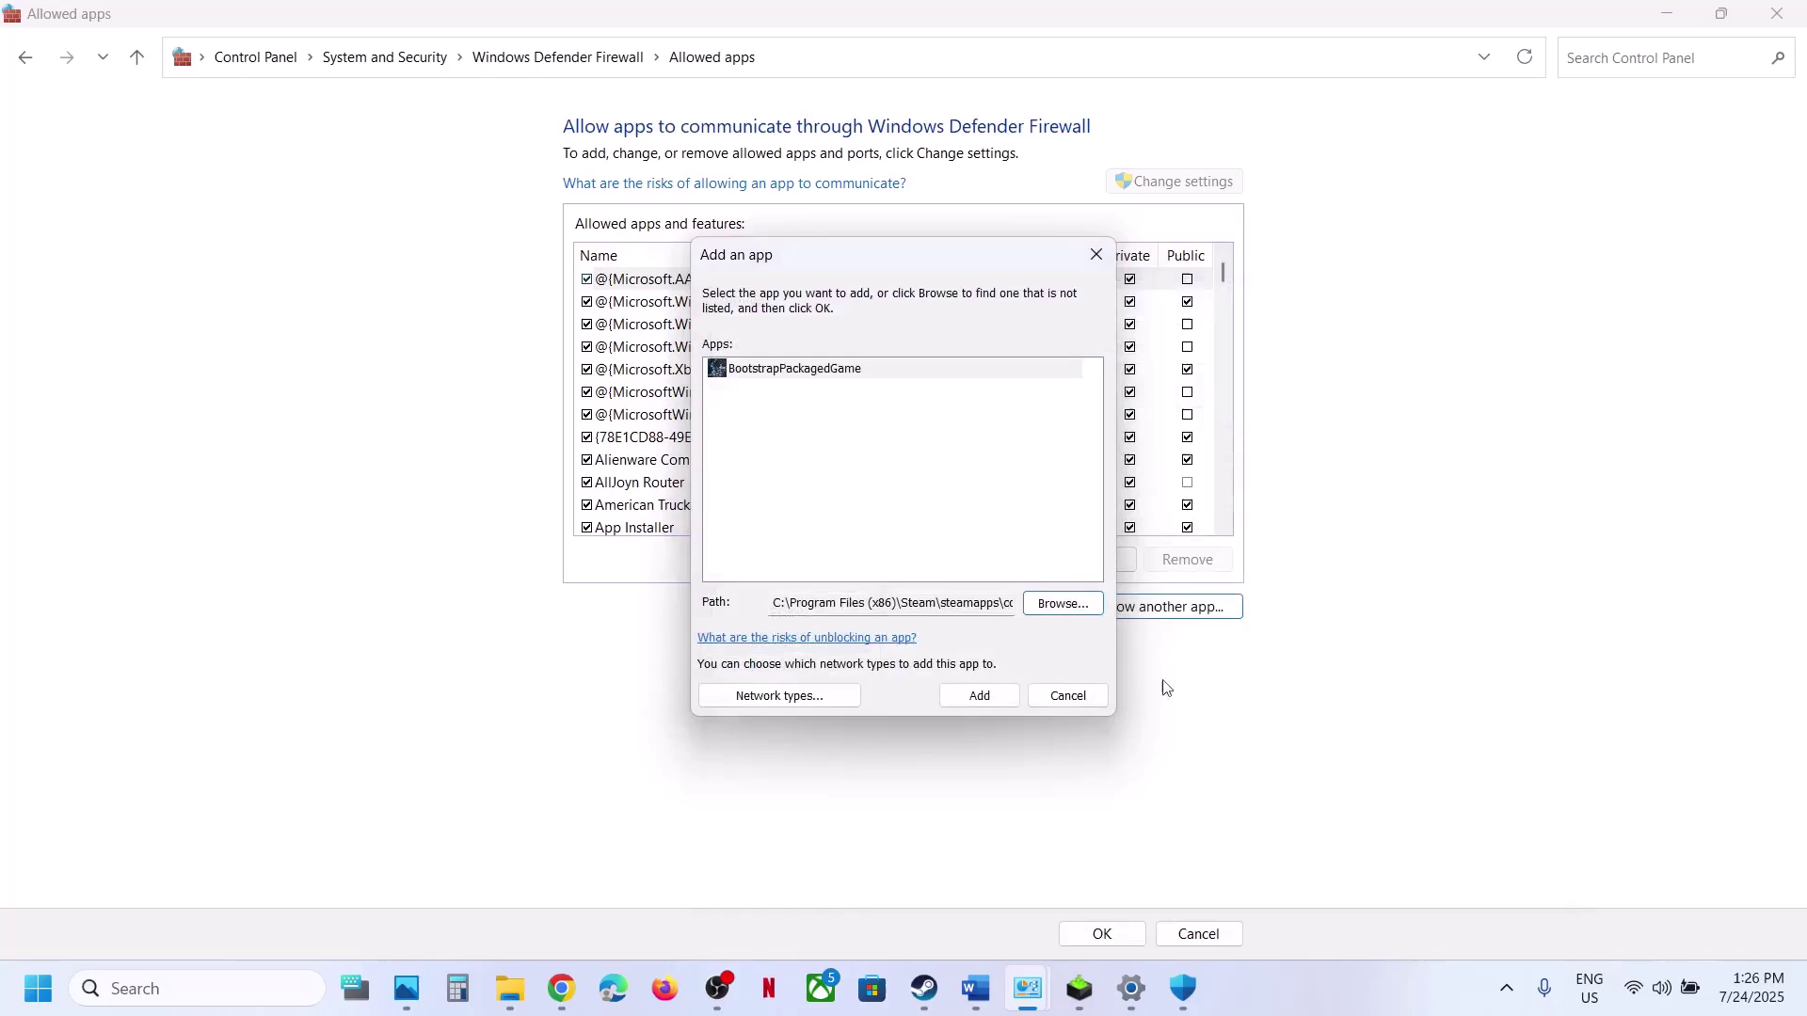
pyautogui.click(1000, 695)
pyautogui.click(1101, 574)
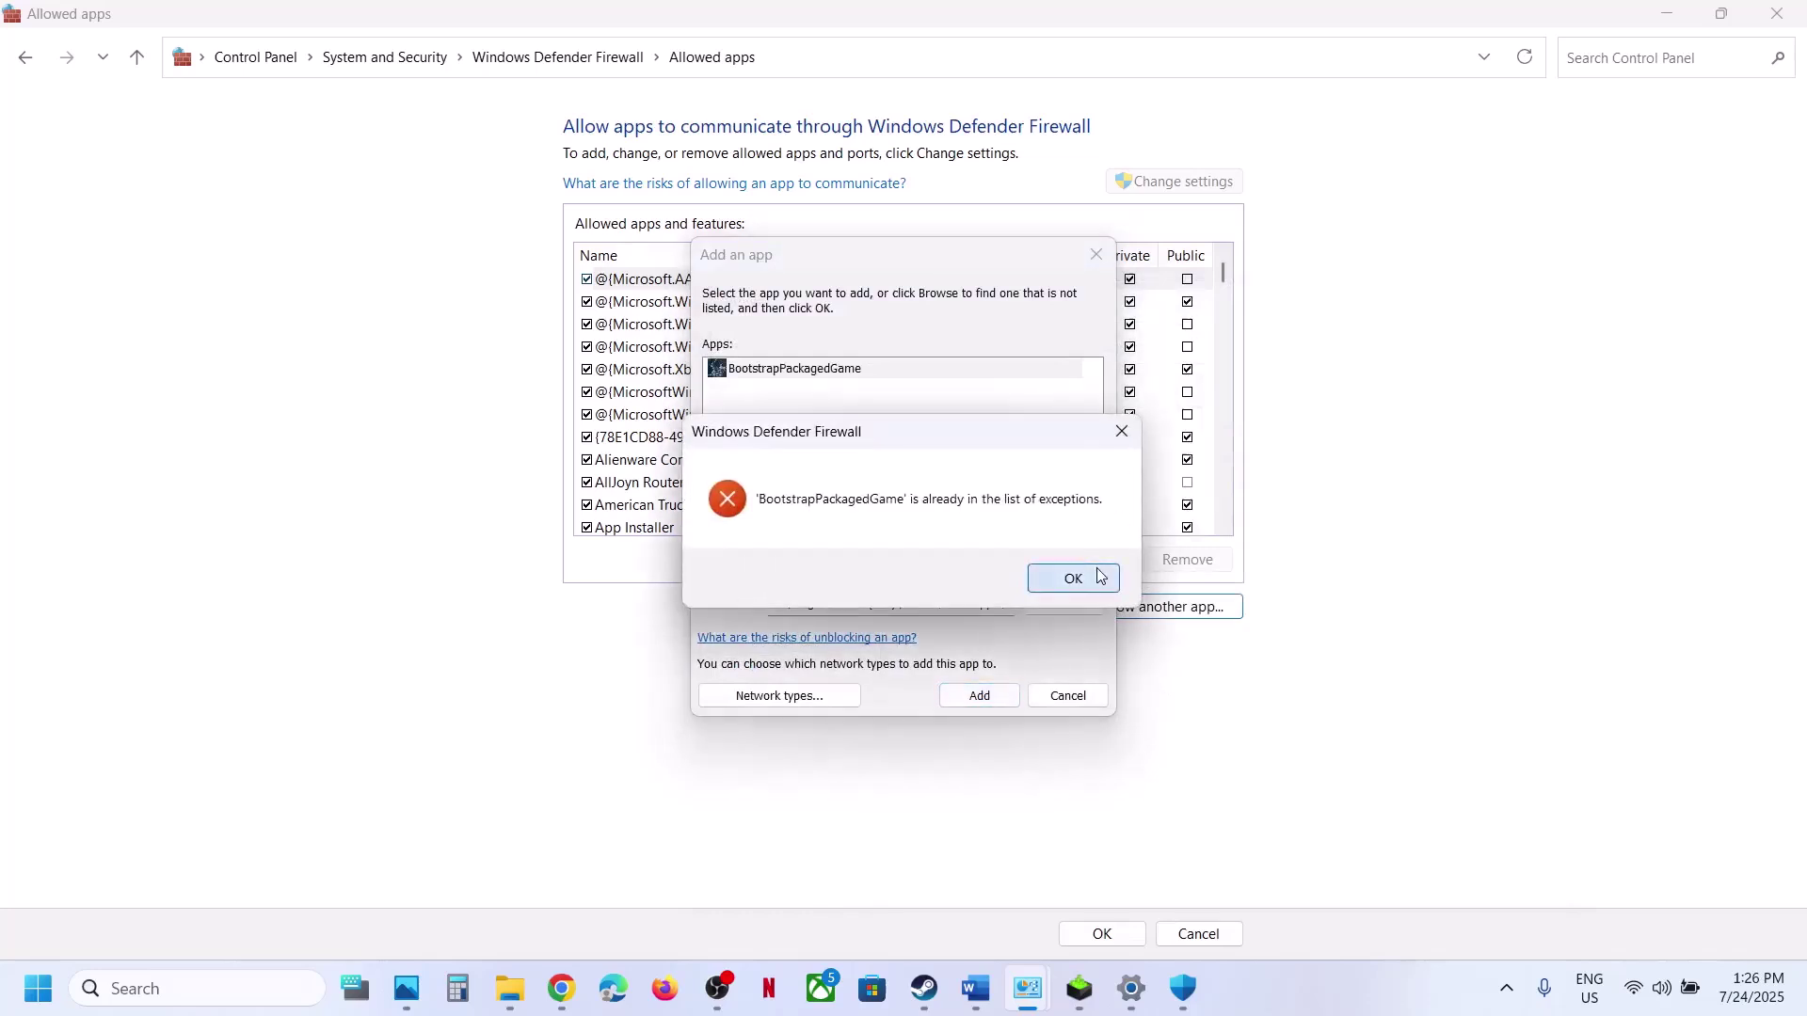
pyautogui.click(1097, 255)
# - Find the Project_Plague entries in the firewall's allowed apps list and check their network permissions
pyautogui.click(795, 461)
pyautogui.write('pro')
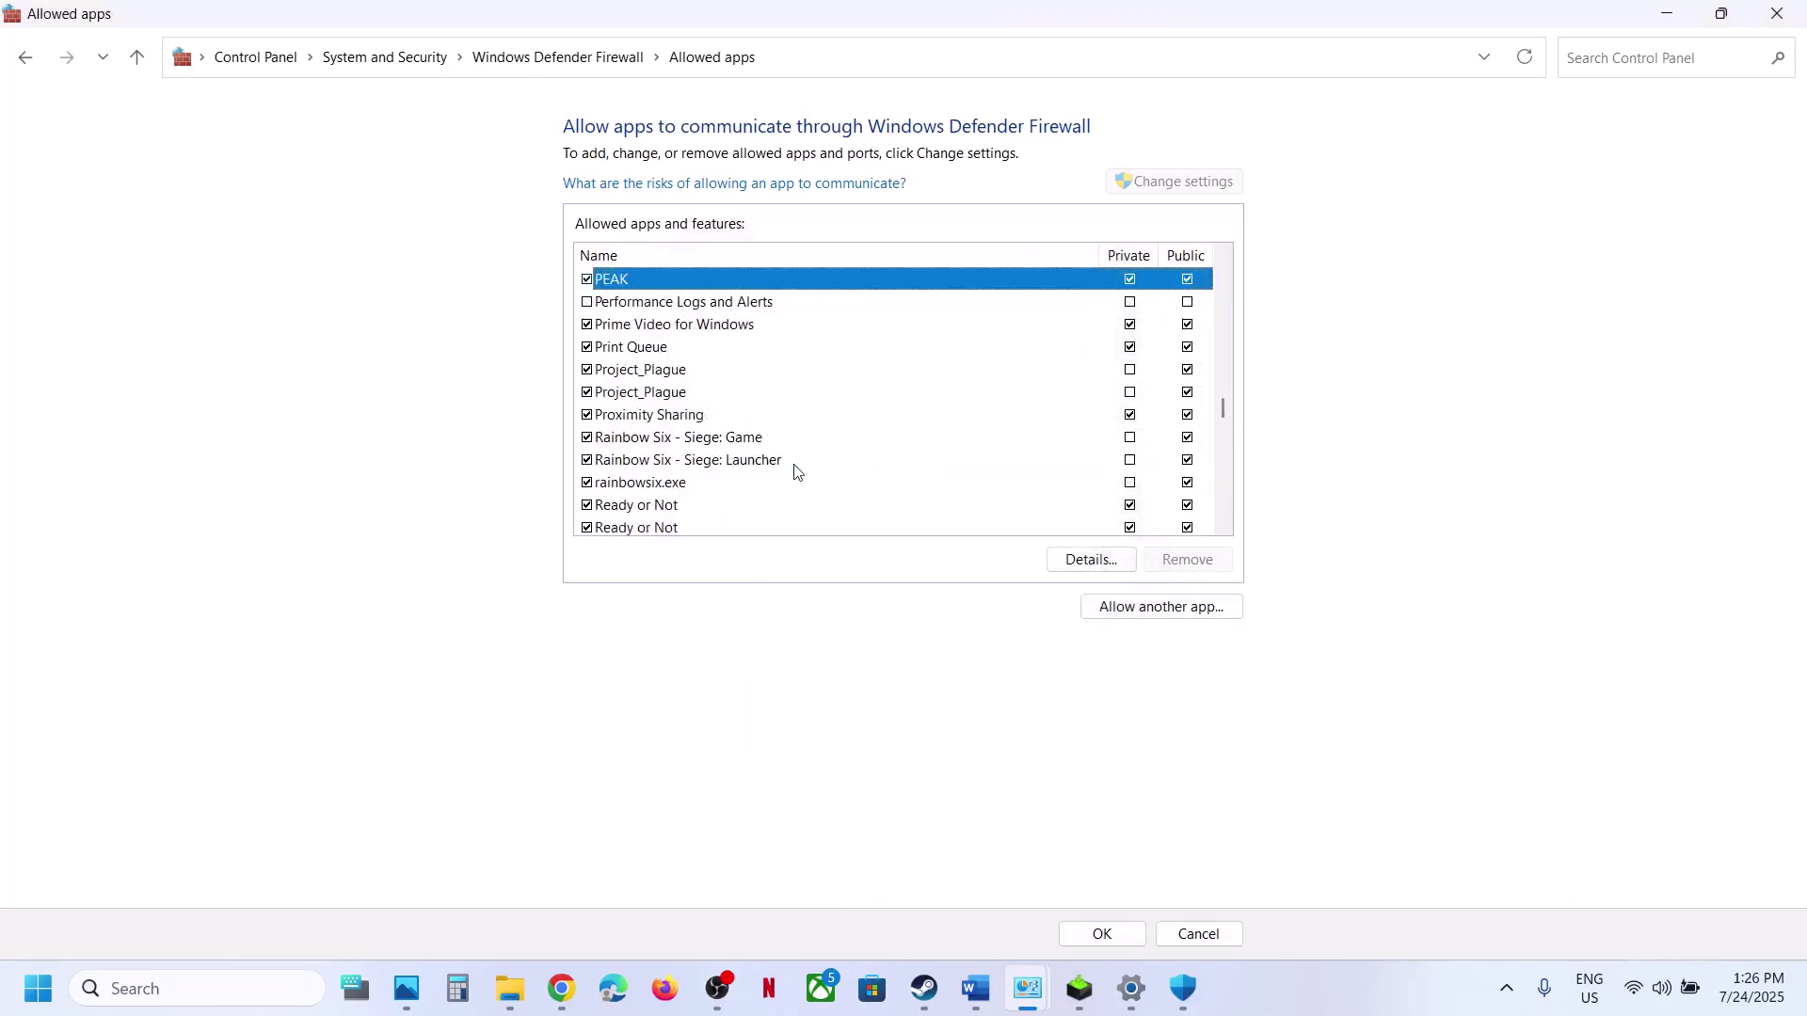
pyautogui.click(644, 393)
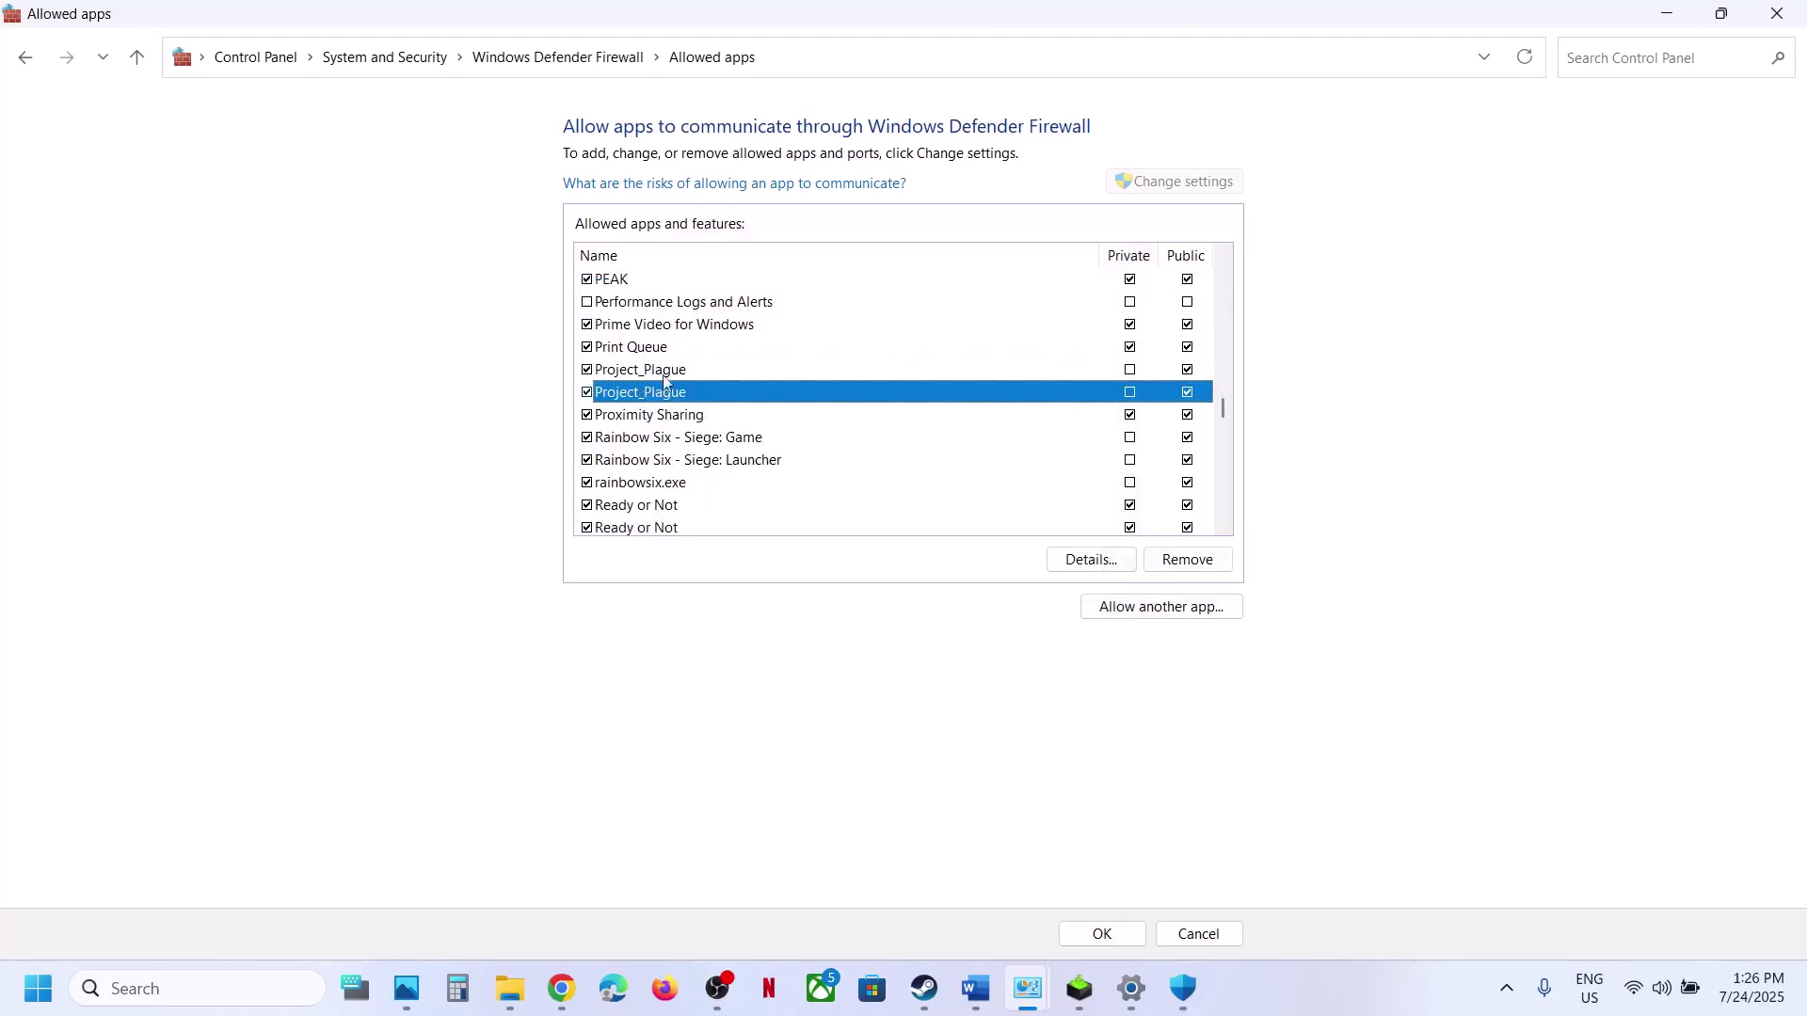
pyautogui.click(668, 369)
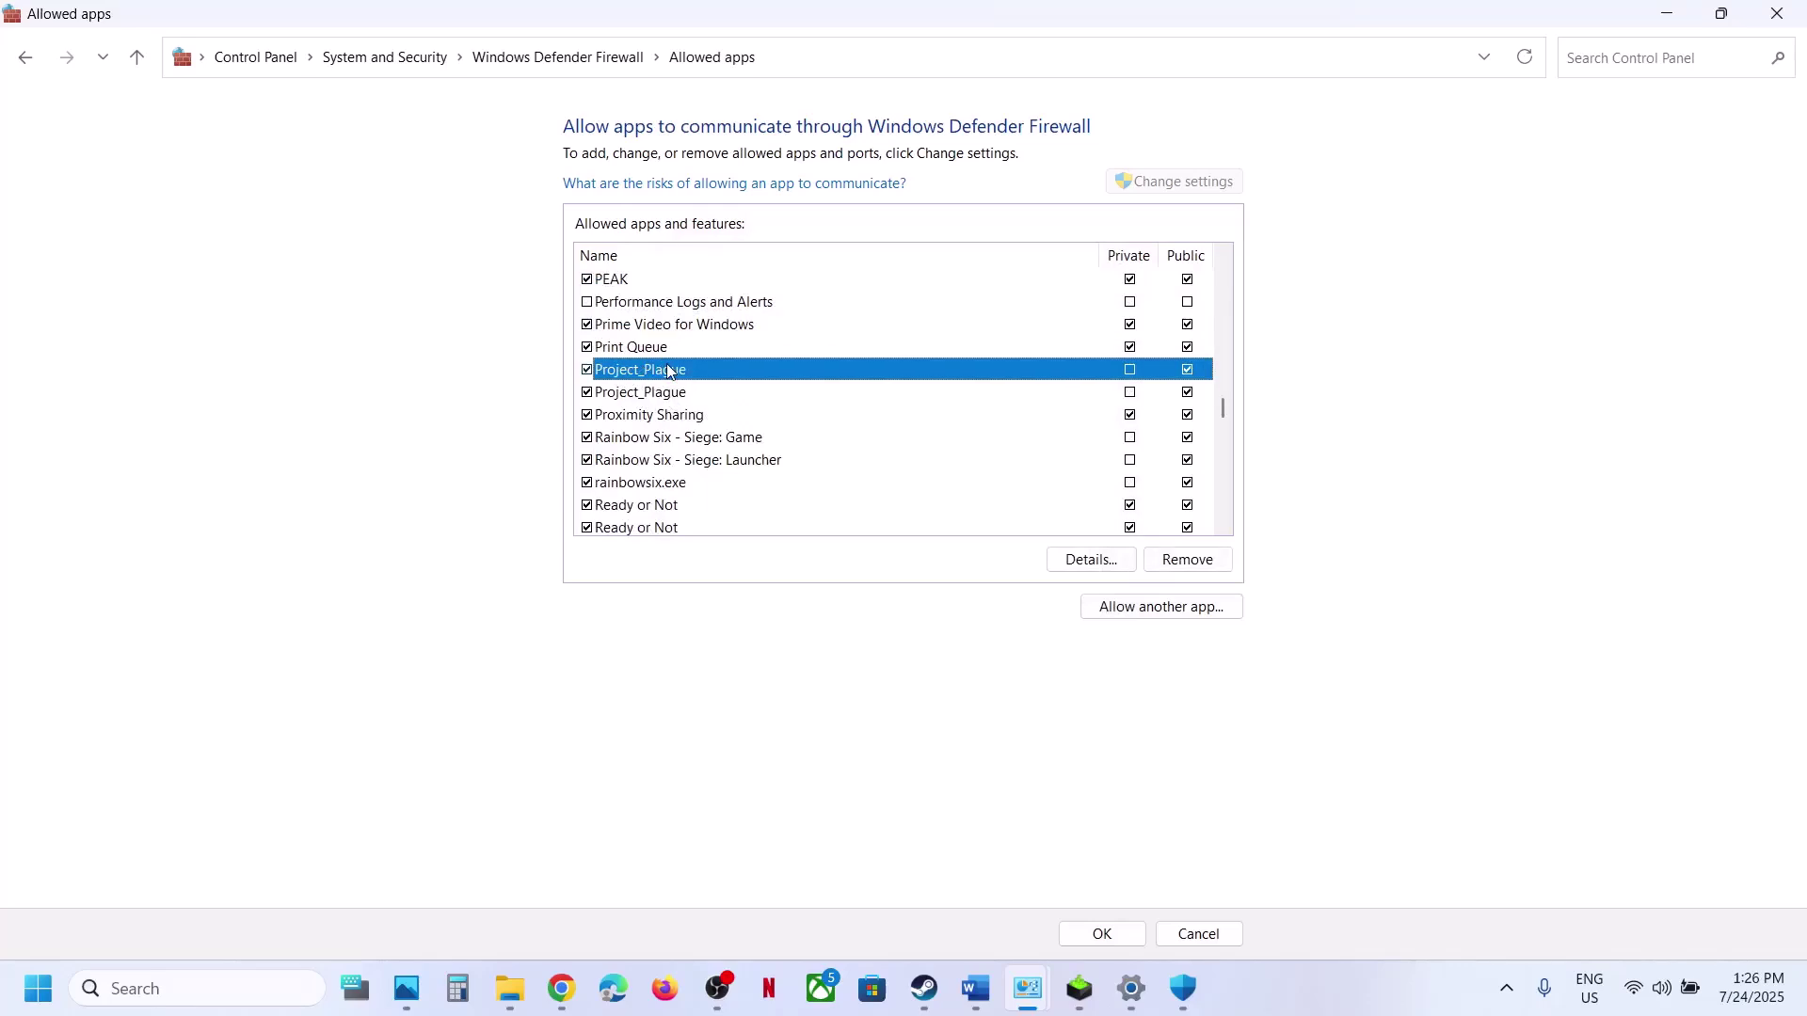
# - Close the firewall's allowed apps window, Windows Security and Settings
pyautogui.click(1785, 28)
pyautogui.click(1785, 29)
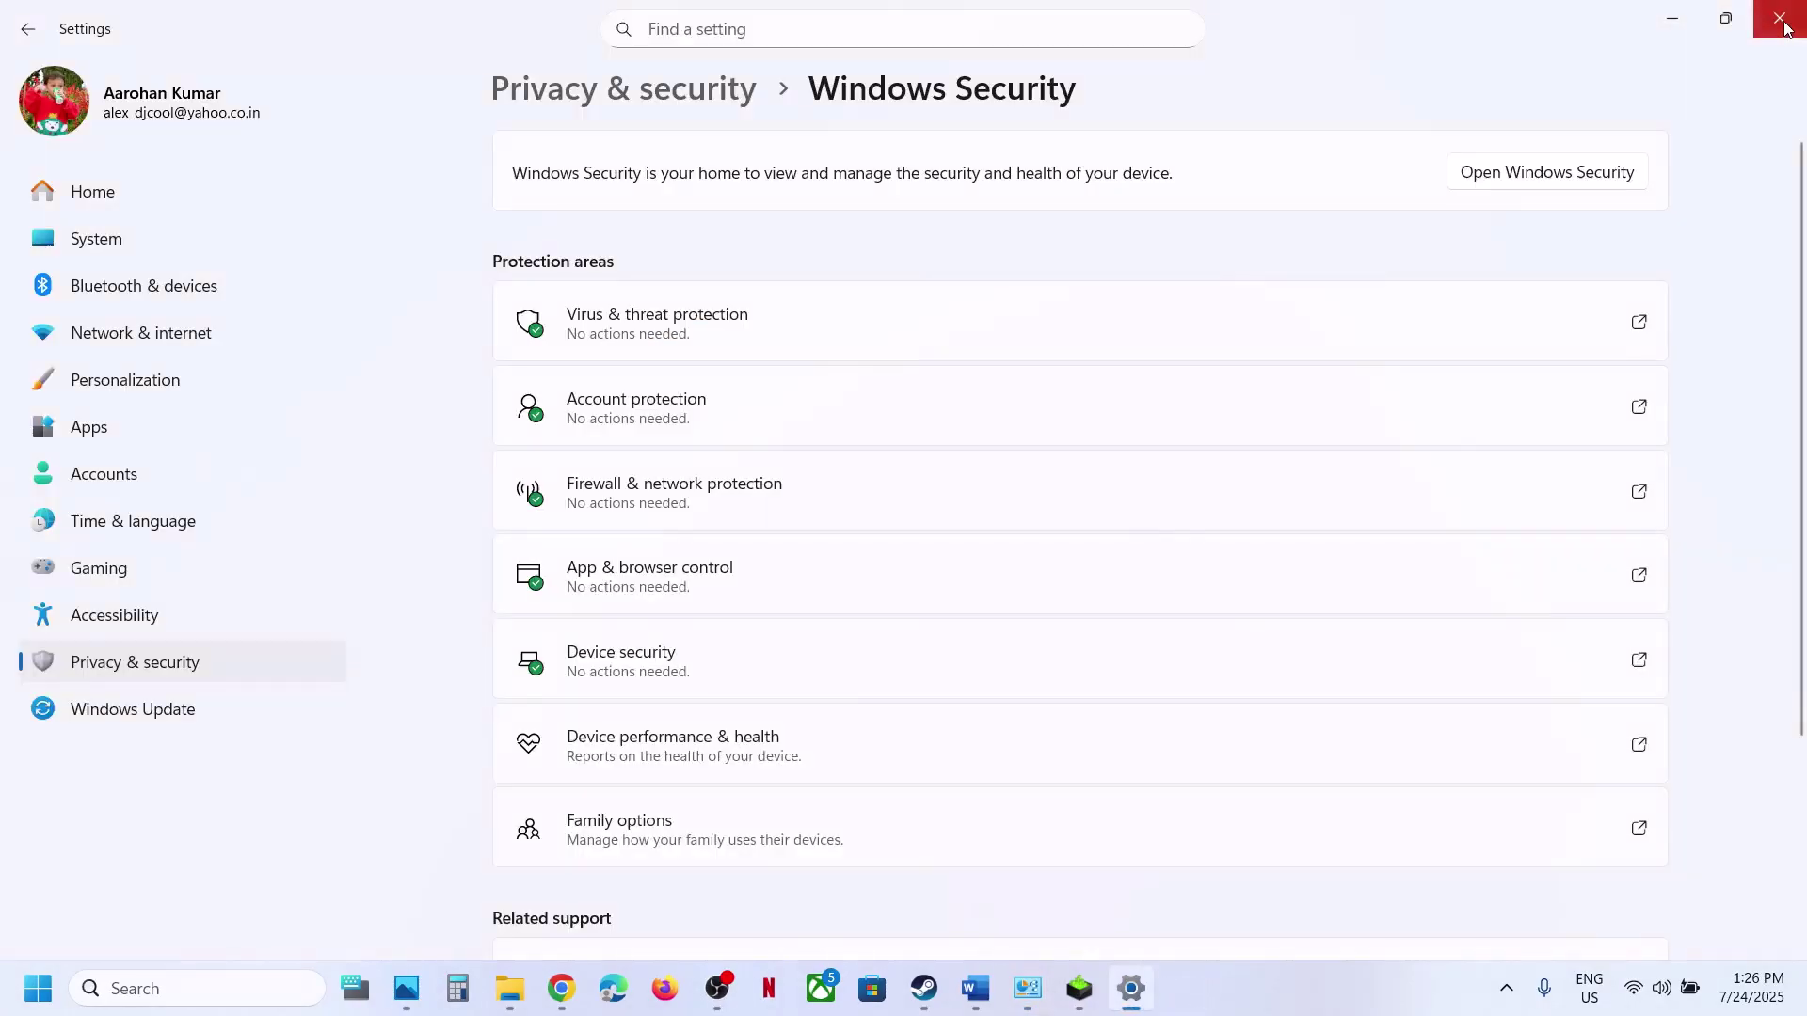
pyautogui.click(1786, 29)
# - Switch to the Word troubleshooting document and read Step 9 on allowing the game exe in third-party antivirus programs
pyautogui.click(975, 988)
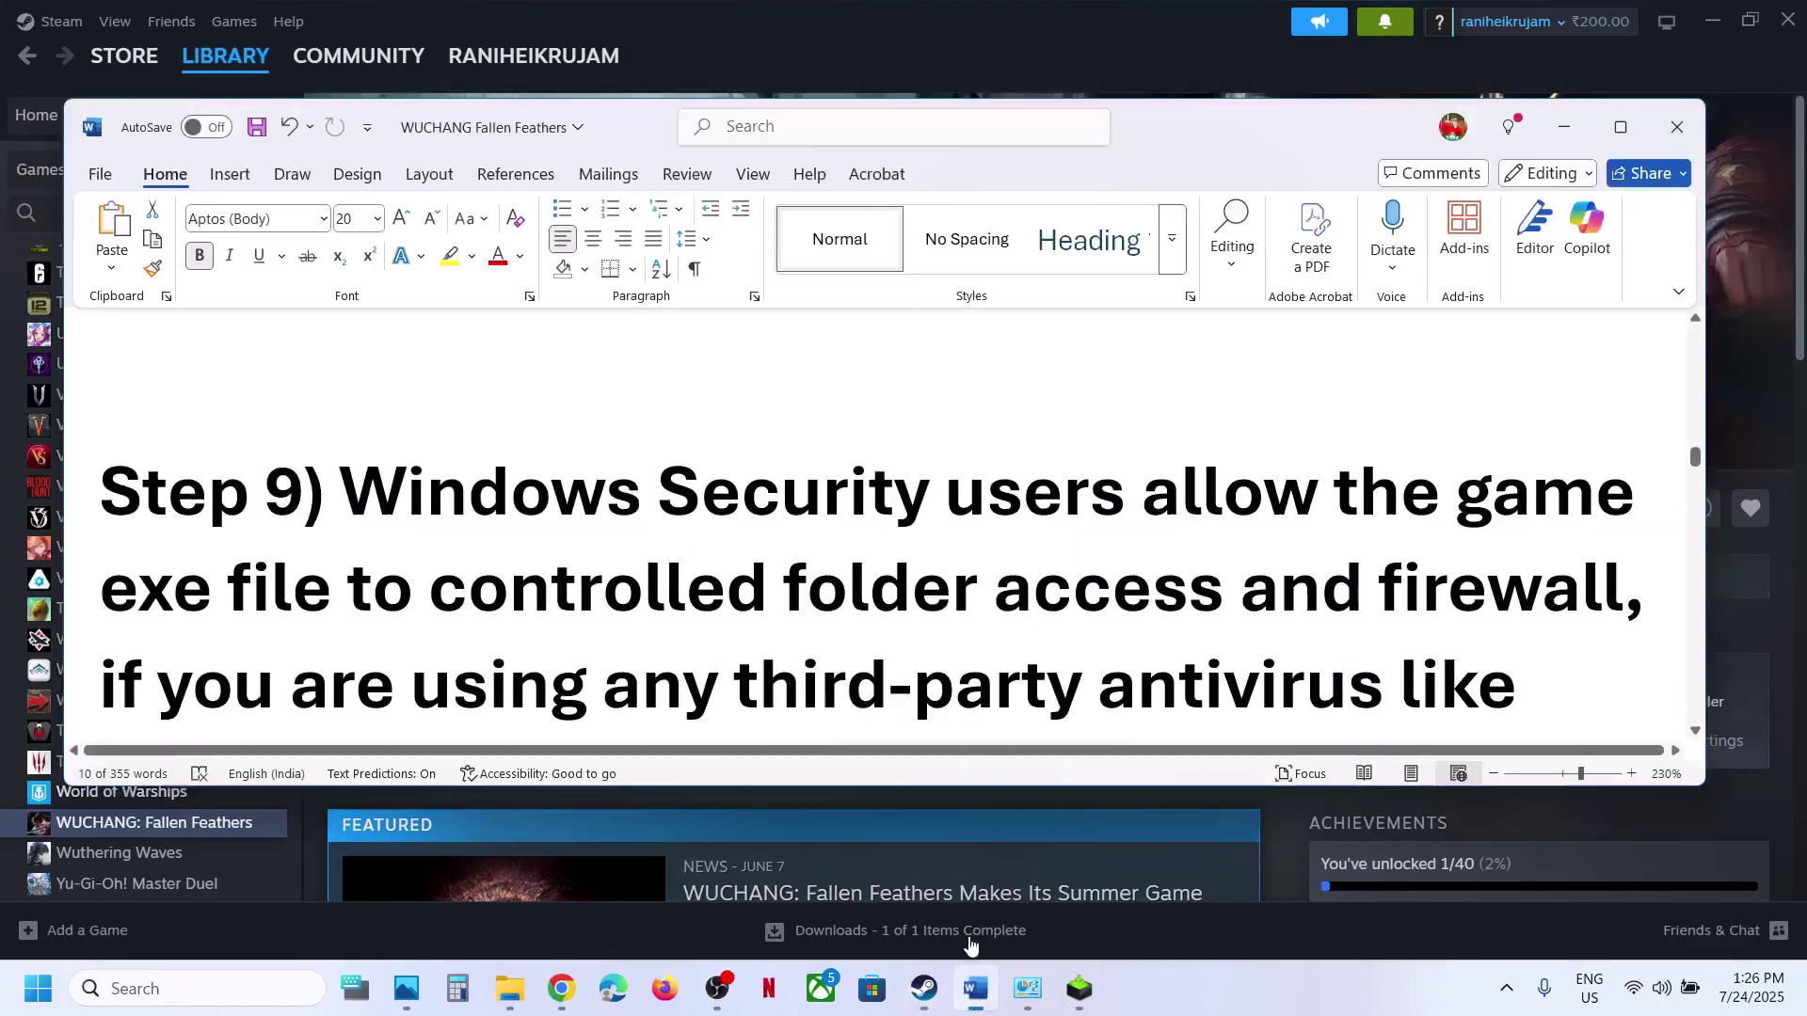
pyautogui.scroll(-5, 569, 539)
pyautogui.scroll(3, 568, 538)
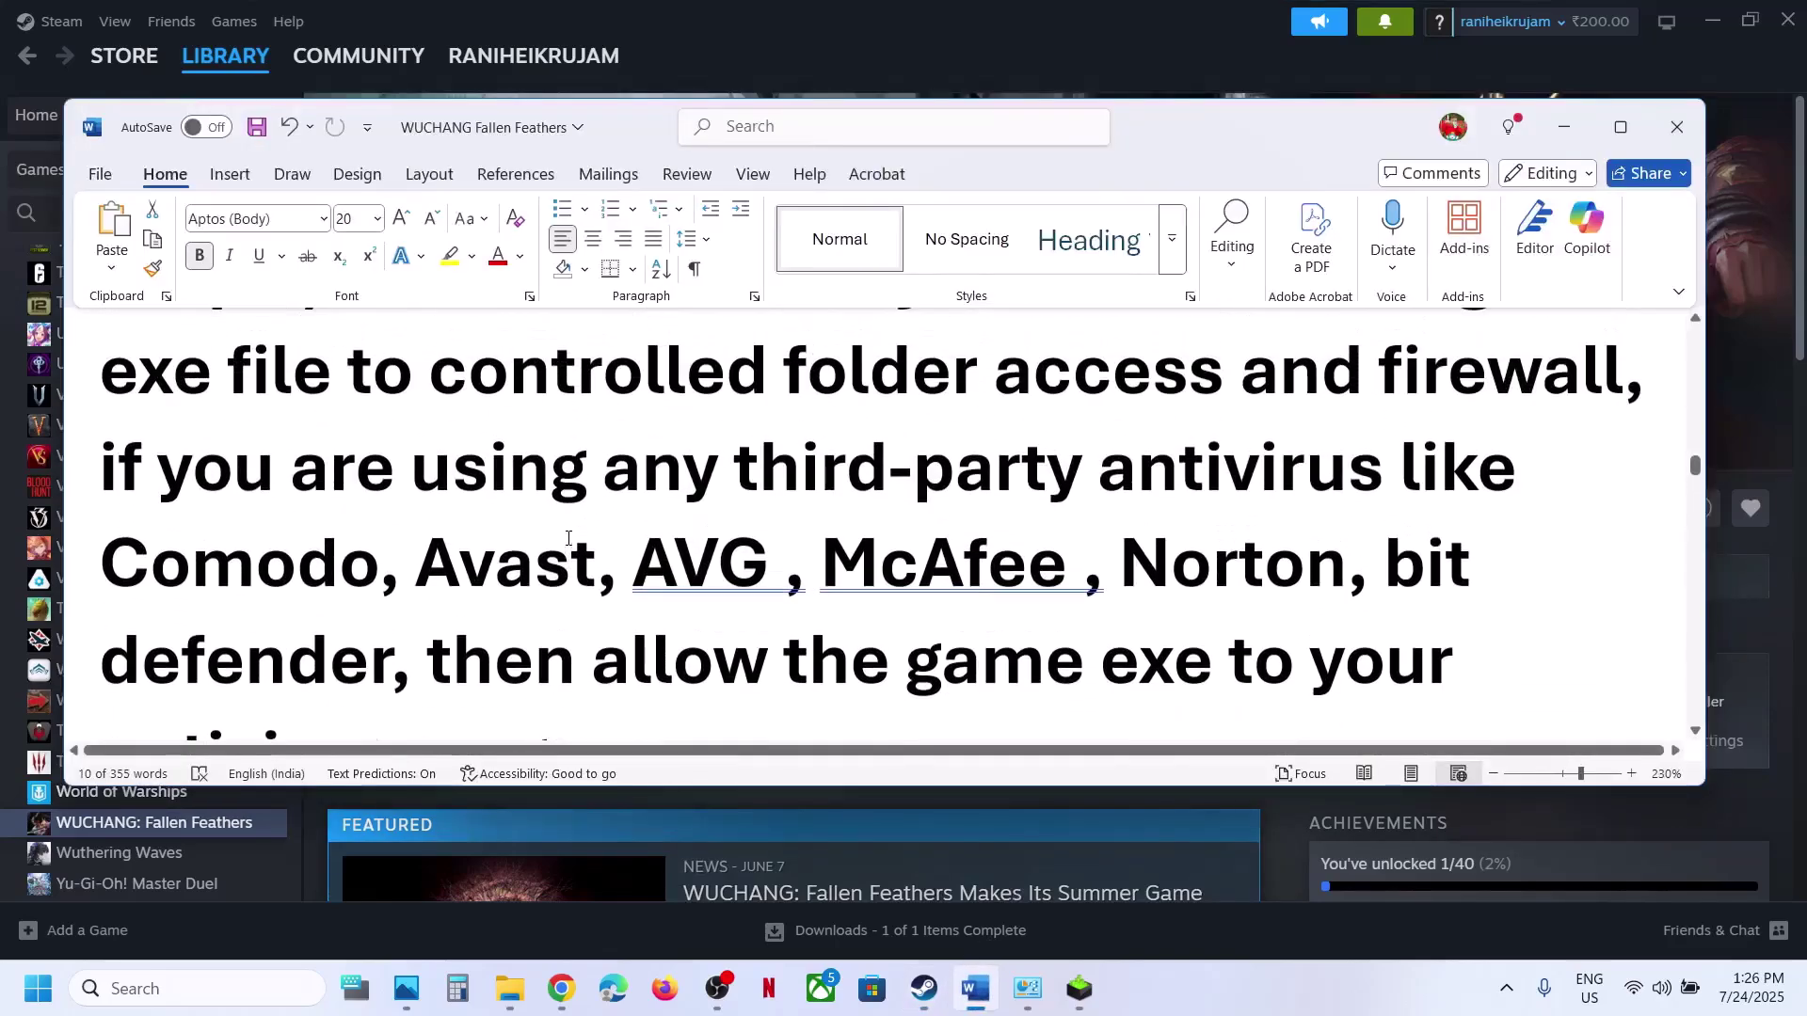
pyautogui.moveTo(771, 483); pyautogui.dragTo(1131, 577)
pyautogui.scroll(-2, 1131, 577)
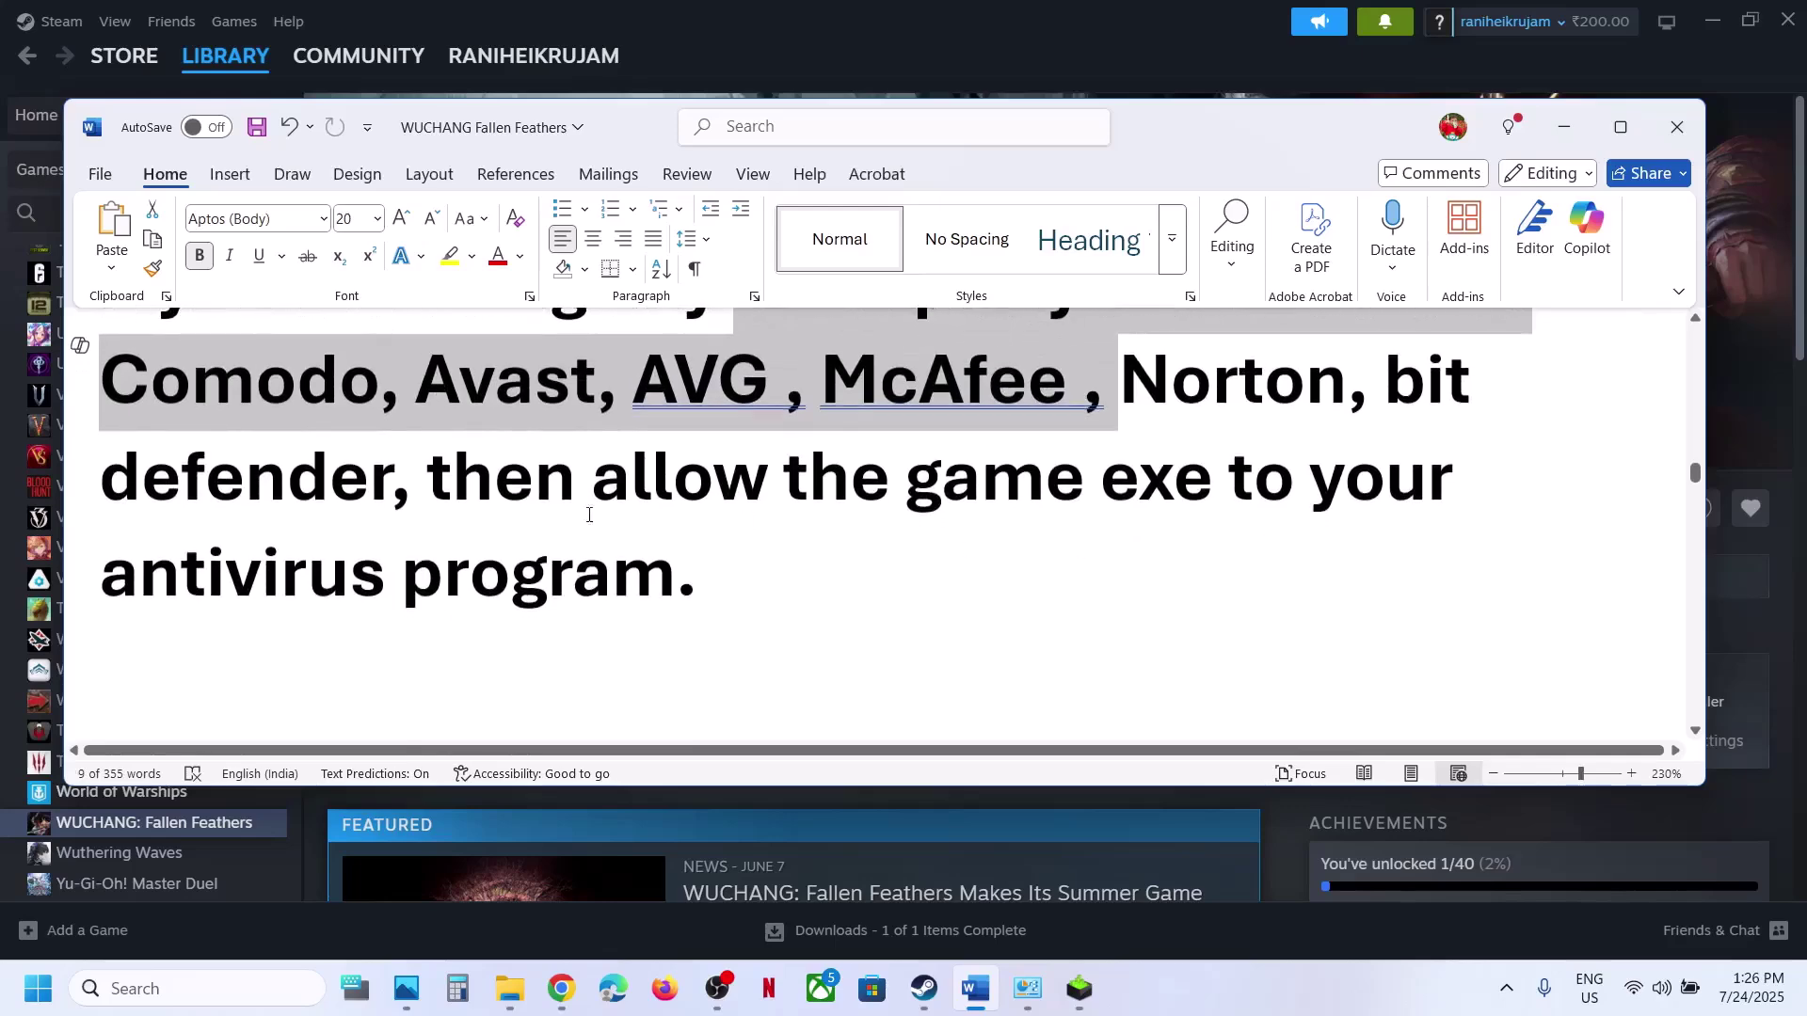
pyautogui.moveTo(443, 498); pyautogui.dragTo(675, 559)
# - Read Step 10 about reverting Nvidia App optimization, and launch the NVIDIA app by searching Windows for "nvidia"
pyautogui.scroll(-5, 675, 559)
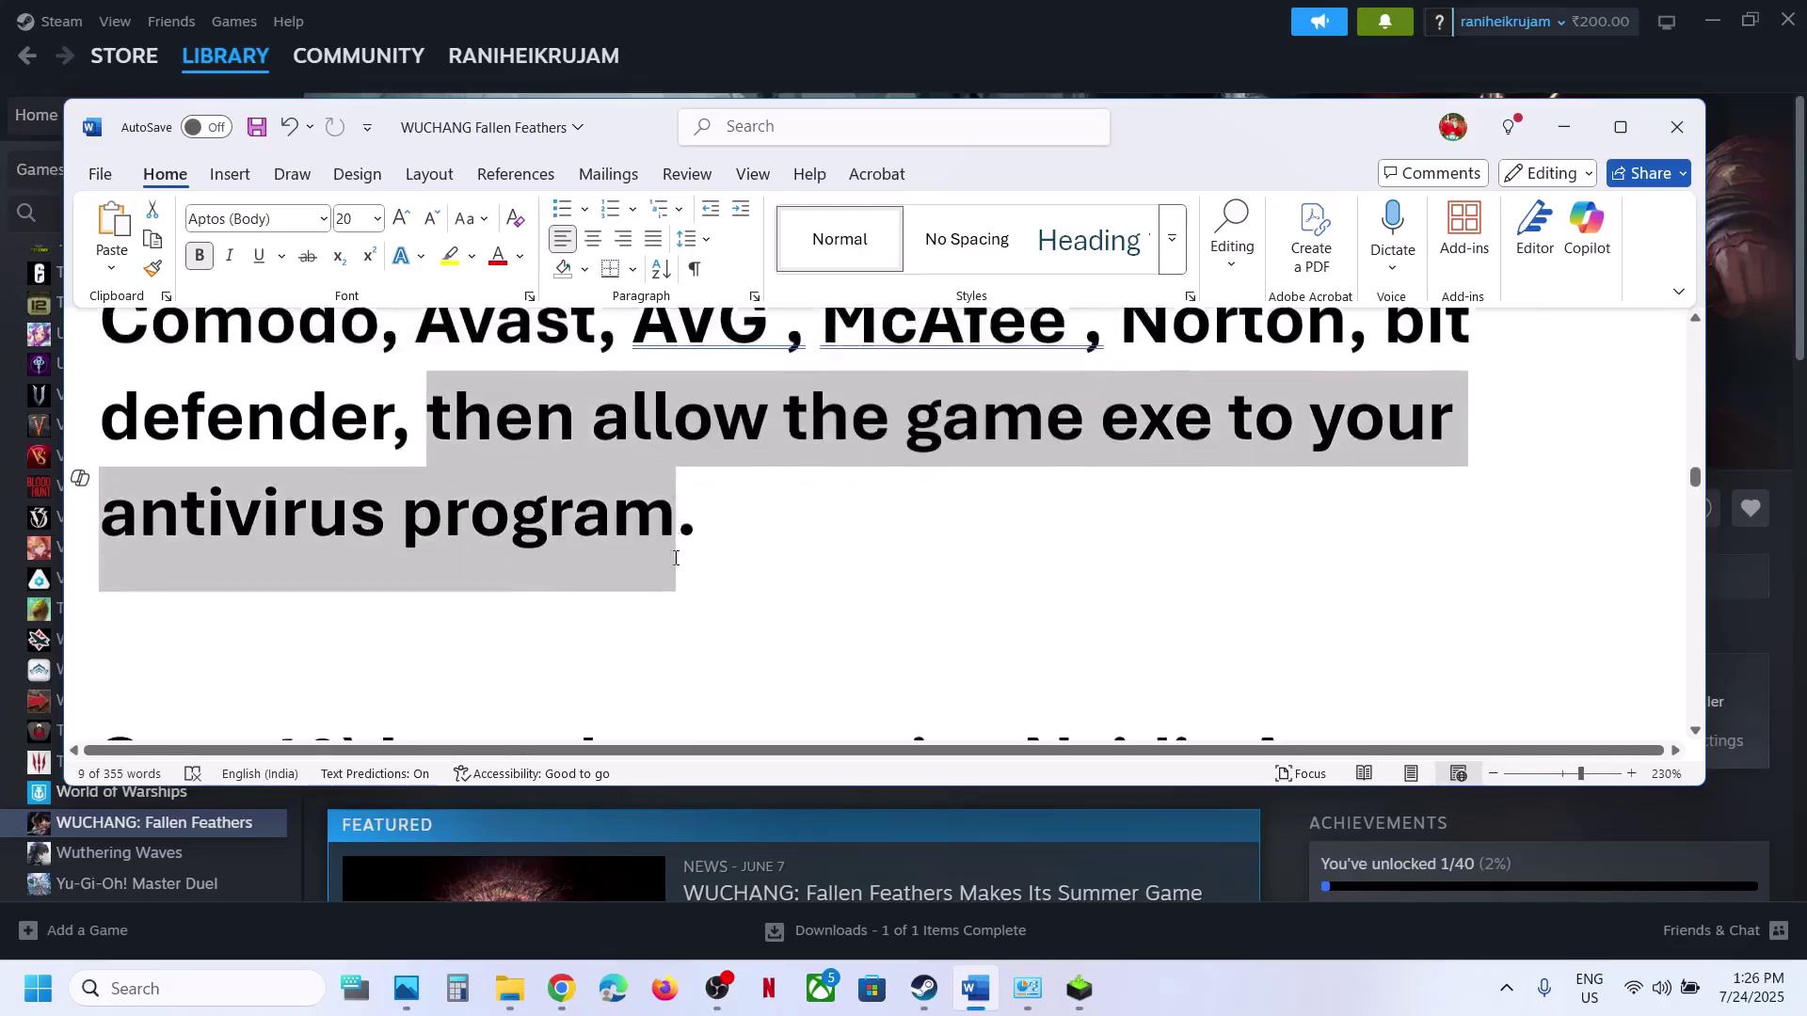
pyautogui.moveTo(379, 463); pyautogui.dragTo(1404, 466)
pyautogui.click(244, 983)
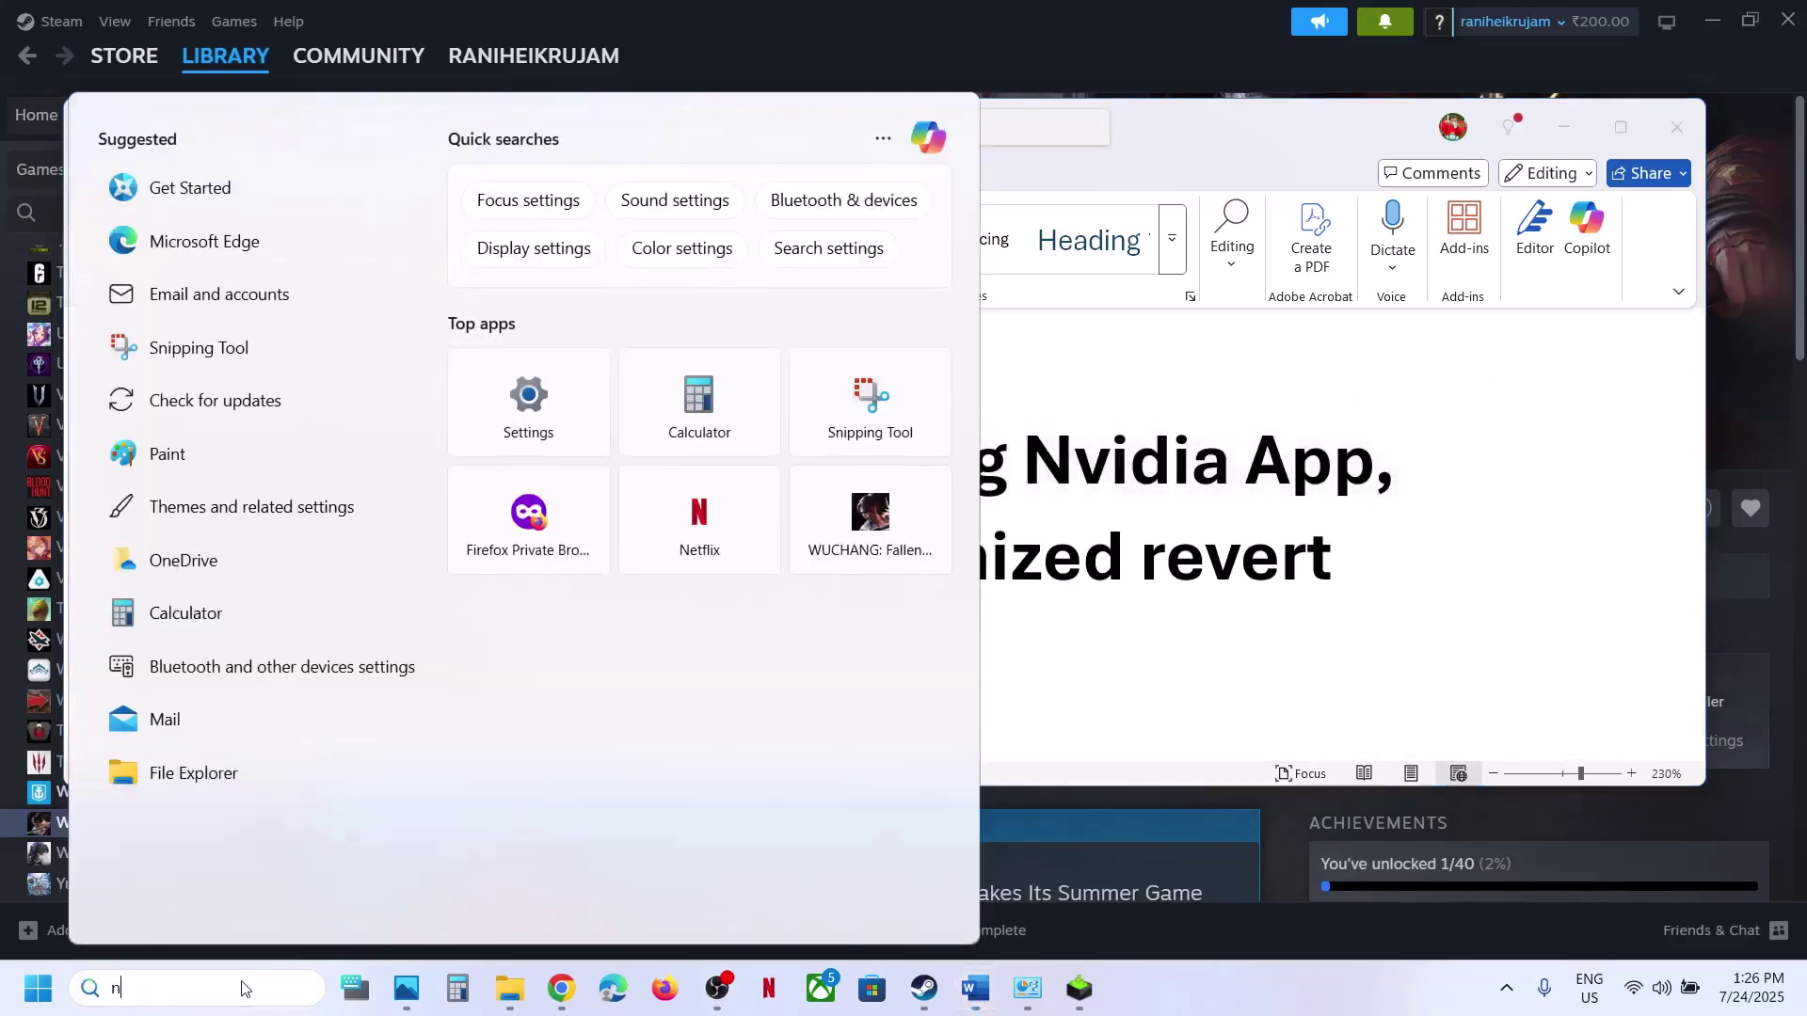
pyautogui.write('nvidia')
pyautogui.press('Return')
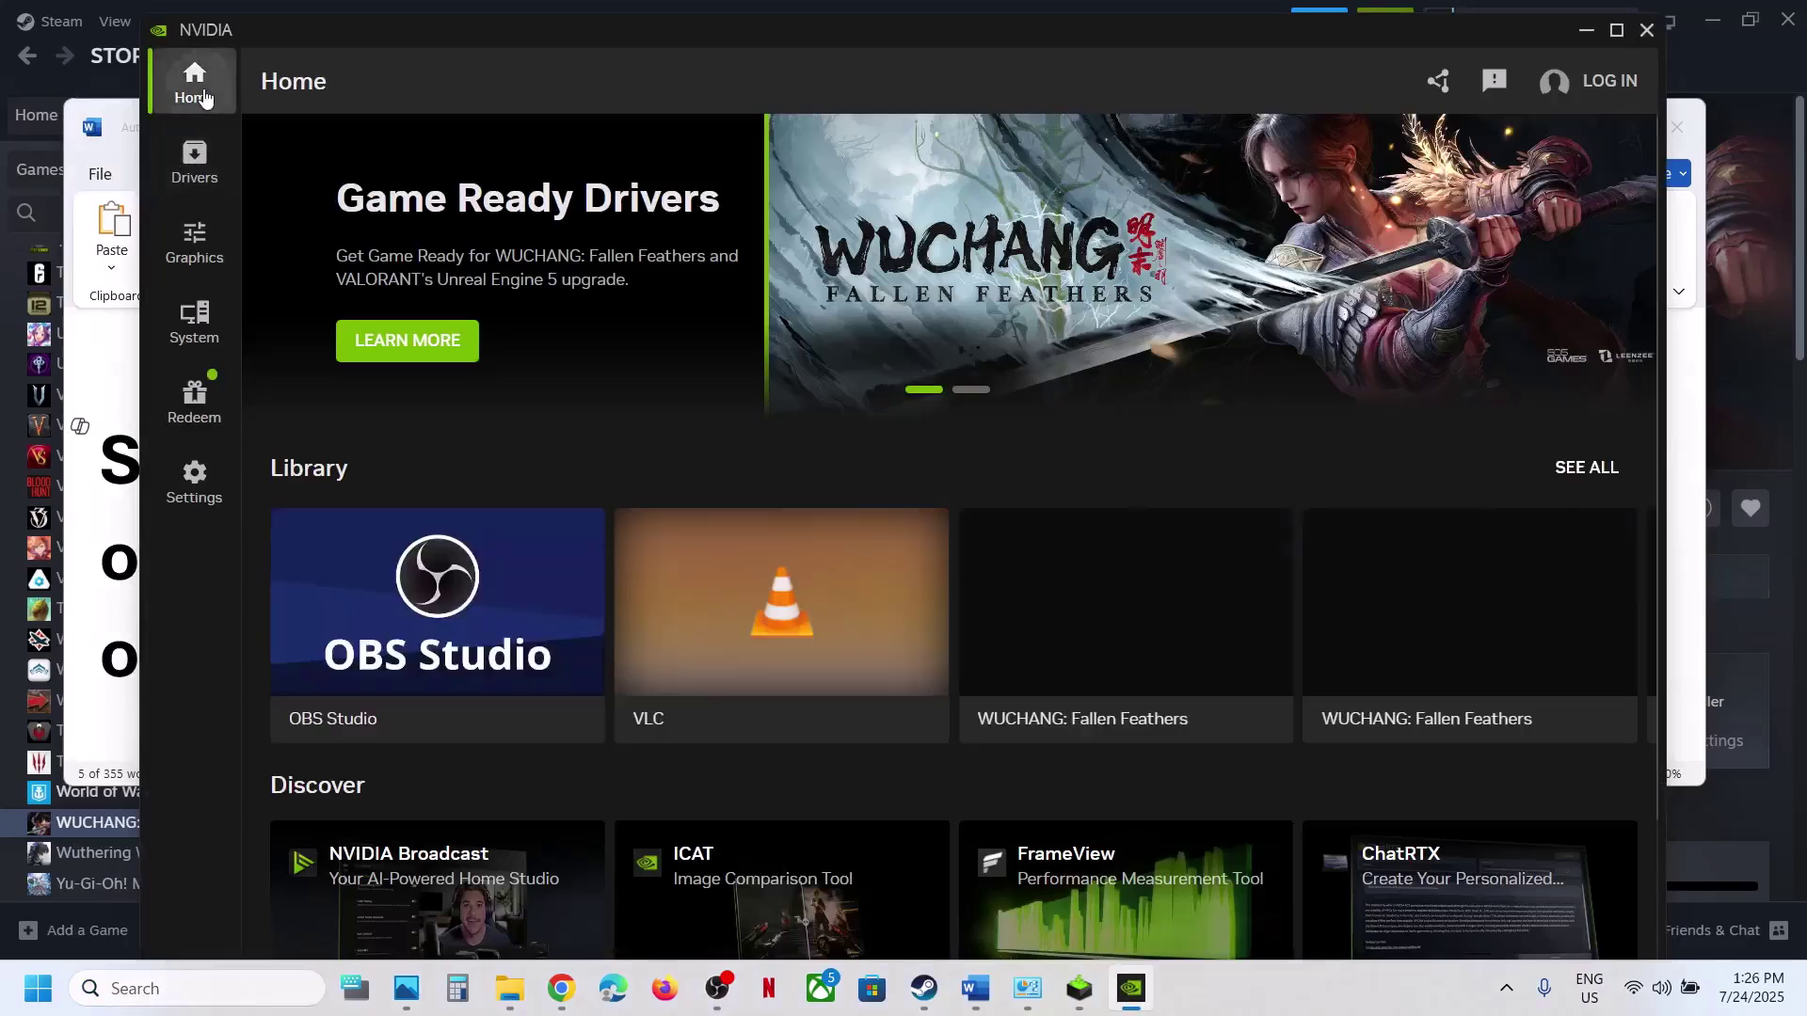
# - Open the WUCHANG: Fallen Feathers settings from the NVIDIA app's library to check for optimization, and close the app
pyautogui.moveTo(779, 652)
pyautogui.scroll(-1, 778, 651)
pyautogui.moveTo(1125, 544)
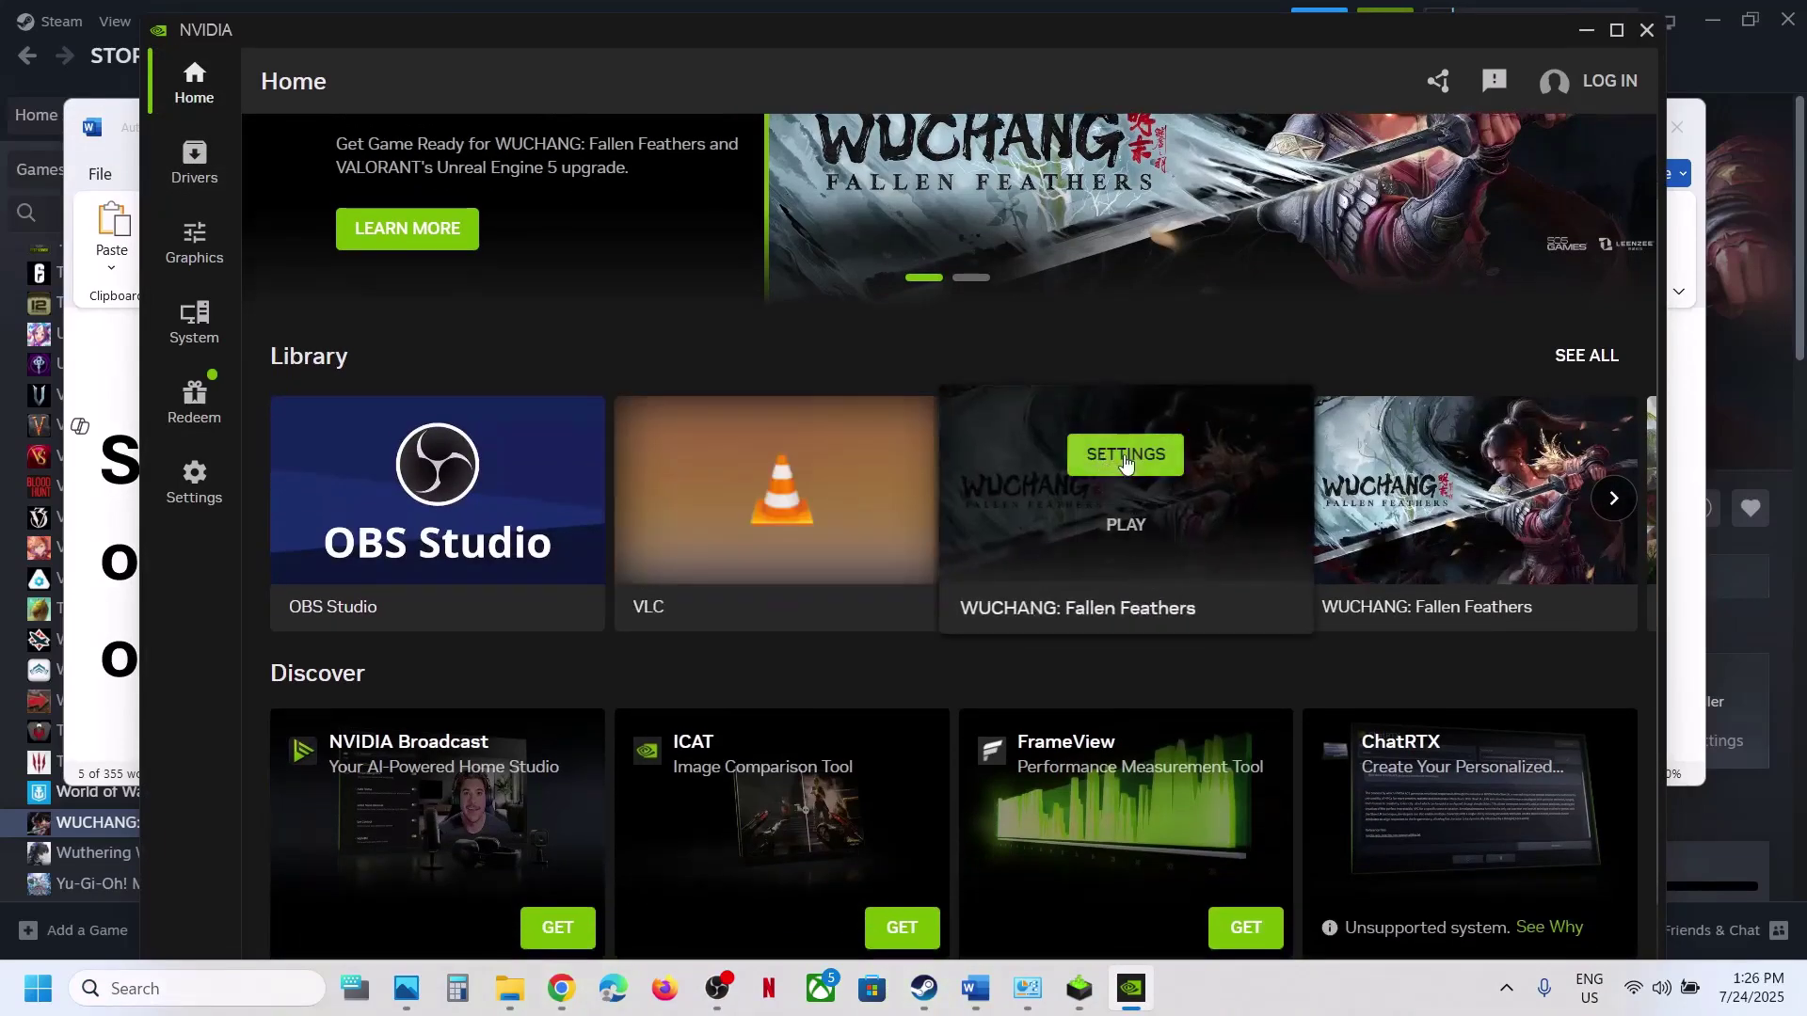
pyautogui.click(1125, 457)
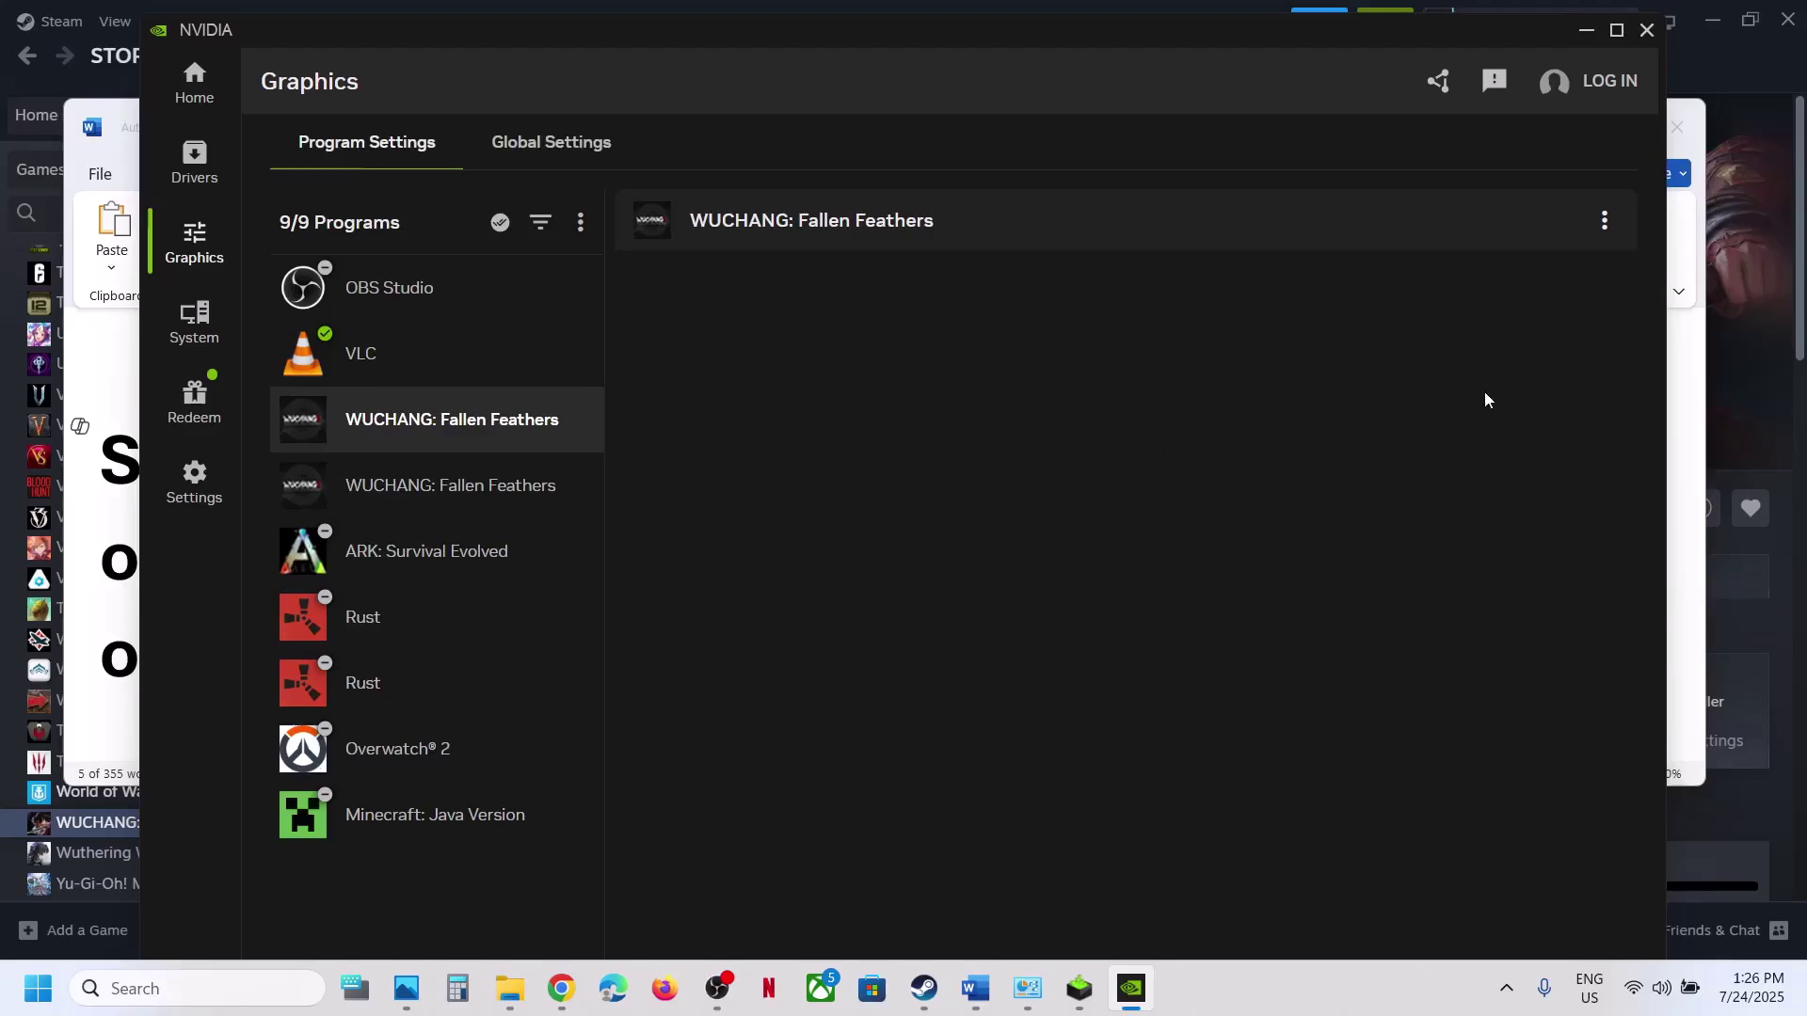
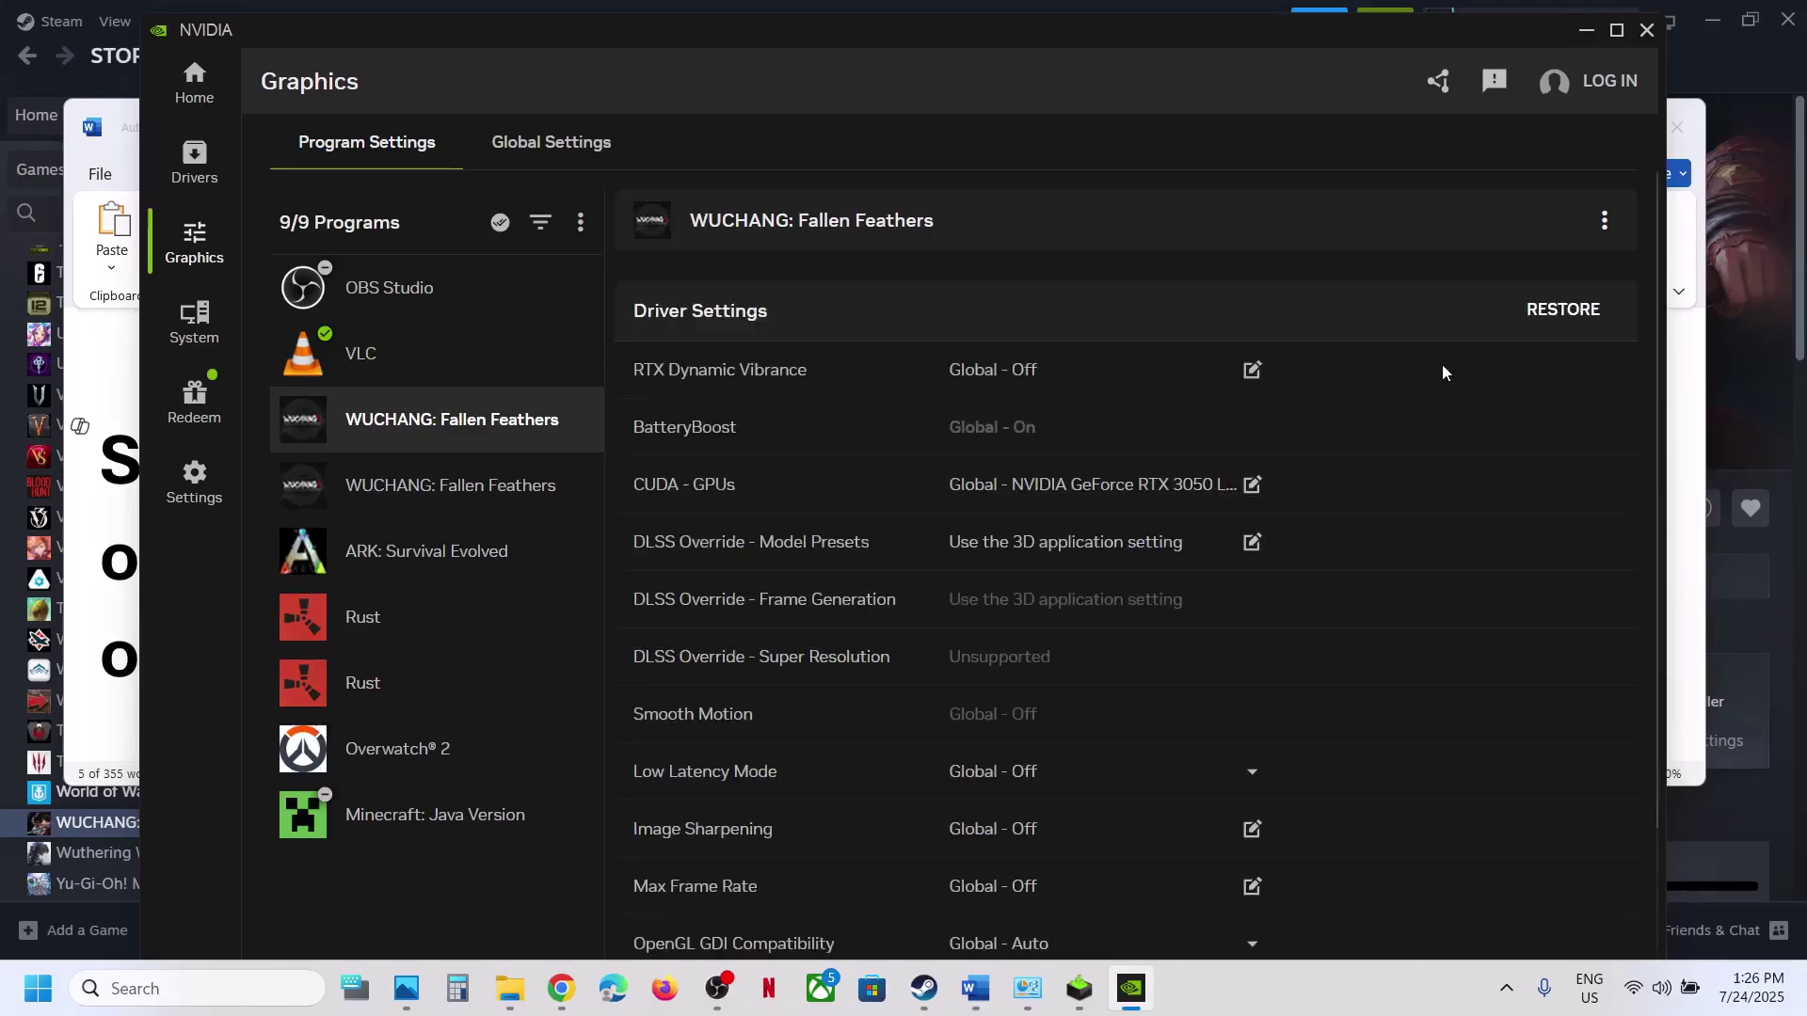
pyautogui.click(1647, 29)
# - Read Step 11 on enabling or disabling hardware-accelerated GPU scheduling in the document, and leave the document
pyautogui.scroll(-3, 876, 721)
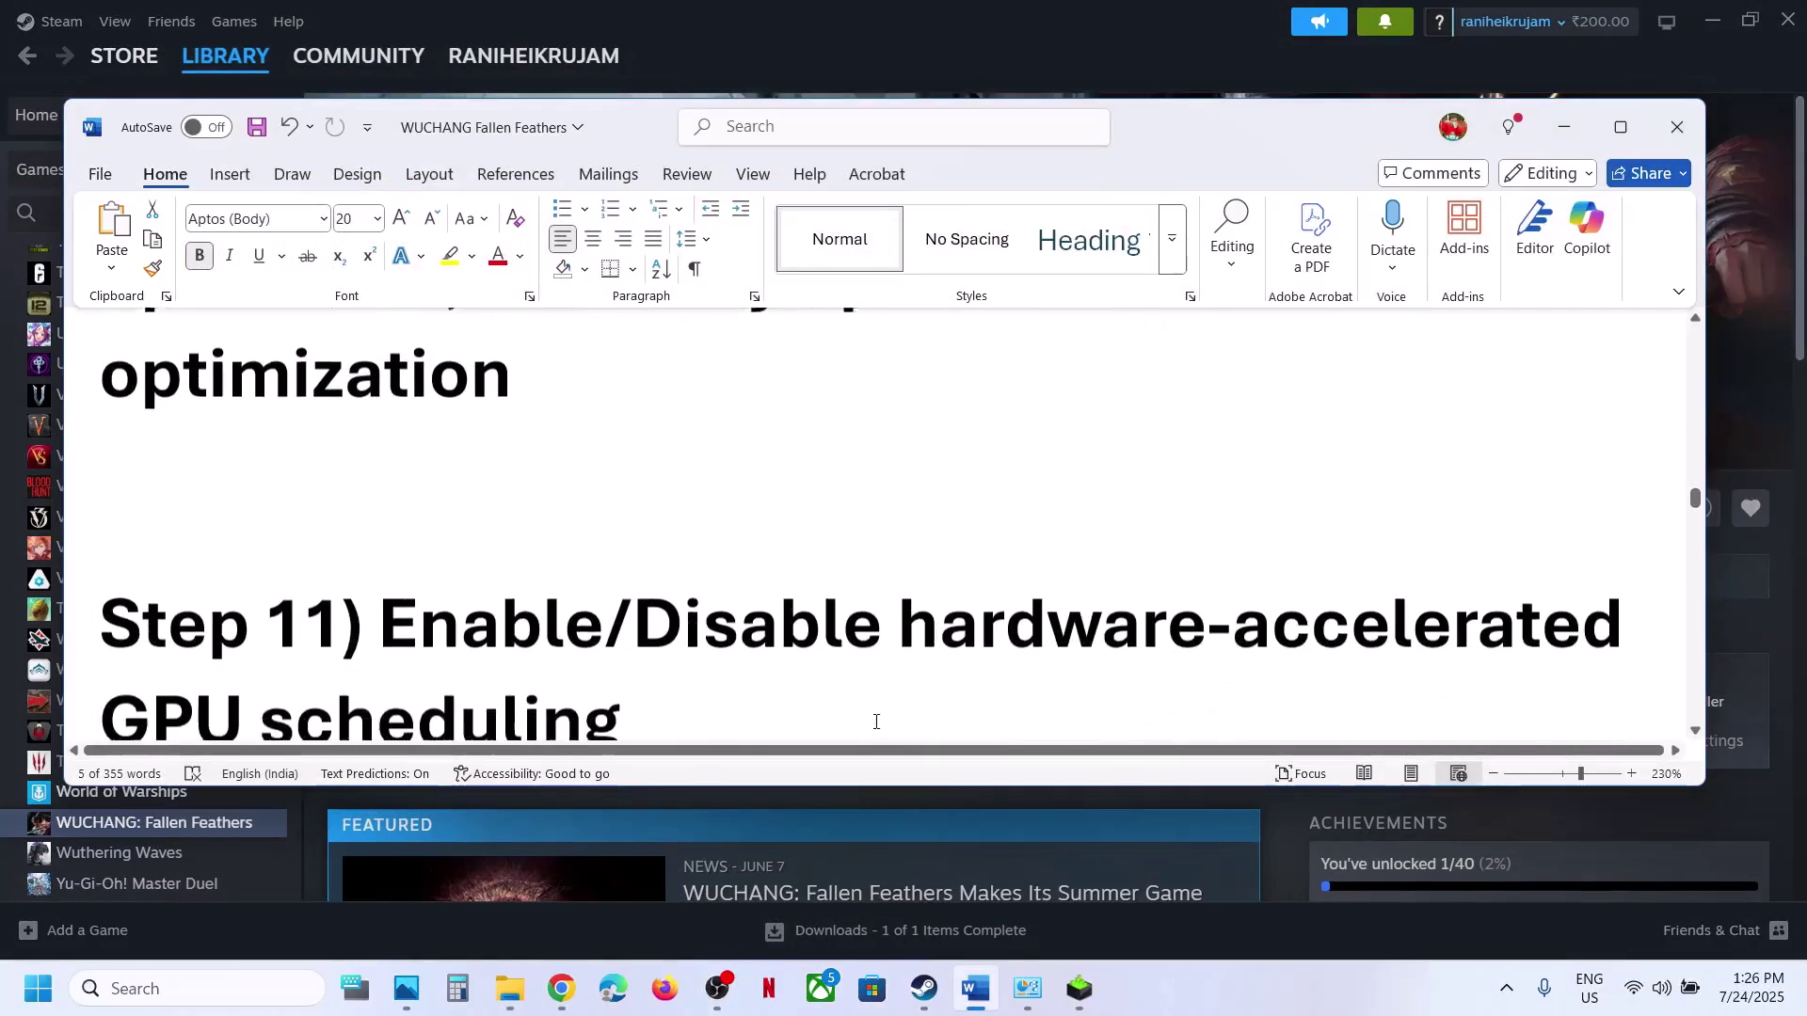
pyautogui.scroll(-2, 875, 722)
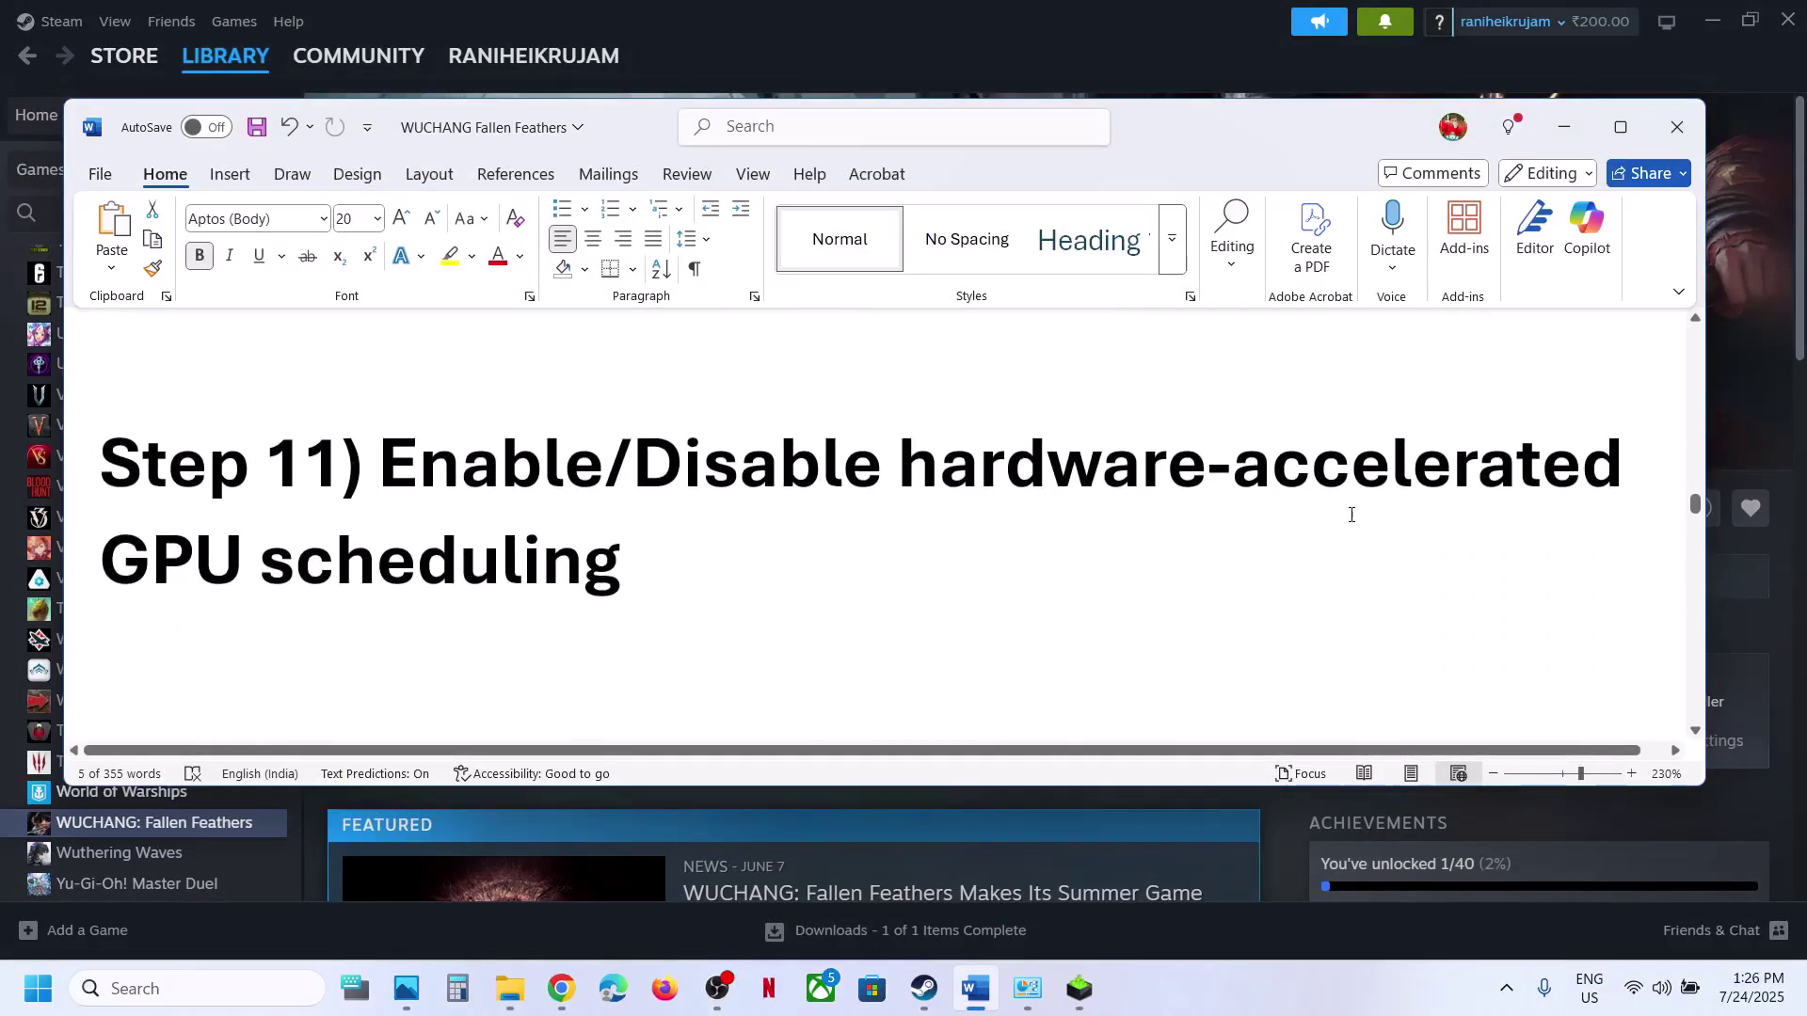
pyautogui.doubleClick(439, 562)
pyautogui.click(974, 4)
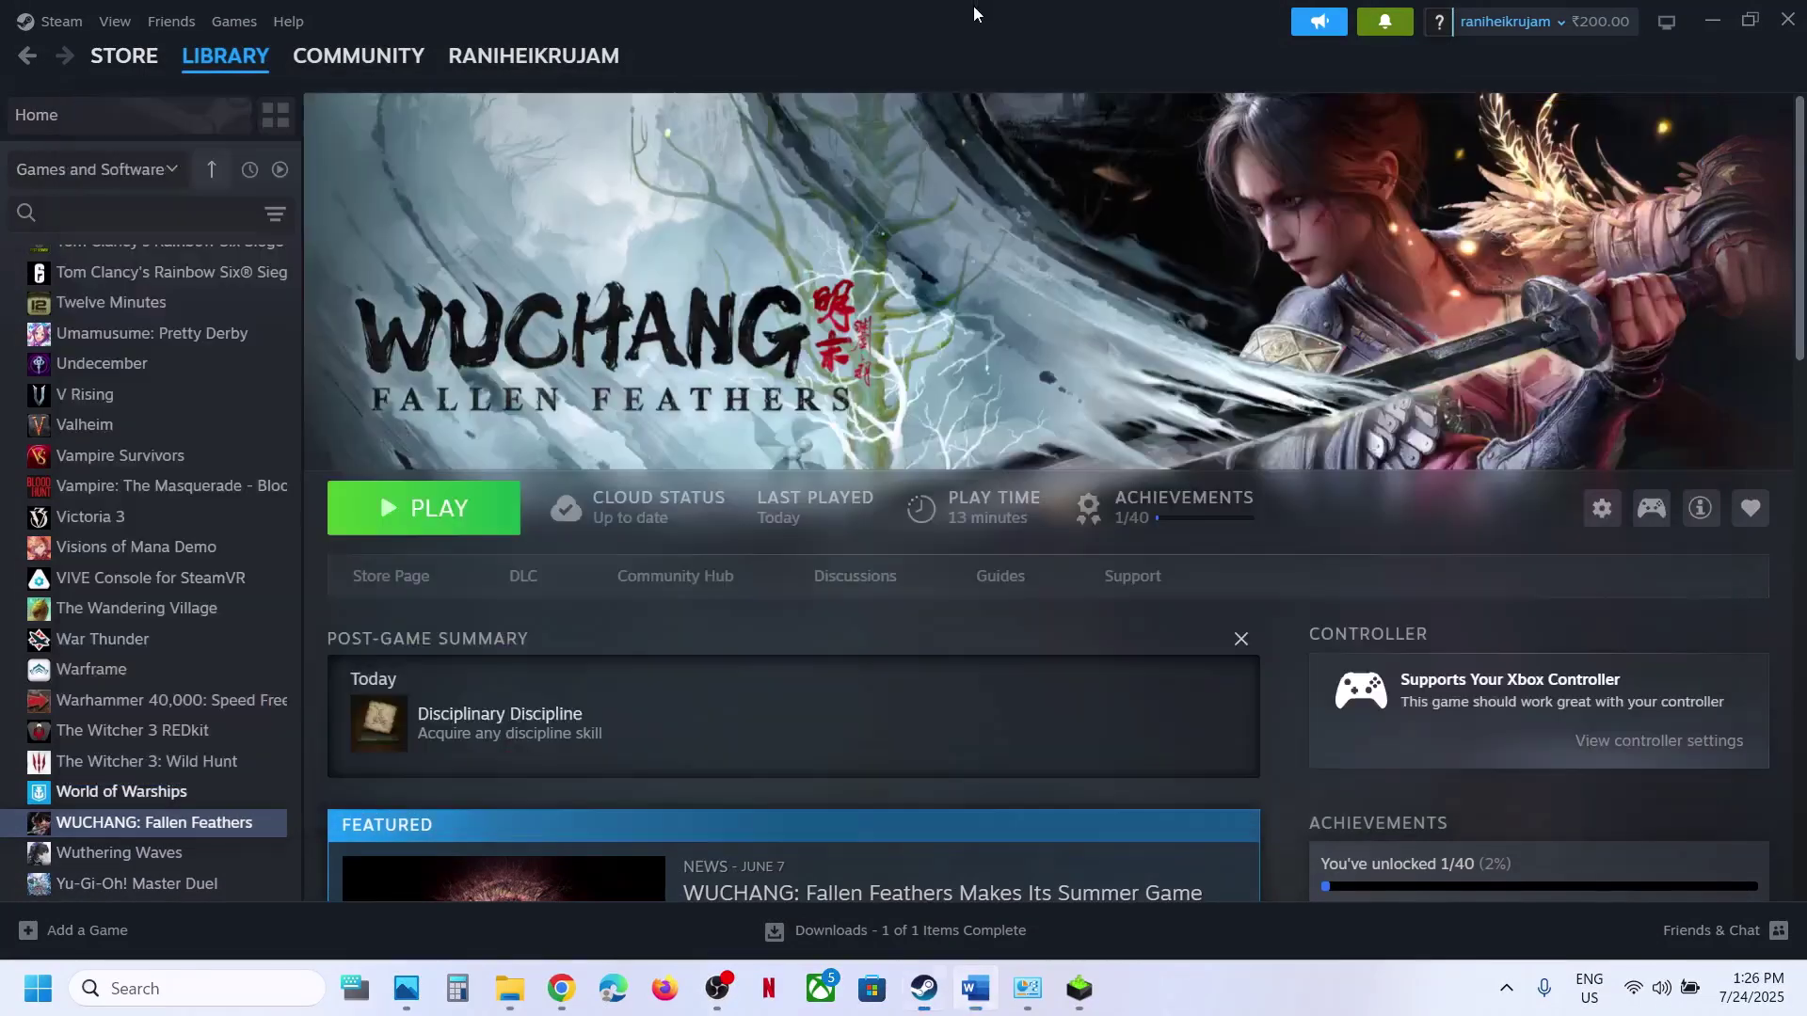
# - Turn off Hardware-accelerated GPU scheduling in the advanced graphics options of the Windows display settings
pyautogui.press('super+i')
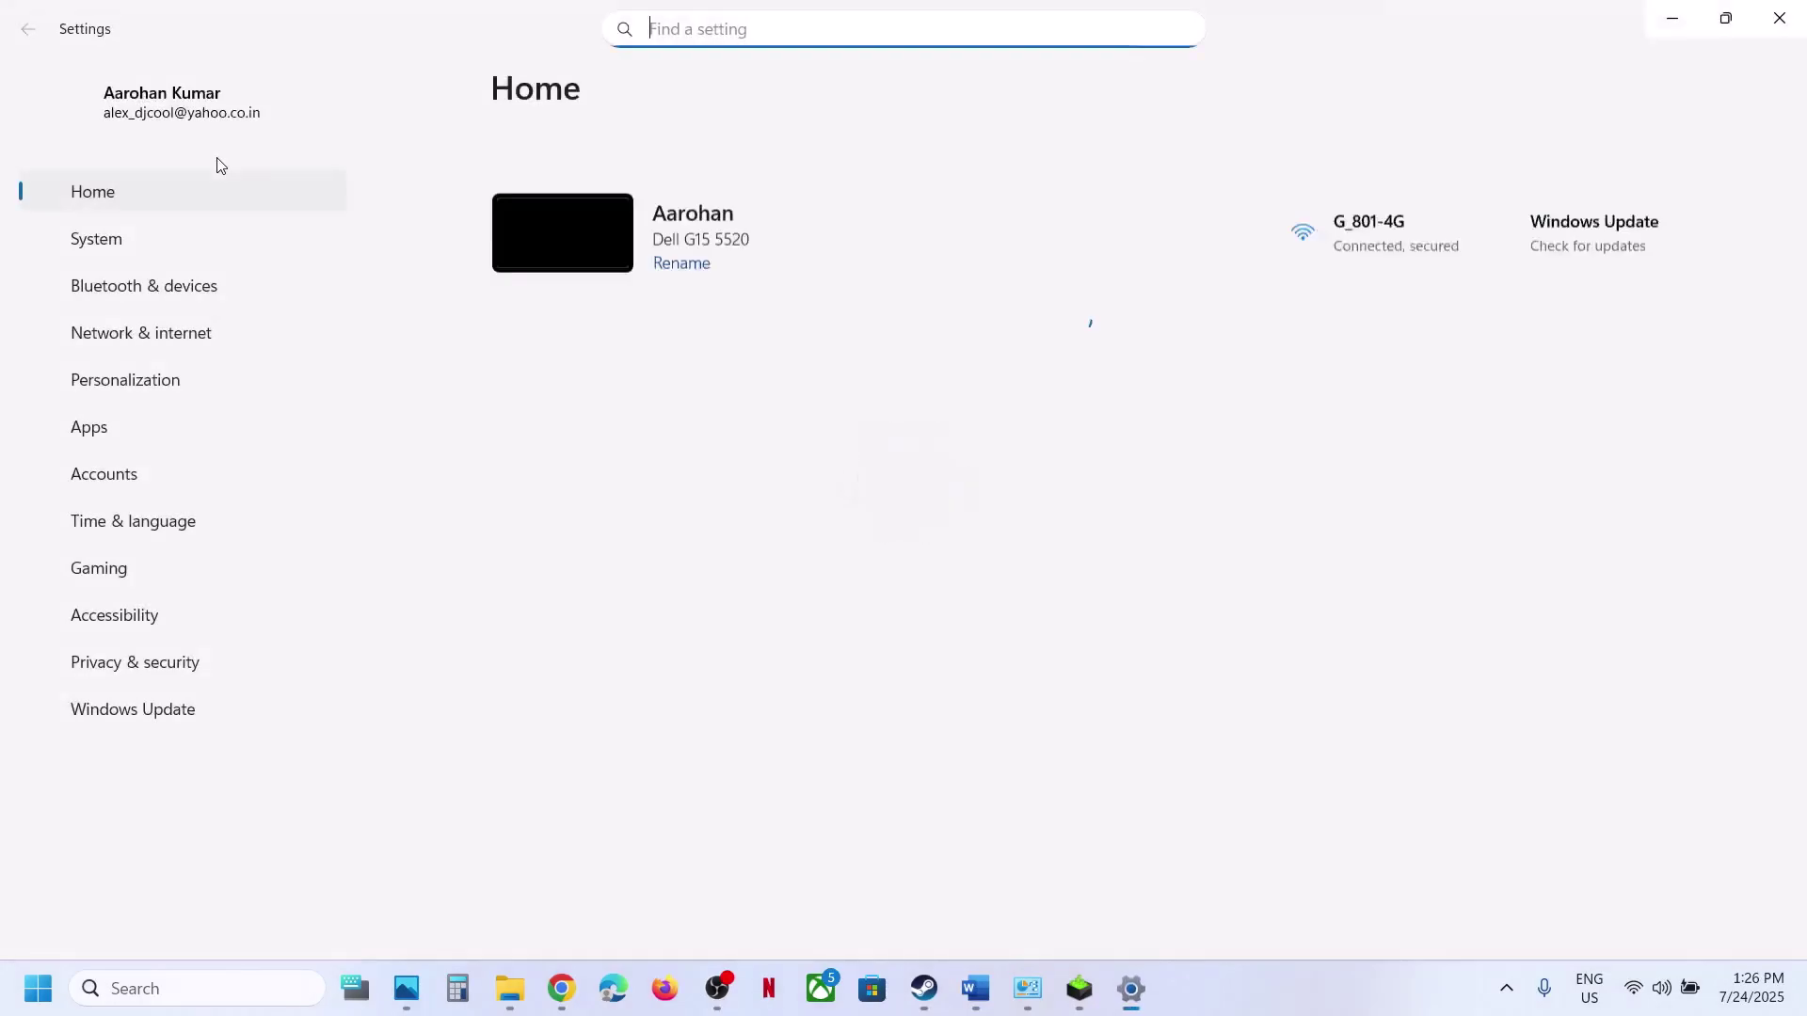
pyautogui.click(133, 241)
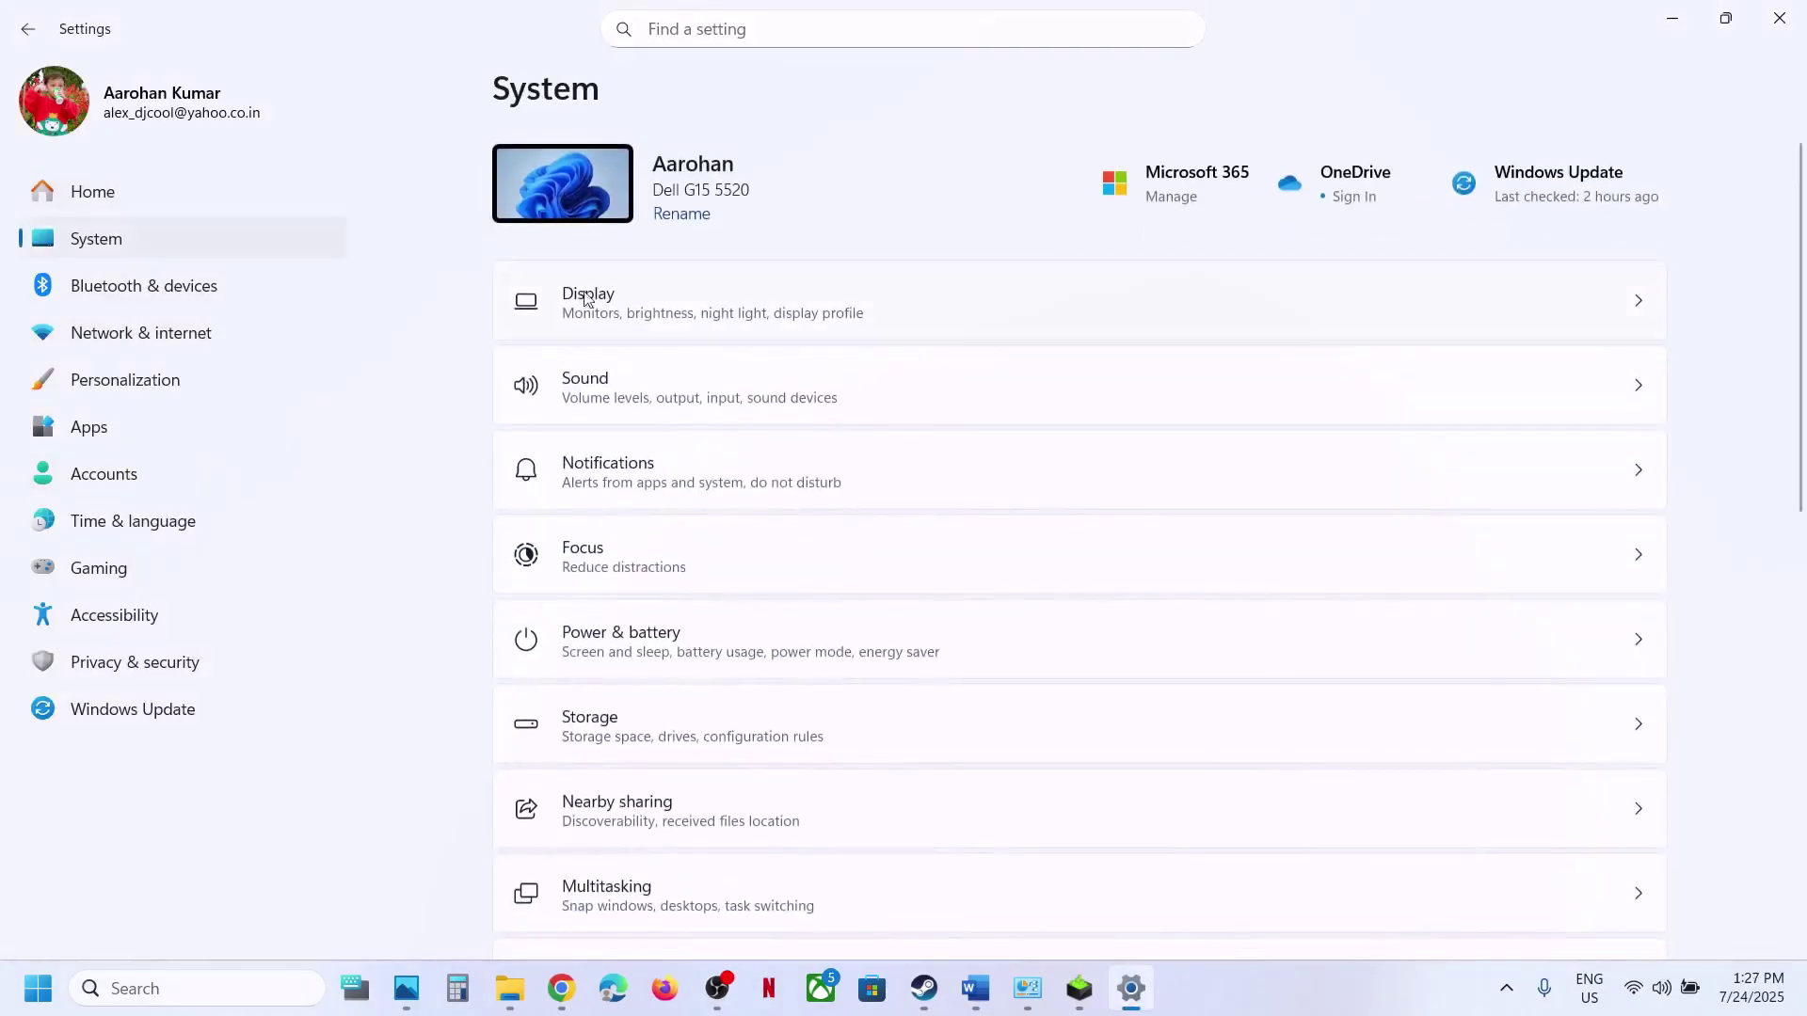
pyautogui.click(678, 320)
pyautogui.scroll(-6, 787, 476)
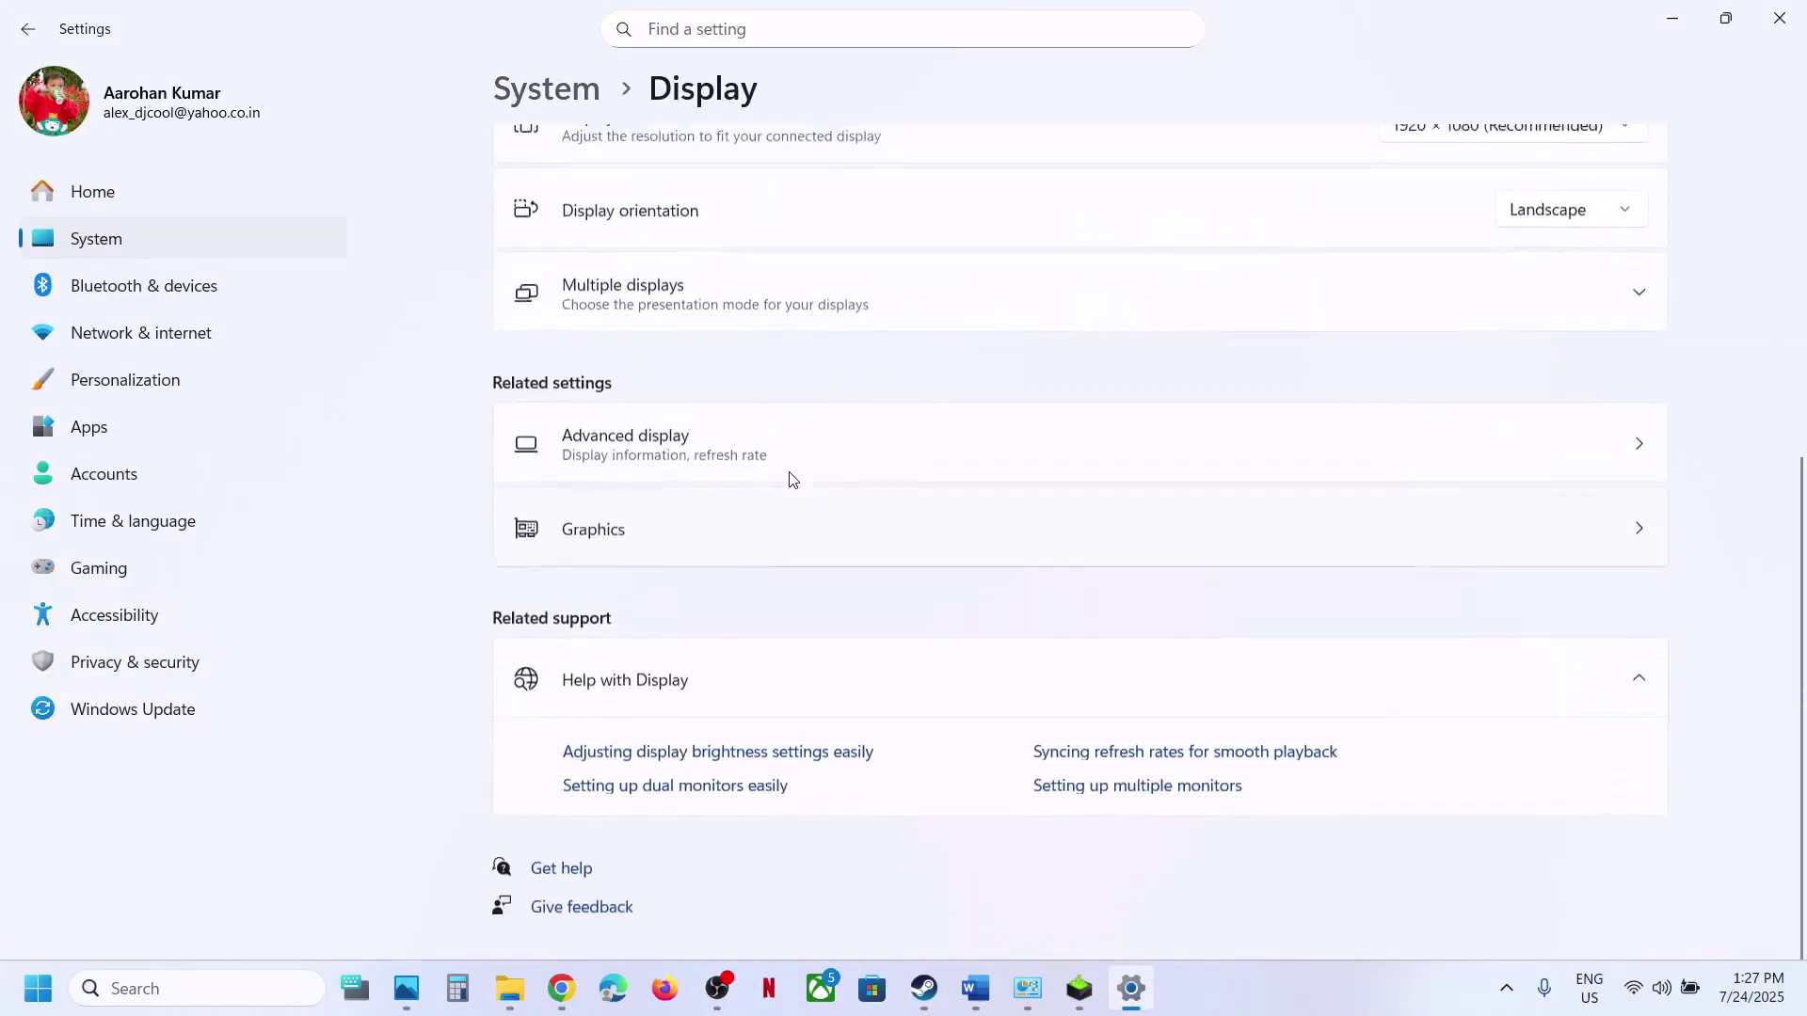
pyautogui.click(633, 553)
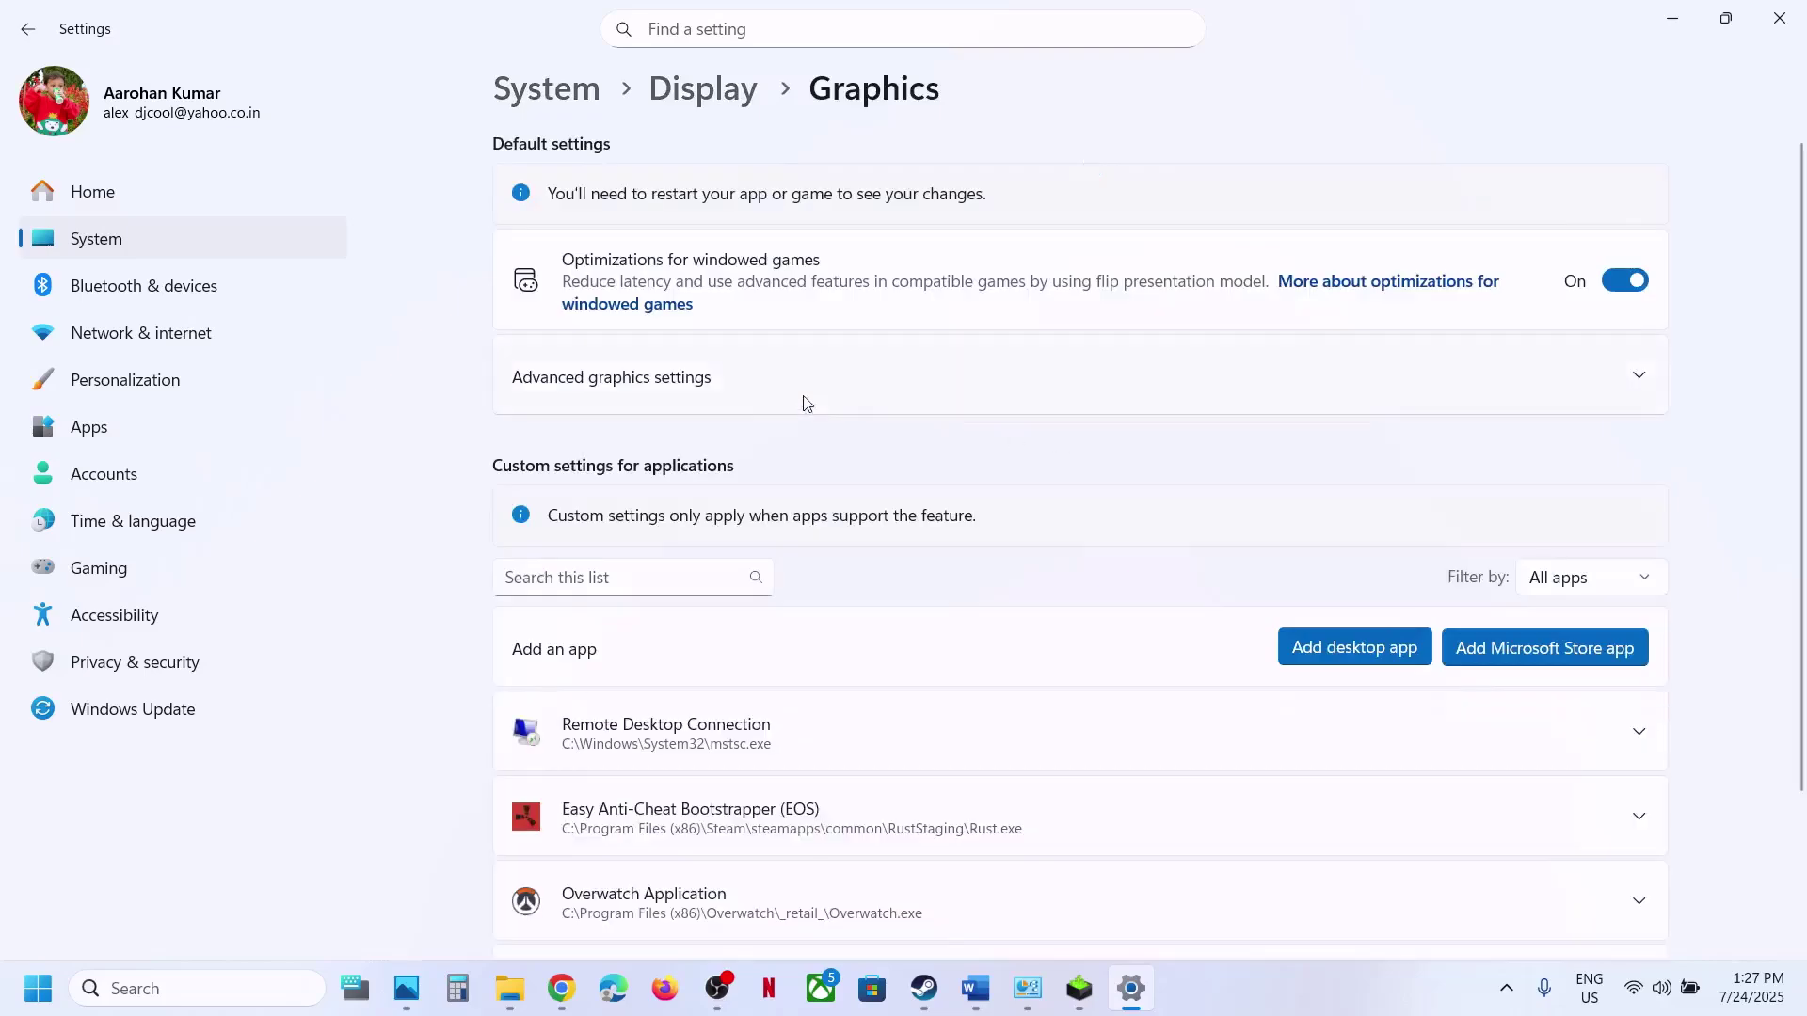
pyautogui.click(658, 400)
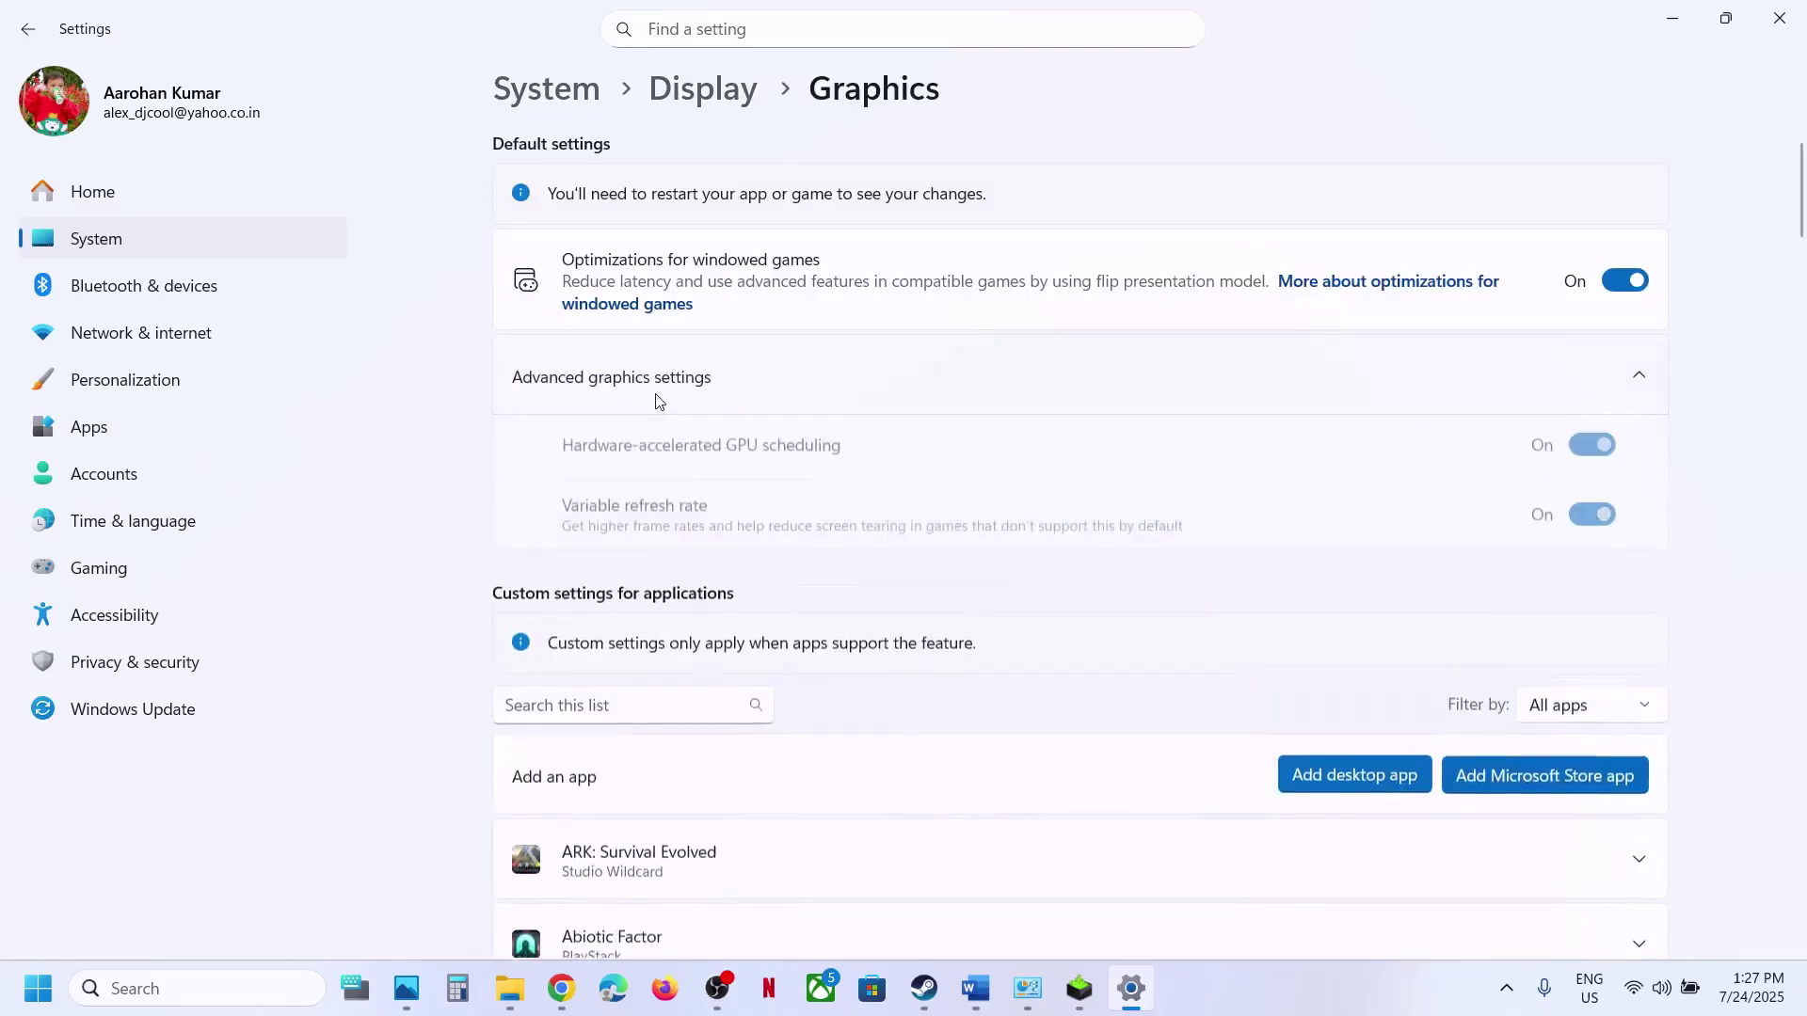
pyautogui.click(1590, 451)
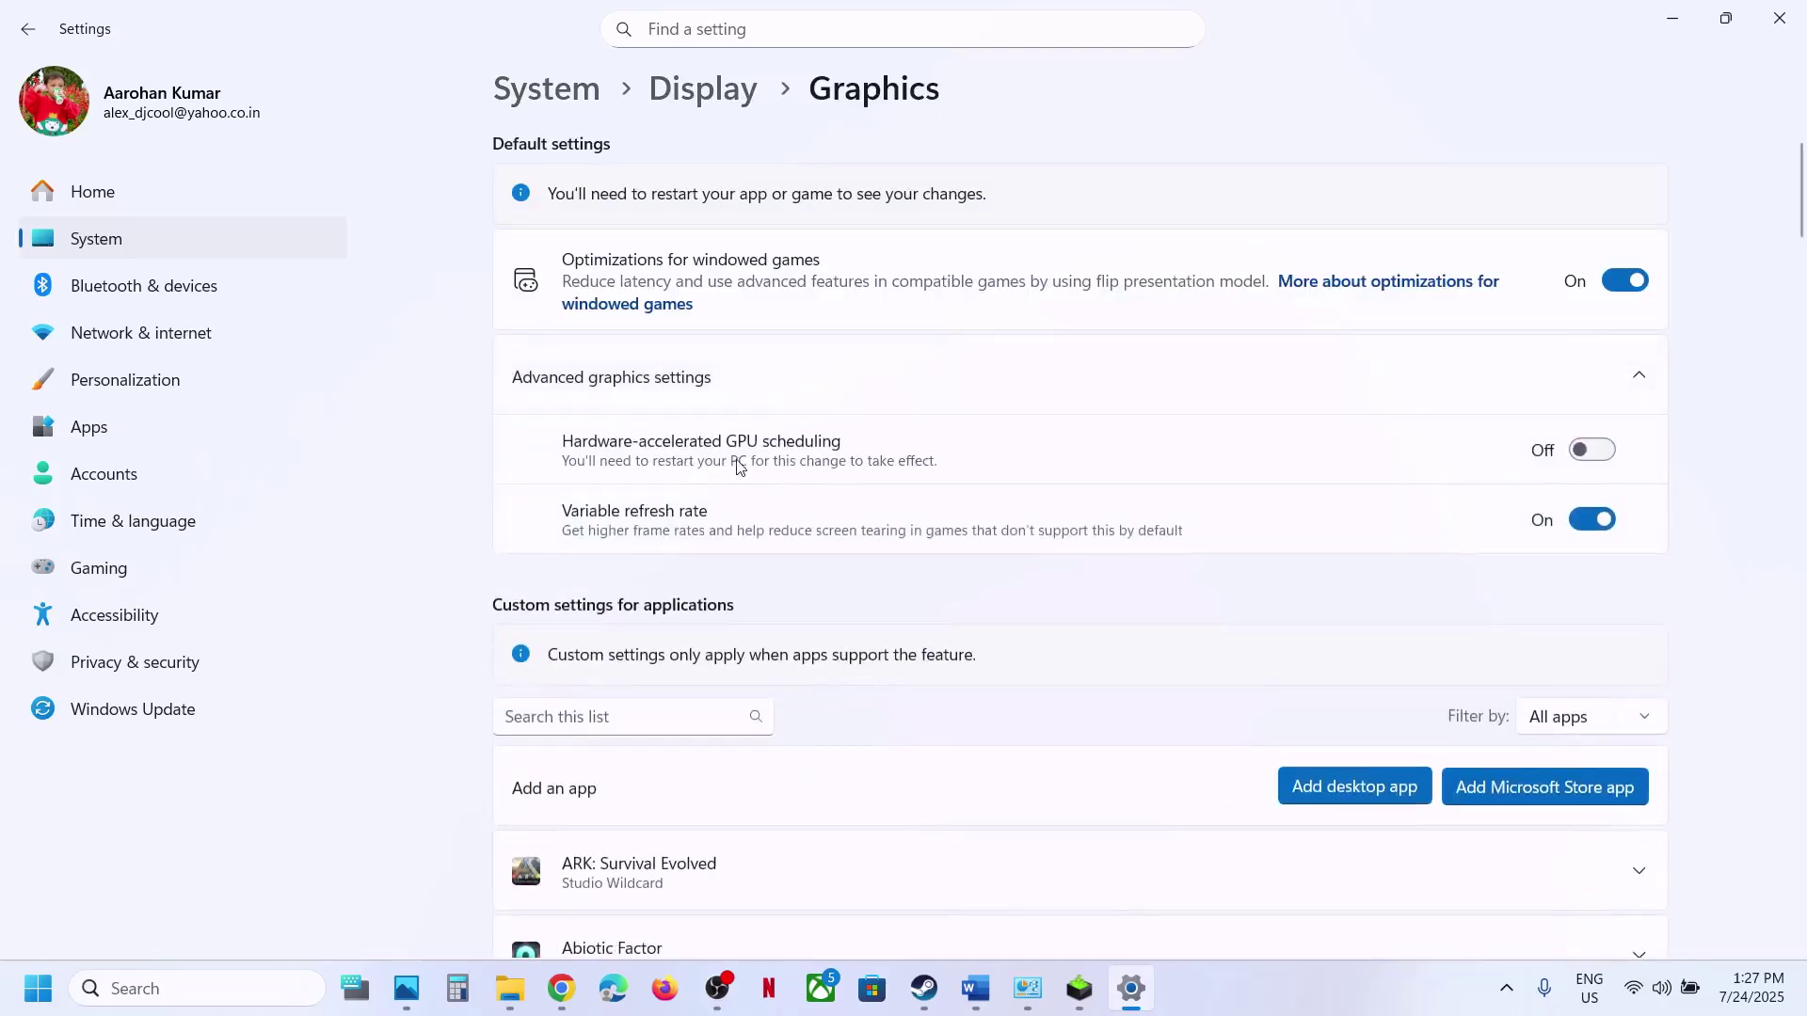
# - Turn Hardware-accelerated GPU scheduling on in the advanced graphics settings, and switch it back off
pyautogui.click(1609, 458)
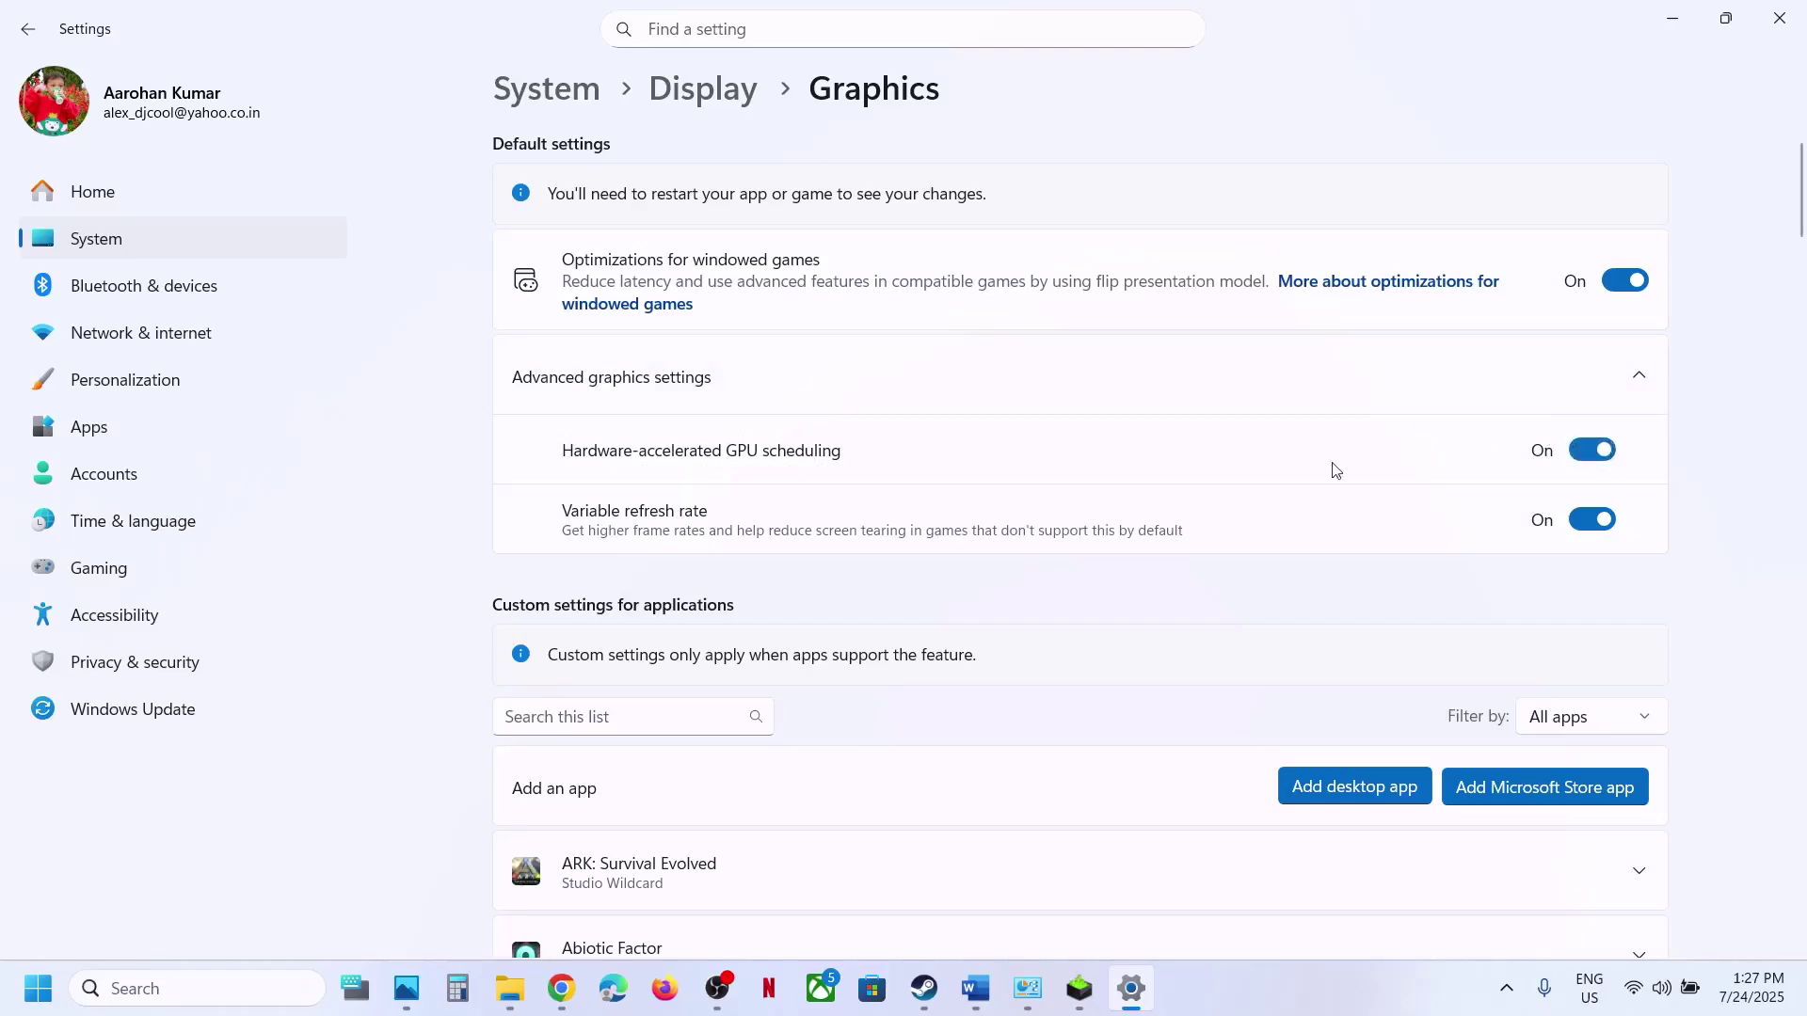
pyautogui.click(930, 993)
pyautogui.click(946, 1004)
pyautogui.click(1589, 455)
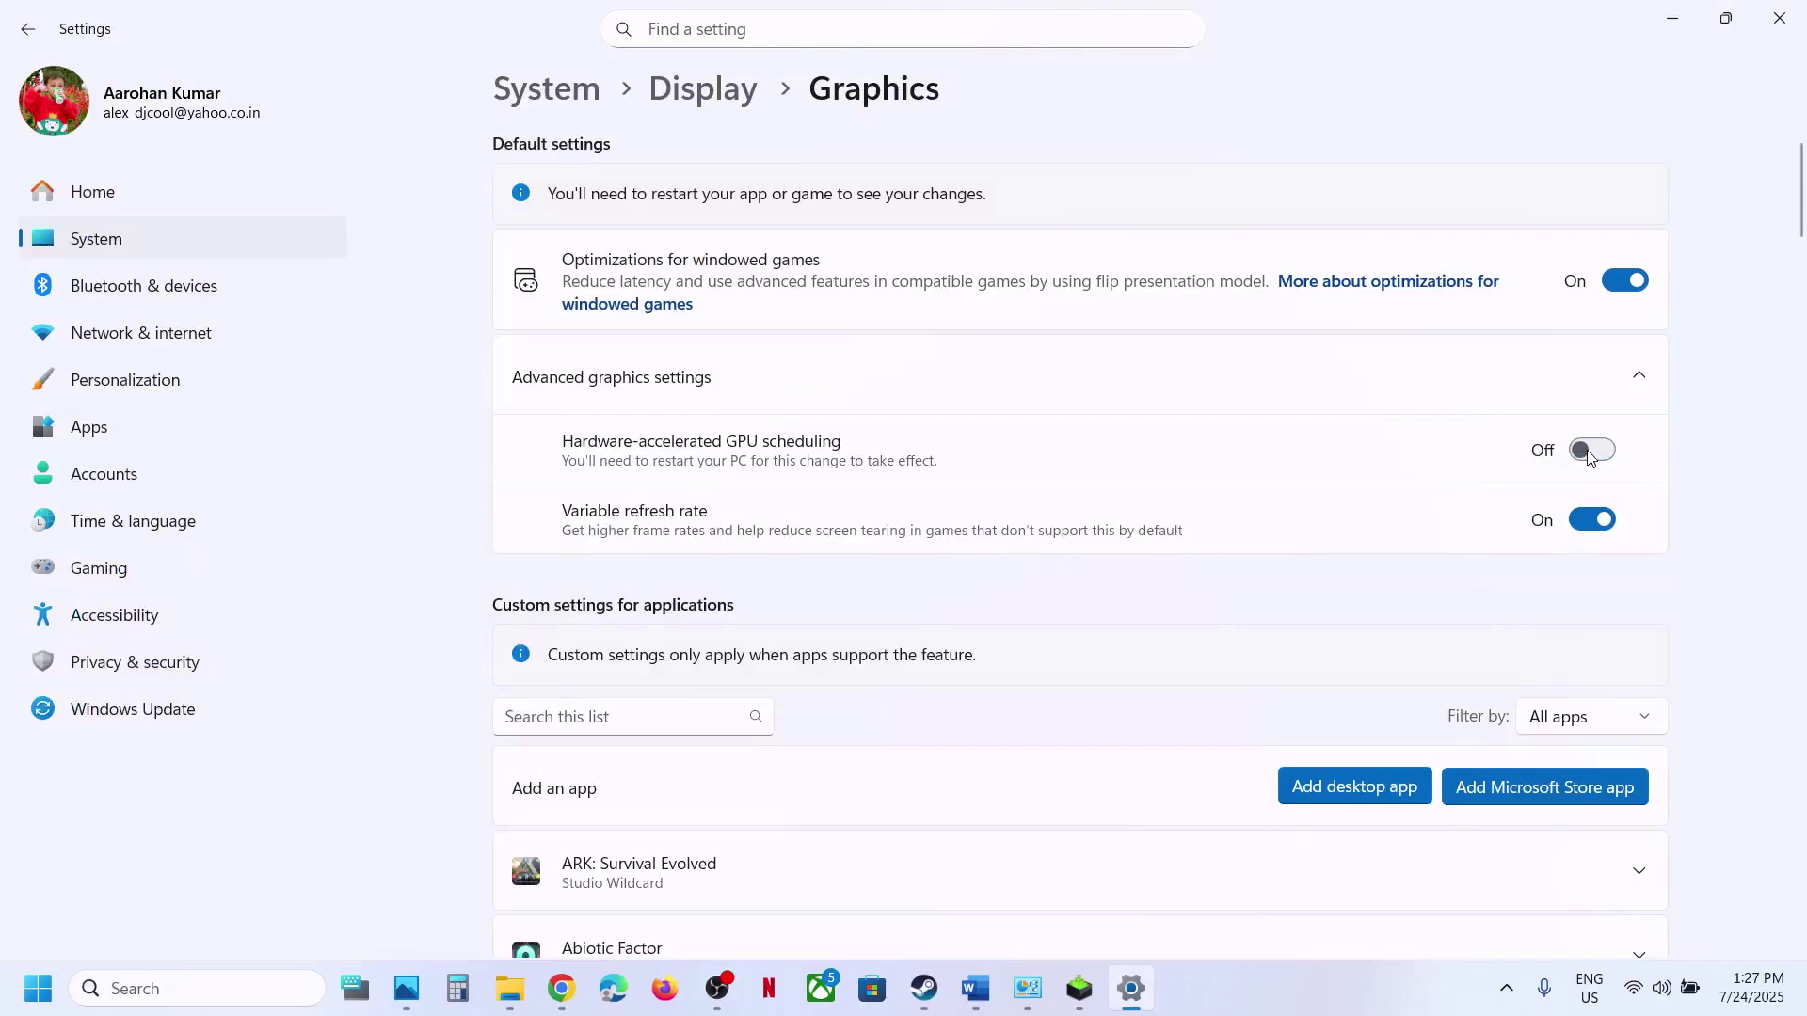
# - Return to the Word document and copy the NVIDIA driver download link listed under Step 12
pyautogui.click(921, 993)
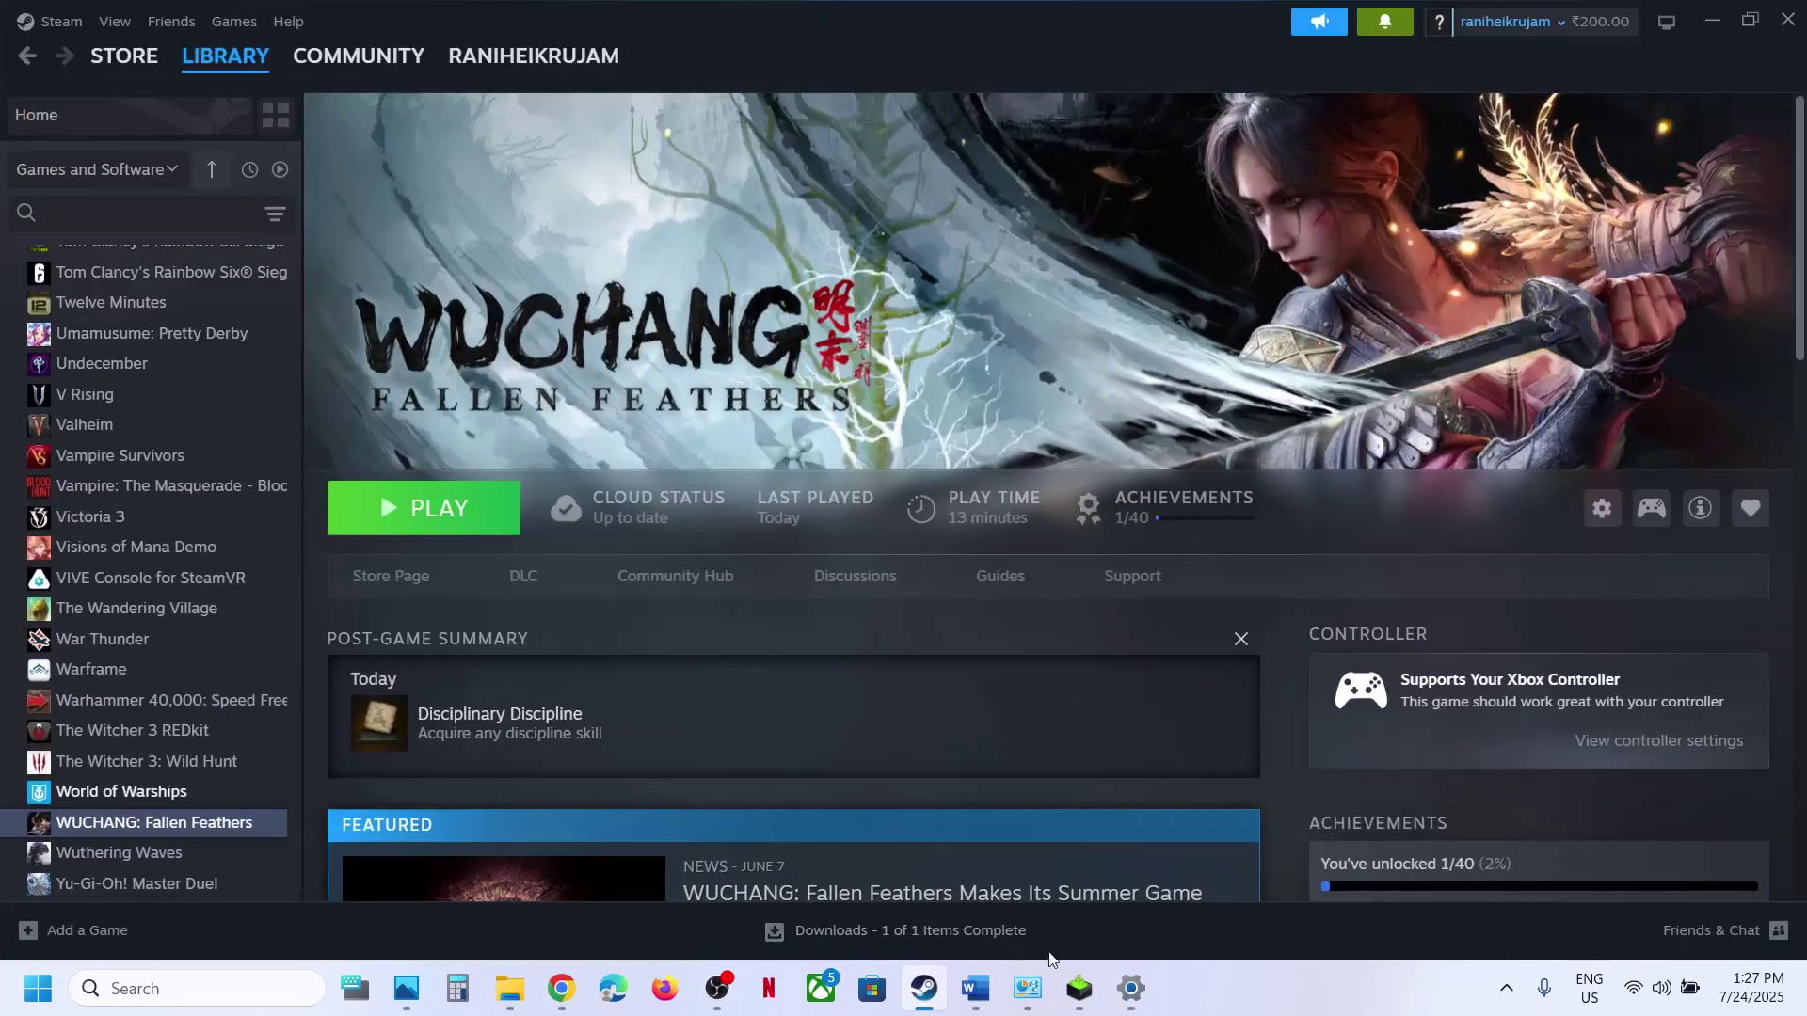
pyautogui.click(974, 998)
pyautogui.scroll(-5, 659, 563)
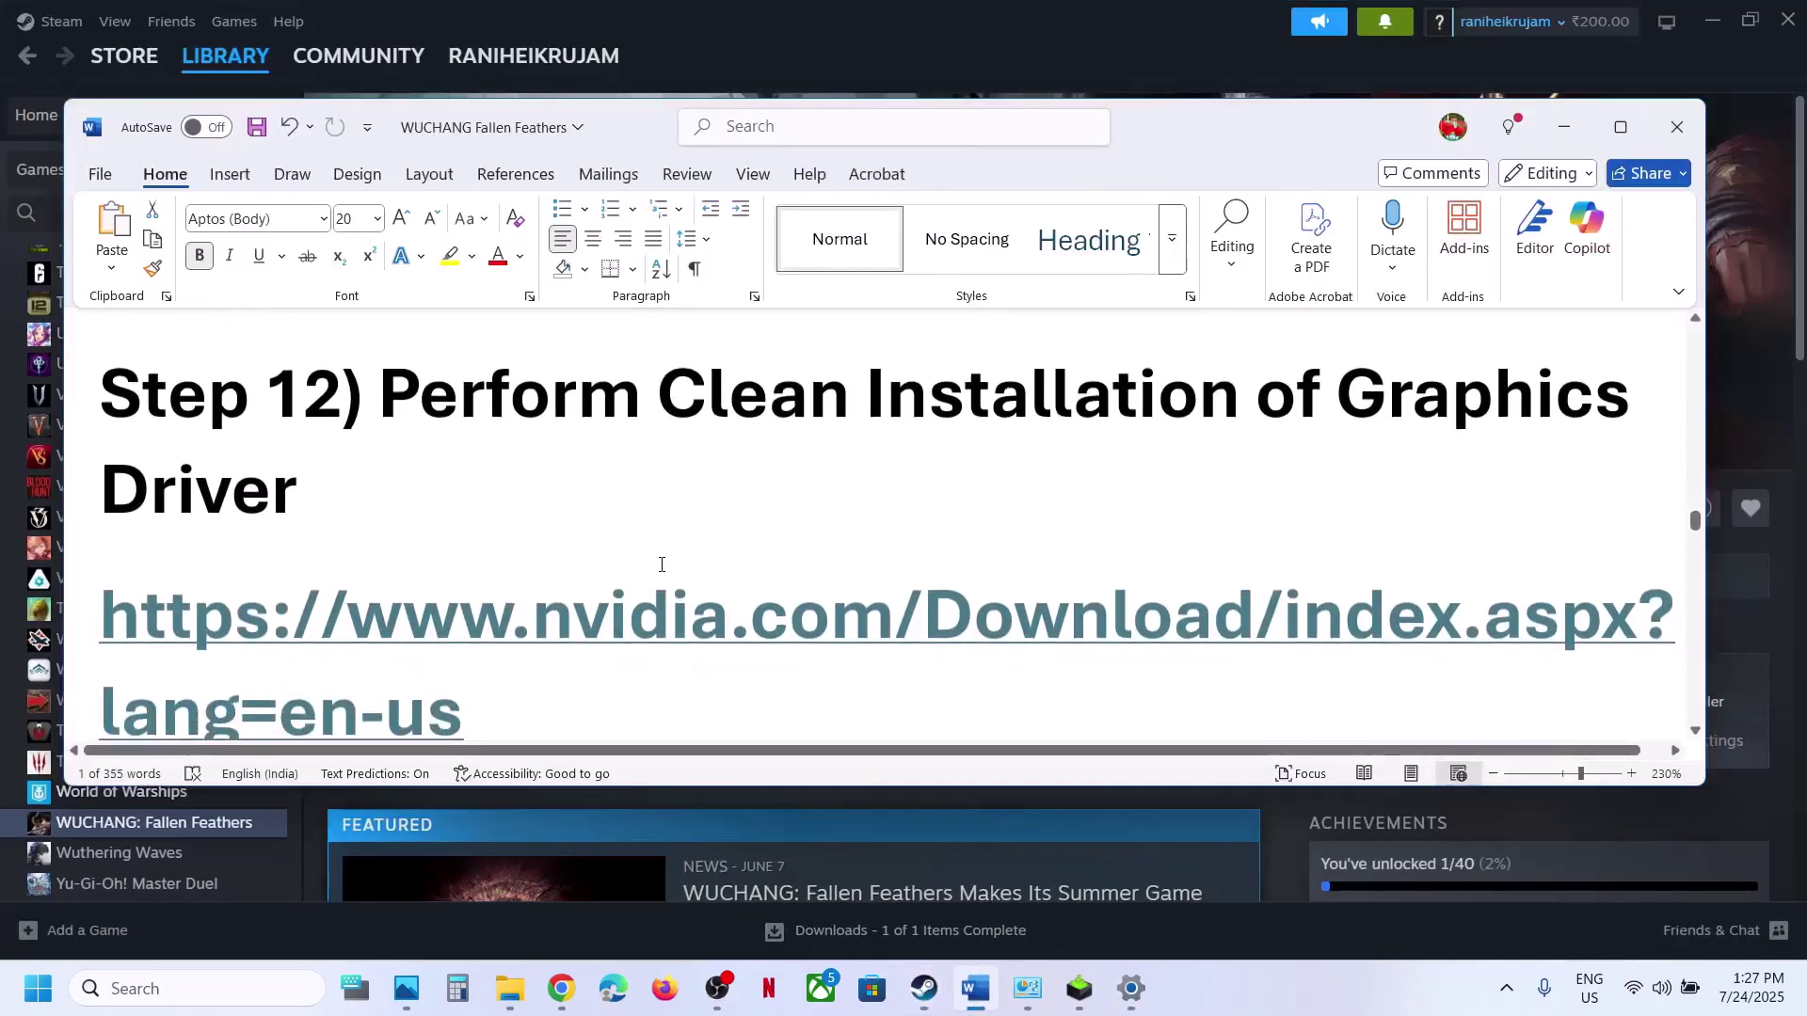
pyautogui.scroll(-1, 498, 659)
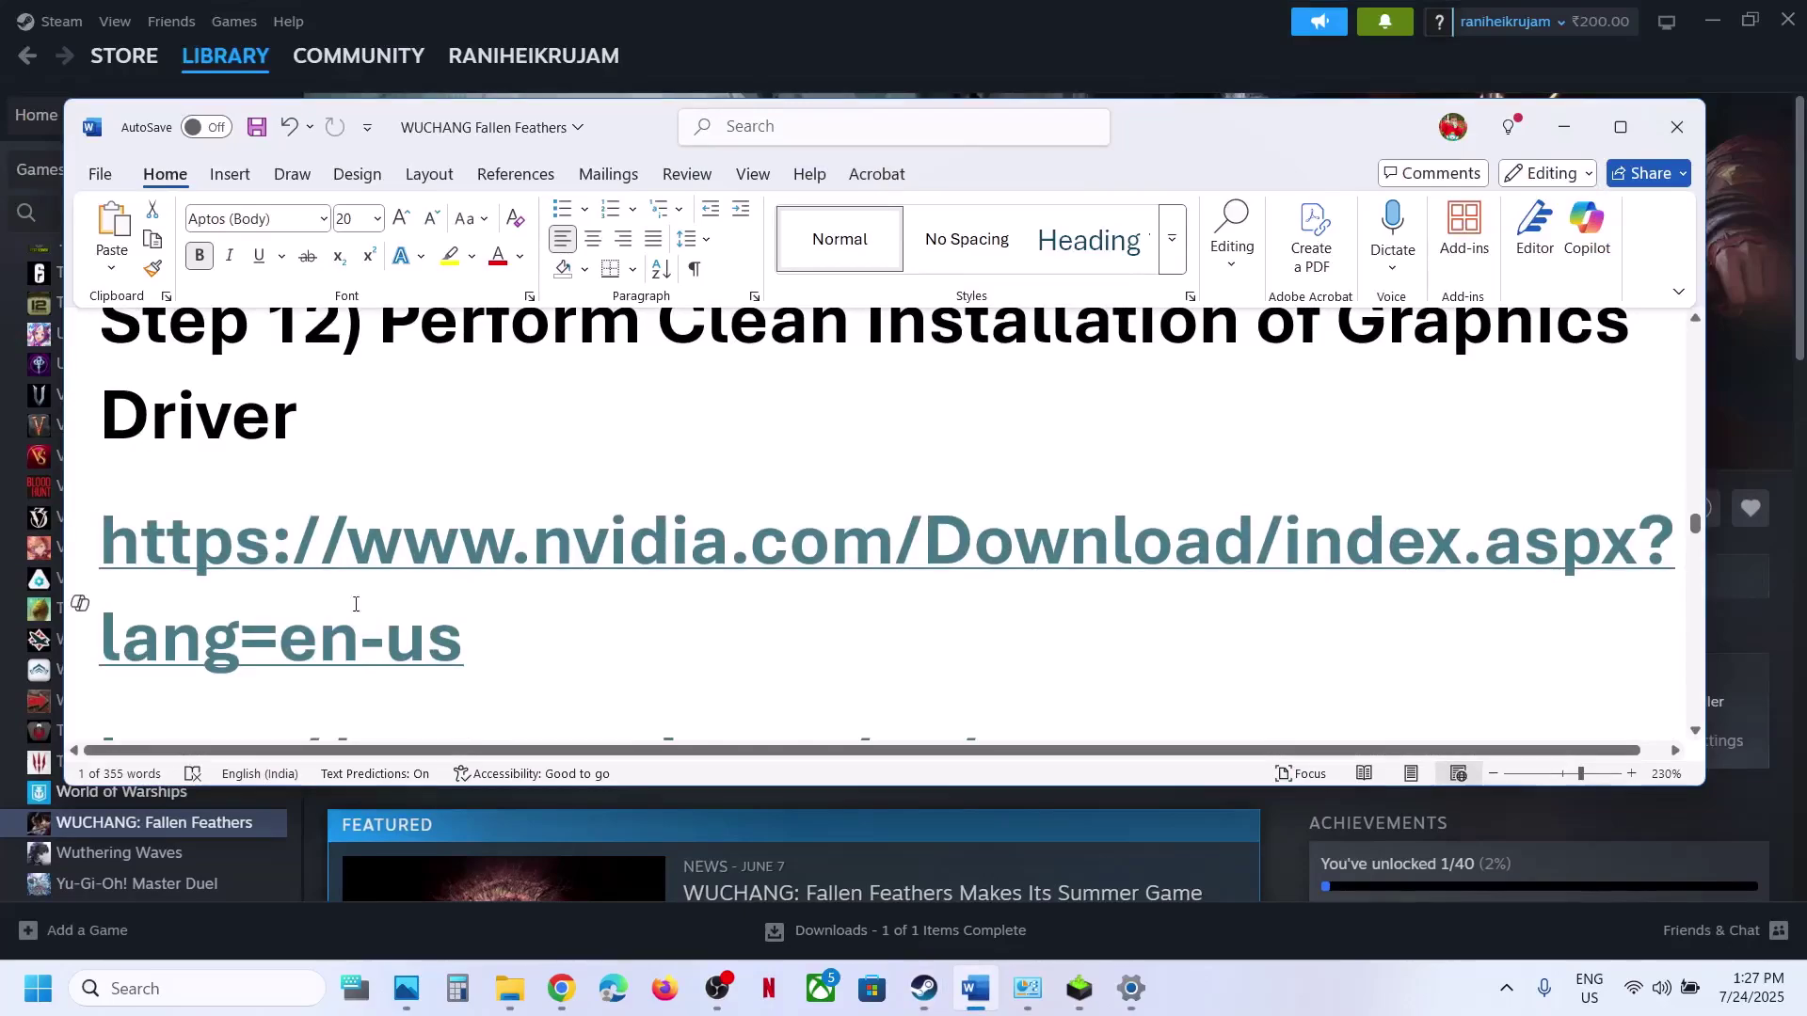
pyautogui.tripleClick(178, 581)
pyautogui.hotkey('ctrl', 'c')
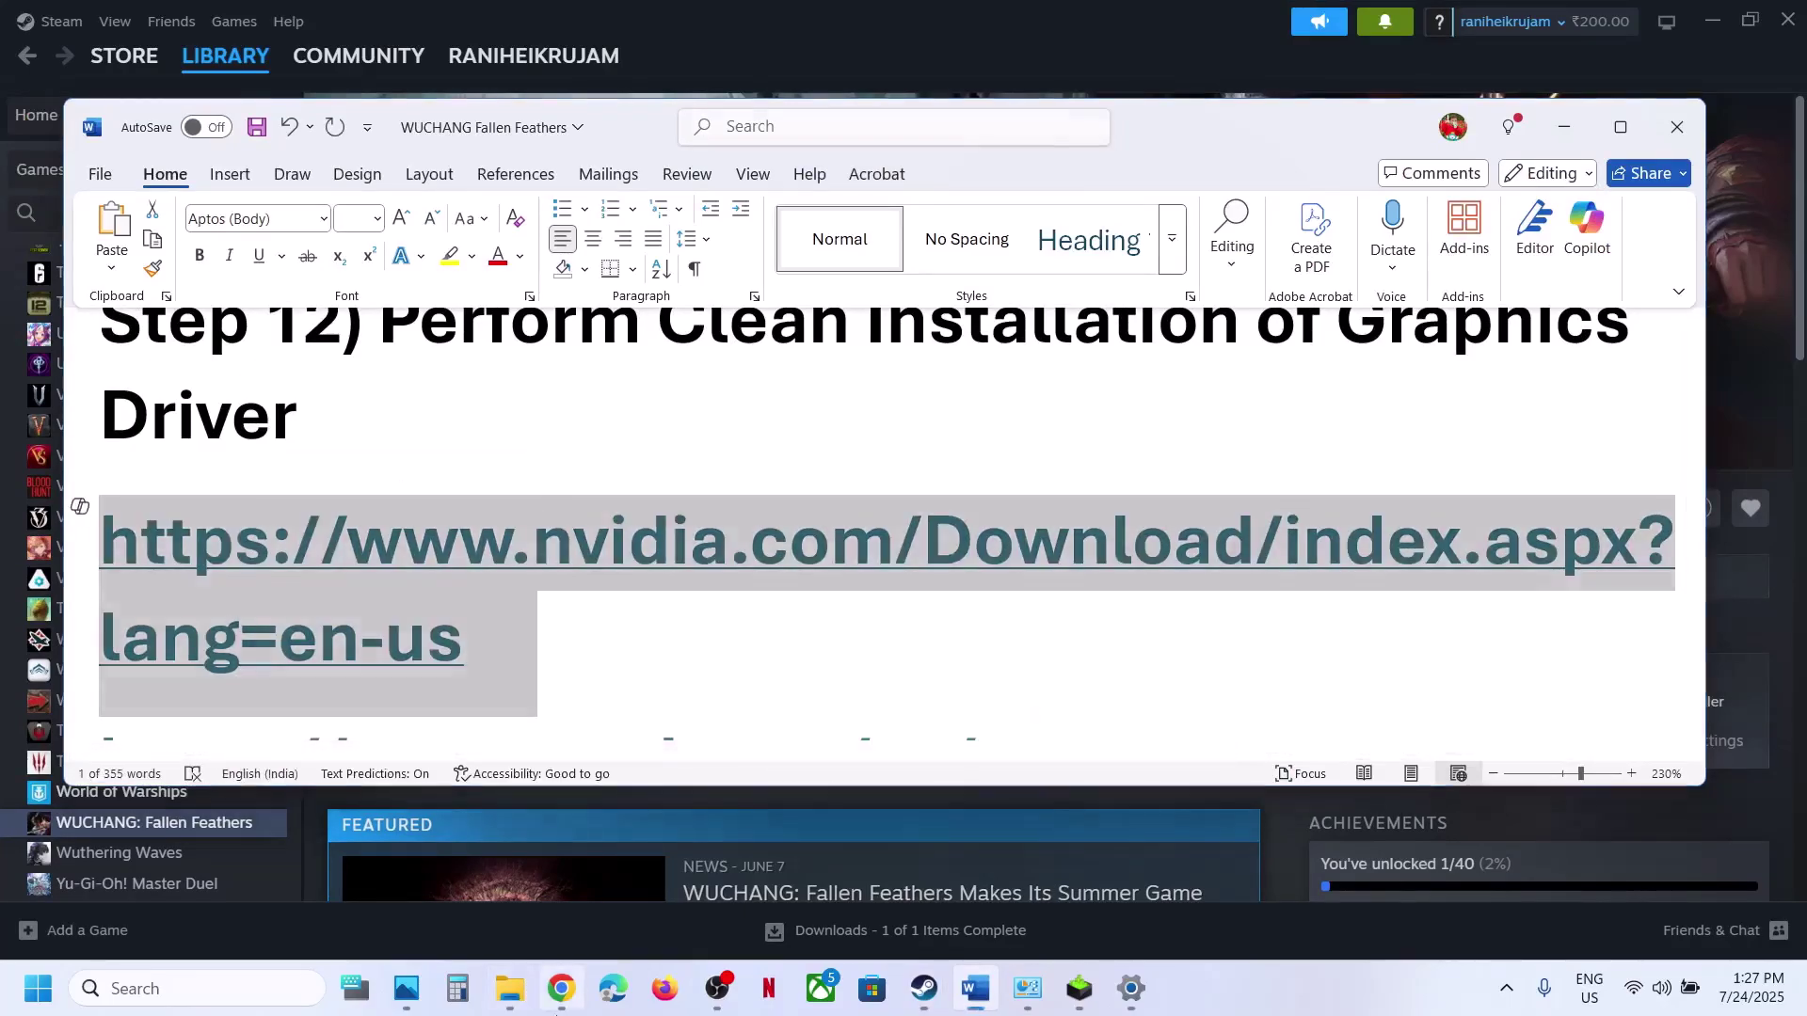
# - Open the copied link in the empty Chrome tab and find drivers for the GeForce RTX 3050 Laptop GPU on Windows 11
pyautogui.click(561, 988)
pyautogui.click(352, 24)
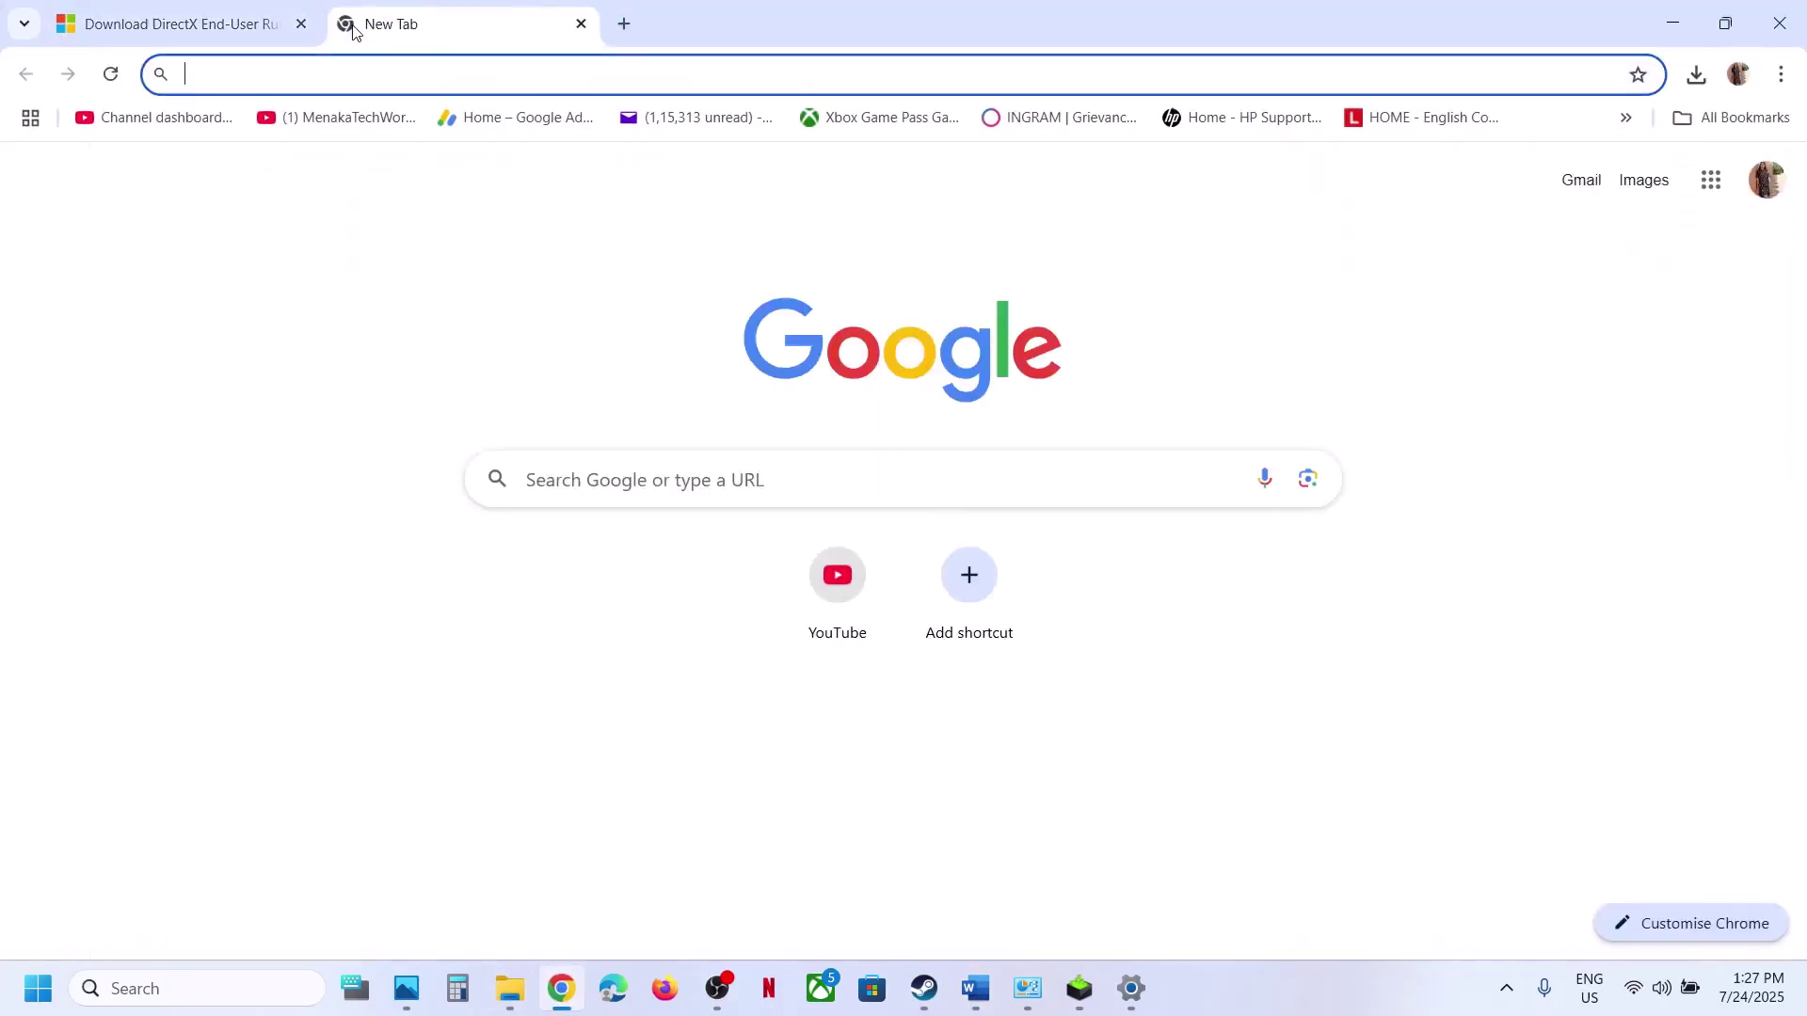
pyautogui.hotkey('ctrl', 'v')
pyautogui.press('Return')
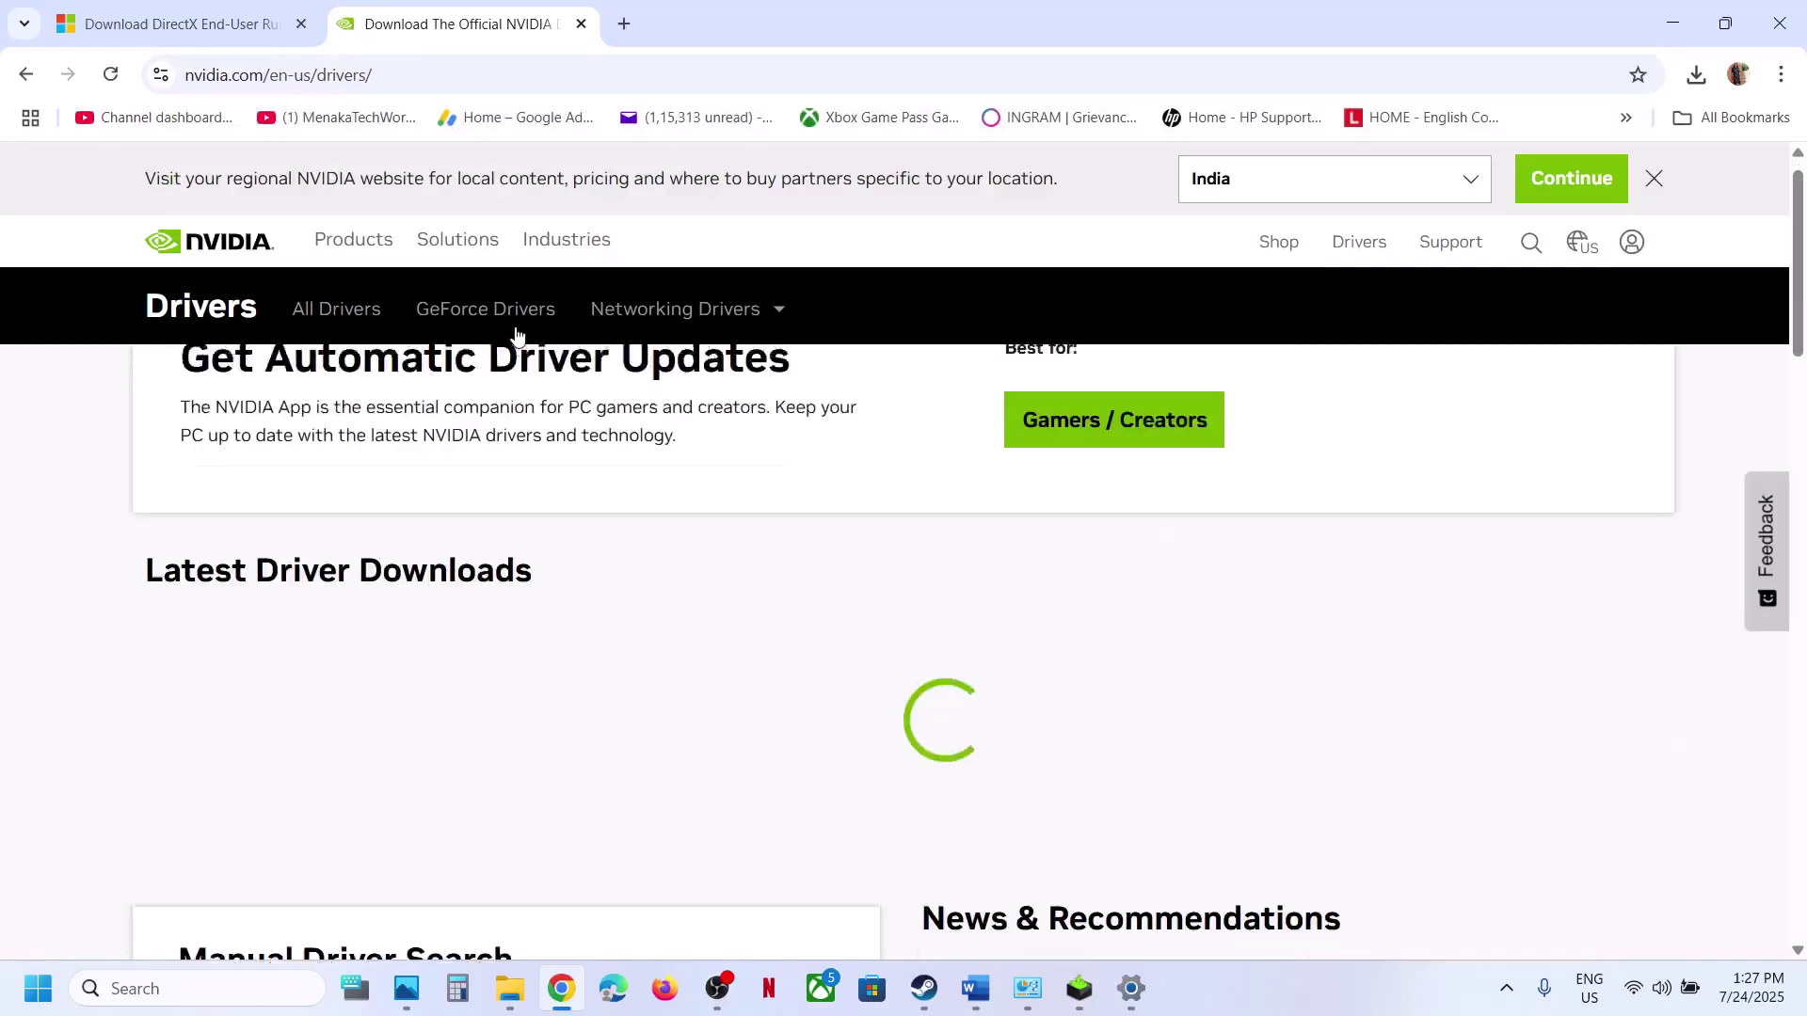
pyautogui.scroll(-5, 512, 334)
pyautogui.scroll(-2, 515, 334)
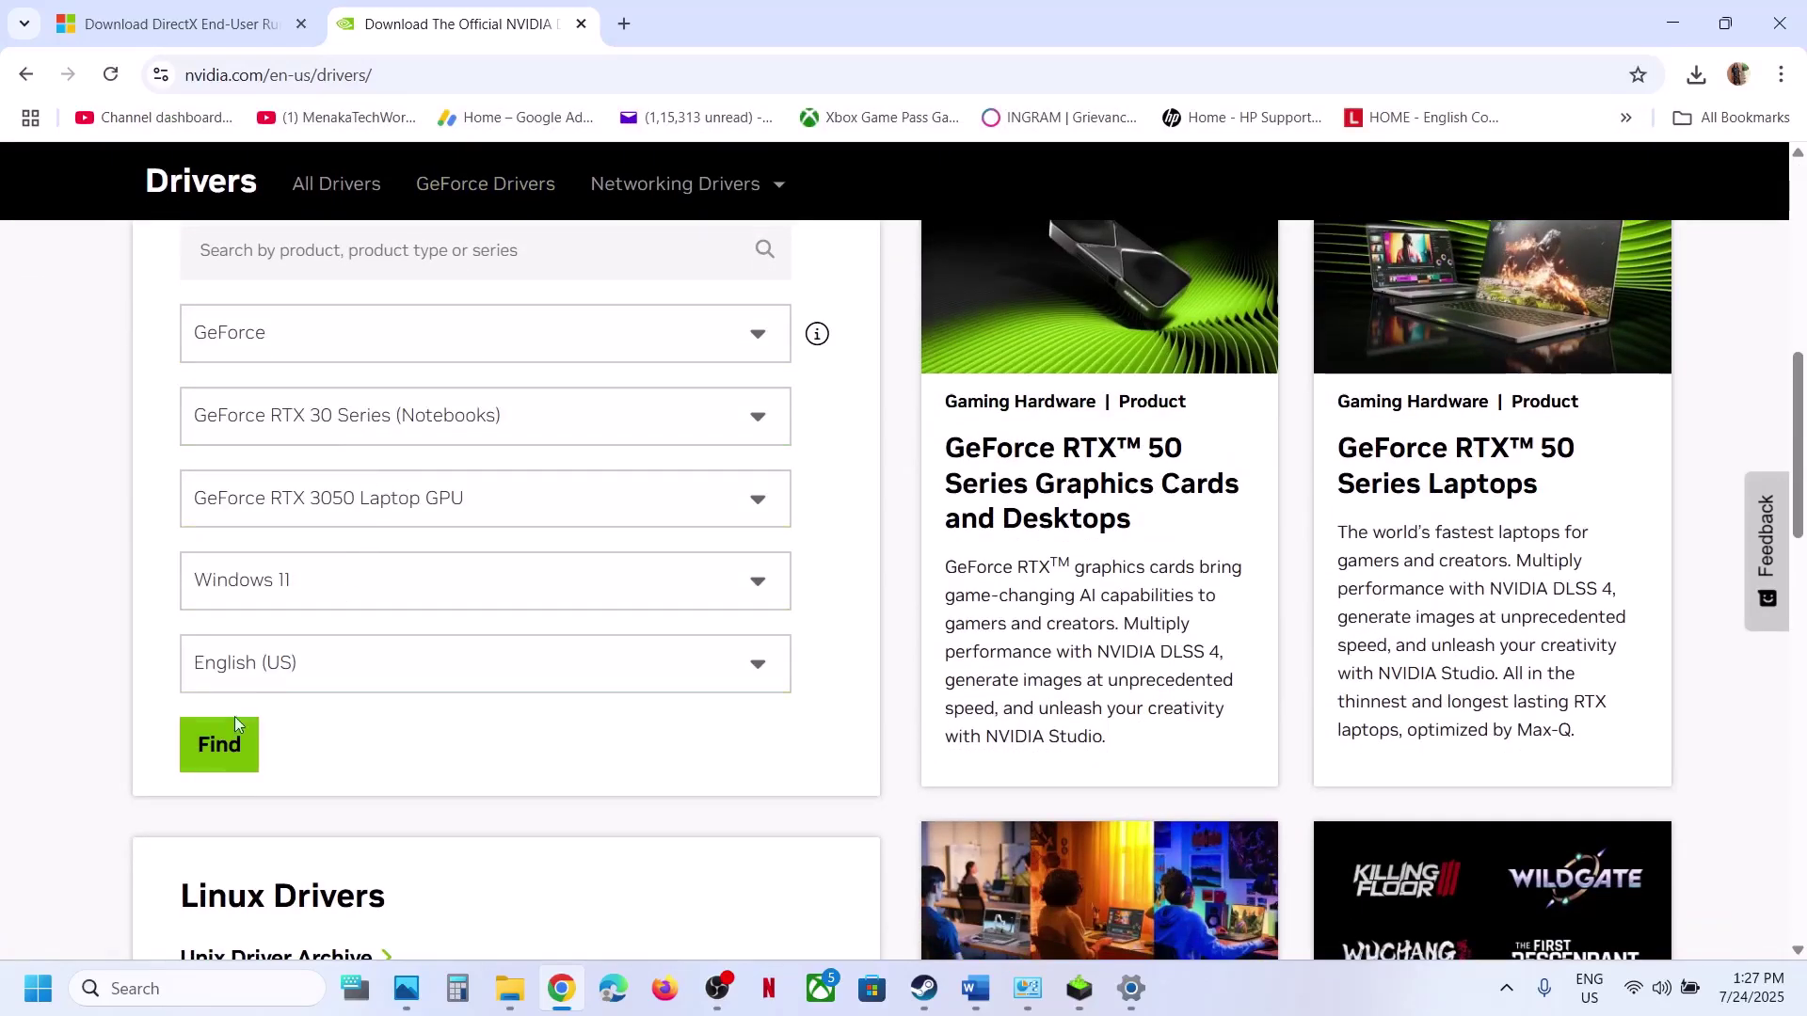
pyautogui.click(226, 746)
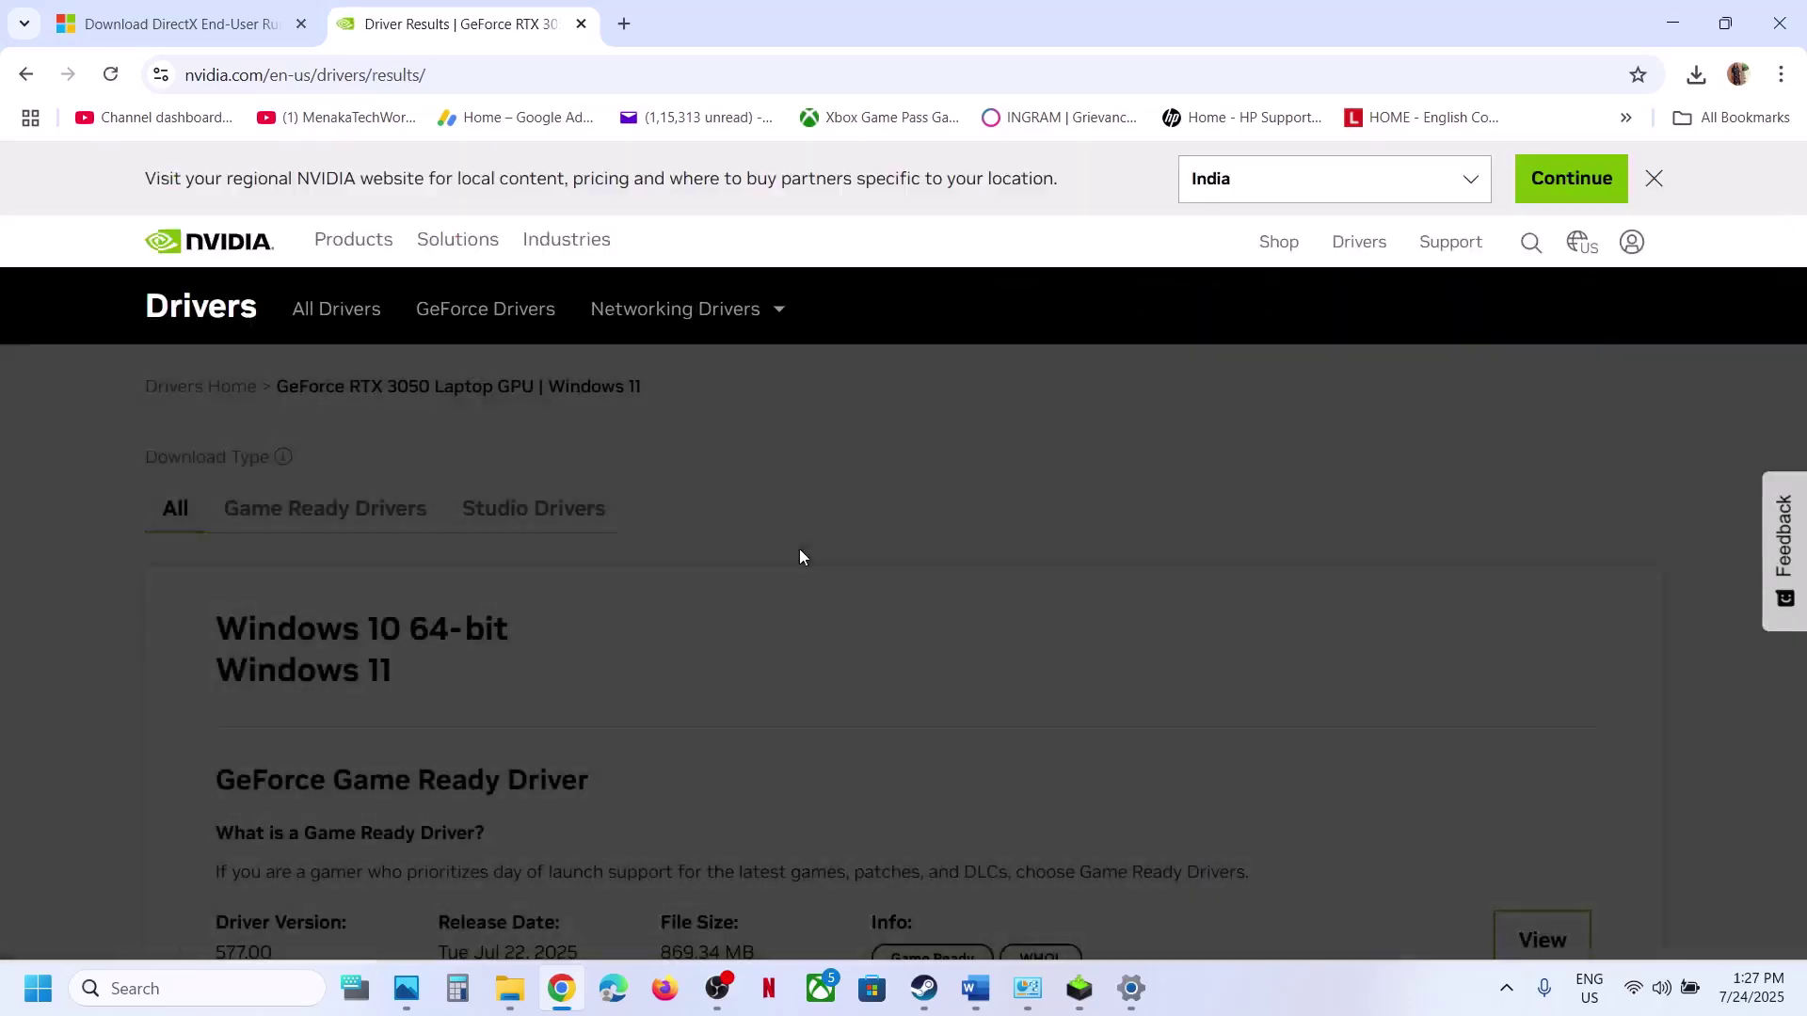
# - Open the GeForce Game Ready Driver 577.00 details, start its download and check it in the recent downloads
pyautogui.scroll(-1, 799, 555)
pyautogui.scroll(-3, 802, 556)
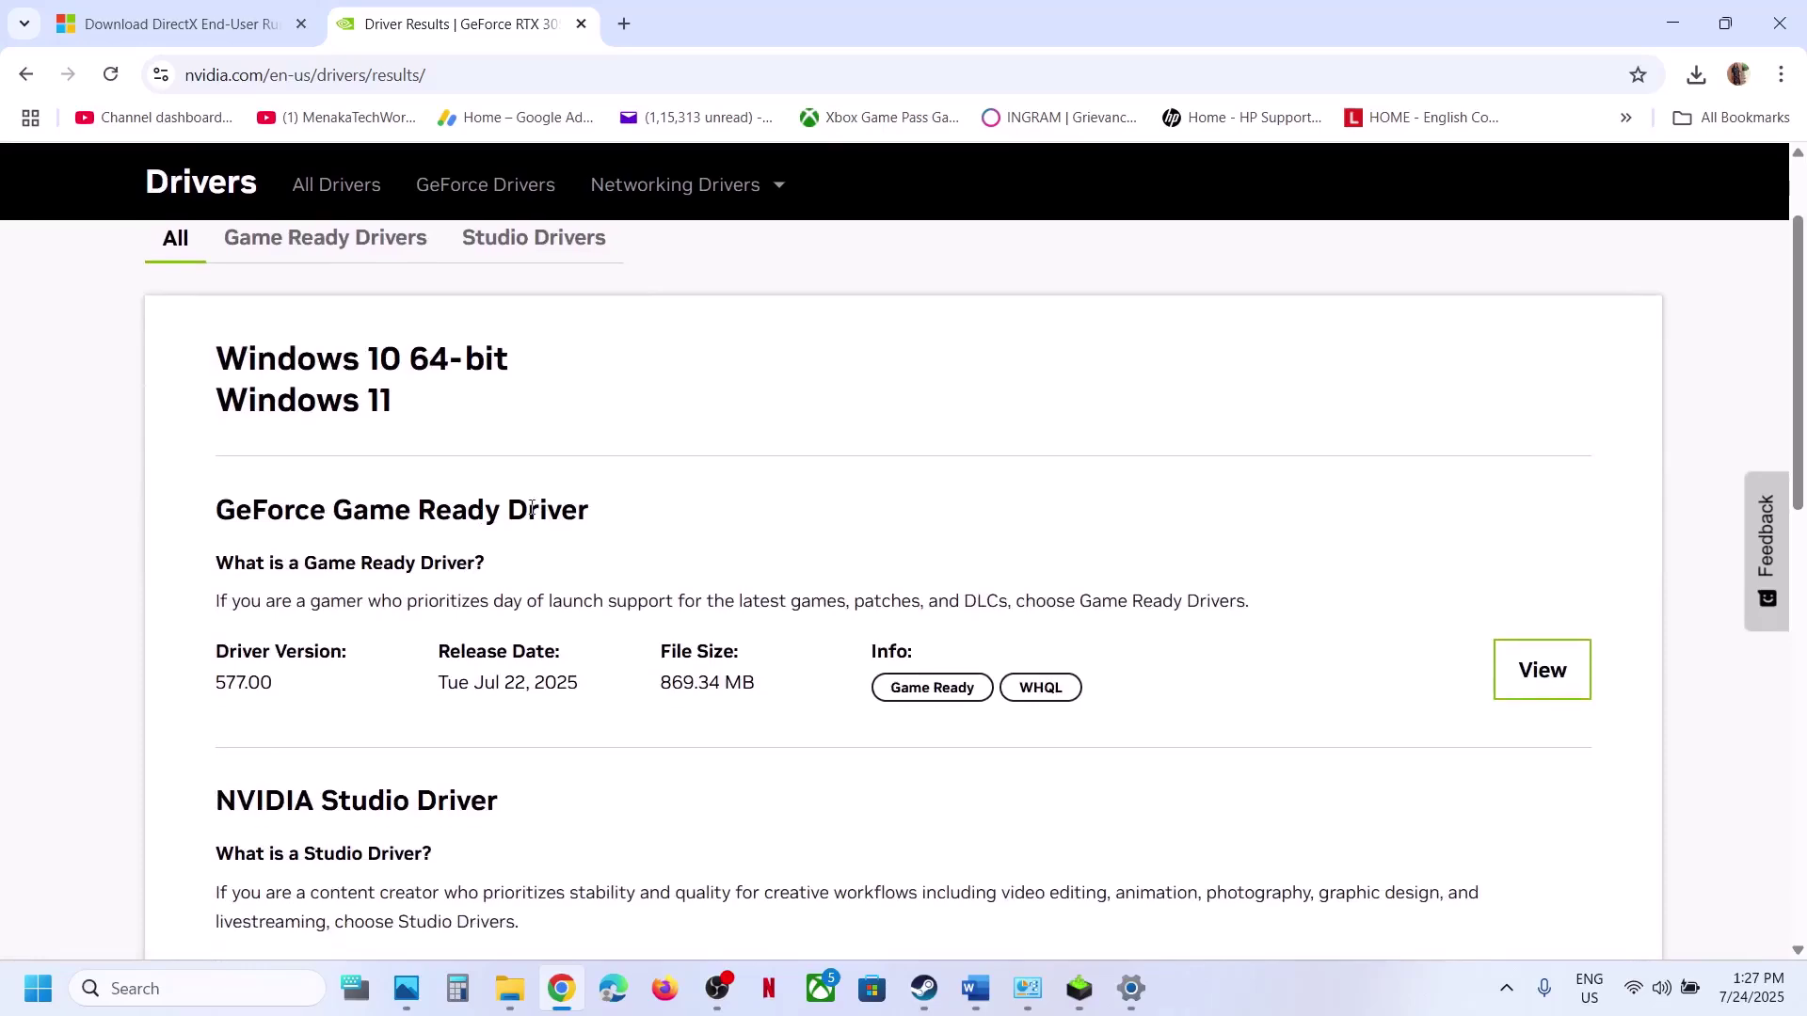
pyautogui.moveTo(240, 539); pyautogui.dragTo(519, 504)
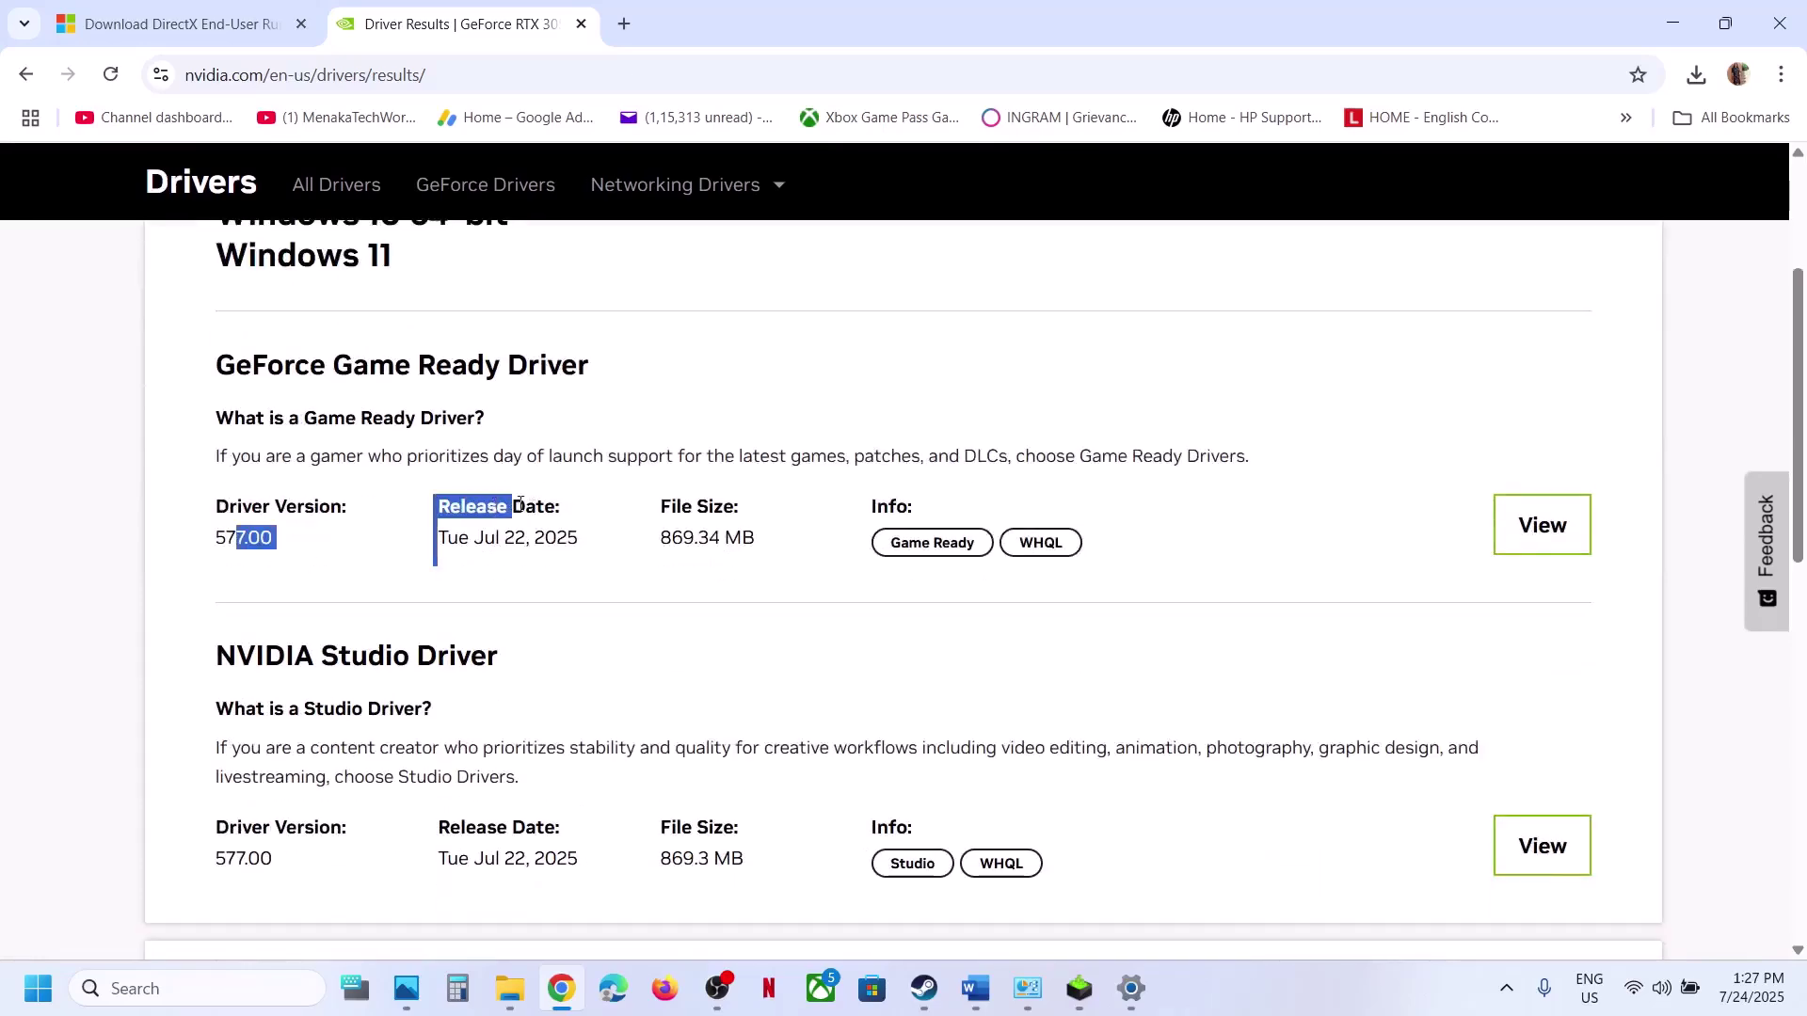
pyautogui.click(1540, 529)
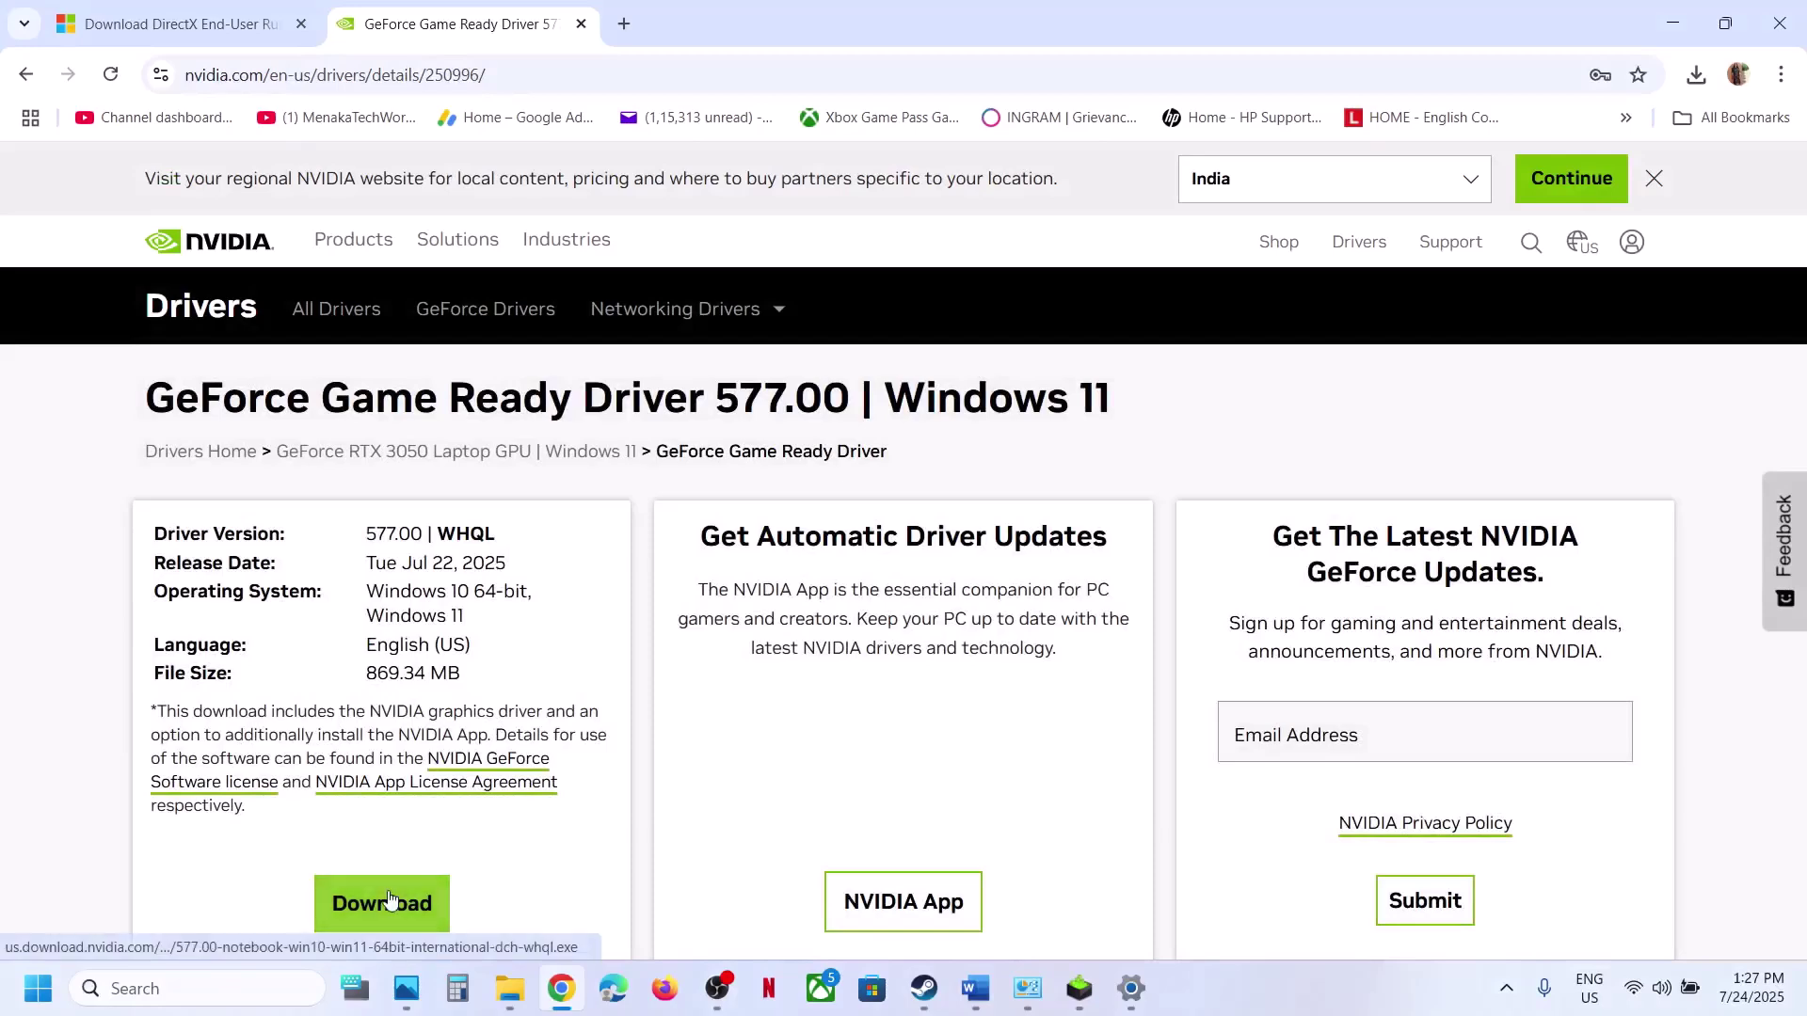
pyautogui.click(386, 902)
pyautogui.click(1695, 74)
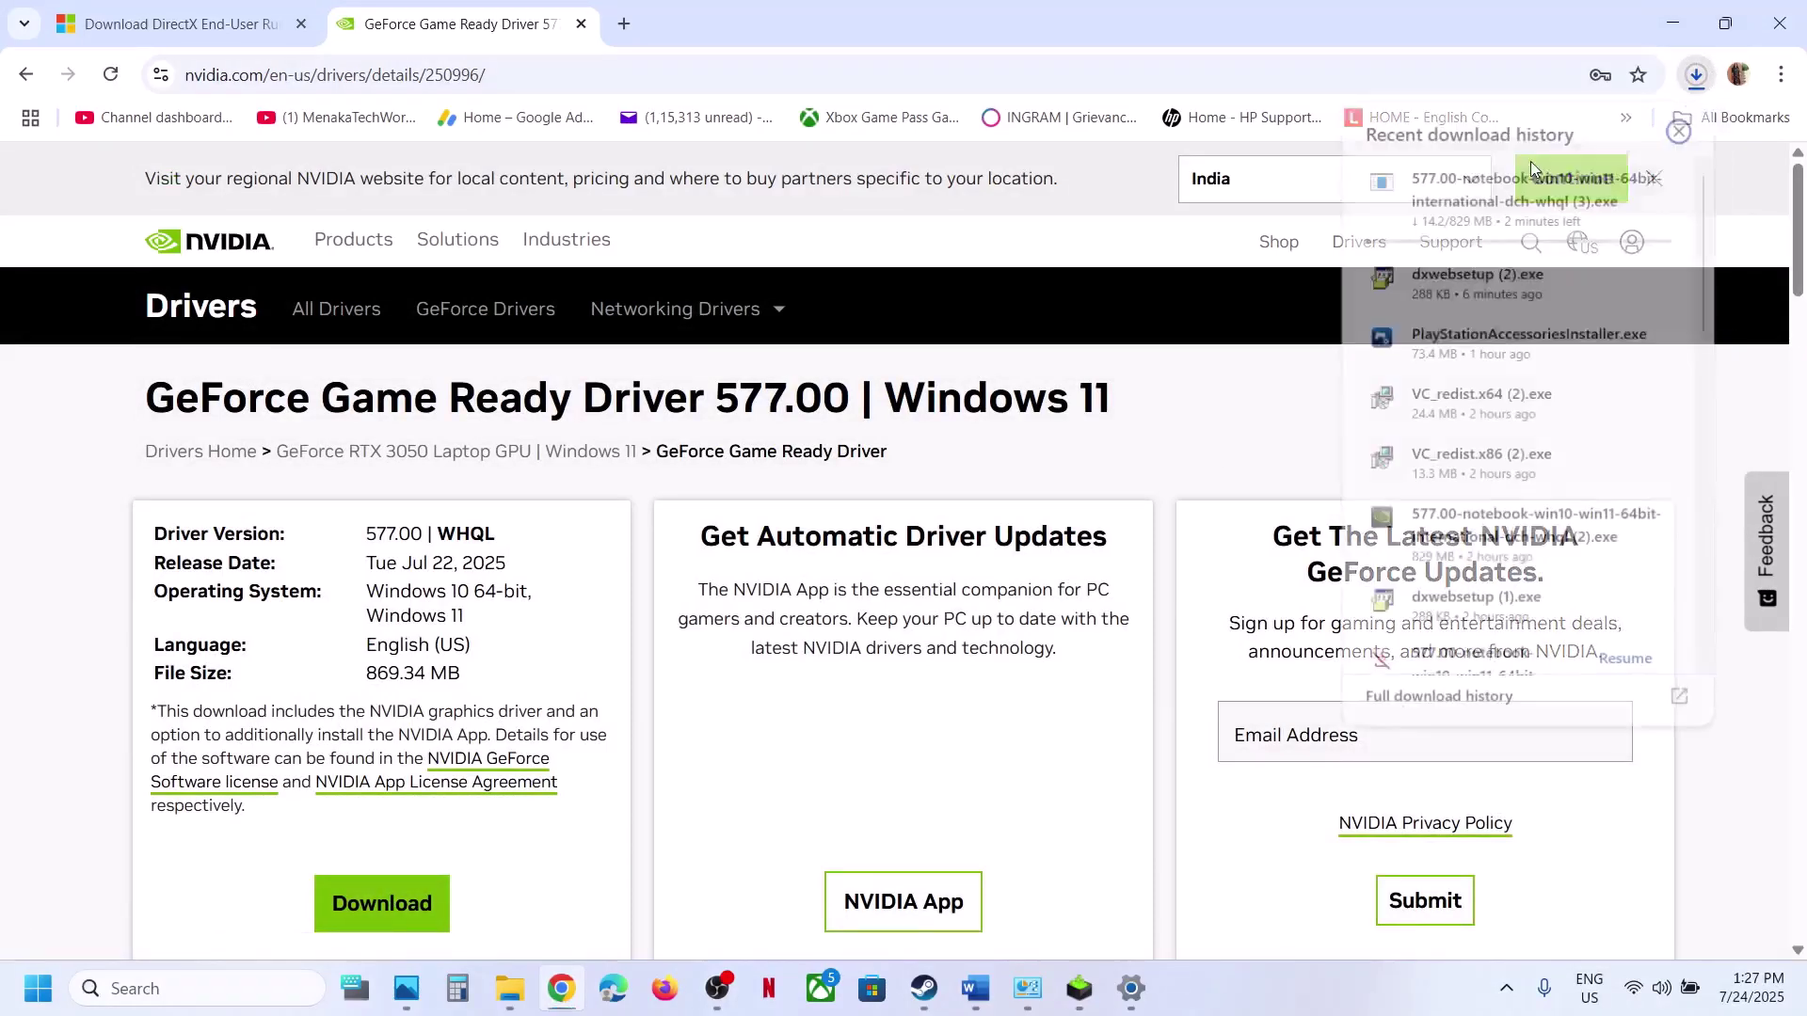
pyautogui.click(1252, 339)
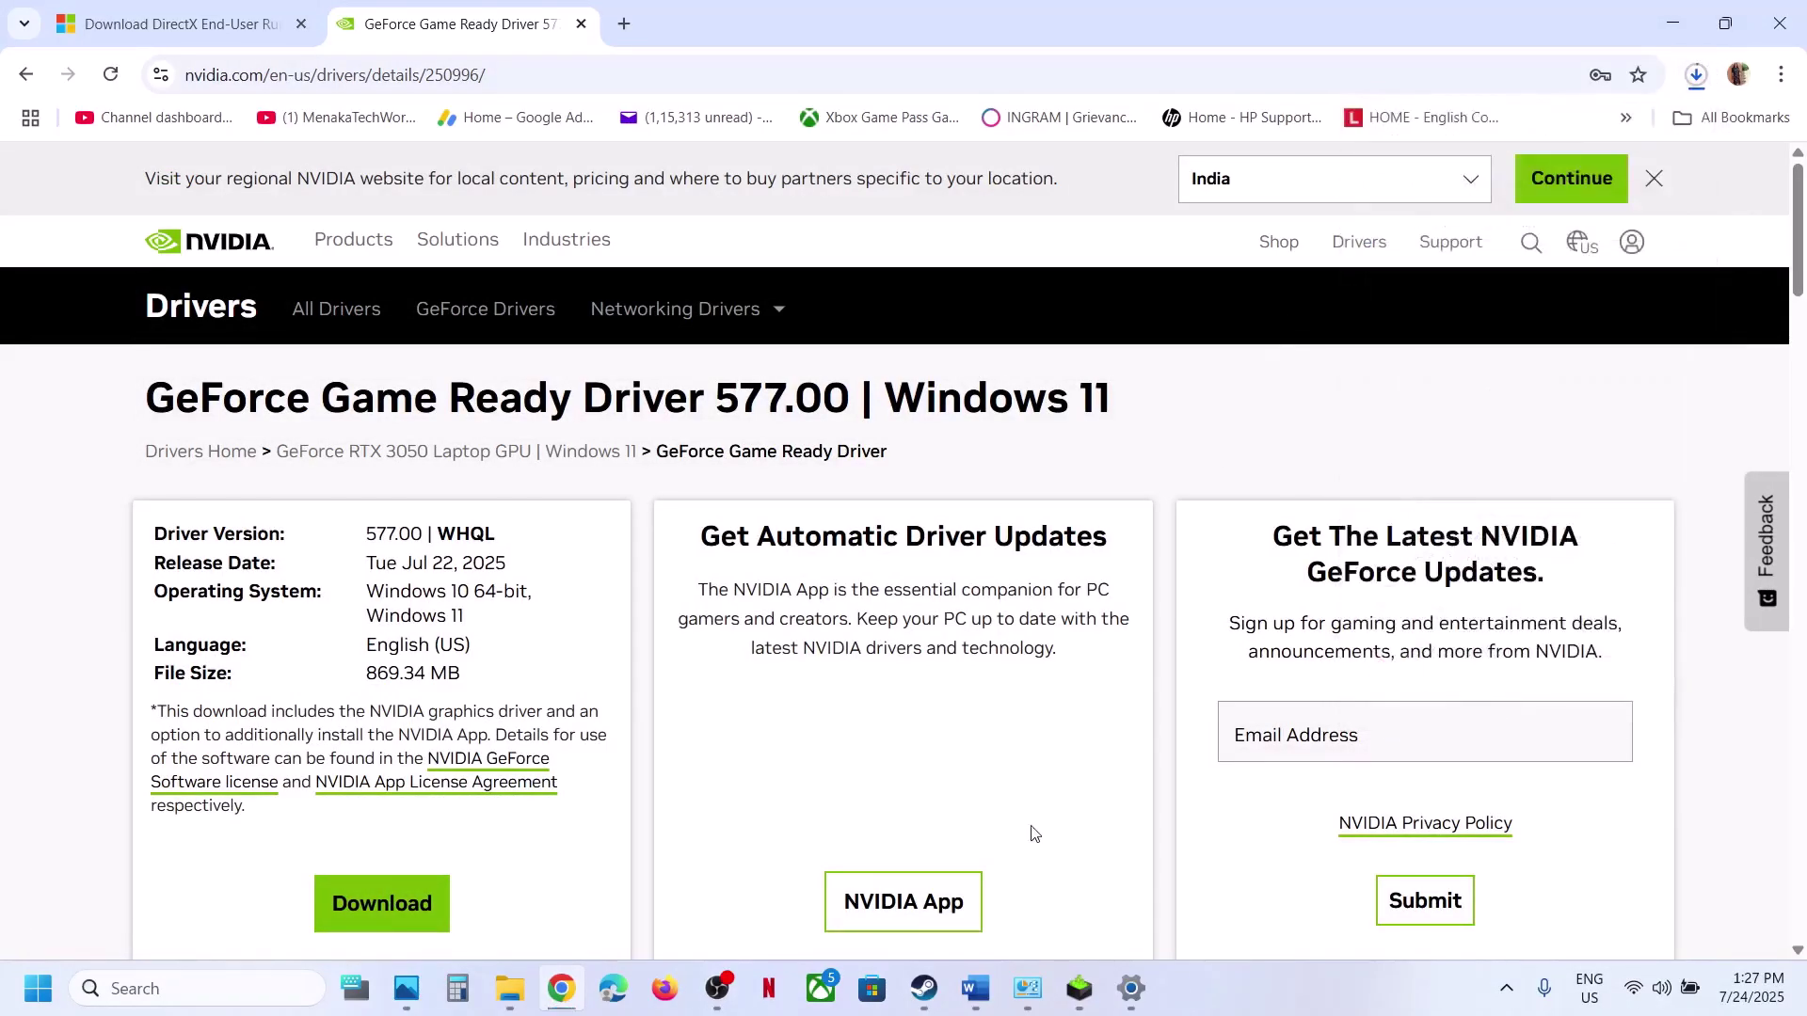
# - In the NVIDIA installer, accept the license agreement and choose a Custom (Advanced) installation with Perform a clean installation enabled
pyautogui.click(1079, 990)
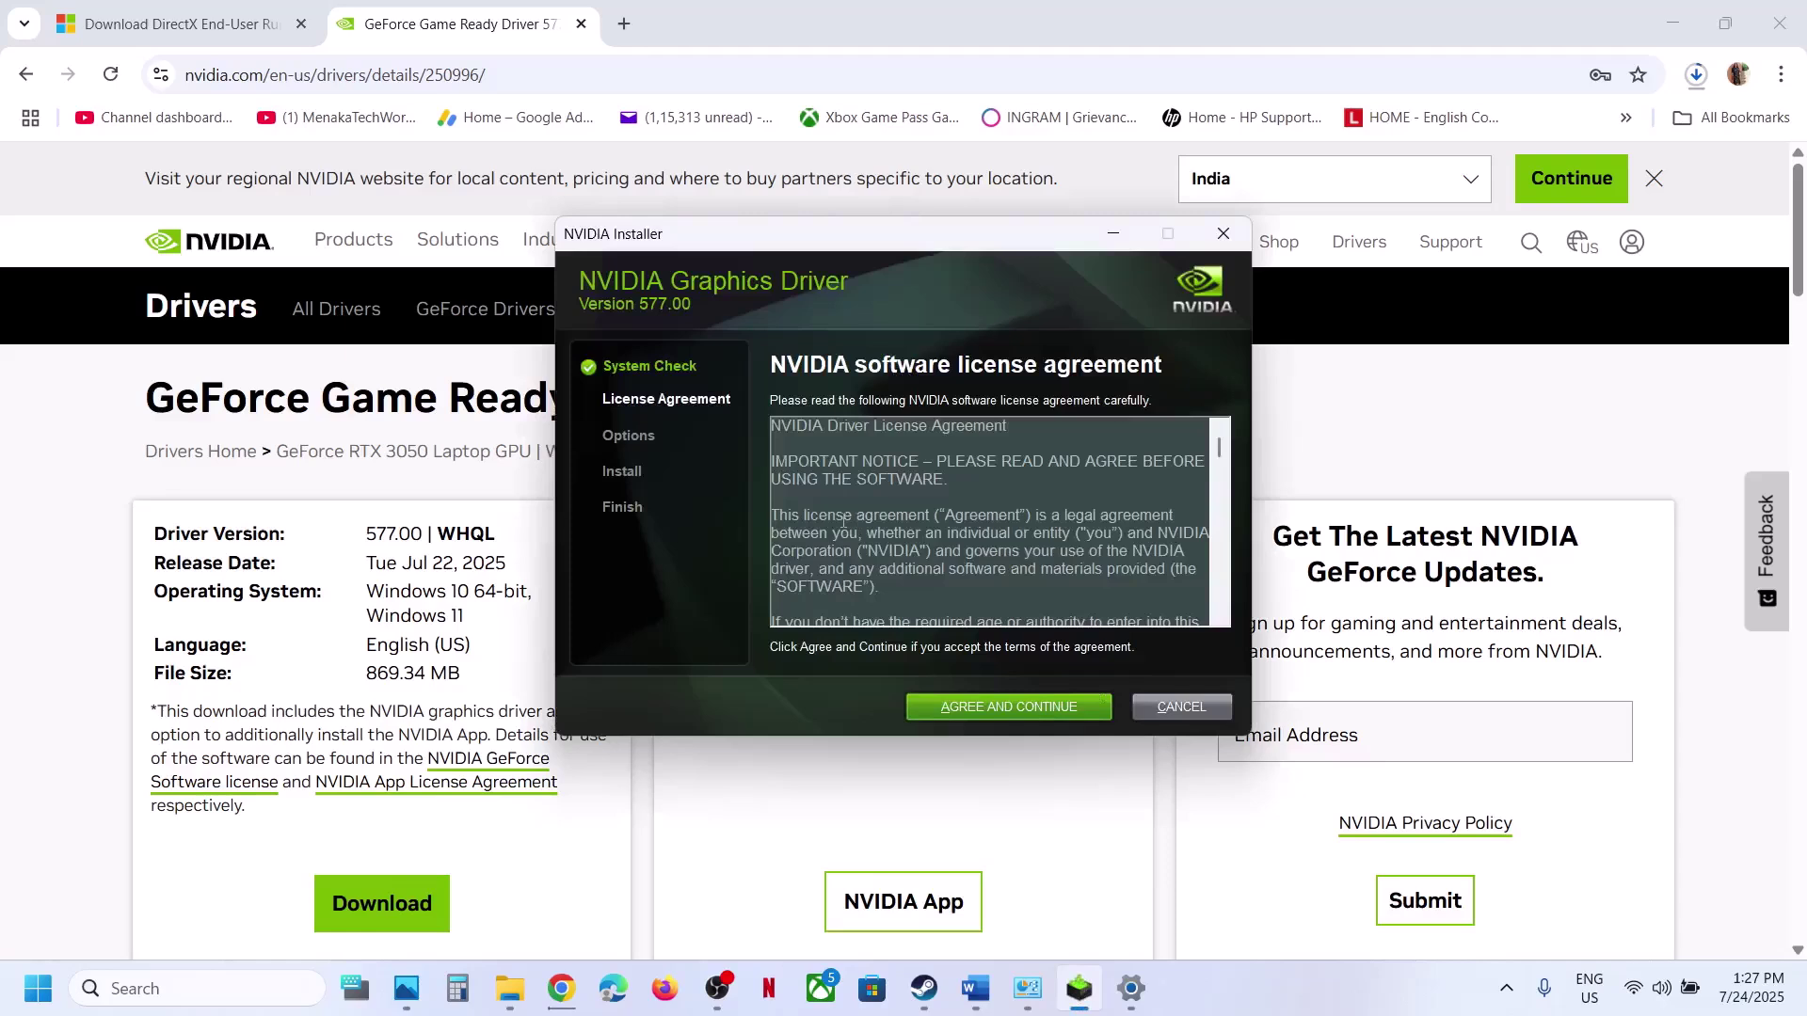
pyautogui.click(1004, 713)
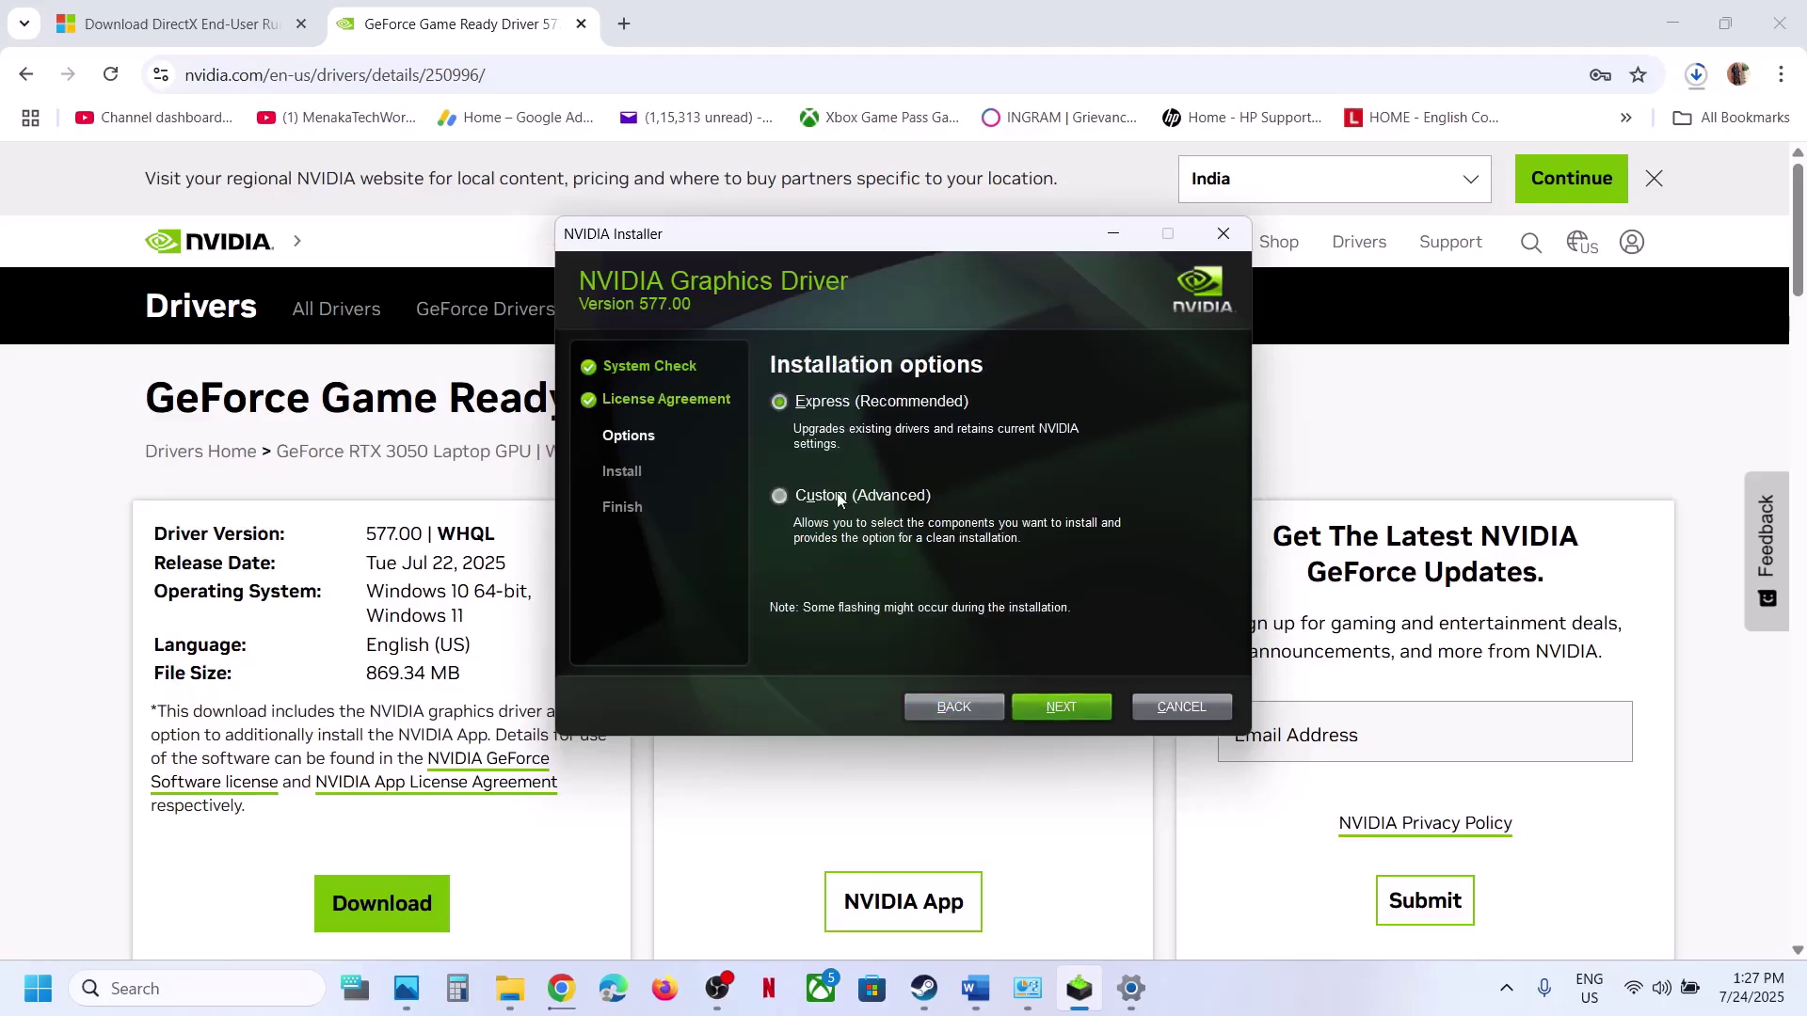
pyautogui.click(1043, 708)
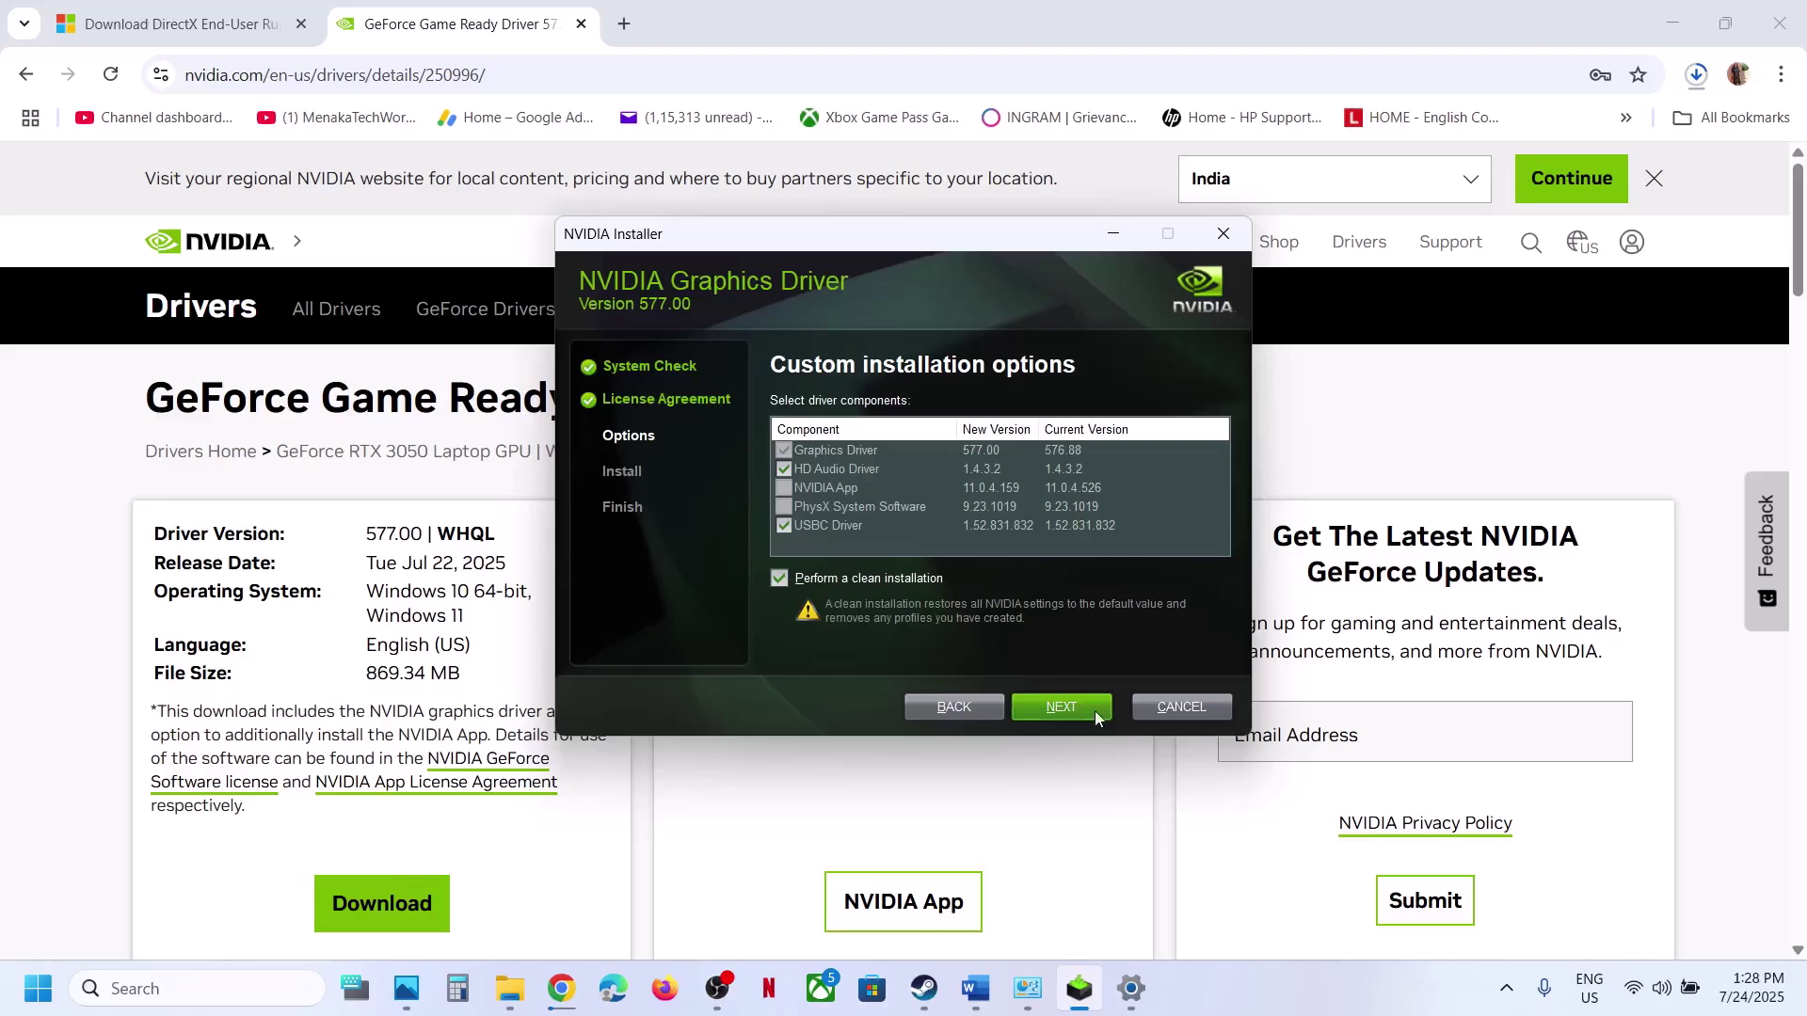
pyautogui.click(817, 804)
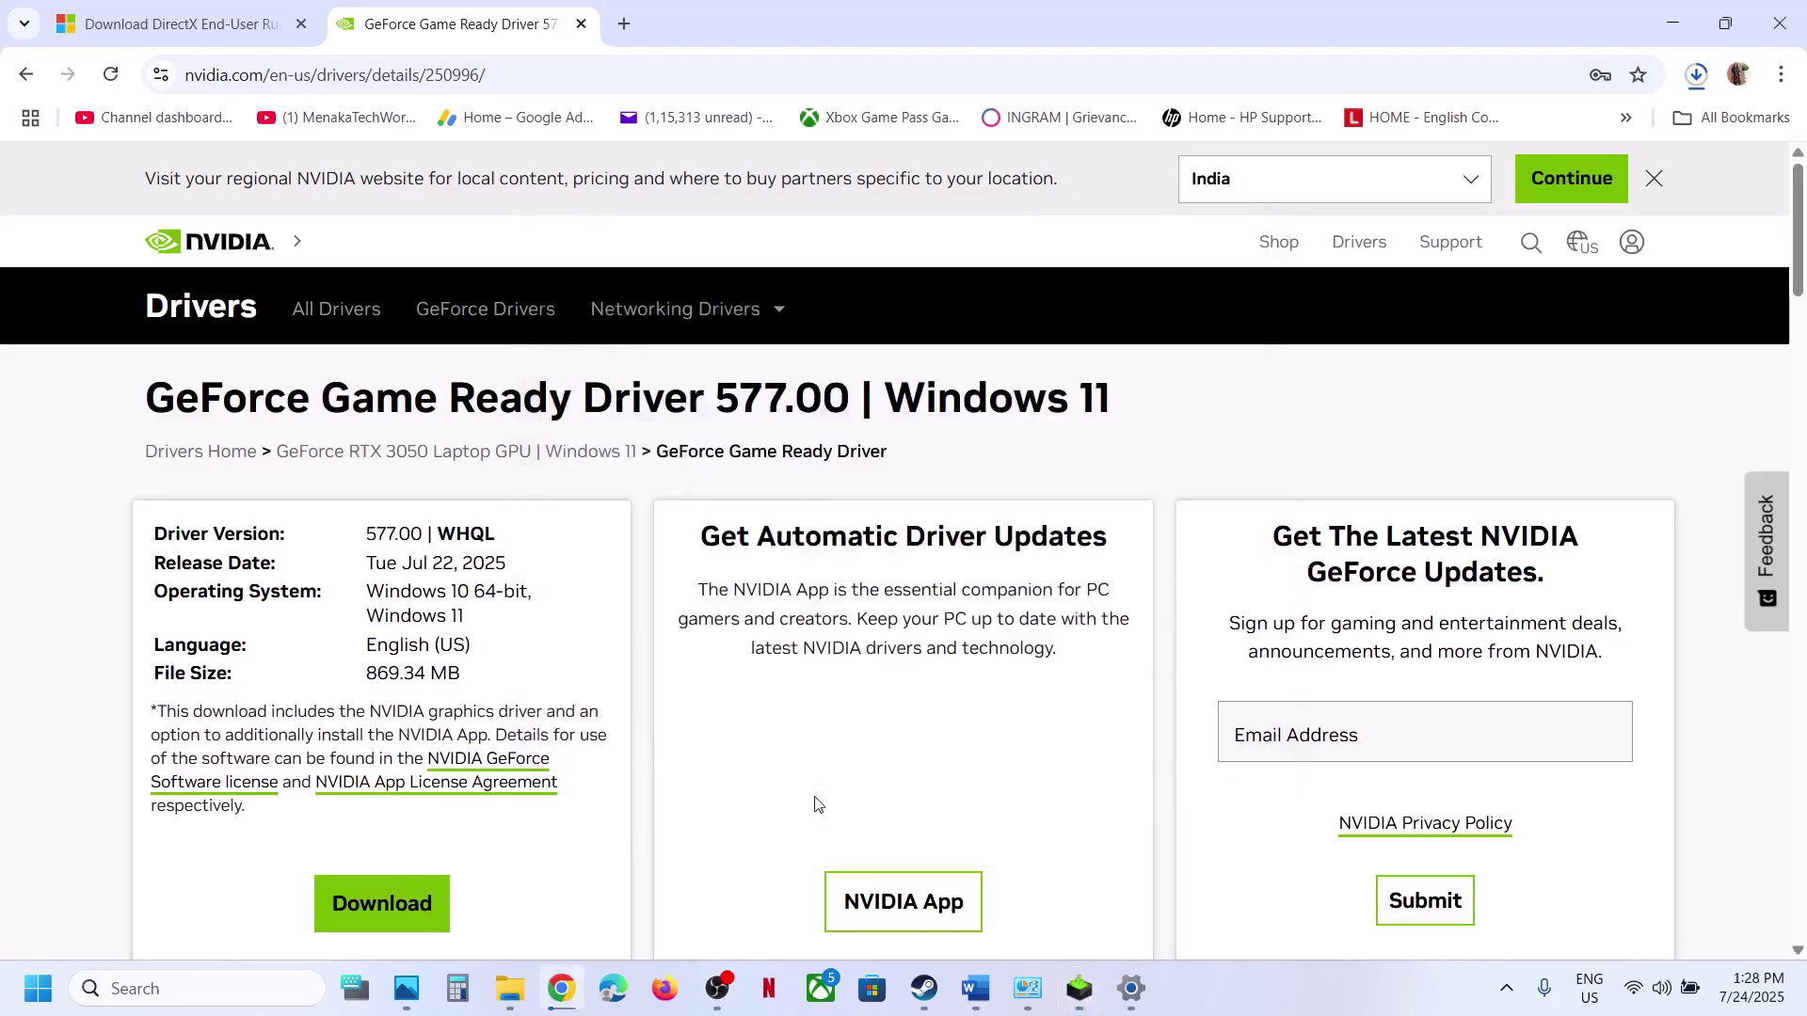
# - Show the Windows restart option, and read Step 13 about the -dx11/-dx12 launch options in the document
pyautogui.click(38, 988)
pyautogui.click(685, 909)
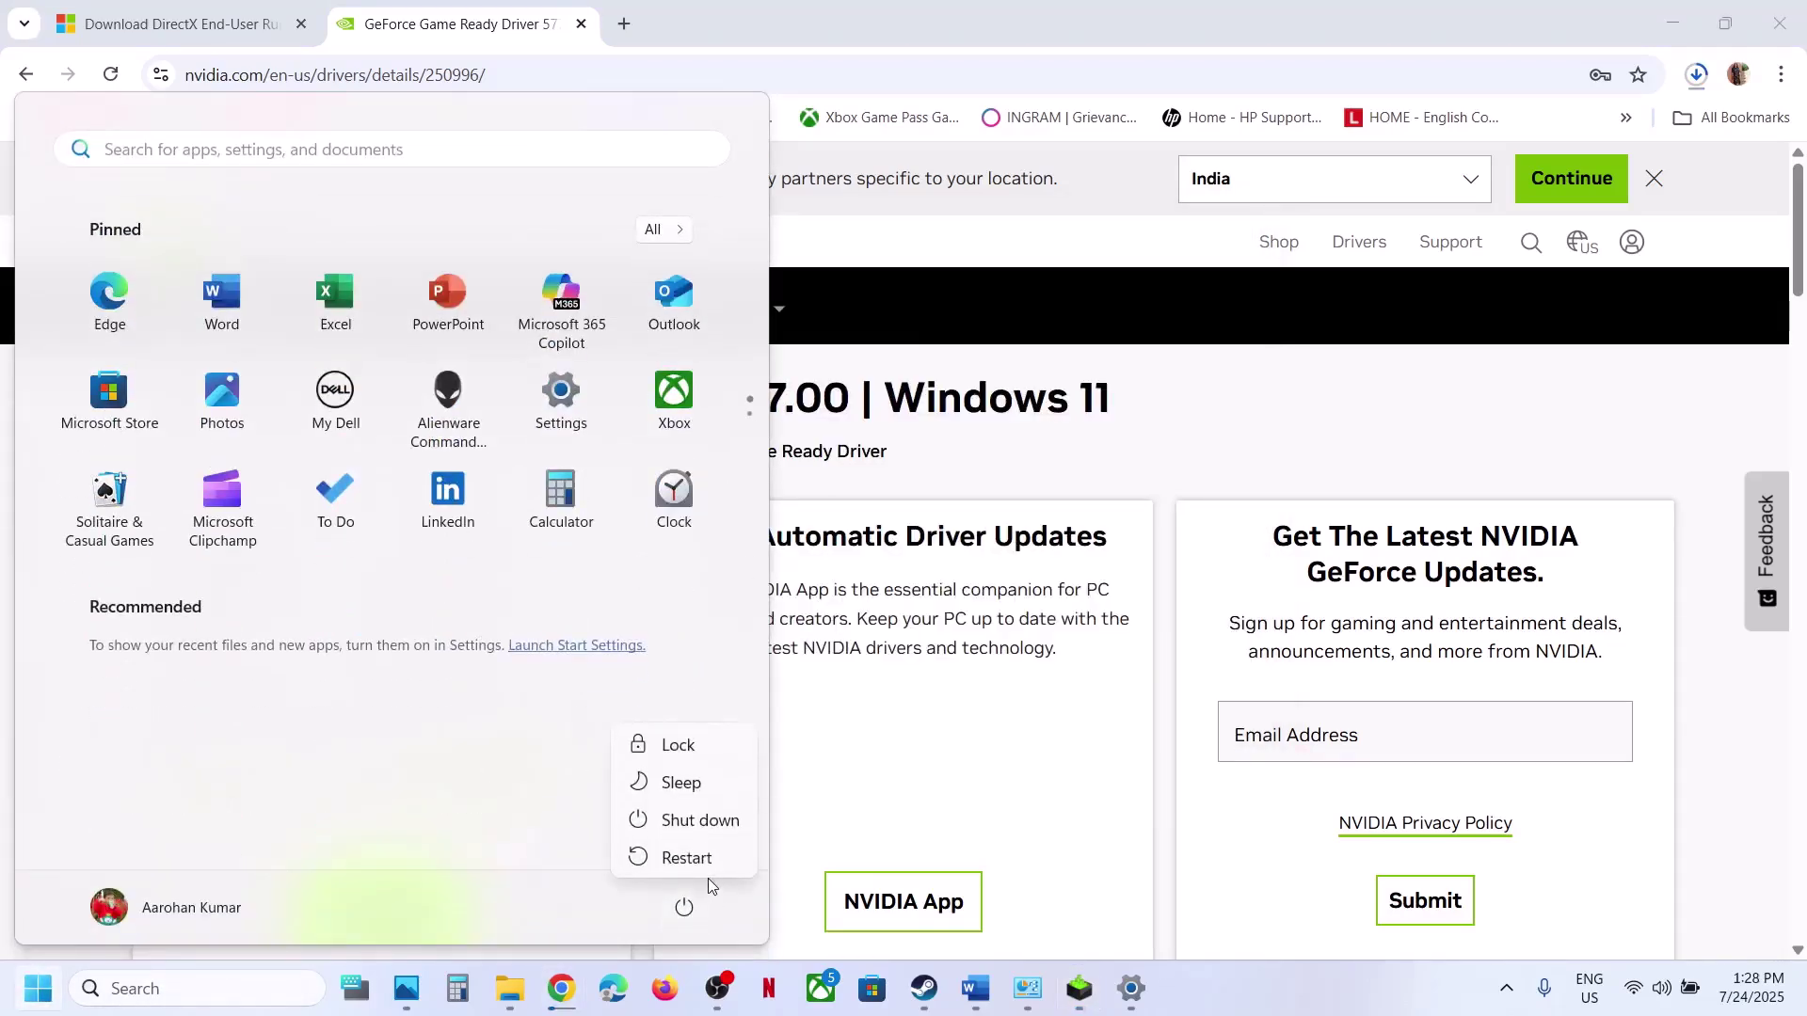
pyautogui.click(924, 988)
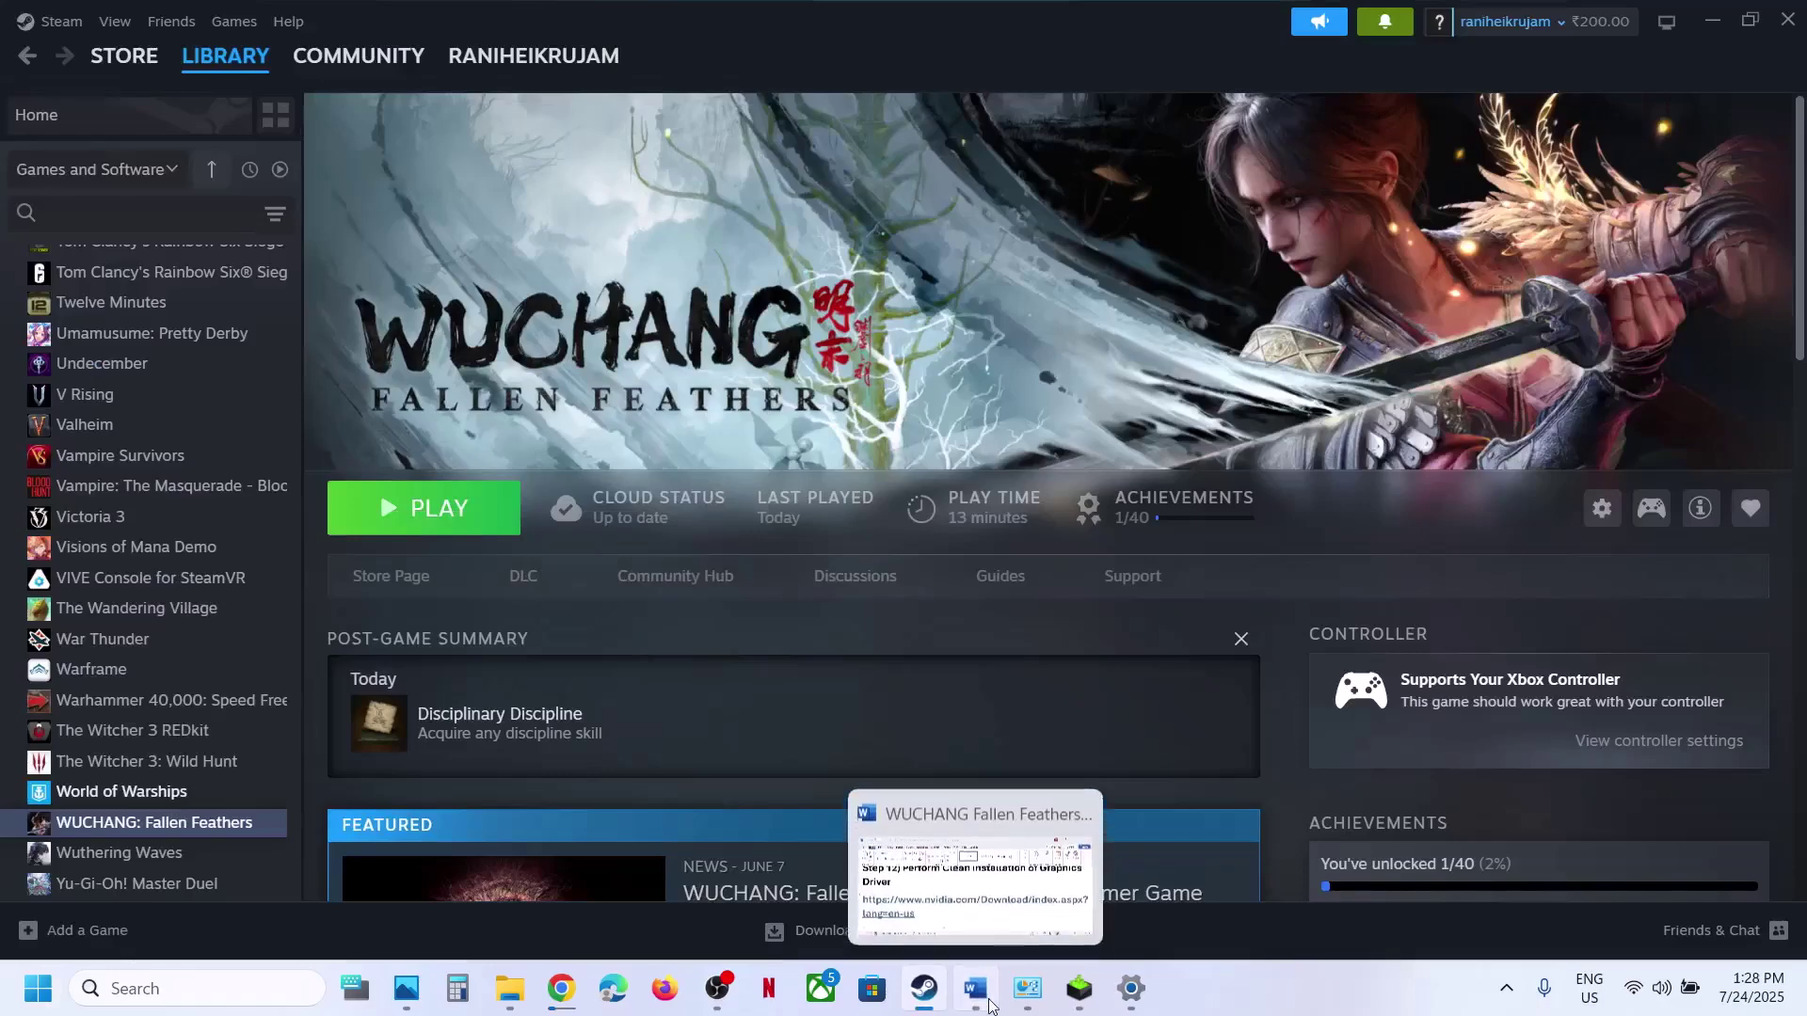
pyautogui.click(975, 989)
pyautogui.scroll(-4, 744, 704)
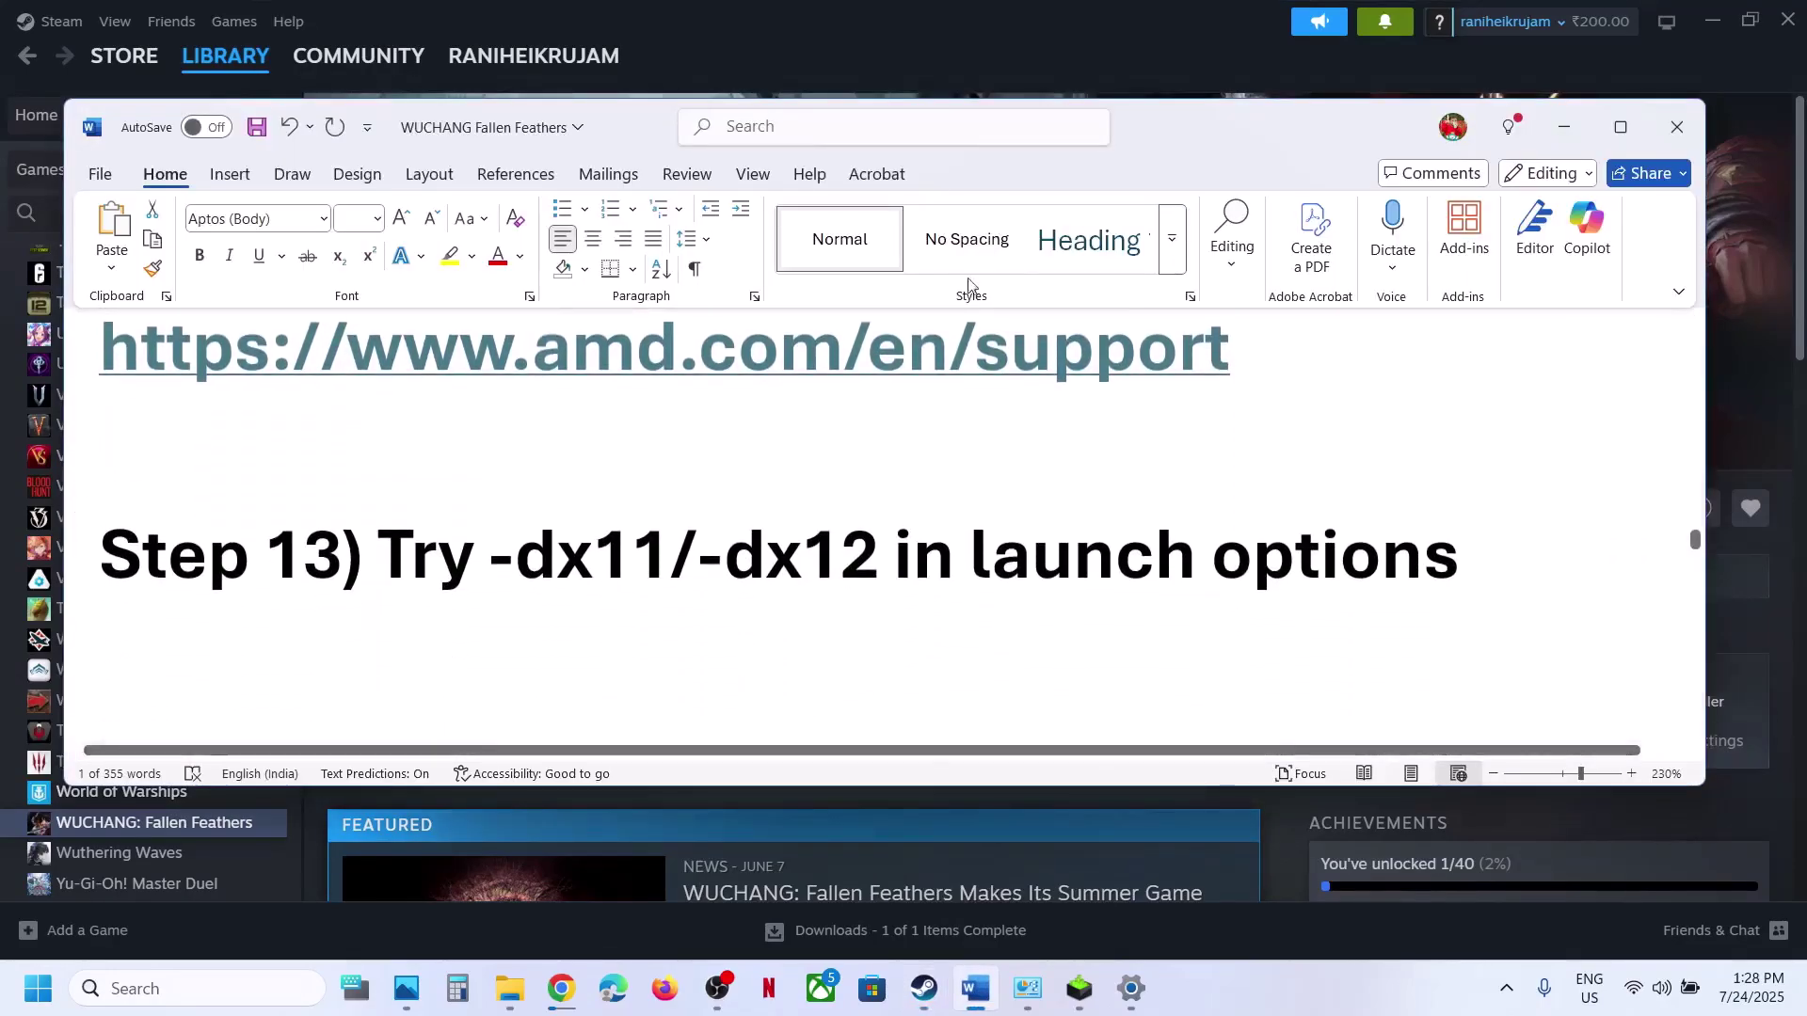
pyautogui.moveTo(851, 30); pyautogui.dragTo(1000, 152)
pyautogui.click(1773, 115)
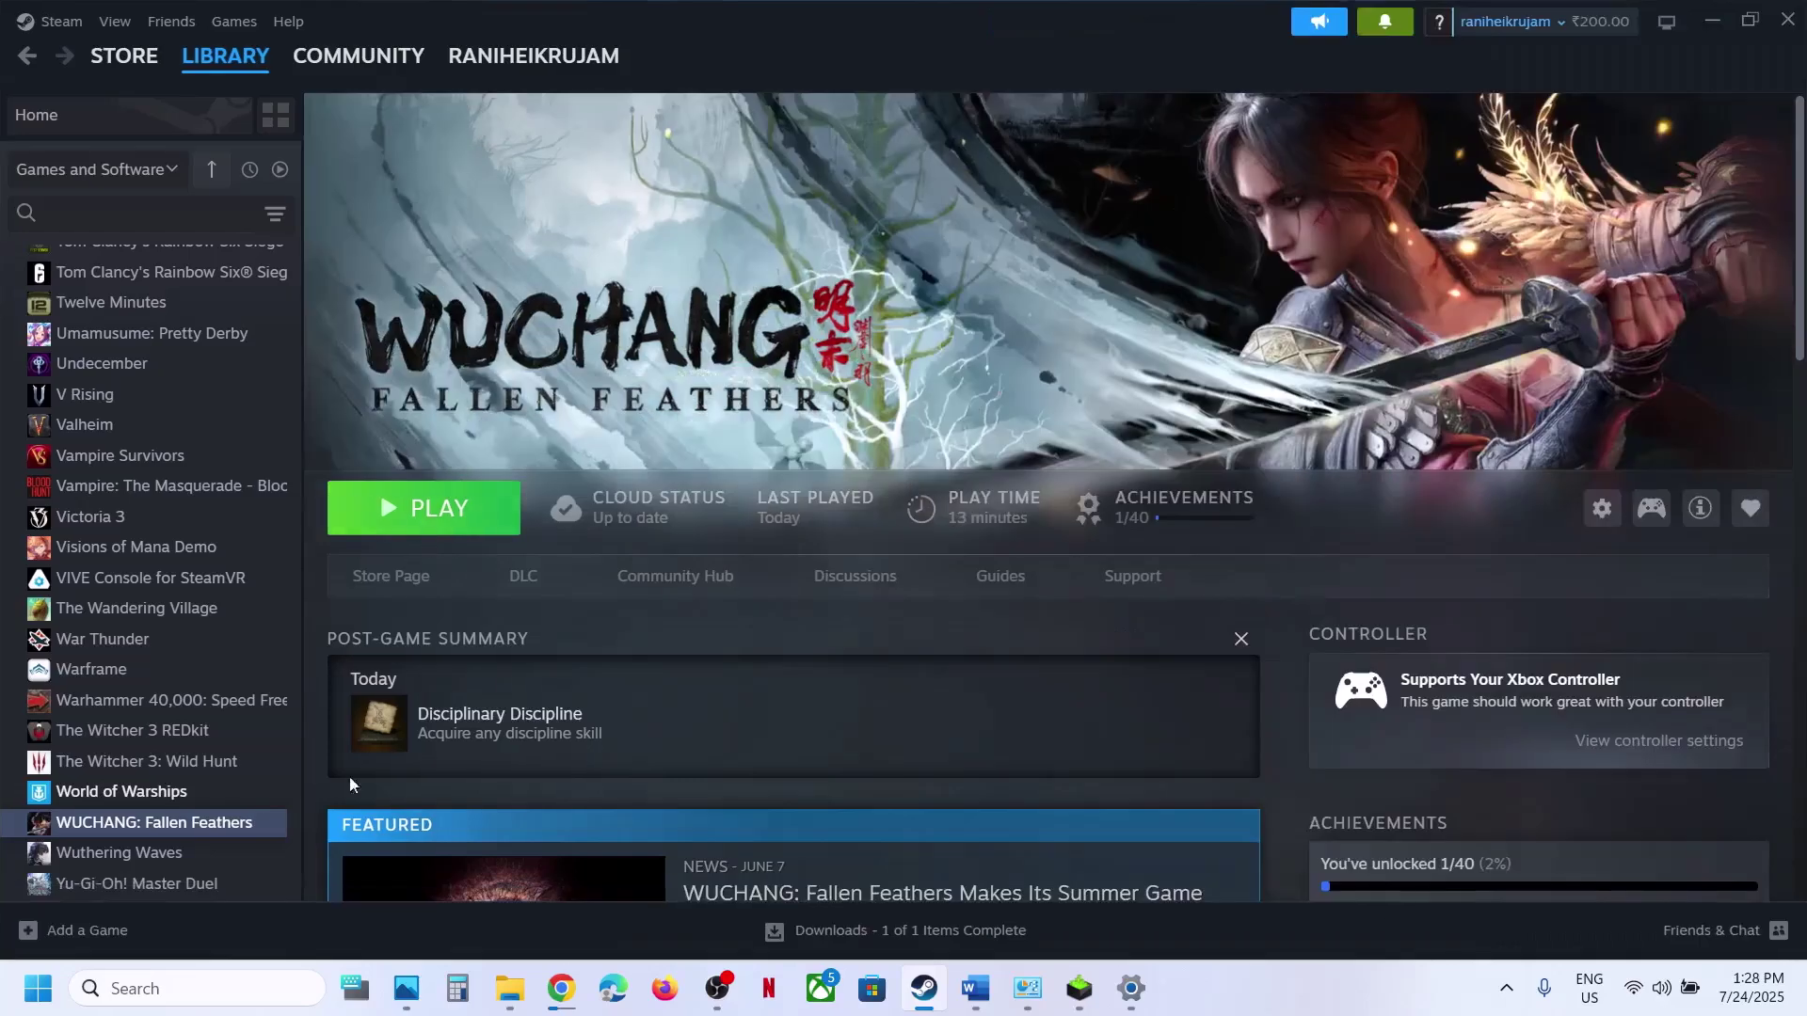
# - Set the launch options of WUCHANG: Fallen Feathers to -dx11 in its Steam properties, and close them
pyautogui.rightClick(201, 830)
pyautogui.click(273, 804)
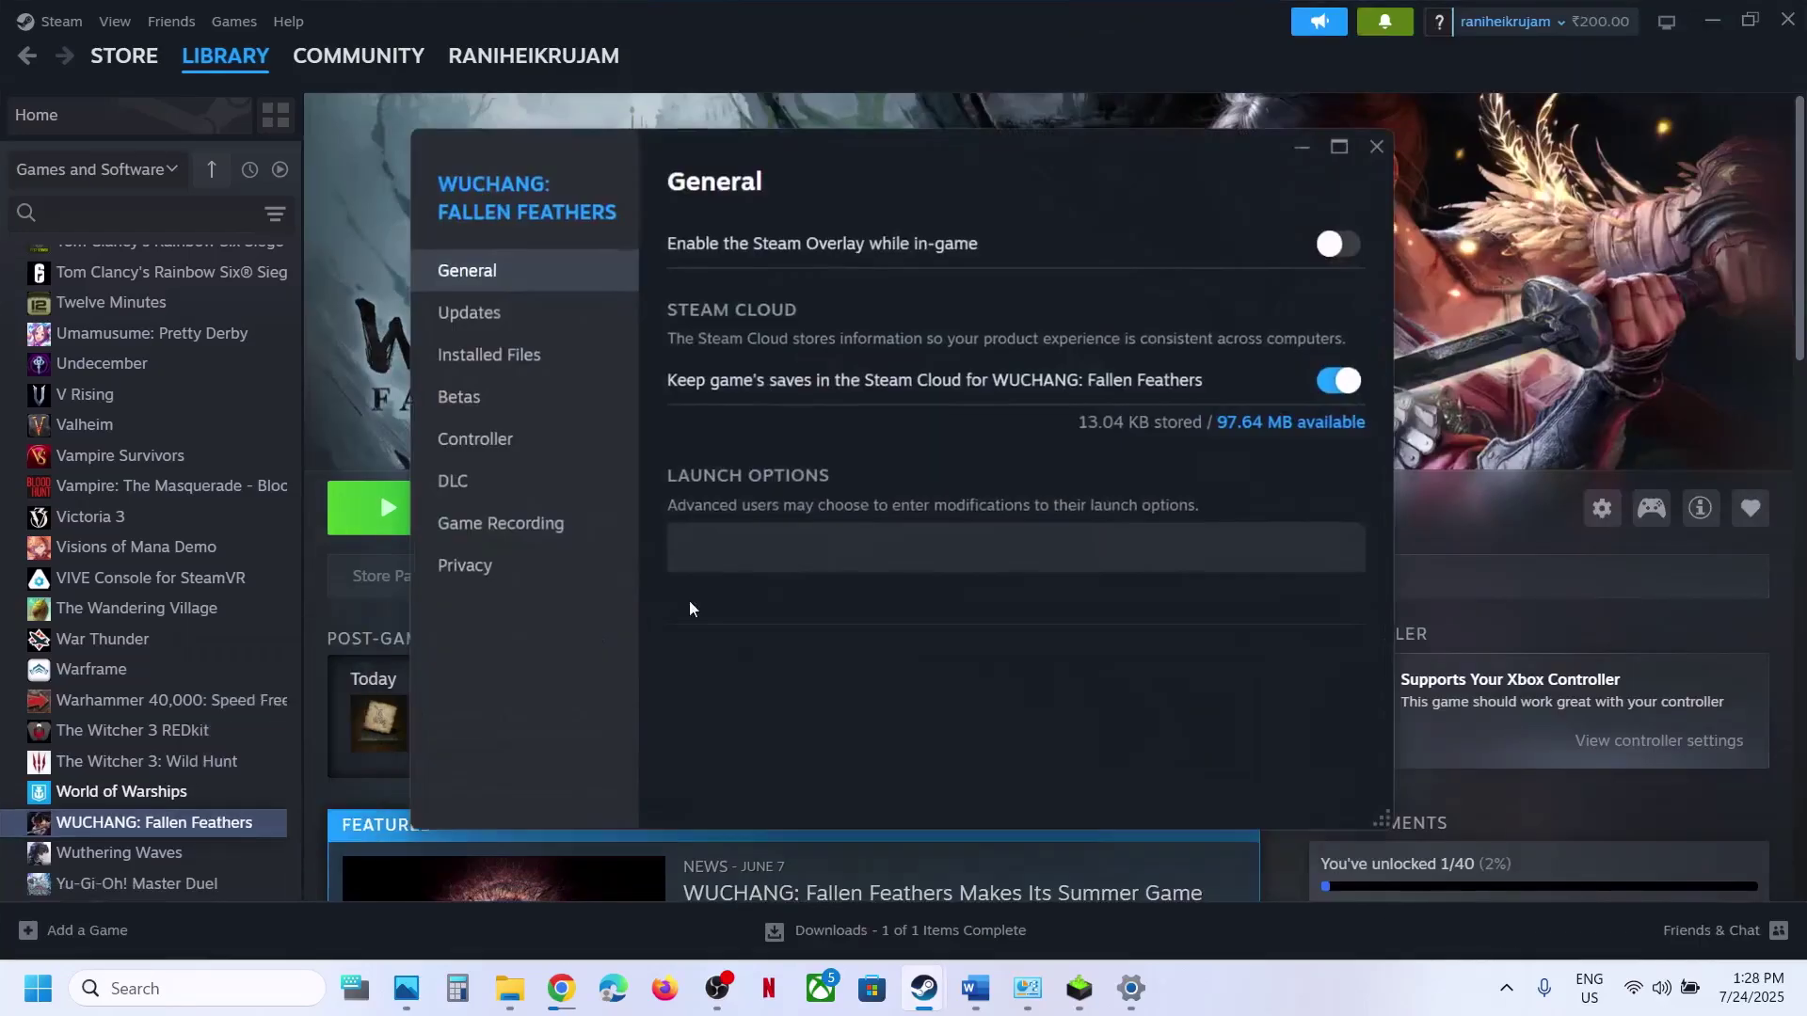
pyautogui.click(729, 551)
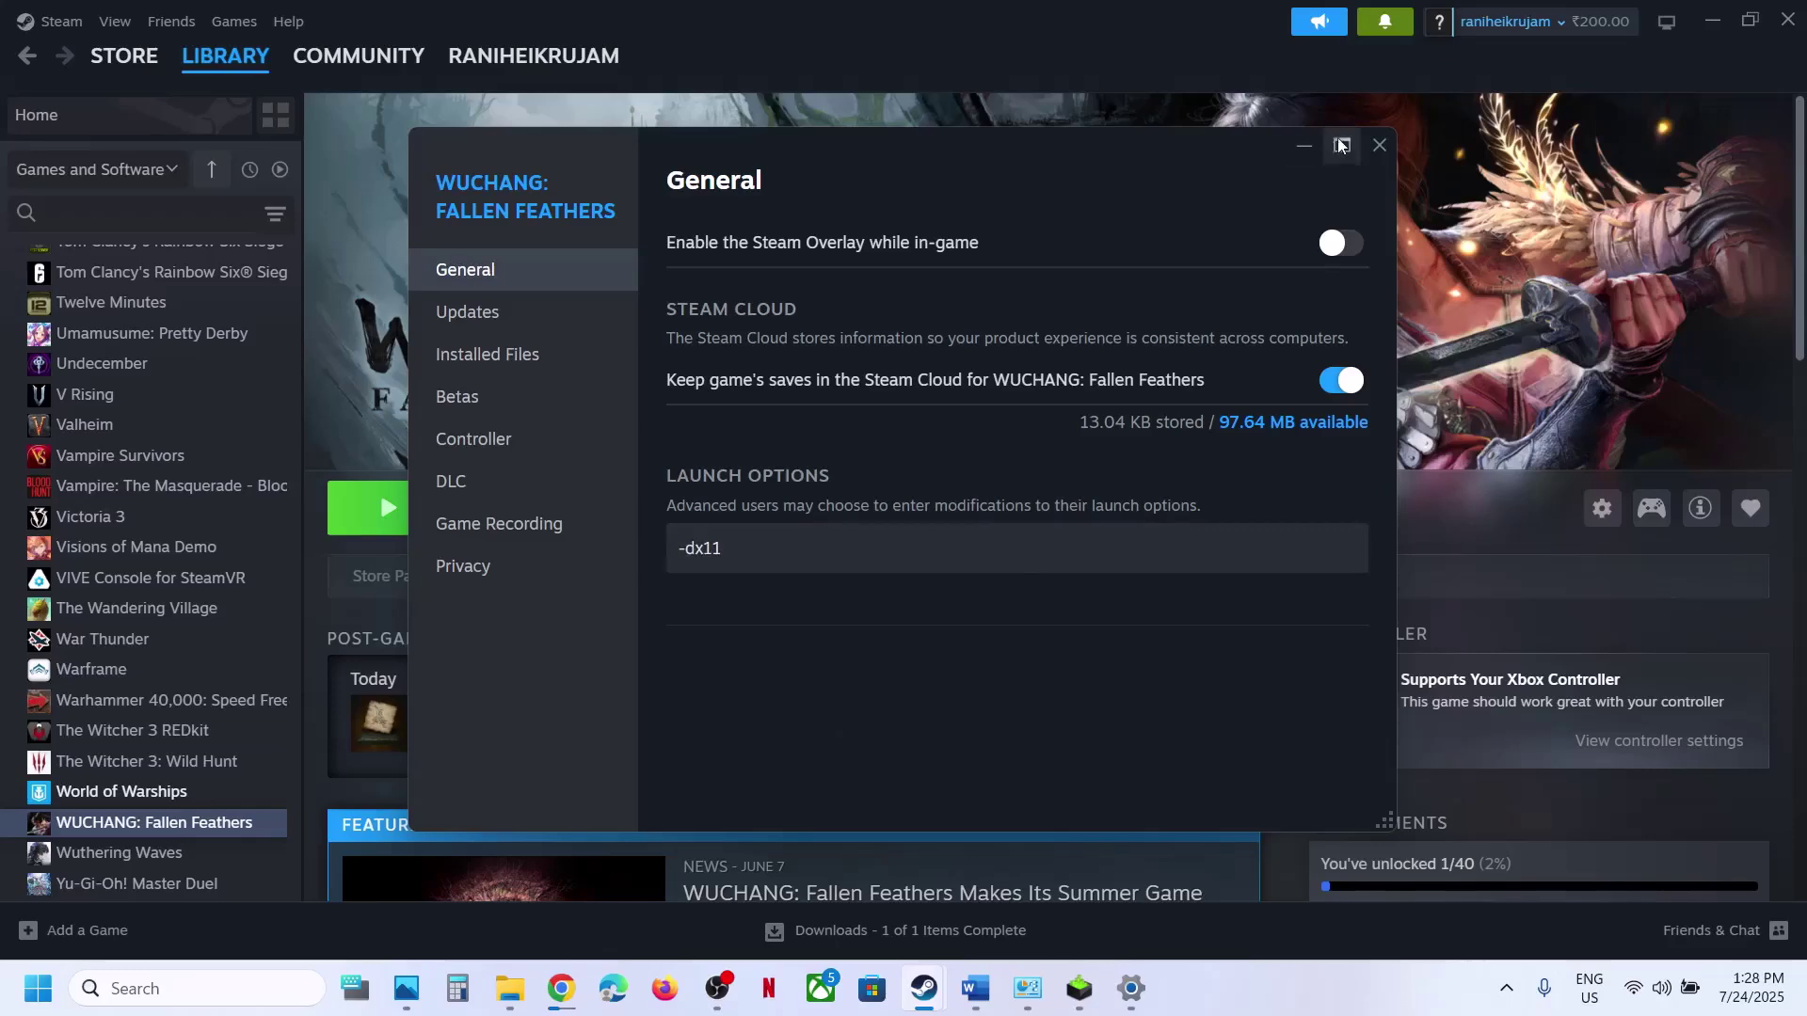
pyautogui.click(1377, 147)
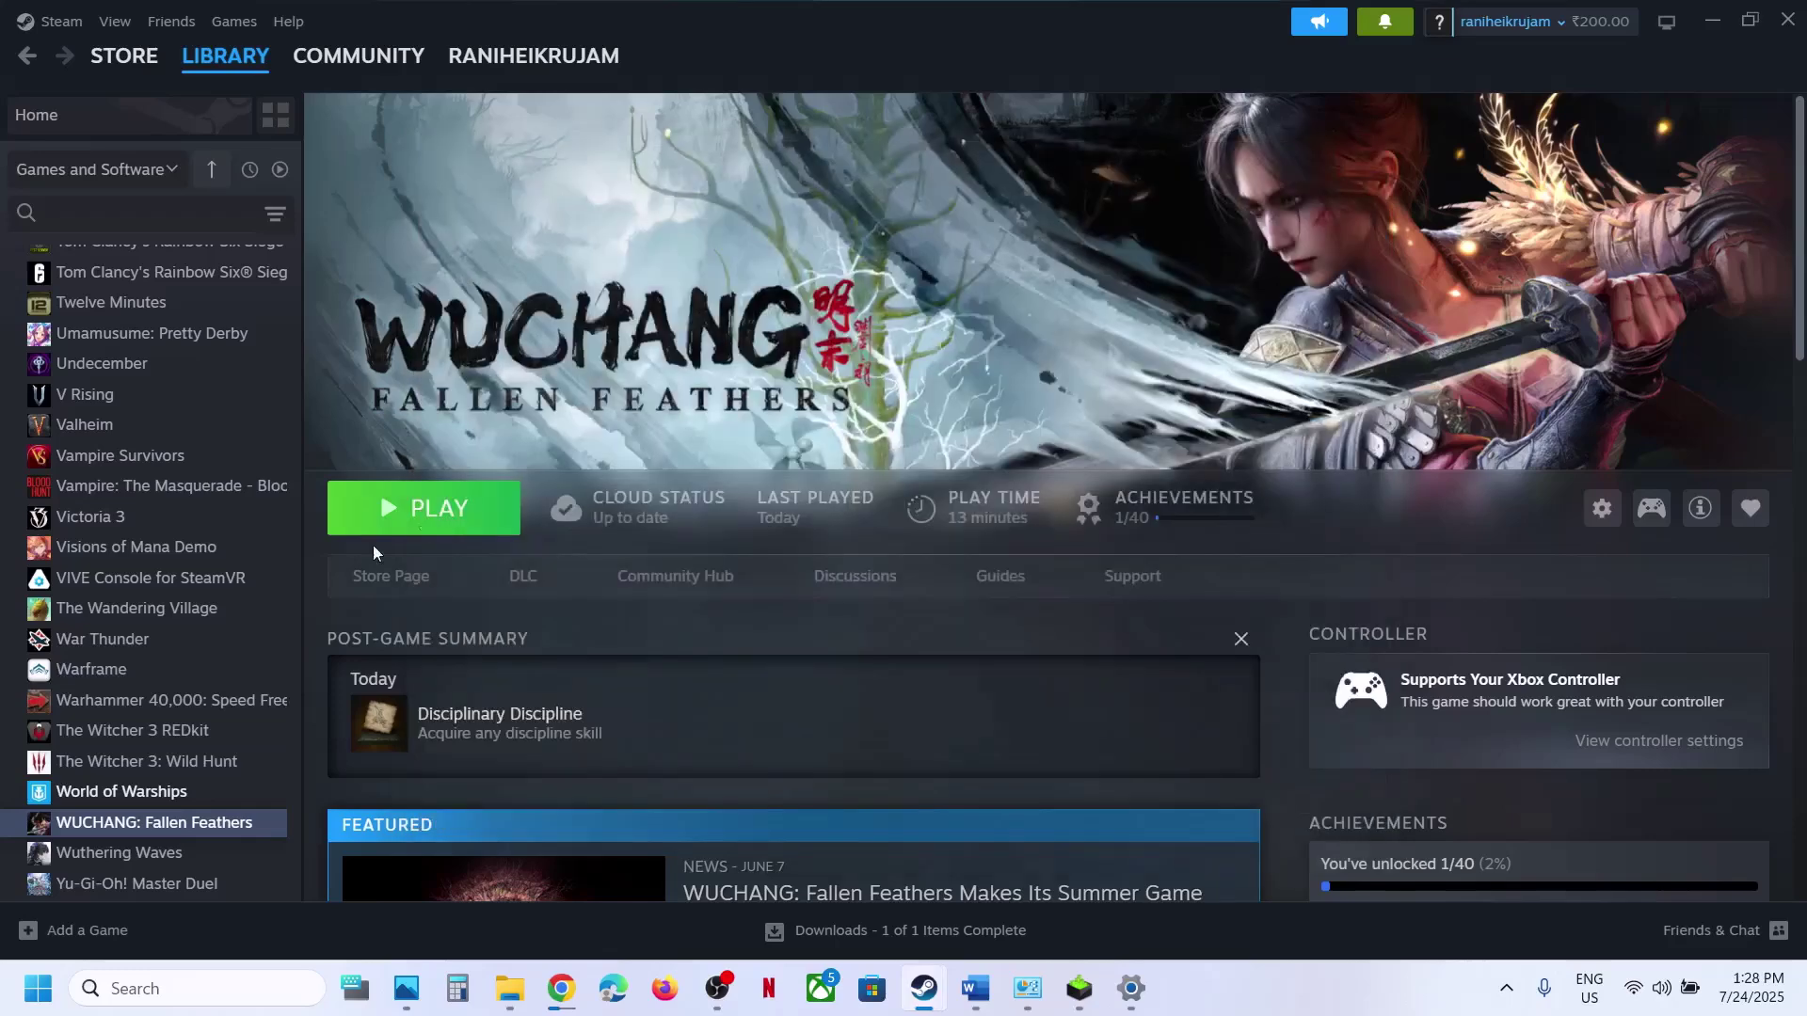
# - Reopen the Steam properties of WUCHANG: Fallen Feathers and replace the launch option with -dx12
pyautogui.rightClick(216, 825)
pyautogui.click(289, 799)
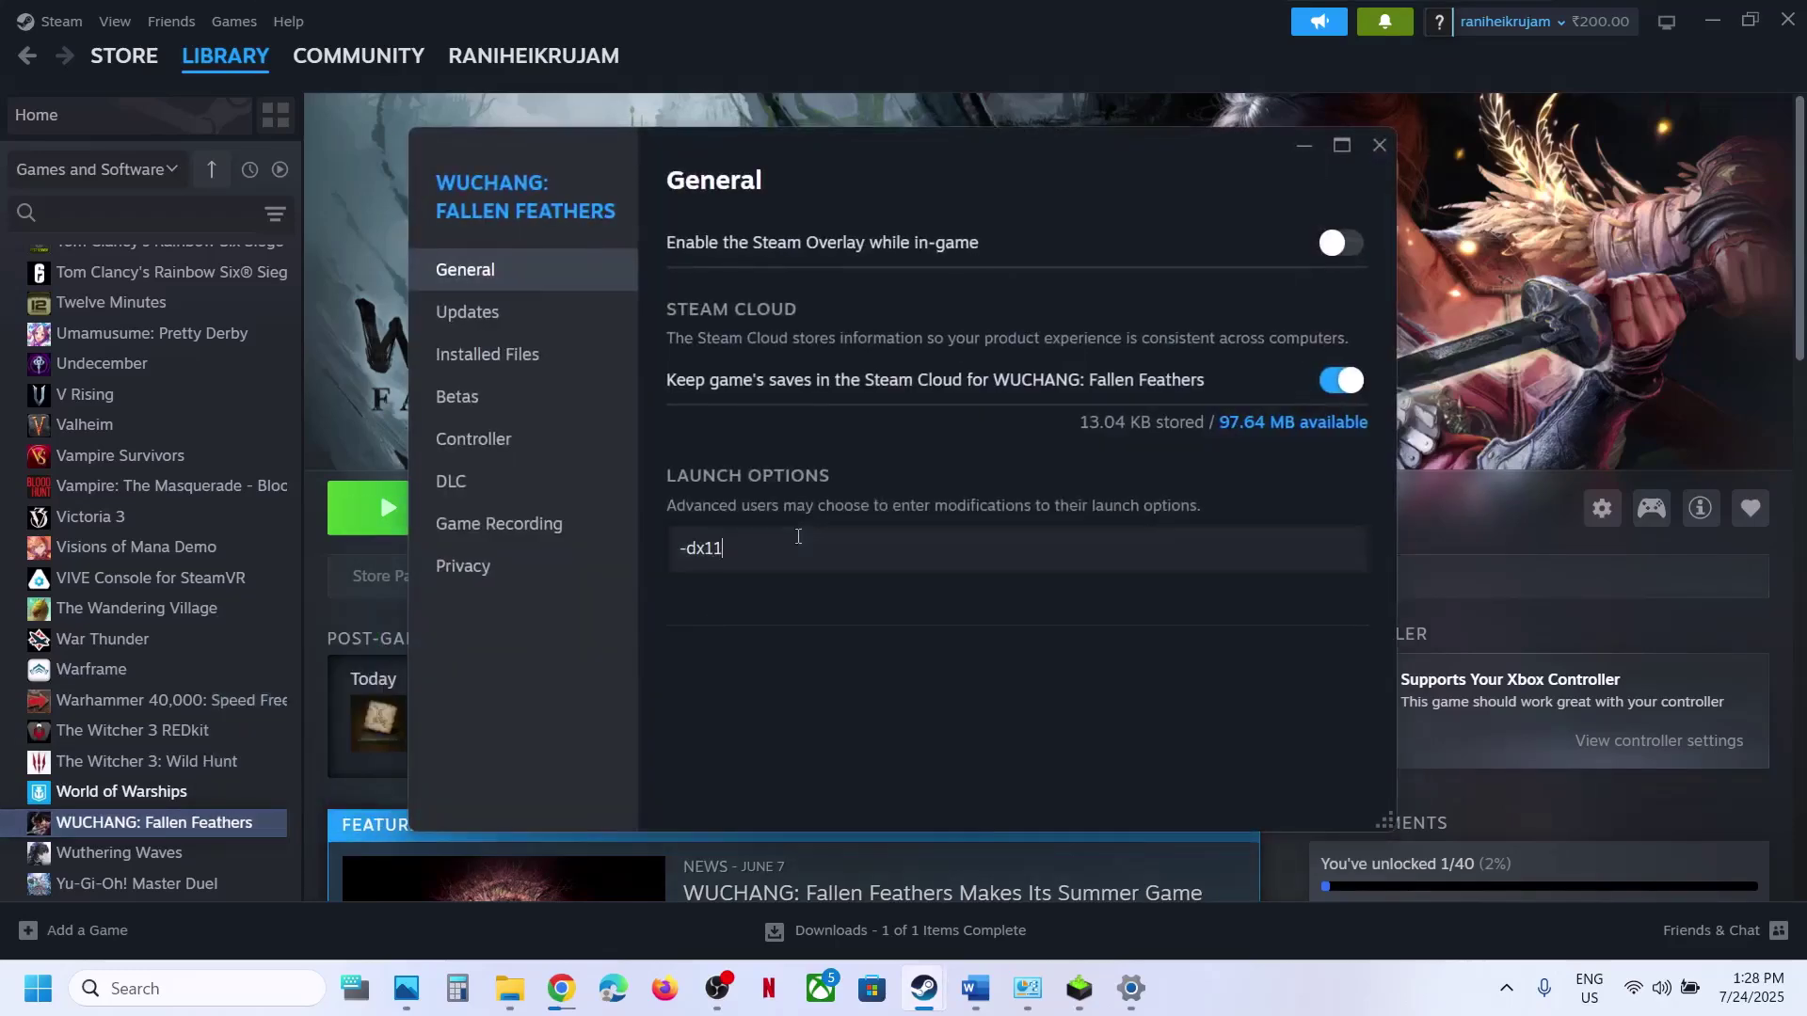
pyautogui.moveTo(790, 550); pyautogui.dragTo(678, 550)
pyautogui.press('BackSpace')
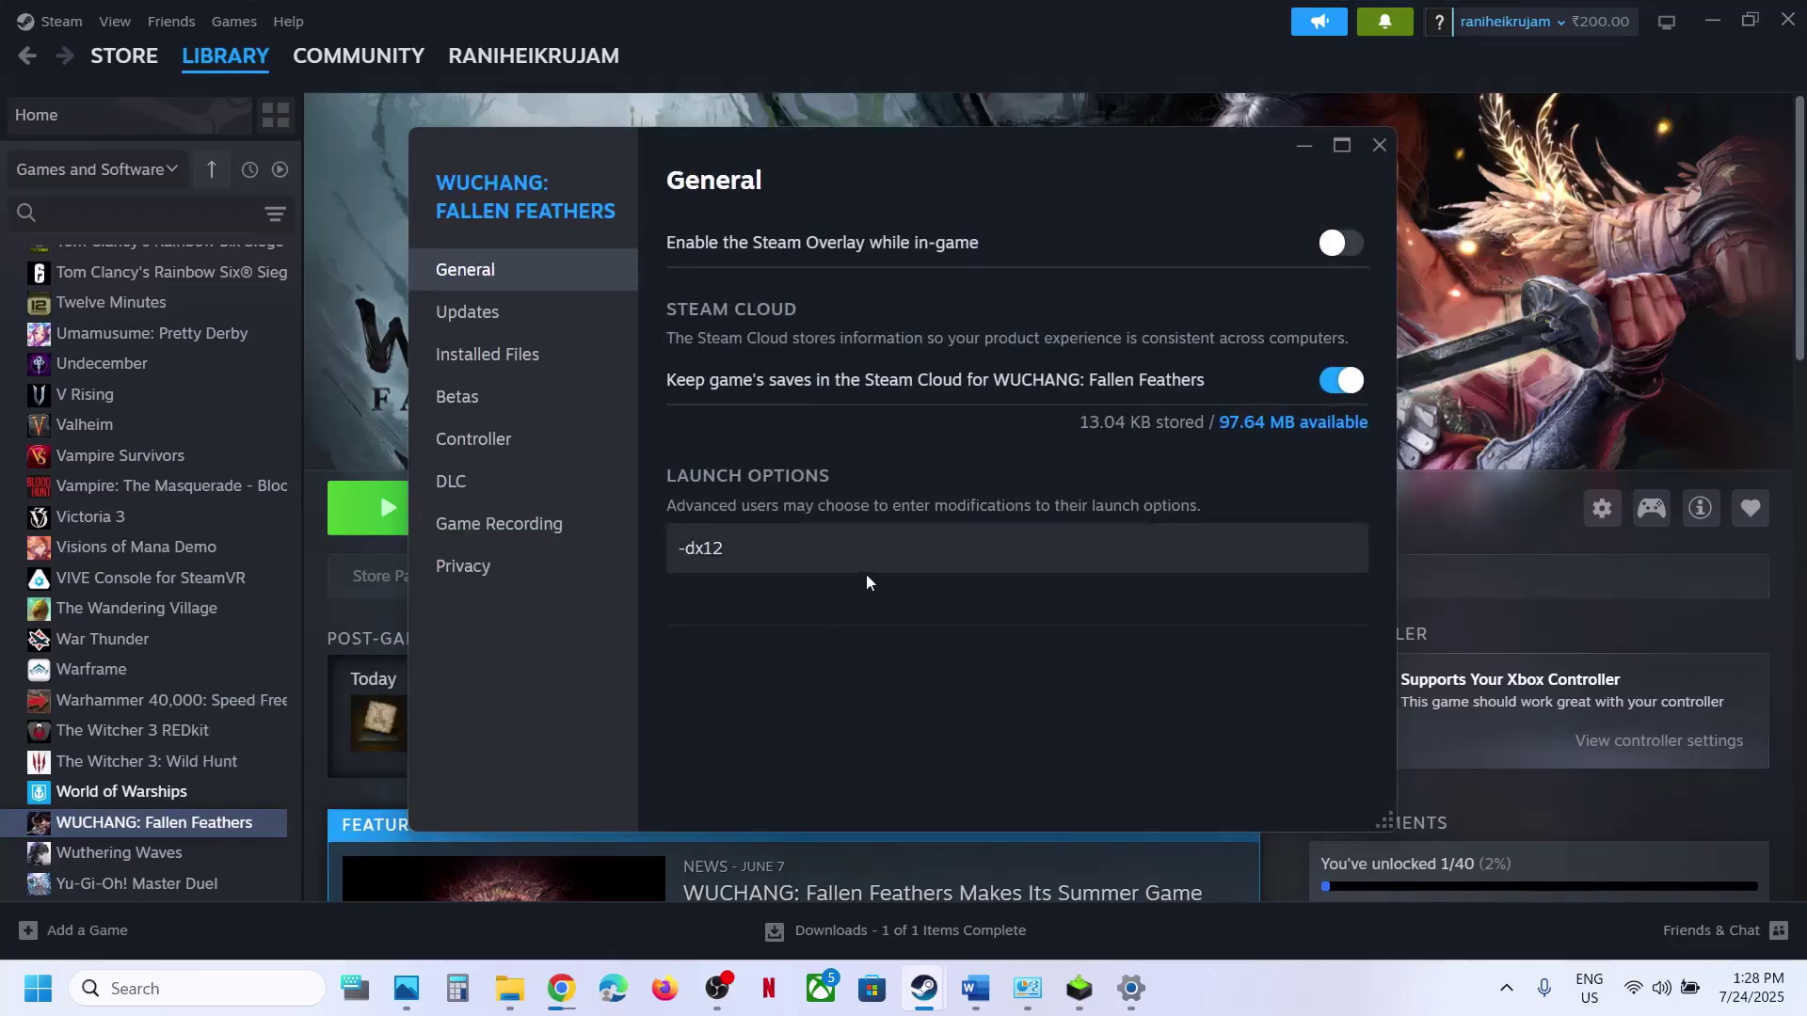
# - Clear the launch options of WUCHANG: Fallen Feathers and close its properties
pyautogui.moveTo(839, 565); pyautogui.dragTo(625, 565)
pyautogui.press('BackSpace')
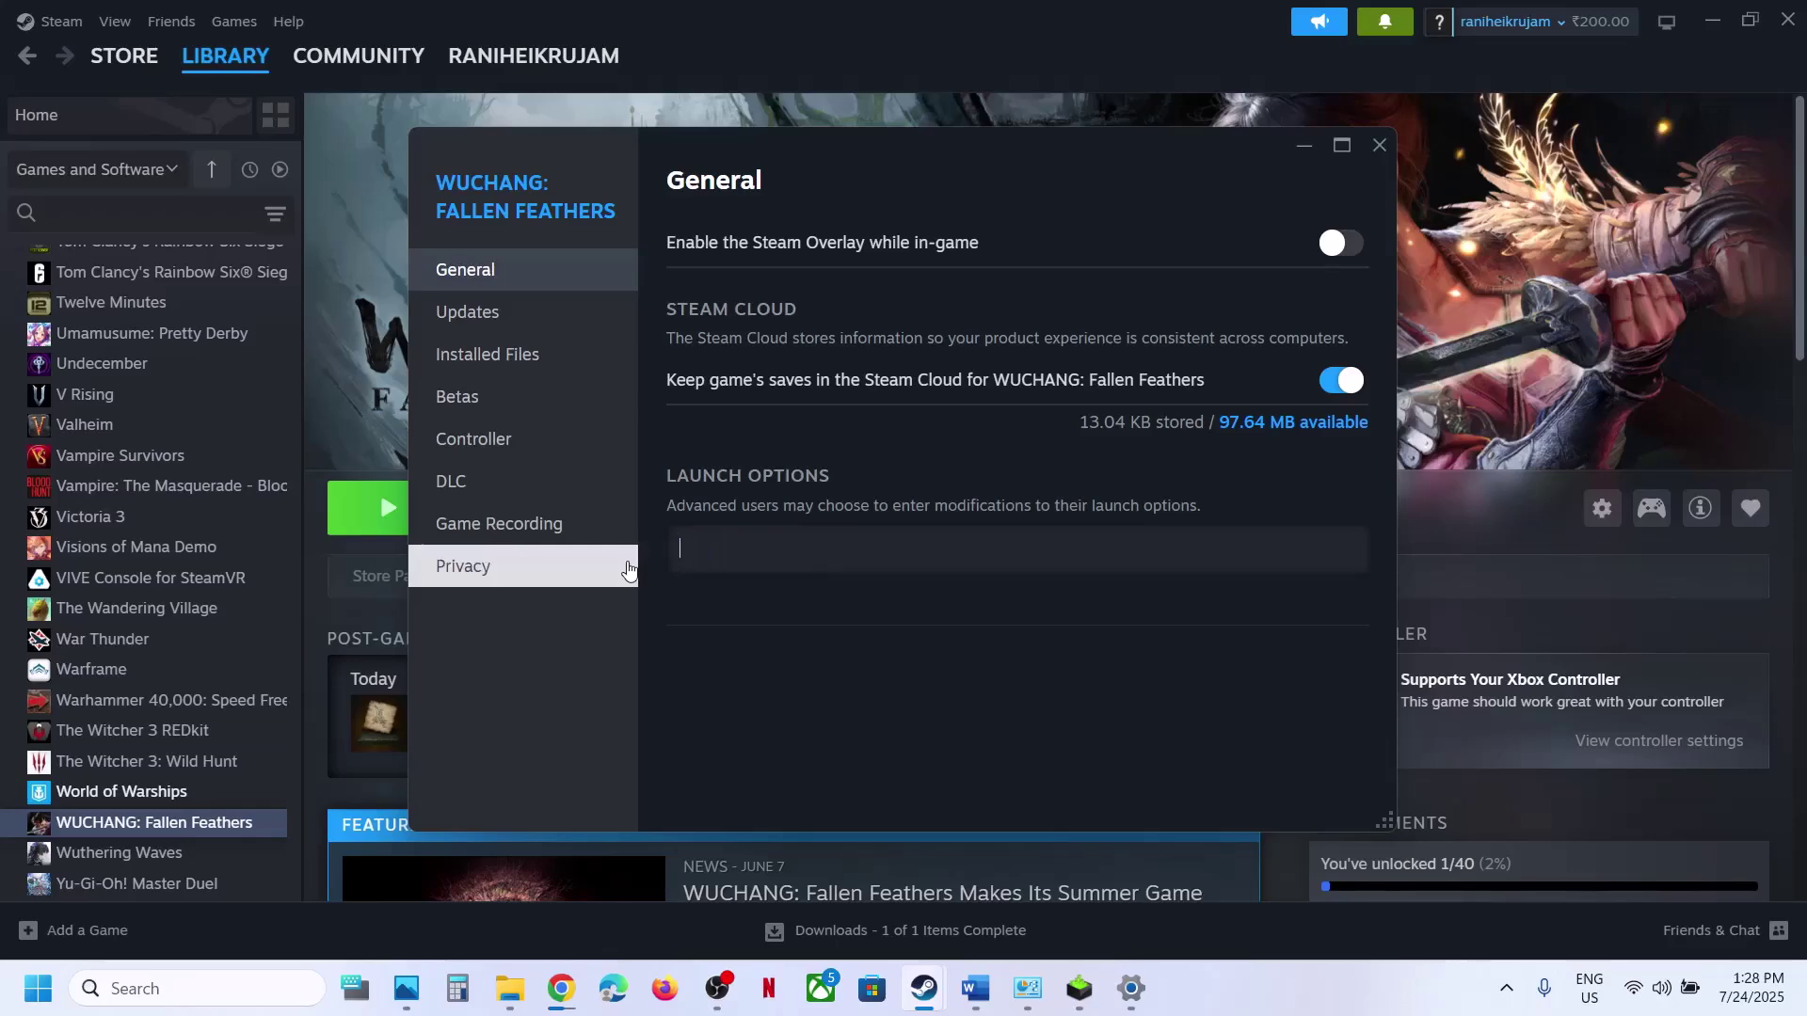
pyautogui.click(1380, 147)
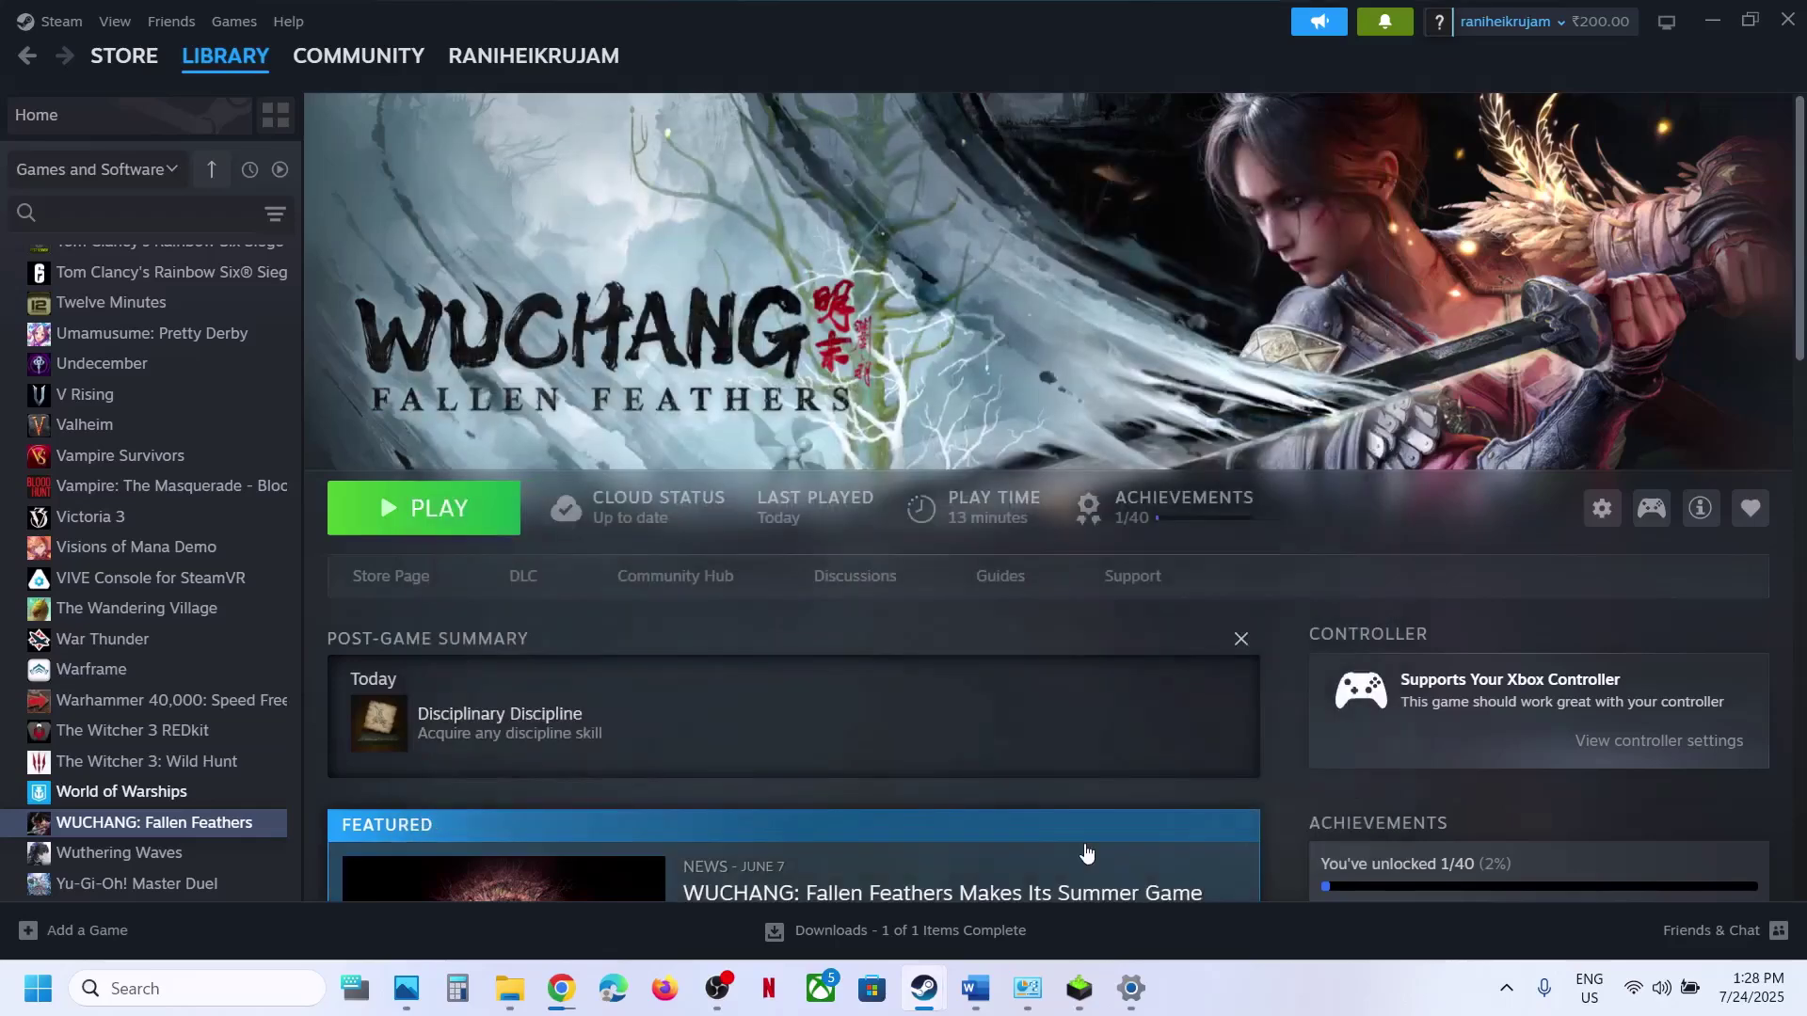
# - Read Step 14 on rolling back the graphics driver in the Word document, and revisit the driver links in Step 12
pyautogui.click(975, 988)
pyautogui.scroll(-5, 779, 609)
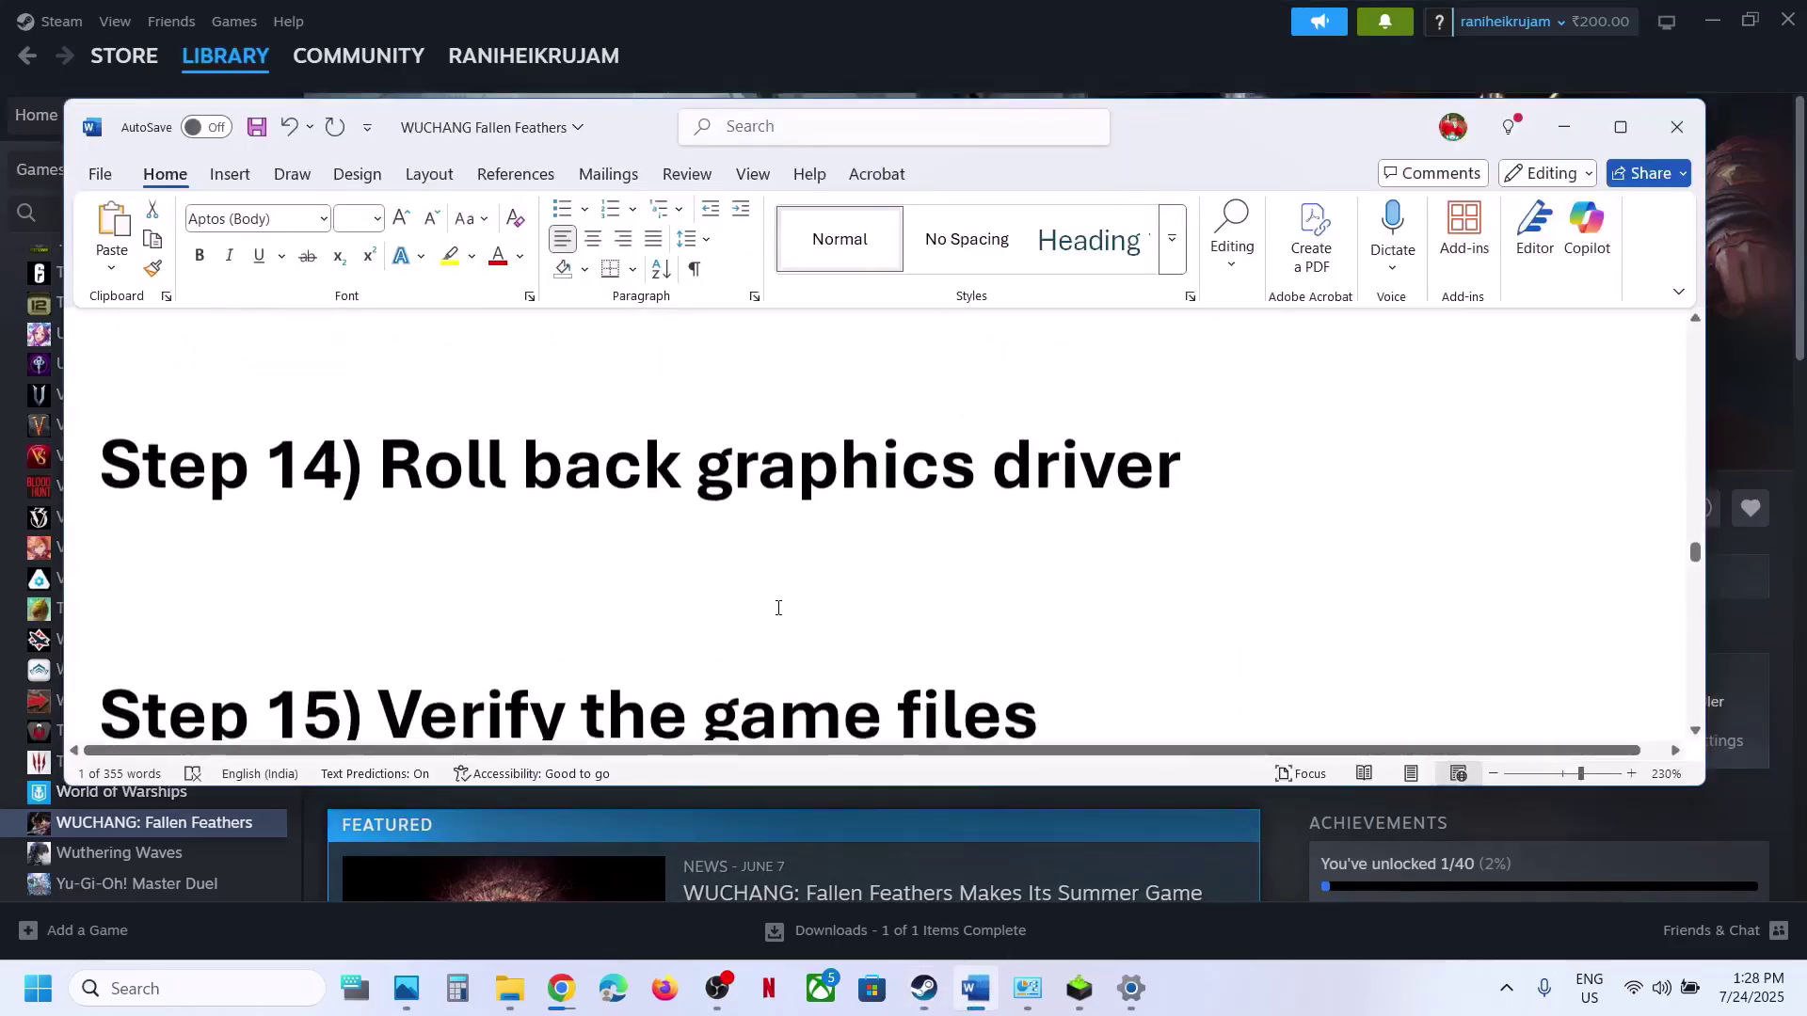
pyautogui.scroll(1, 654, 574)
pyautogui.scroll(5, 646, 568)
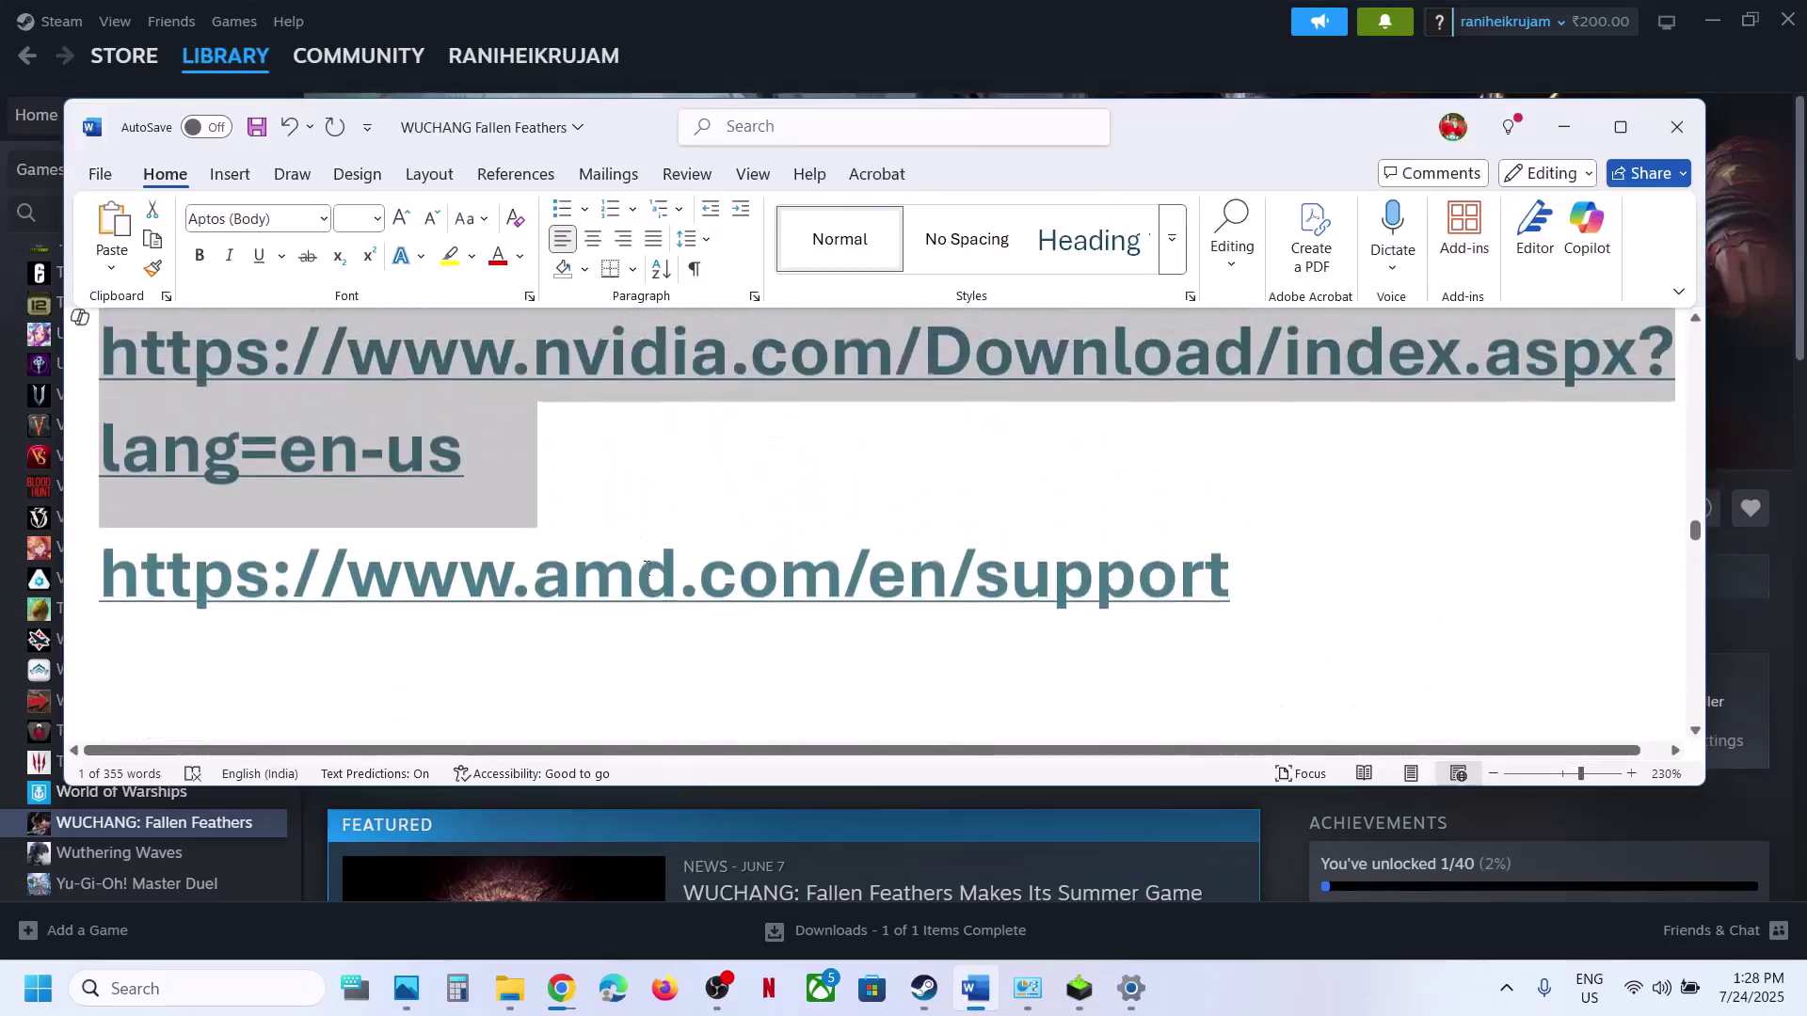
# - Go back to the NVIDIA driver results in Chrome and show the list of older driver versions
pyautogui.click(562, 989)
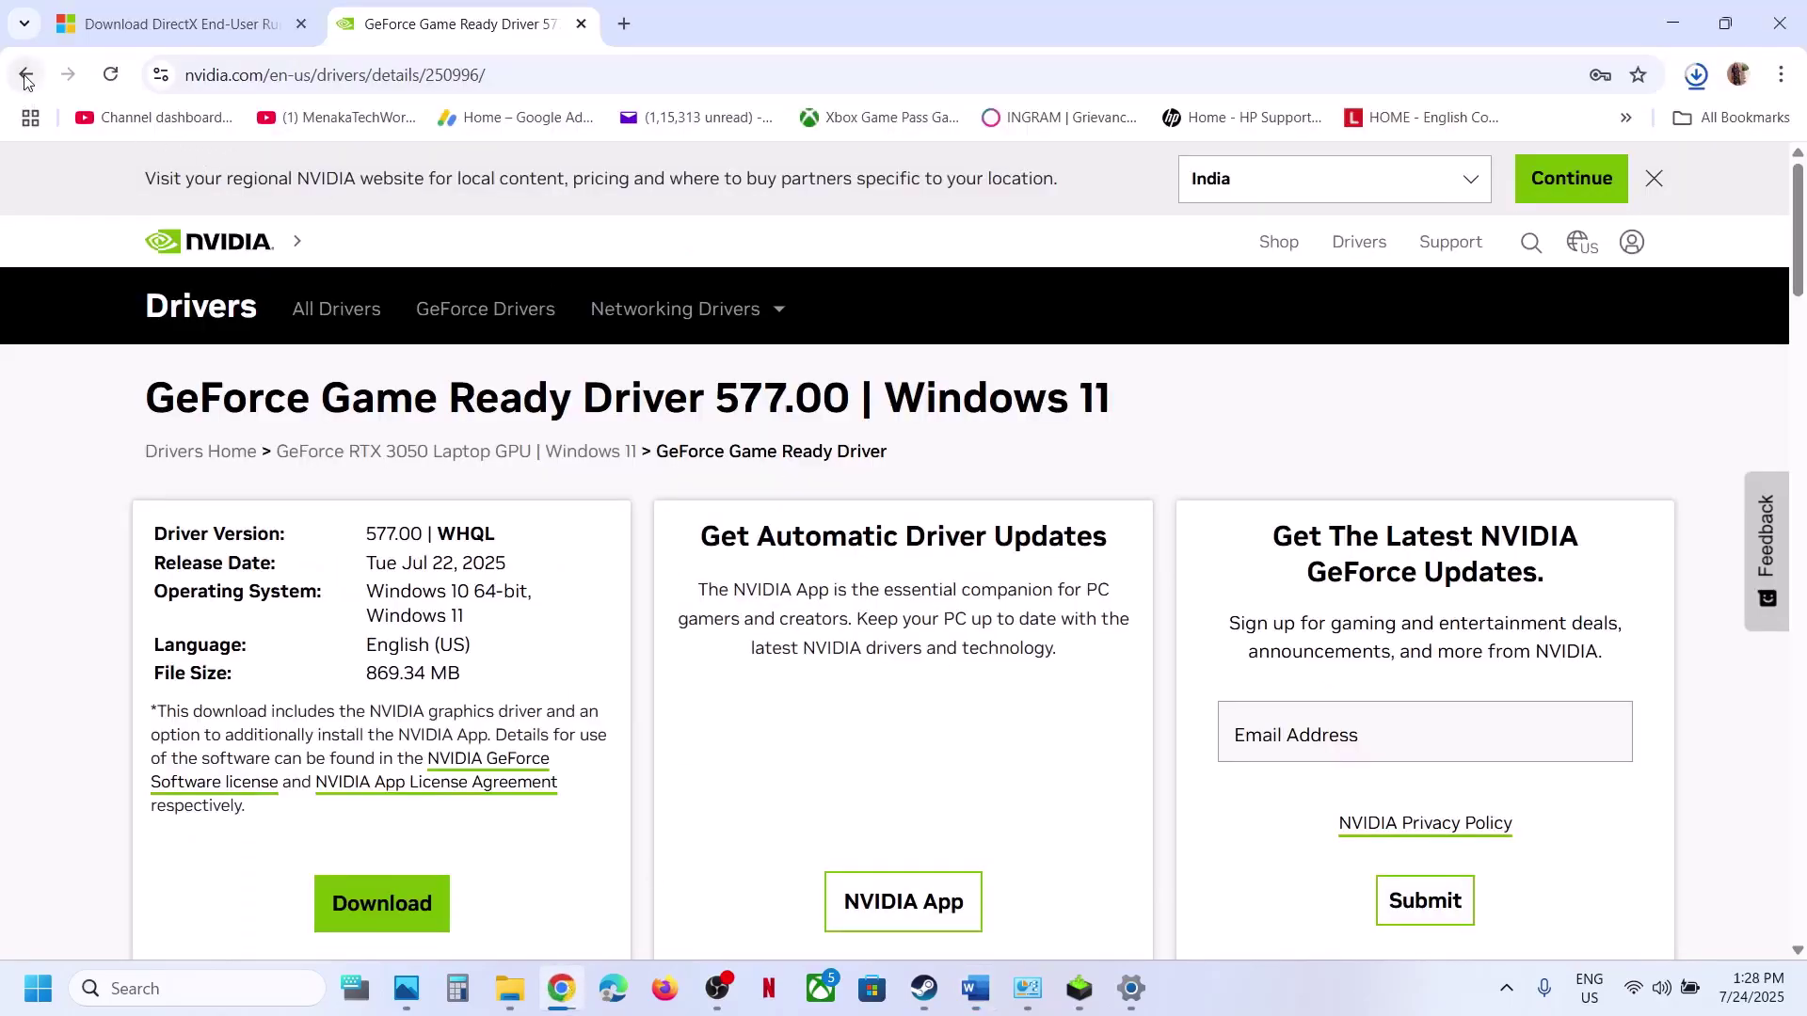
pyautogui.click(25, 75)
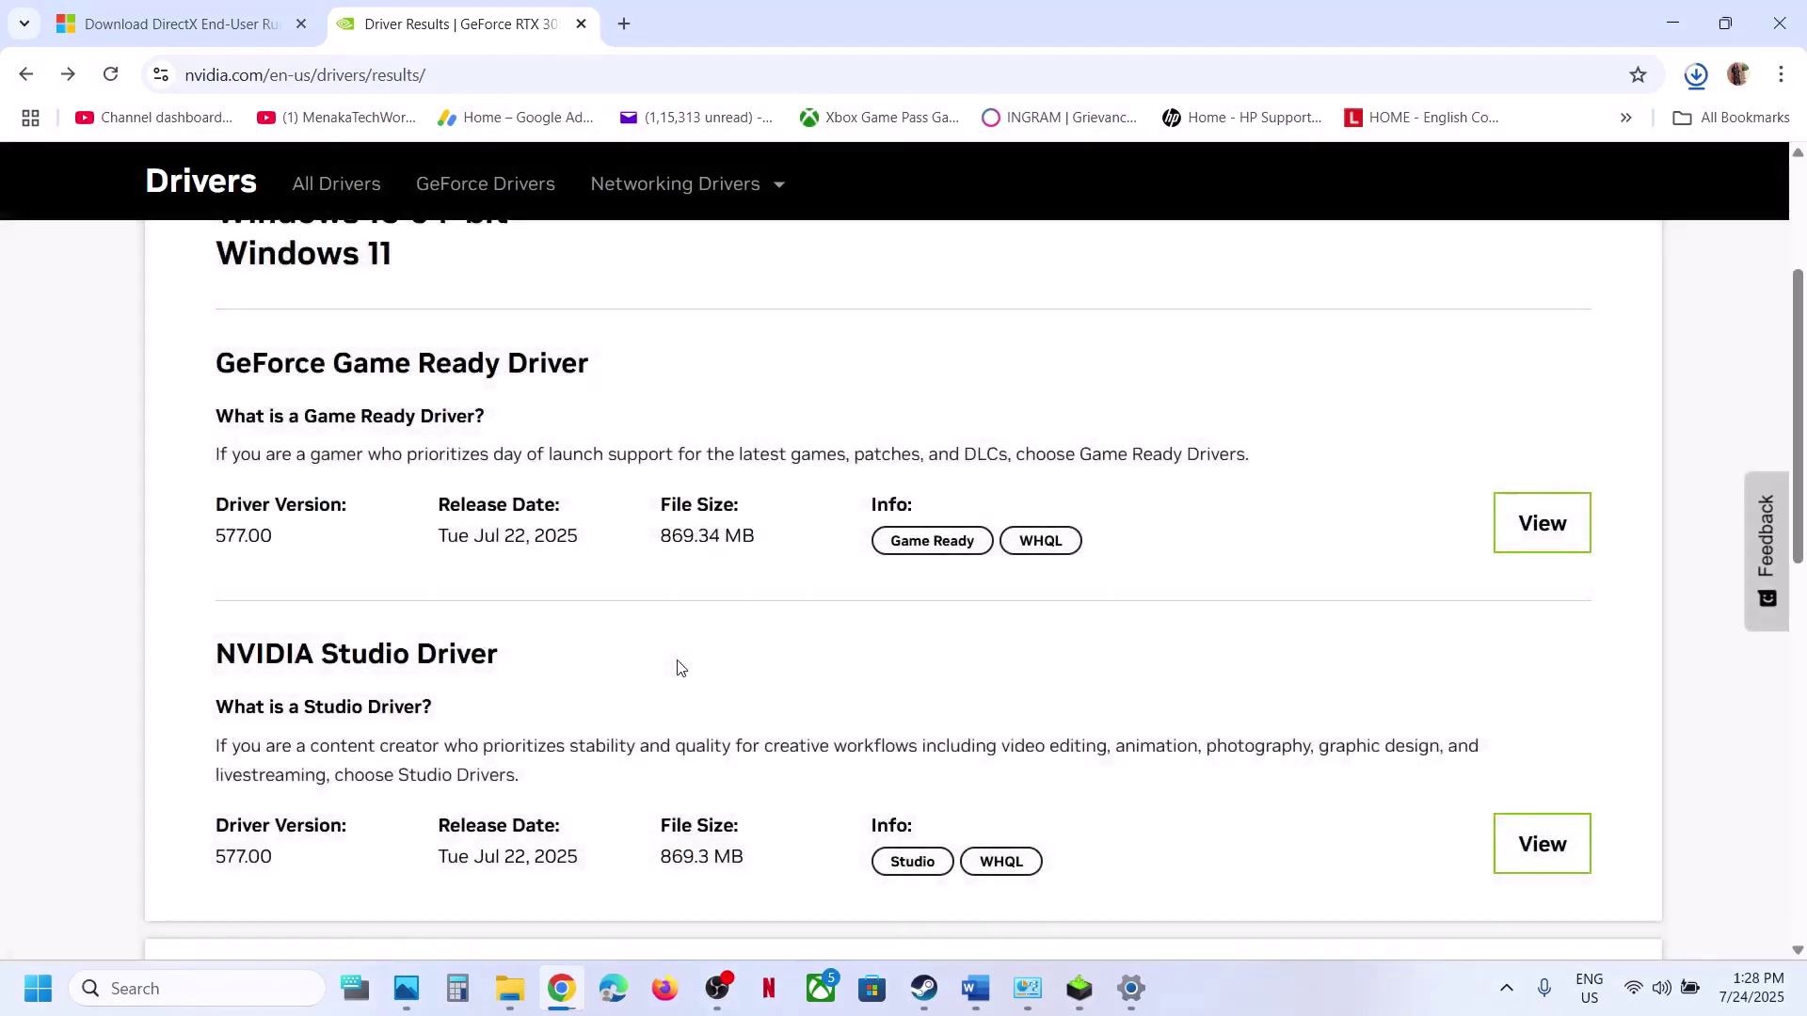
pyautogui.scroll(-4, 678, 666)
pyautogui.click(402, 593)
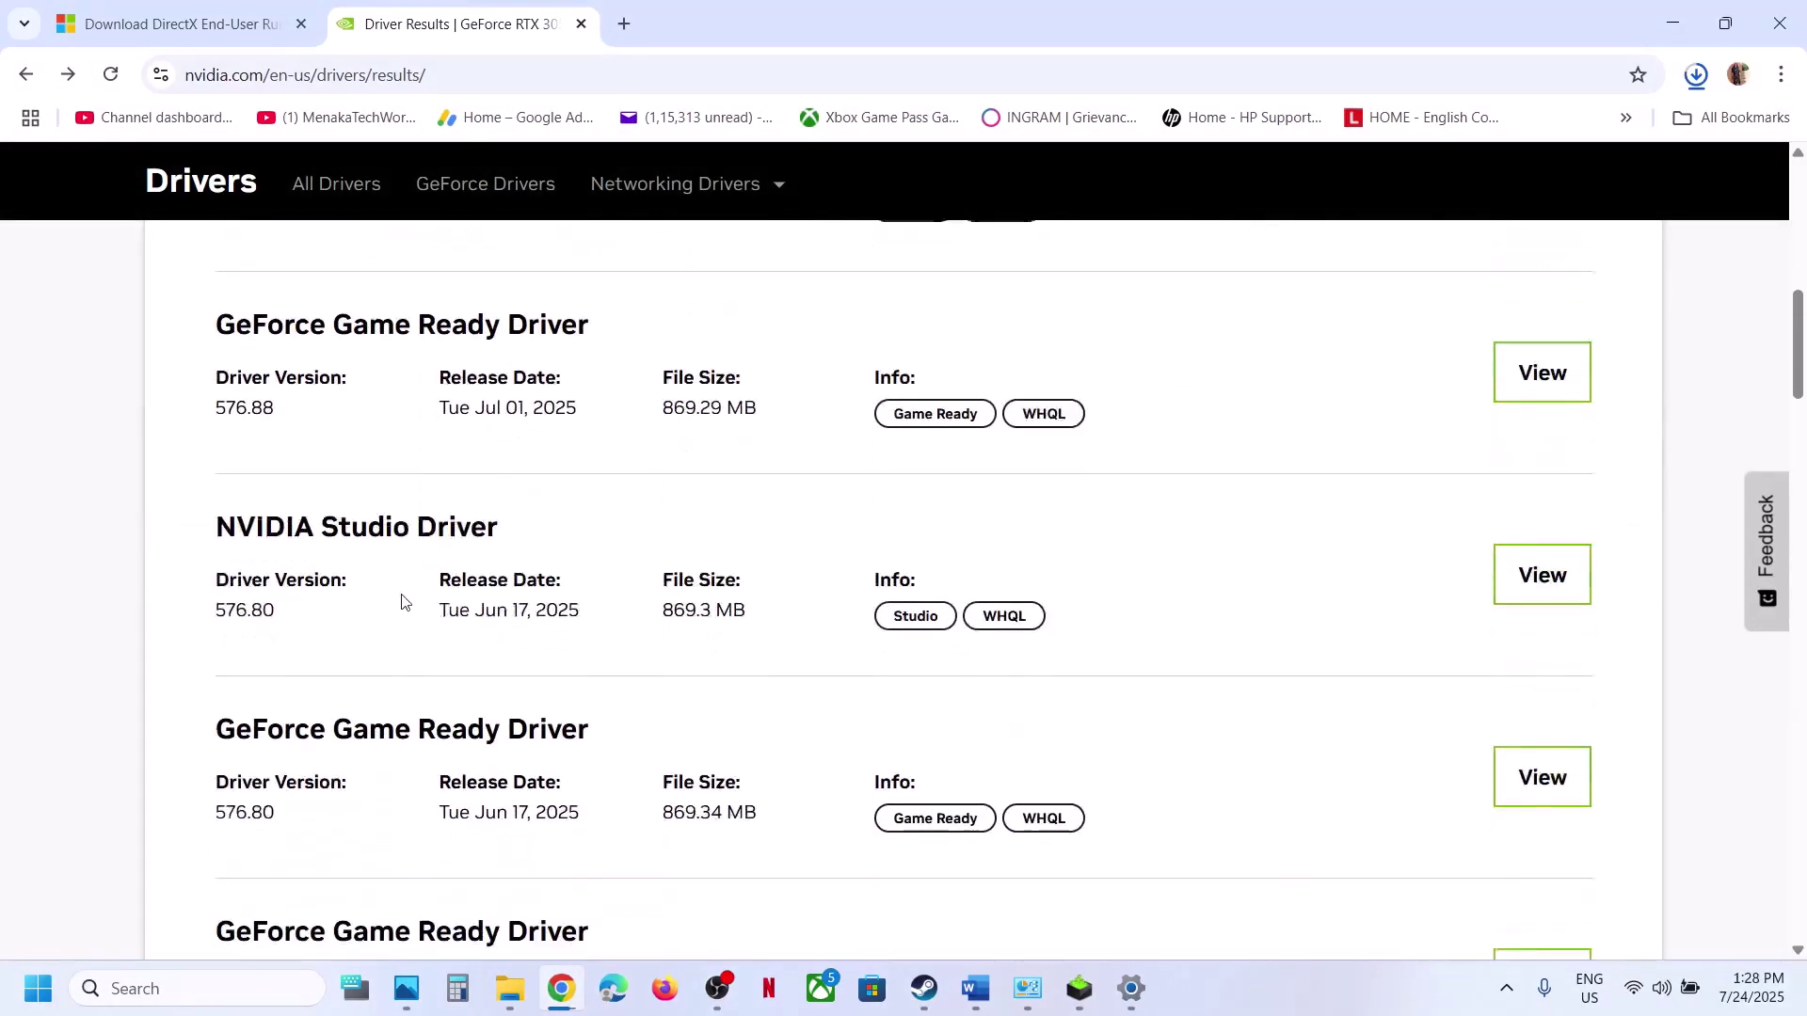
# - Examine the older GeForce Game Ready driver versions in the NVIDIA results list, highlighting 576.88 and 576.80
pyautogui.scroll(-1, 399, 599)
pyautogui.scroll(4, 399, 599)
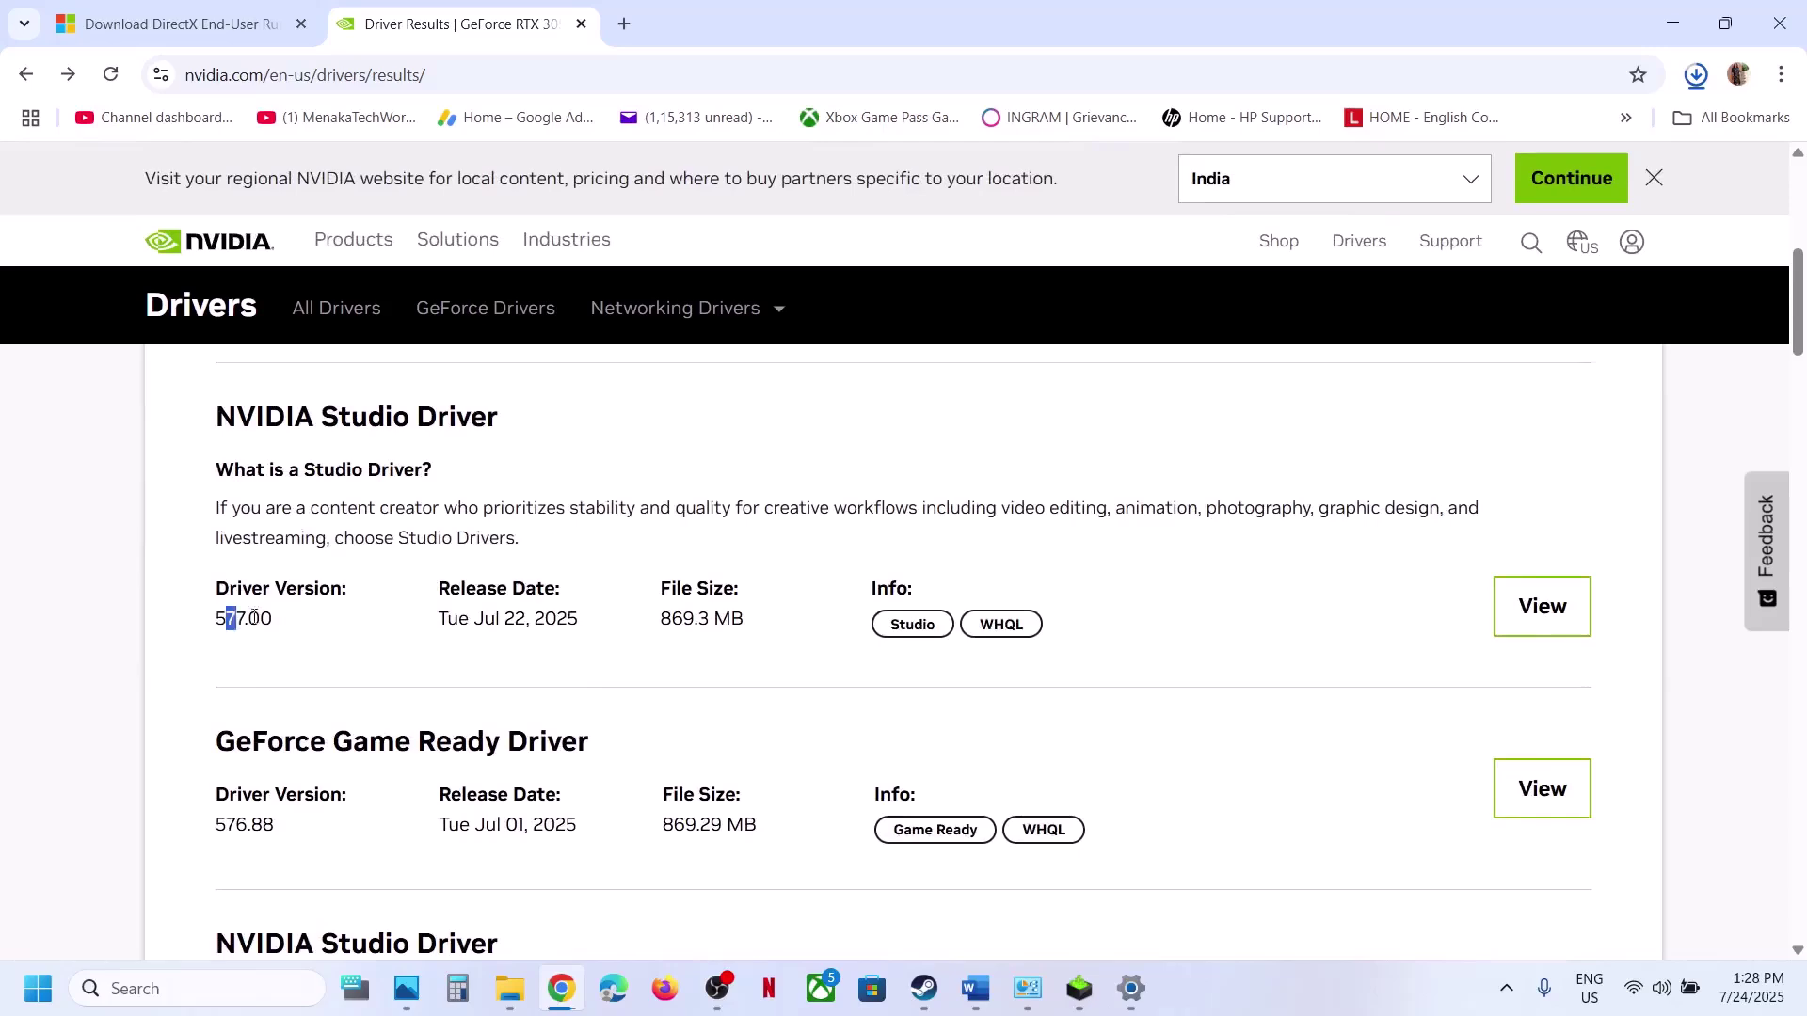
pyautogui.scroll(-3, 283, 617)
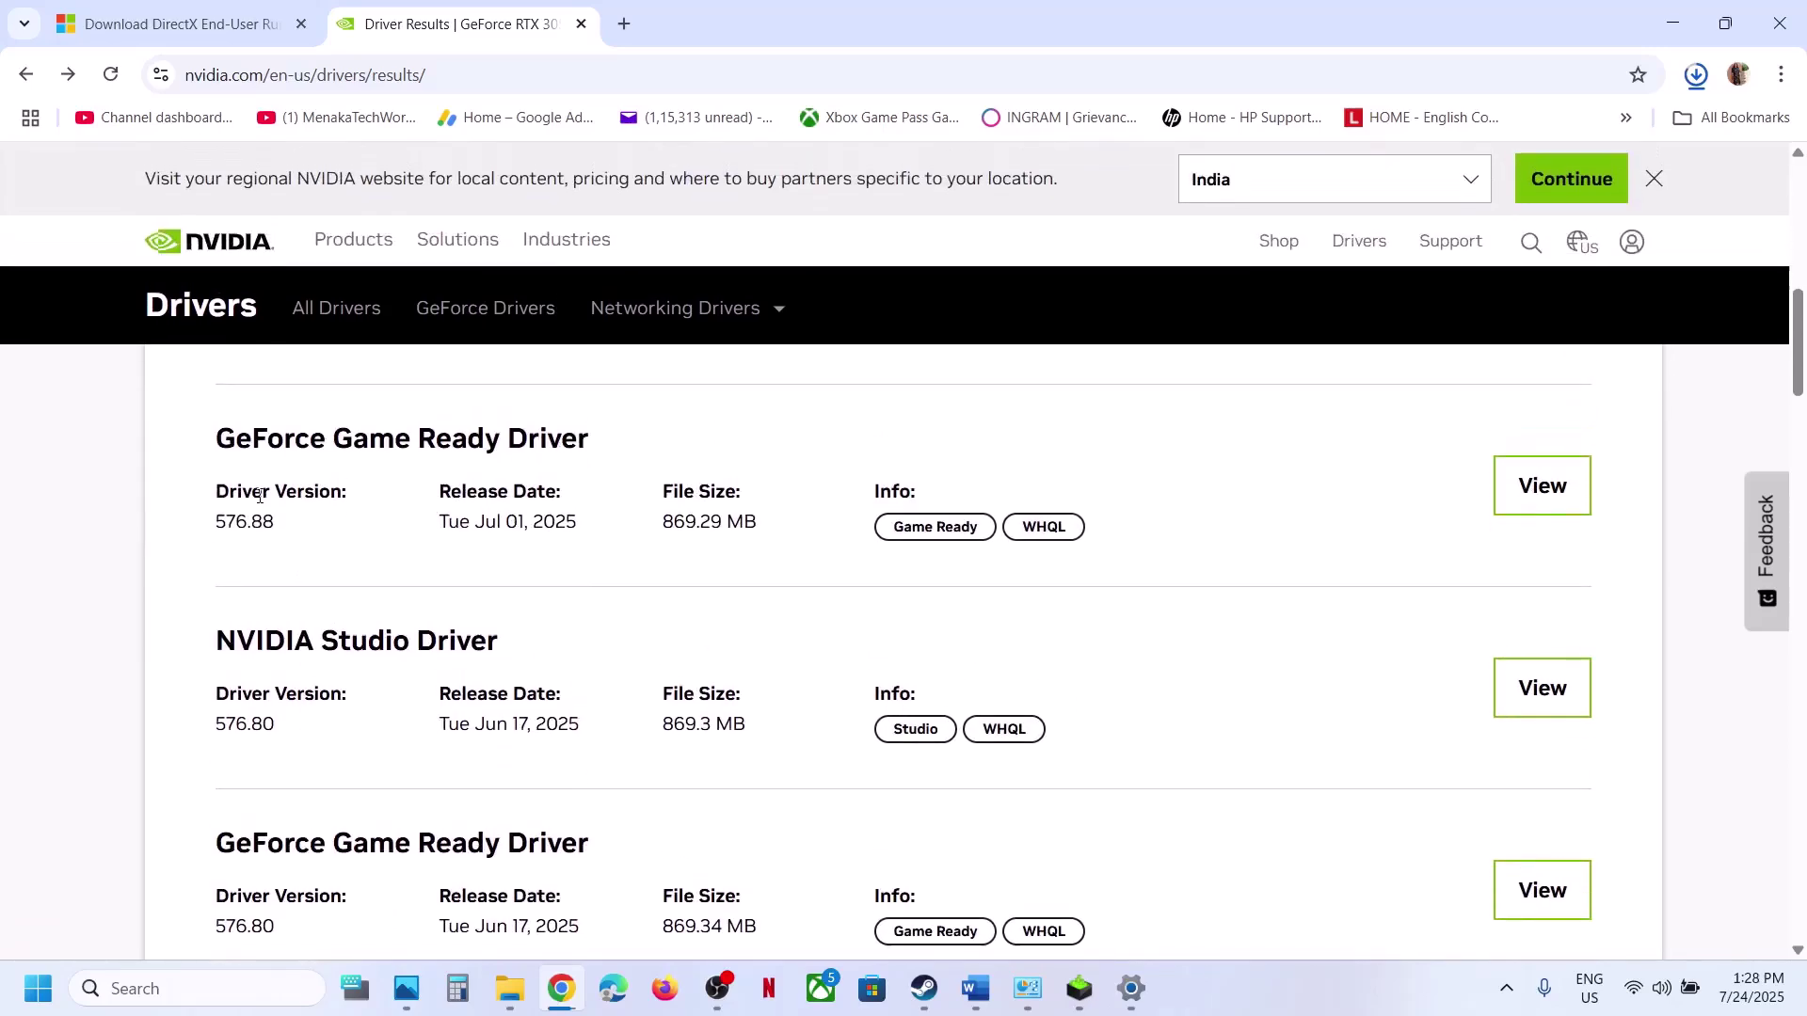
pyautogui.moveTo(218, 526); pyautogui.dragTo(356, 537)
pyautogui.scroll(-3, 355, 527)
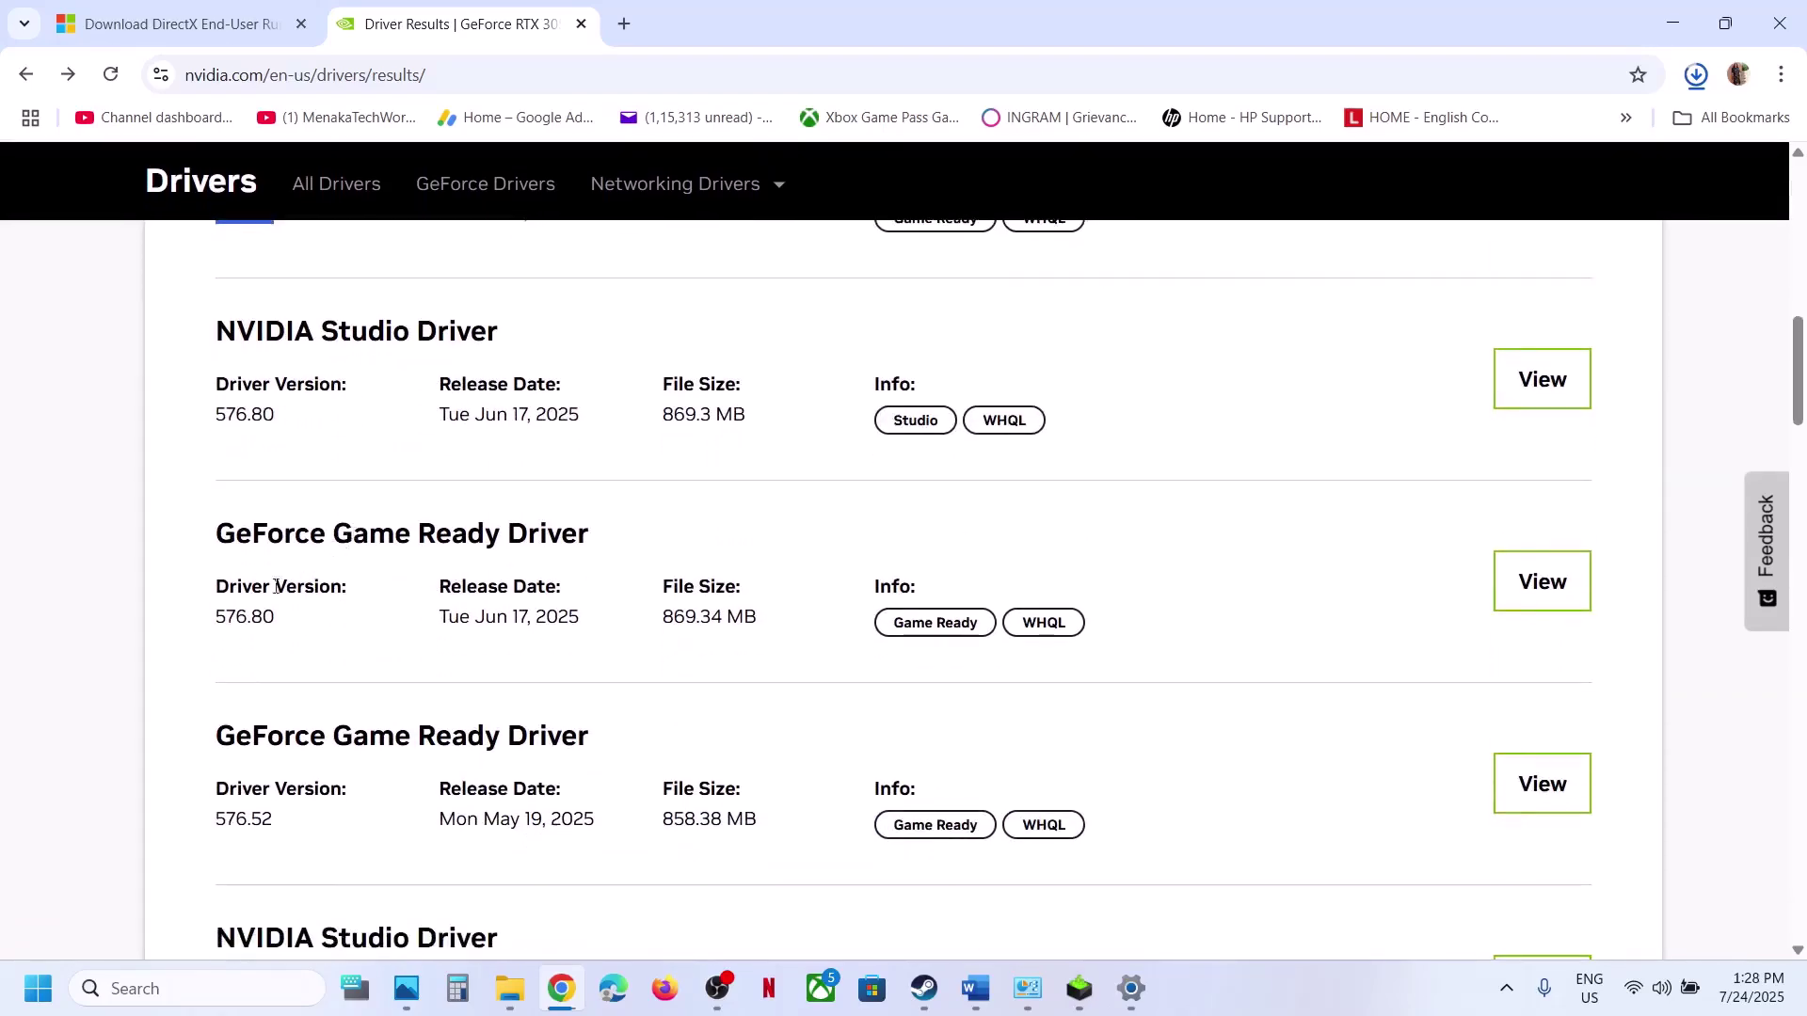
pyautogui.moveTo(219, 619); pyautogui.dragTo(355, 622)
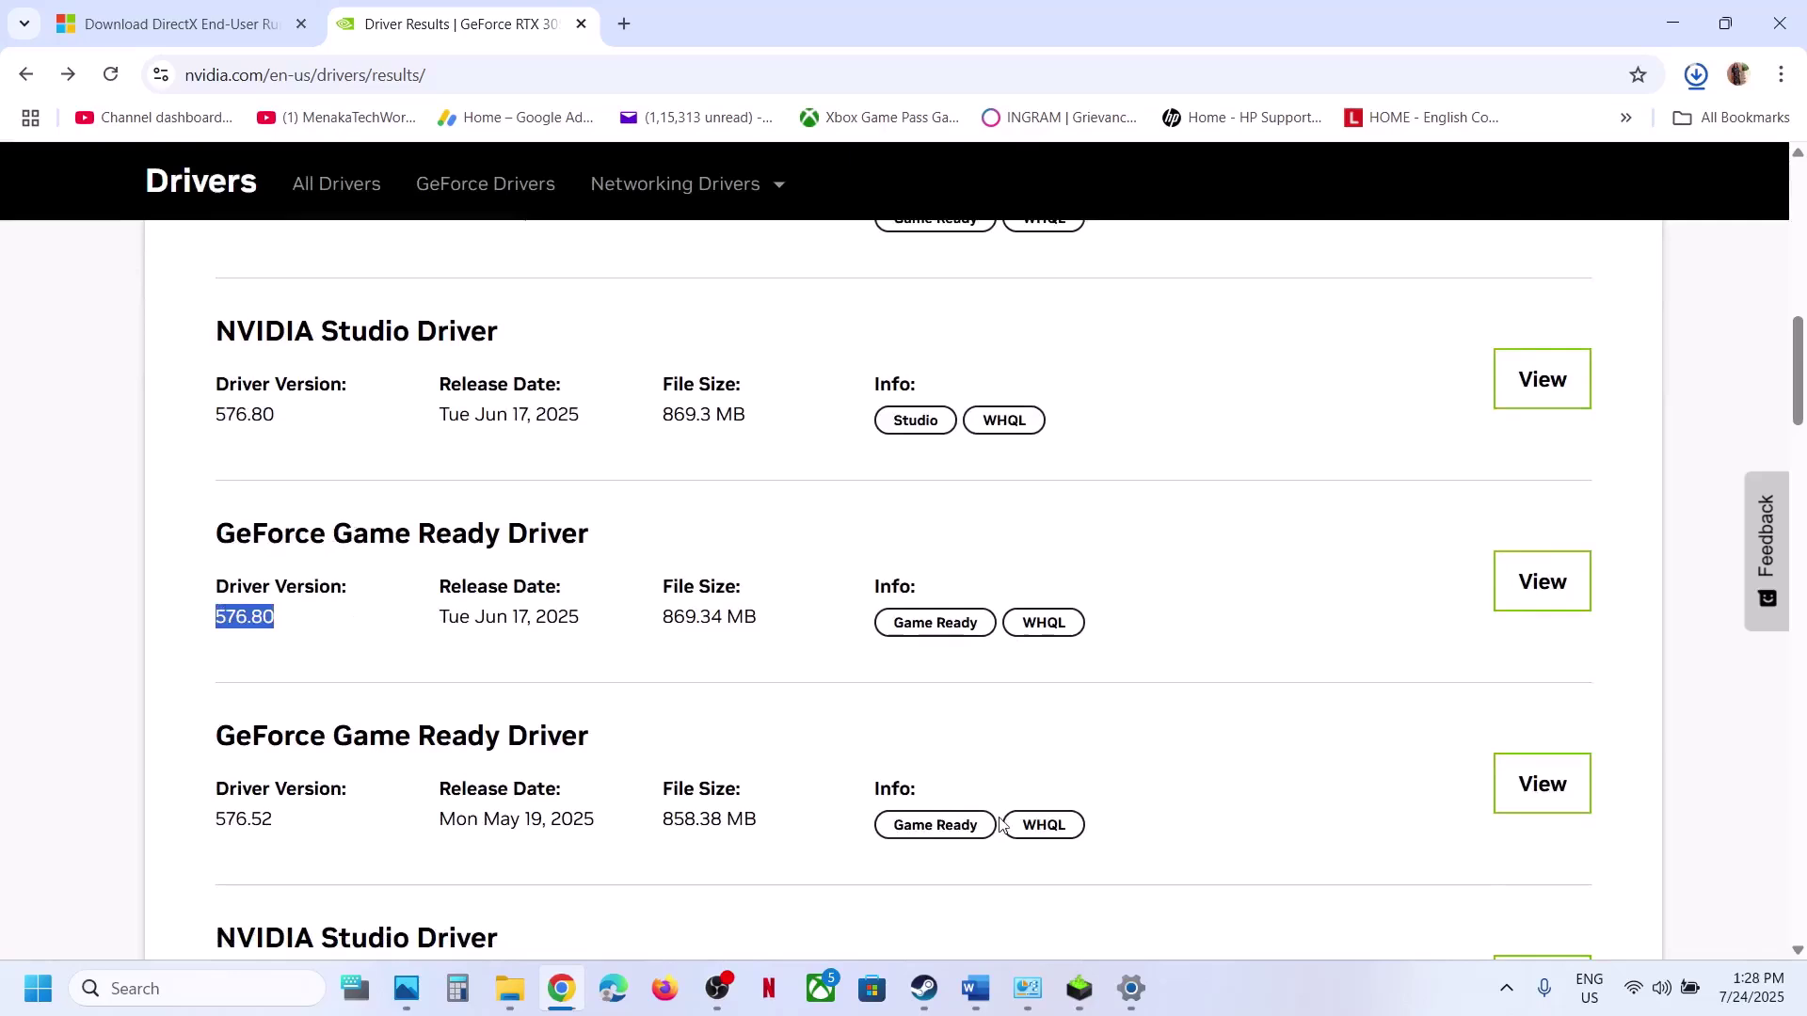
# - Review the clean installation option in the NVIDIA Installer, and show the Windows power options
pyautogui.click(1081, 984)
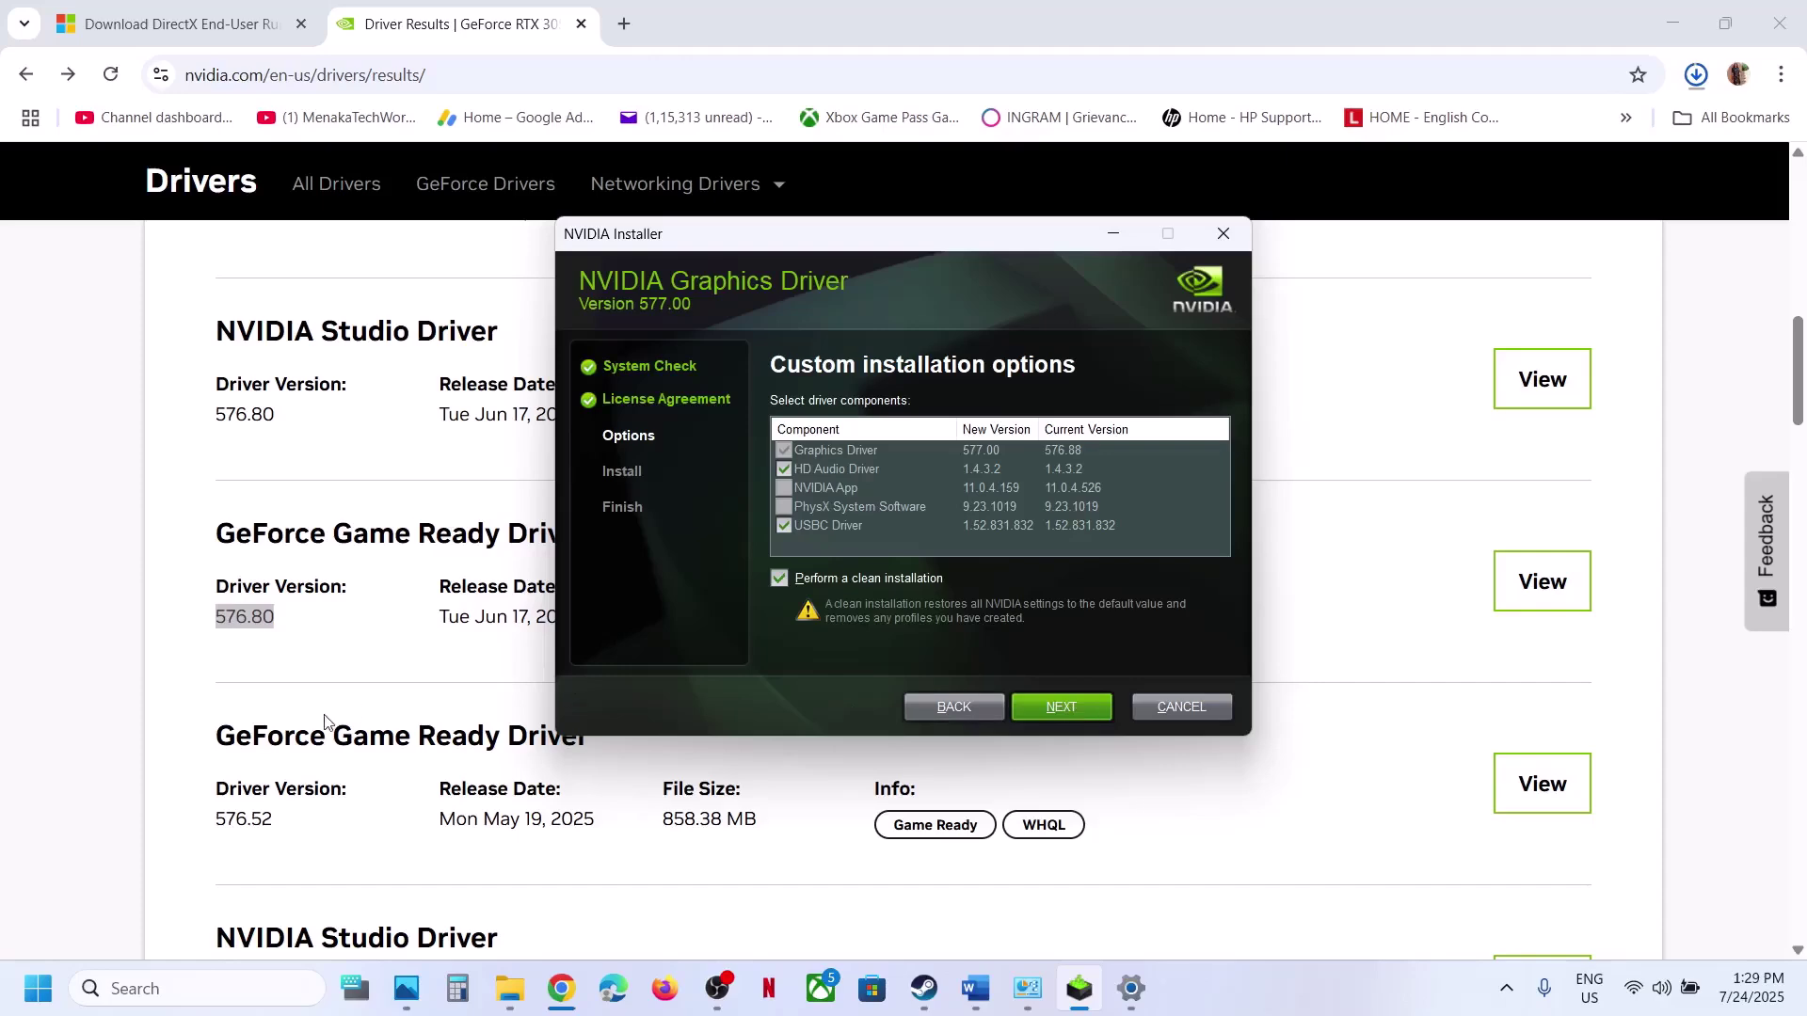
pyautogui.click(150, 772)
pyautogui.press('super')
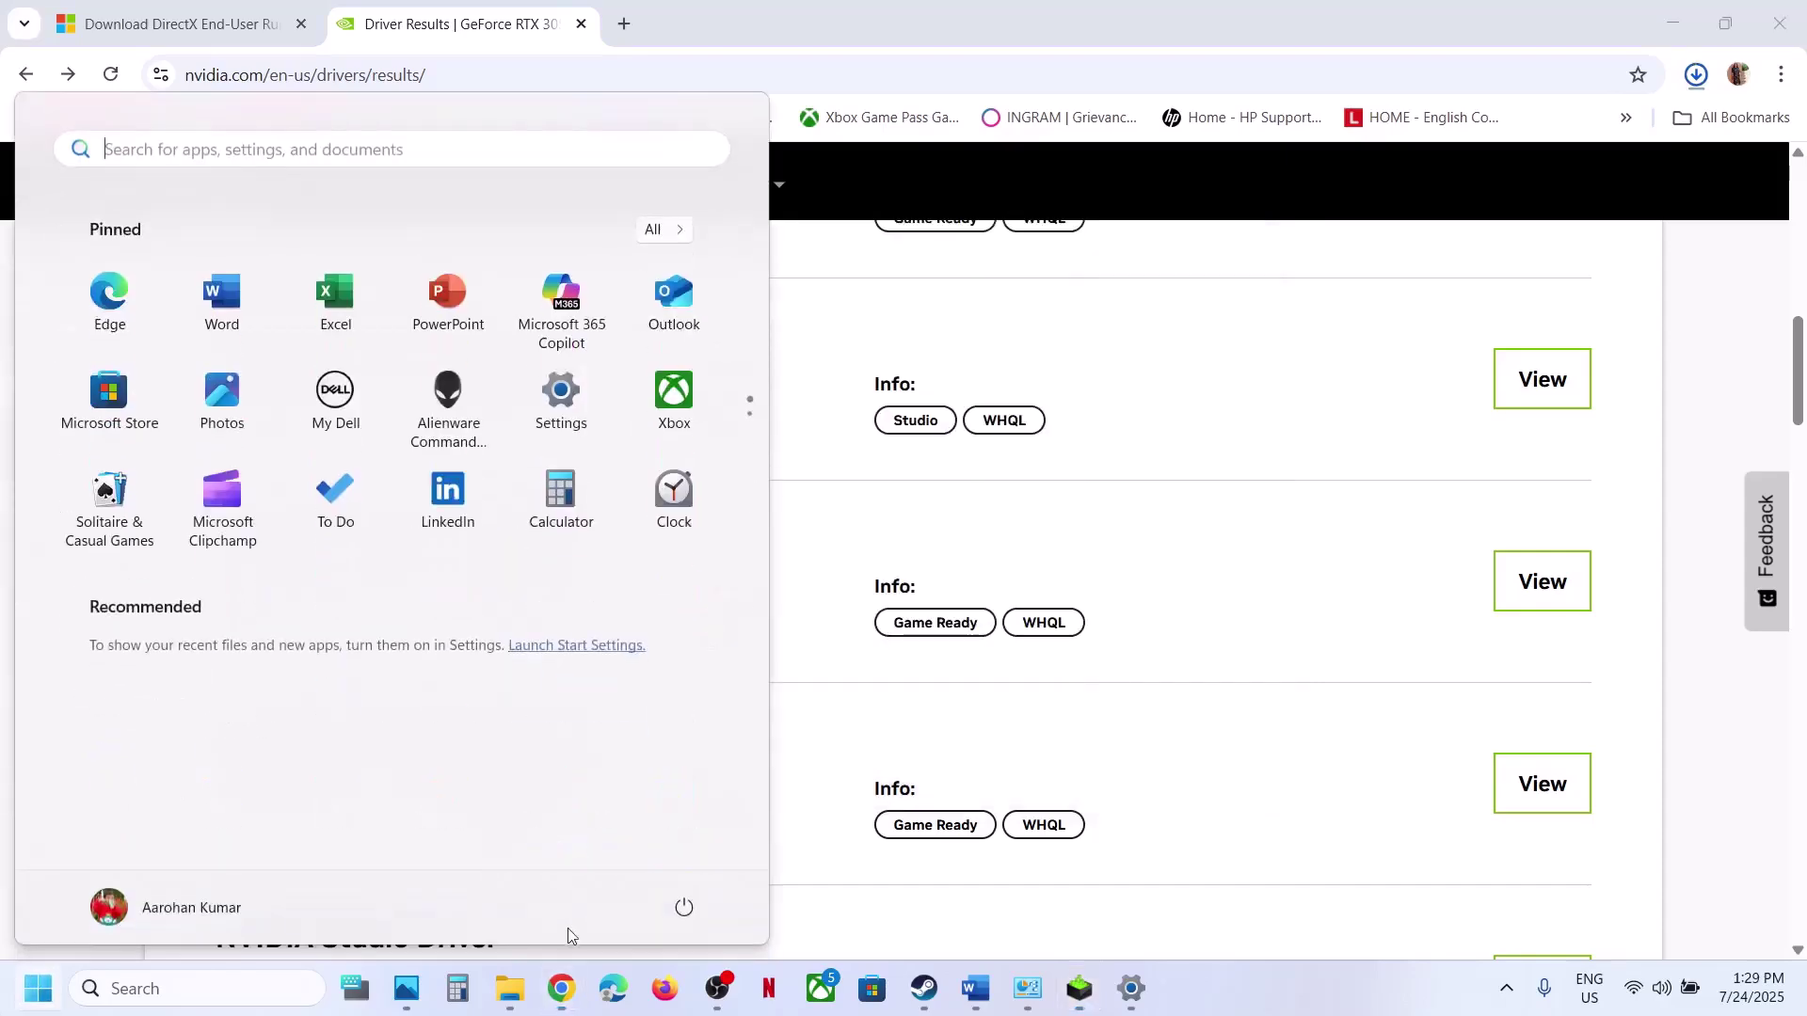
pyautogui.click(698, 907)
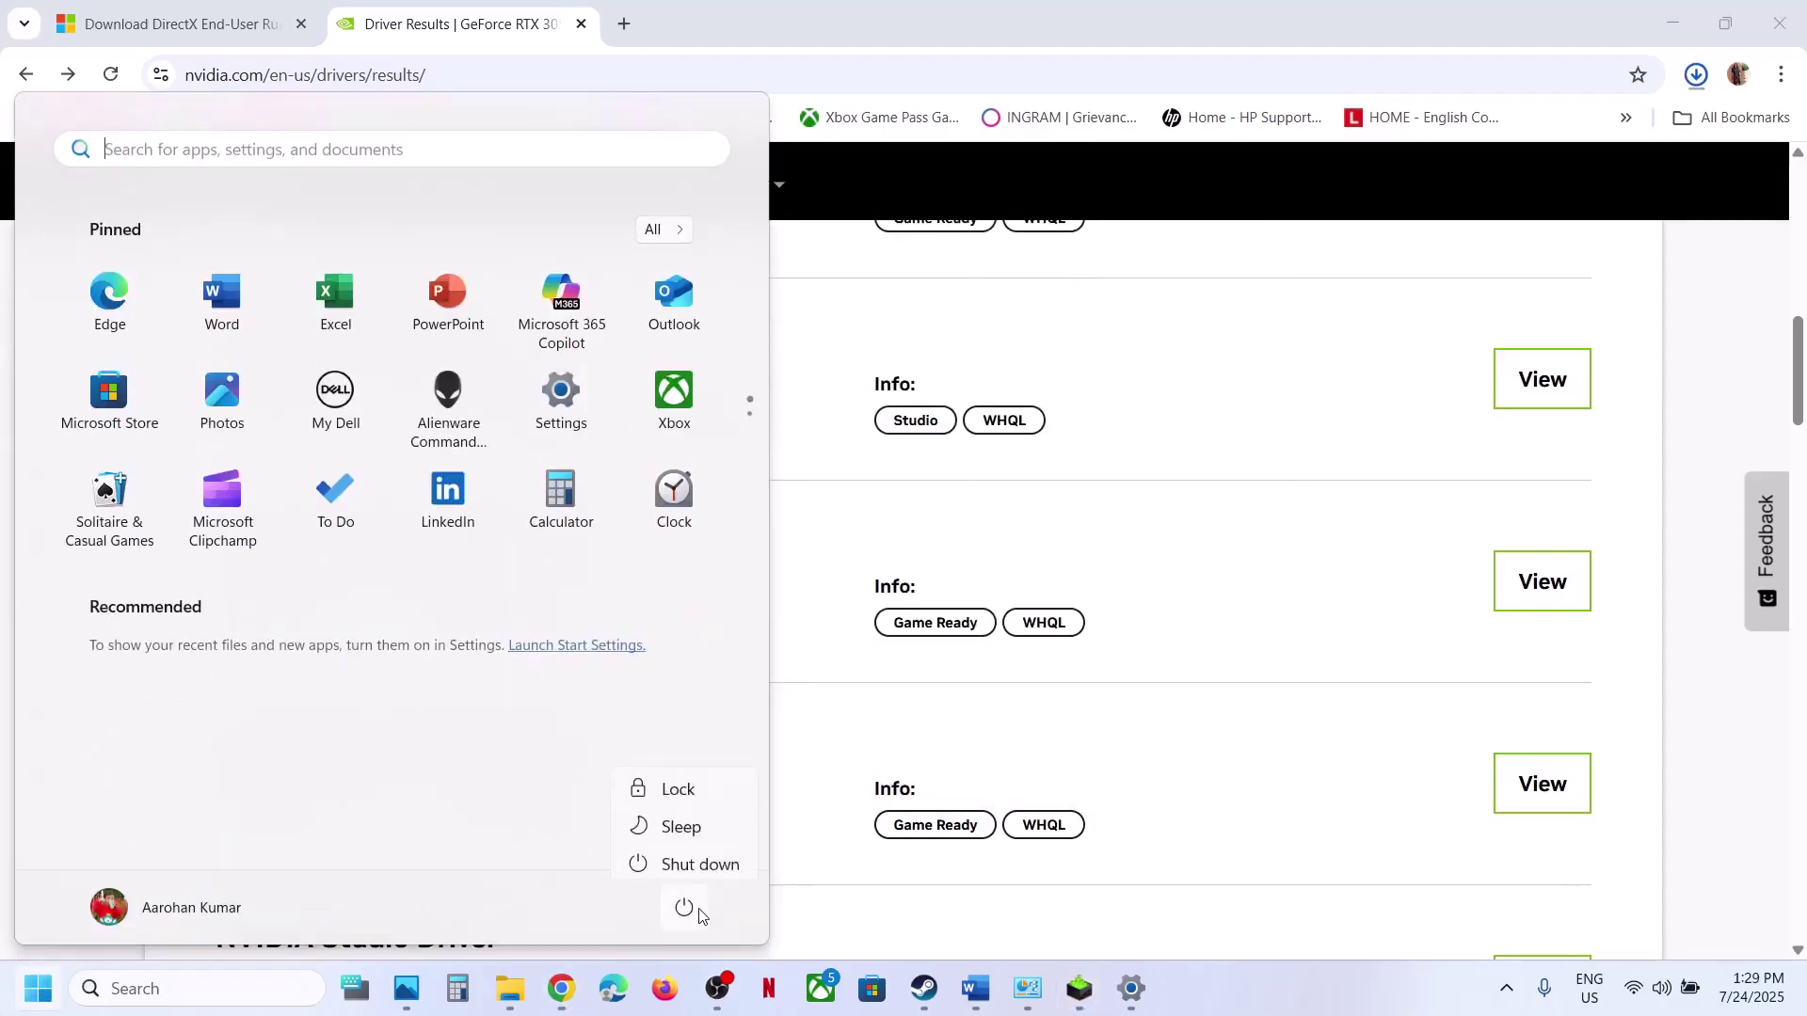
# - Switch to the Word document and read Step 15 on verifying the game files
pyautogui.click(931, 1005)
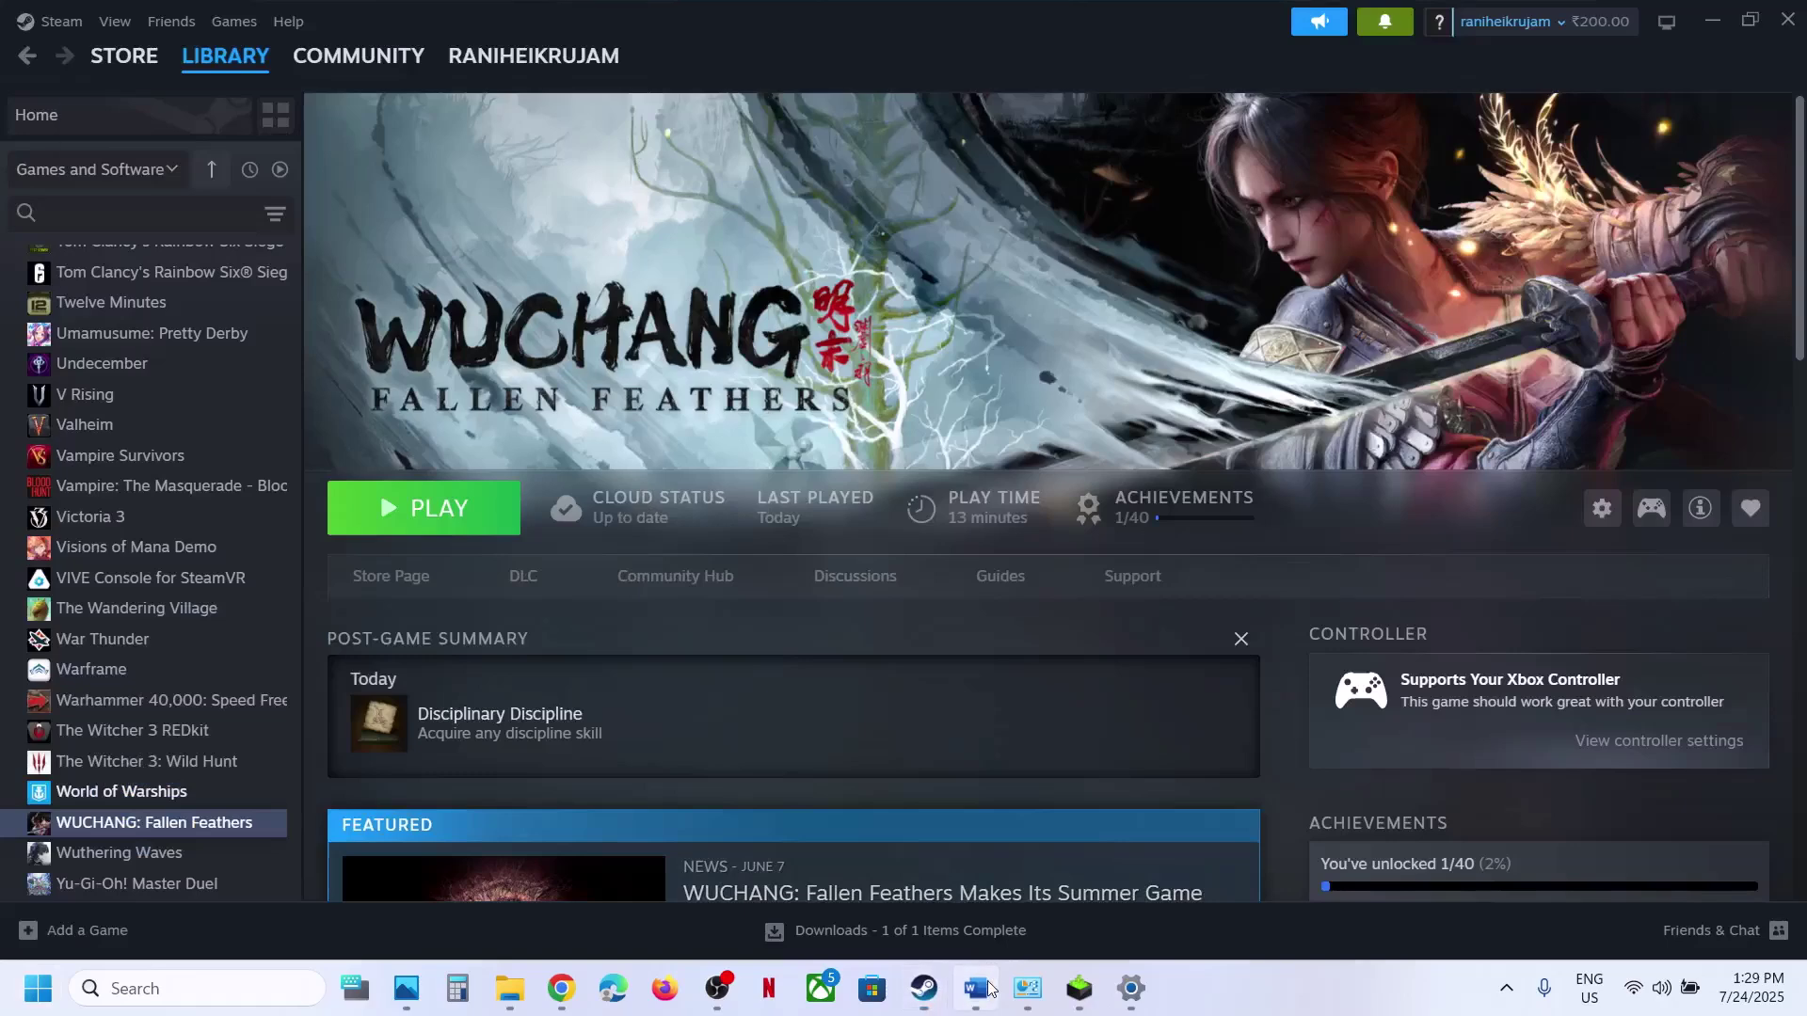
pyautogui.click(975, 986)
pyautogui.scroll(-10, 781, 593)
pyautogui.scroll(-3, 781, 593)
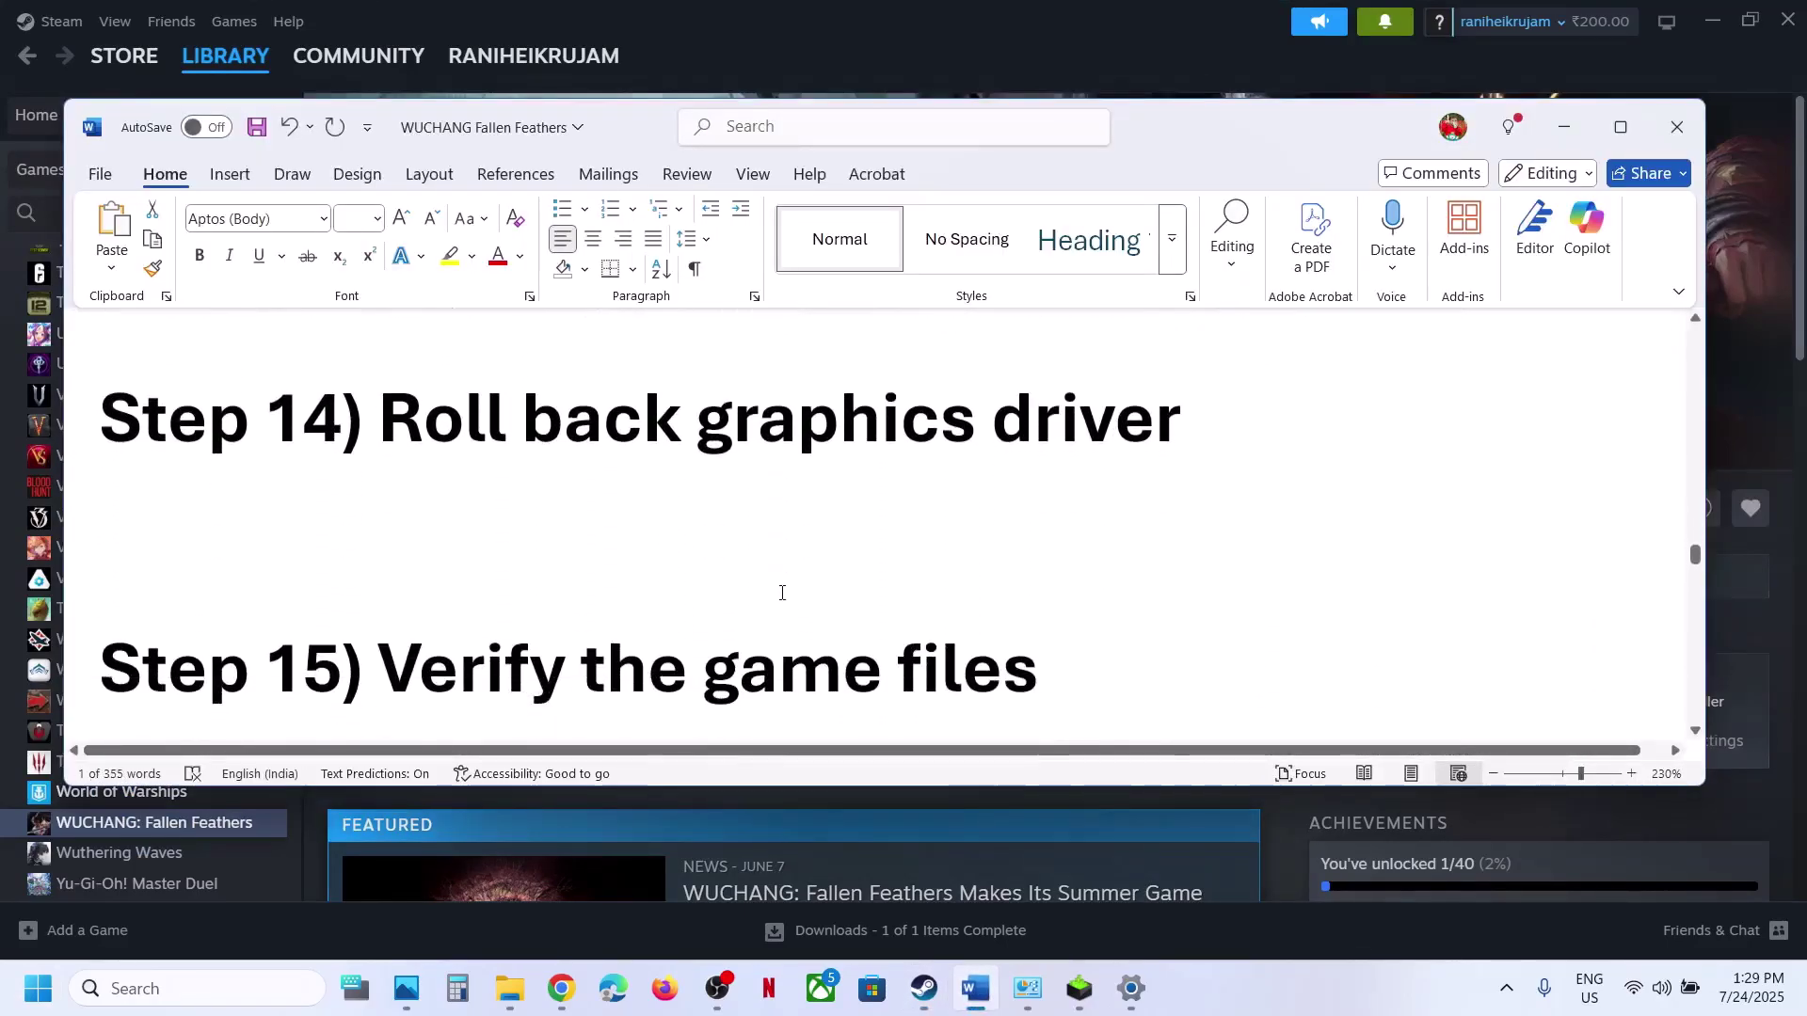
# - View the integrity verification option in the installed files properties of WUCHANG: Fallen Feathers in Steam, and close the properties
pyautogui.click(854, 6)
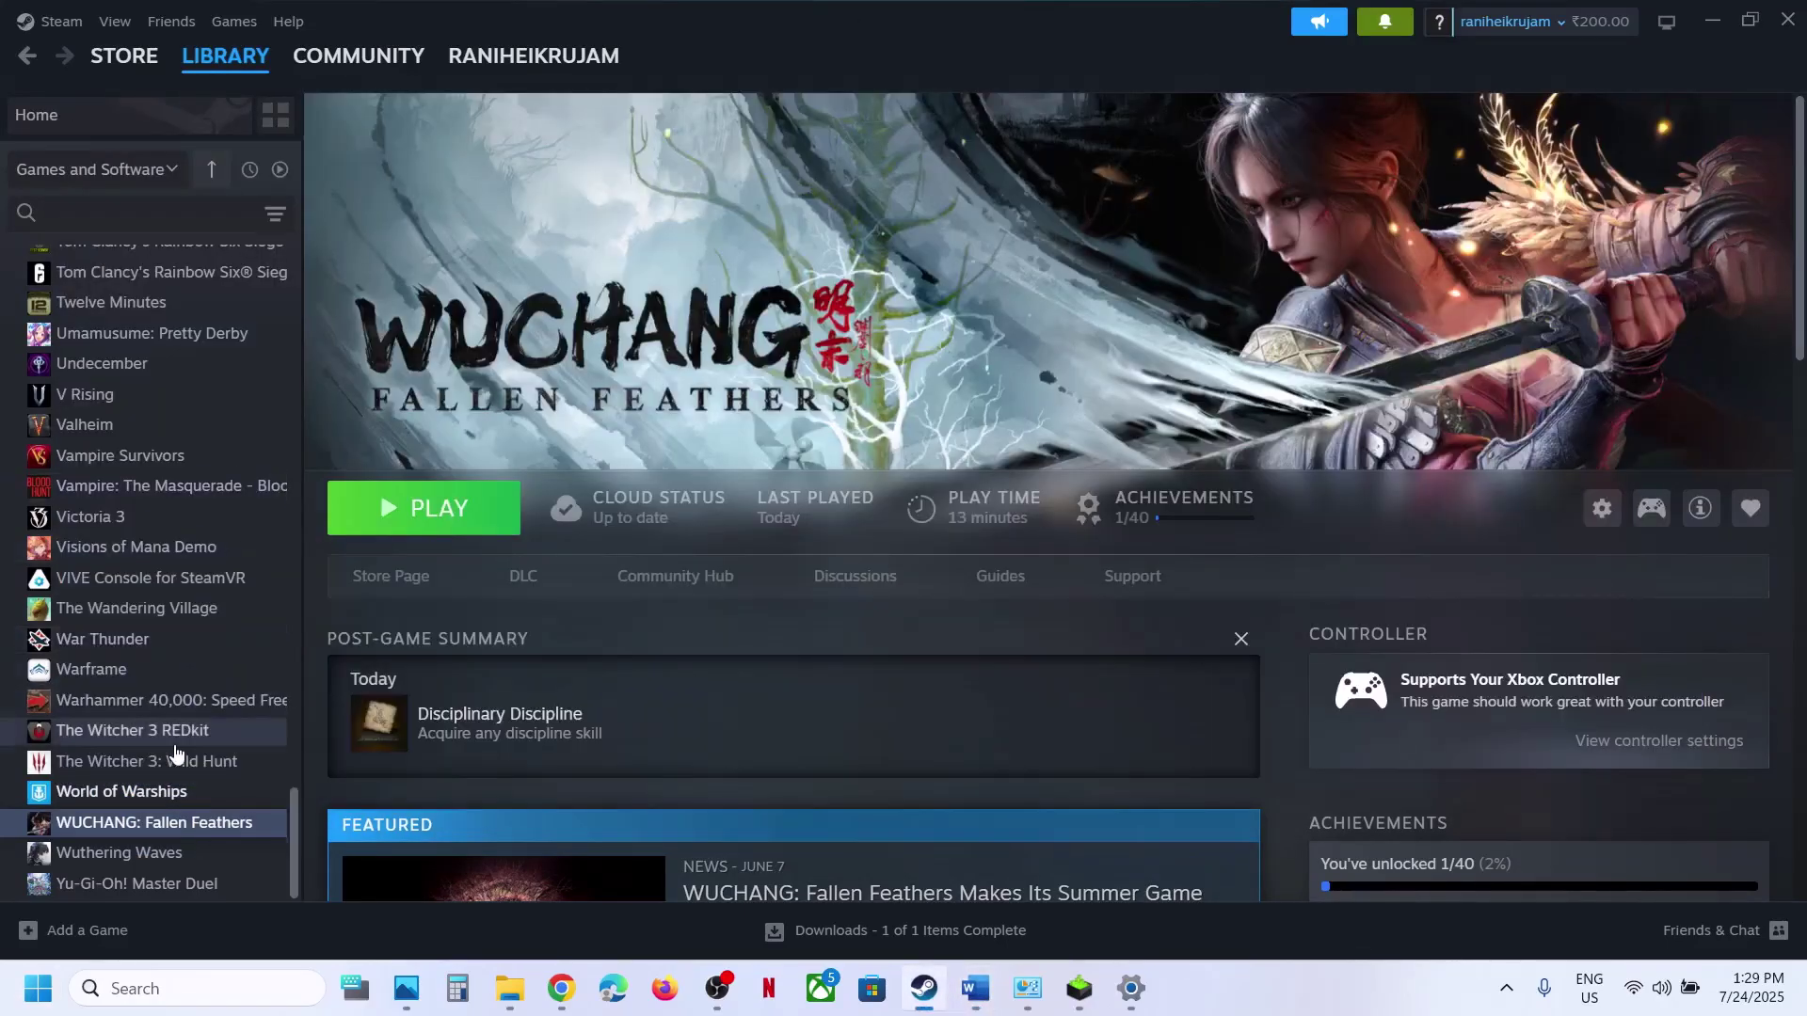
pyautogui.rightClick(202, 822)
pyautogui.click(264, 794)
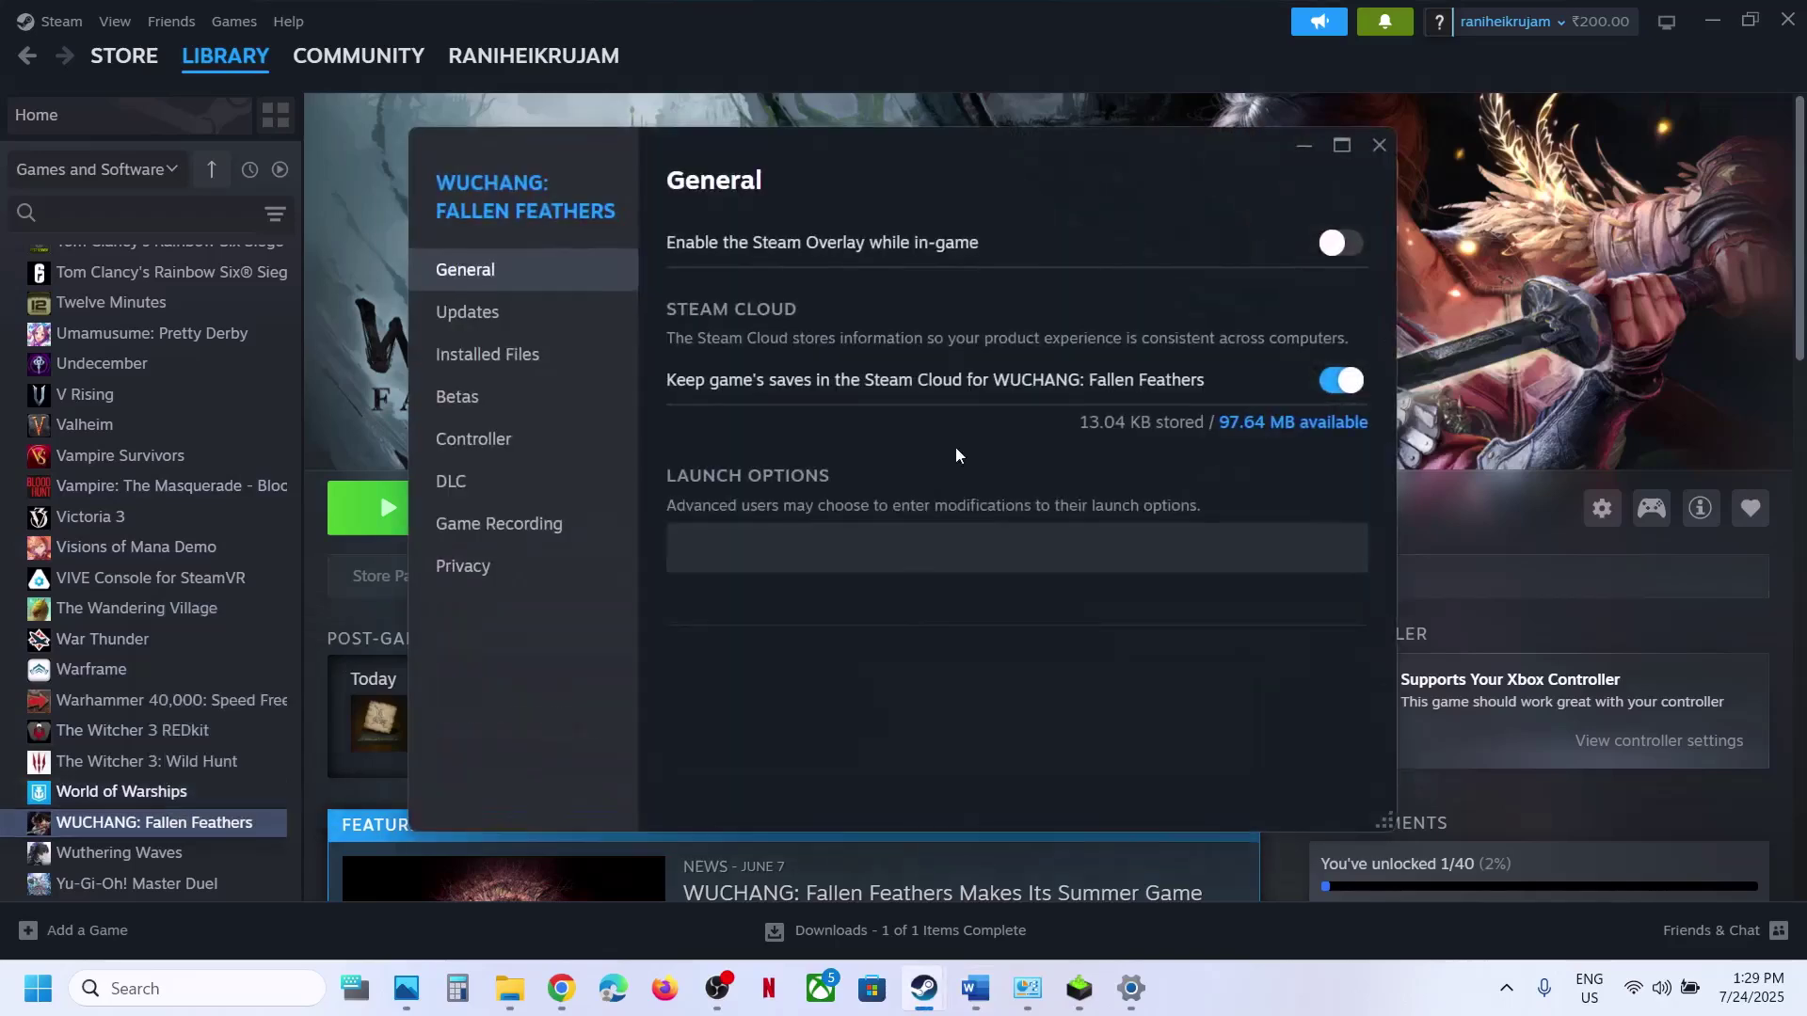
pyautogui.click(488, 354)
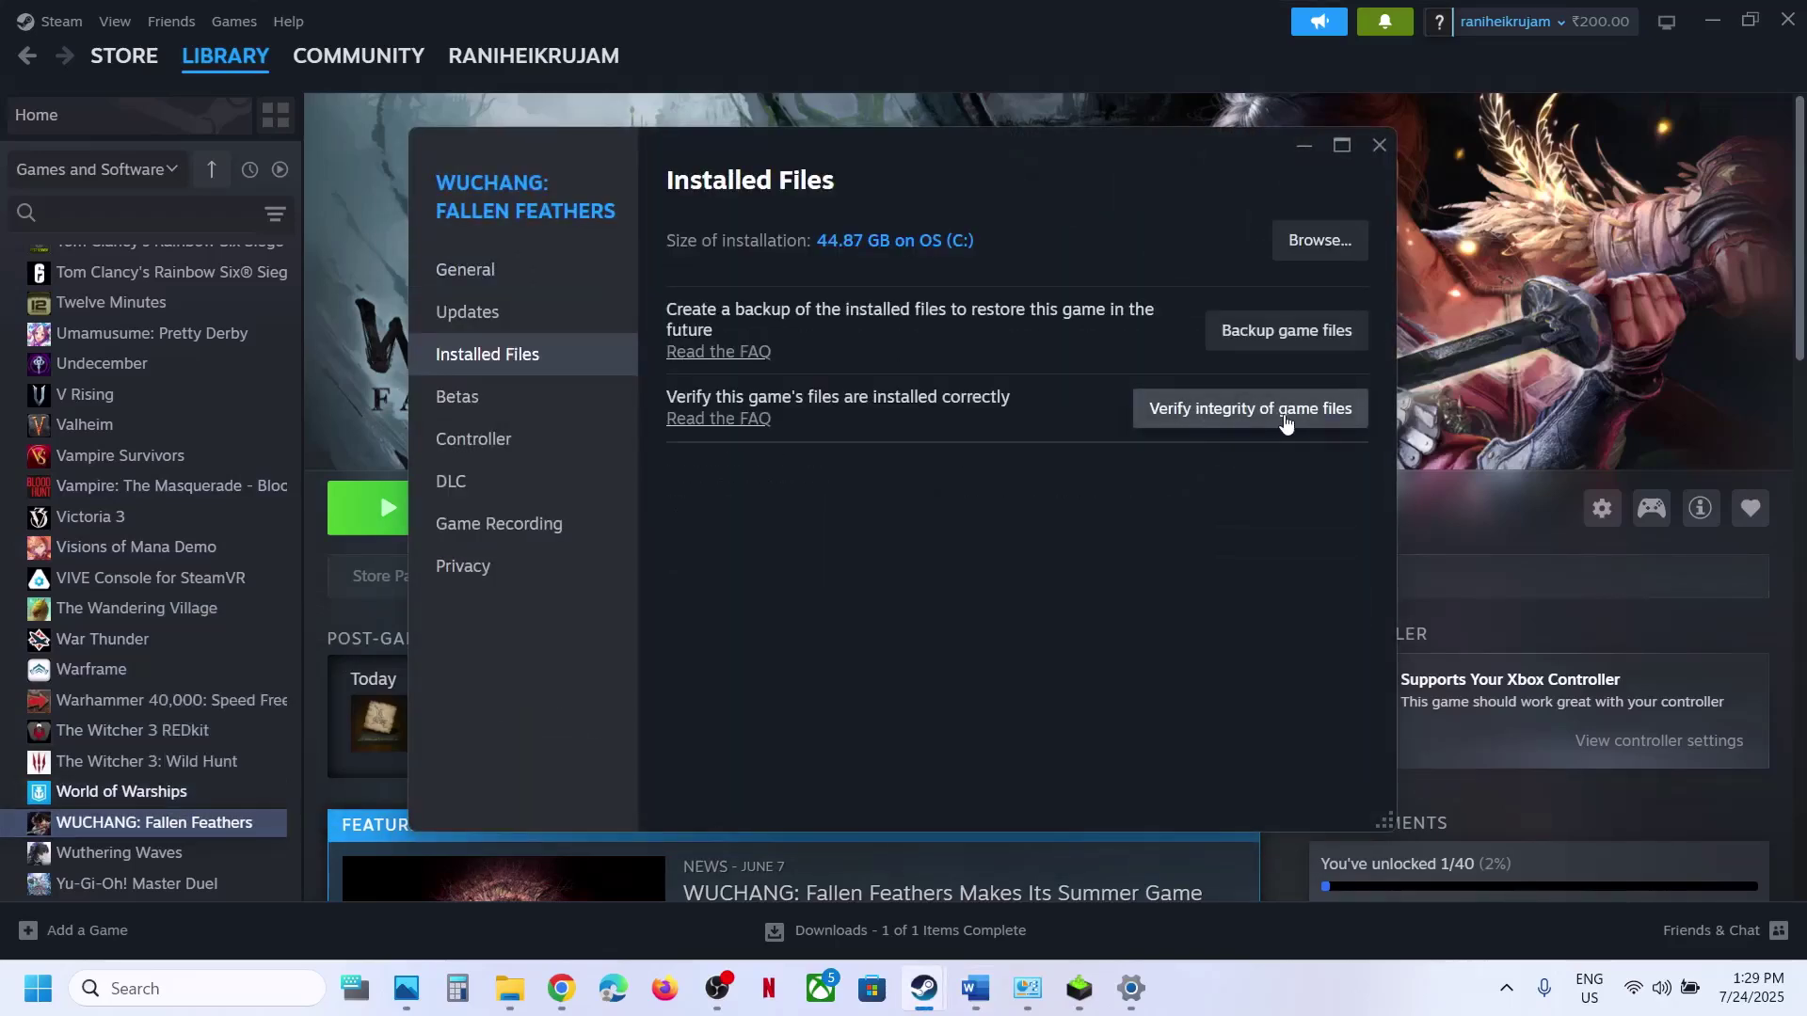
pyautogui.click(1379, 144)
# - Return to the Word document and copy the Visual C++ download link under Step 16
pyautogui.click(972, 1011)
pyautogui.scroll(-5, 822, 603)
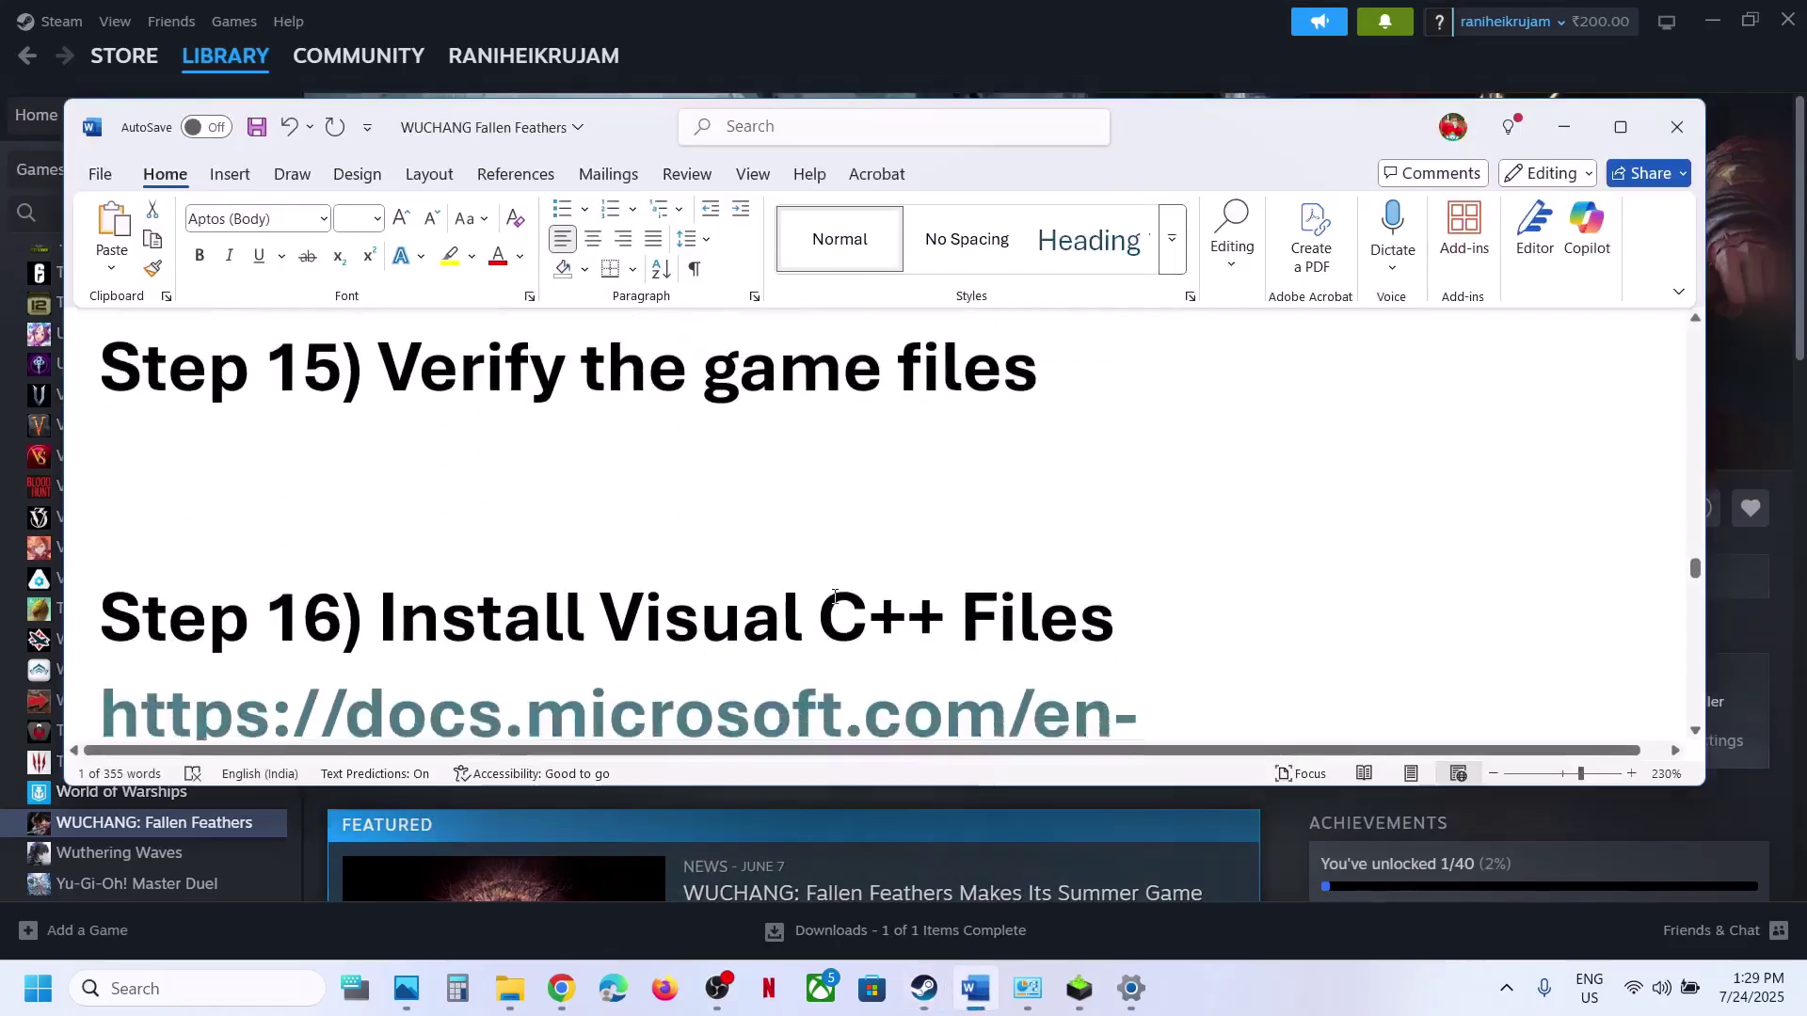
pyautogui.scroll(-1, 671, 711)
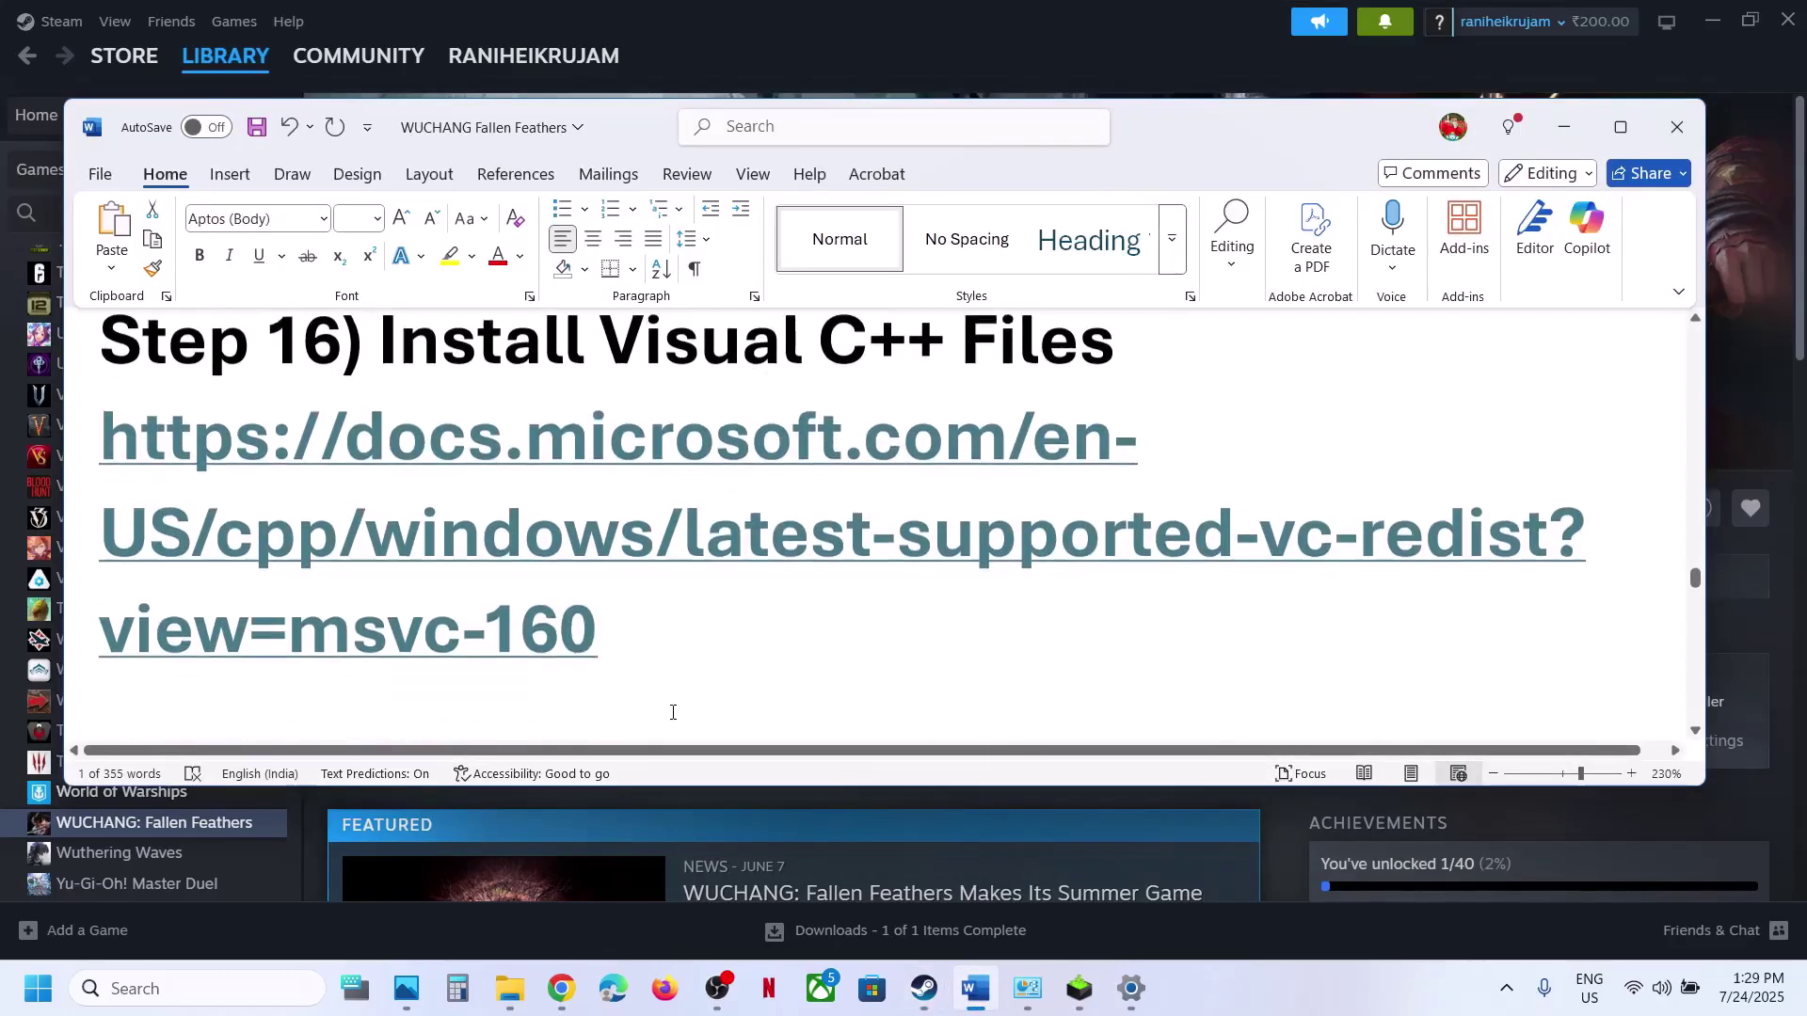
pyautogui.moveTo(637, 625); pyautogui.dragTo(103, 433)
pyautogui.hotkey('ctrl', 'c')
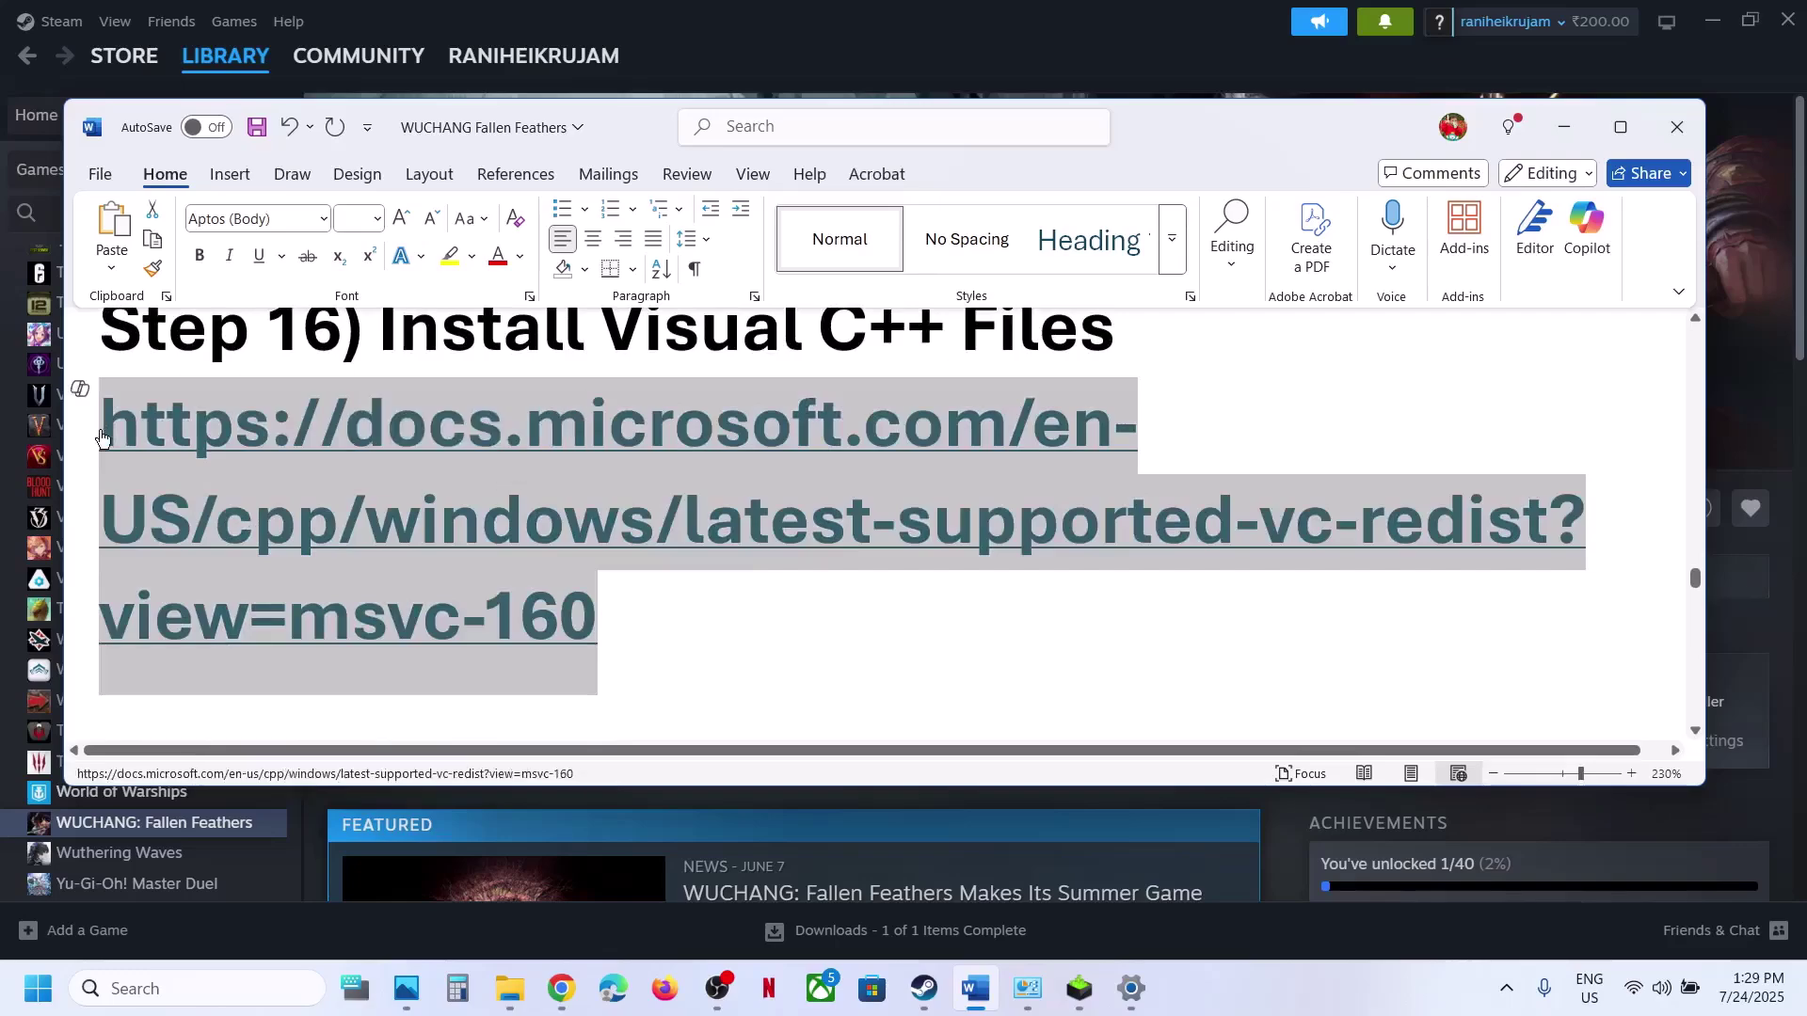
# - Open the copied link in a new Chrome tab and download the latest x64 and x86 Visual C++ Redistributables
pyautogui.click(561, 991)
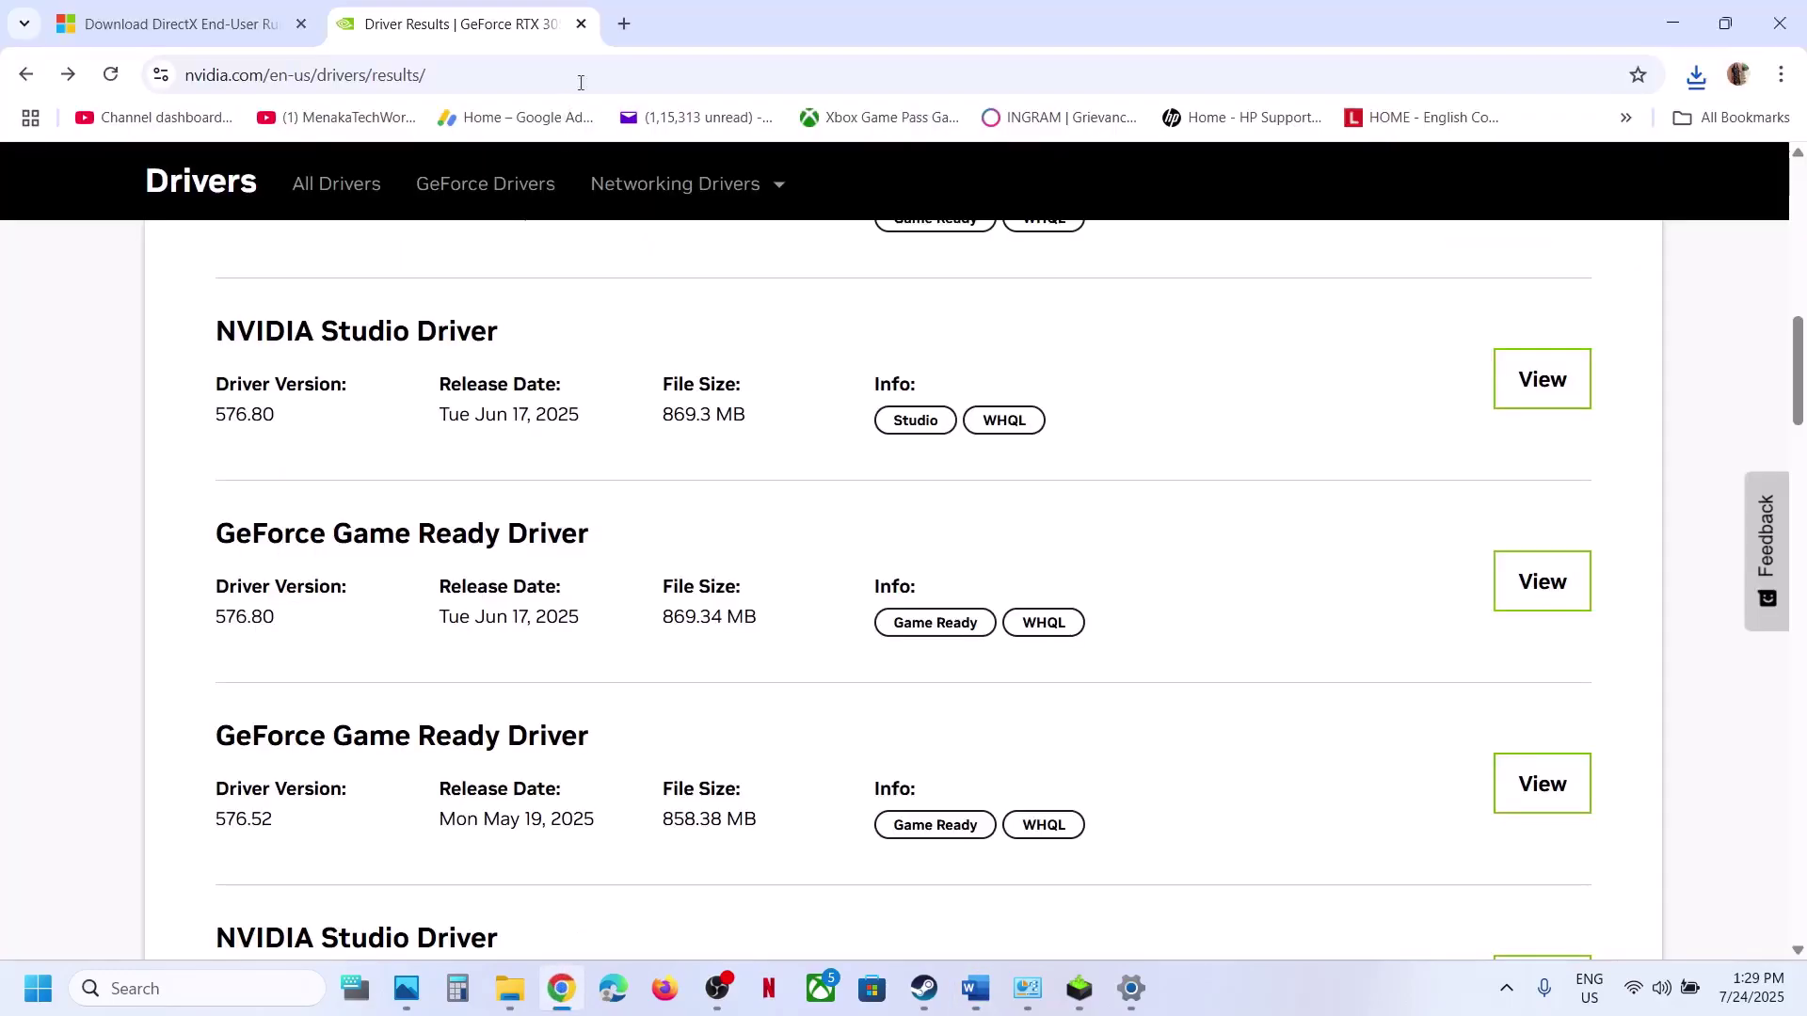
pyautogui.click(628, 20)
pyautogui.hotkey('ctrl', 'v')
pyautogui.press('Return')
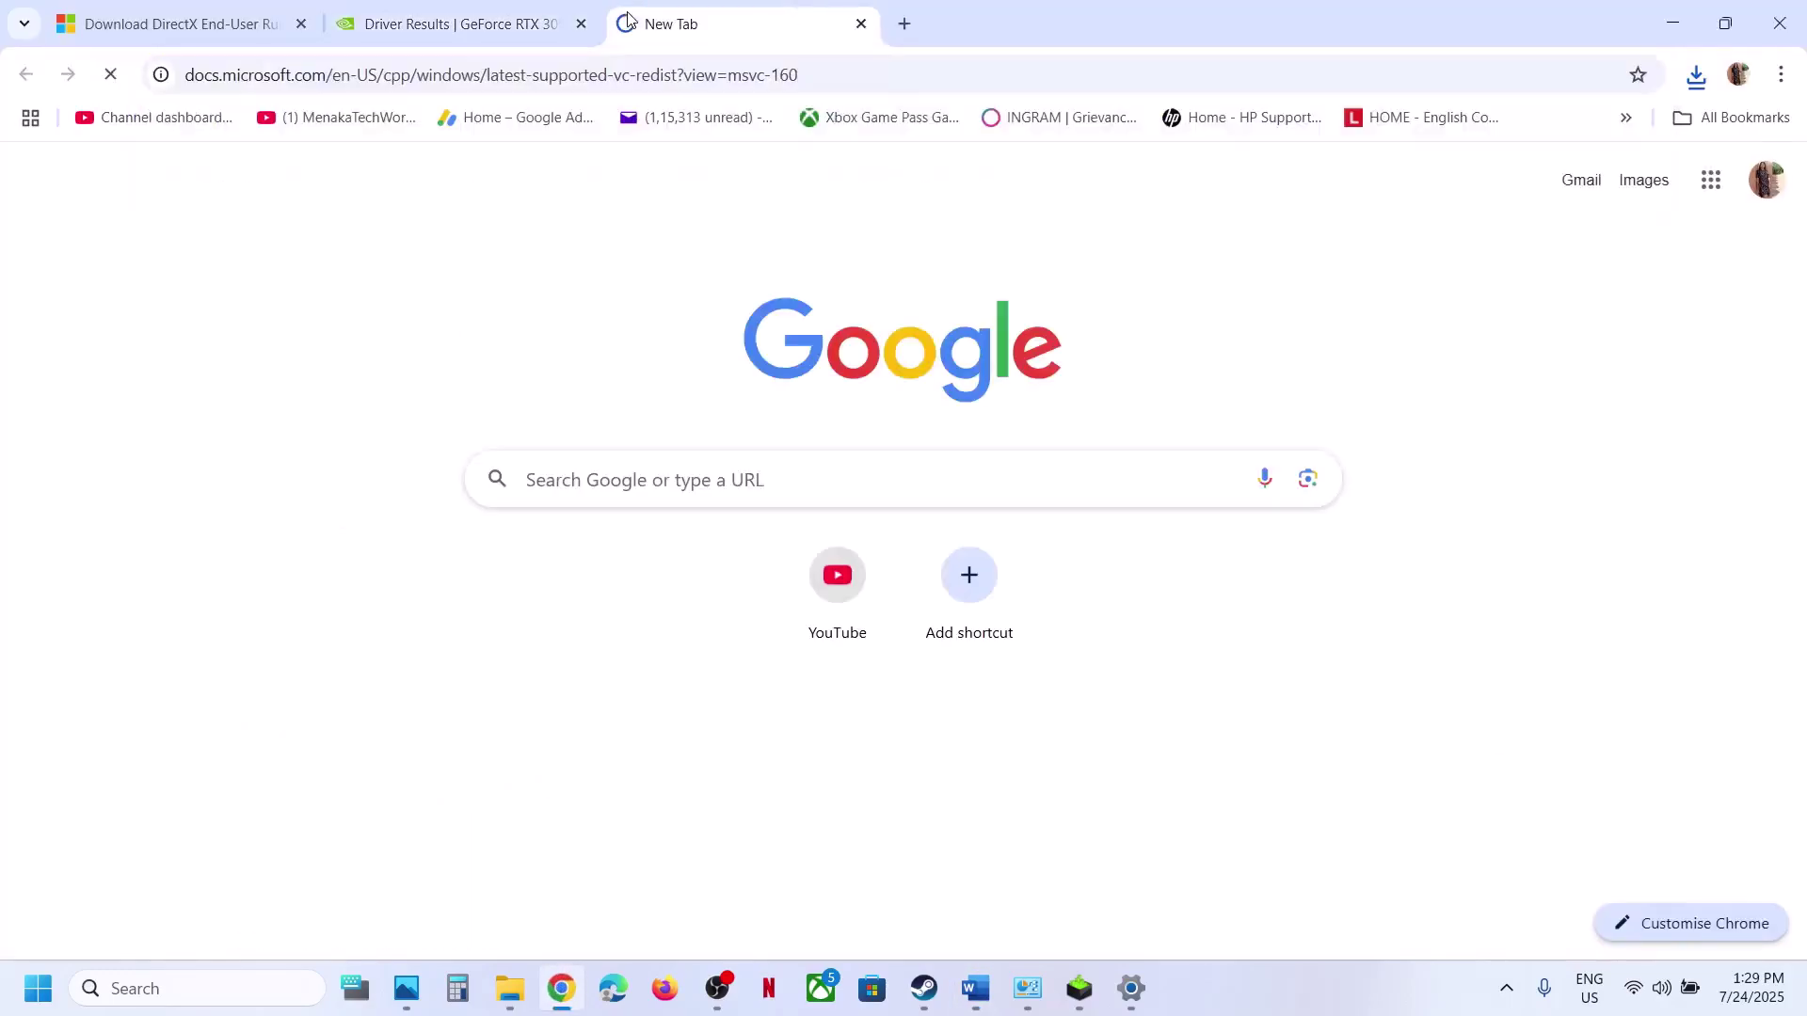
pyautogui.scroll(-10, 734, 508)
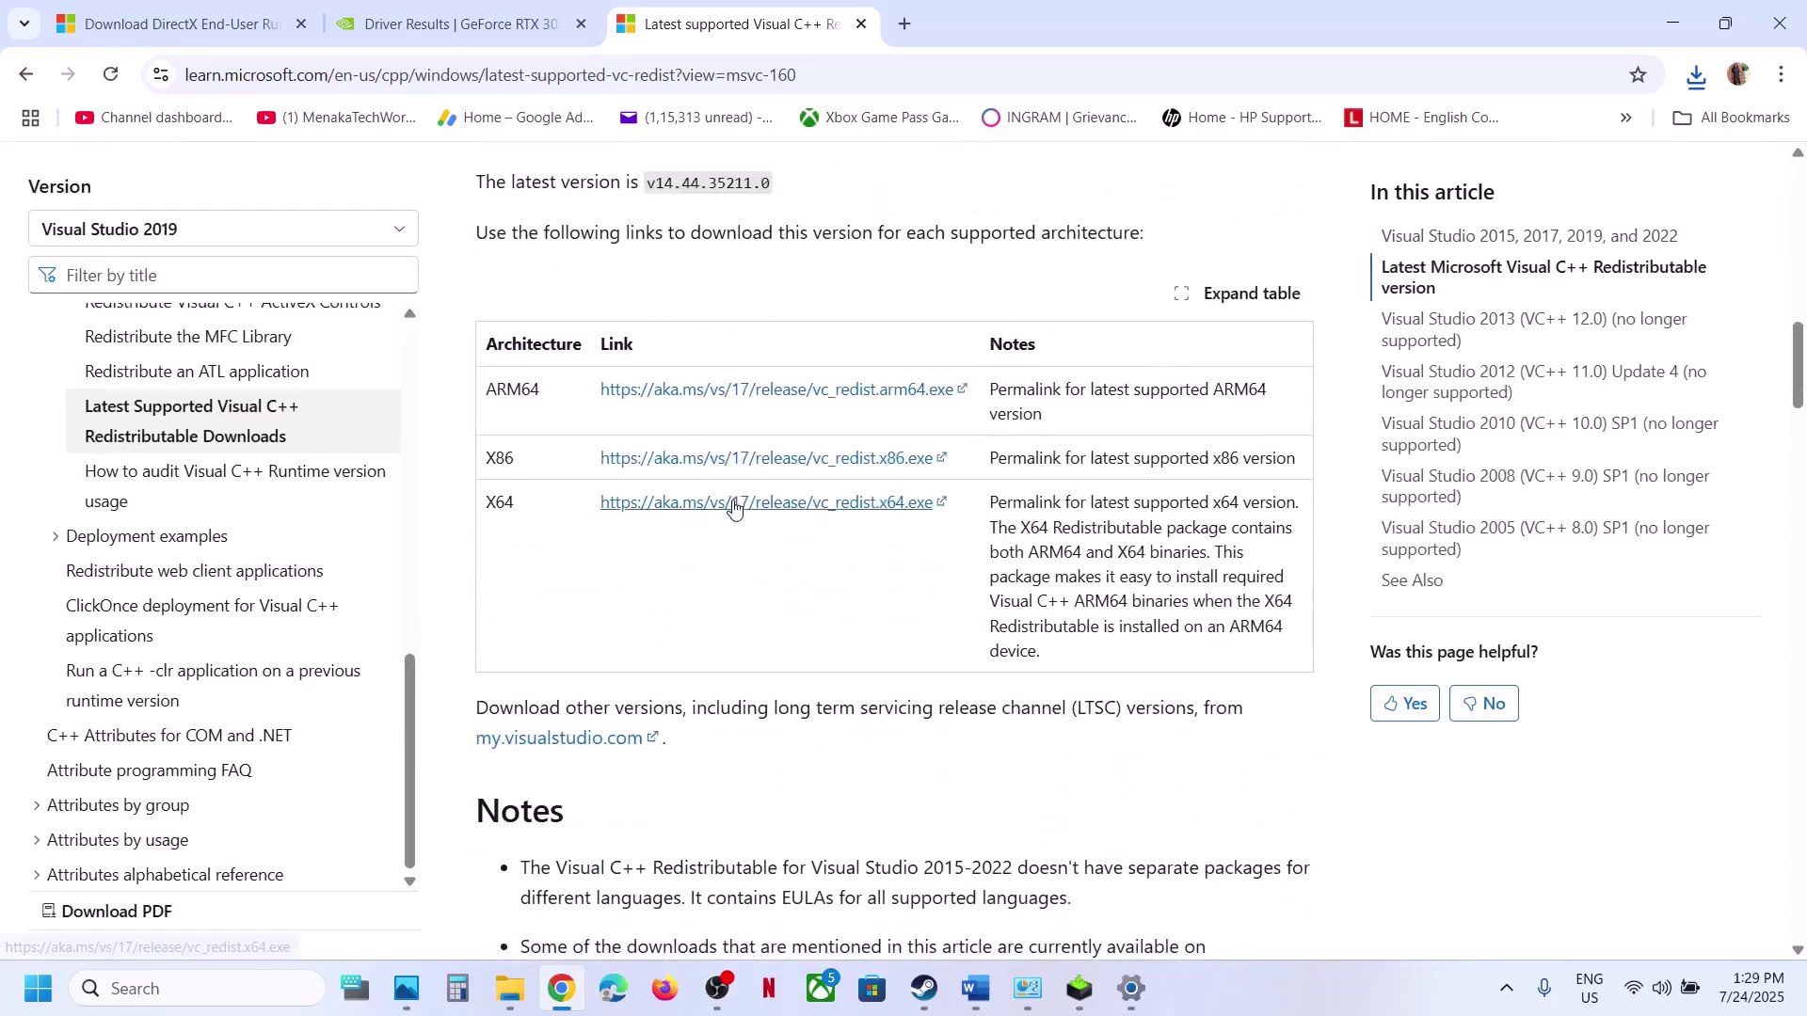
pyautogui.click(683, 470)
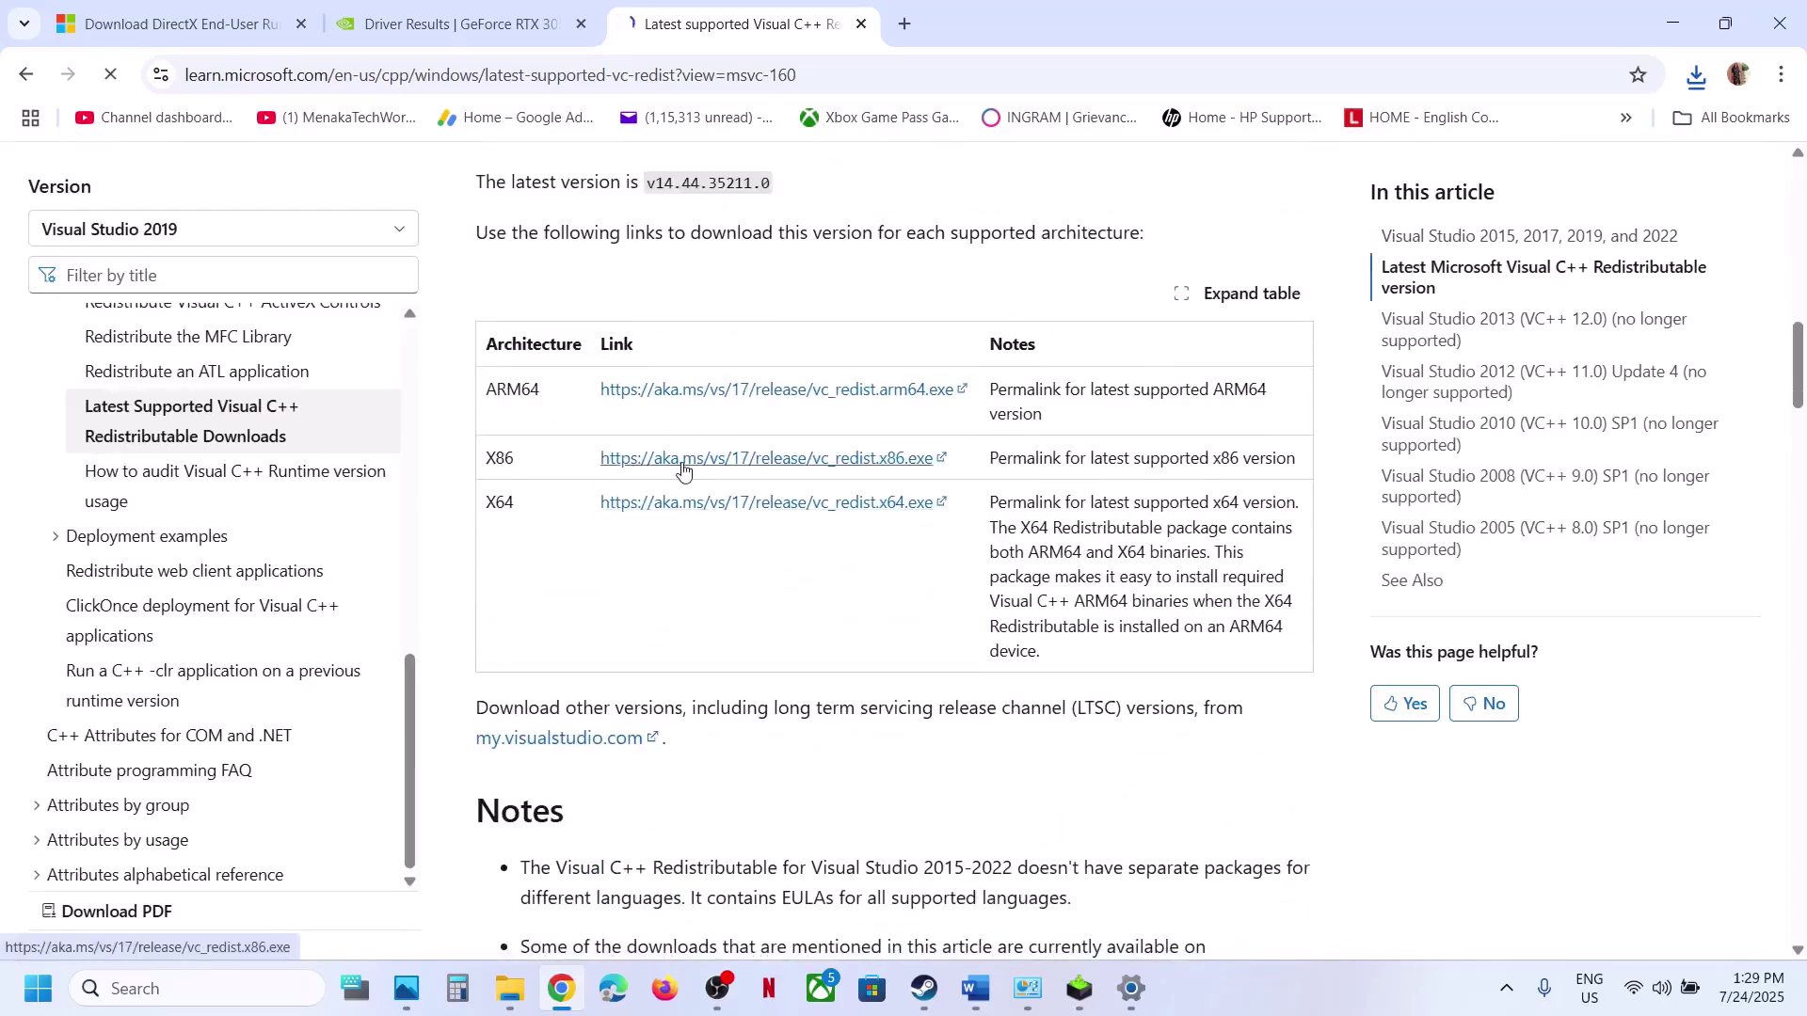
# - Run the downloaded x64 Visual C++ Redistributable and repair its installation, allowing it to make changes to the device
pyautogui.click(1696, 75)
pyautogui.click(1054, 386)
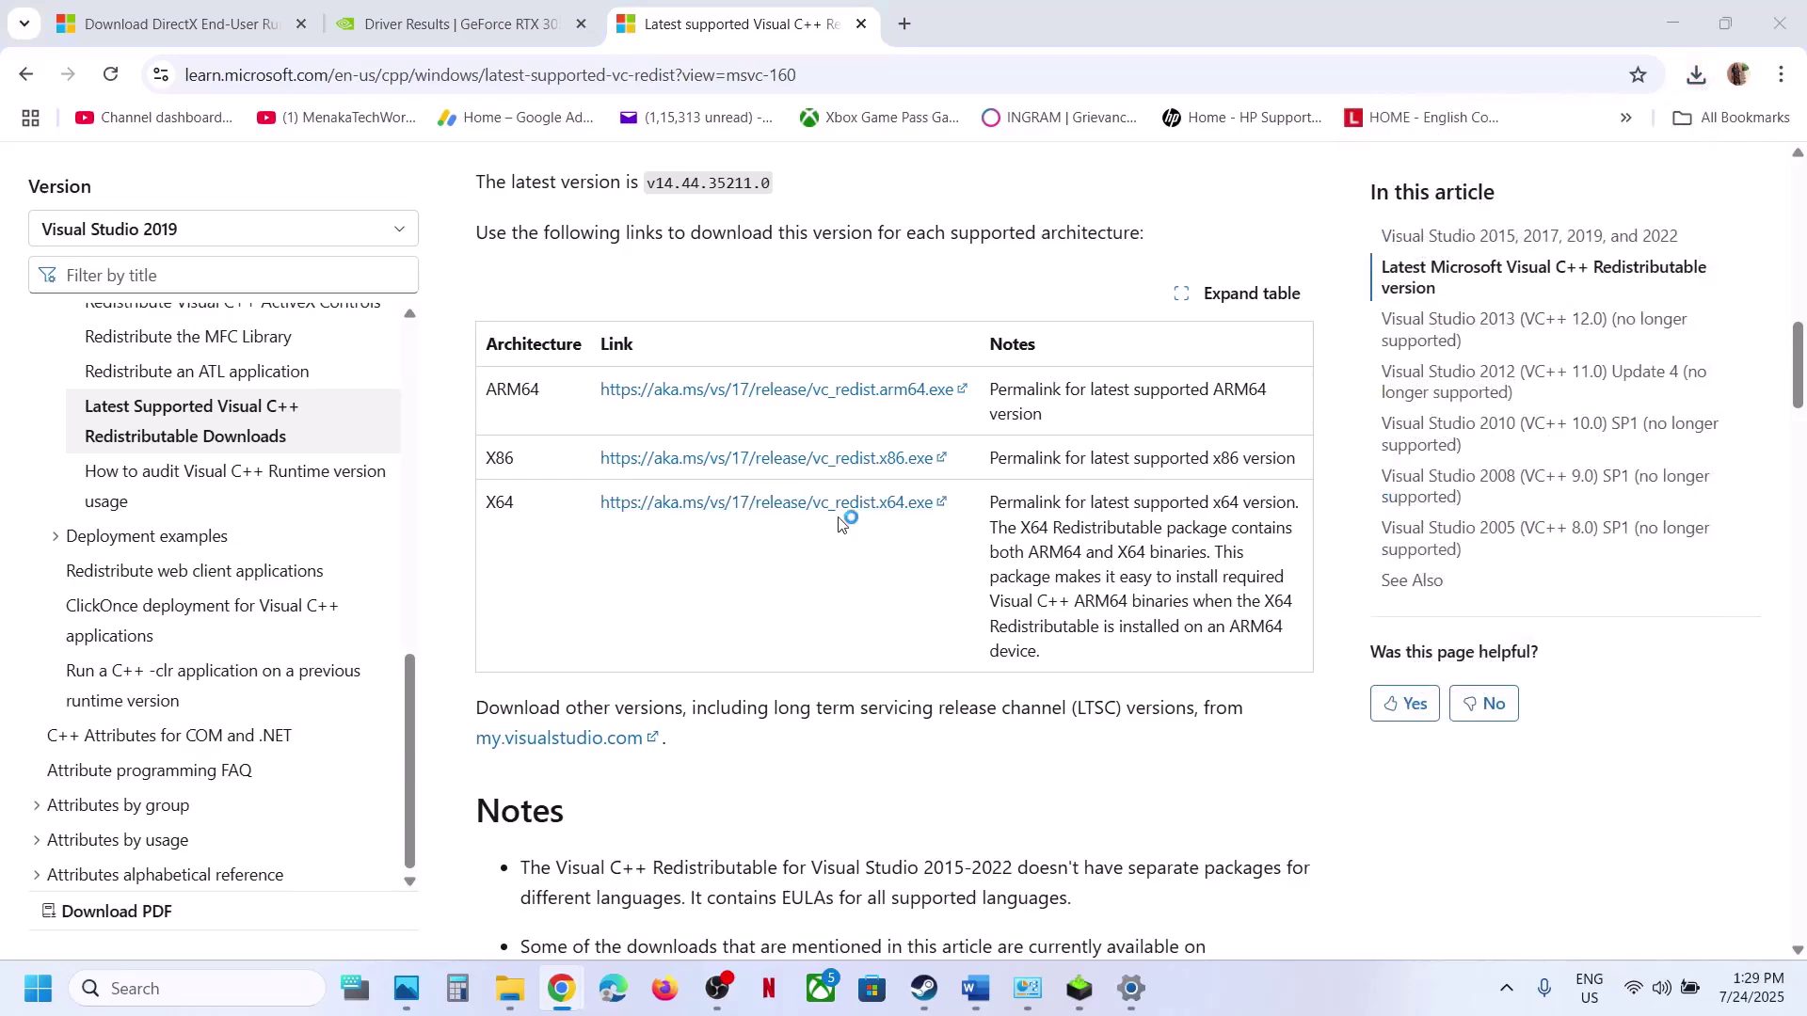
pyautogui.click(932, 622)
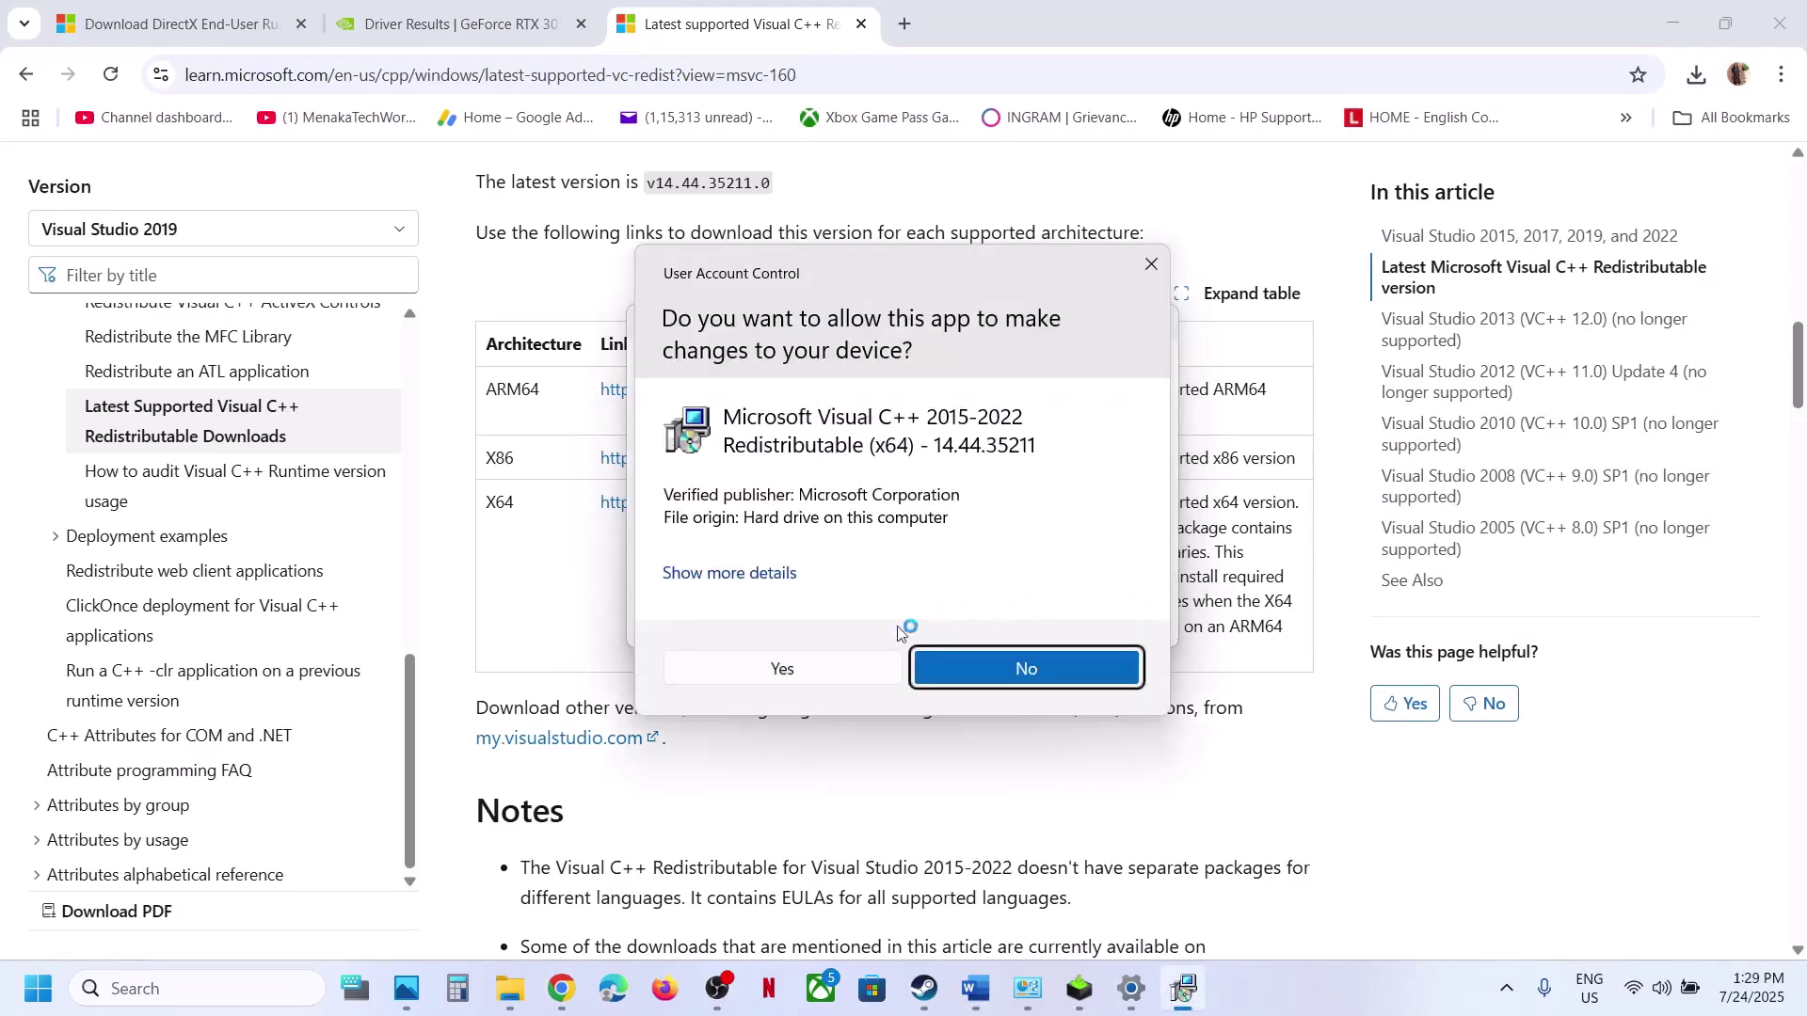
pyautogui.click(801, 655)
# - Run the downloaded x86 Visual C++ Redistributable and repair its installation, allowing it to make changes to the device
pyautogui.click(1697, 75)
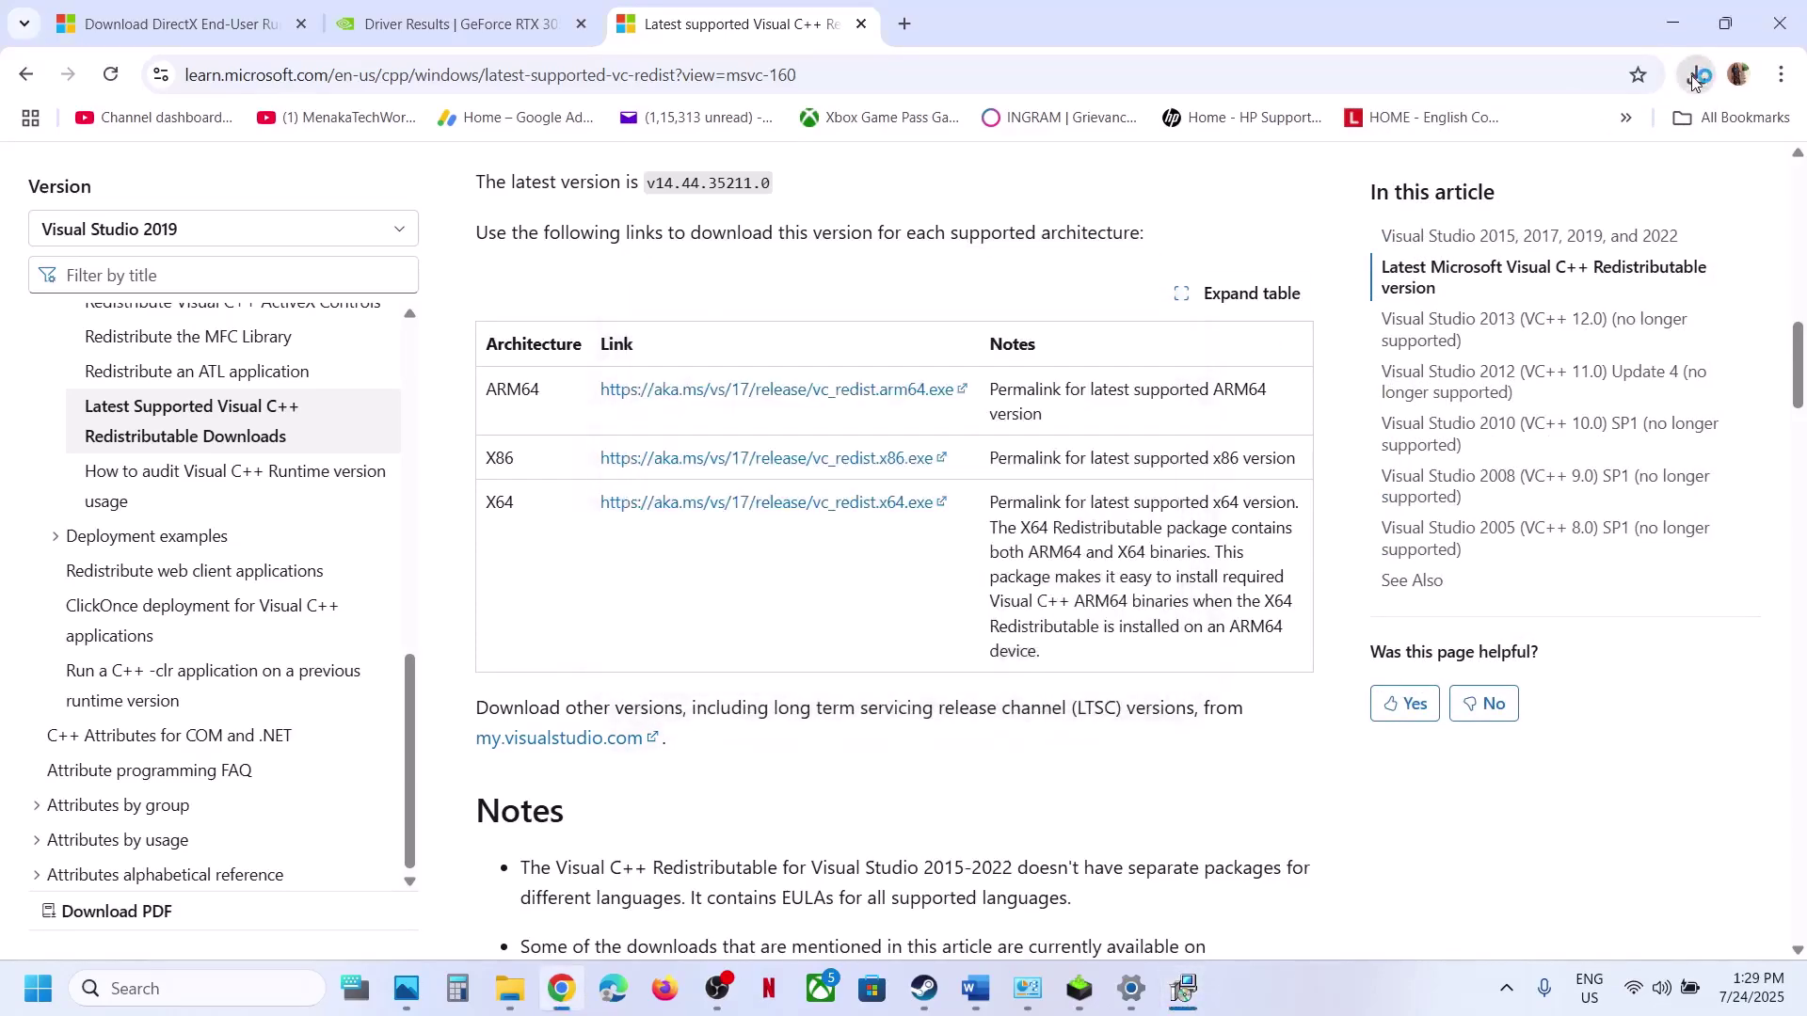
pyautogui.click(1697, 75)
pyautogui.click(1110, 350)
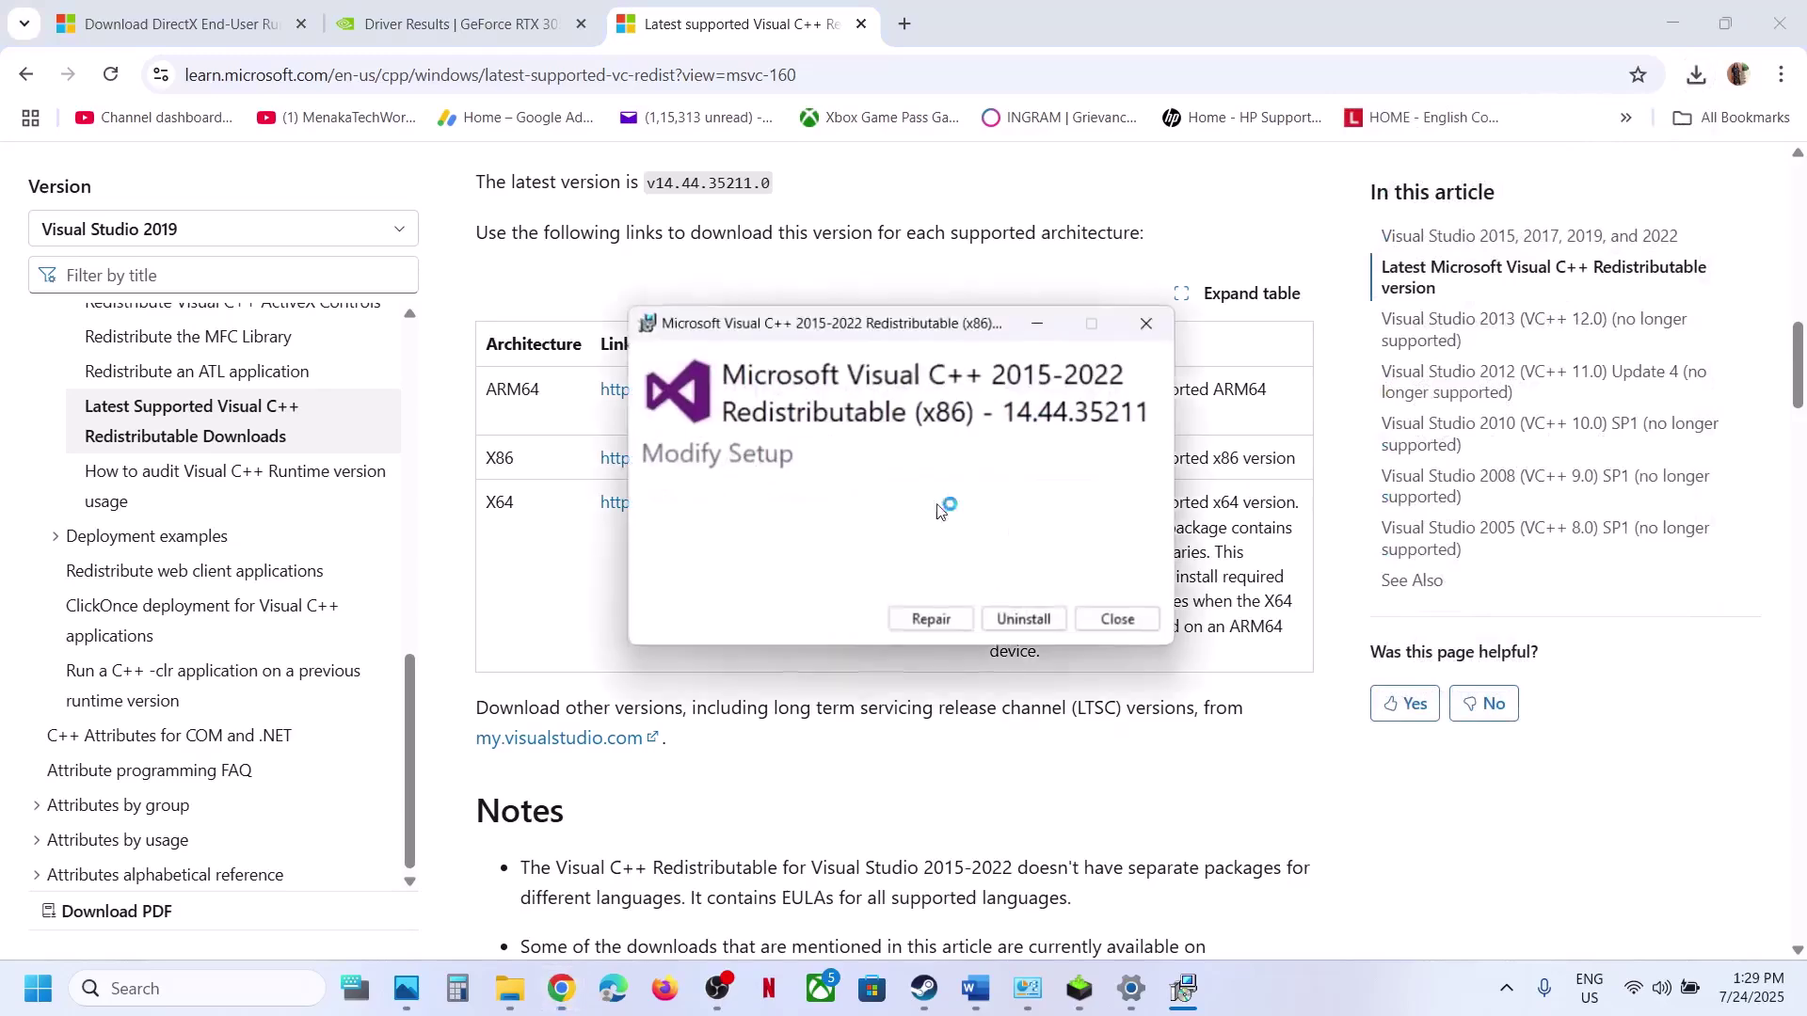
pyautogui.click(932, 619)
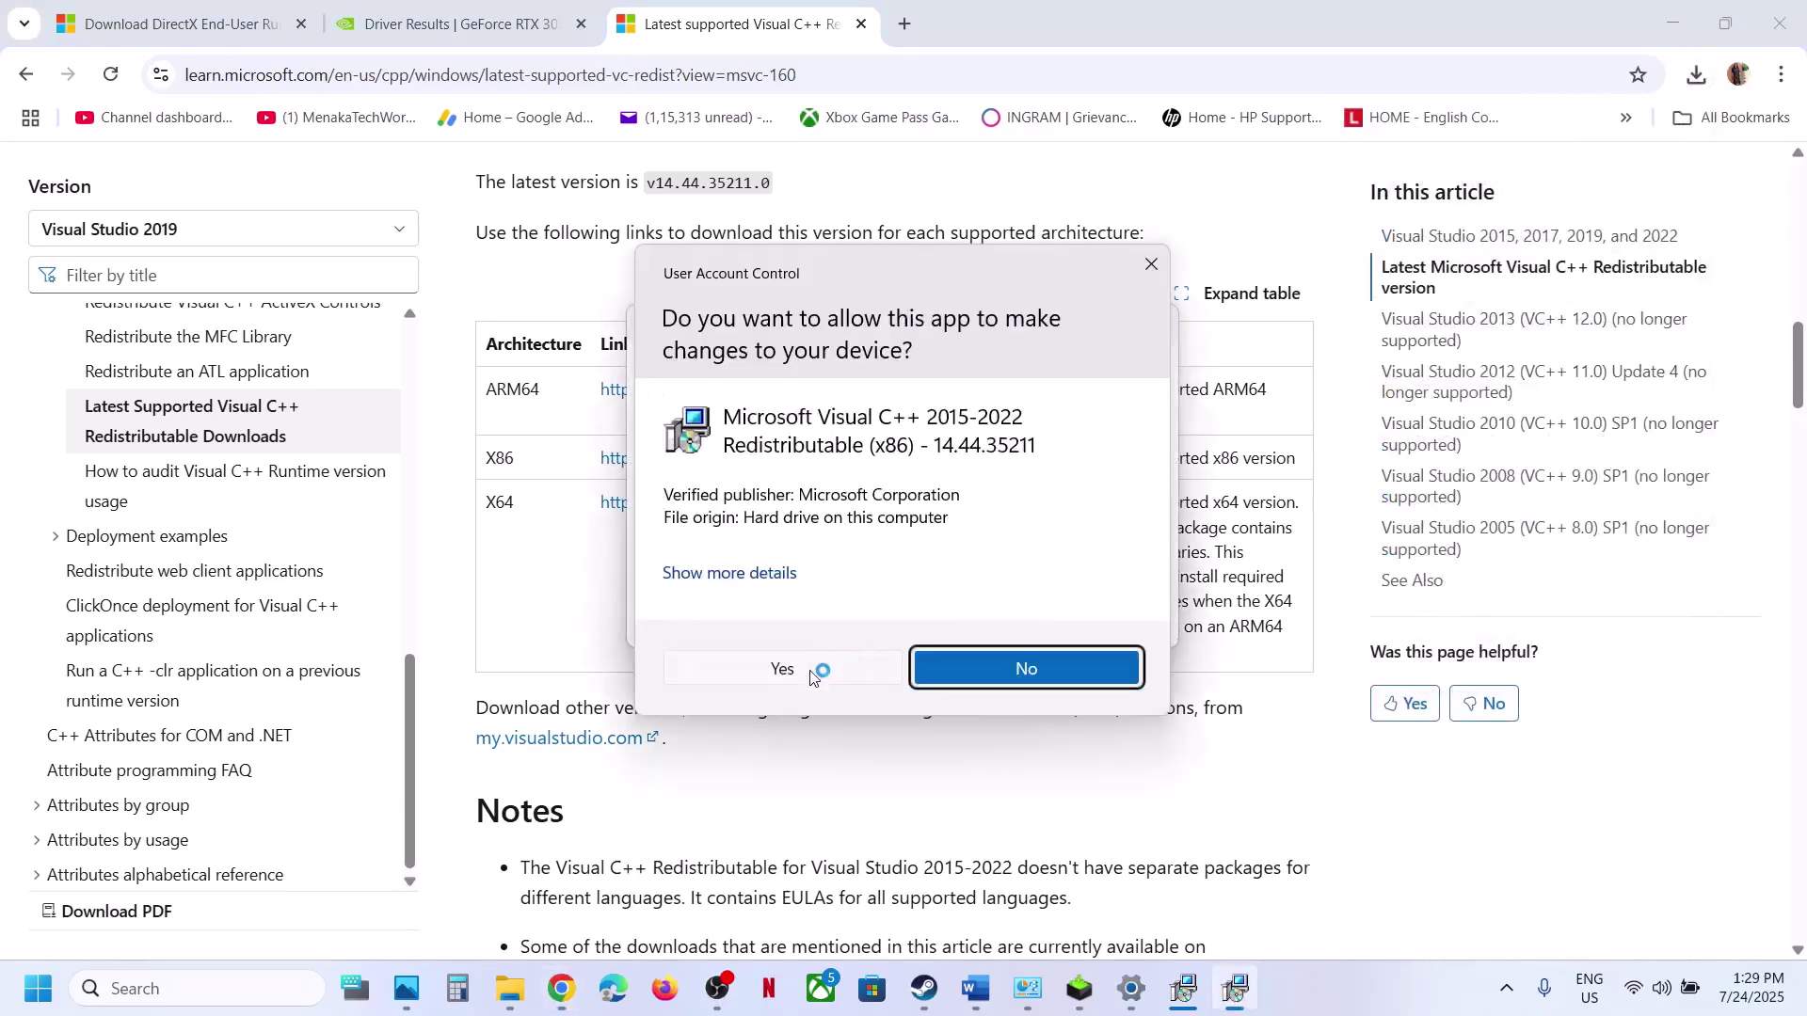
pyautogui.click(807, 672)
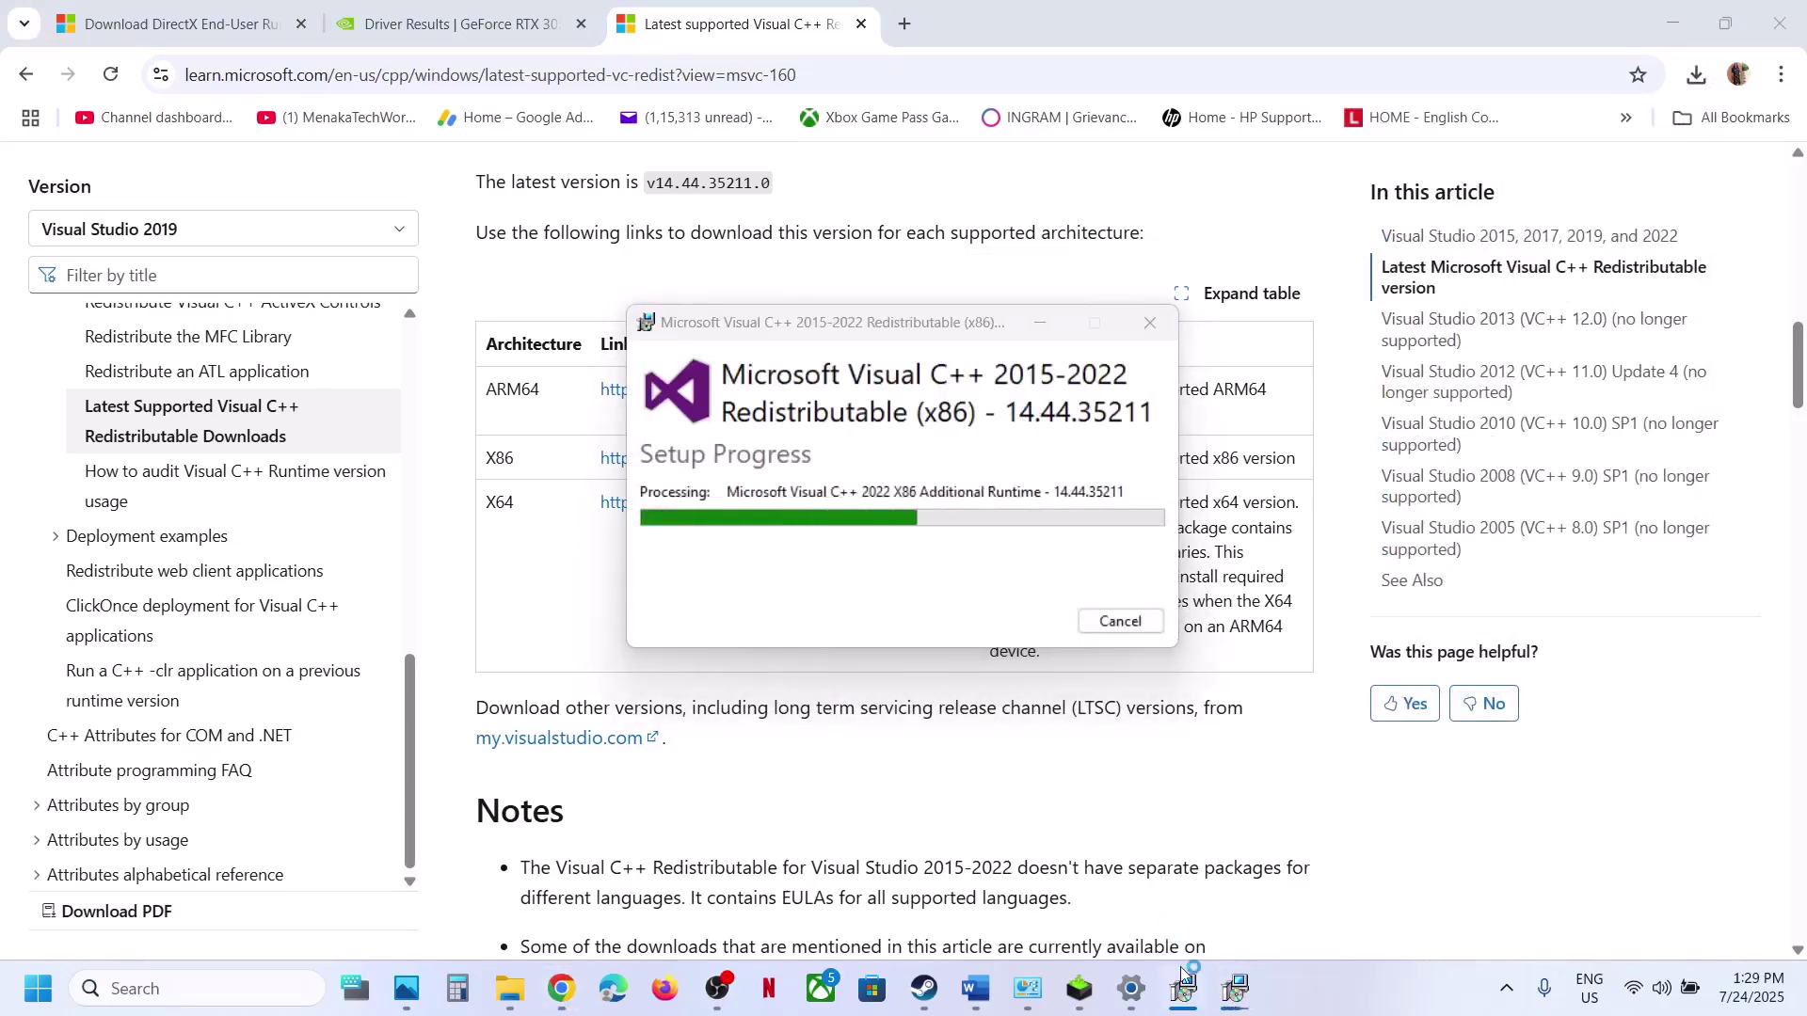
# - Close the x64 and x86 Visual C++ setup windows, and show the Windows power options
pyautogui.moveTo(954, 321); pyautogui.dragTo(338, 491)
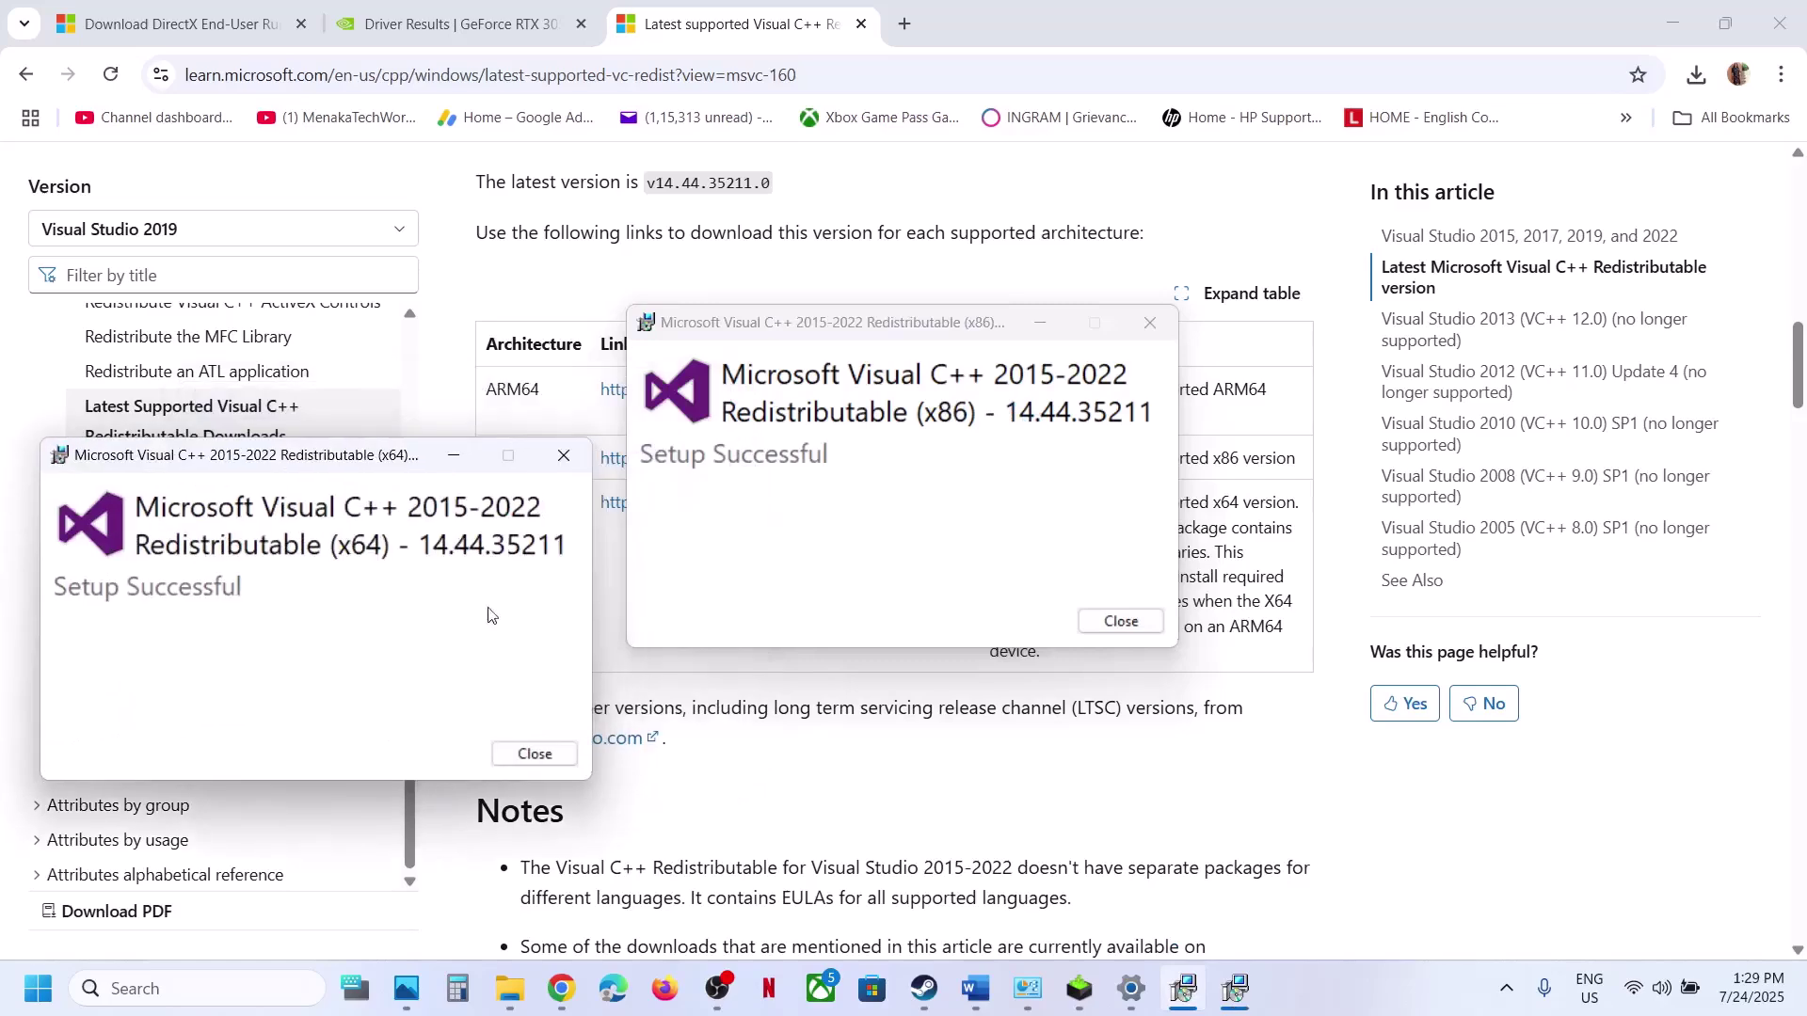
pyautogui.click(530, 752)
pyautogui.click(1141, 624)
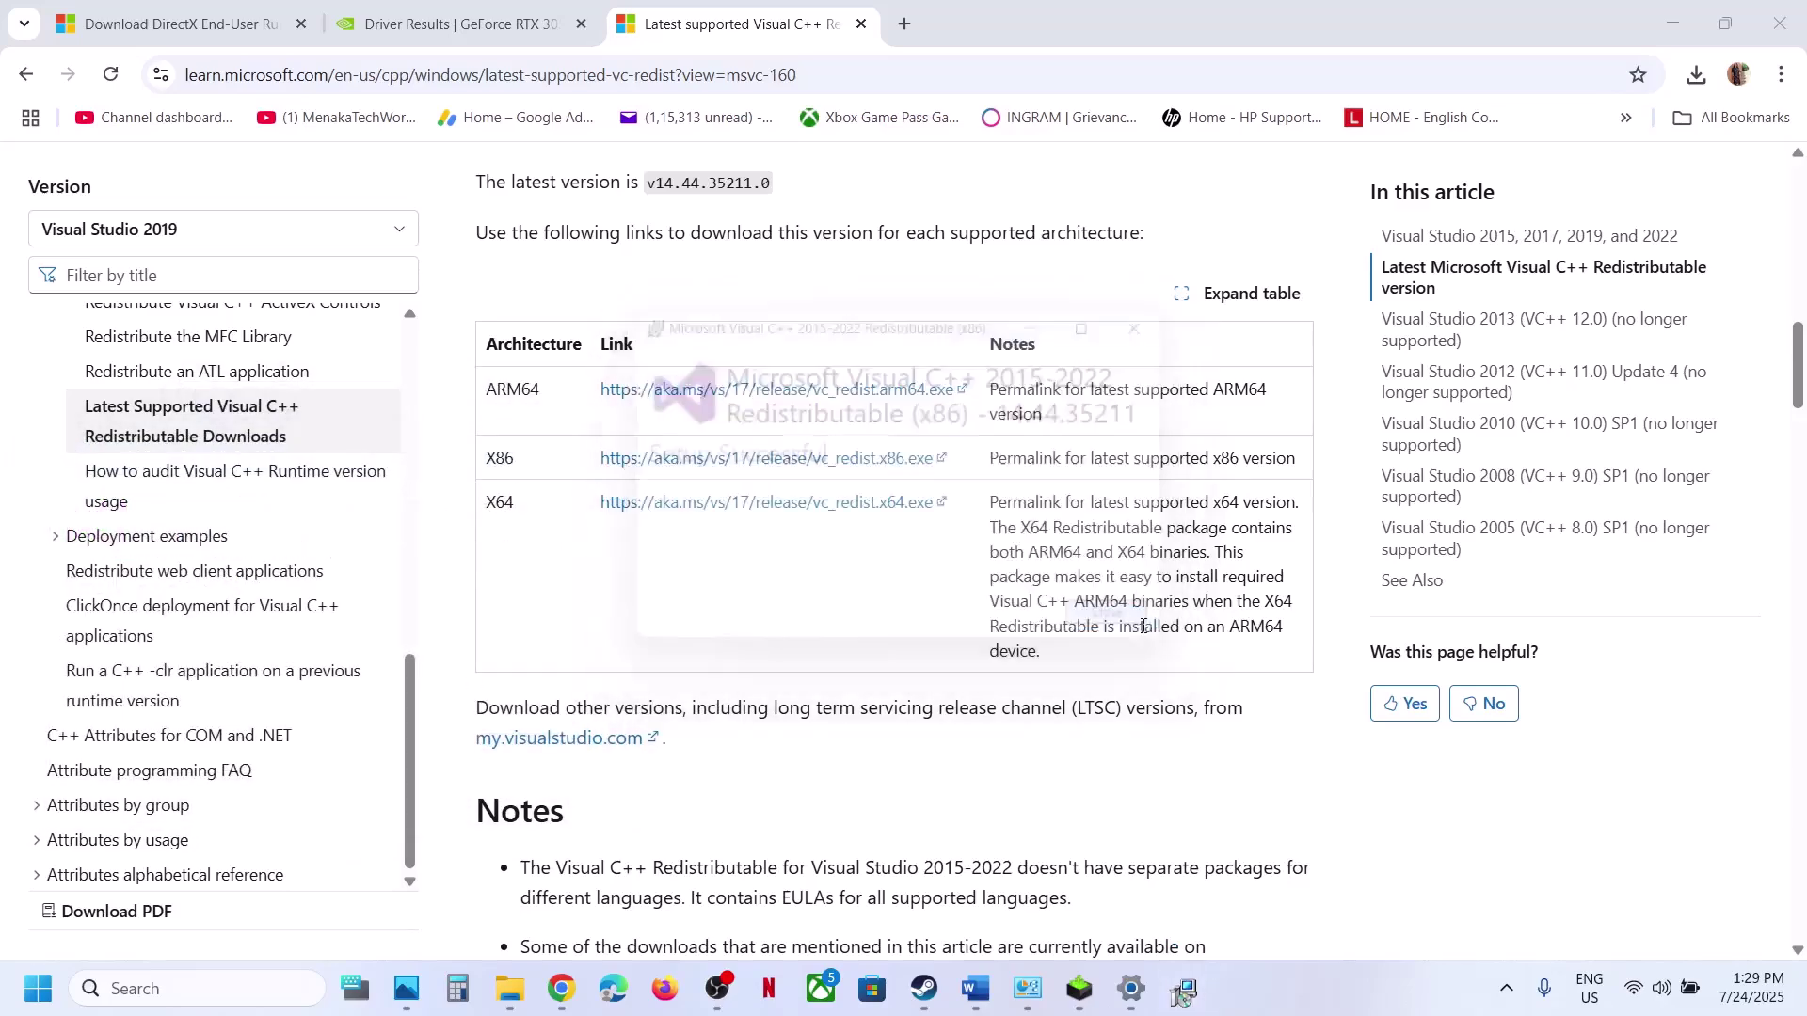
pyautogui.click(32, 993)
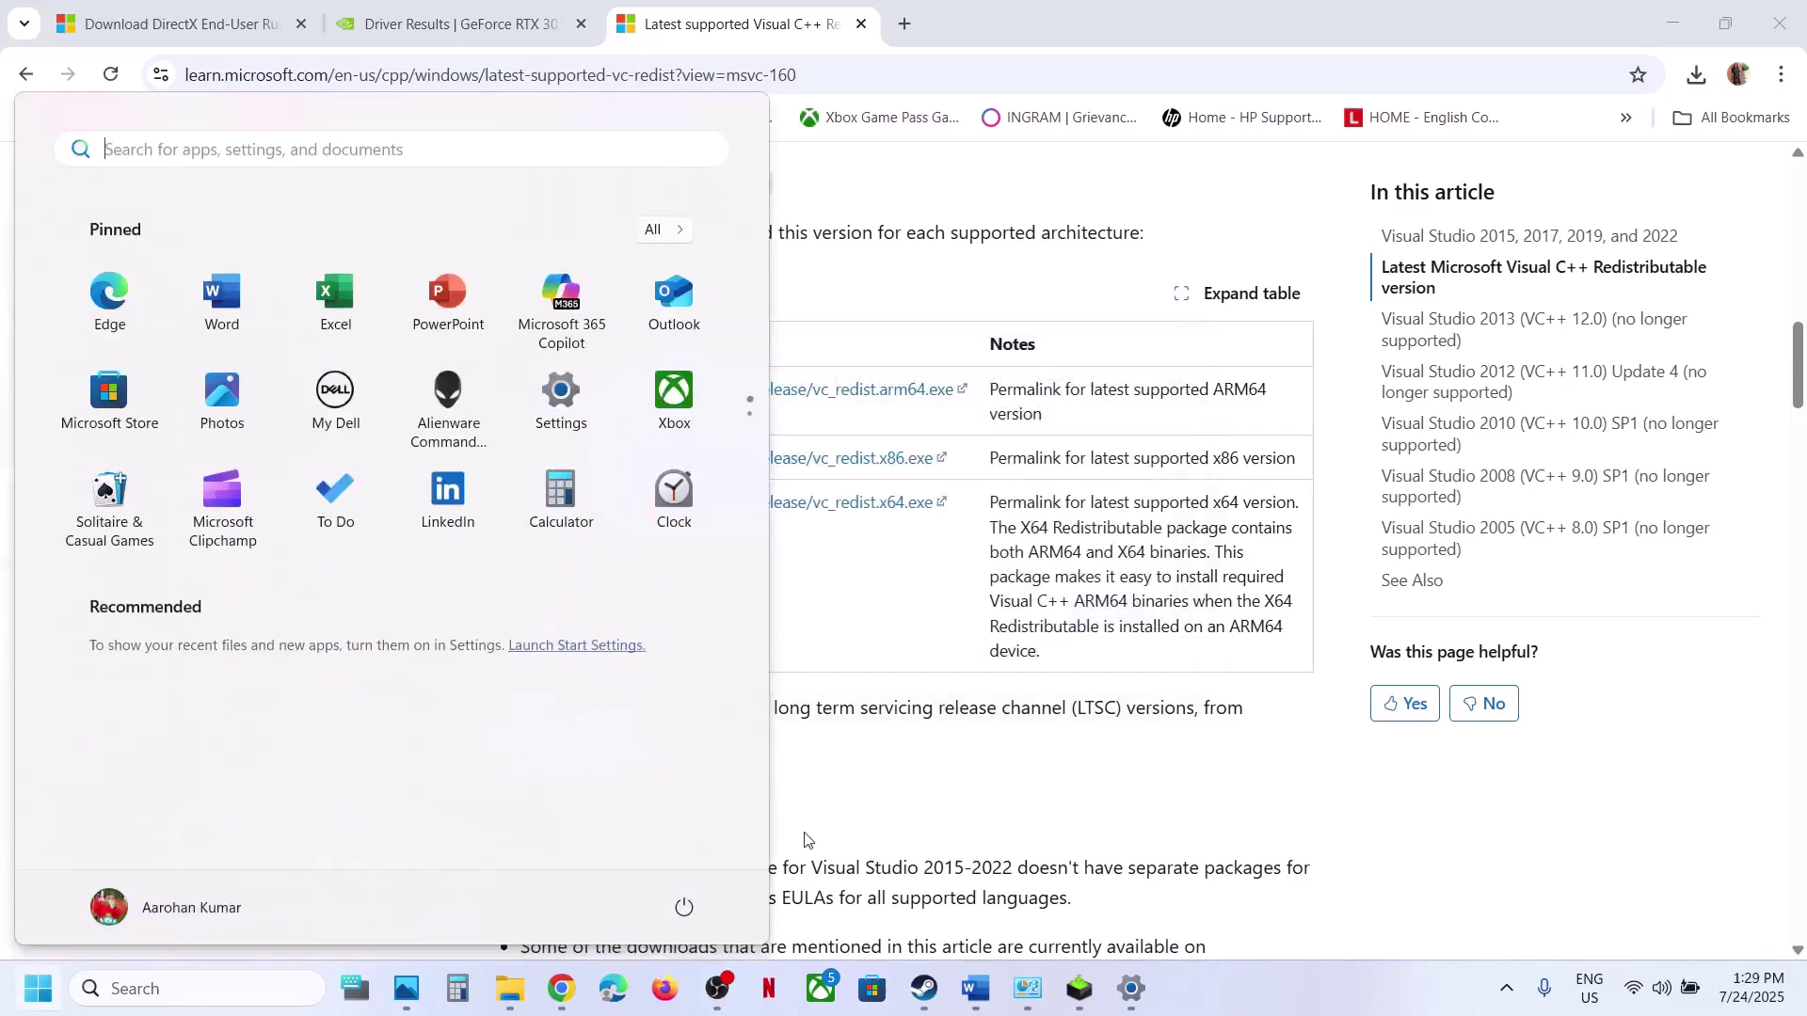
pyautogui.click(685, 906)
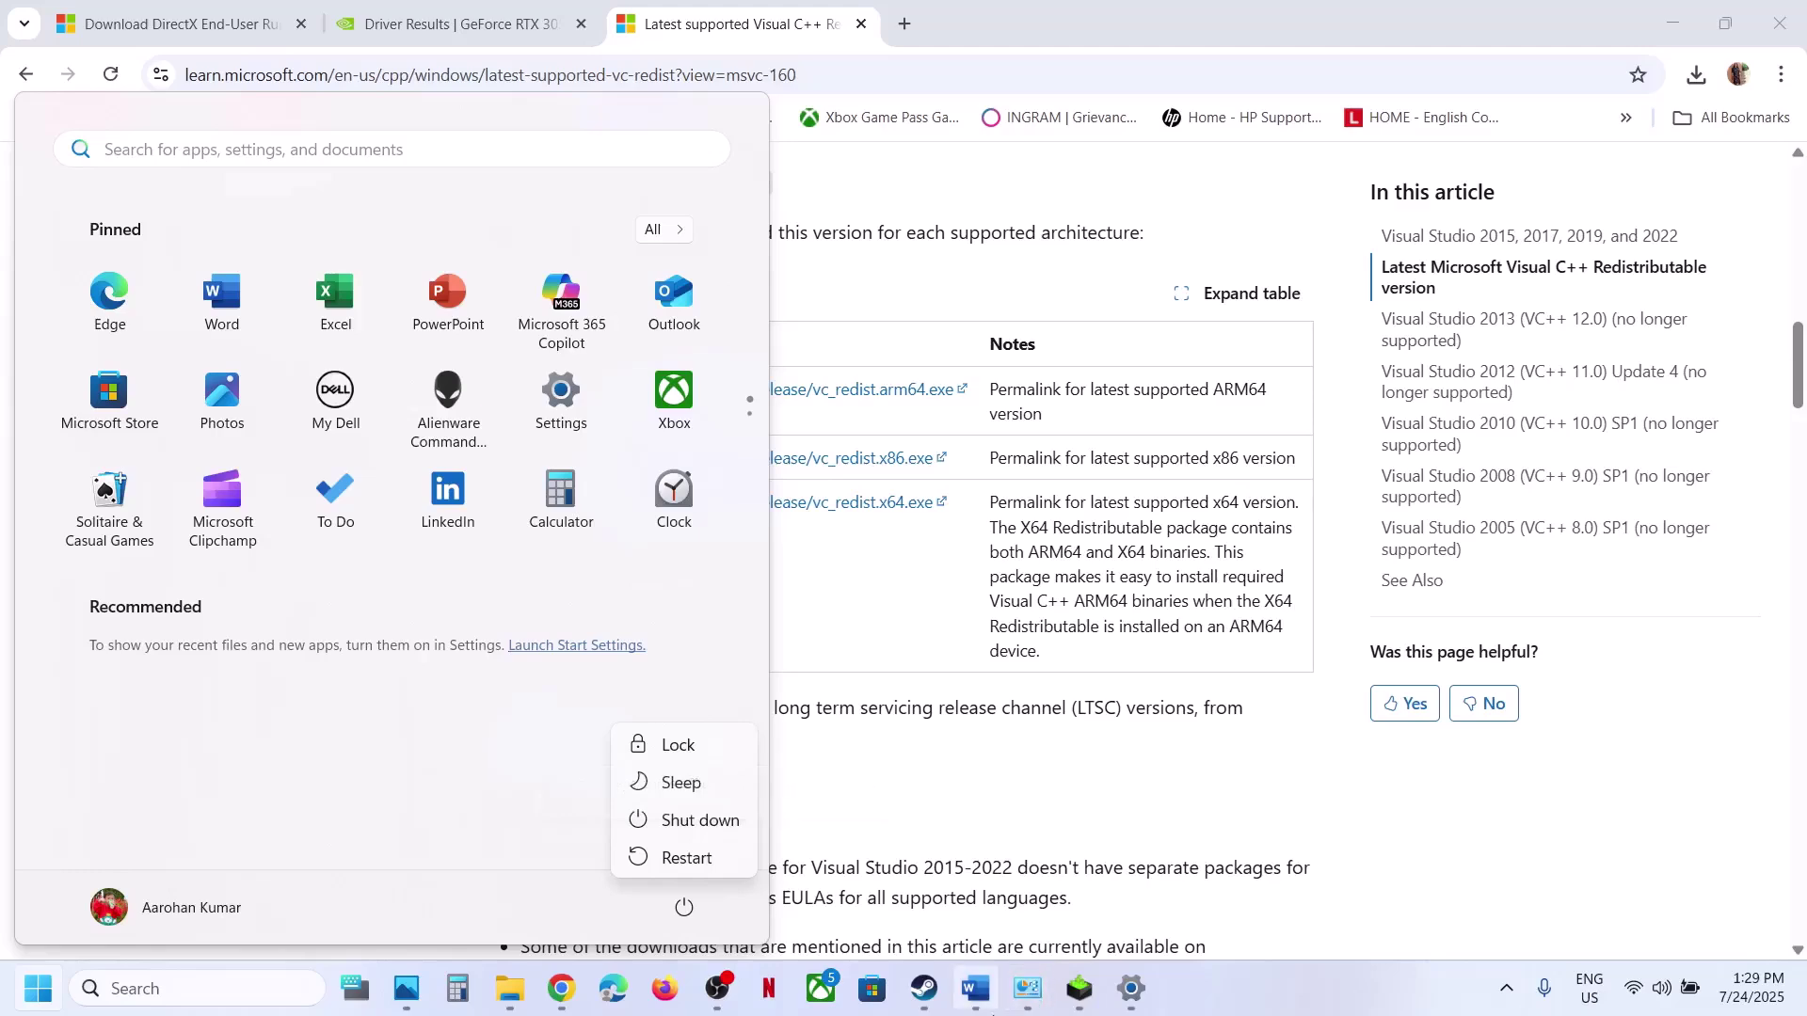
# - Read Step 17 on updating the system BIOS in the Word document, and check the battery level in quick settings
pyautogui.click(975, 988)
pyautogui.scroll(-3, 868, 669)
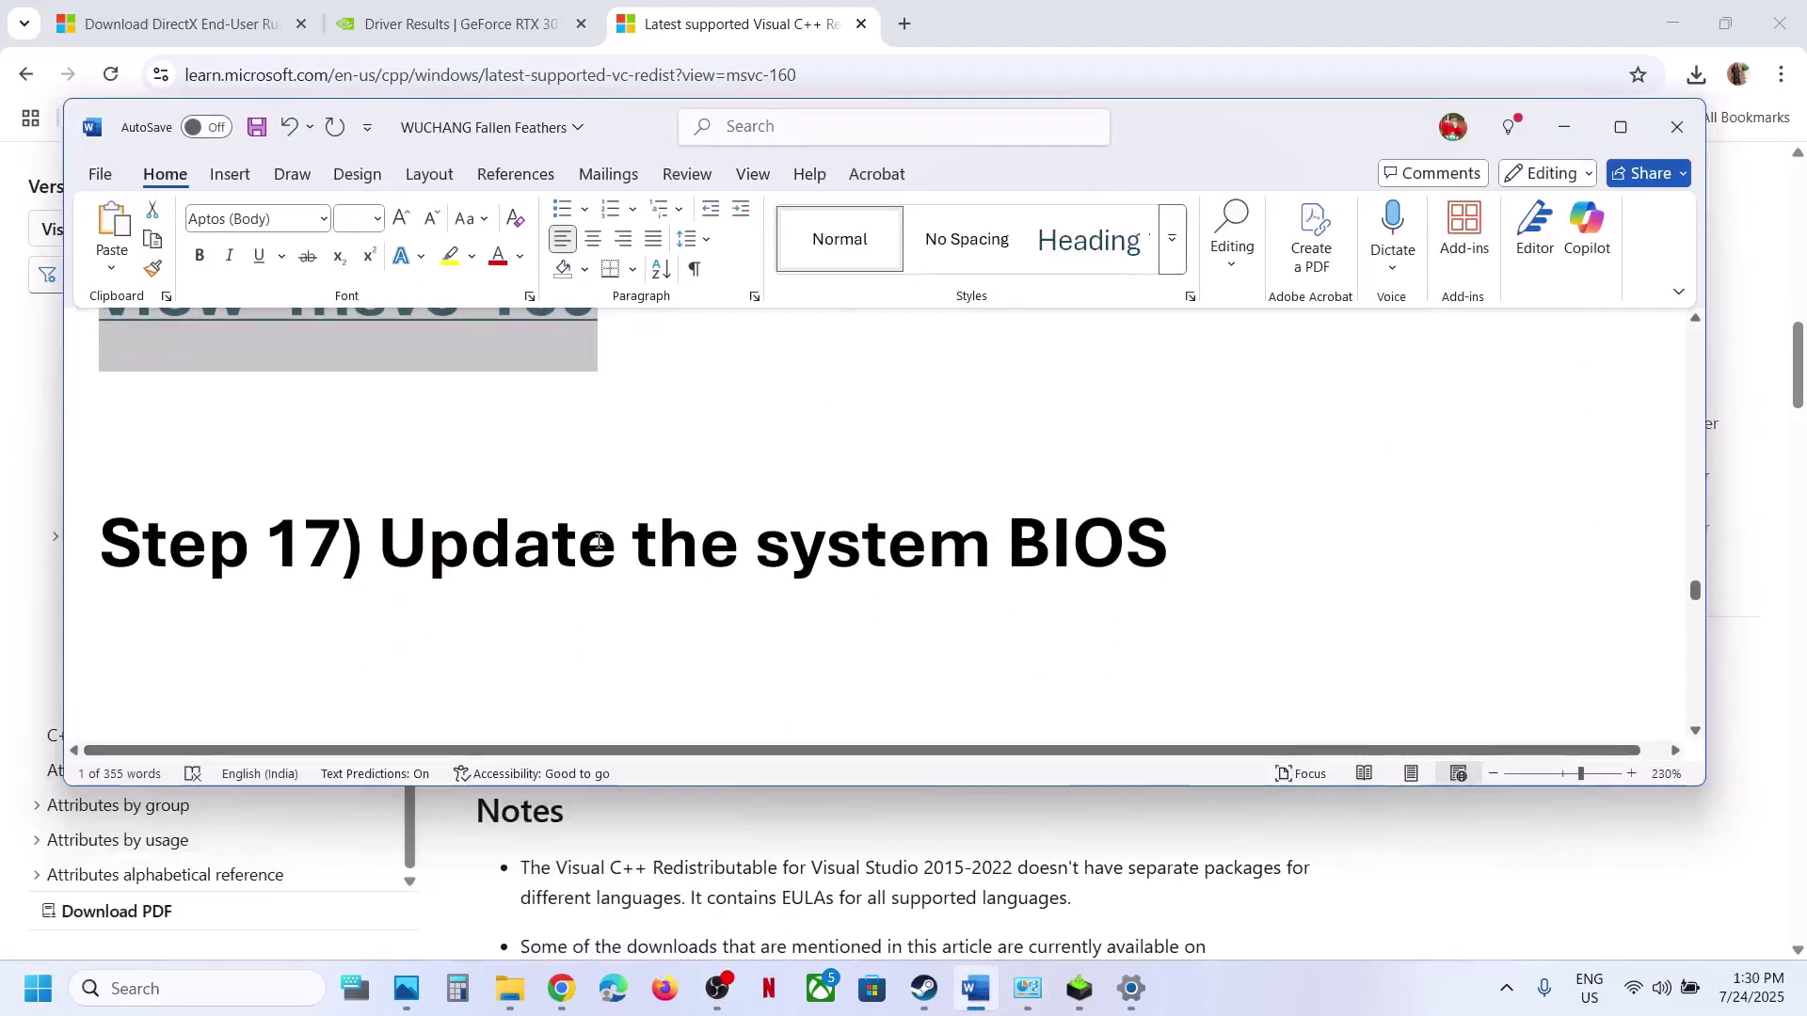
pyautogui.moveTo(379, 546); pyautogui.dragTo(1168, 550)
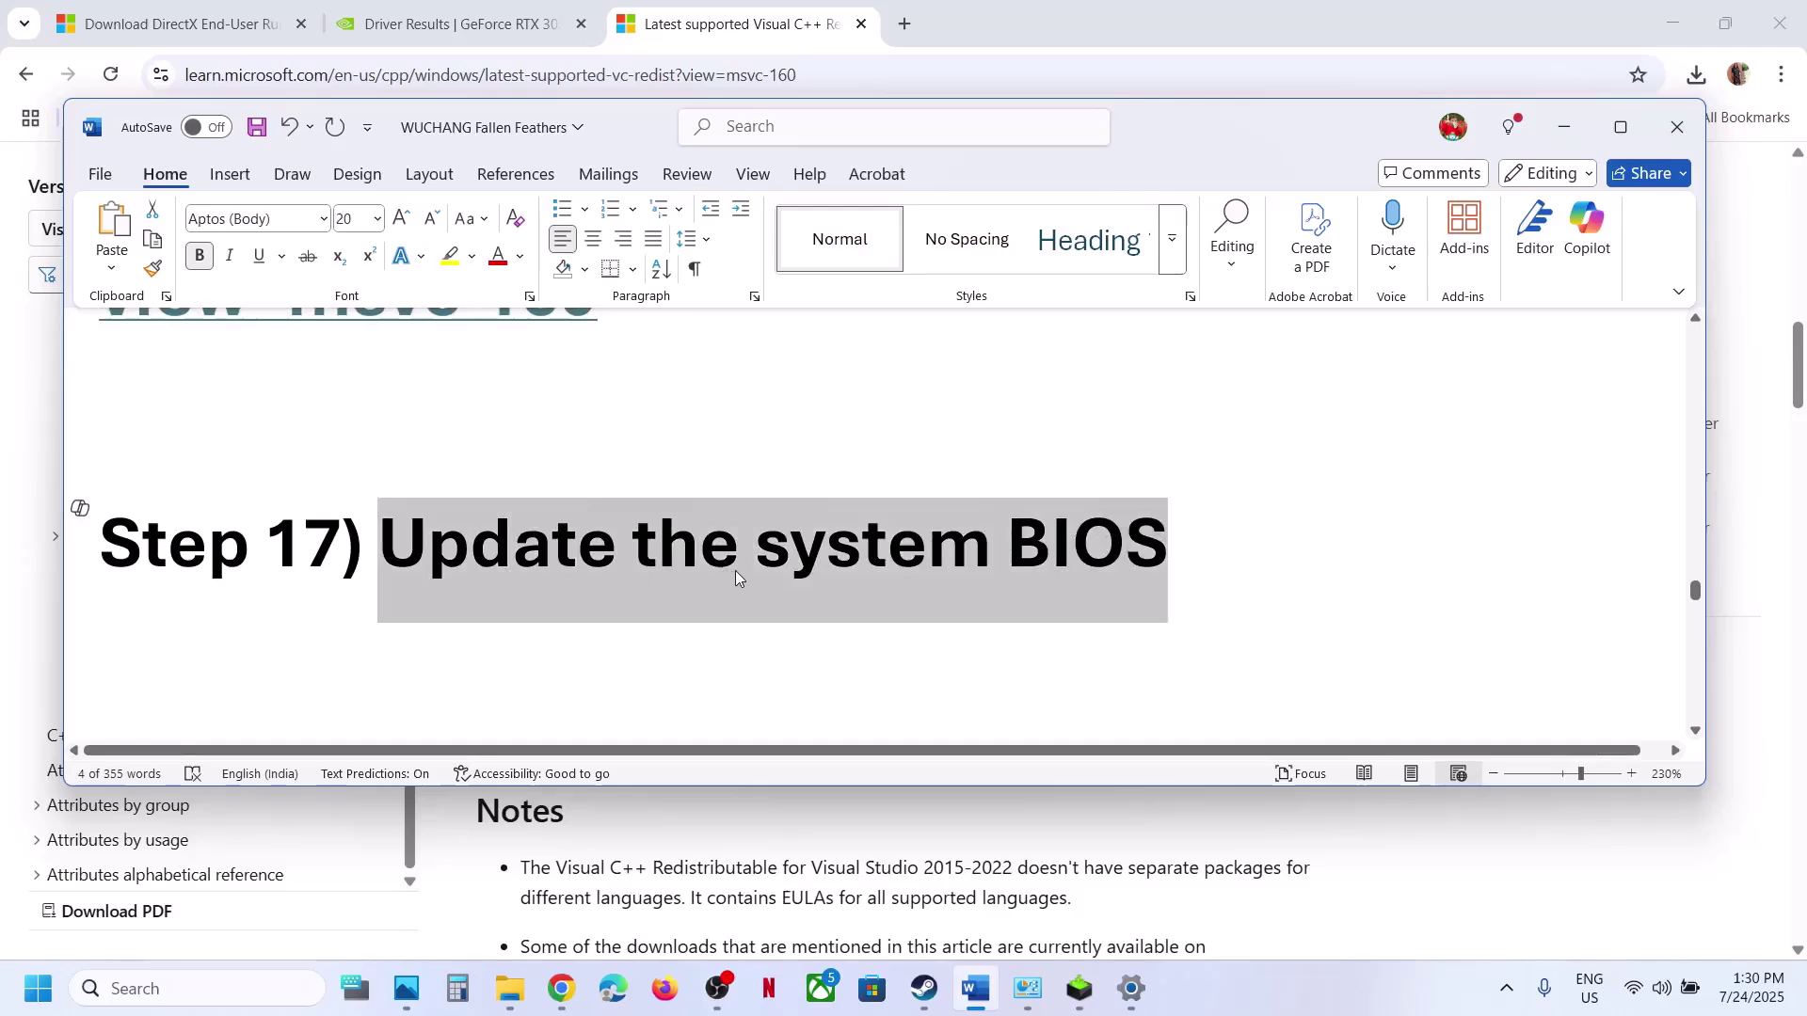
pyautogui.click(1697, 995)
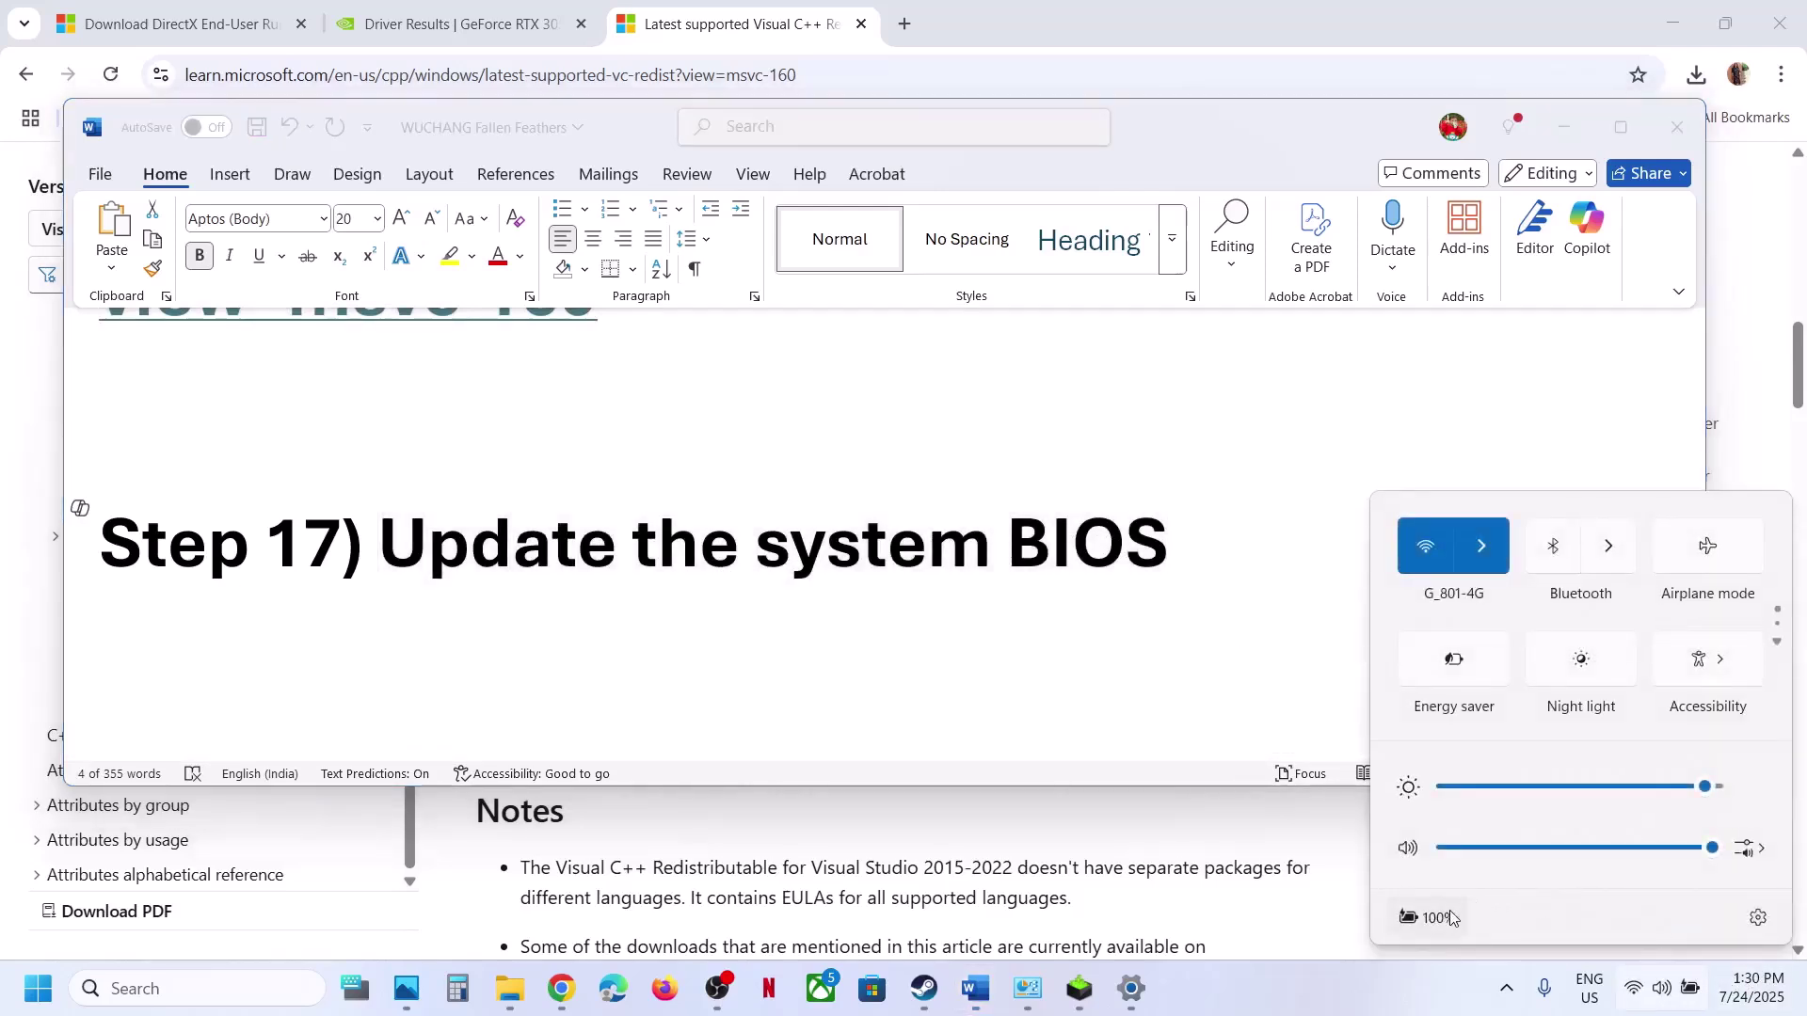
pyautogui.click(890, 578)
# - Read Step 18 on updating Windows to version 24H2, and switch to Windows Update in the Settings app
pyautogui.scroll(-1, 890, 578)
pyautogui.scroll(-2, 892, 578)
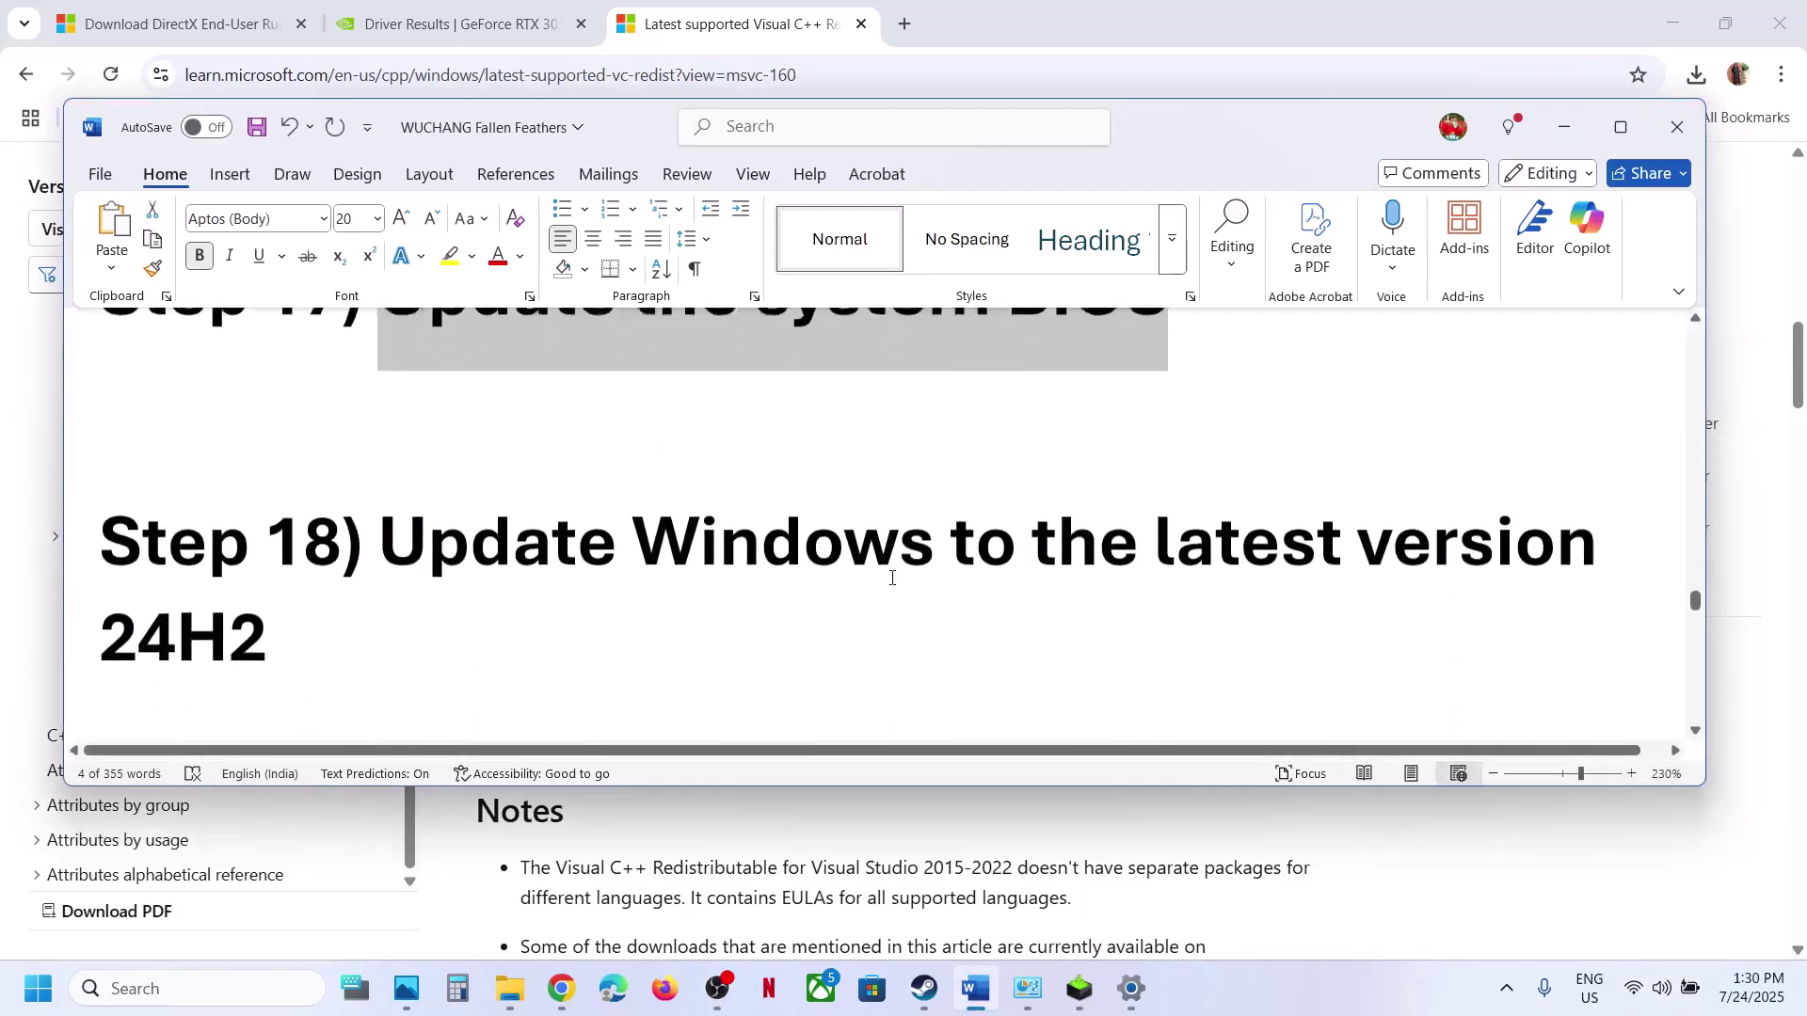
pyautogui.moveTo(520, 537); pyautogui.dragTo(1024, 553)
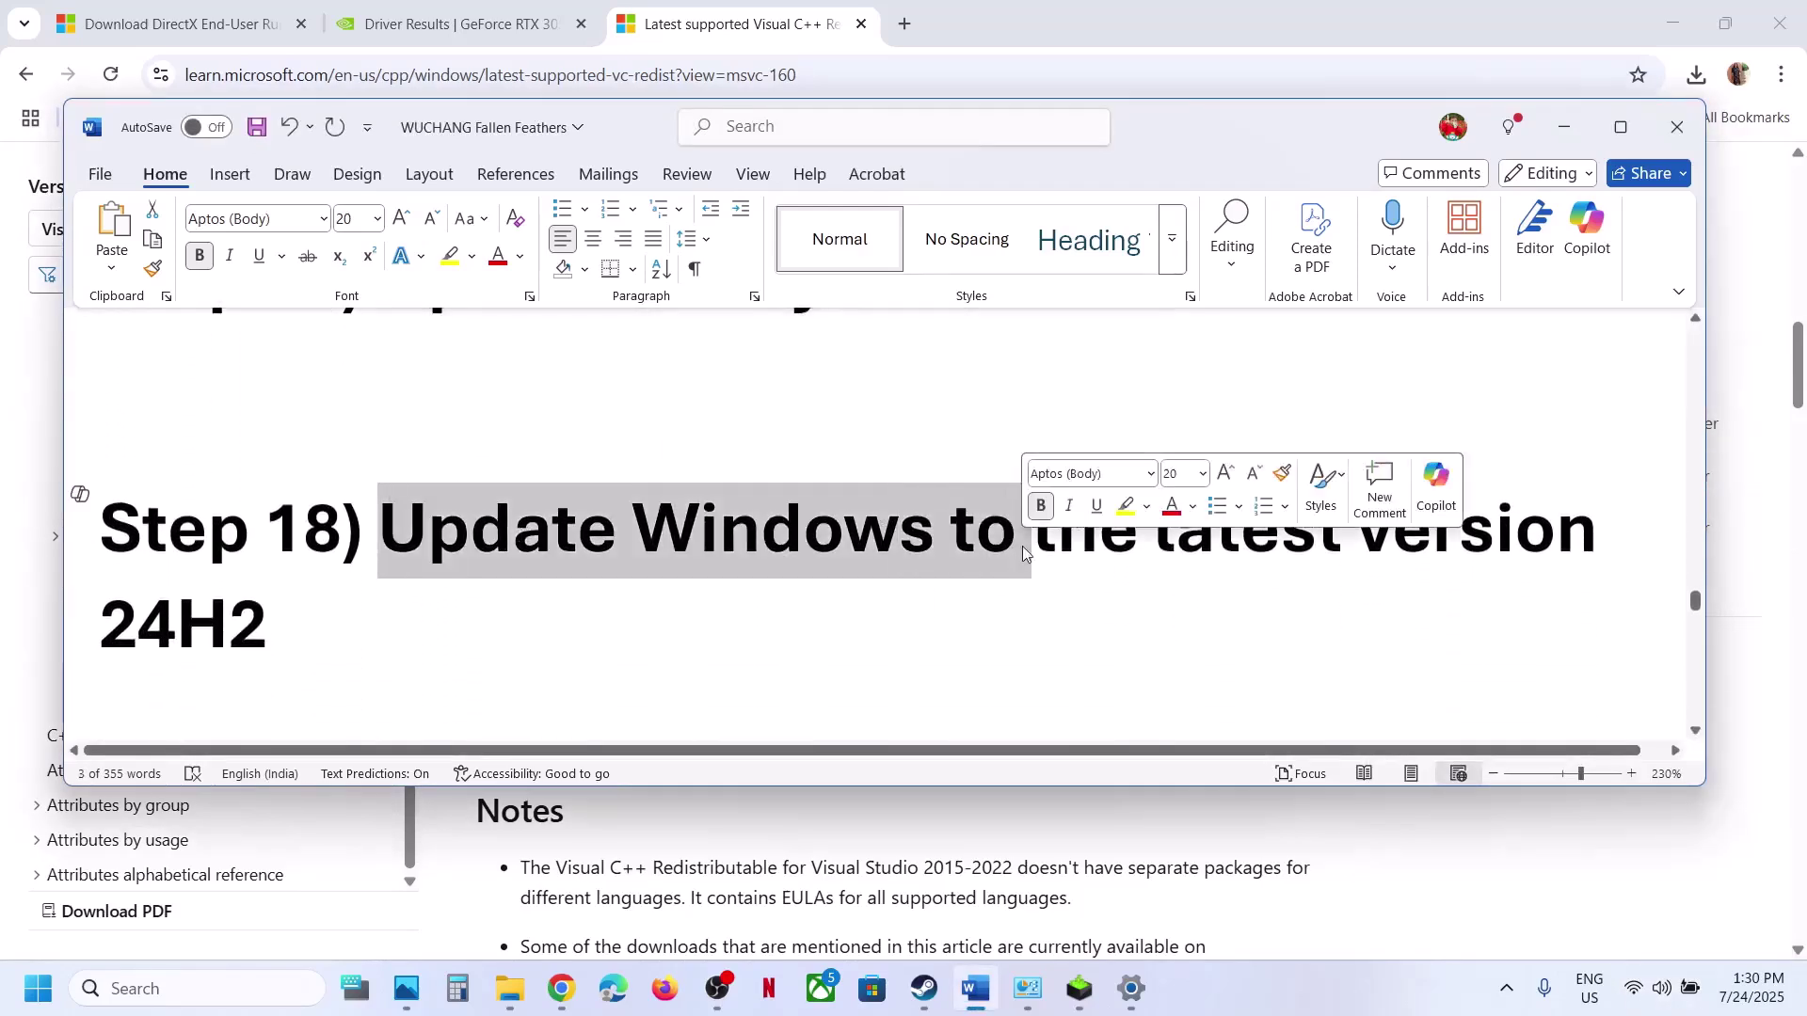
pyautogui.hotkey('alt', 'Tab')
pyautogui.click(188, 710)
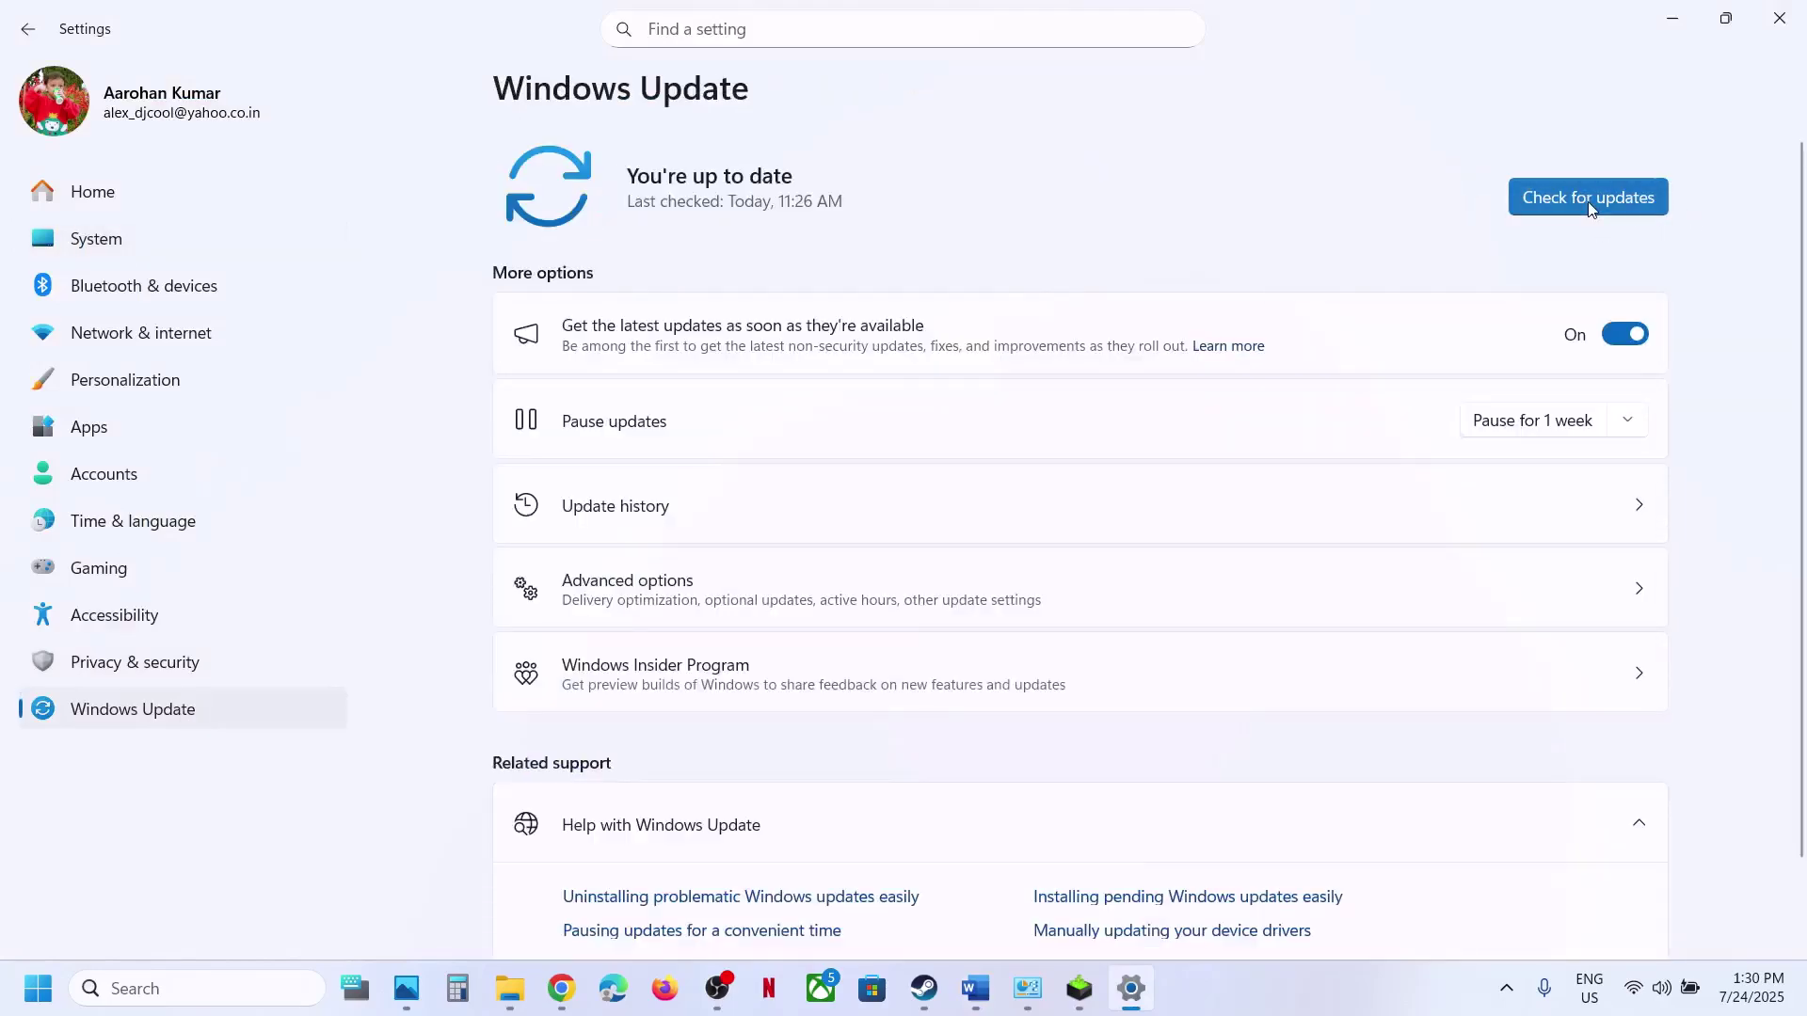
# - Check for Windows updates, and show the Windows power options
pyautogui.click(1589, 200)
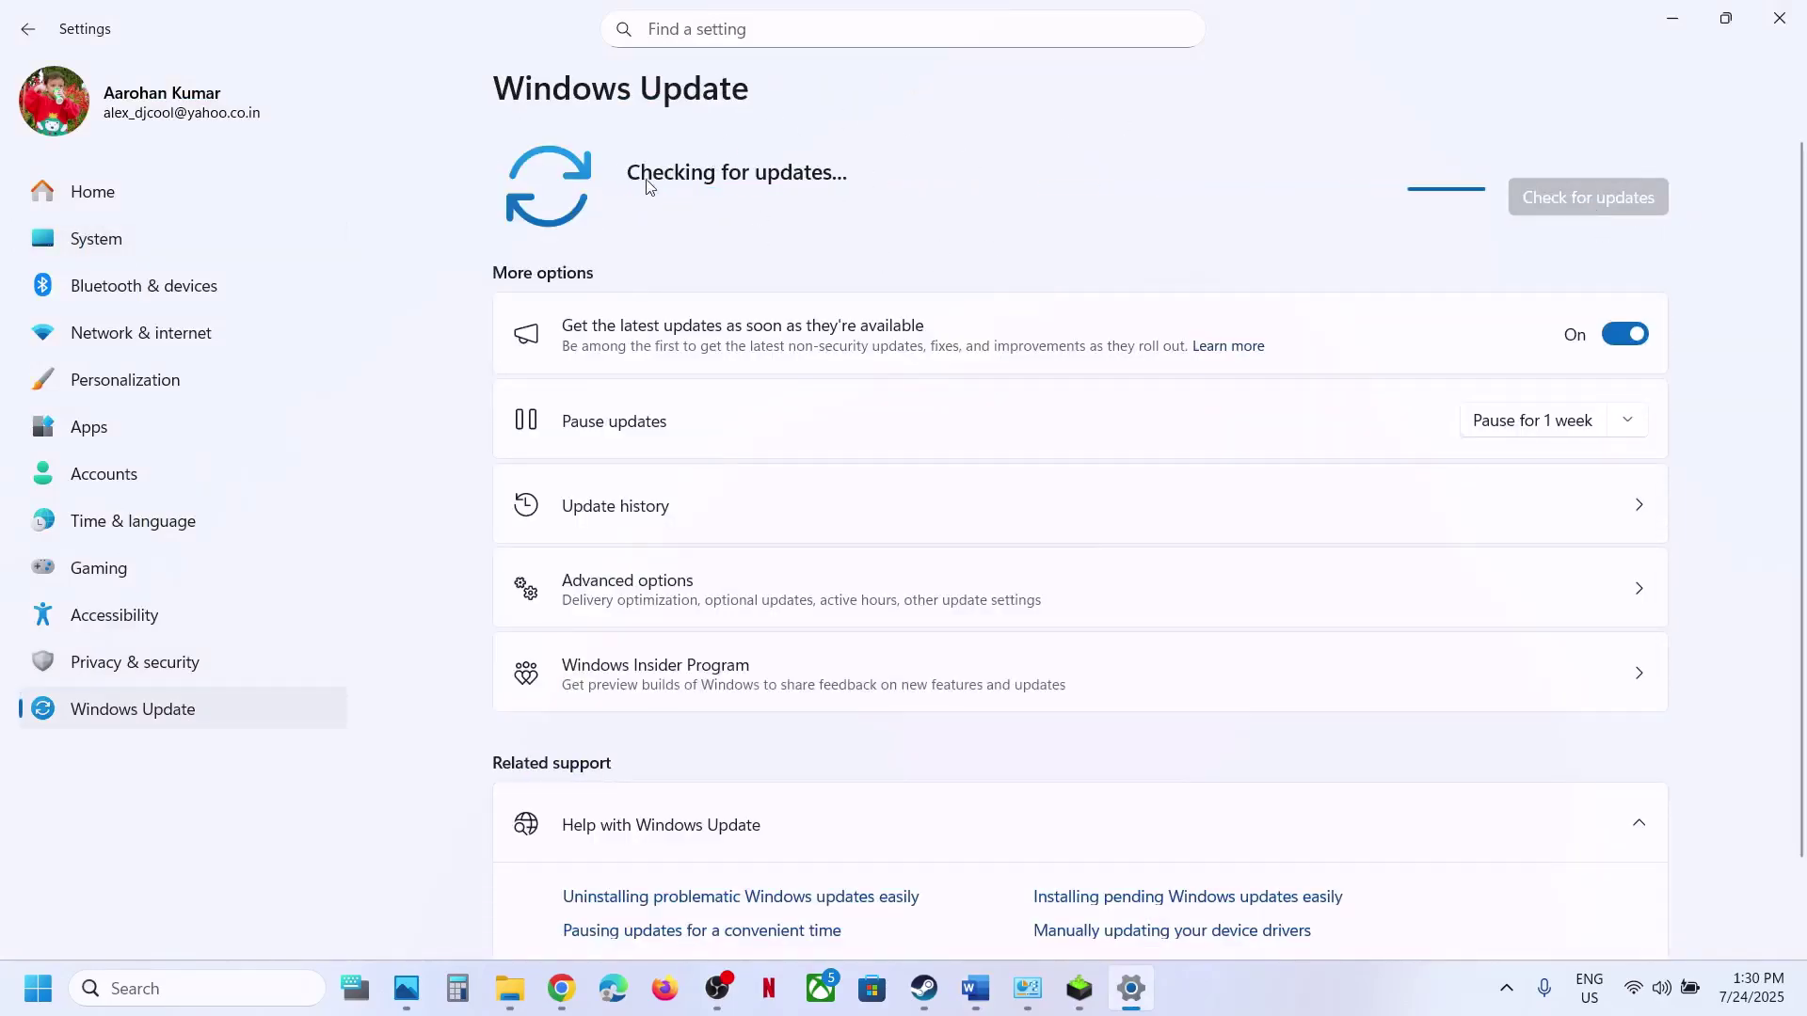
pyautogui.click(37, 990)
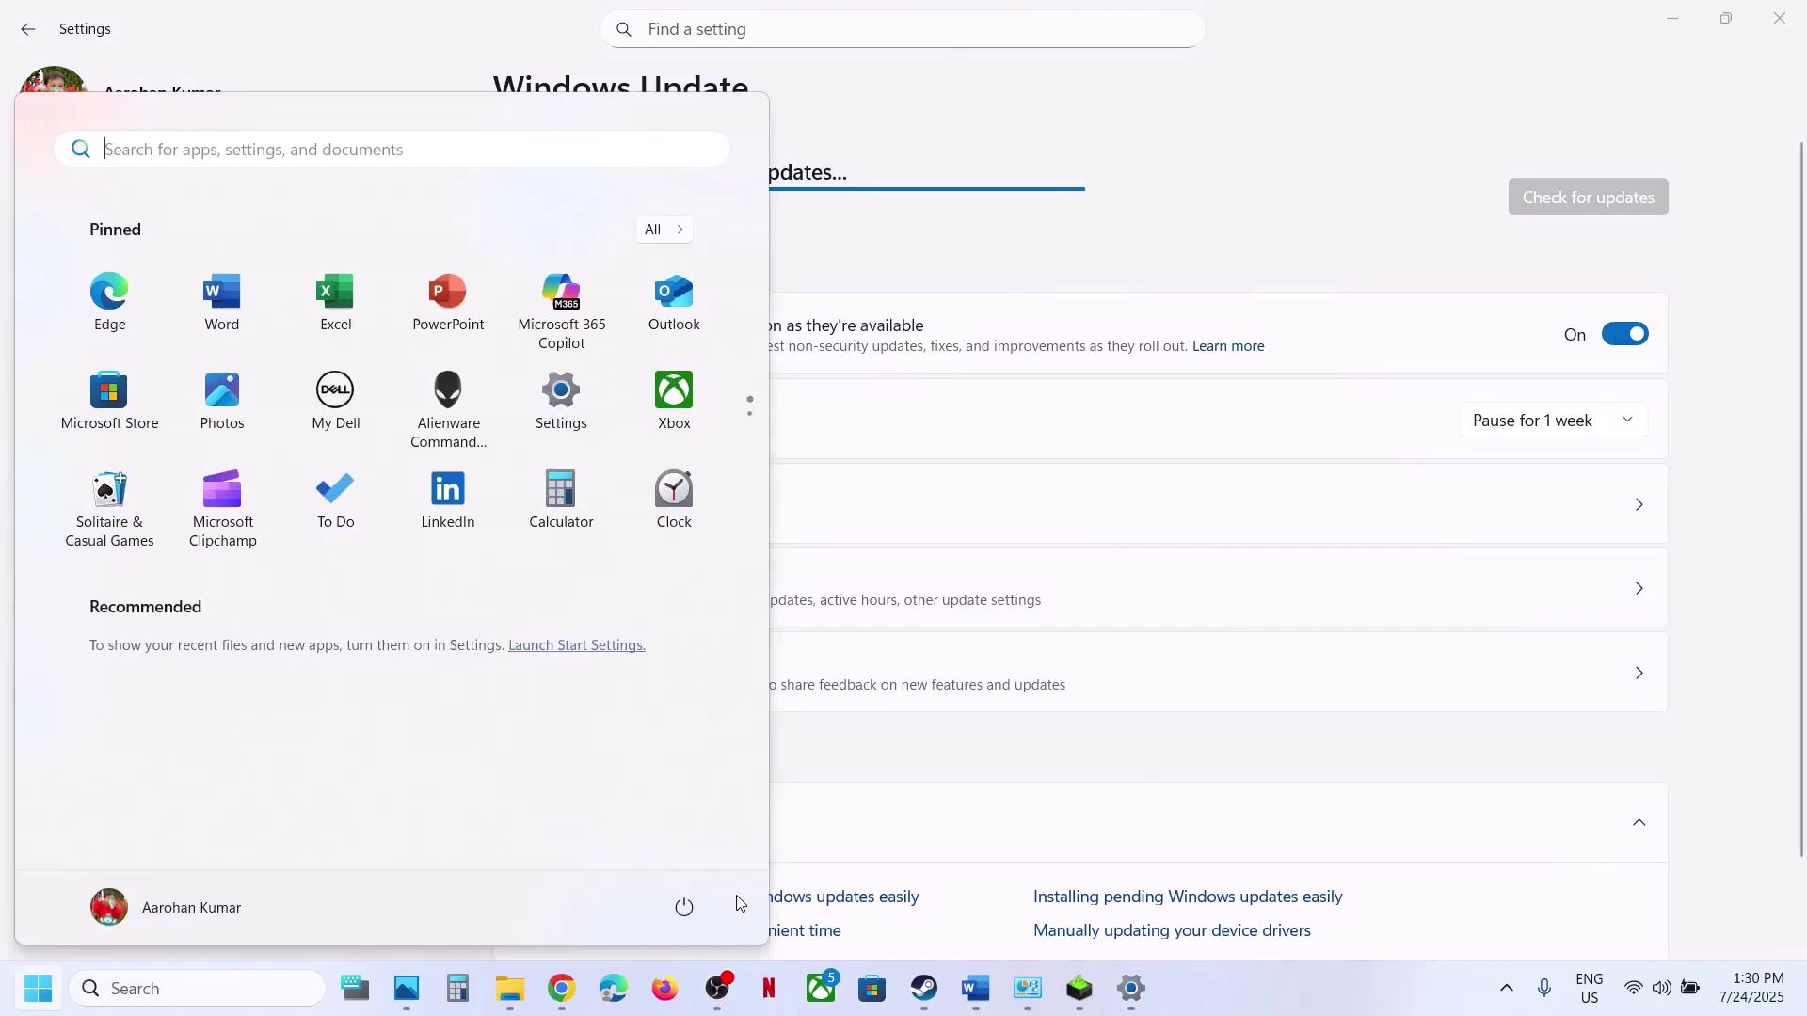
pyautogui.click(684, 907)
# - Return to the Word document, maximize it, and read Step 19 from unplugging external devices through disabling the Steam overlay
pyautogui.click(975, 988)
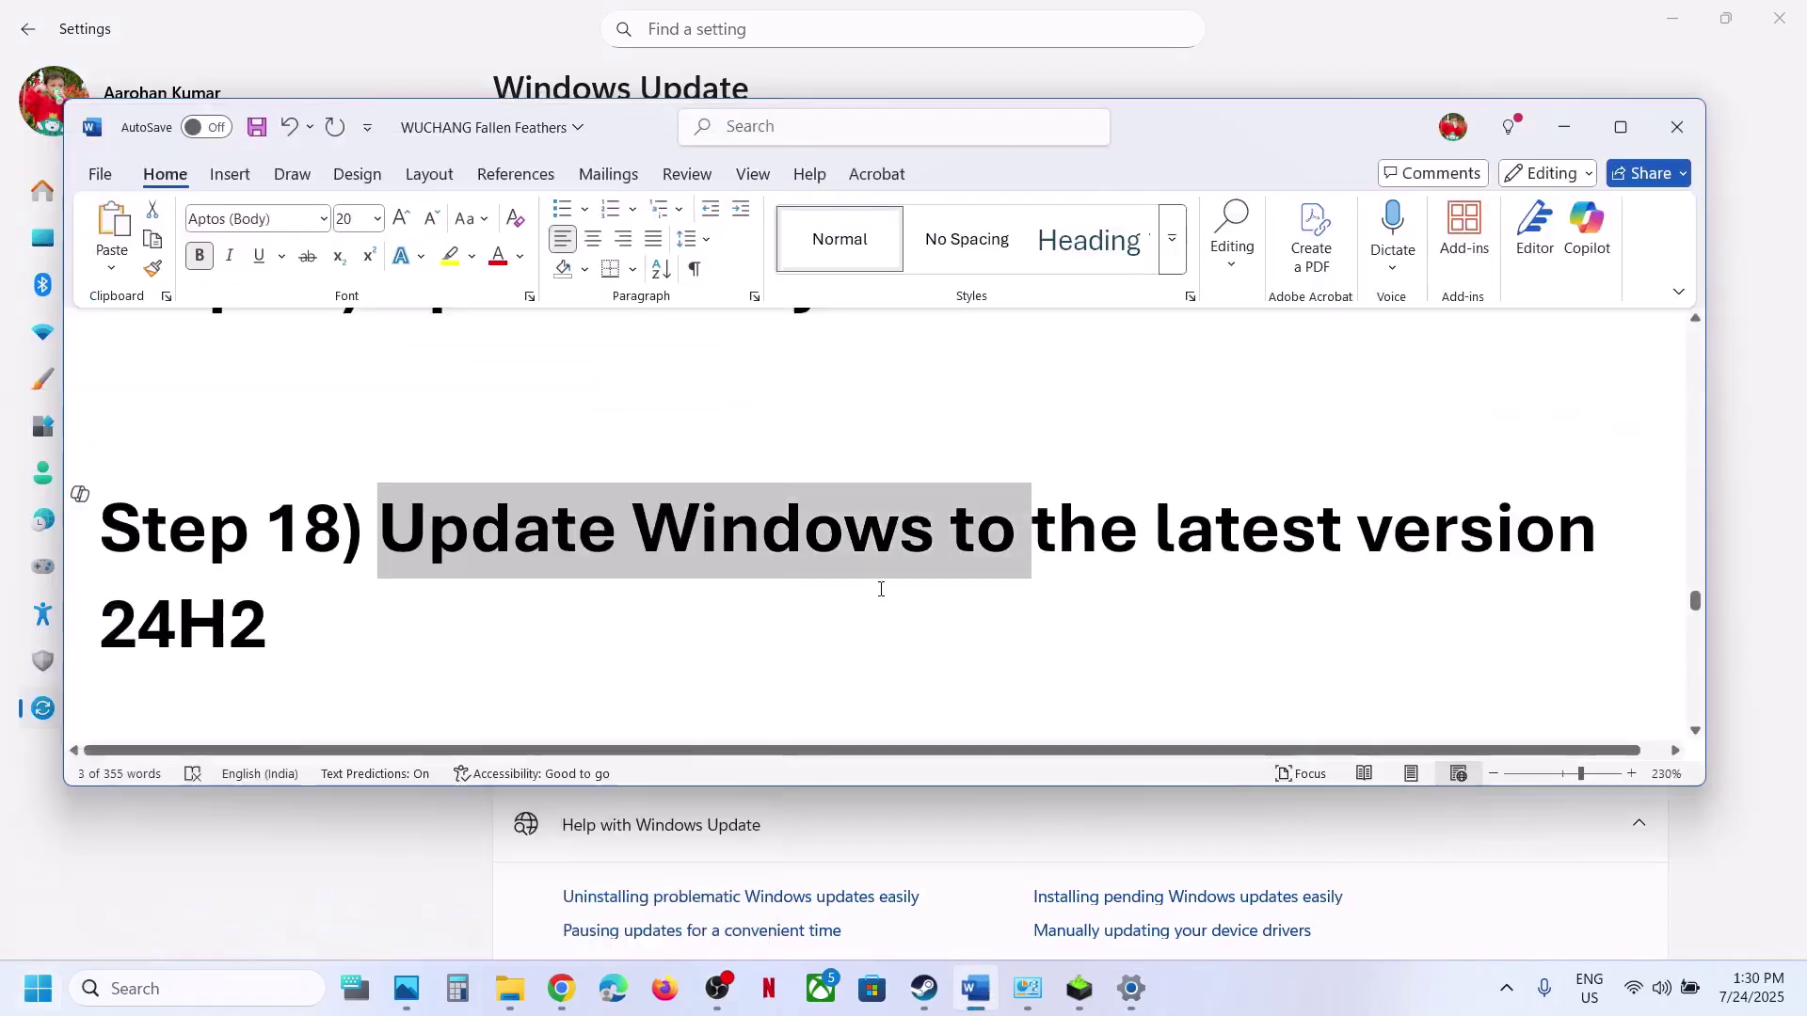
pyautogui.scroll(-5, 881, 589)
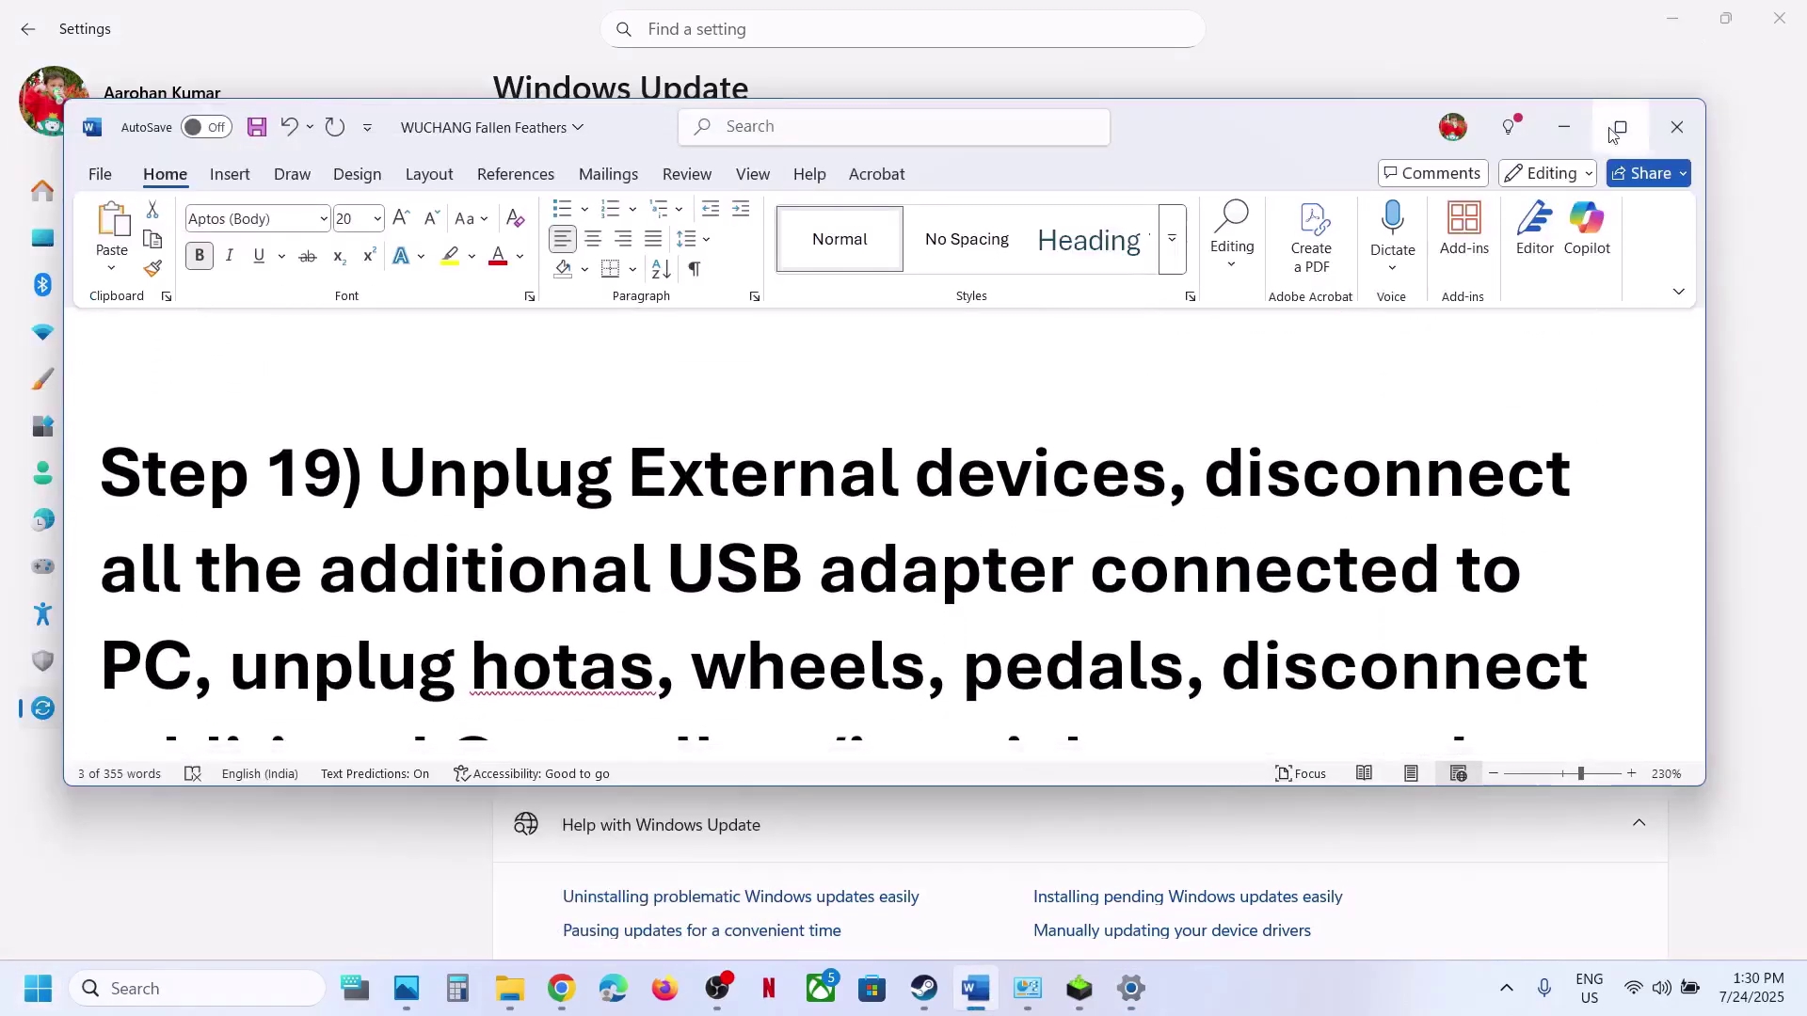
pyautogui.click(1621, 126)
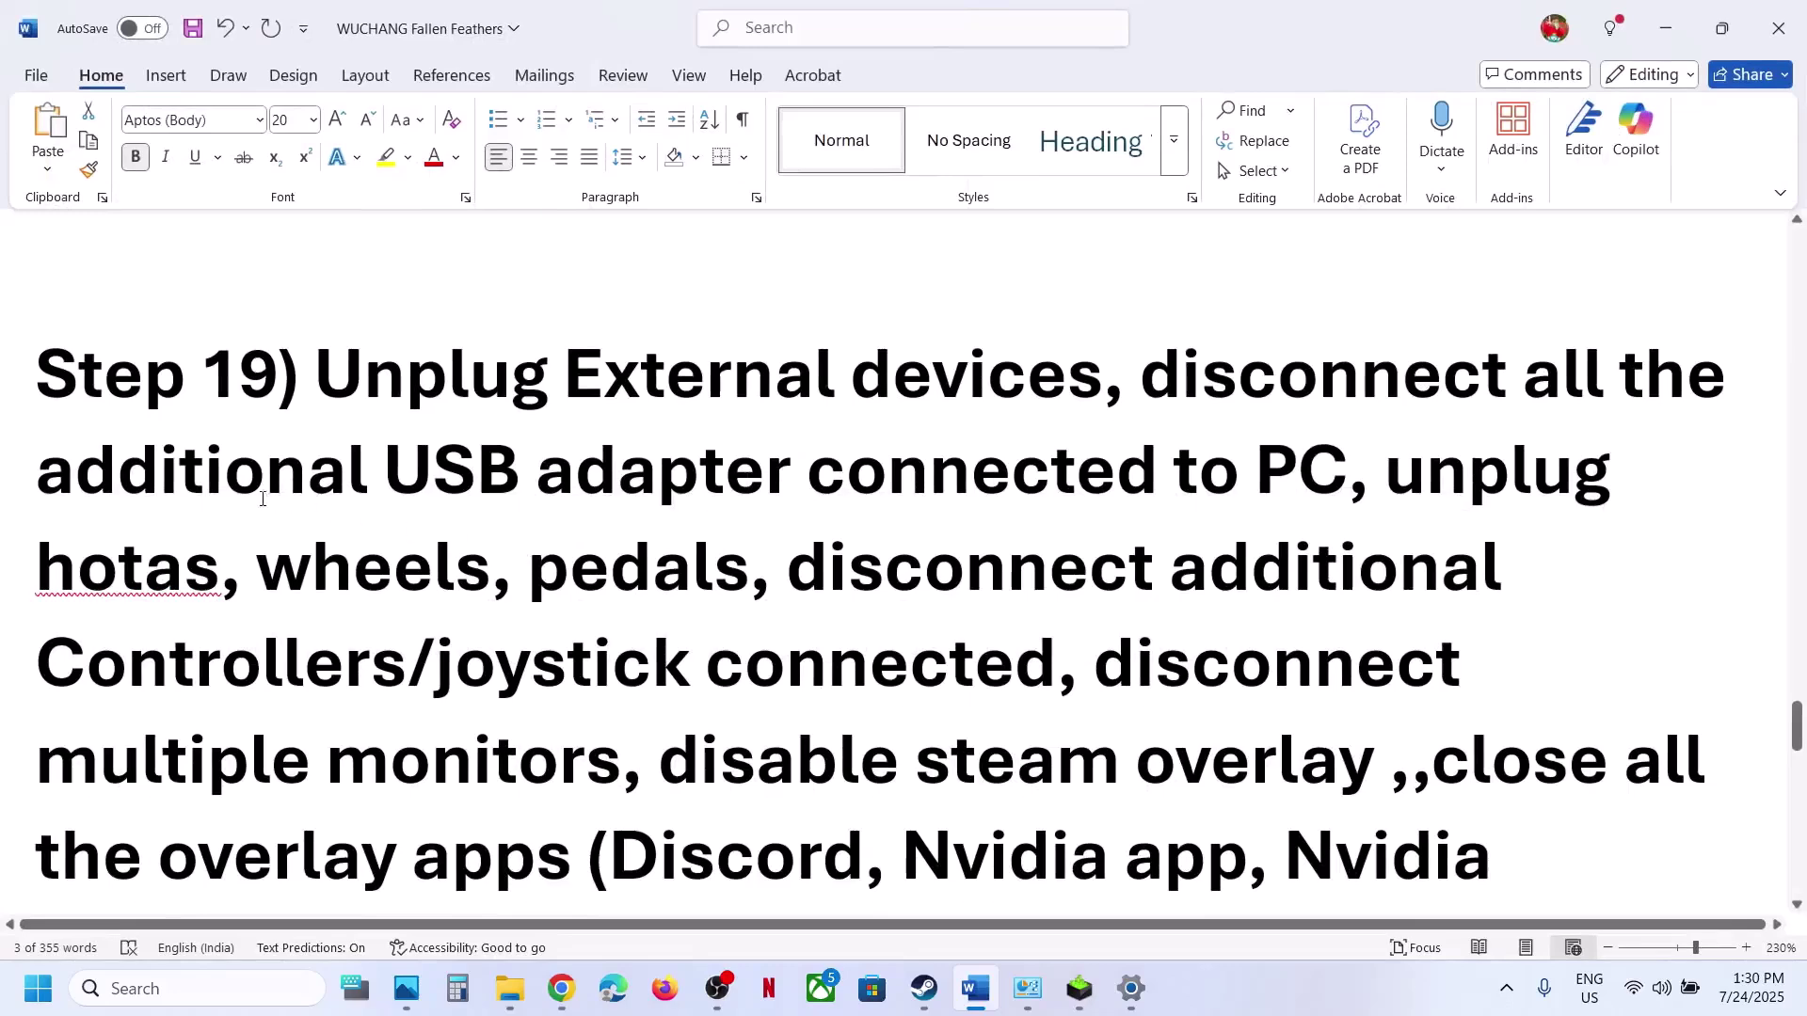
pyautogui.moveTo(247, 475); pyautogui.dragTo(1079, 481)
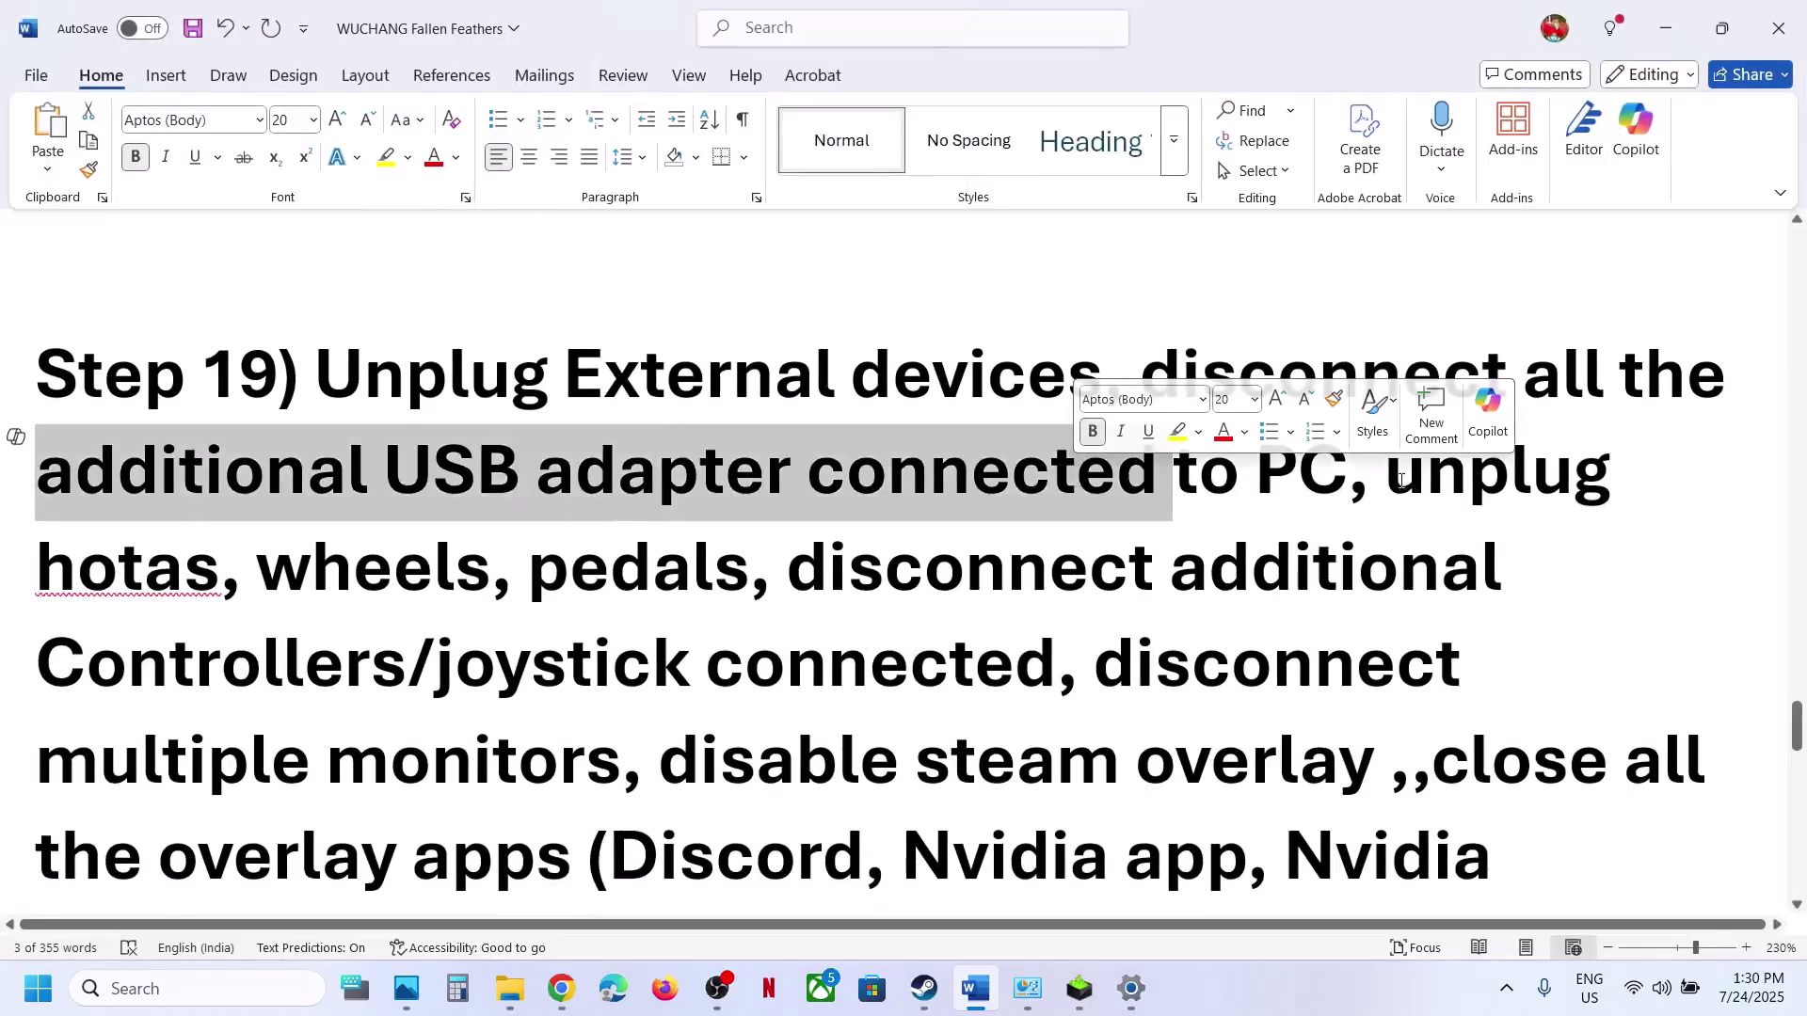
pyautogui.moveTo(1403, 481); pyautogui.dragTo(1140, 653)
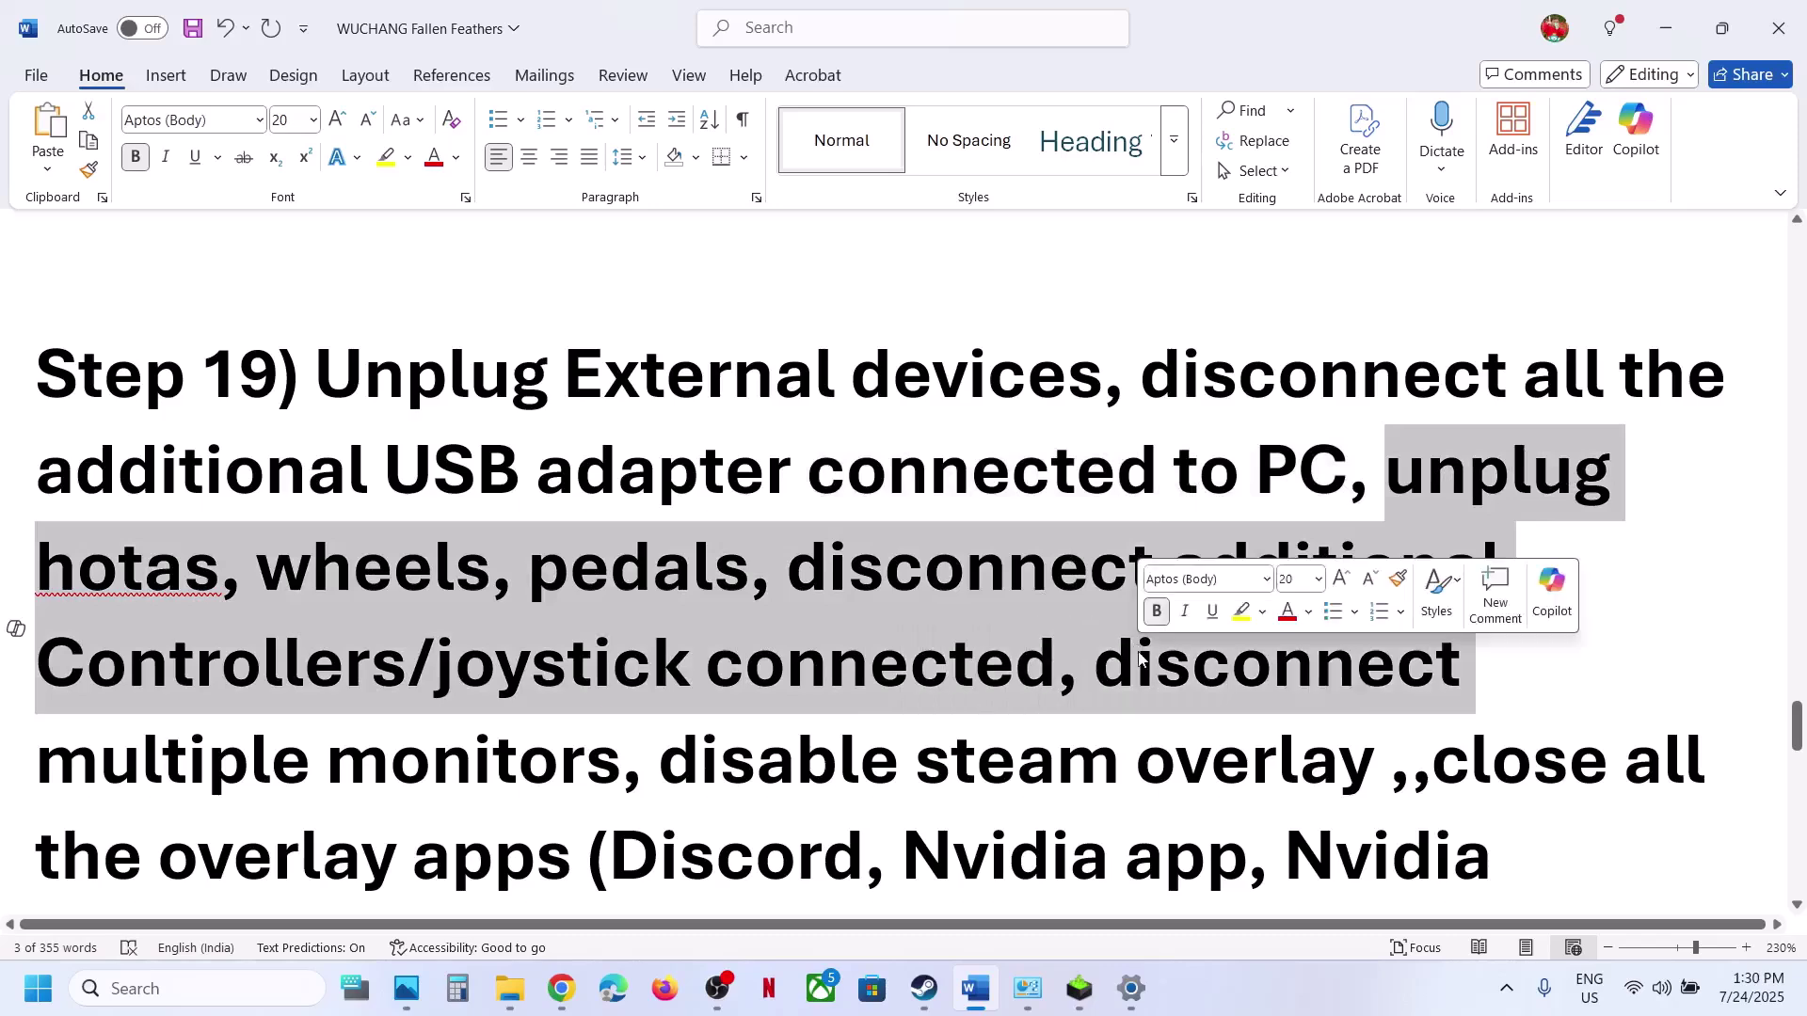
pyautogui.scroll(-3, 1140, 652)
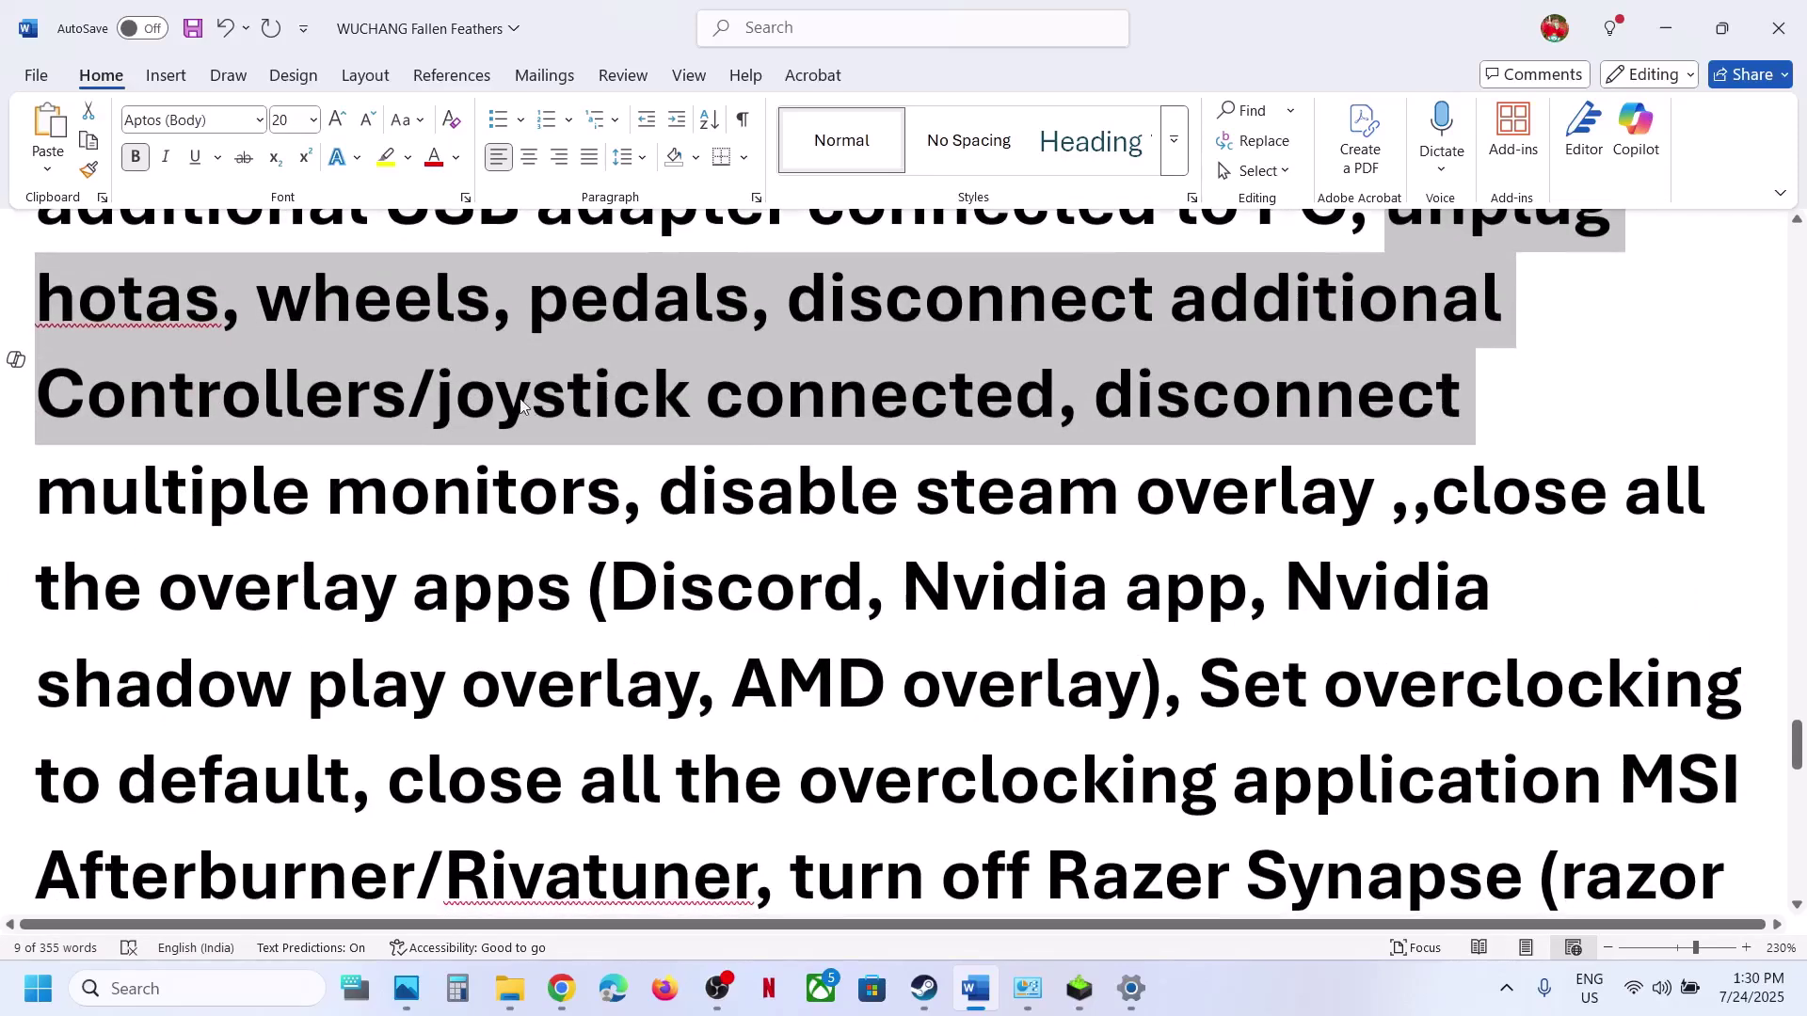
pyautogui.moveTo(520, 404); pyautogui.dragTo(1383, 496)
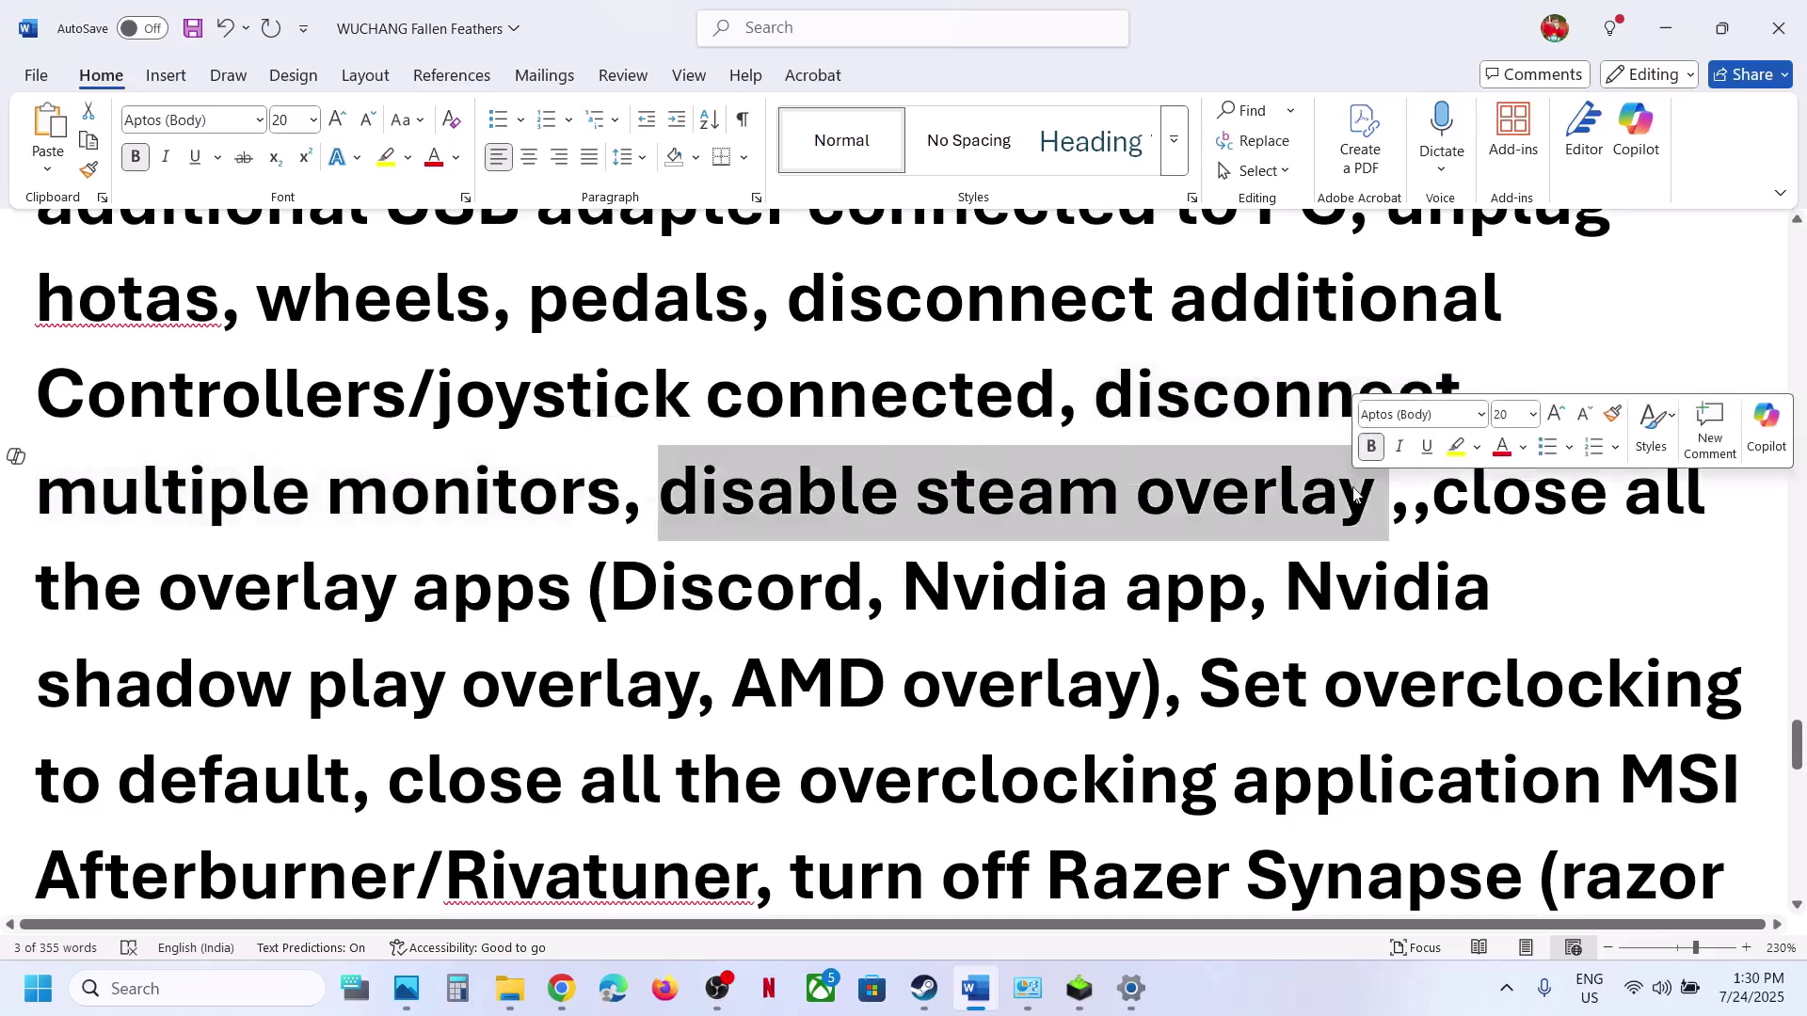
# - Check the Steam Overlay setting in the Steam properties of WUCHANG: Fallen Feathers, and close the properties
pyautogui.click(927, 993)
pyautogui.rightClick(189, 826)
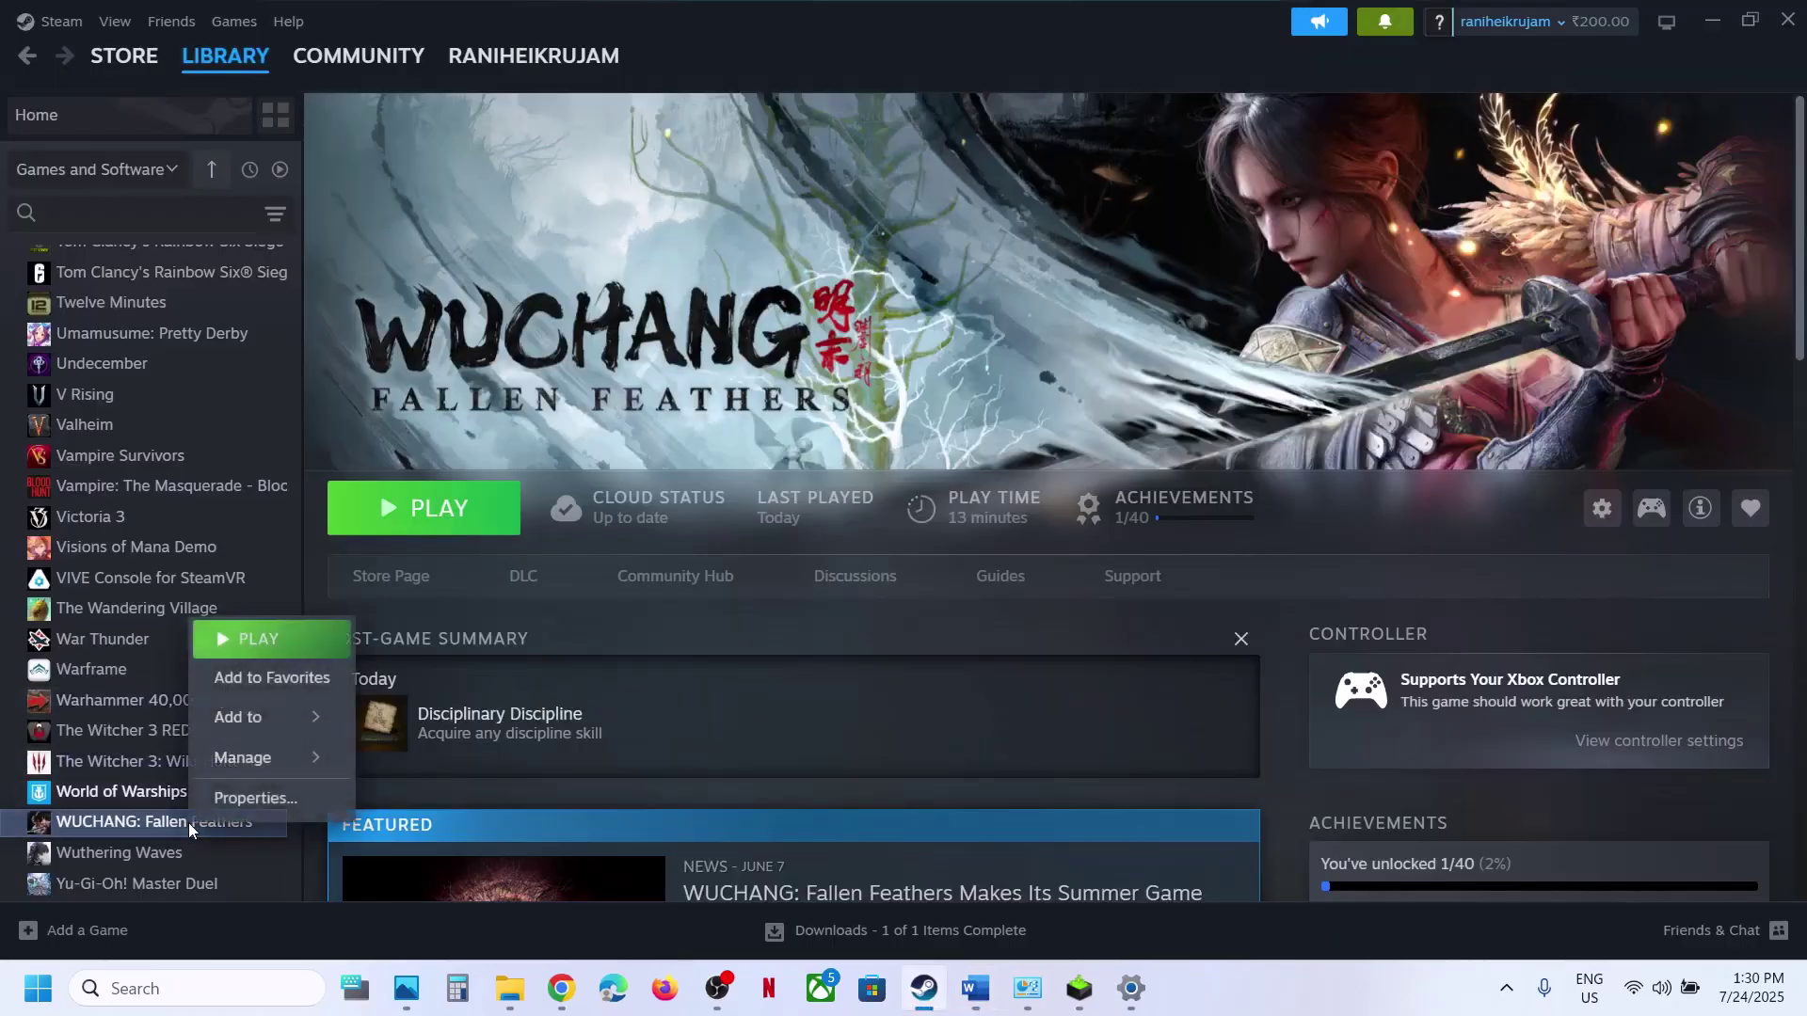
pyautogui.click(252, 797)
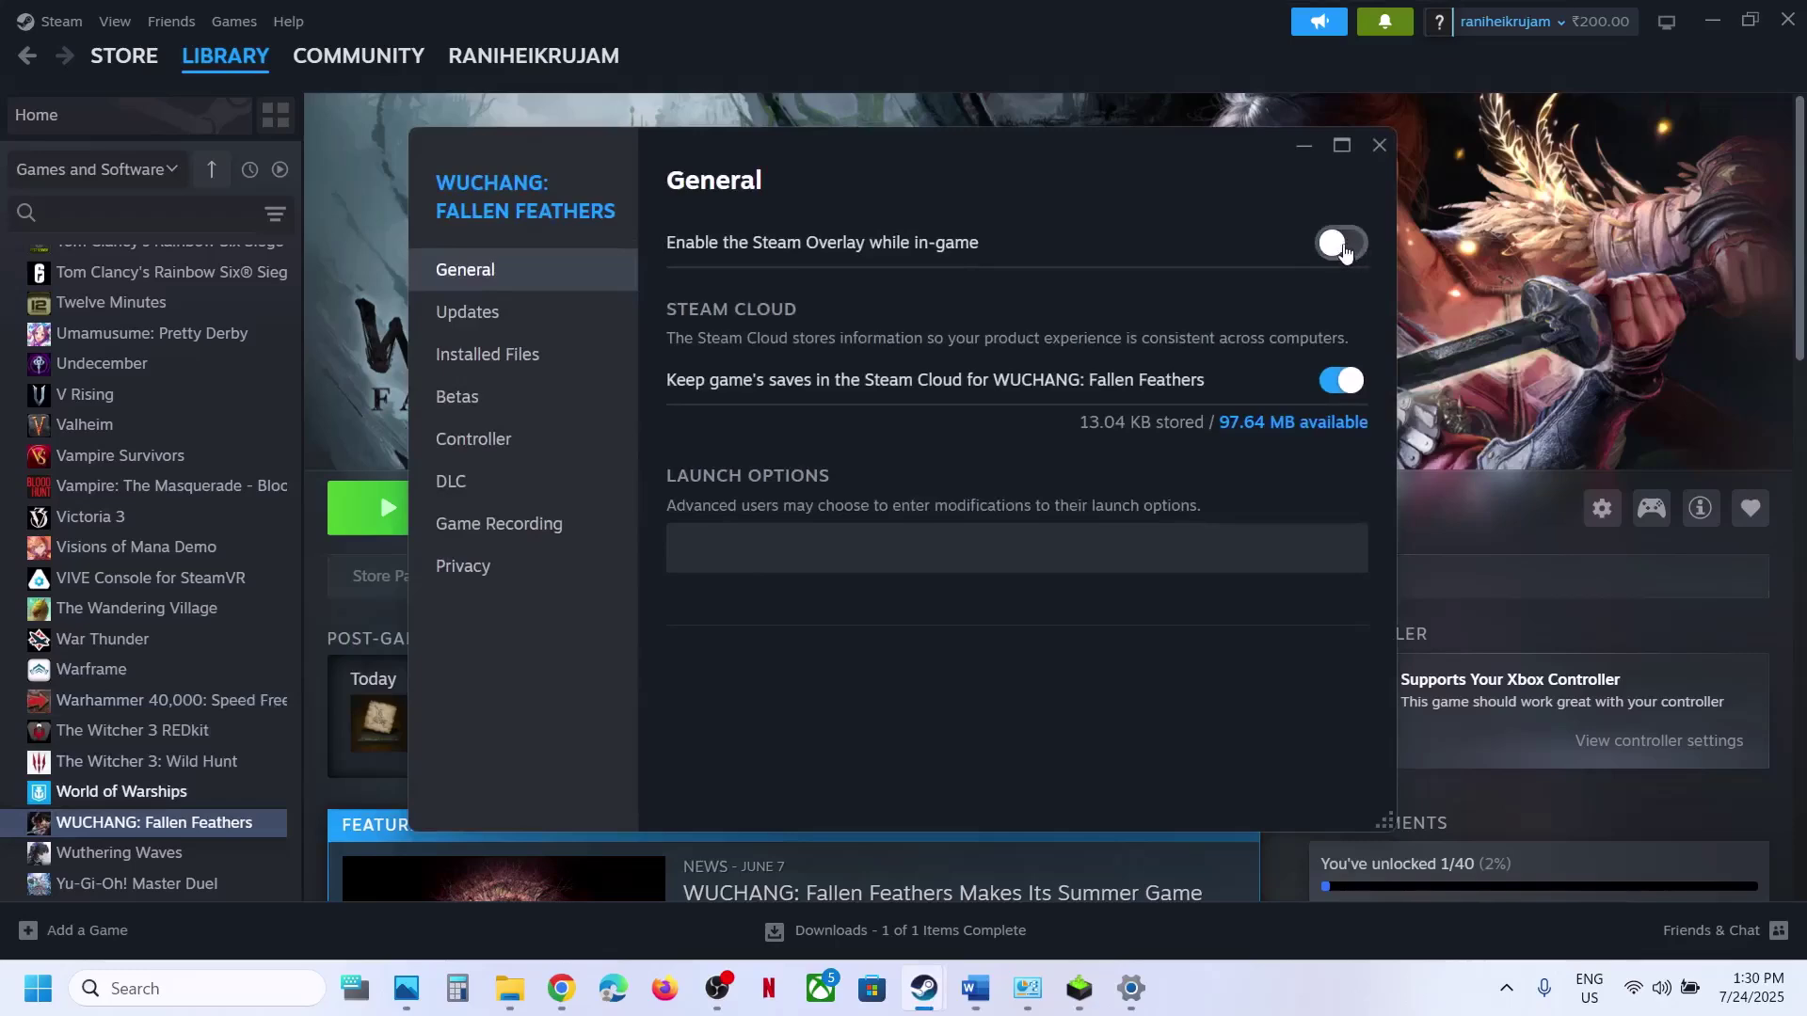
pyautogui.click(1377, 146)
# - Return to the Word document and read which overlay apps Step 19 says to close, including Discord and the Nvidia app
pyautogui.click(996, 991)
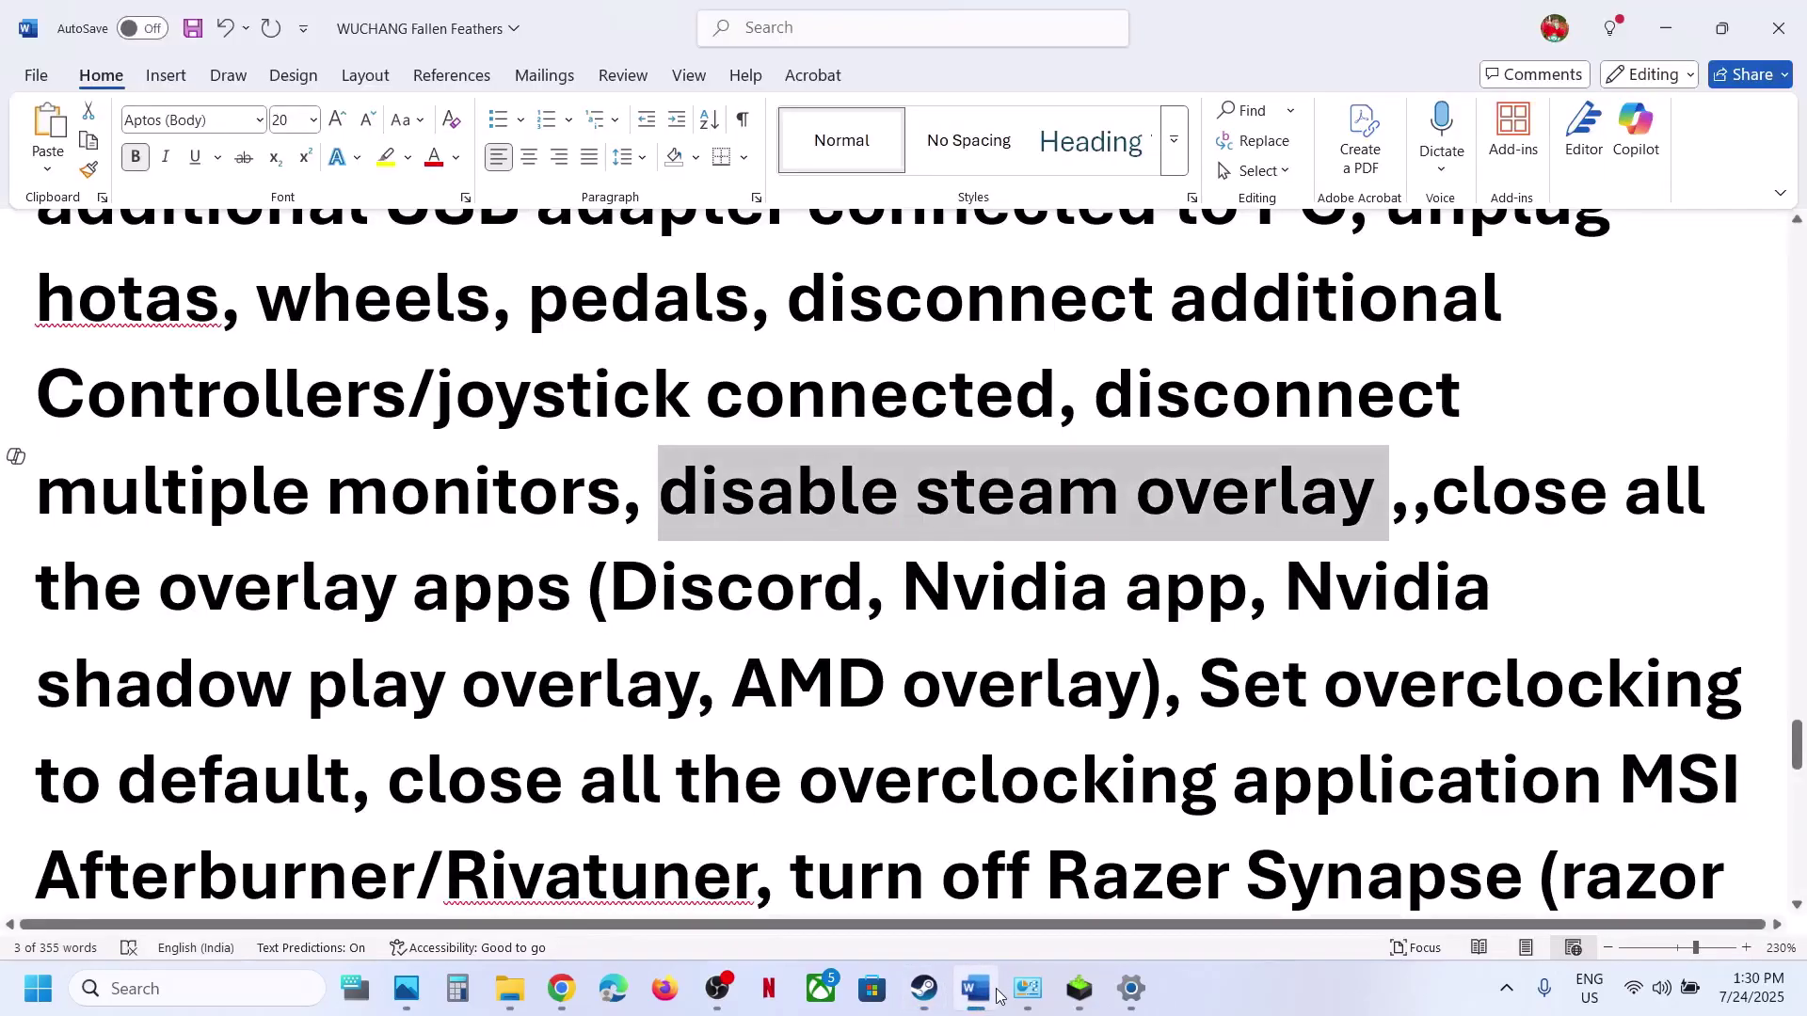
pyautogui.doubleClick(717, 595)
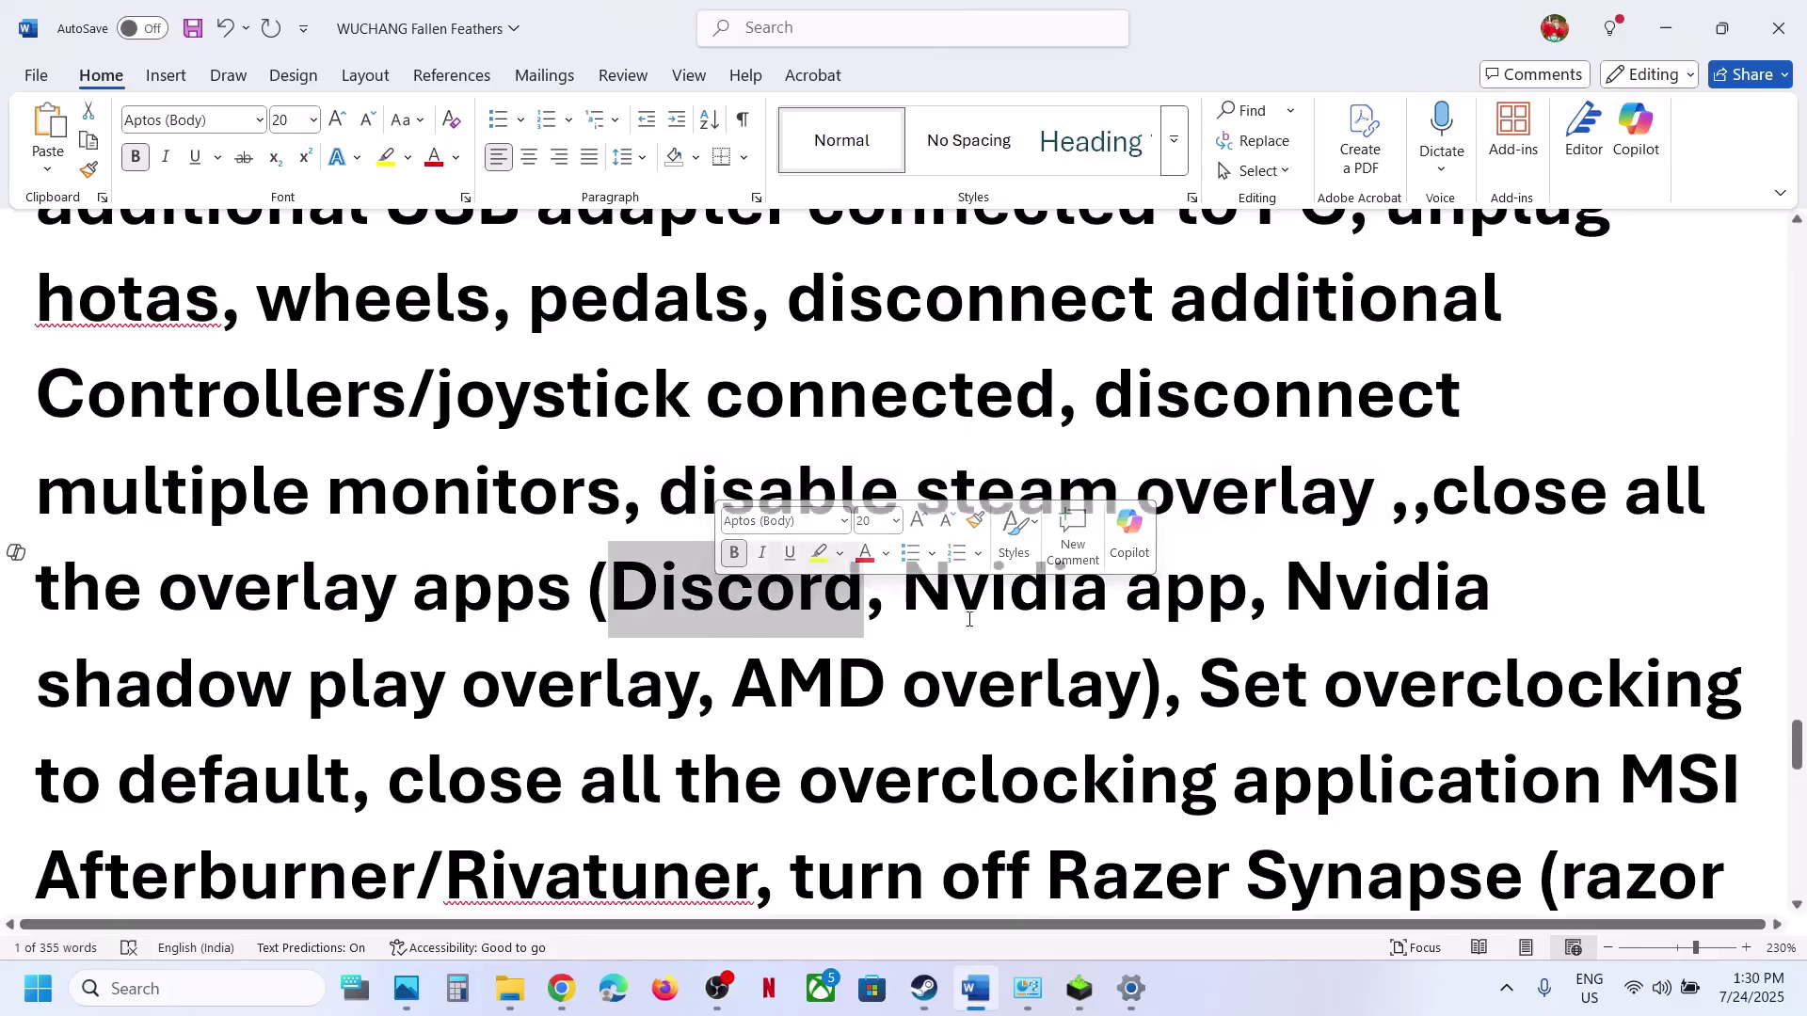
pyautogui.moveTo(909, 607); pyautogui.dragTo(1174, 612)
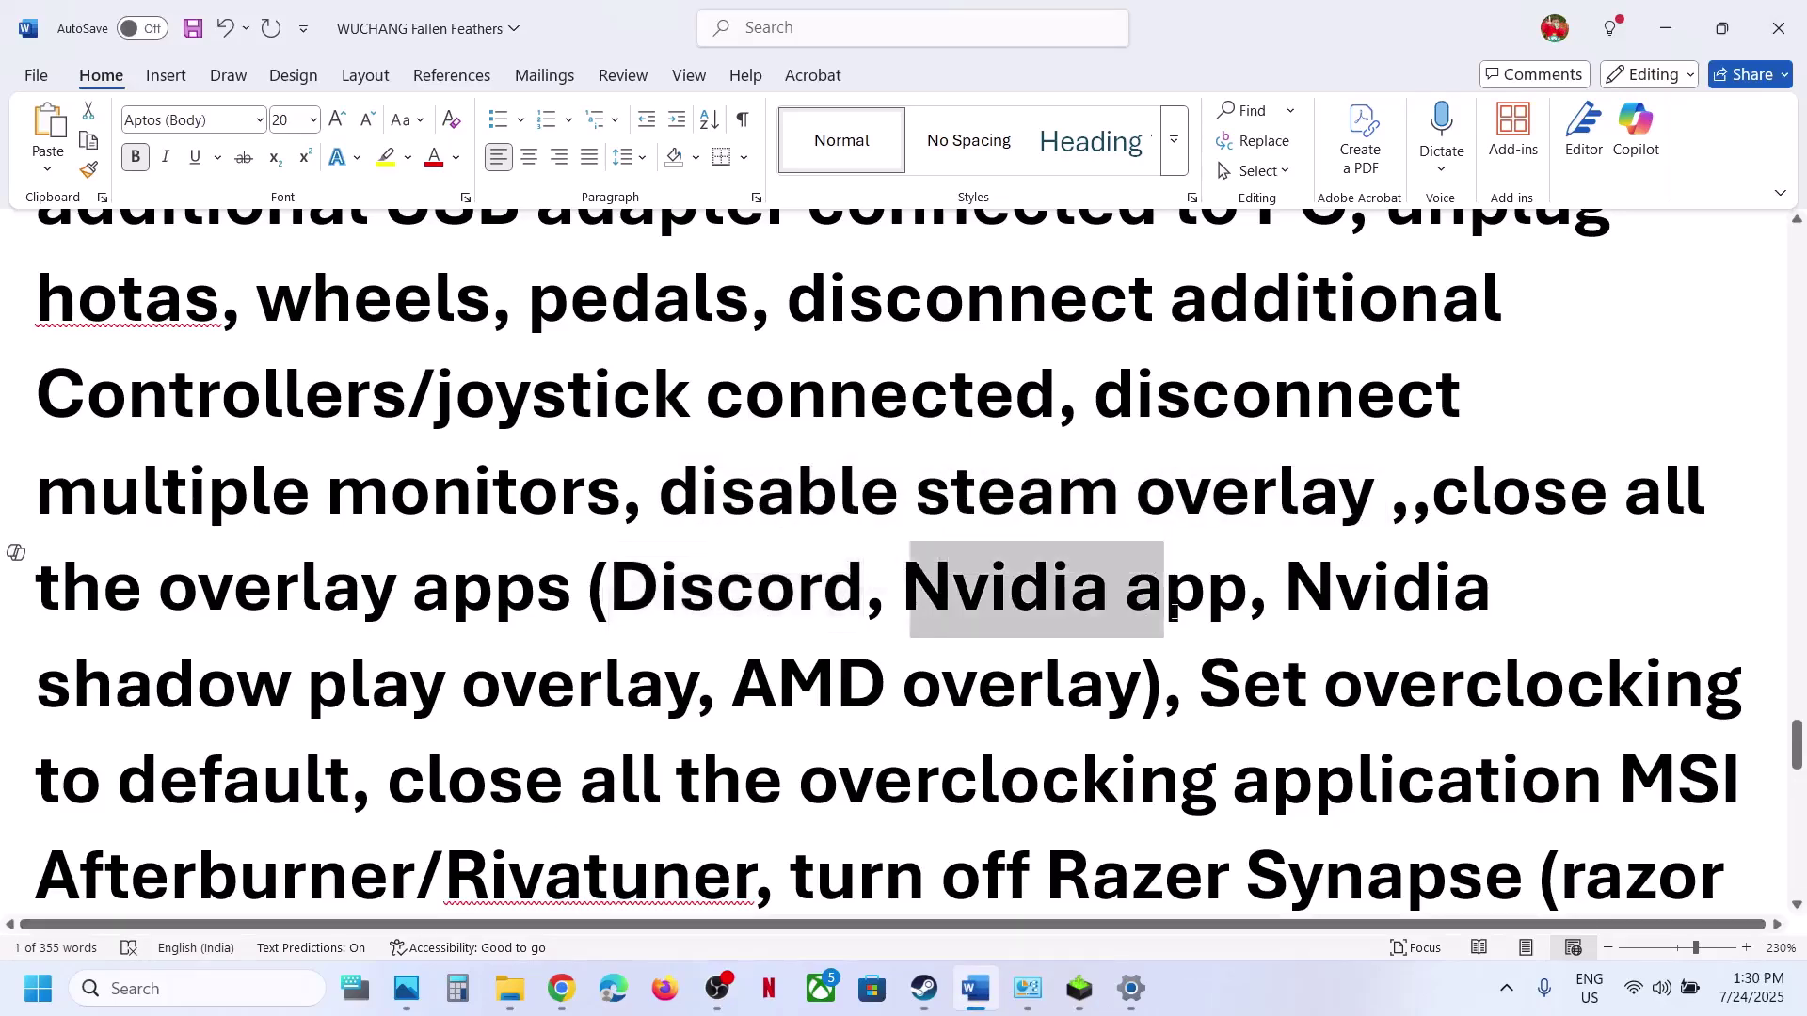
pyautogui.click(270, 990)
pyautogui.write('nv')
pyautogui.press('BackSpace')
pyautogui.write('iva Bupa')
pyautogui.press('Return')
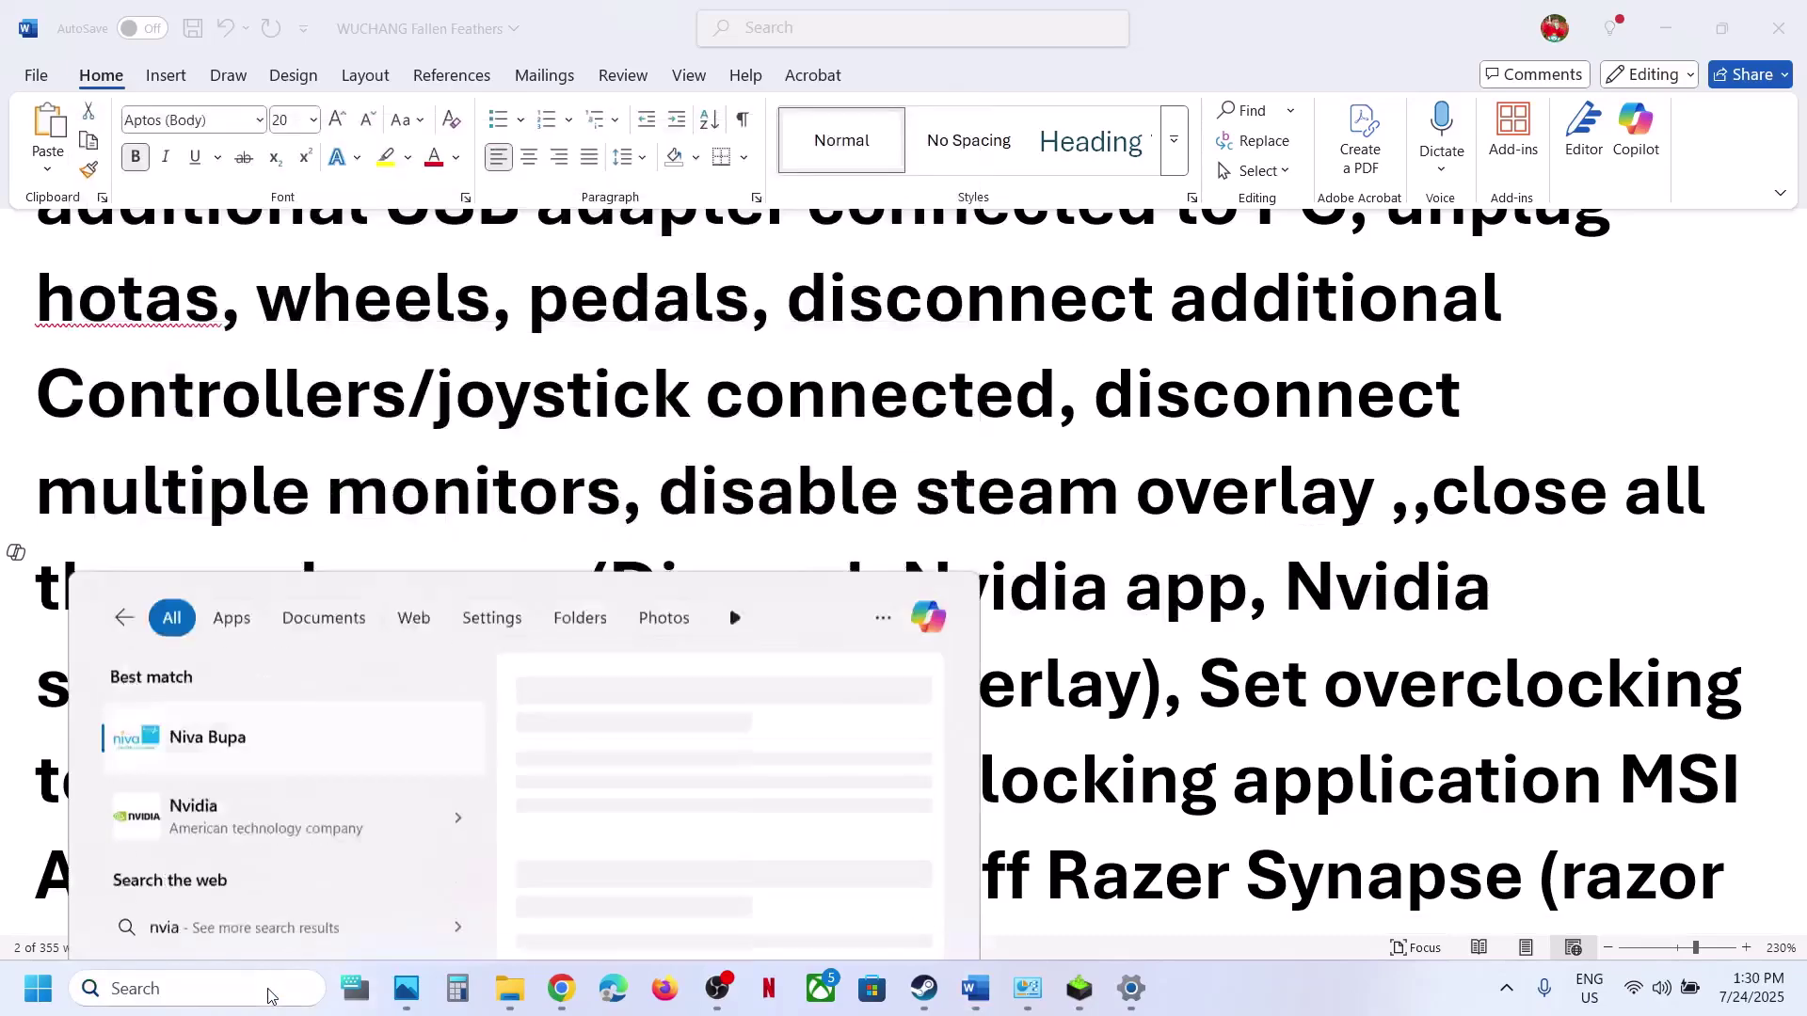
pyautogui.hotkey('alt', 'Tab')
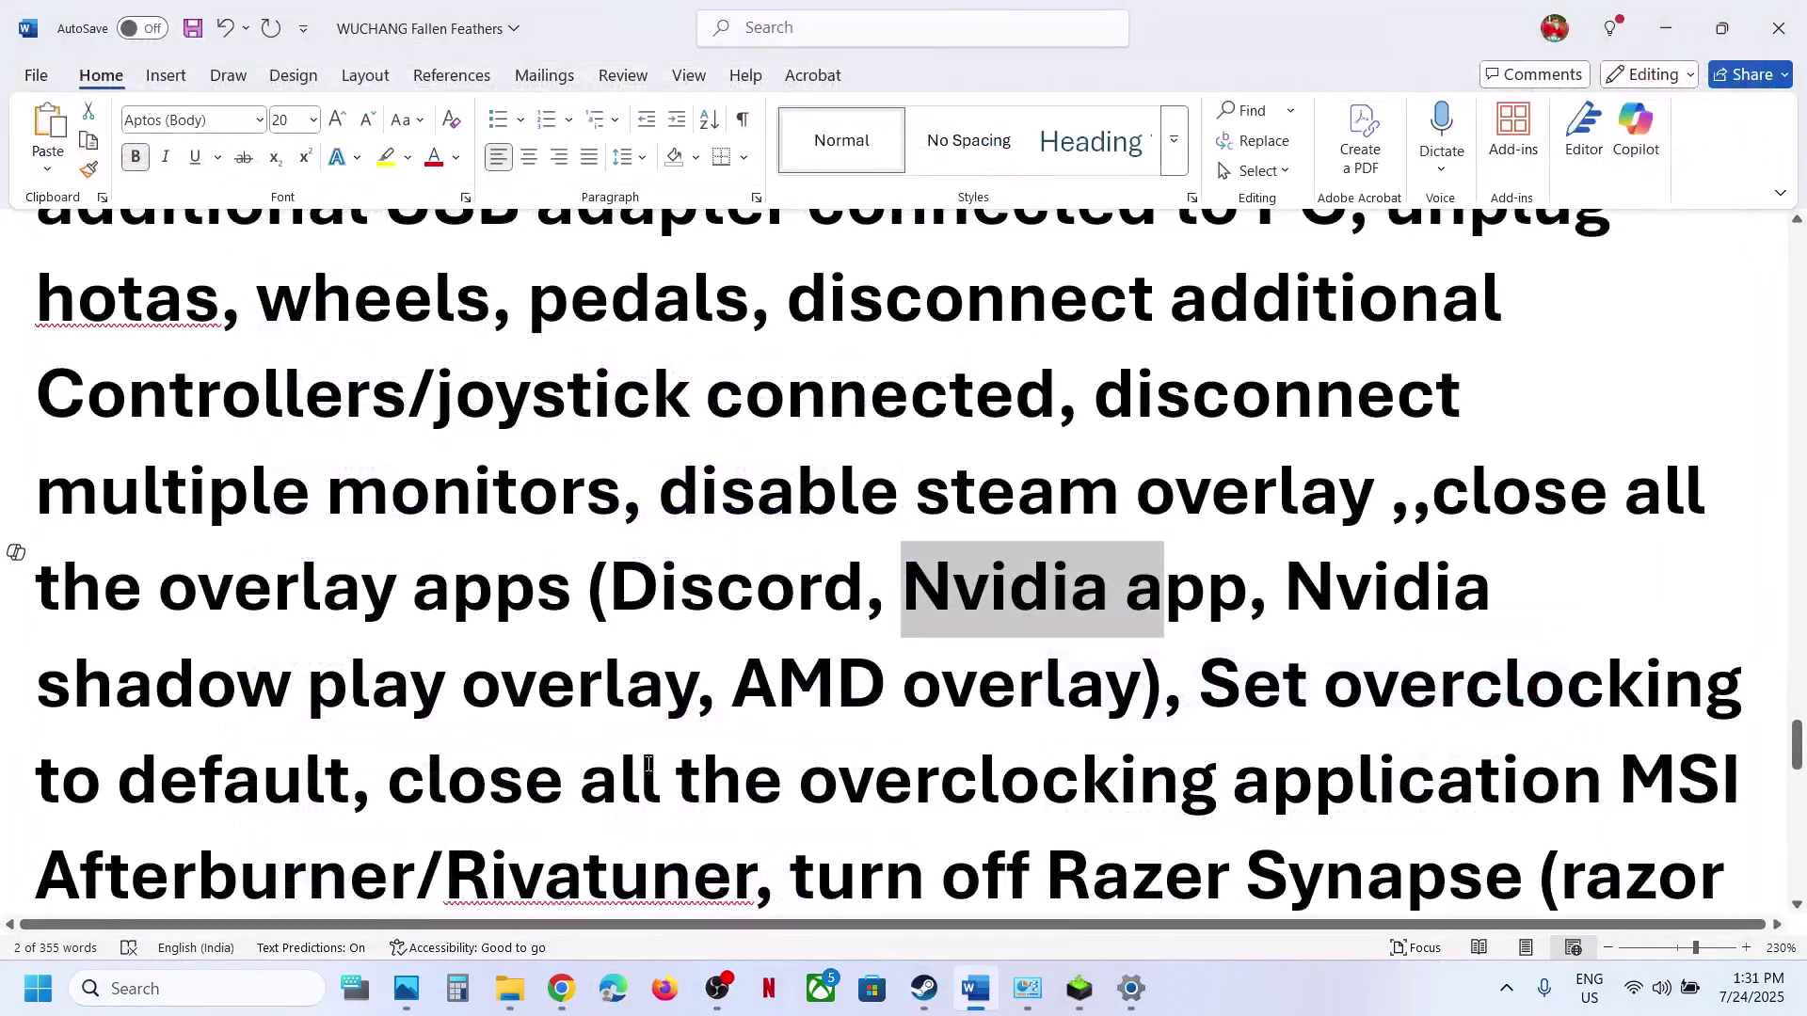
# - Open the NVIDIA App, check the NVIDIA overlay setting among its features, and close the app
pyautogui.click(261, 995)
pyautogui.write('nvi')
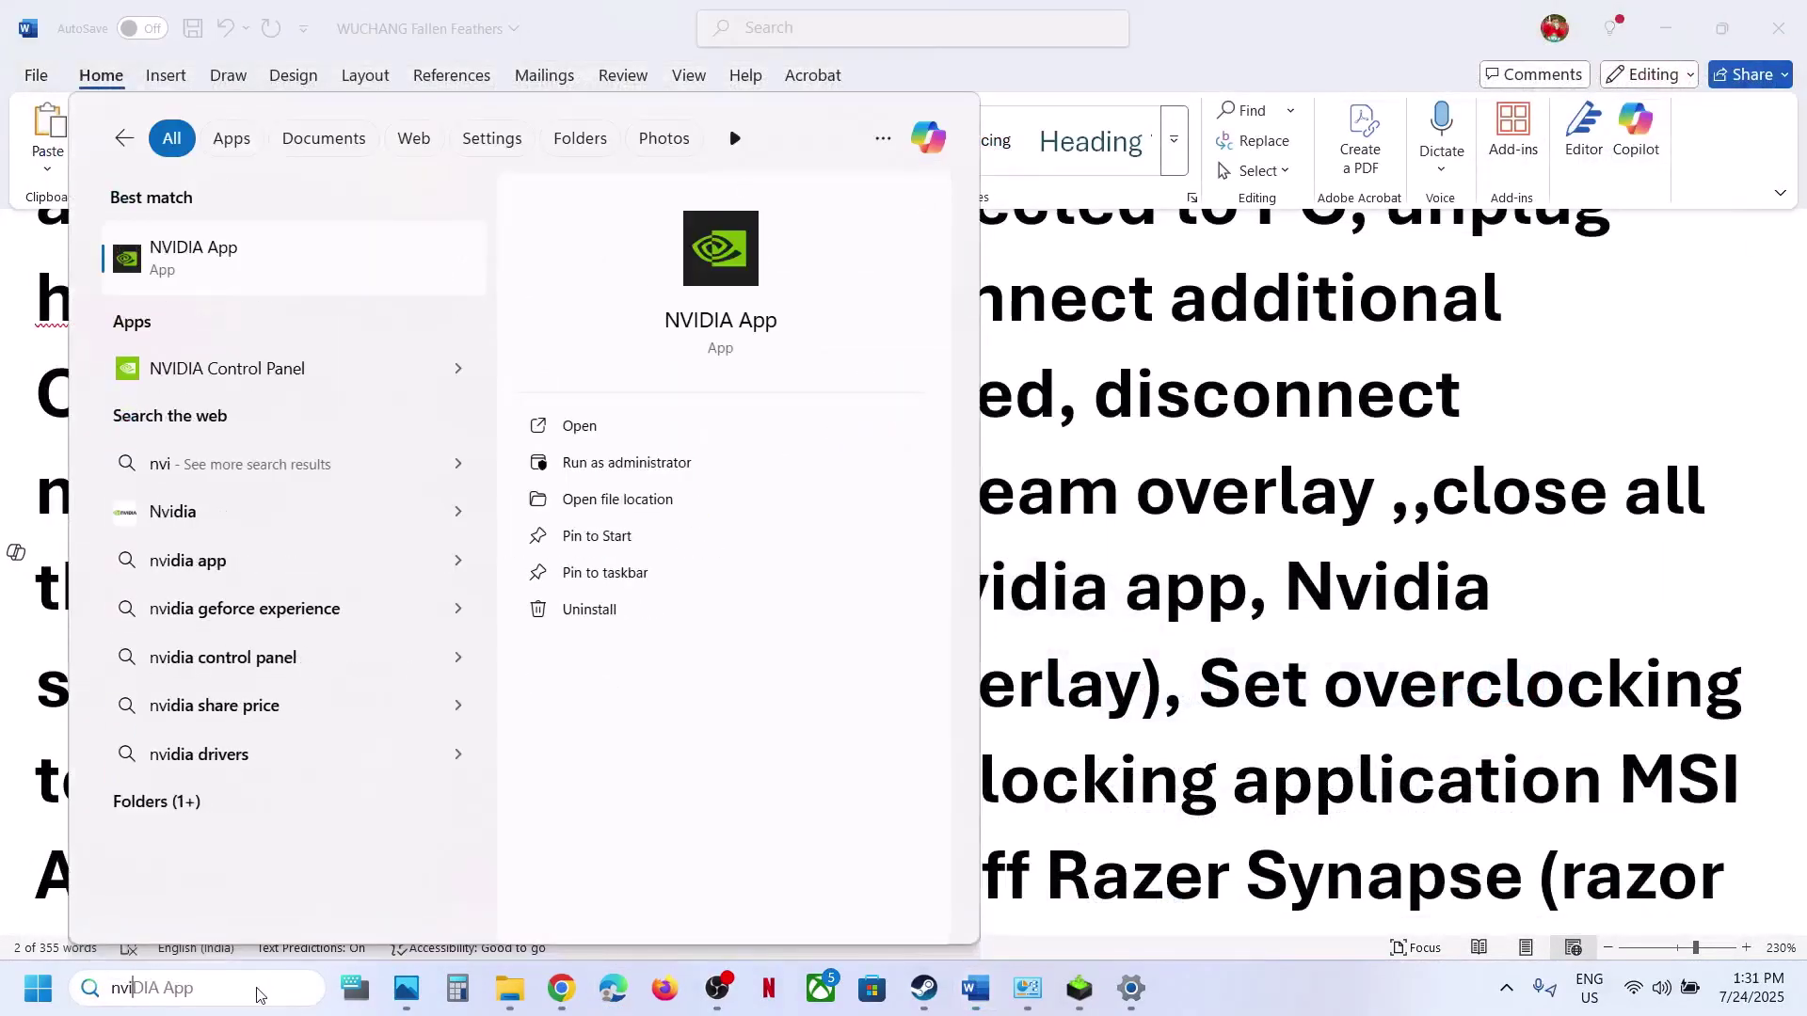
pyautogui.press('Return')
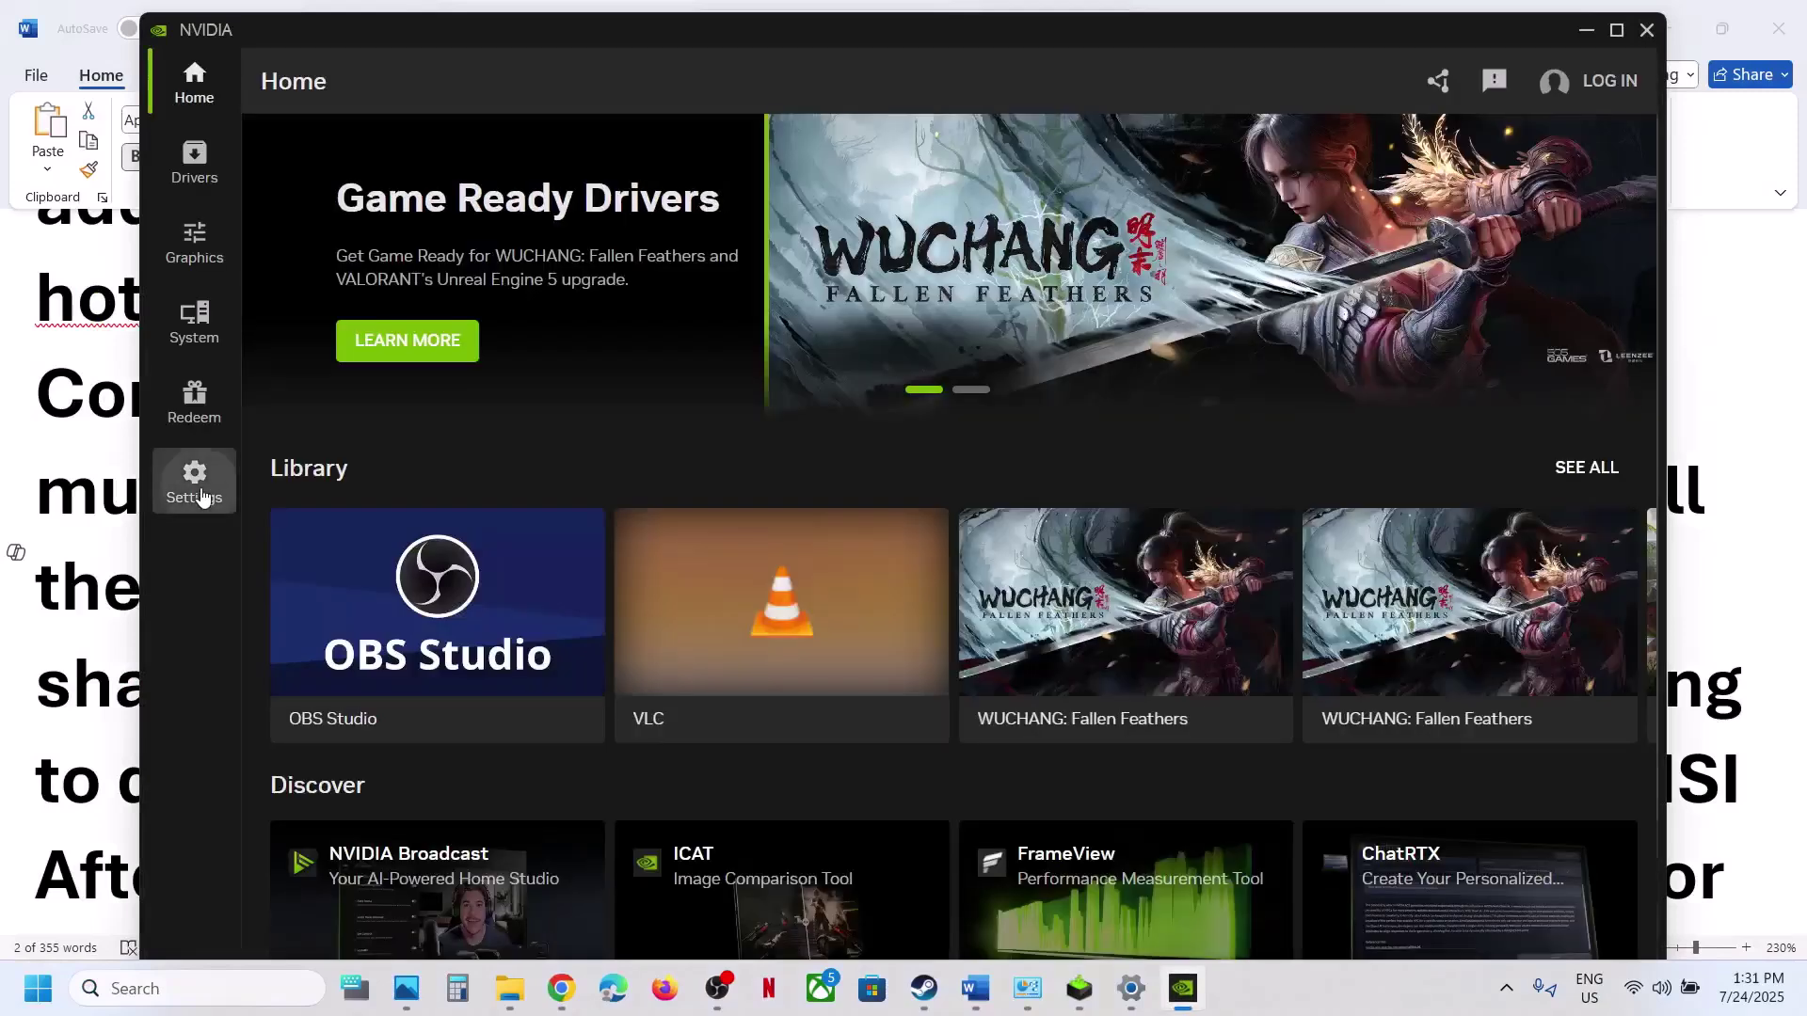
pyautogui.click(194, 480)
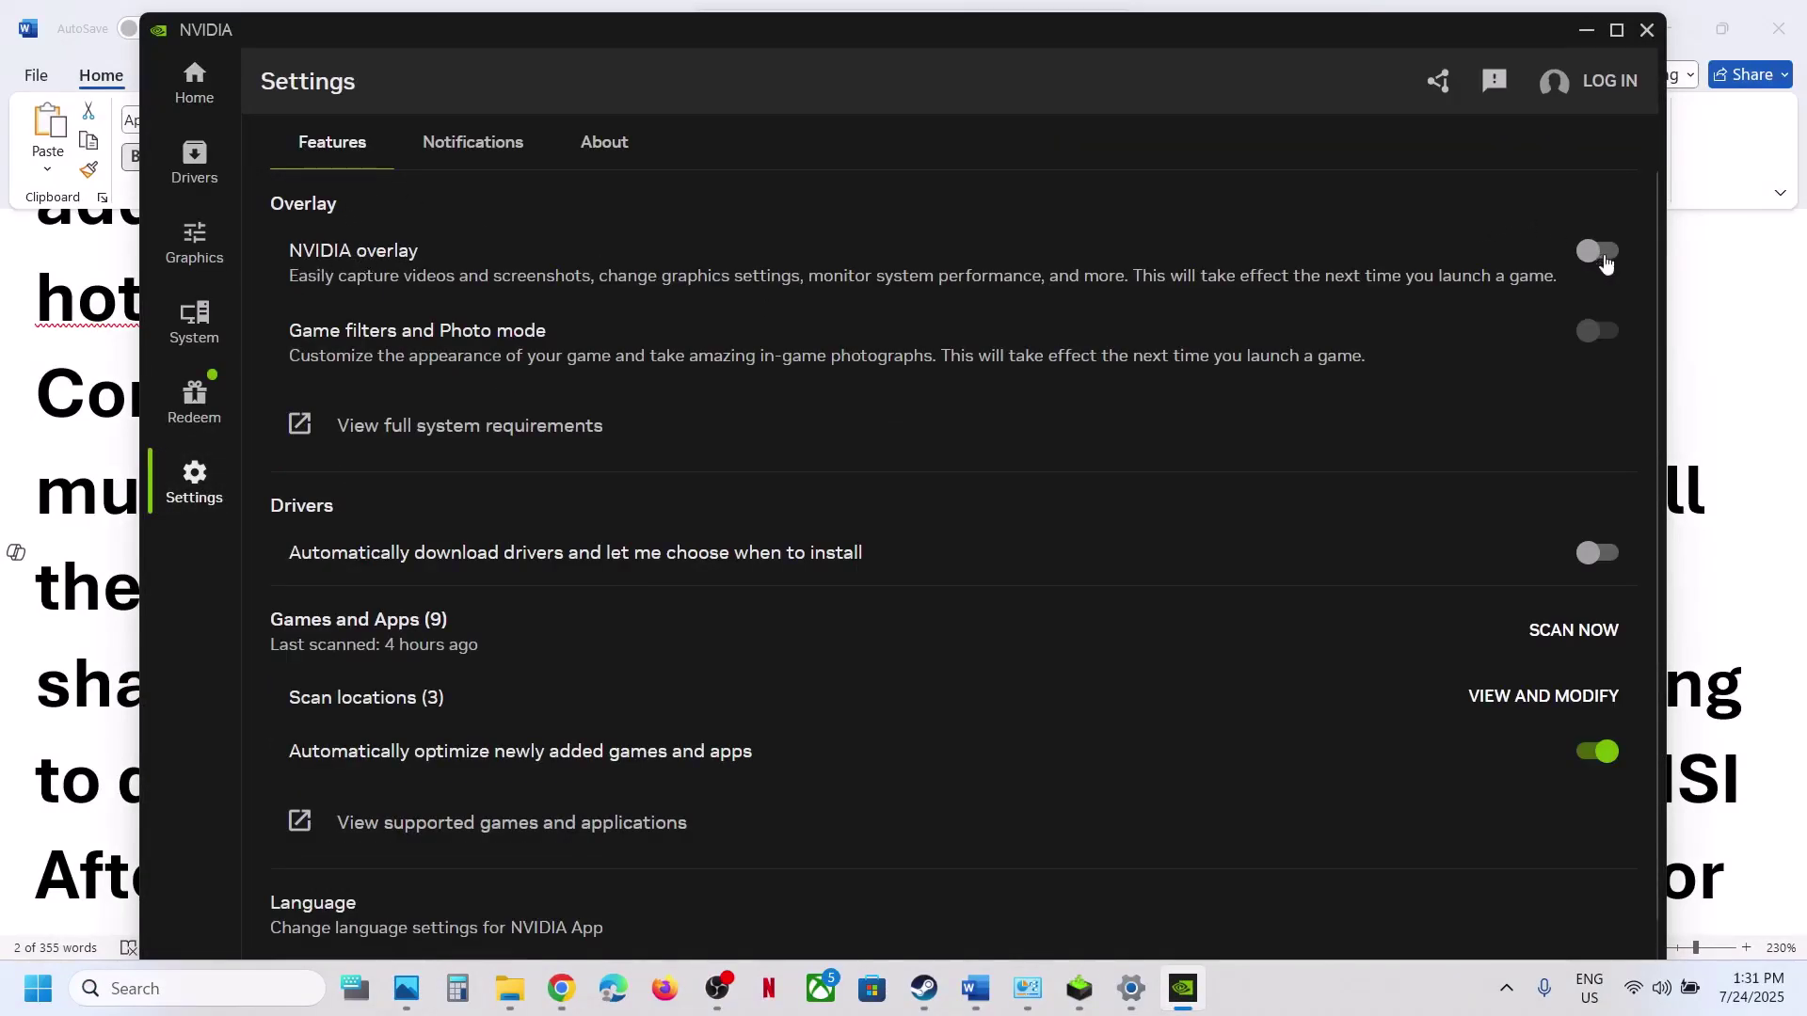
pyautogui.click(1655, 34)
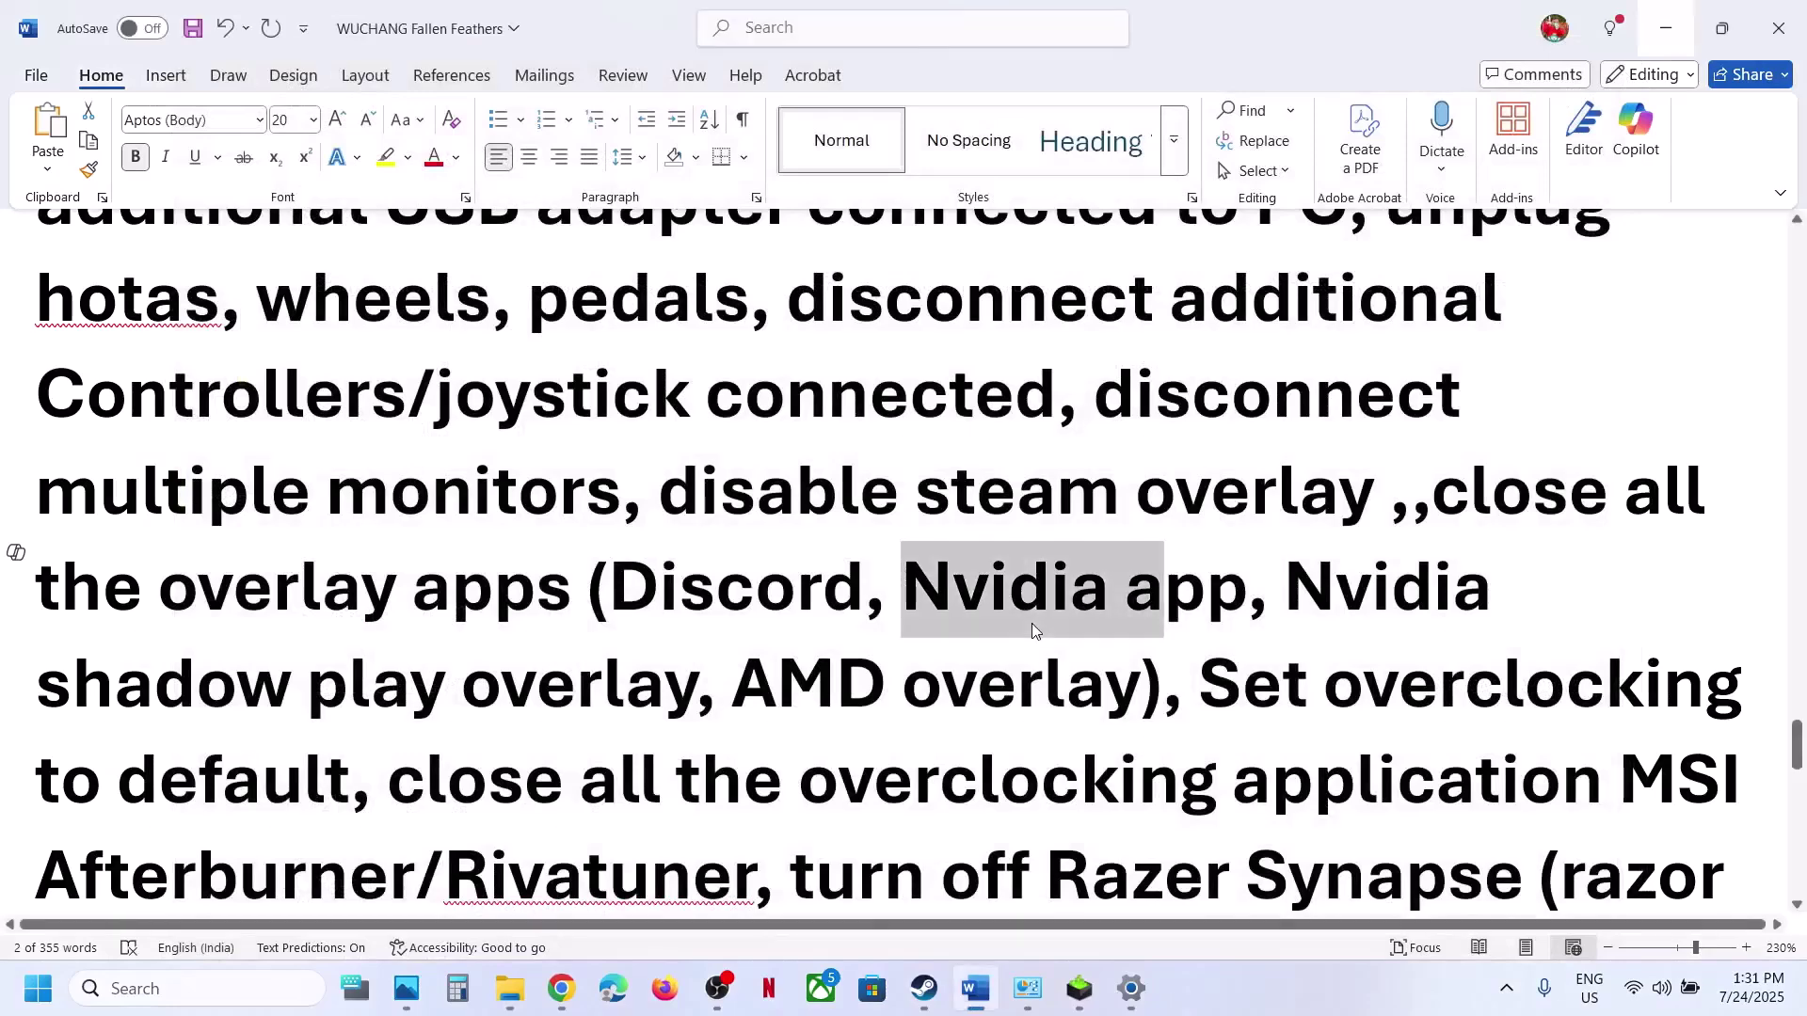
# - Read the rest of Step 19 on overclocking, Razer Synapse, third-party services and removing the undervolt
pyautogui.scroll(-3, 1033, 624)
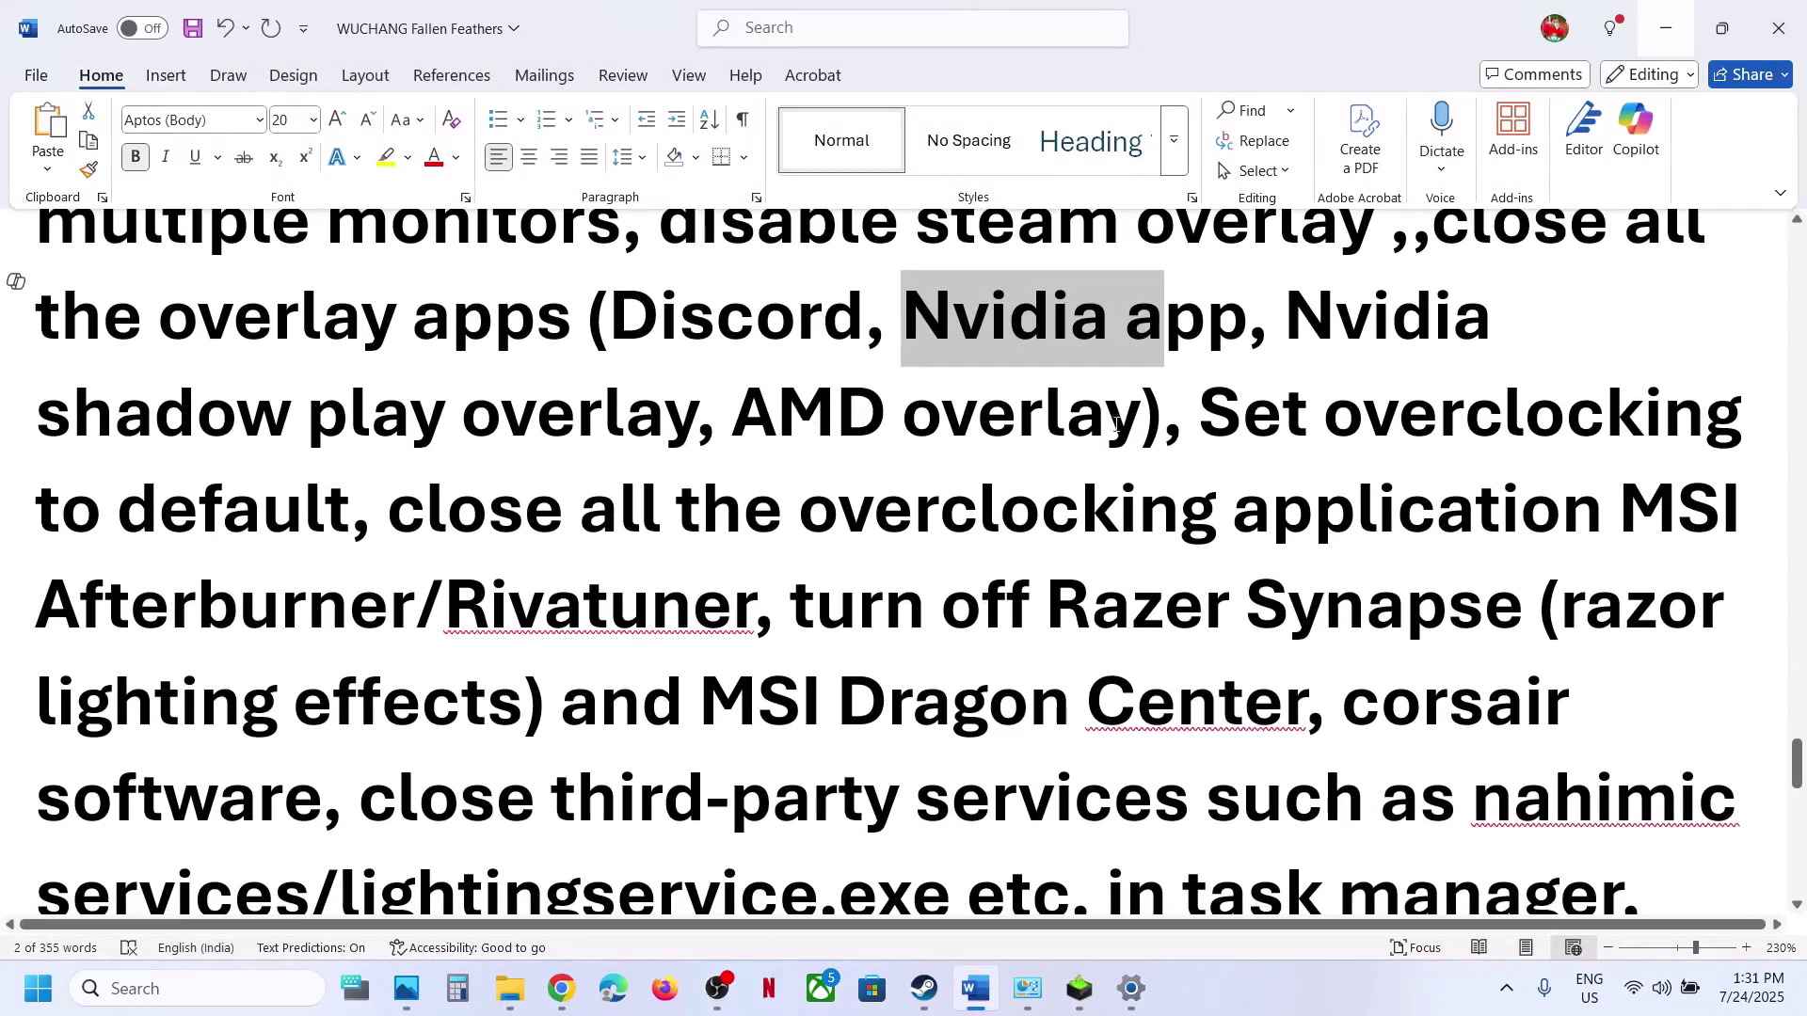
pyautogui.moveTo(1208, 423); pyautogui.dragTo(751, 607)
pyautogui.scroll(-2, 792, 387)
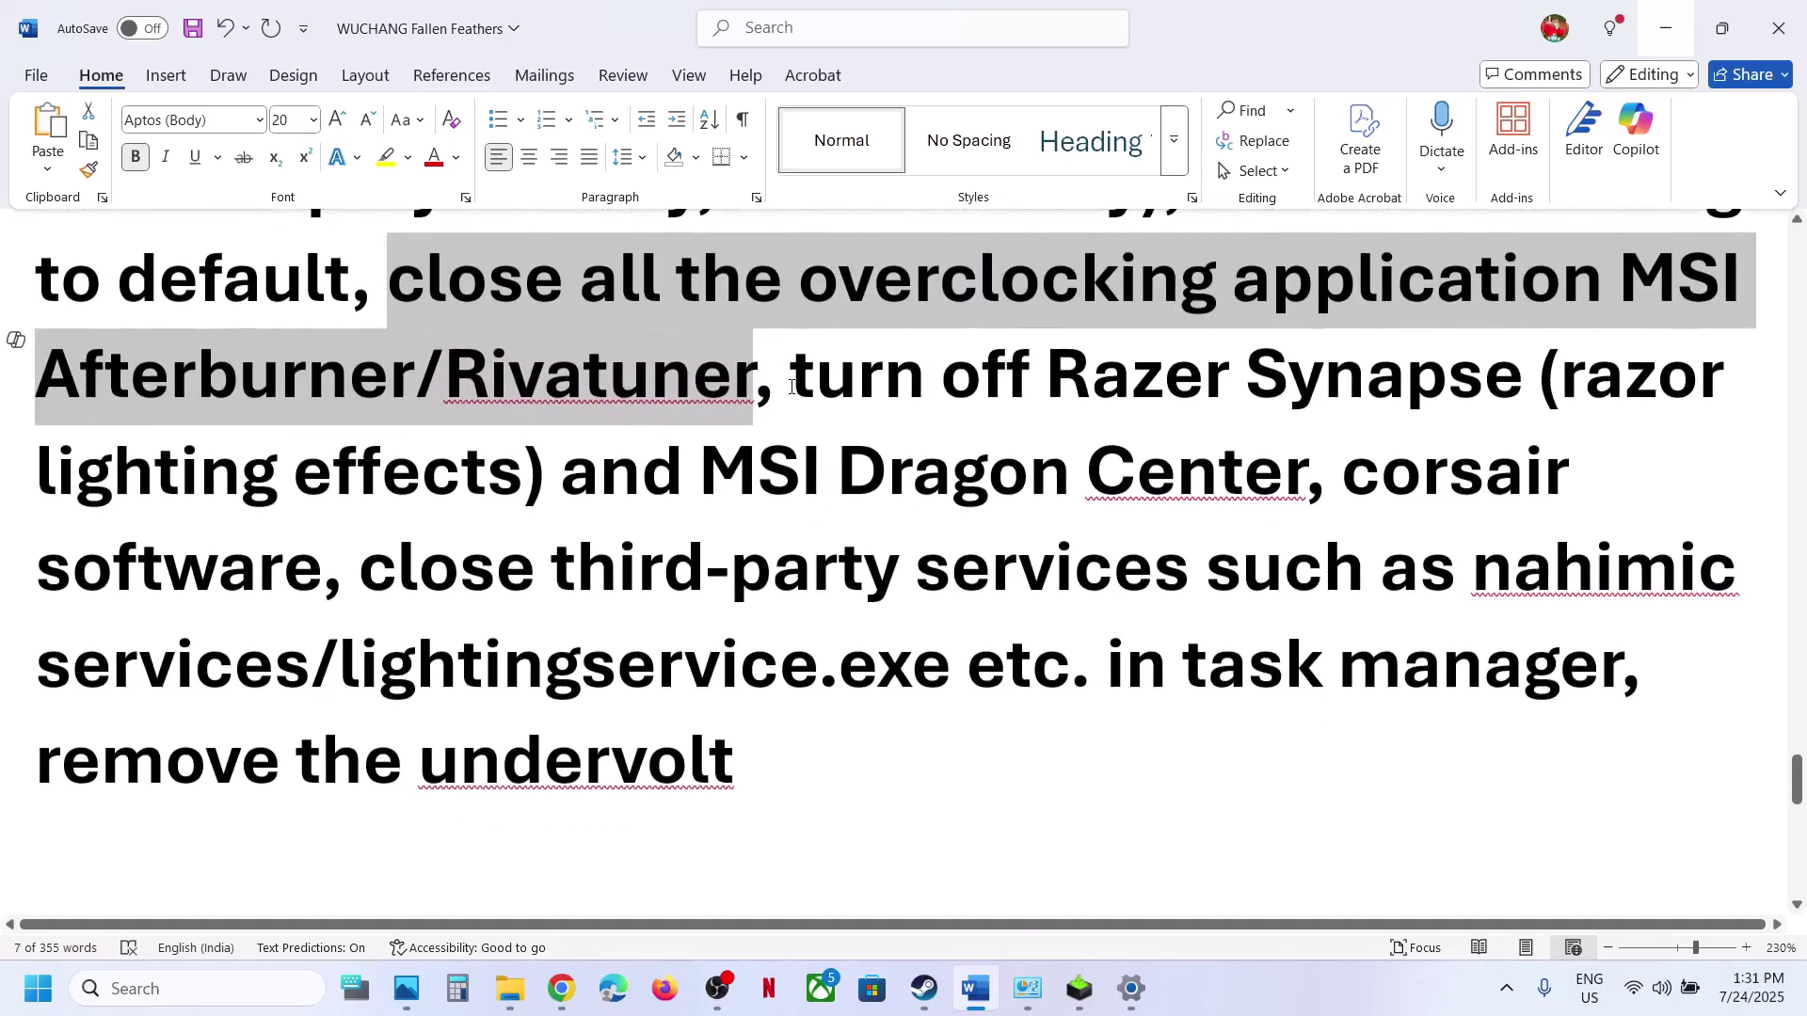
pyautogui.moveTo(788, 370); pyautogui.dragTo(1620, 664)
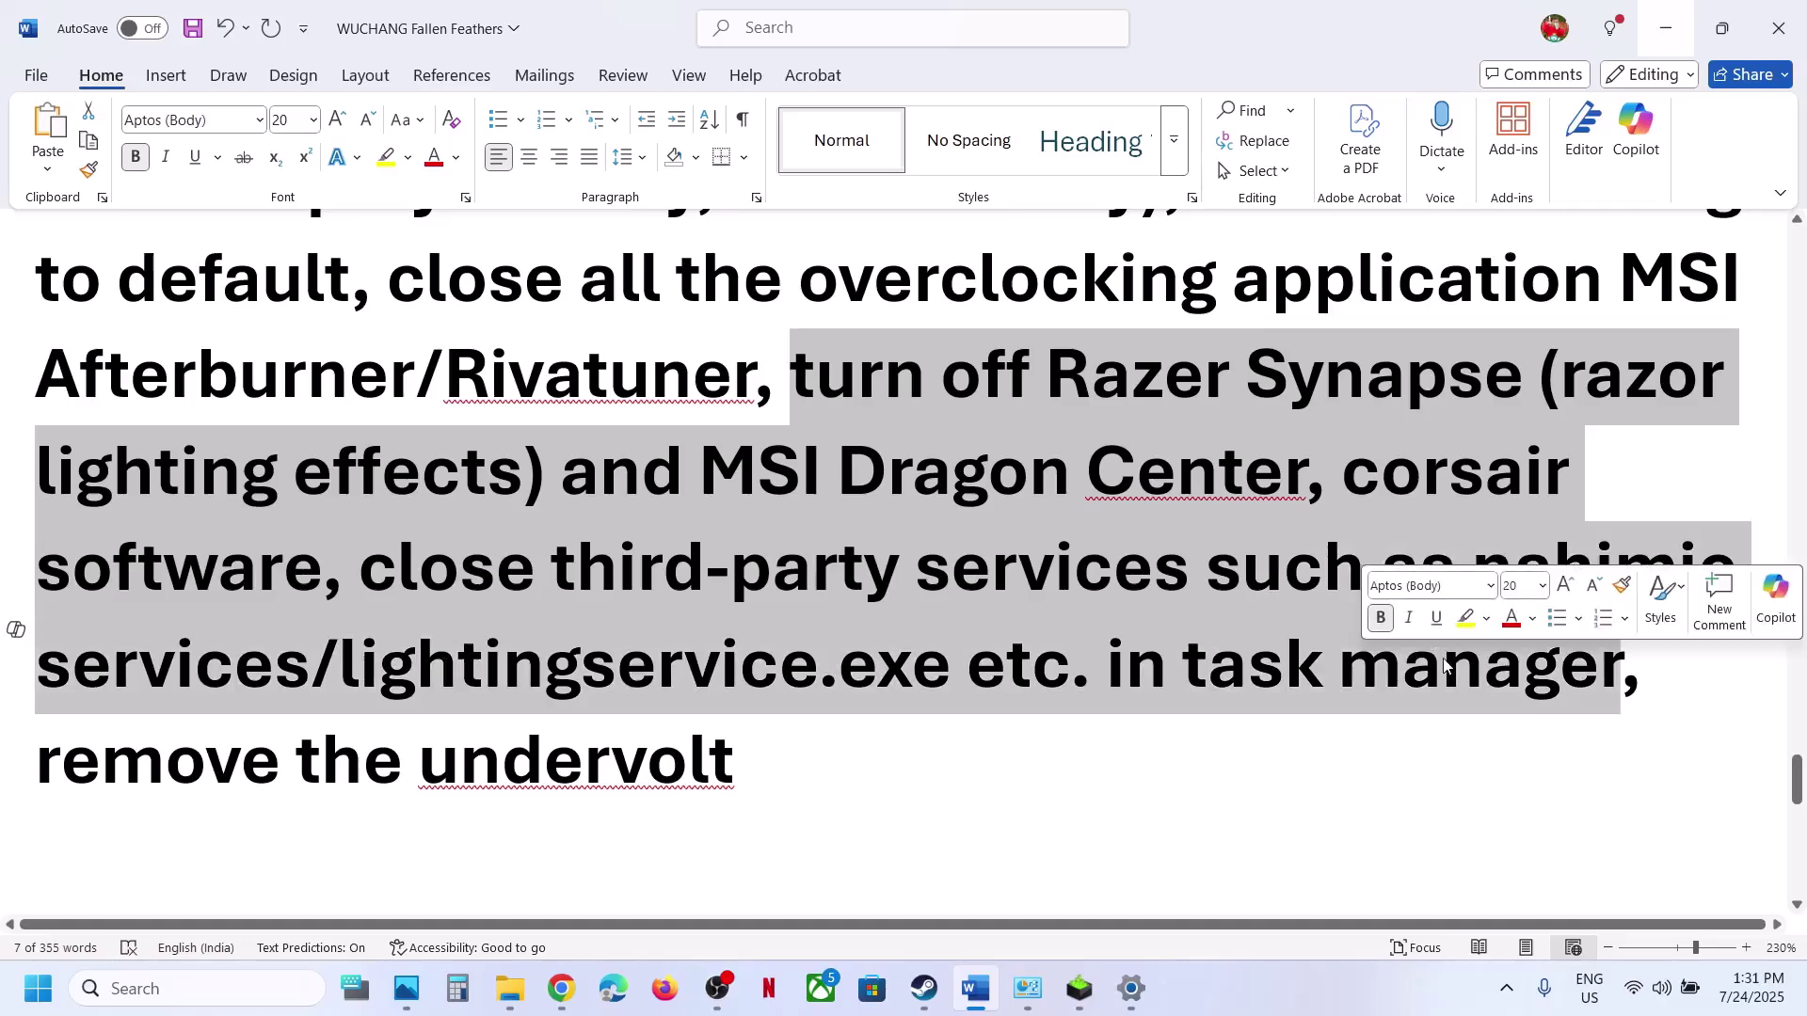
pyautogui.moveTo(164, 780); pyautogui.dragTo(790, 766)
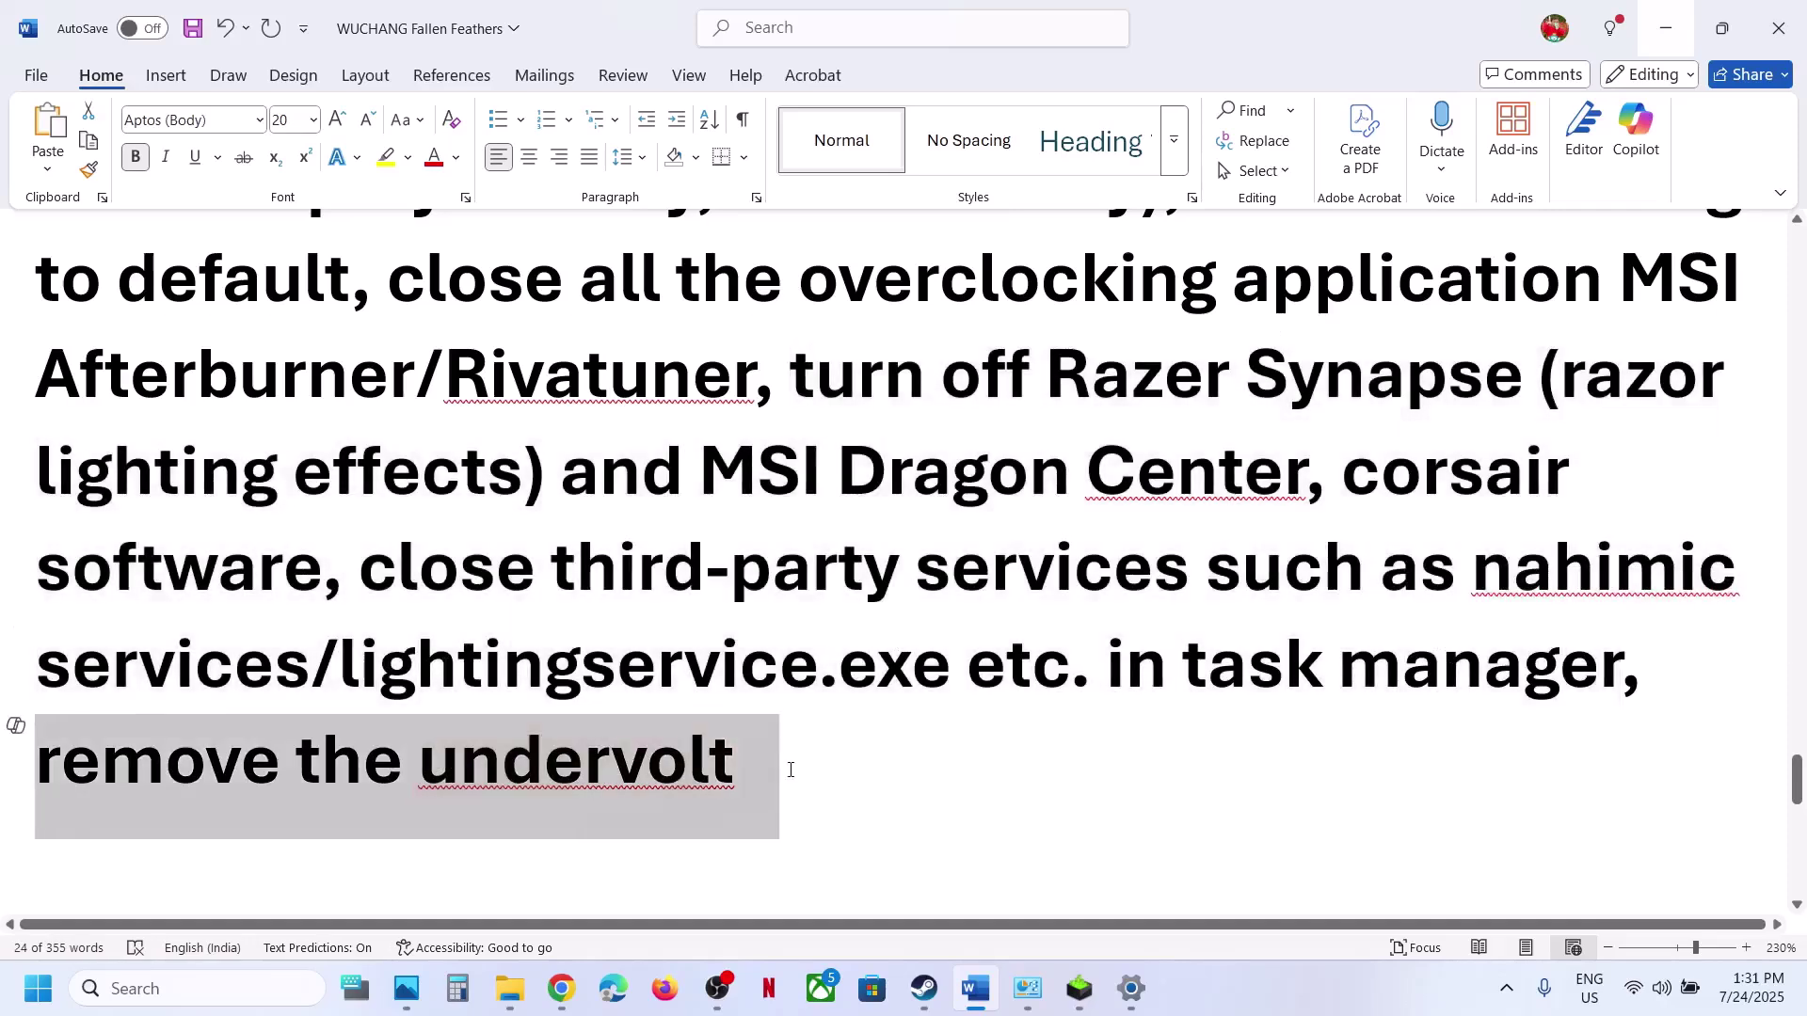
# - Read Step 20 on setting the game exe priority to high in the Word document
pyautogui.scroll(-6, 790, 768)
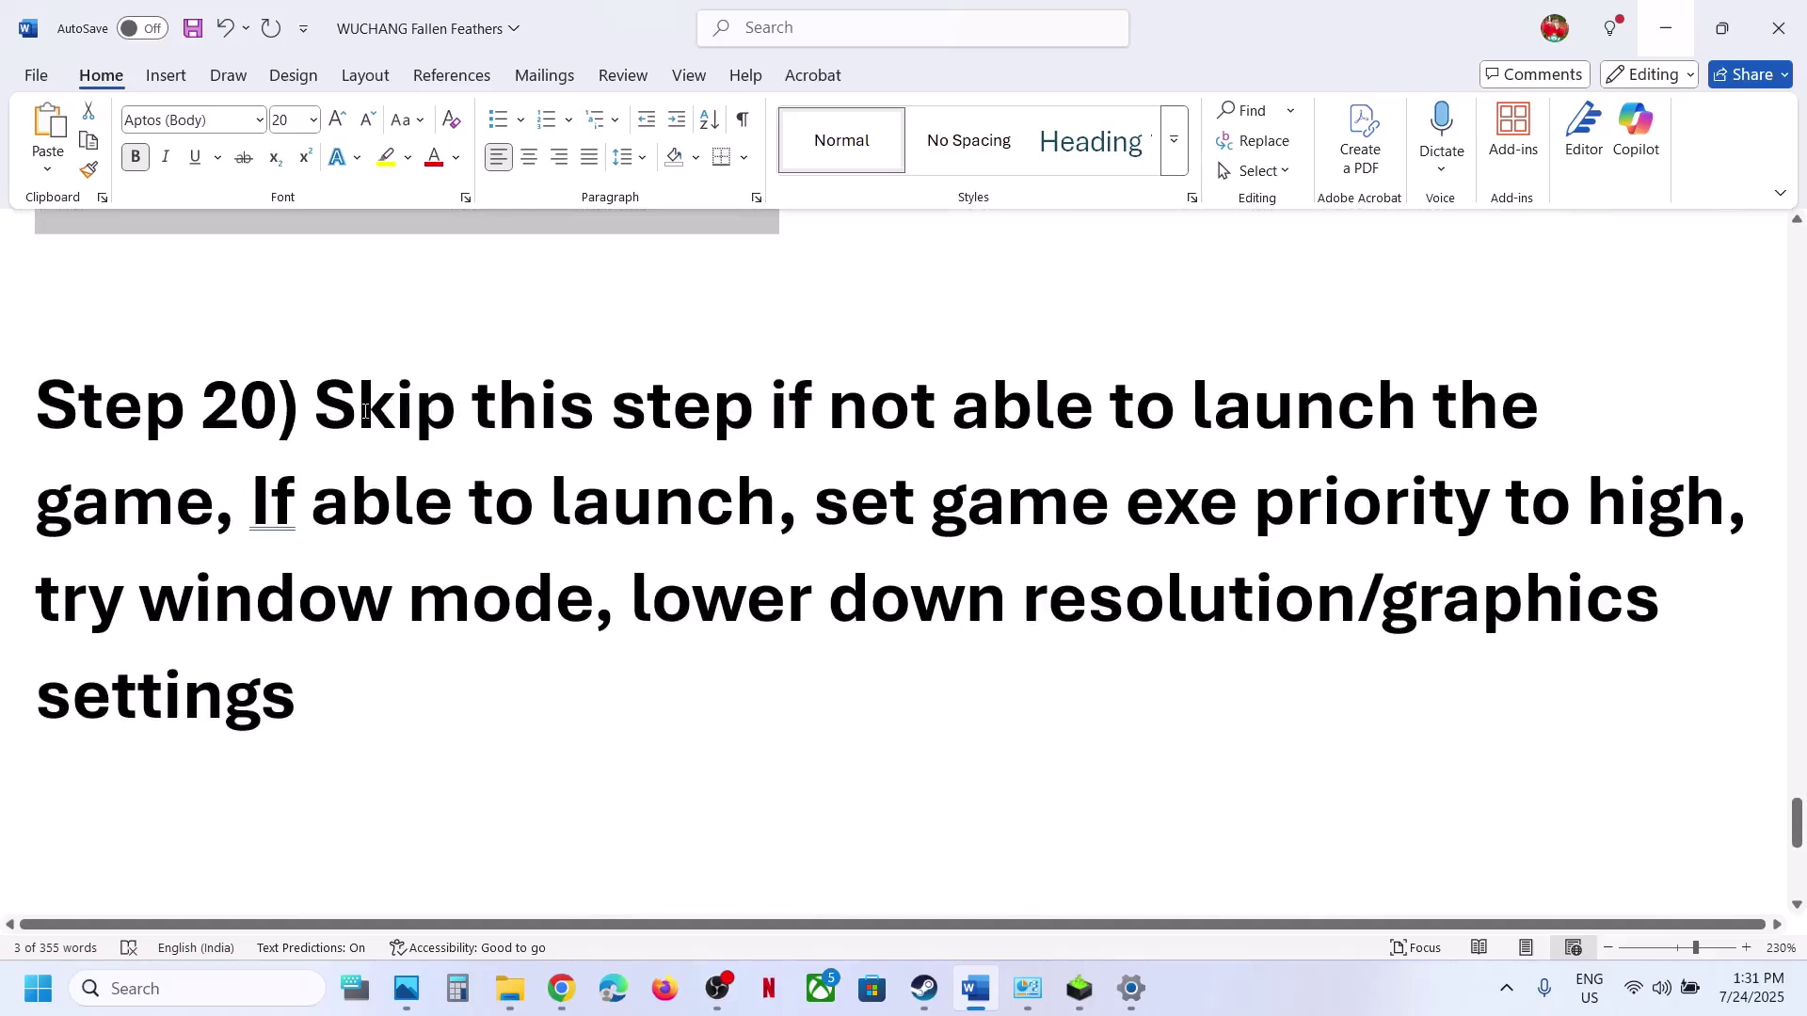
pyautogui.moveTo(365, 412); pyautogui.dragTo(946, 411)
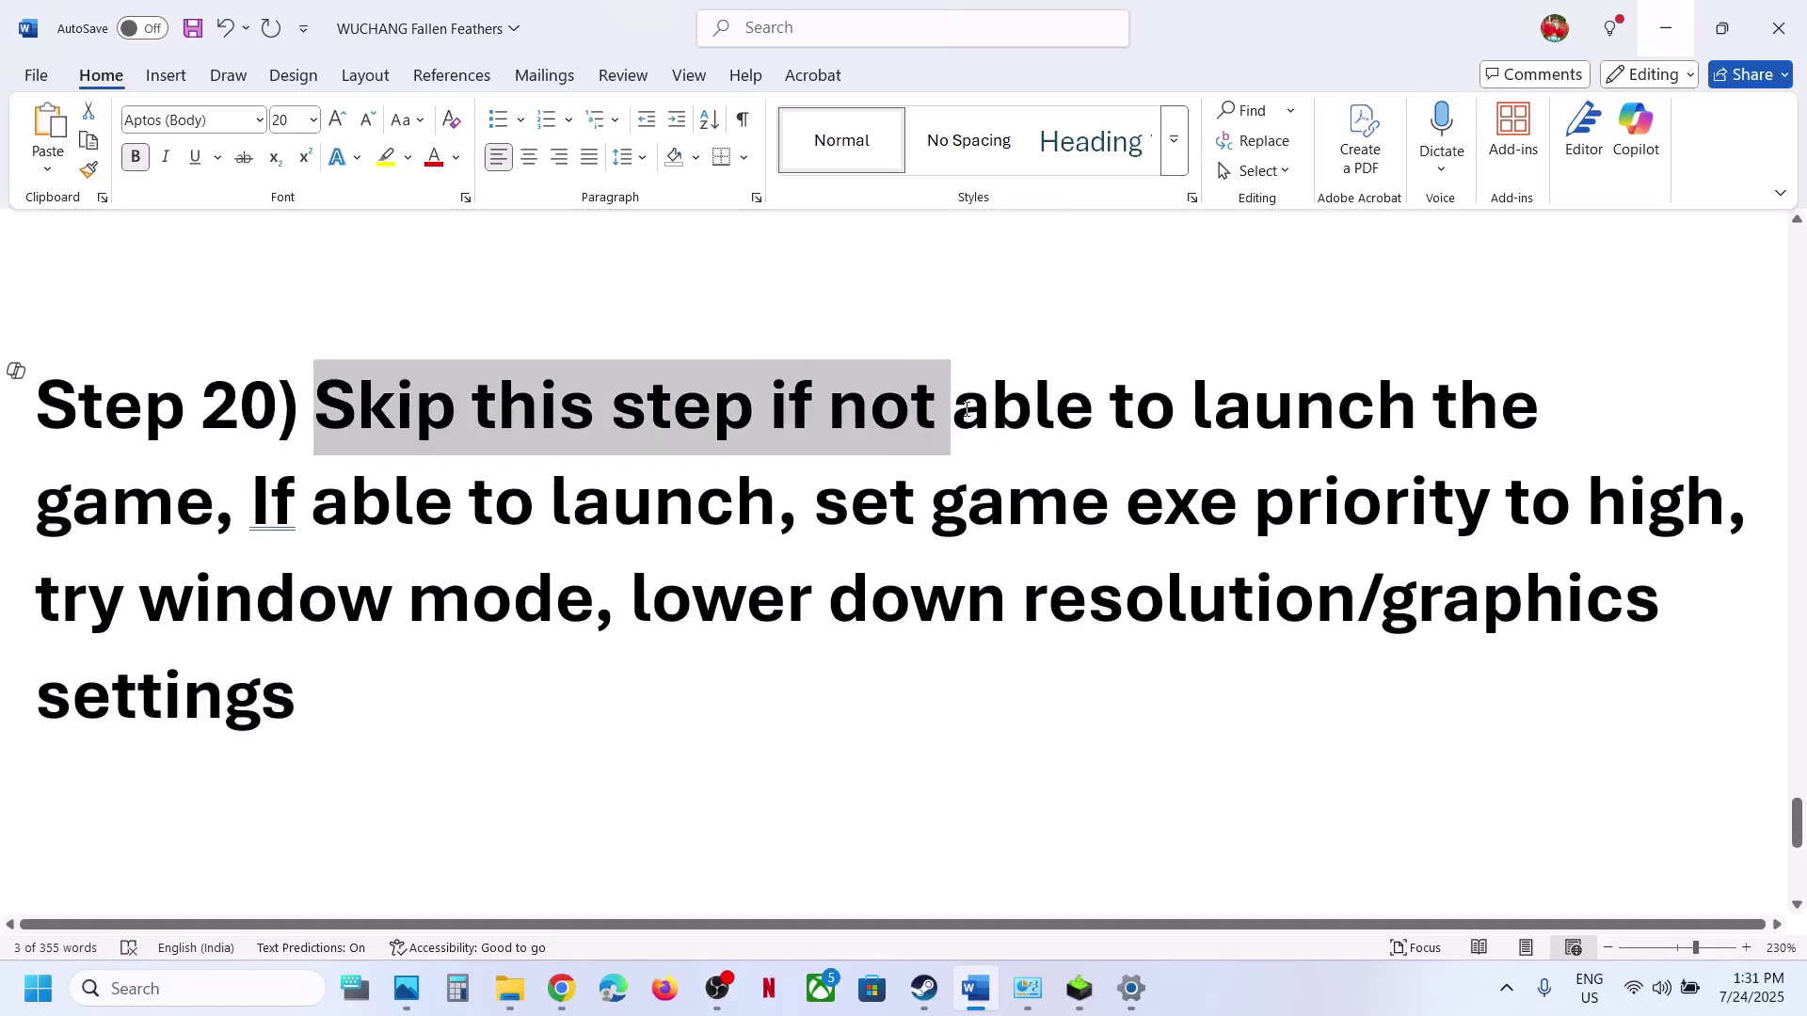
pyautogui.click(626, 405)
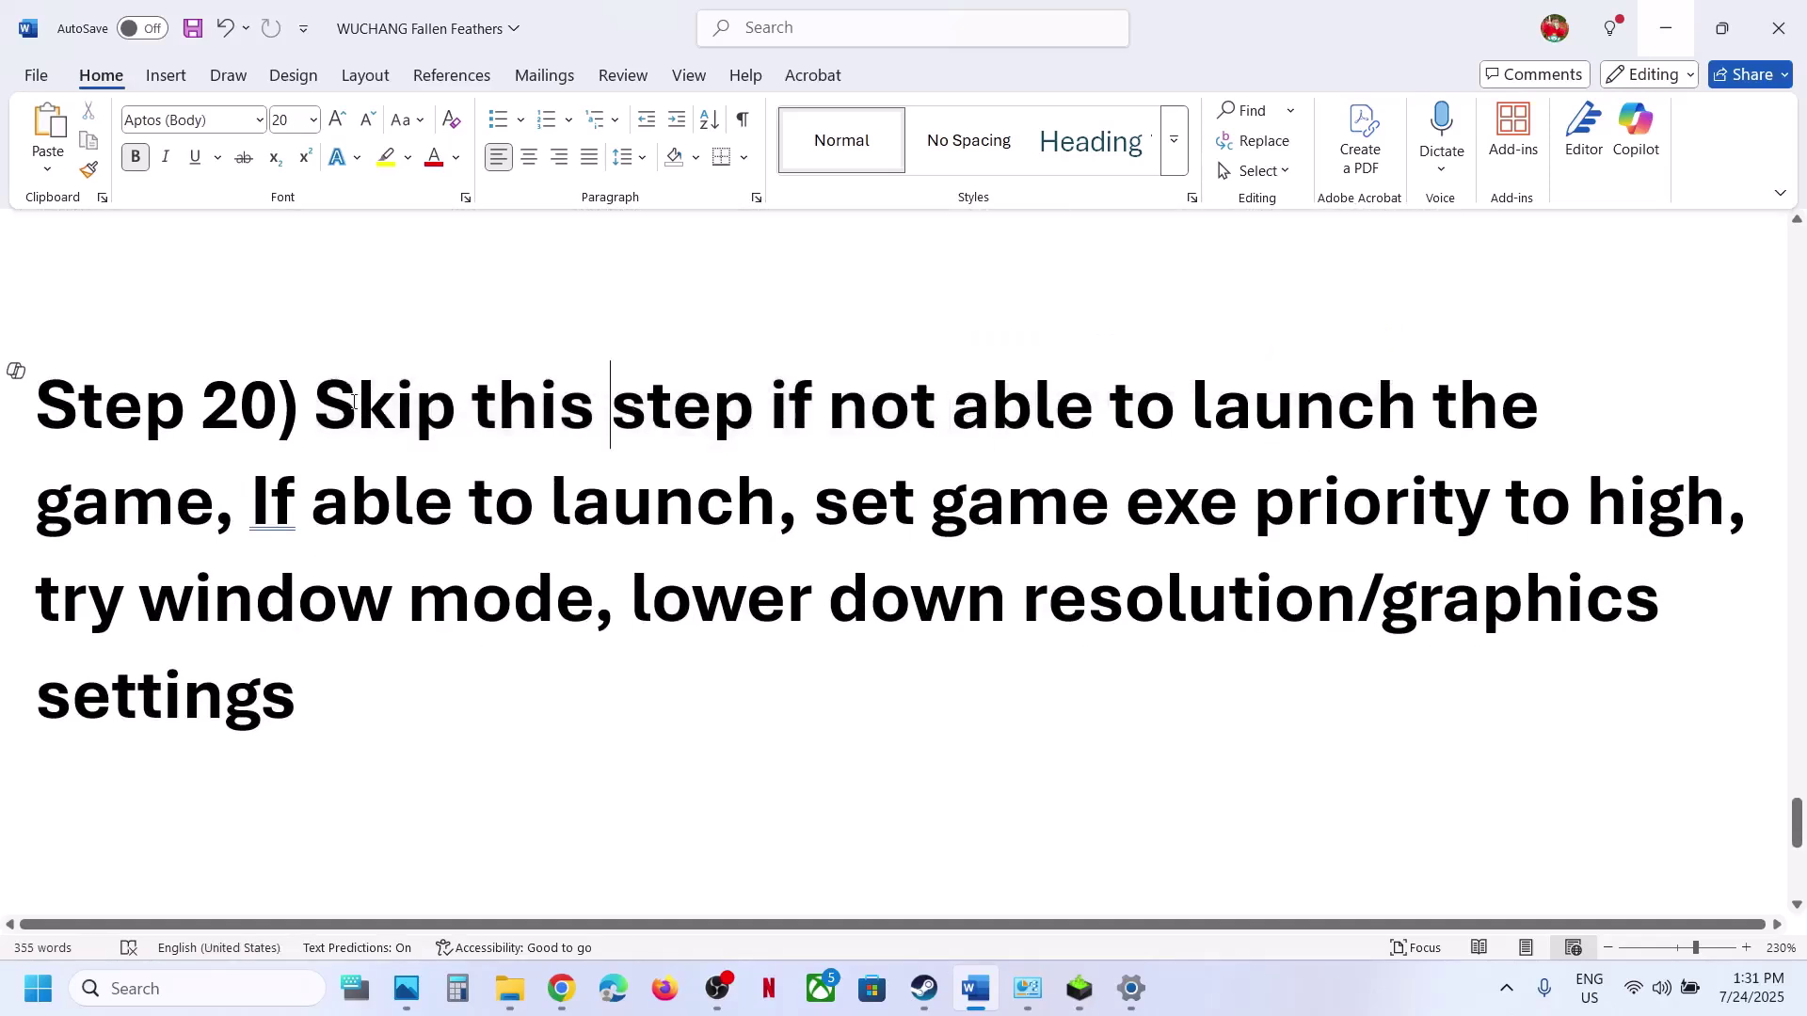
pyautogui.moveTo(353, 402); pyautogui.dragTo(945, 411)
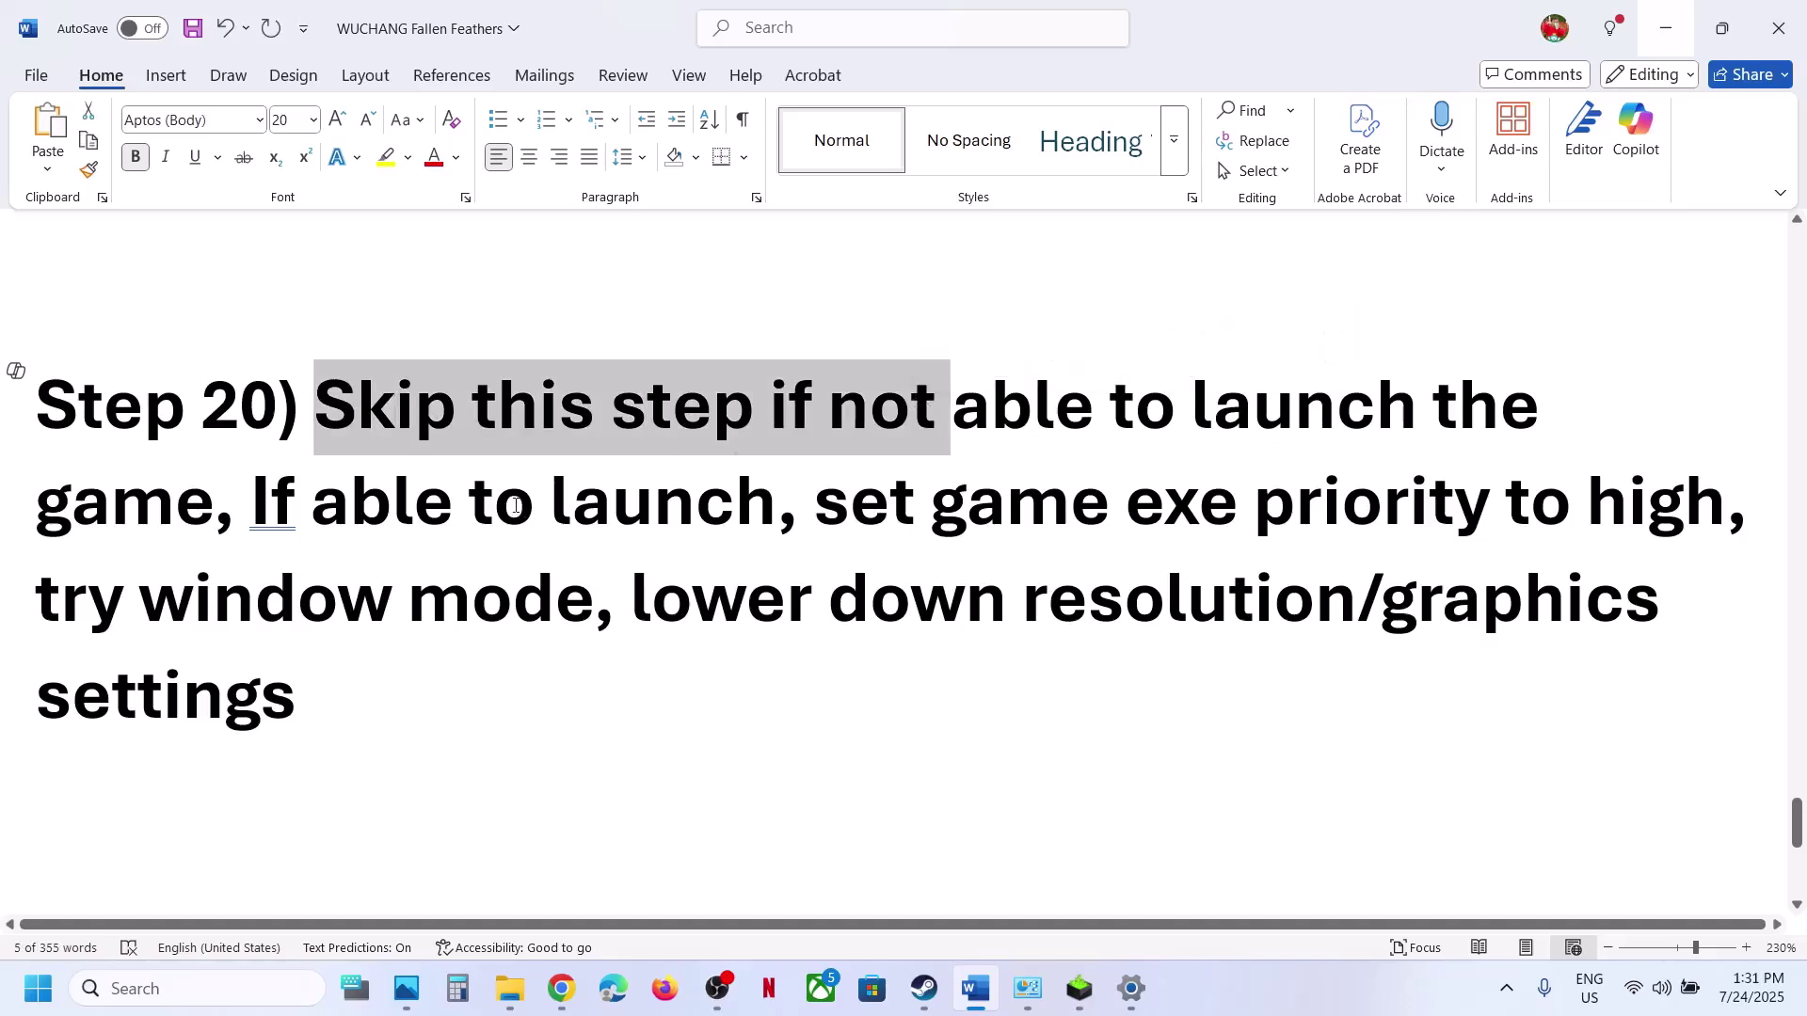
pyautogui.moveTo(916, 494); pyautogui.dragTo(1543, 519)
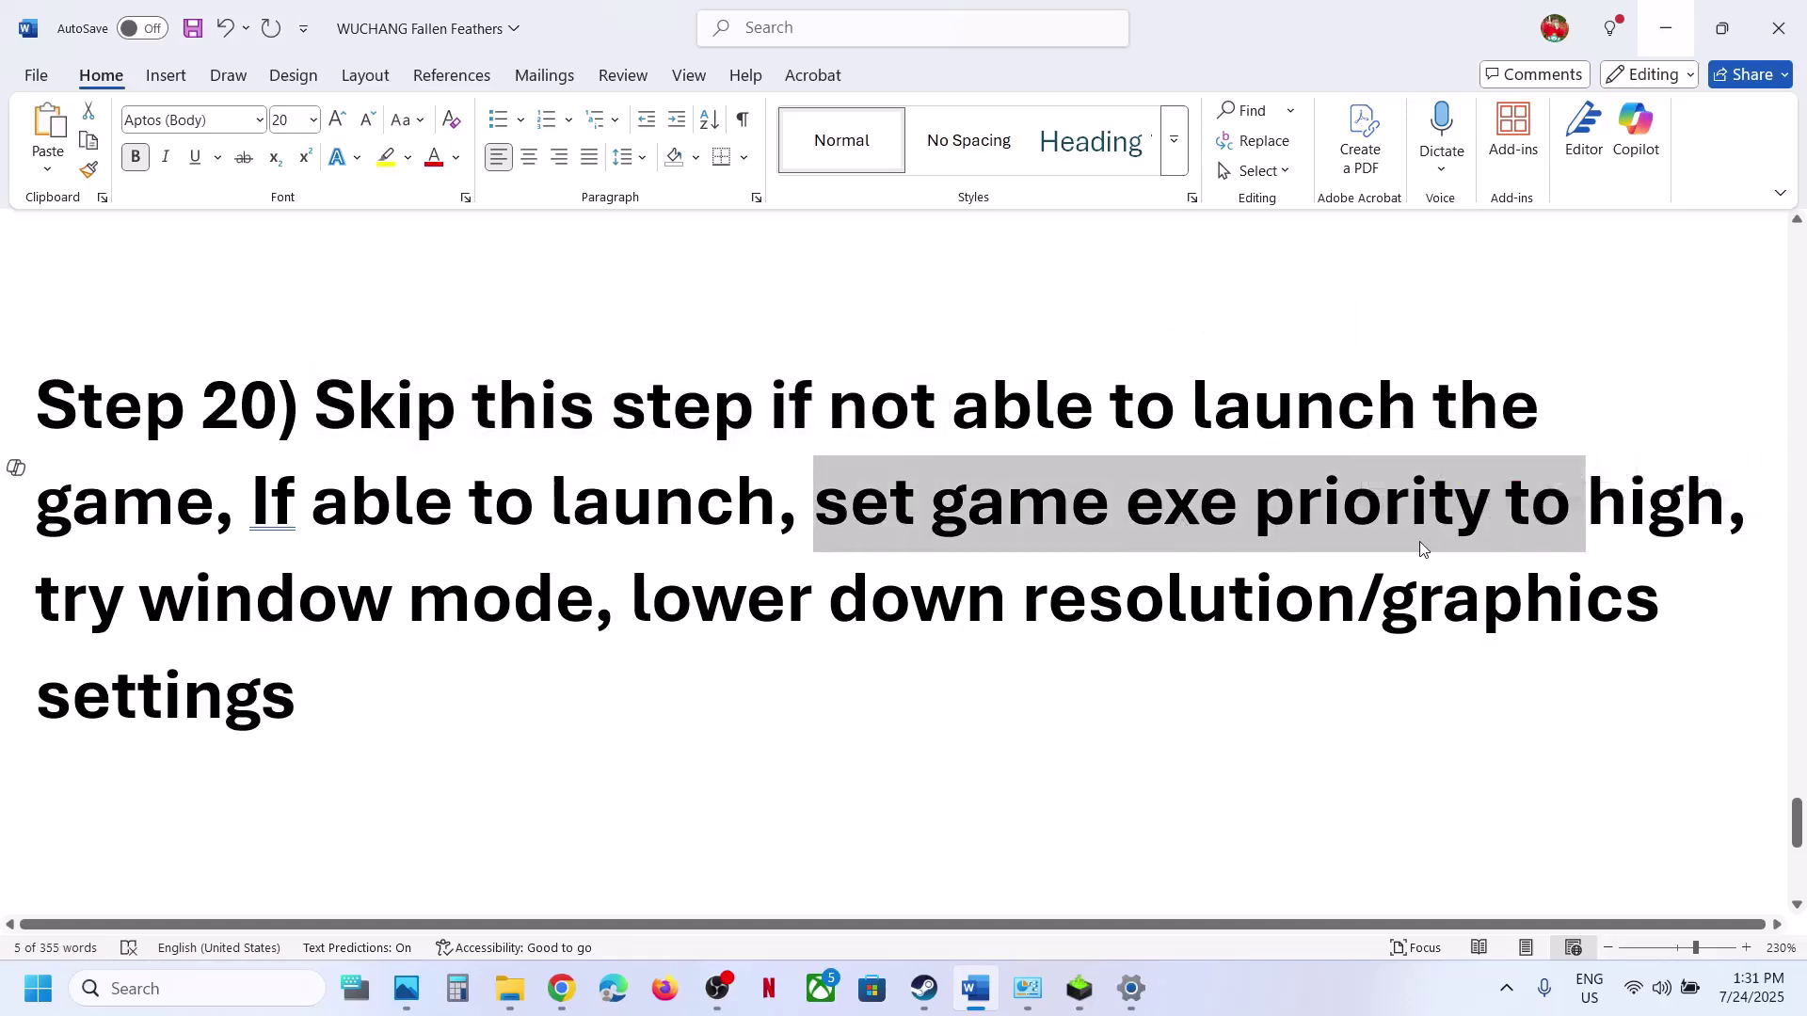
# - Launch WUCHANG: Fallen Feathers from the Steam library, and switch from the running game back to Steam
pyautogui.click(924, 988)
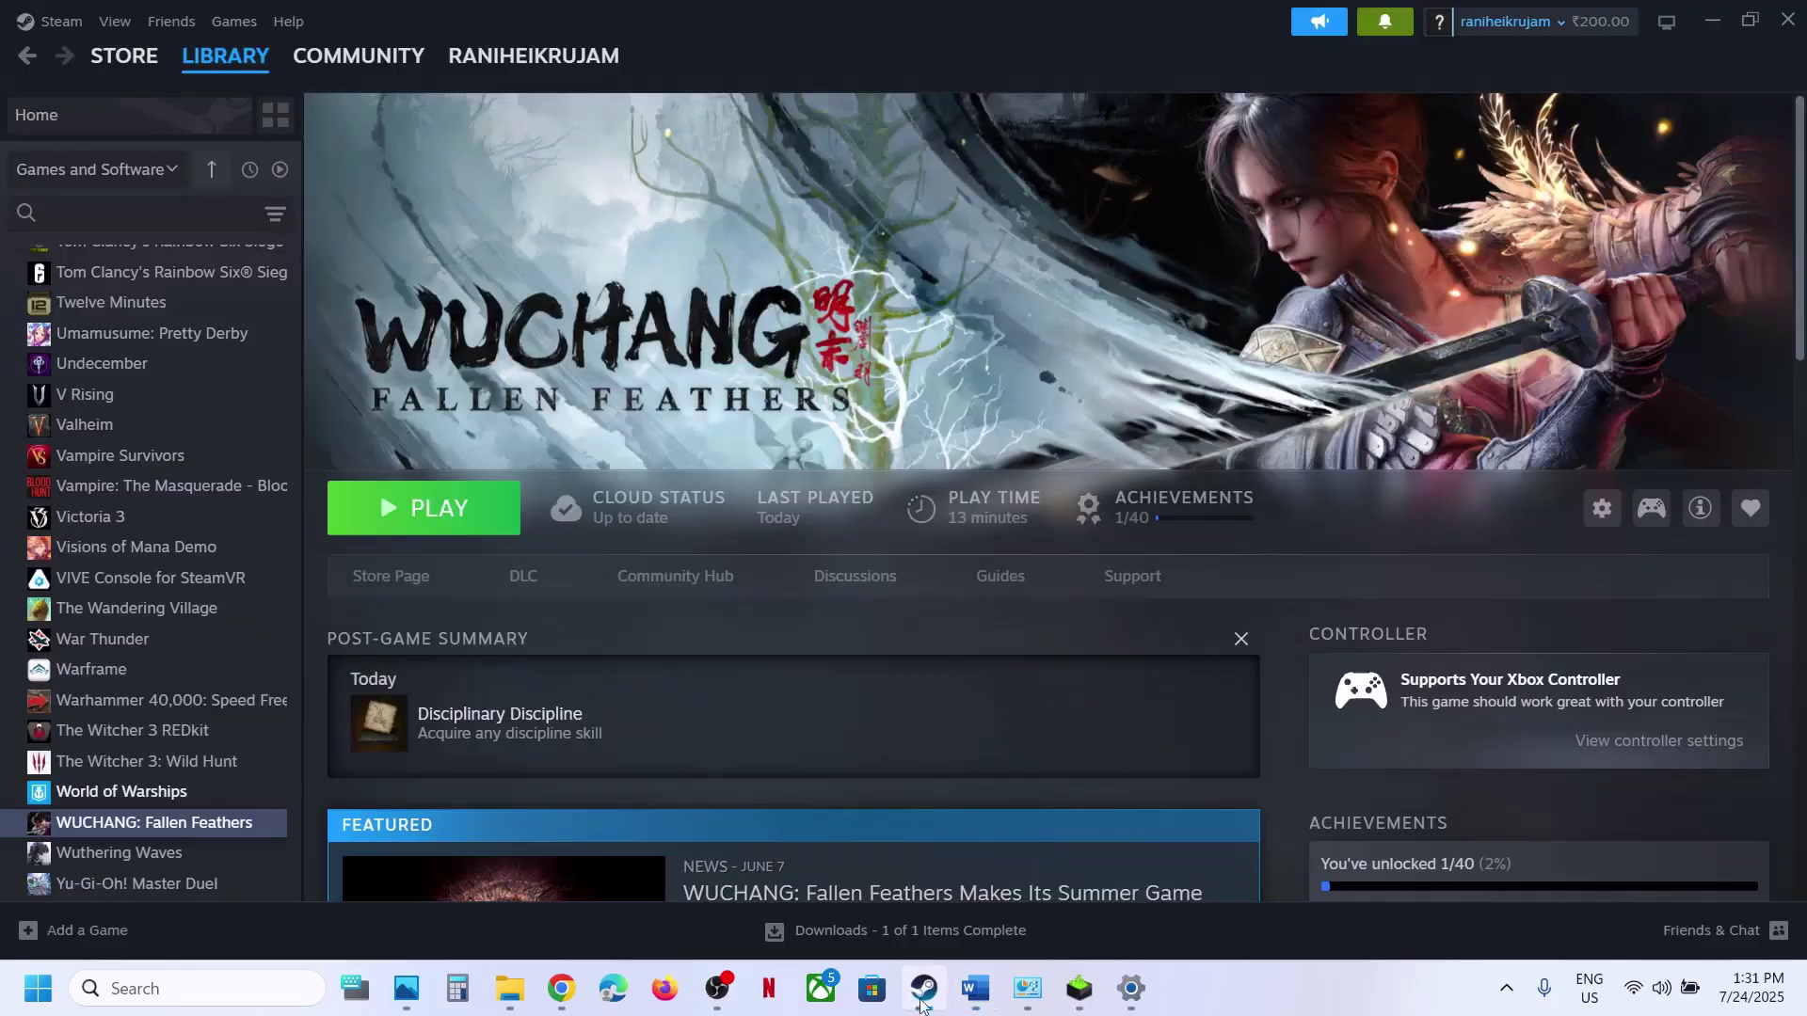
pyautogui.click(473, 523)
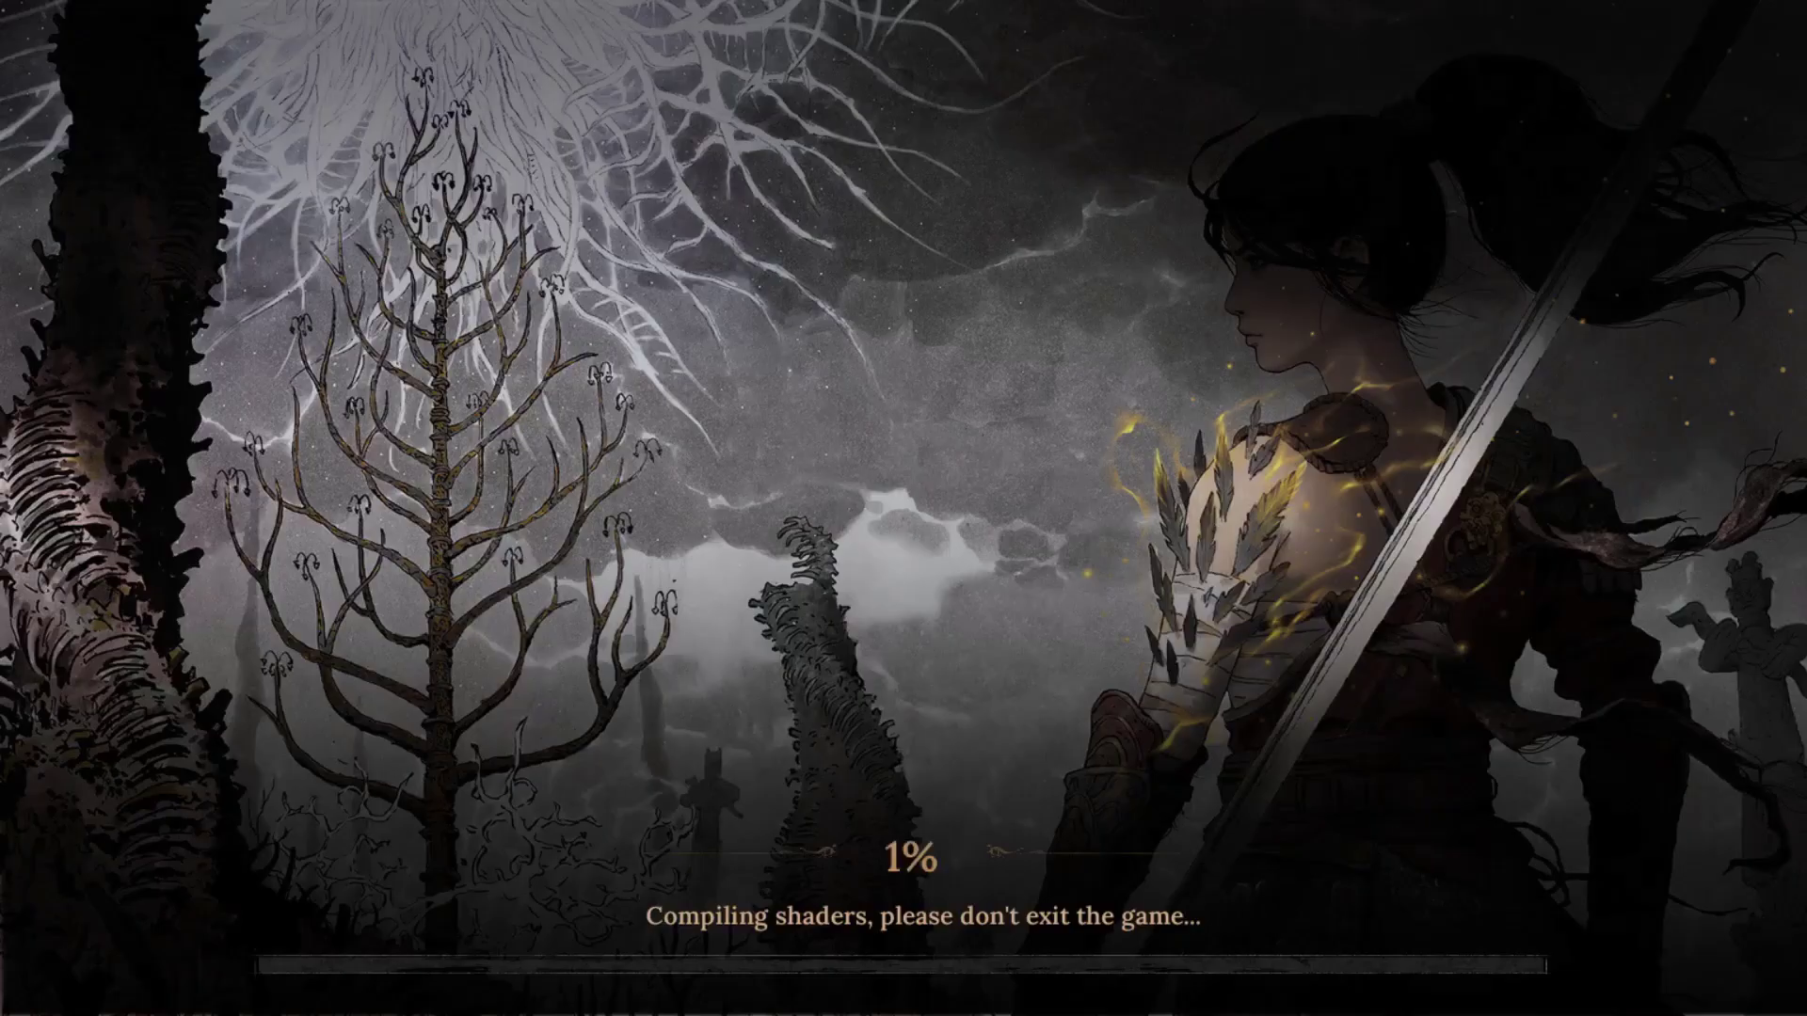
pyautogui.hotkey('alt', 'Tab')
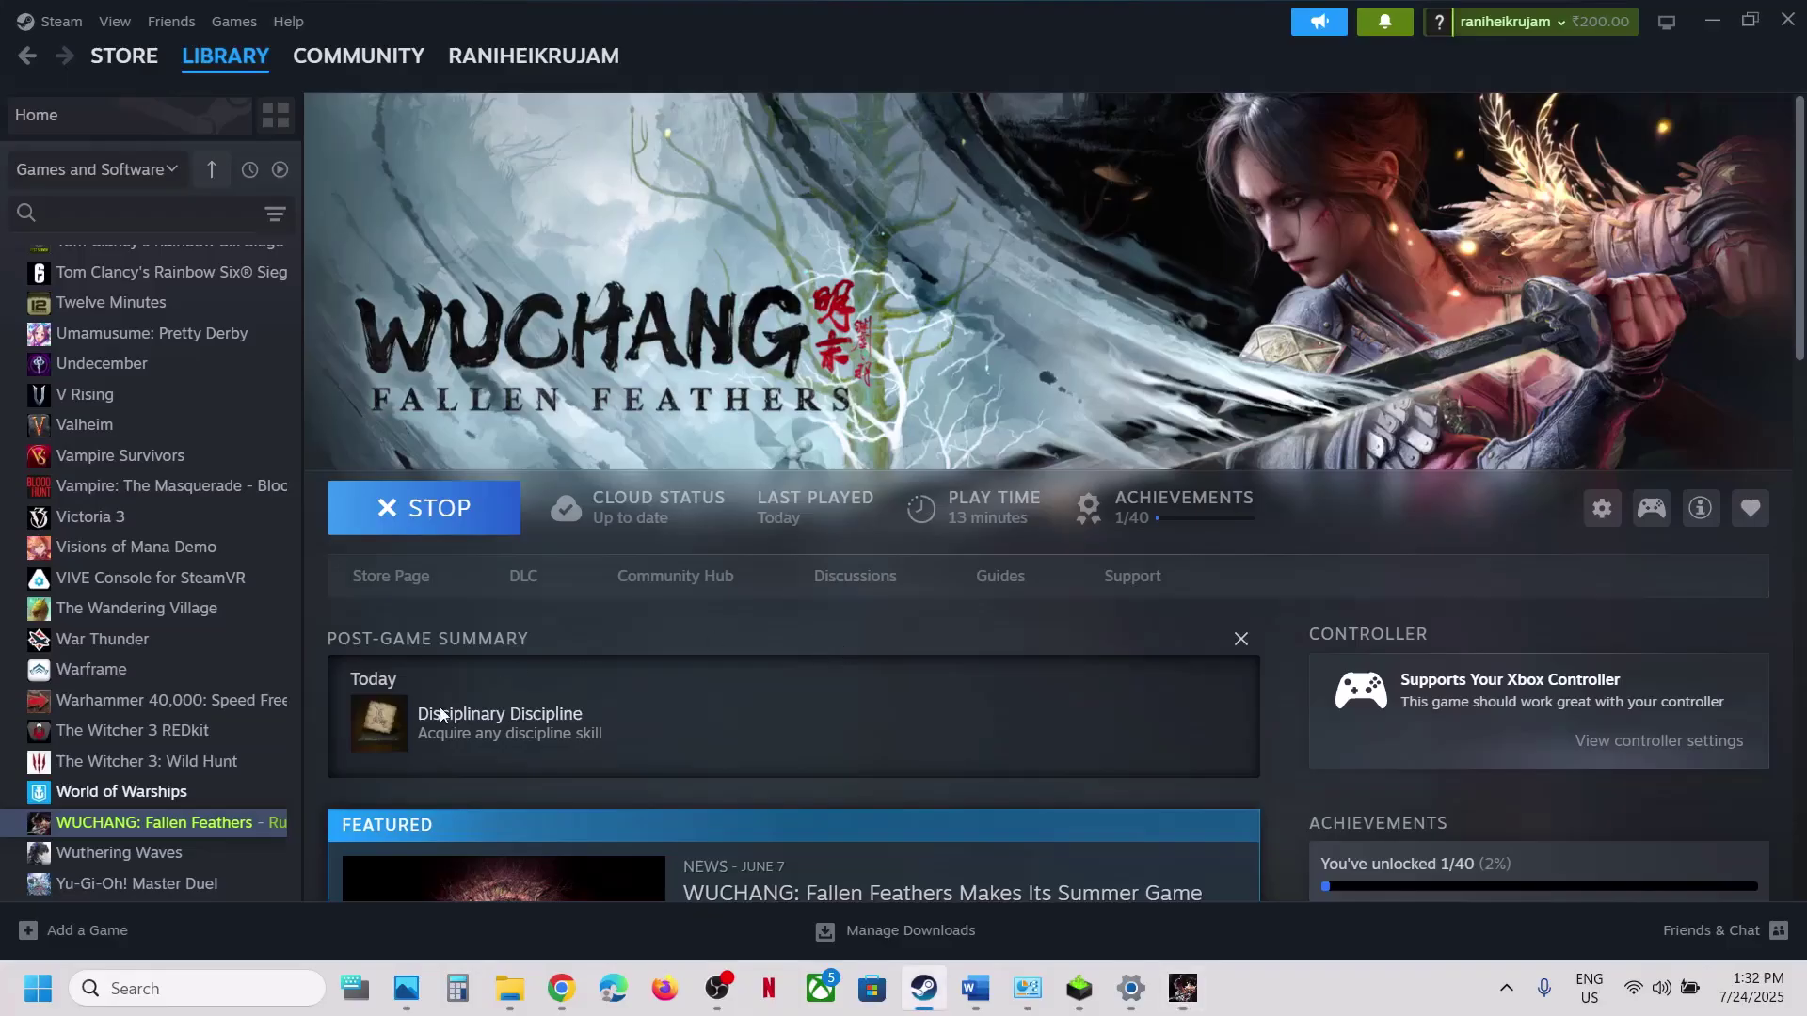
# - Open Task Manager and go to the details entry of the running Project_Plague game process
pyautogui.rightClick(38, 988)
pyautogui.click(96, 698)
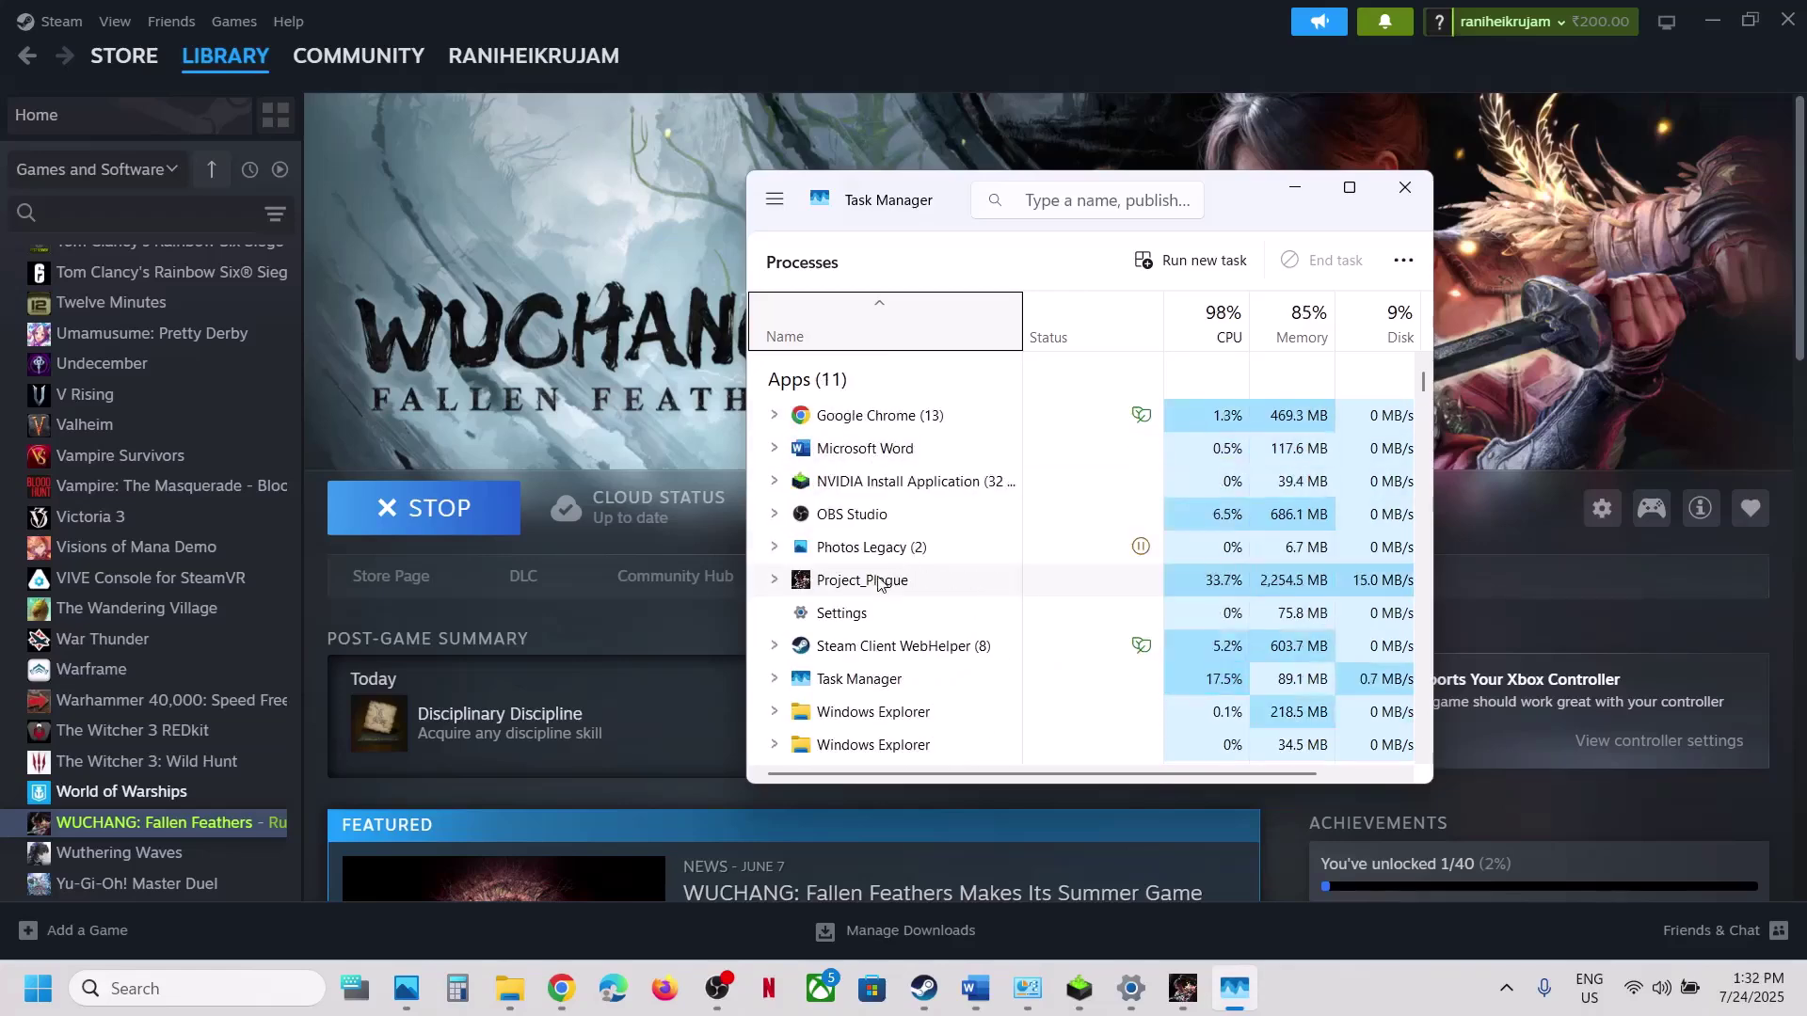
pyautogui.click(860, 590)
pyautogui.rightClick(890, 585)
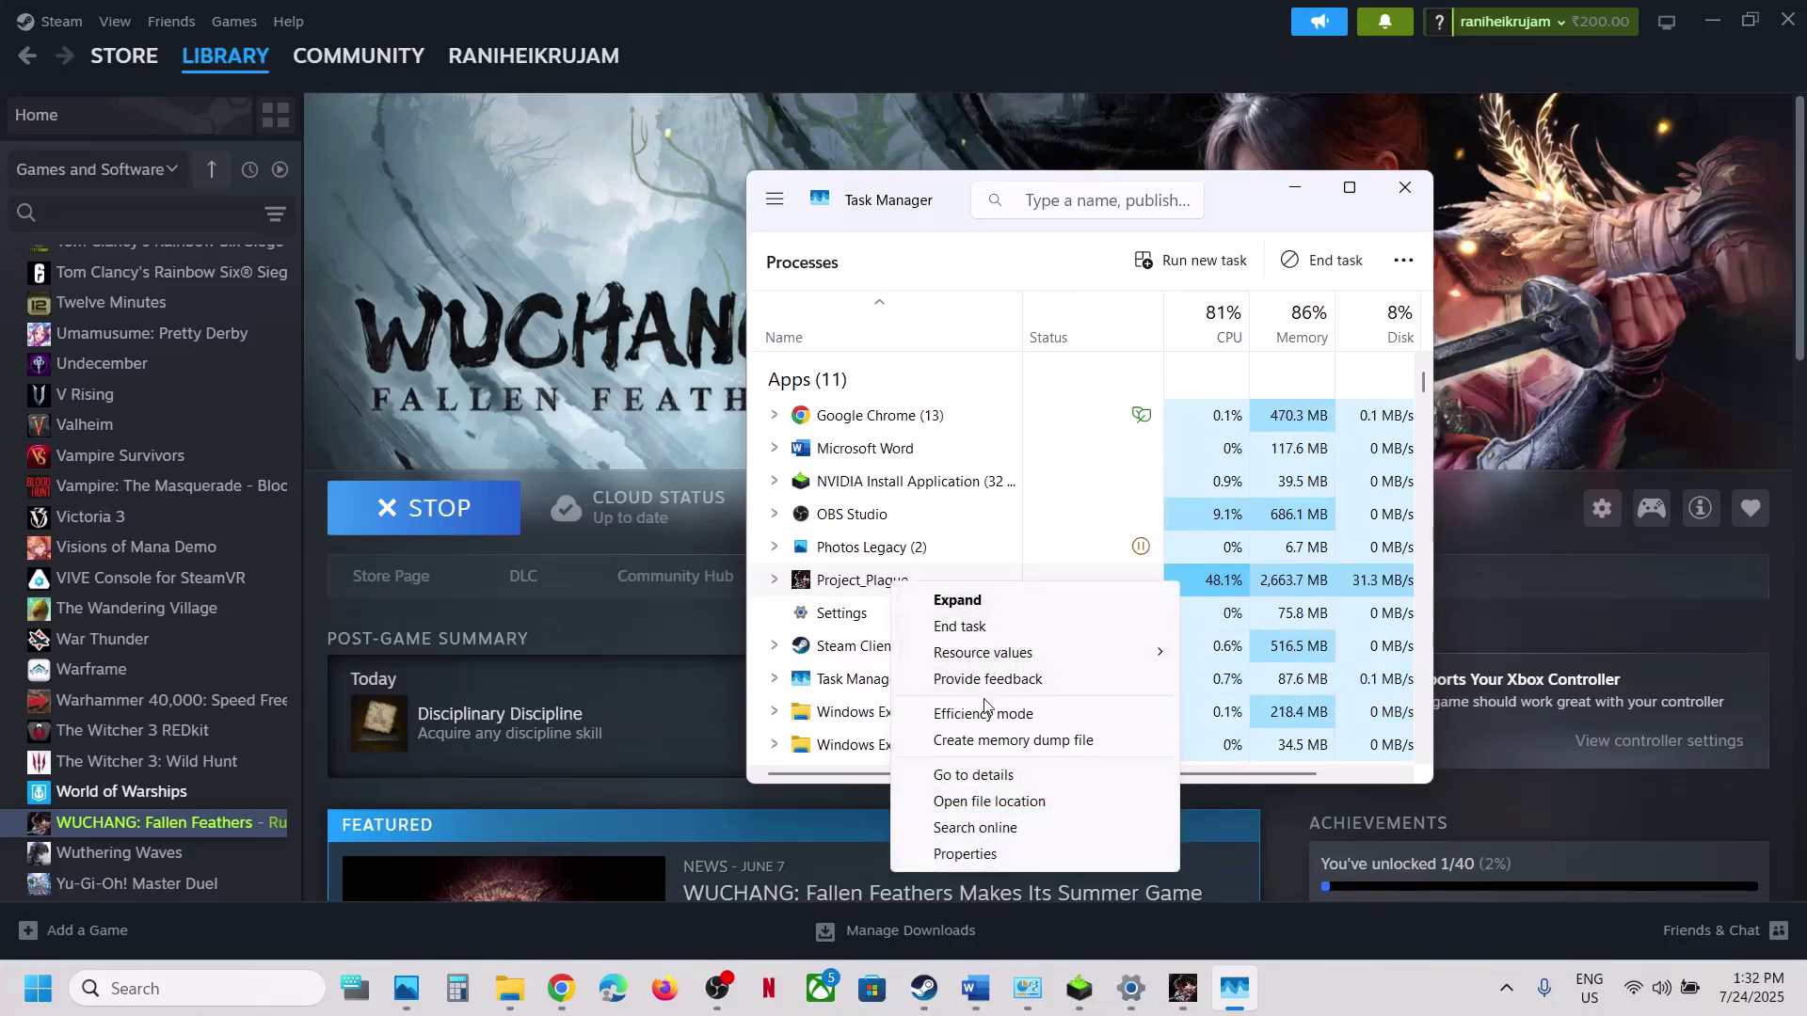
pyautogui.click(1043, 777)
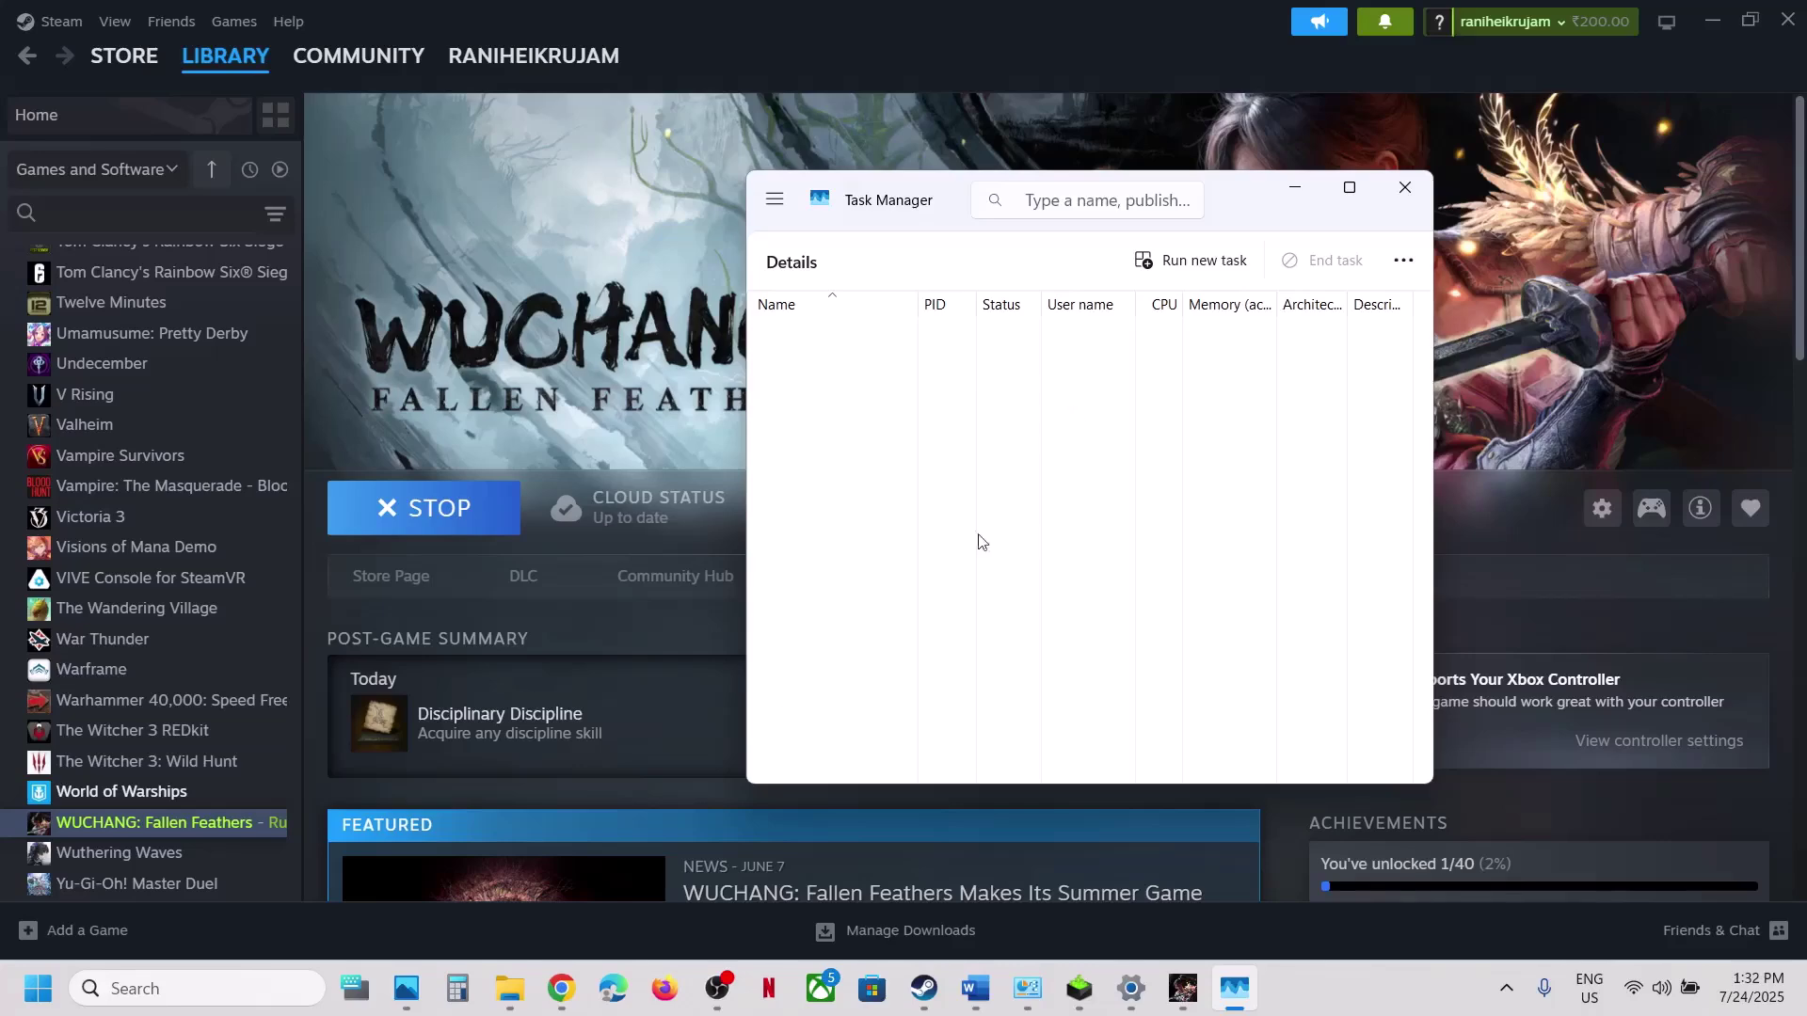
pyautogui.scroll(-2, 856, 579)
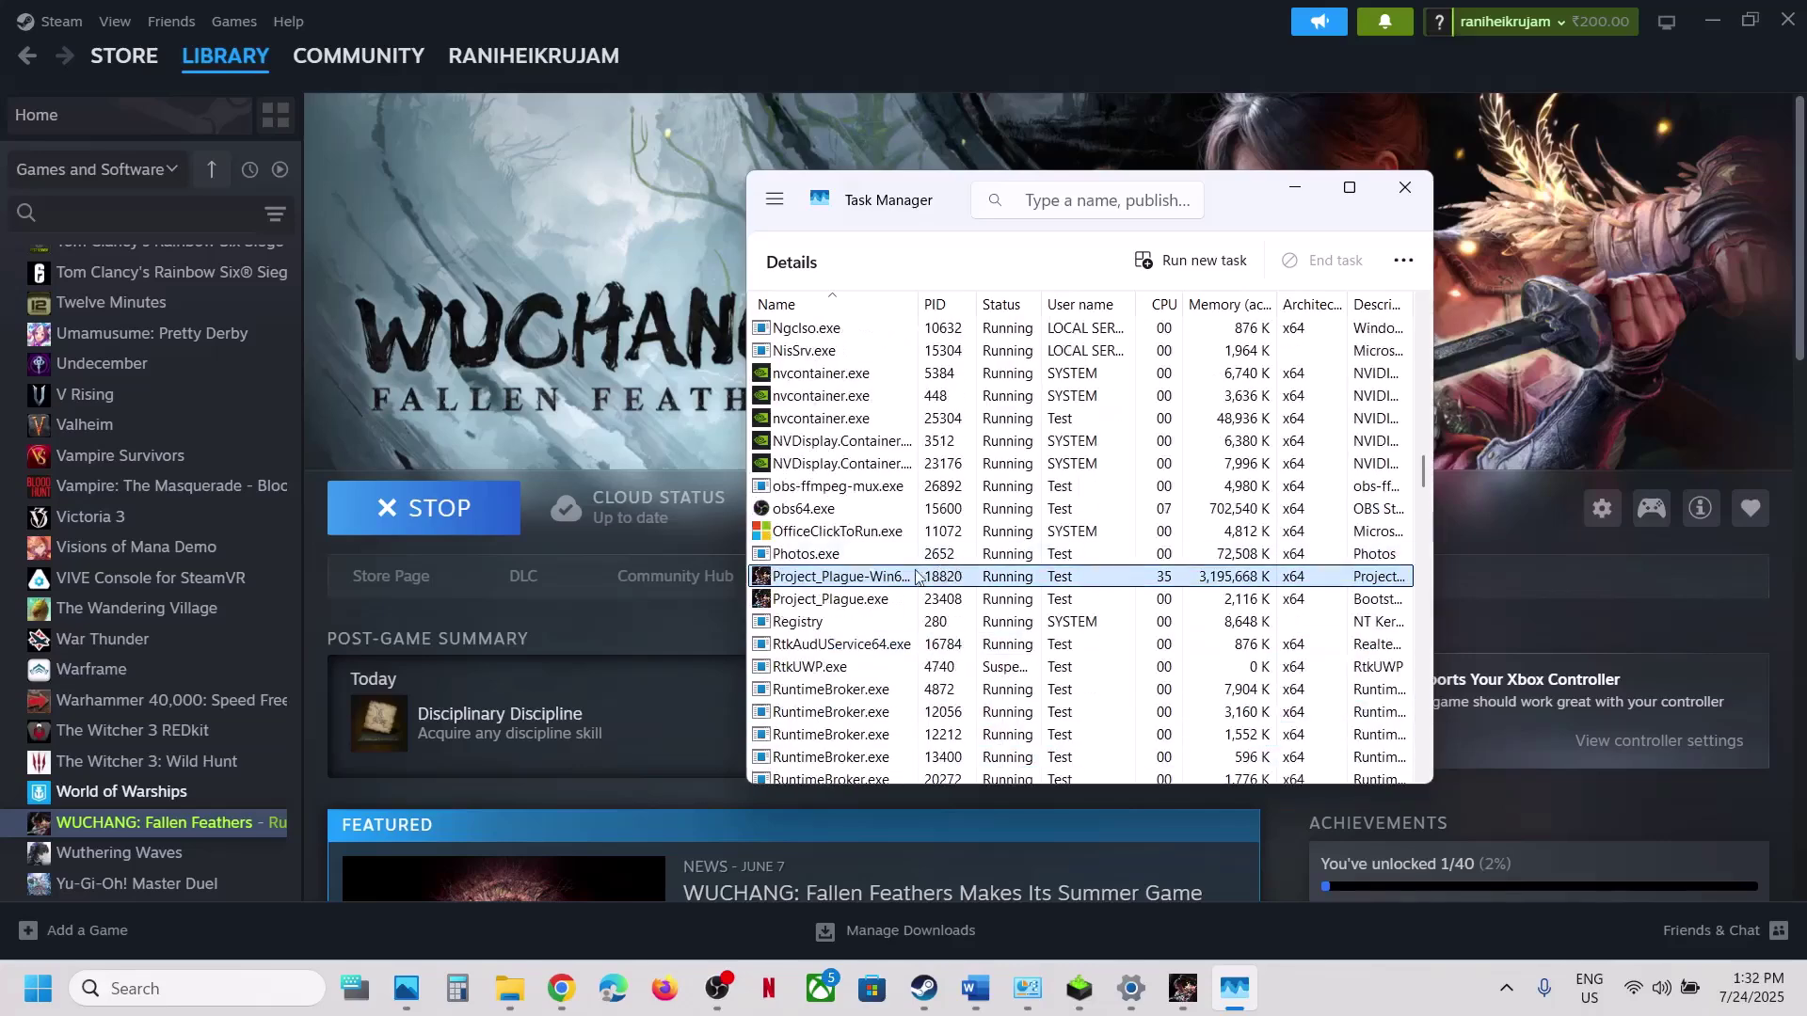
# - Set the priority of Project_Plague-Win64-Shipping.exe to High and accept the priority change
pyautogui.rightClick(856, 568)
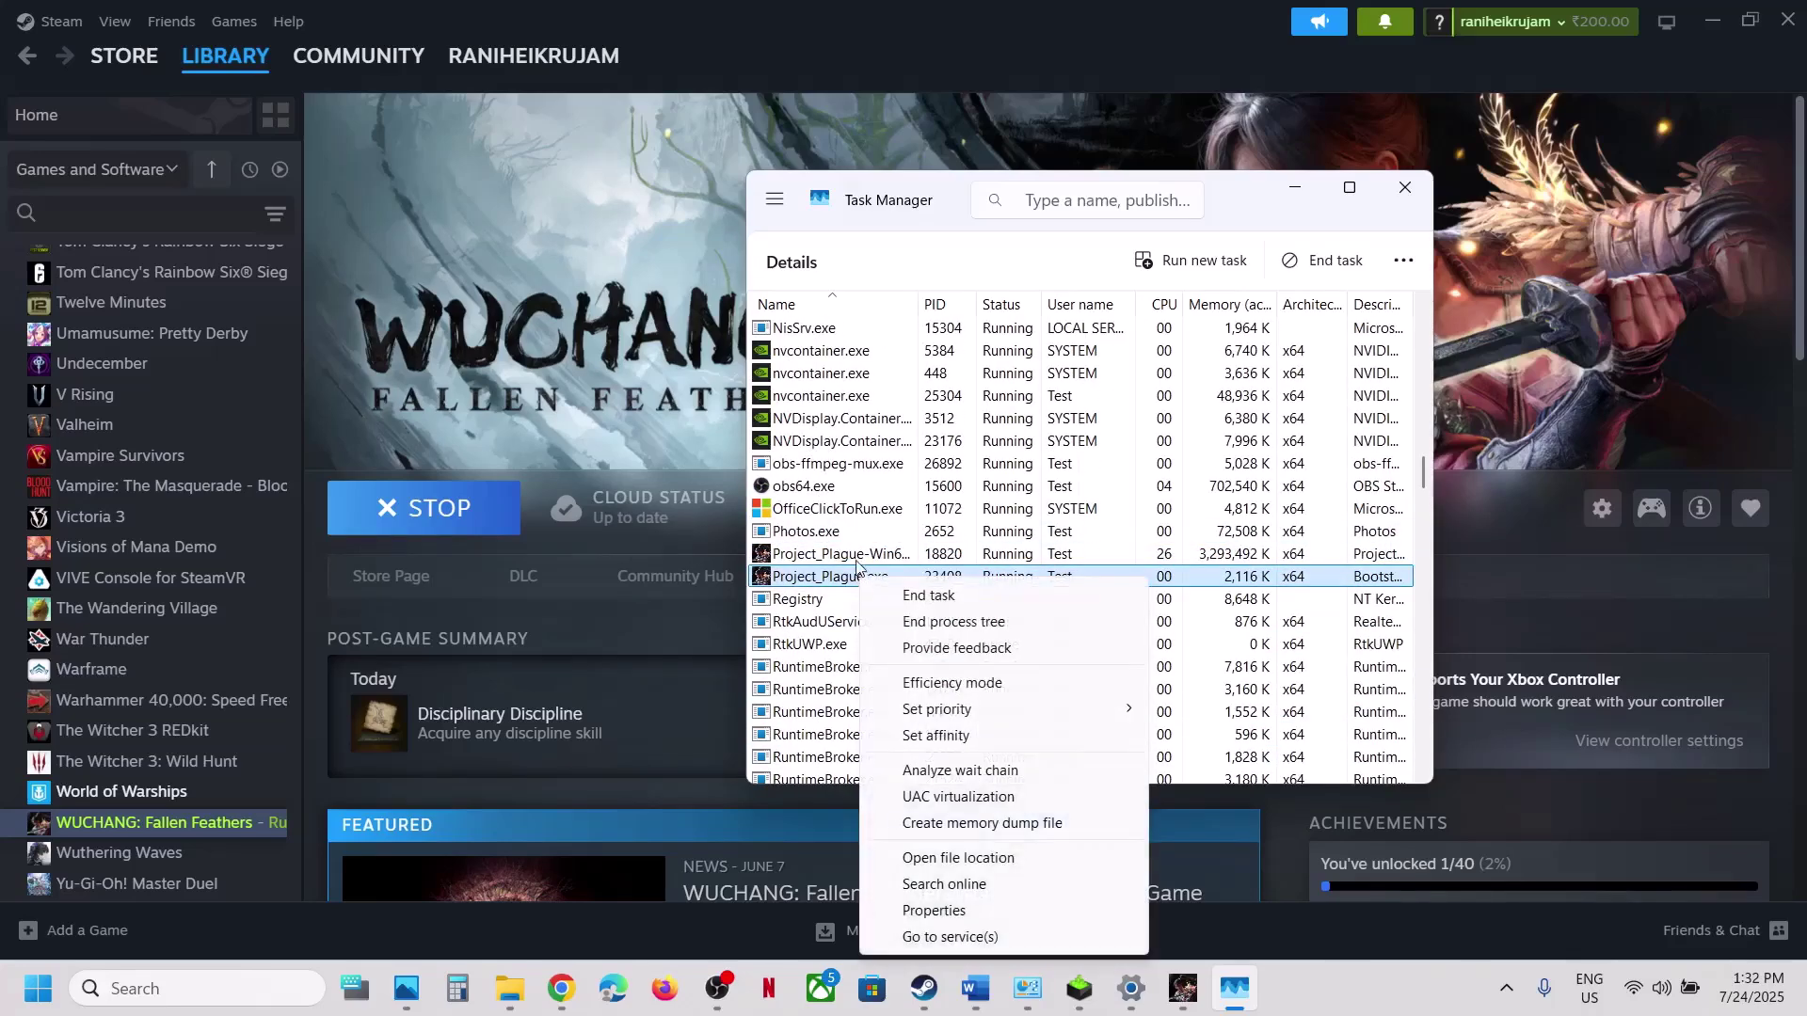
pyautogui.press('Escape')
pyautogui.rightClick(860, 565)
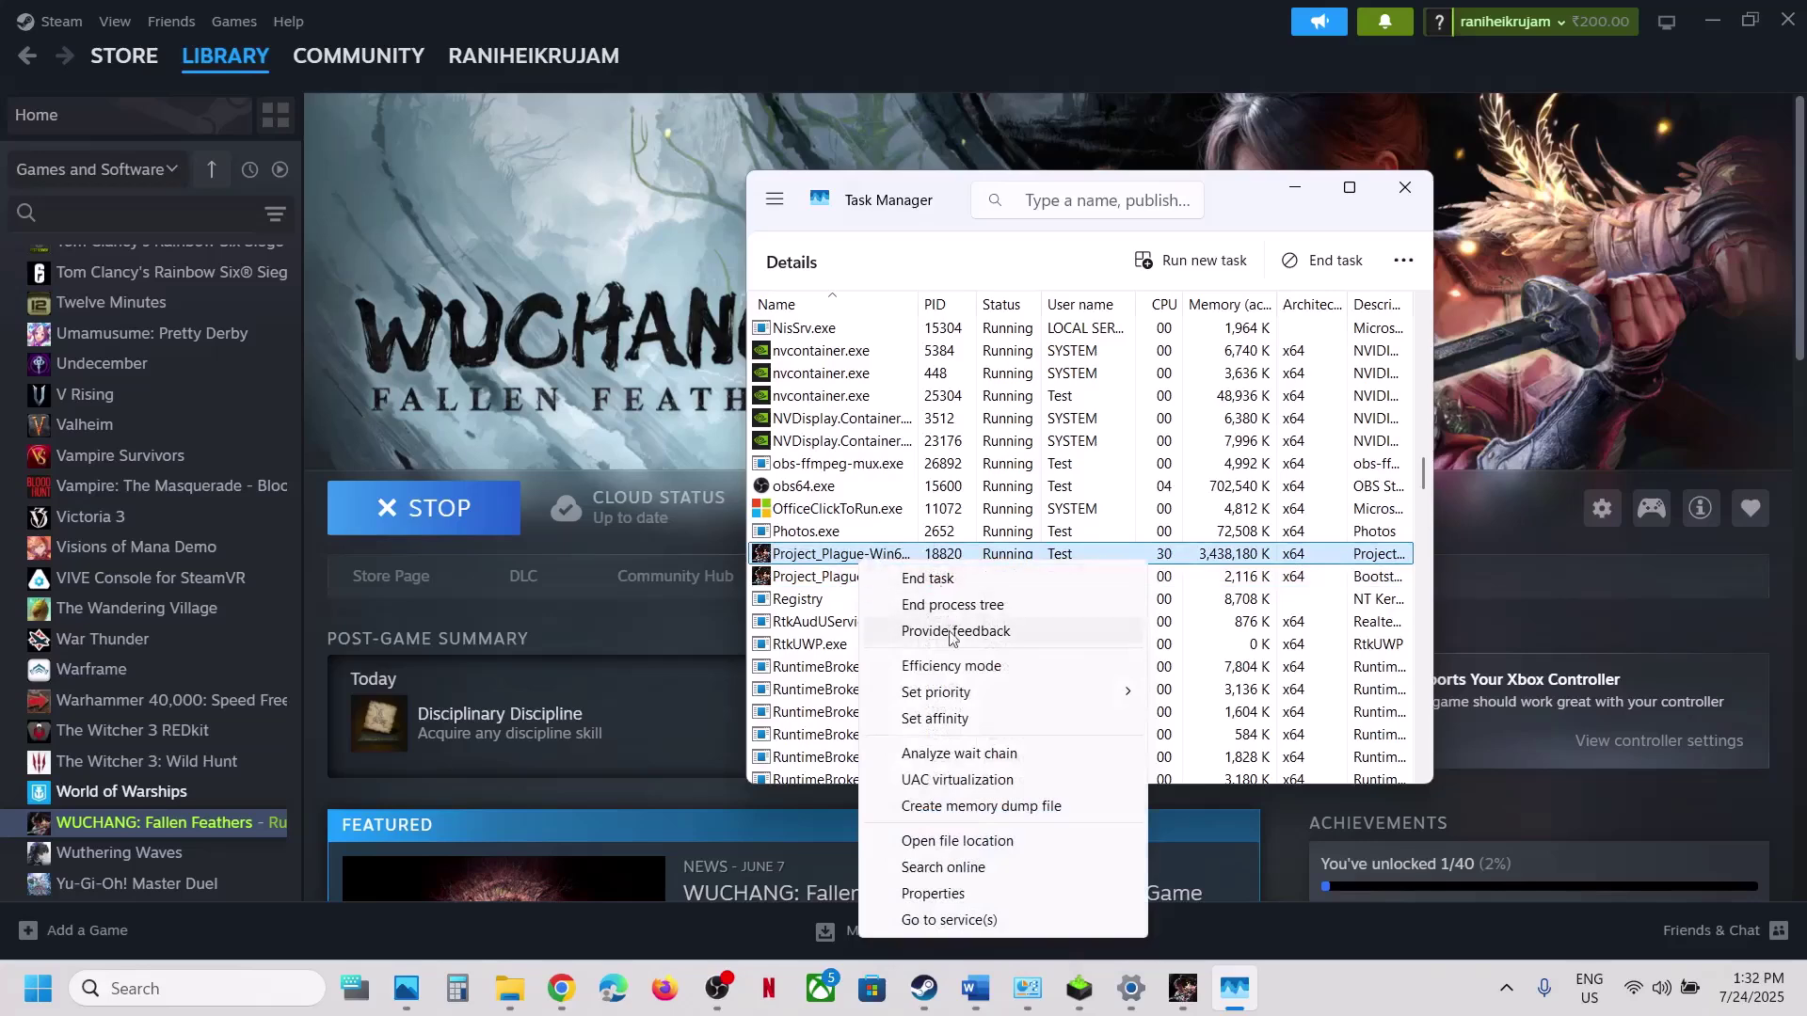
pyautogui.moveTo(947, 694)
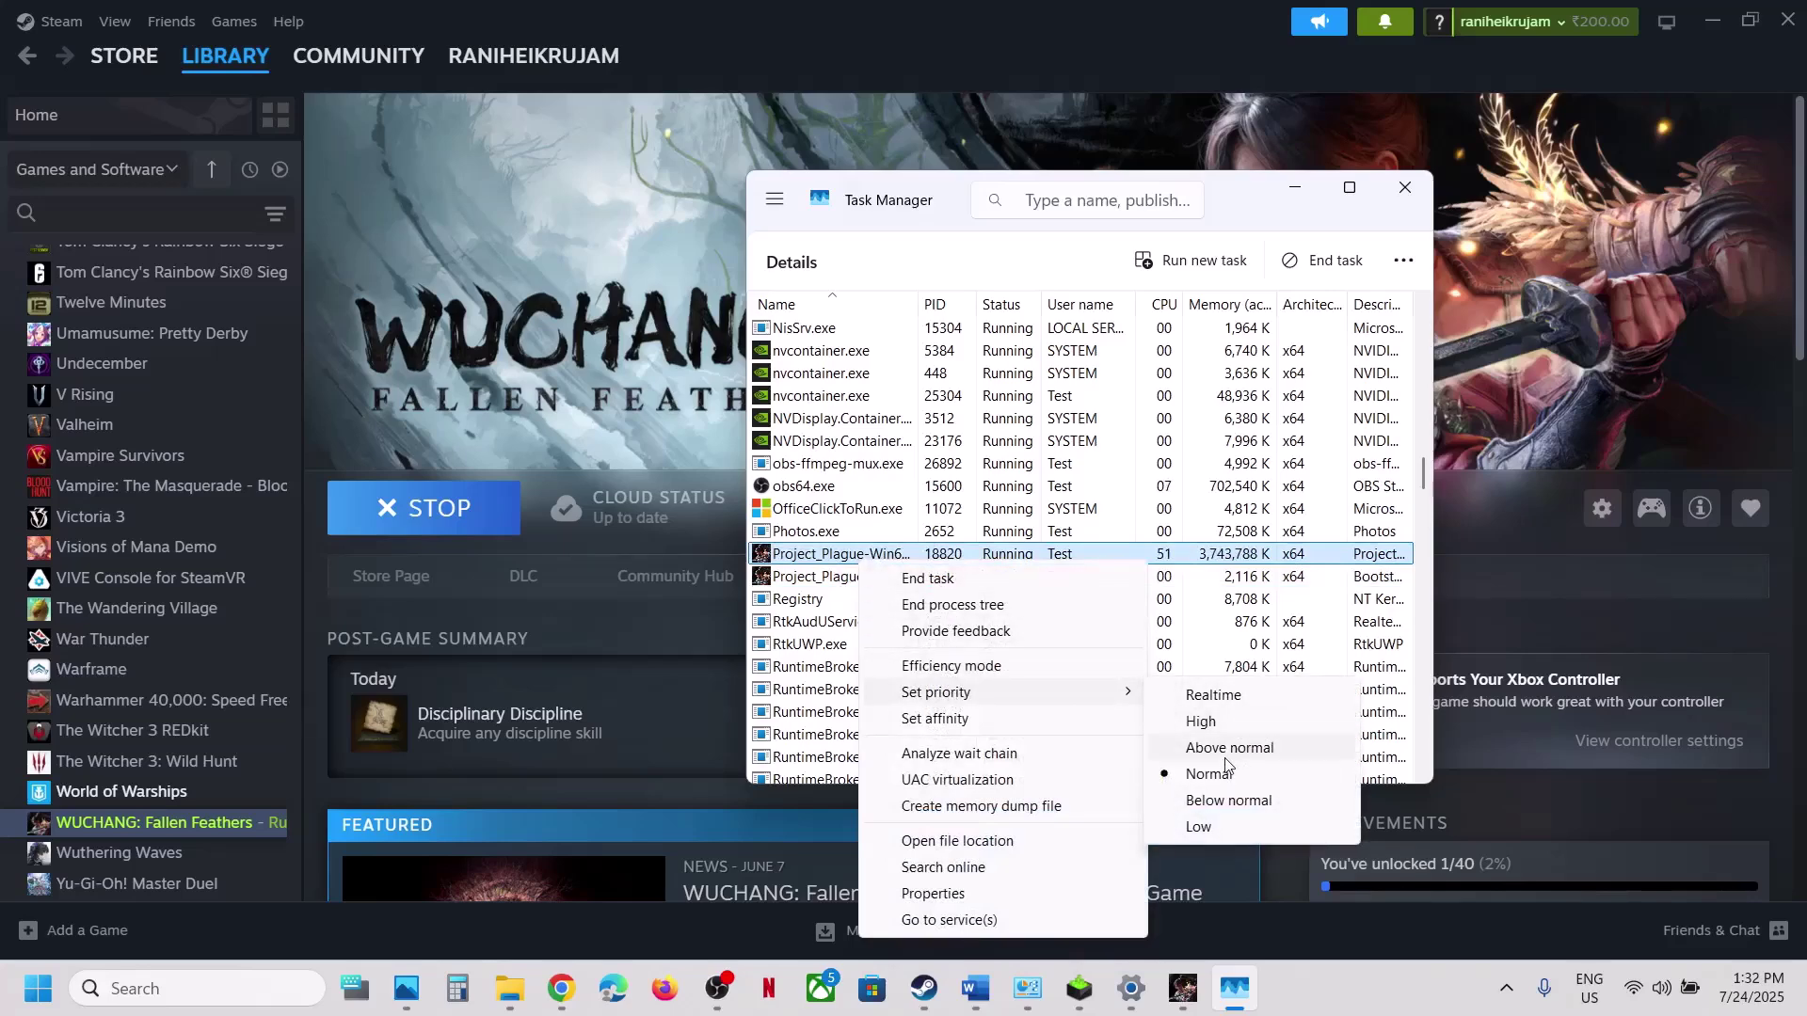
pyautogui.click(1220, 720)
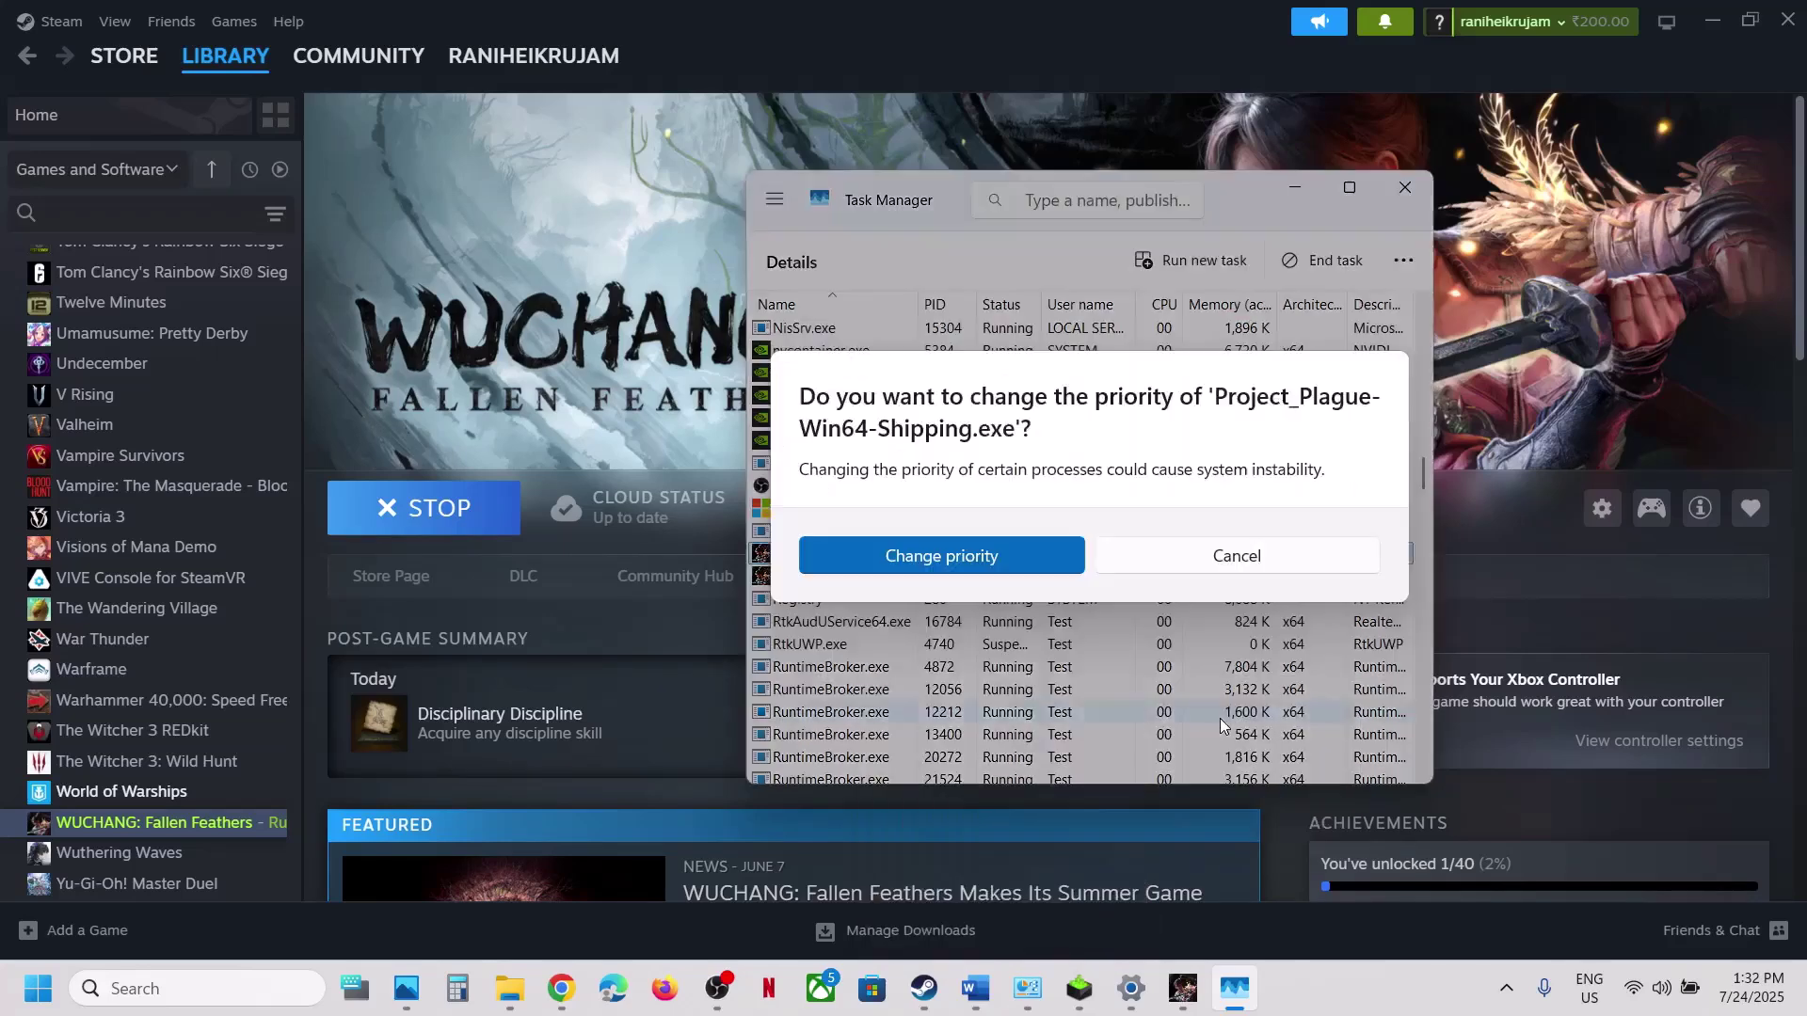
pyautogui.click(1030, 569)
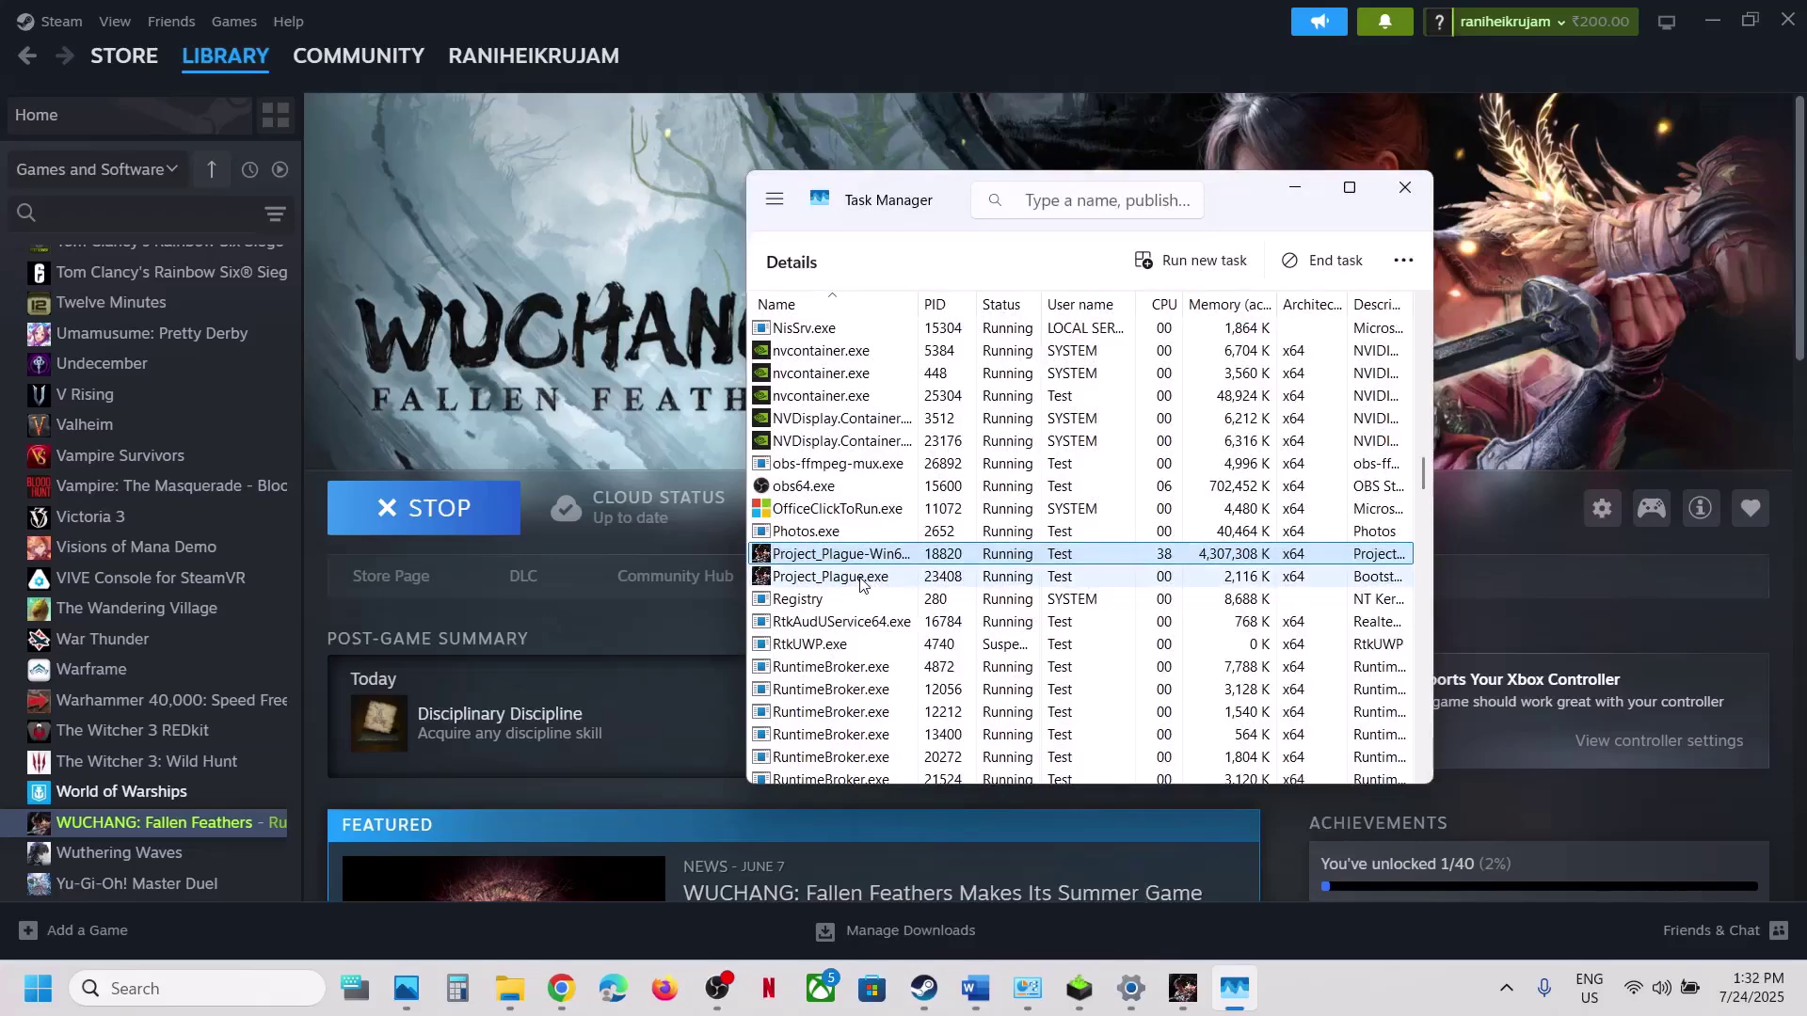
# - Set the priority of Project_Plague.exe to High, accept the change, and close Task Manager
pyautogui.rightClick(860, 581)
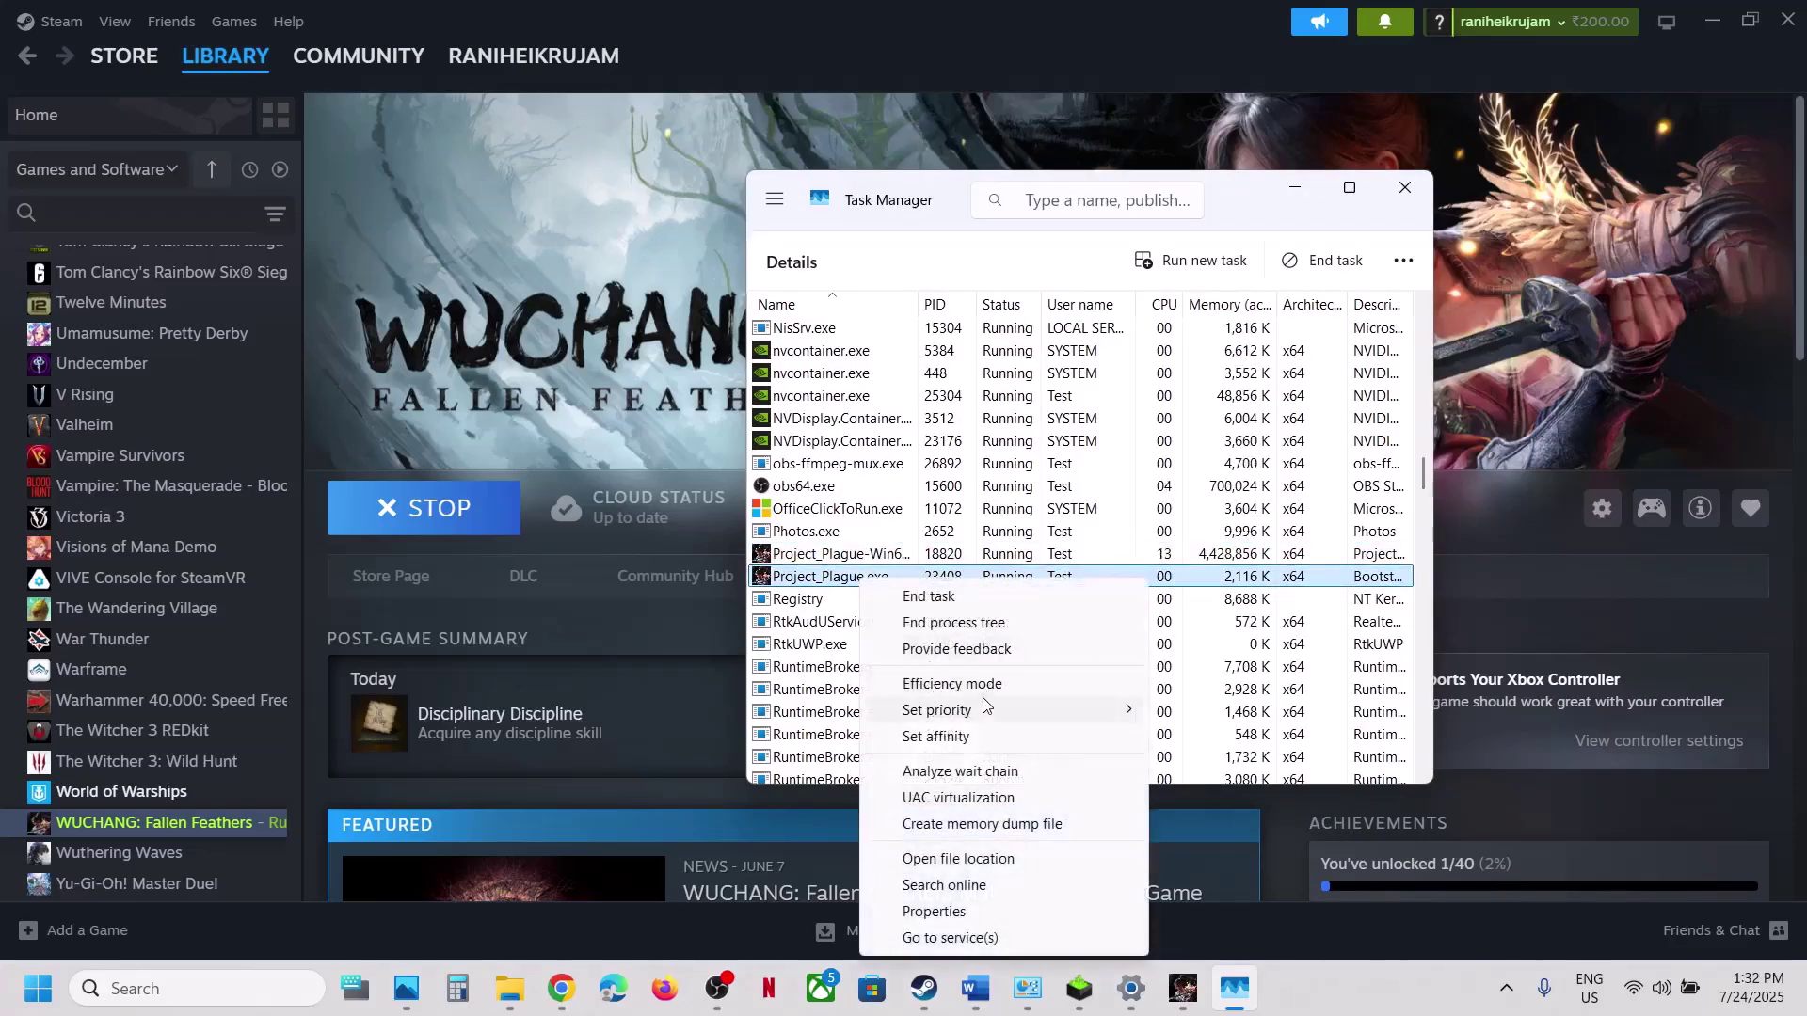
pyautogui.moveTo(998, 710)
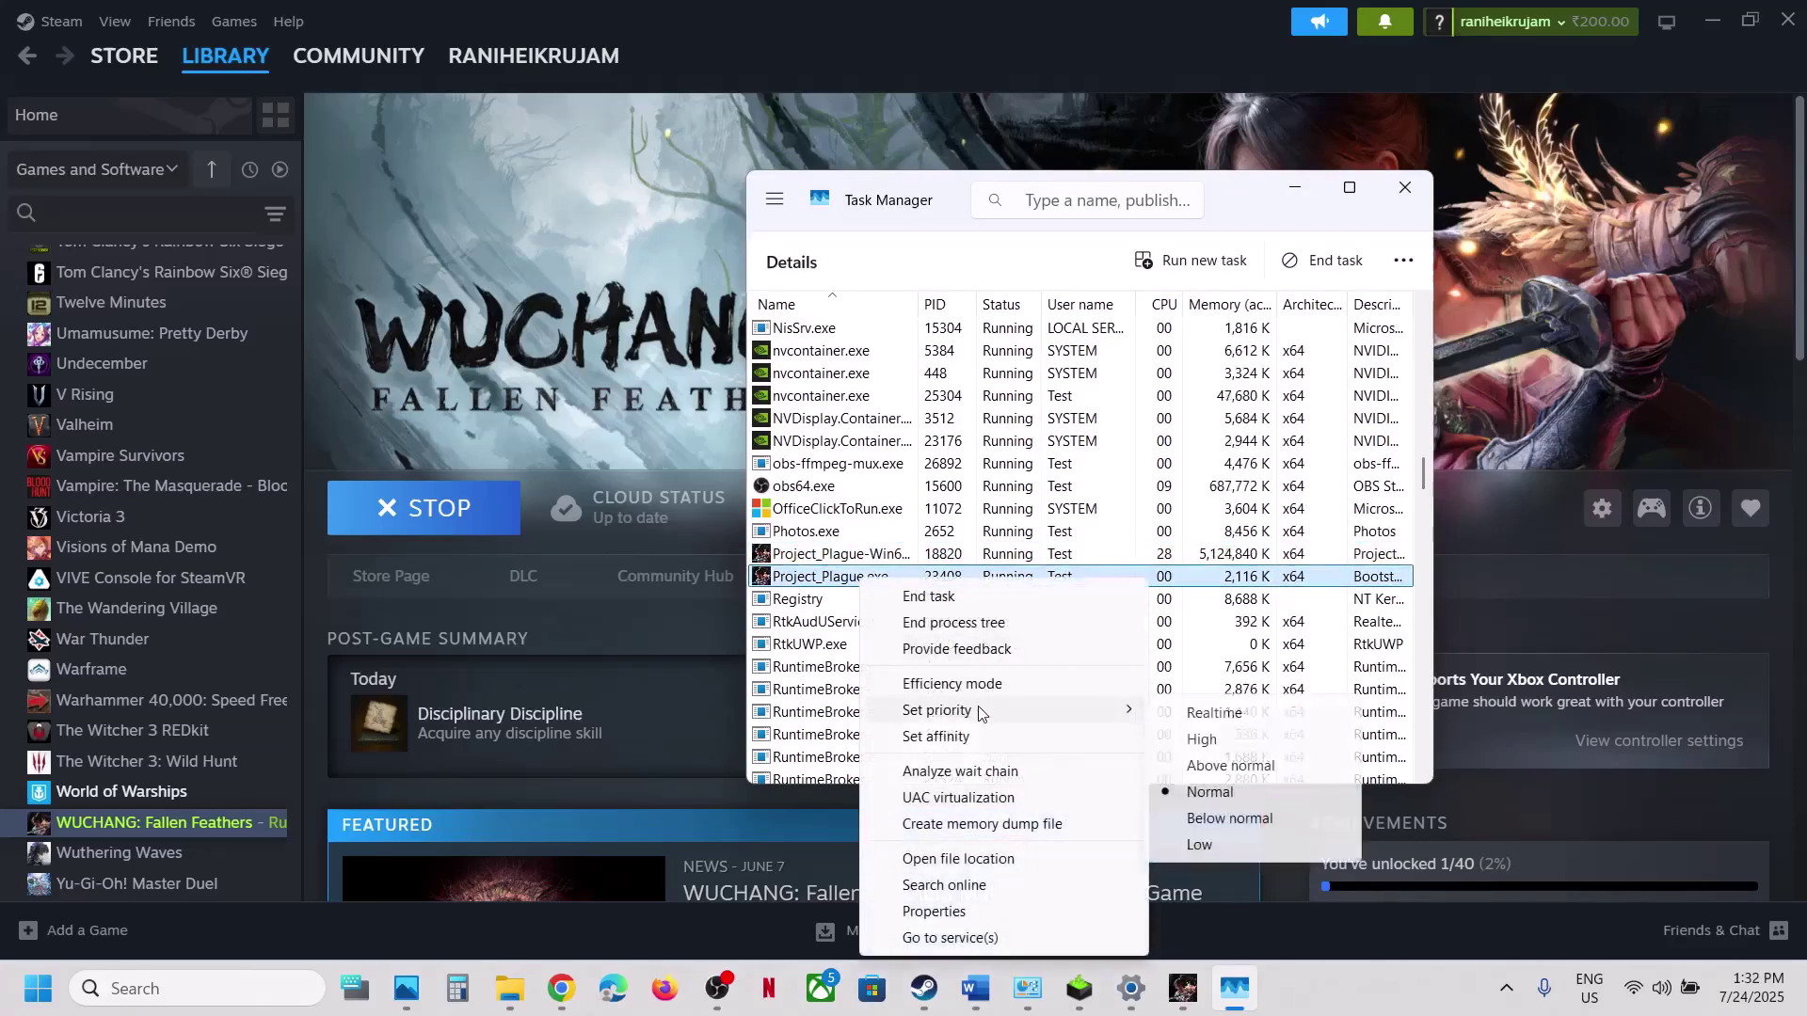
pyautogui.click(1236, 744)
pyautogui.click(986, 559)
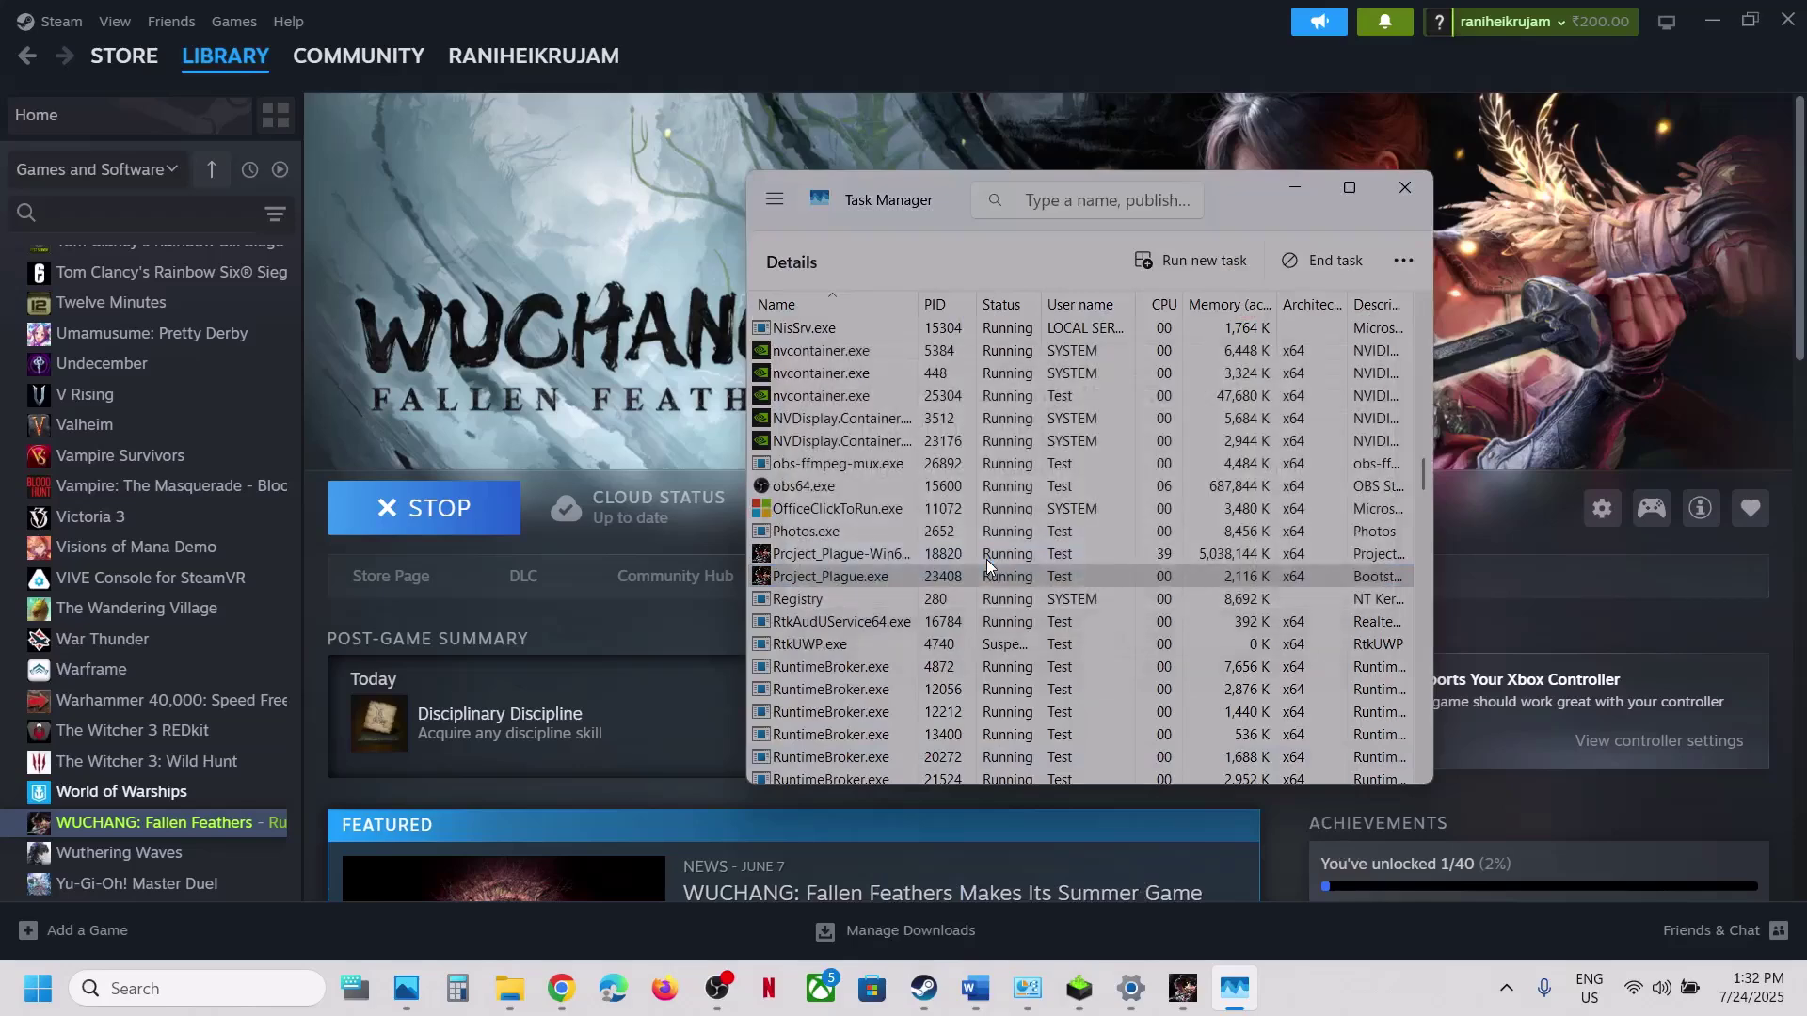
pyautogui.click(1410, 184)
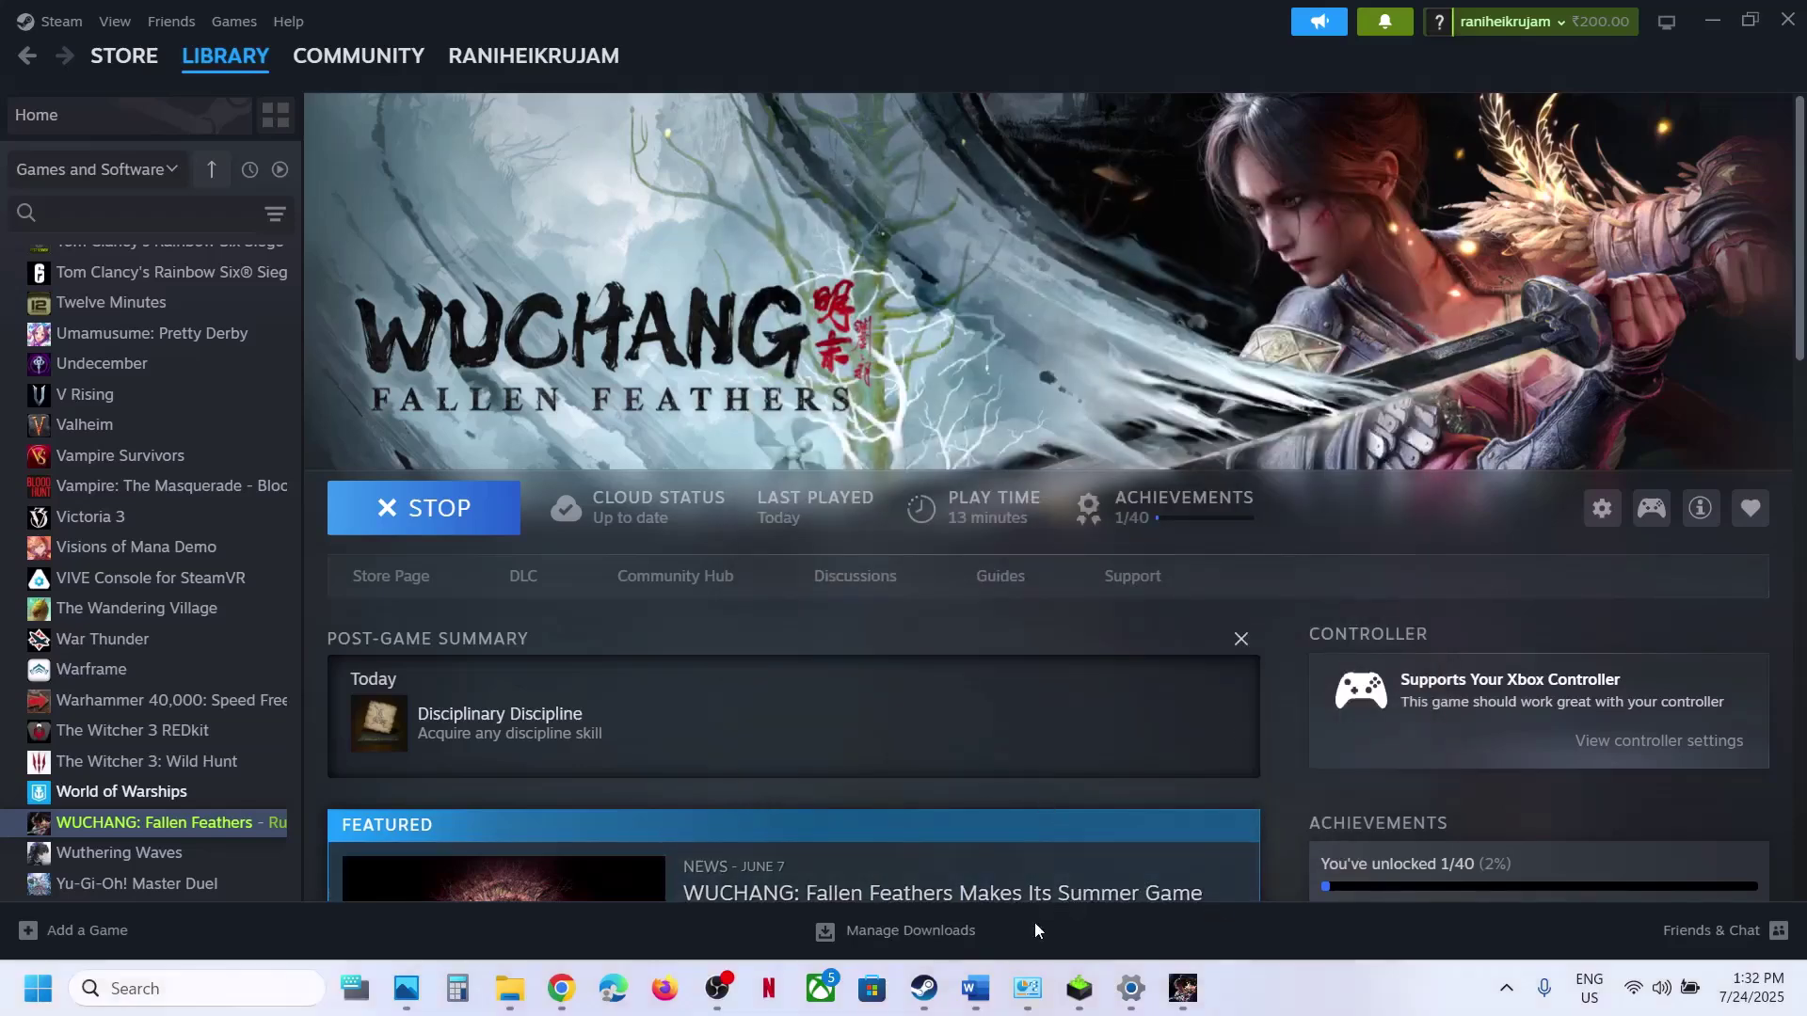
# - Read the Step 20 advice on window mode and lower resolution in the Word document, and minimize the document
pyautogui.click(981, 1002)
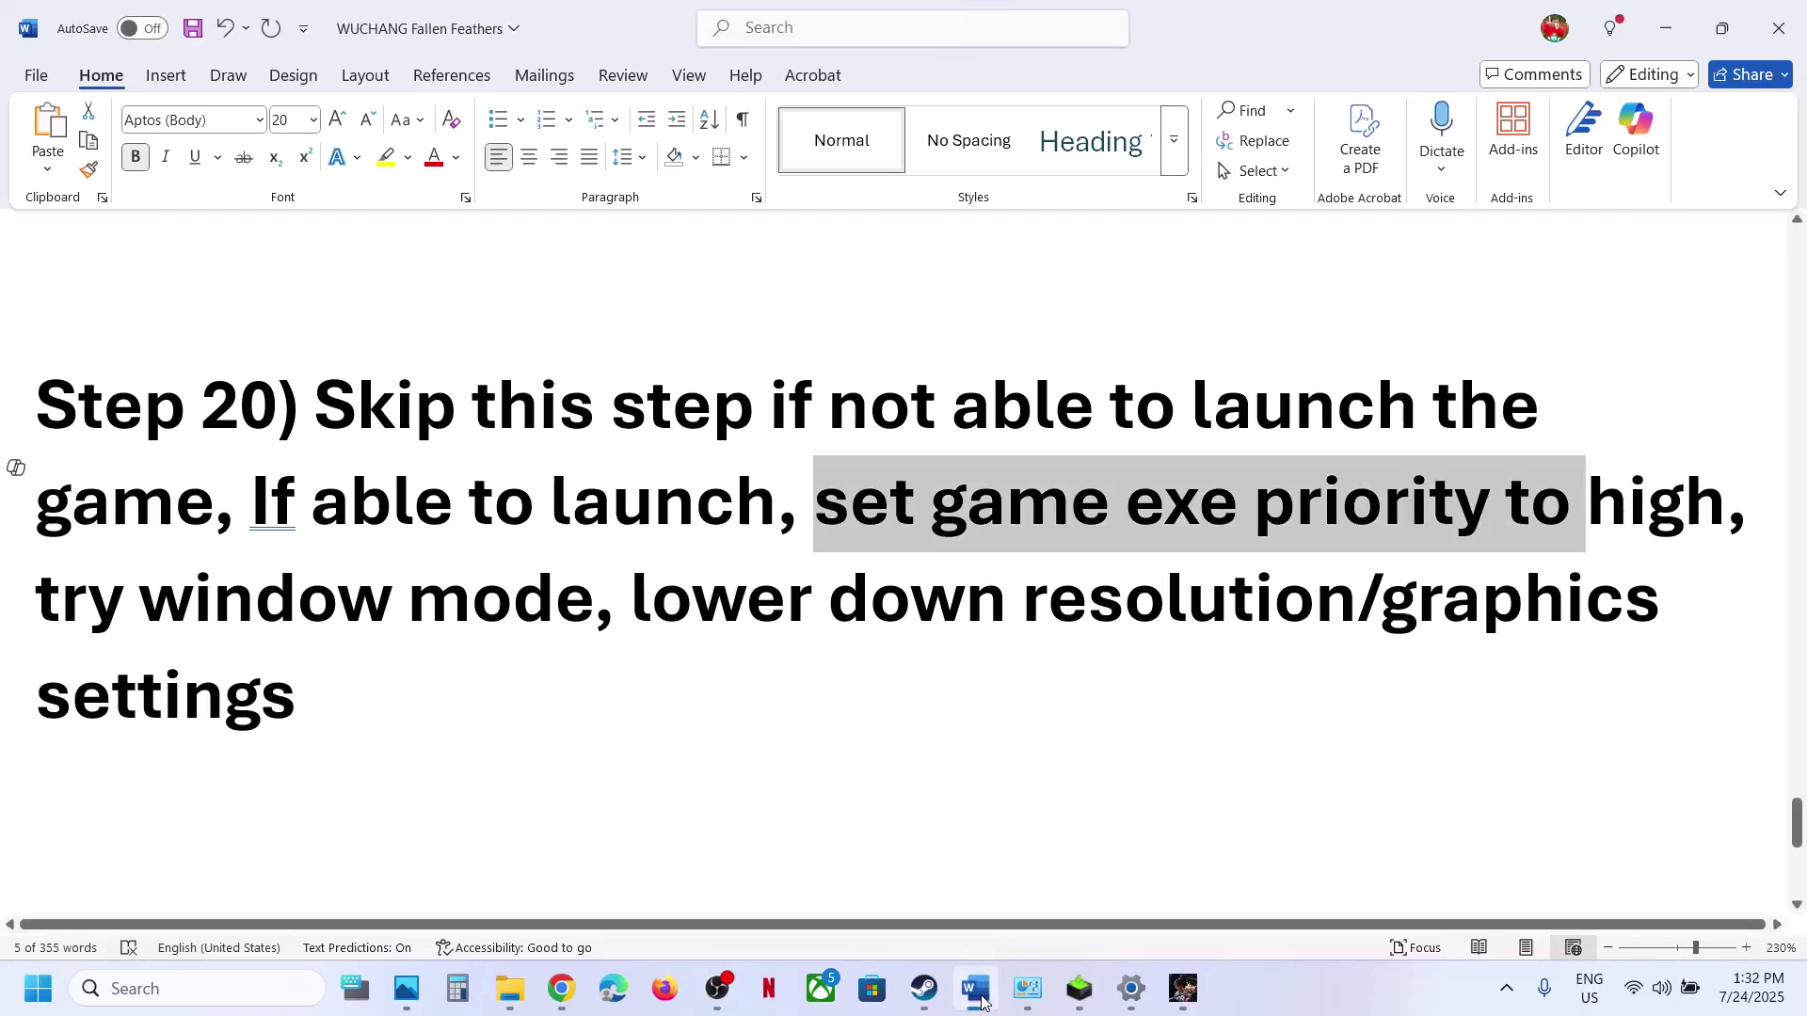
pyautogui.click(846, 632)
pyautogui.moveTo(244, 591); pyautogui.dragTo(1109, 628)
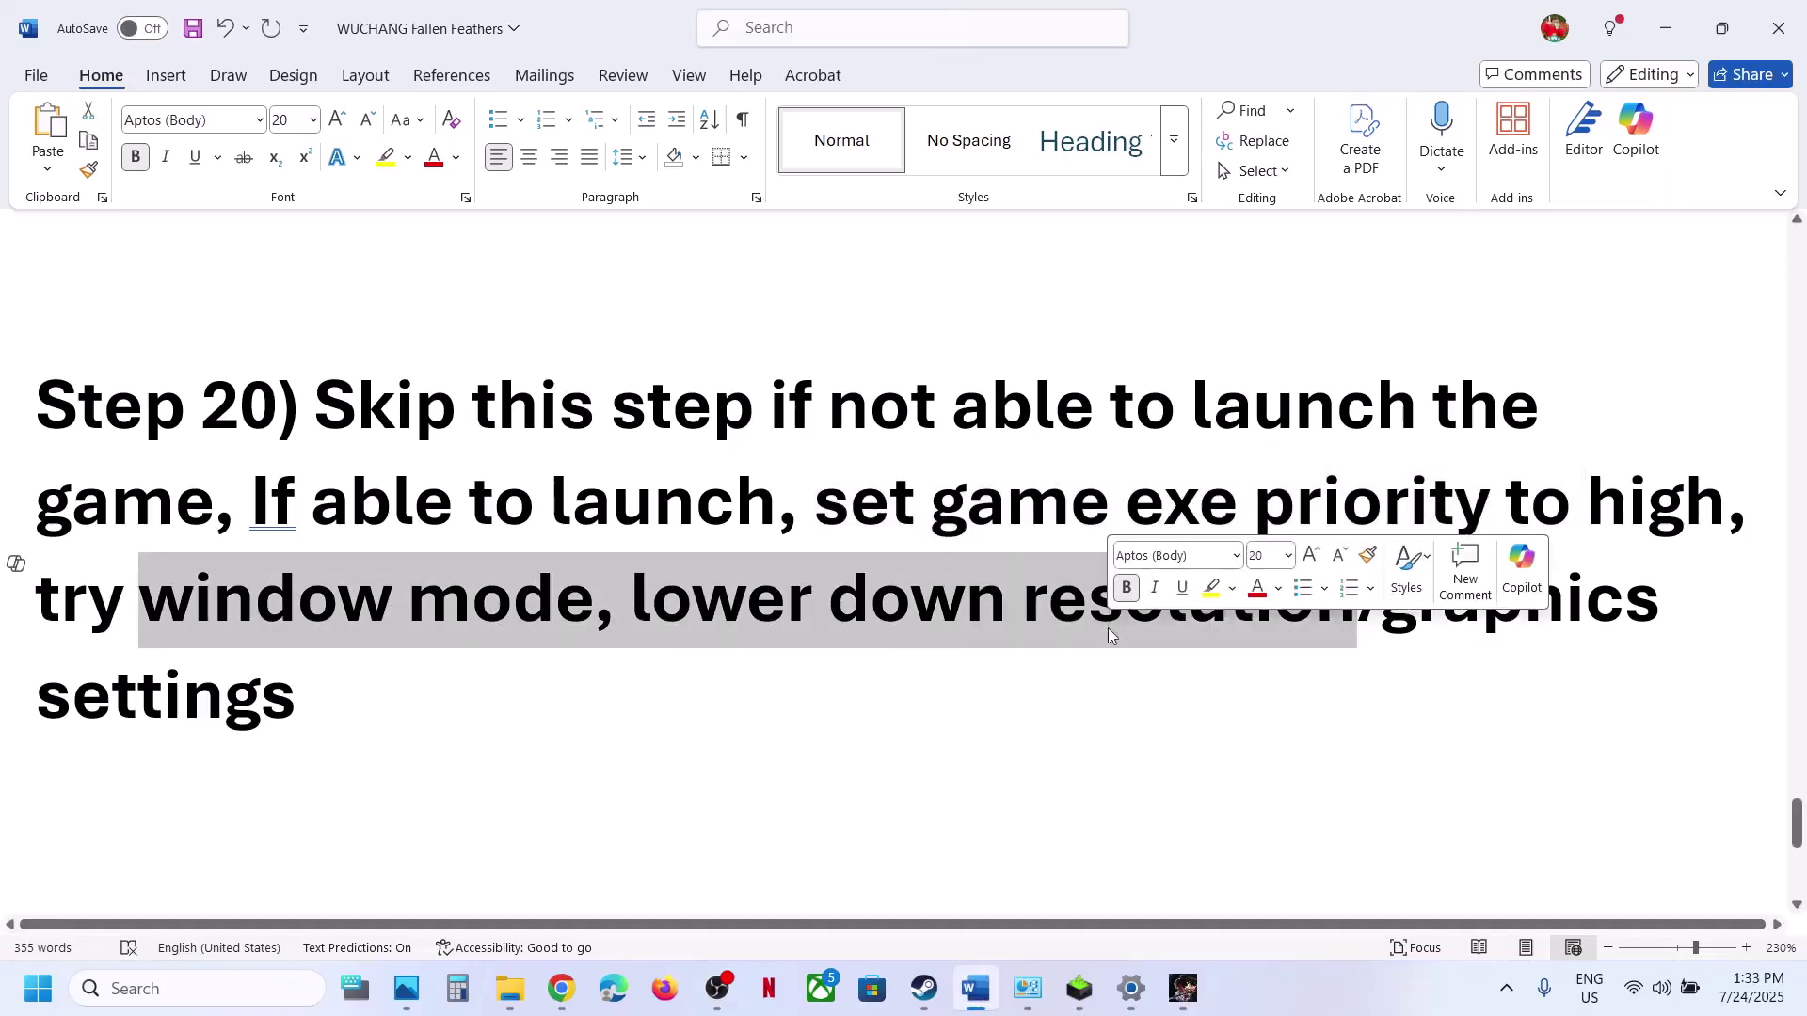
pyautogui.click(1665, 28)
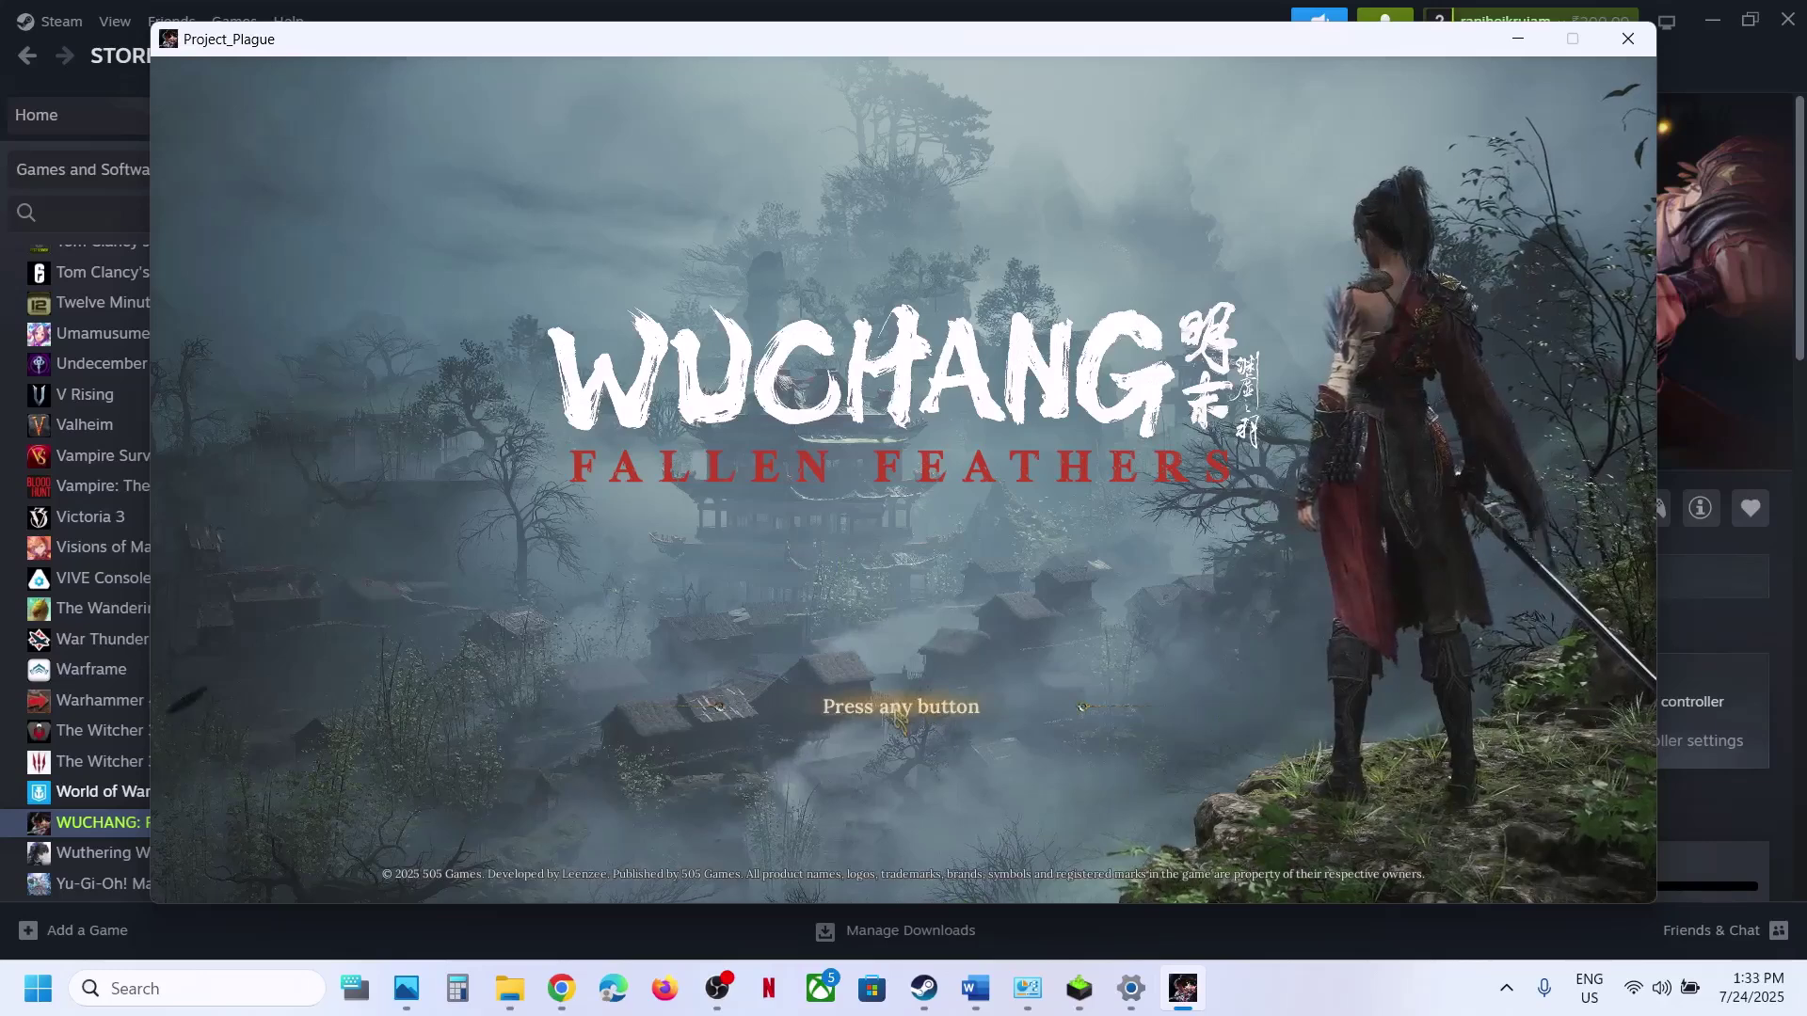
# - Continue past the game's title screen and open Graphics Settings from the main menu's Settings
pyautogui.click(899, 718)
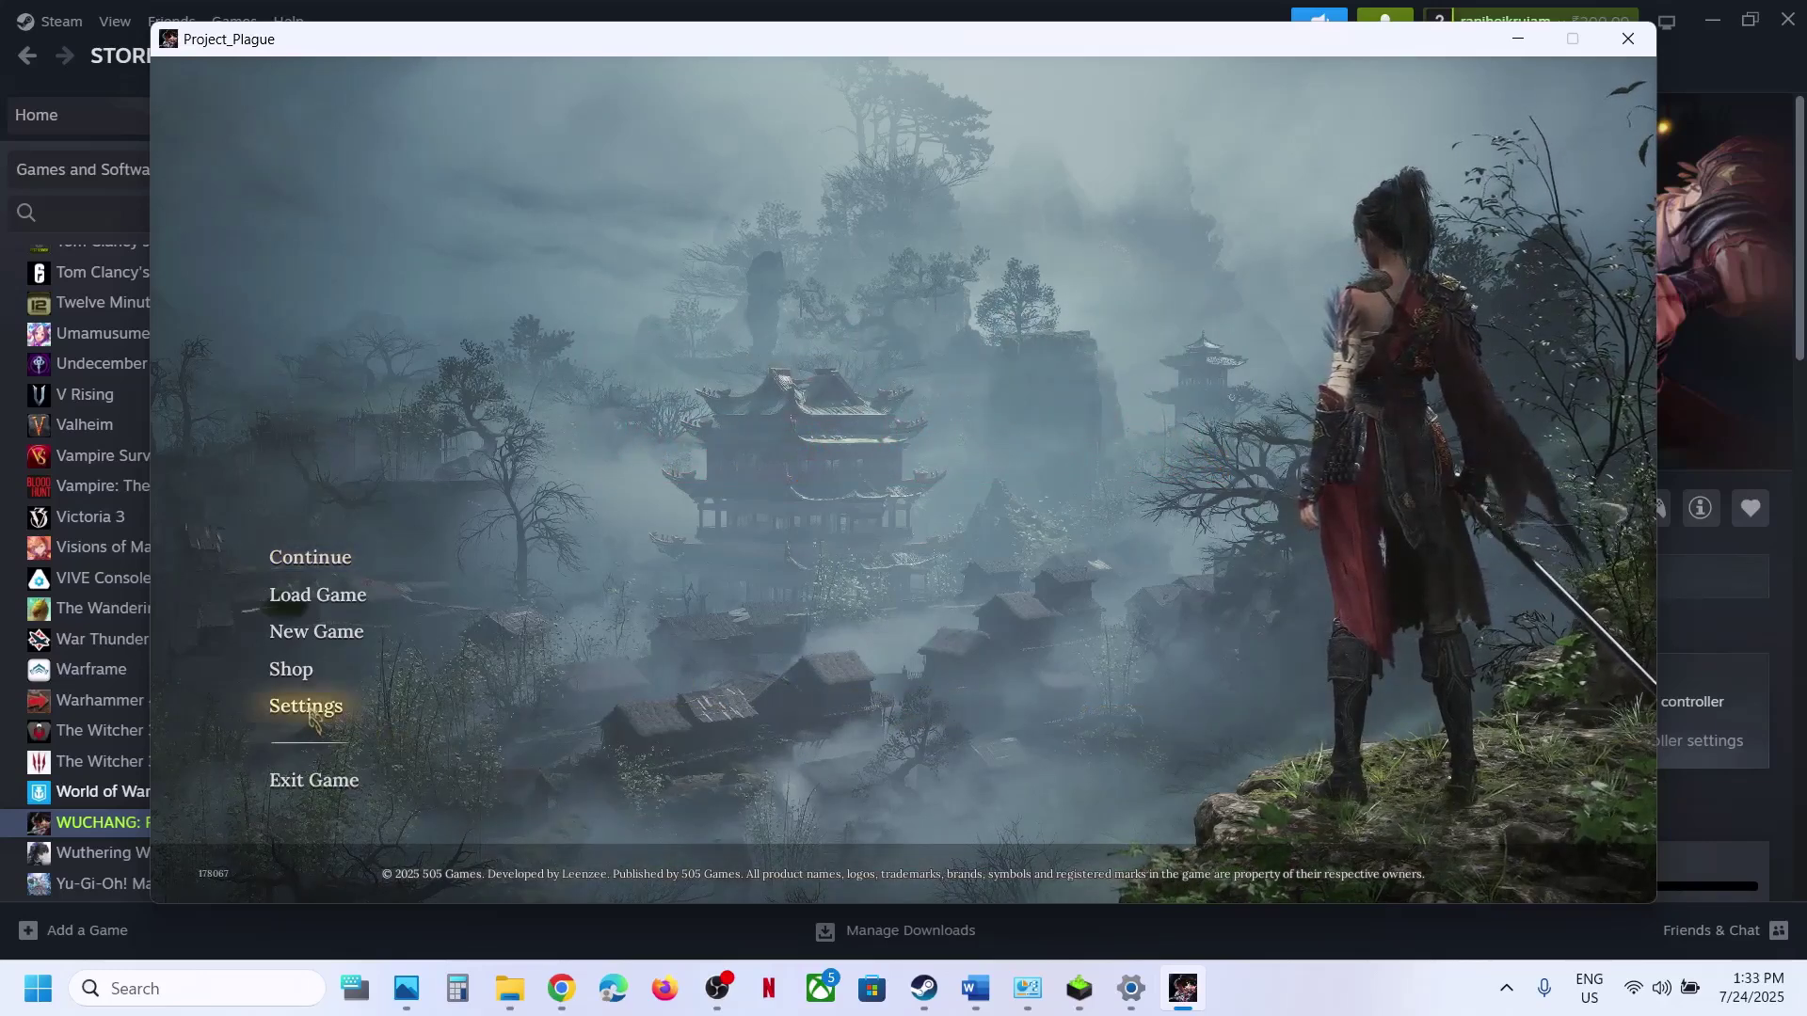
pyautogui.click(308, 708)
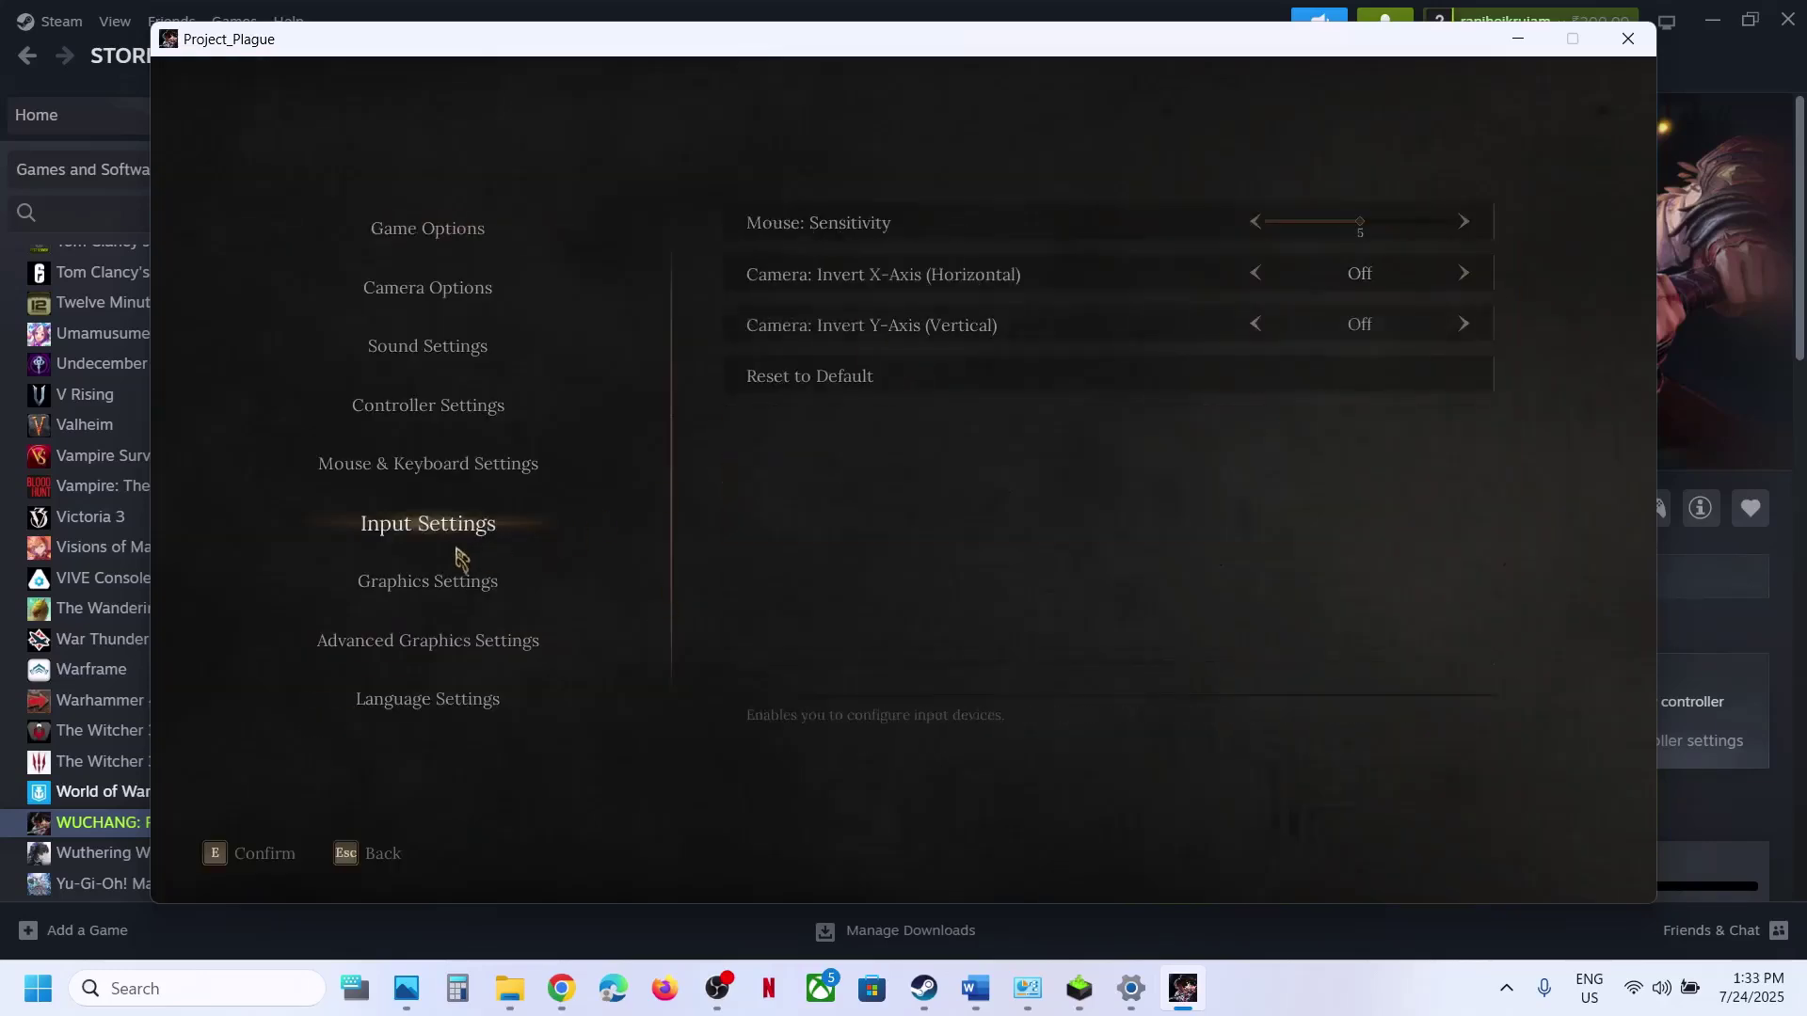
pyautogui.click(428, 583)
# - Try a higher resolution in the game's windowed display mode and set the resolution back to 1680 x 1050
pyautogui.press('Down')
pyautogui.press('Down')
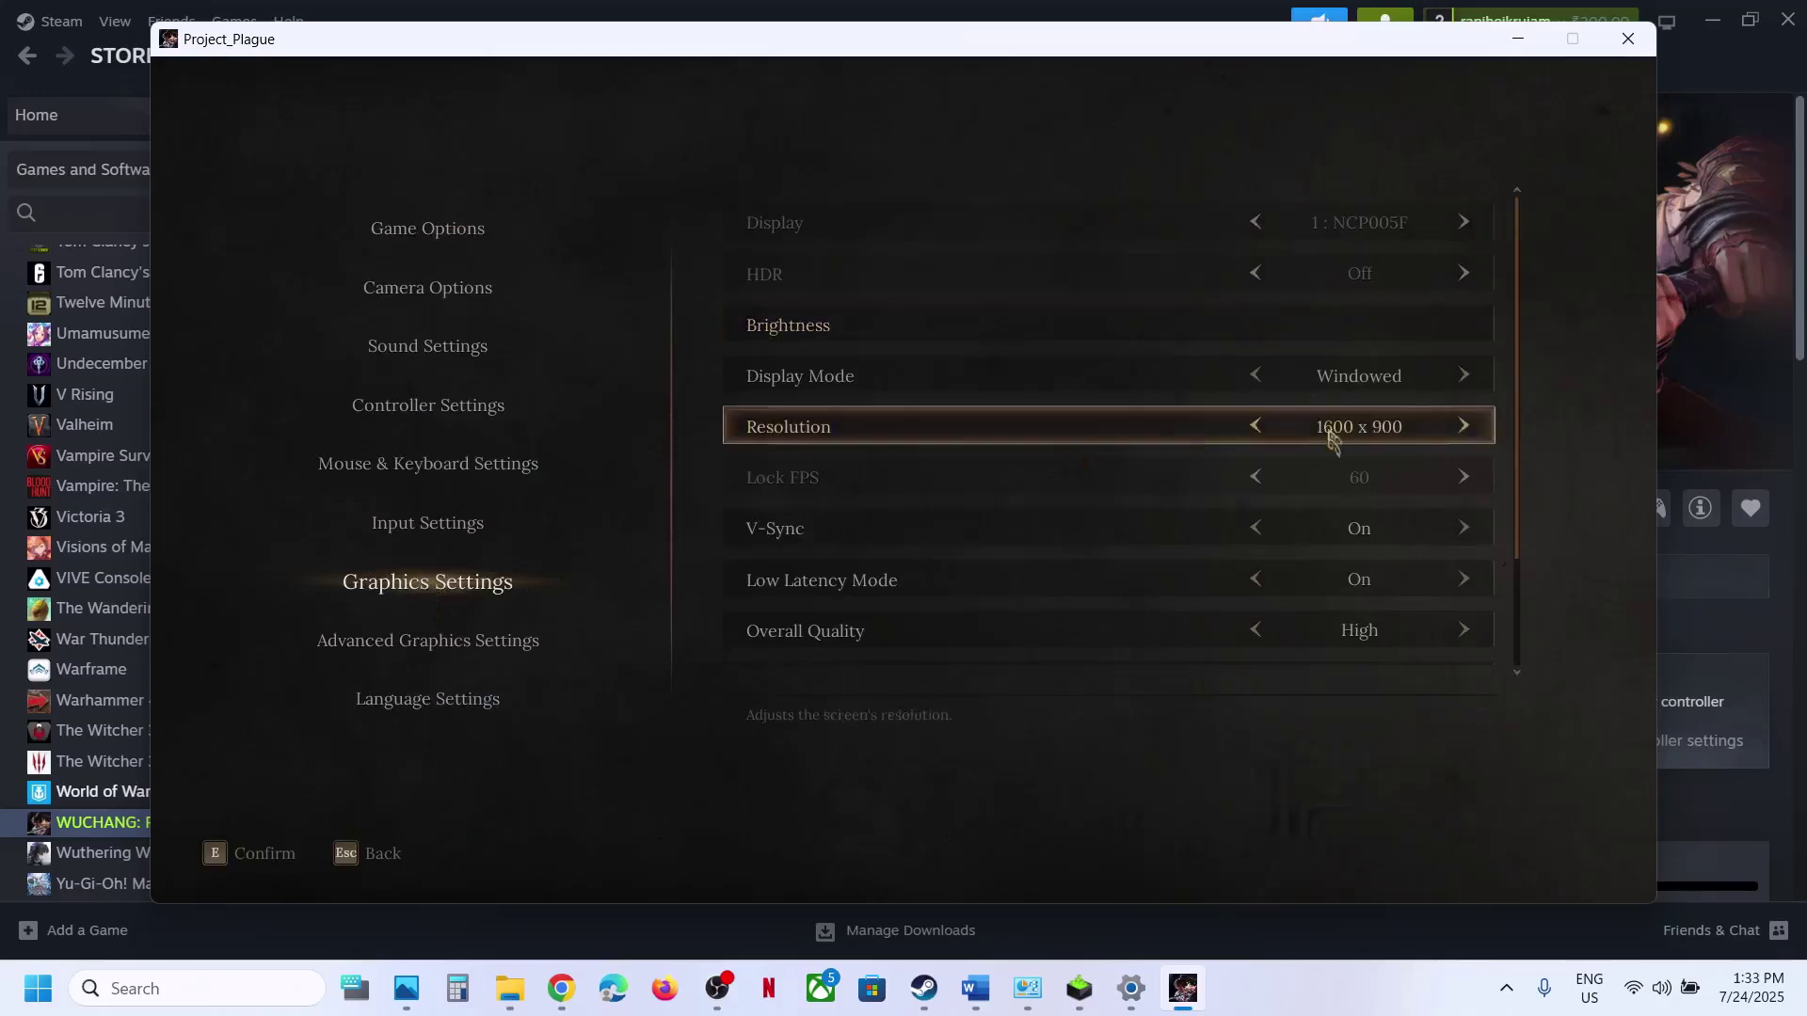
pyautogui.click(1459, 433)
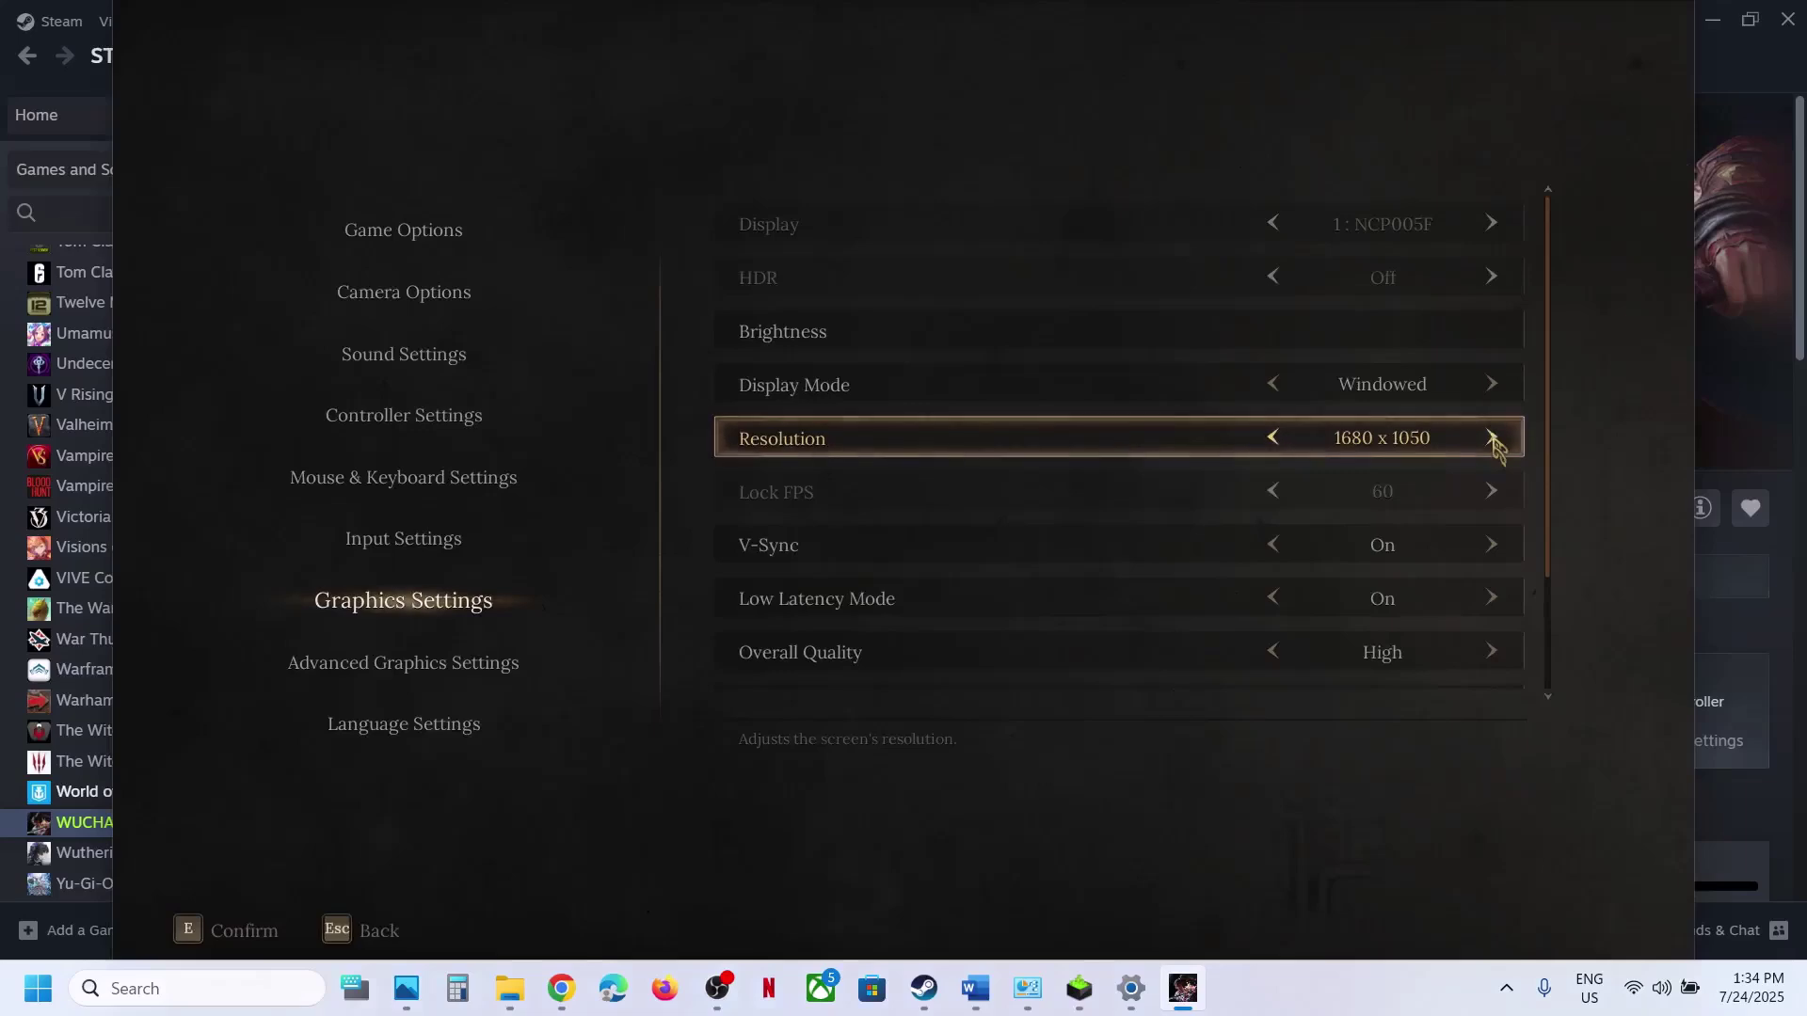
pyautogui.click(1494, 439)
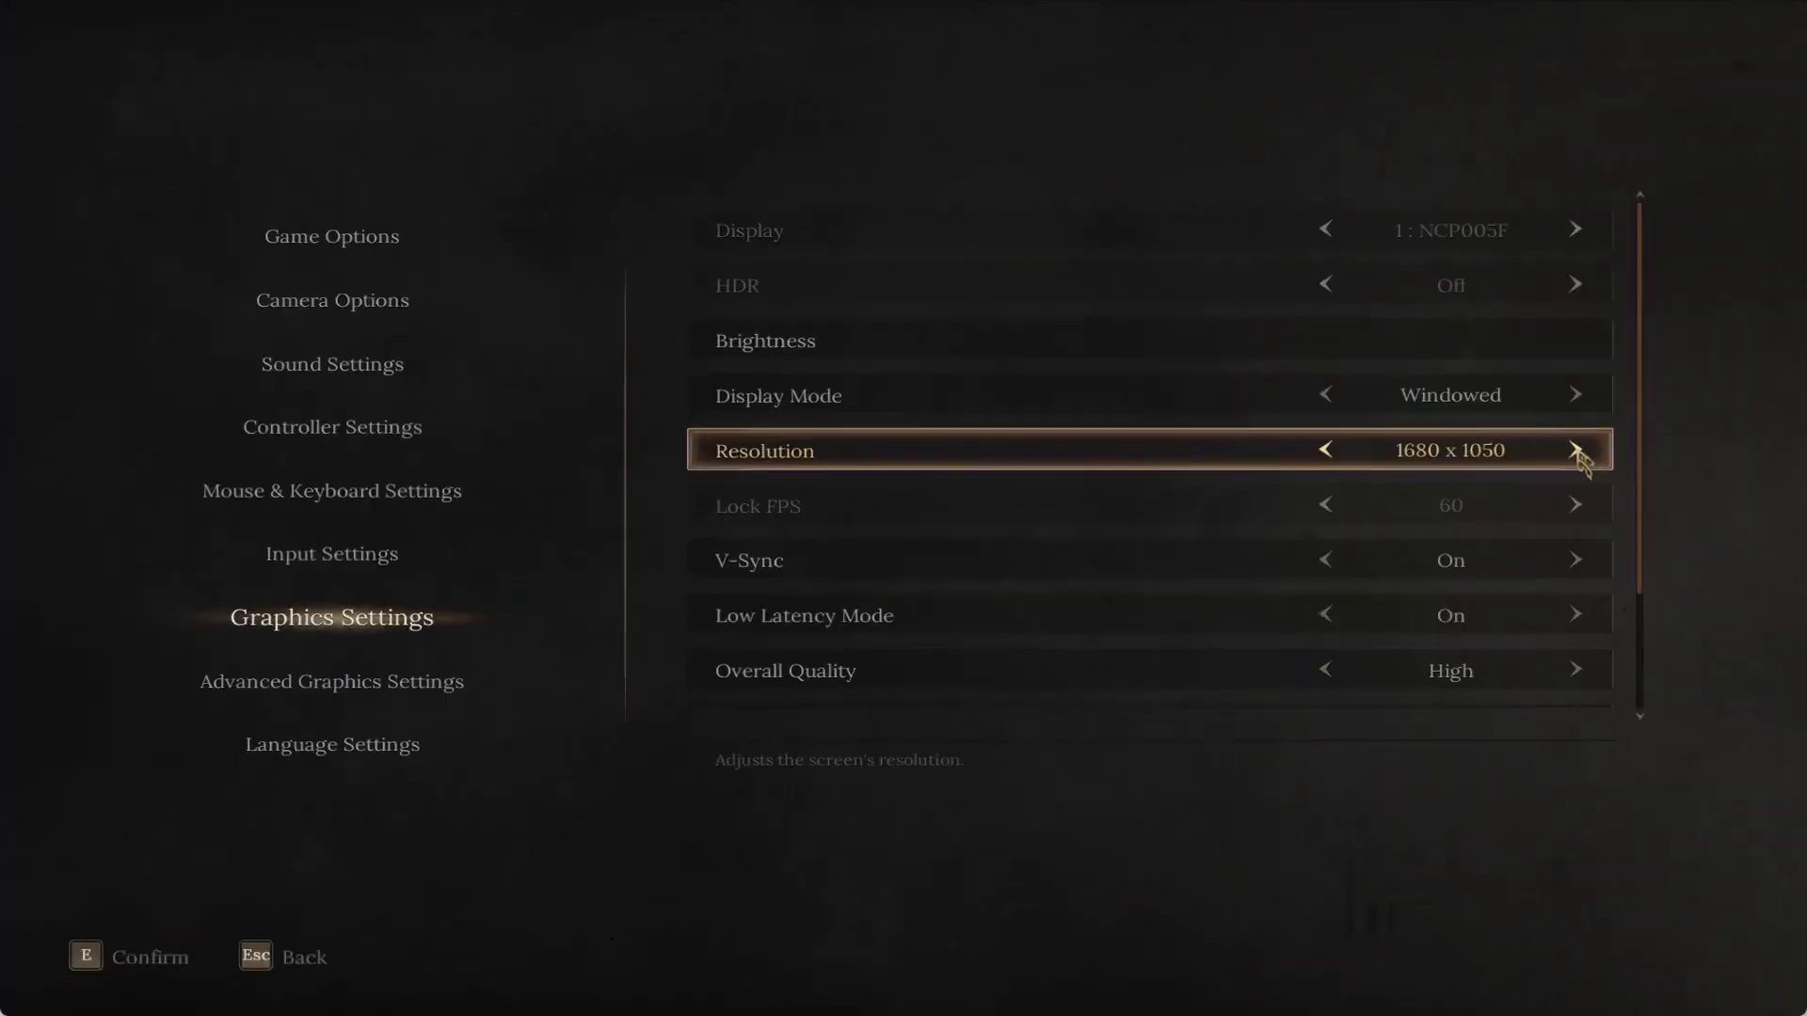
pyautogui.click(1329, 443)
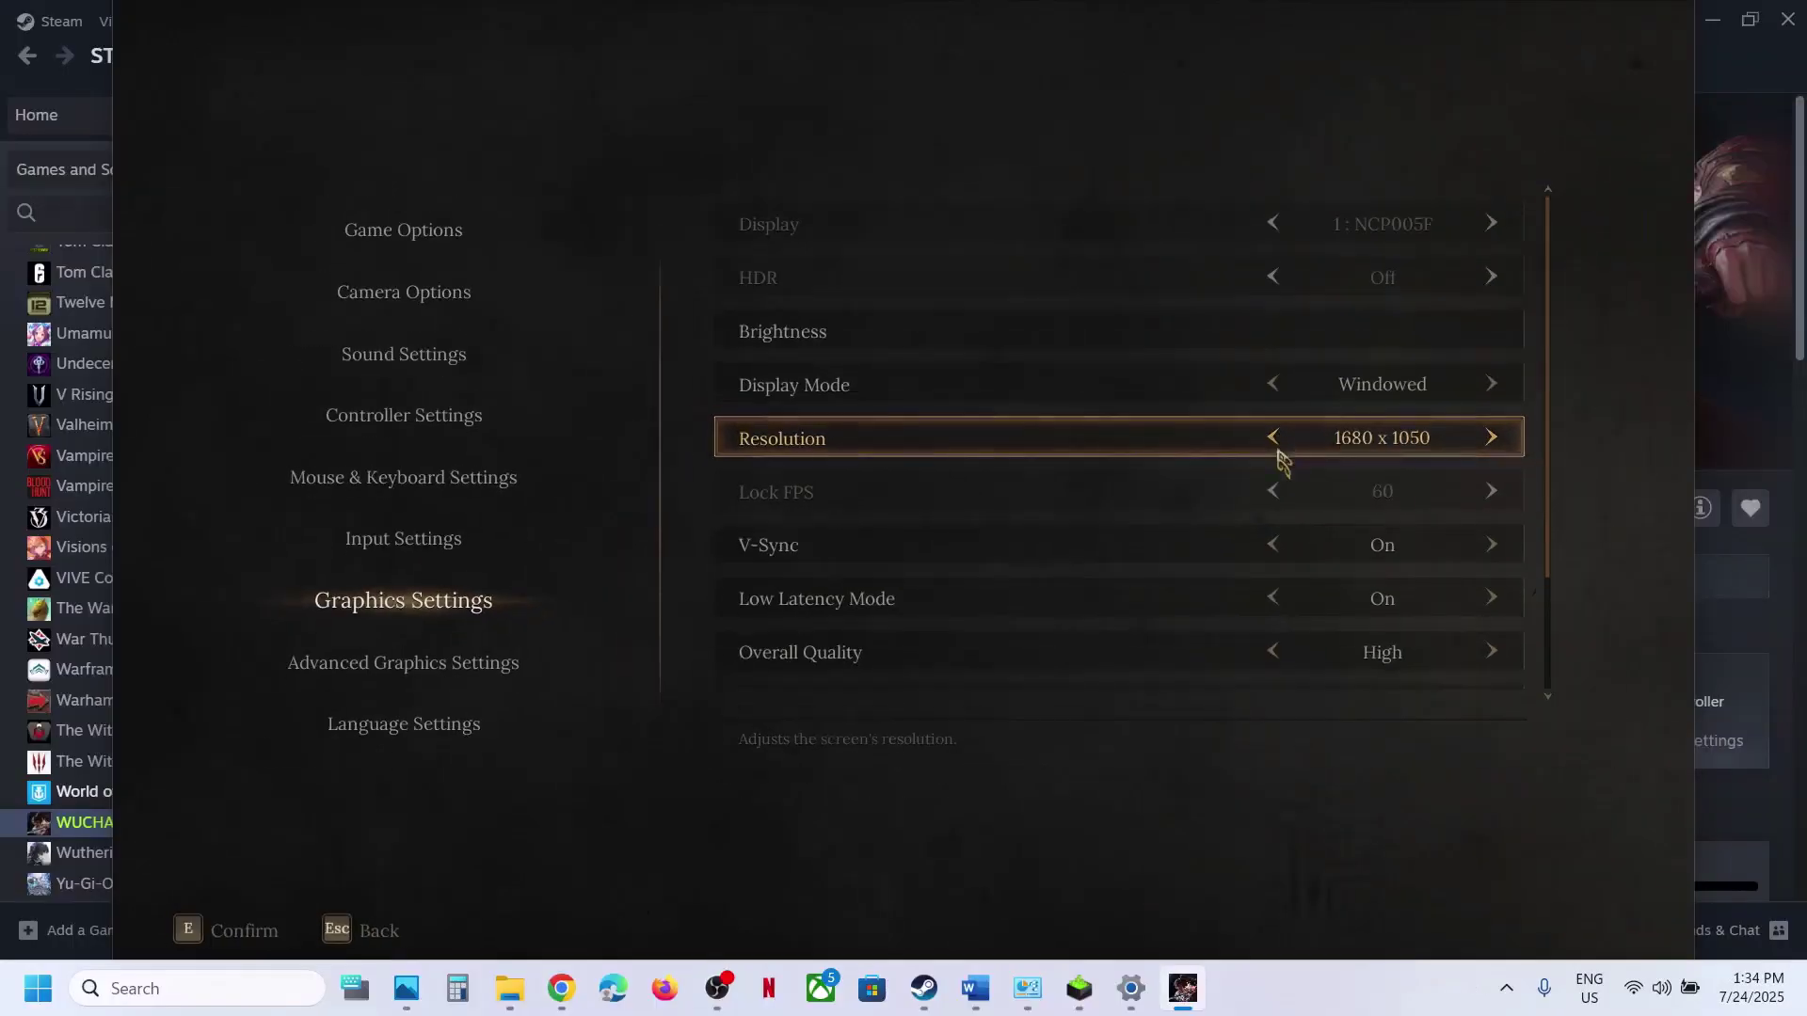